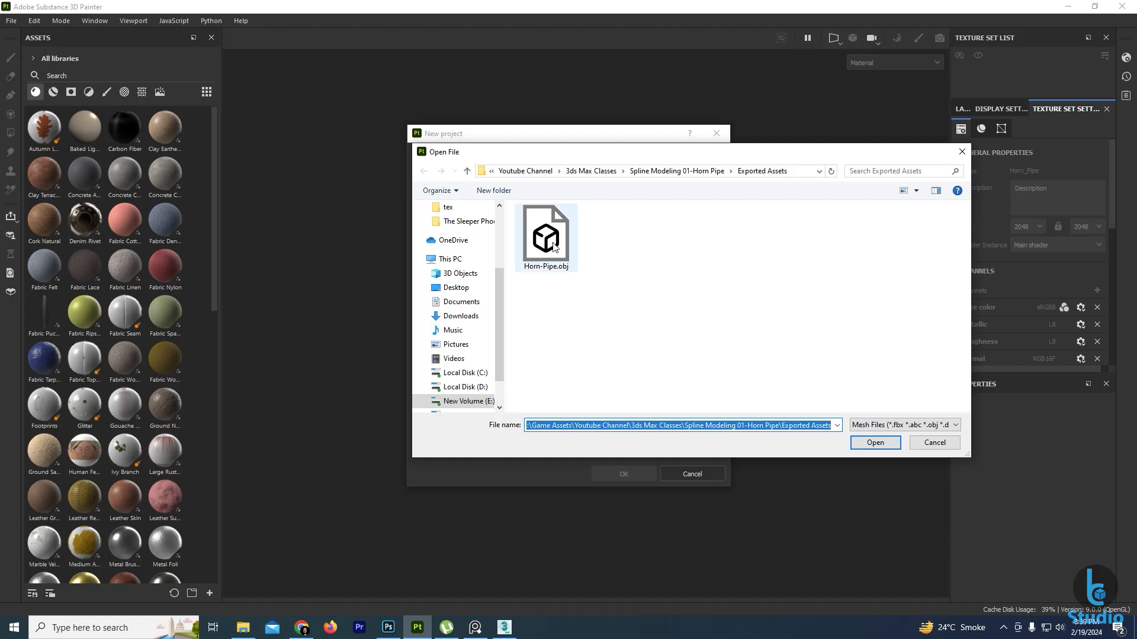
Create a new project from Horn-Pipe.obj with a 2048 document resolution and the OpenGL normal map format.
double_click(546, 237)
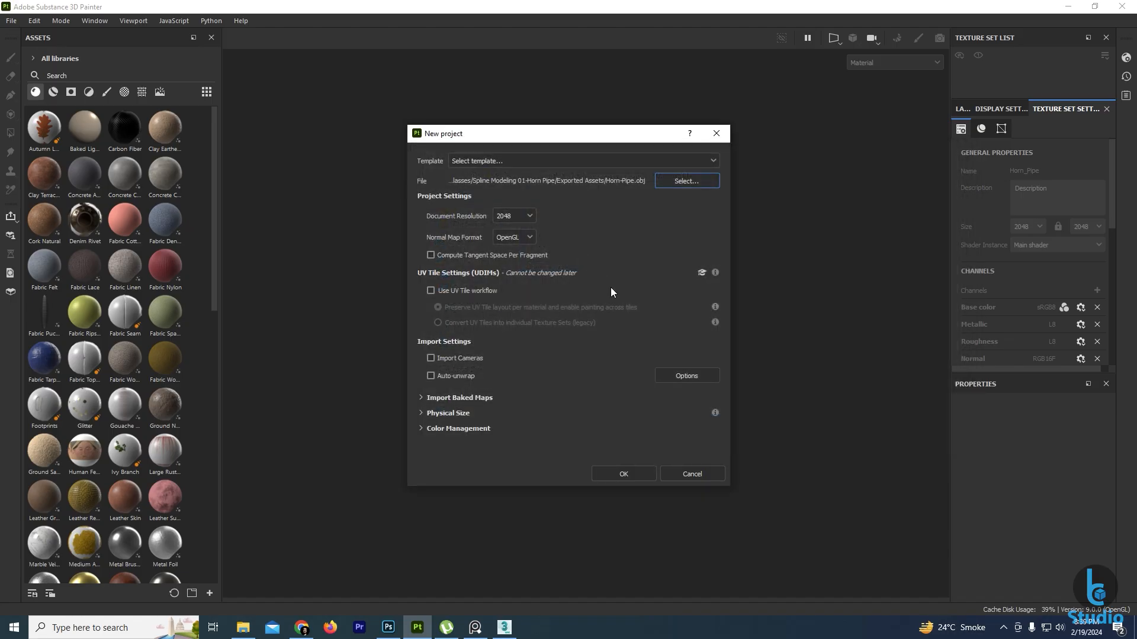
click(633, 478)
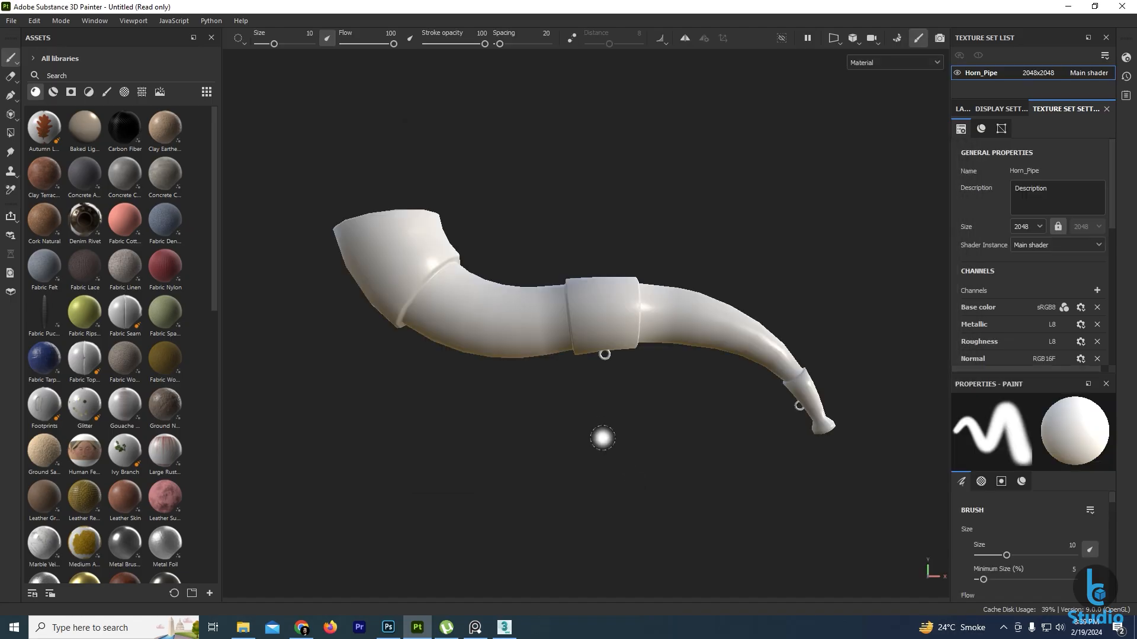
Examine the imported horn mesh from several sides, including its open bell, middle band and mouthpiece.
mouse_move(621, 384)
alt+mouse_down()
mouse_move(573, 439)
mouse_move(458, 337)
mouse_move(619, 403)
alt+mouse_up()
alt+right_drag(620, 403, 717, 417)
alt+middle_drag(717, 417, 533, 400)
alt+right_drag(532, 400, 598, 379)
alt+middle_drag(828, 302, 515, 427)
alt+drag(555, 352, 607, 370)
alt+right_drag(607, 370, 549, 418)
alt+drag(548, 418, 638, 412)
alt+middle_drag(502, 425, 536, 399)
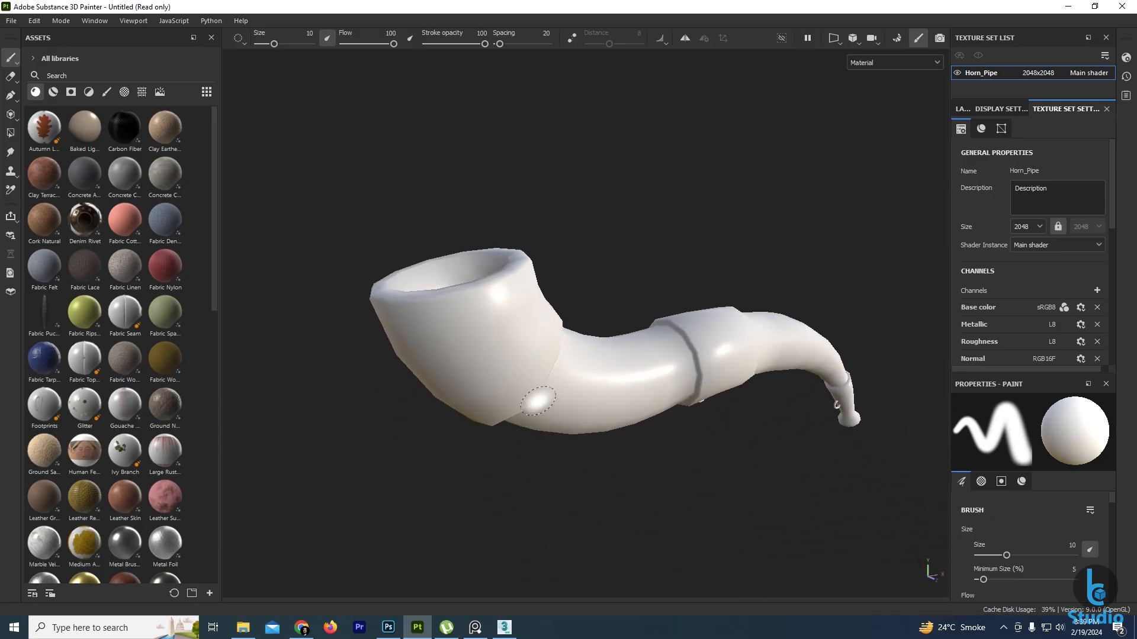
alt+right_drag(535, 398, 443, 358)
alt+drag(442, 358, 538, 408)
alt+right_drag(539, 409, 477, 363)
alt+middle_drag(477, 363, 383, 289)
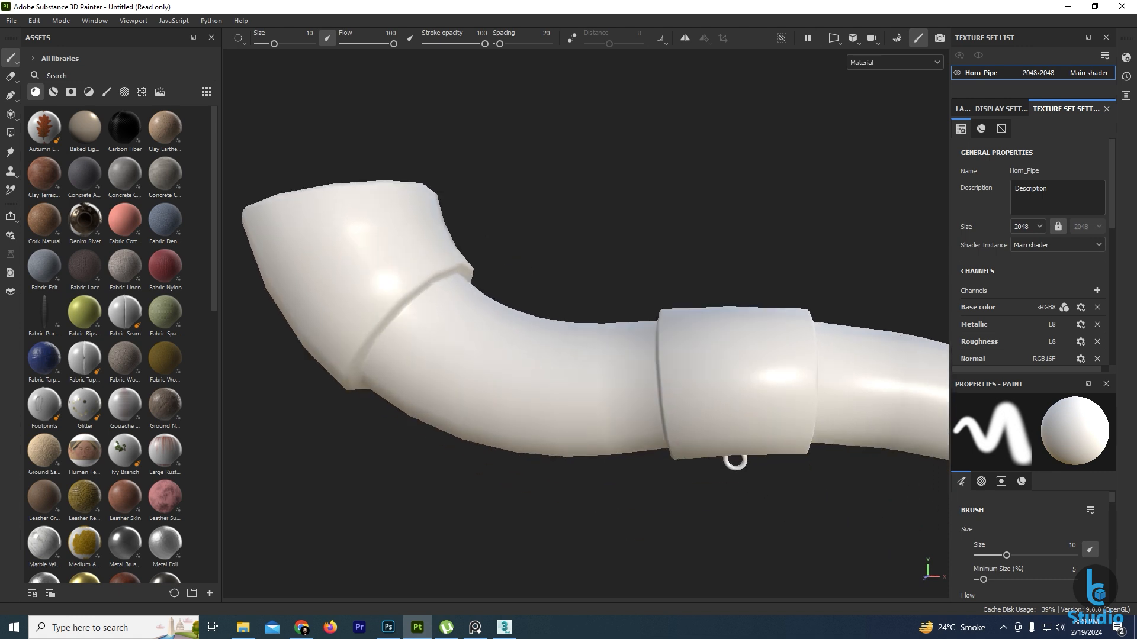
alt+right_drag(382, 289, 661, 418)
mouse_move(661, 417)
alt+mouse_down()
mouse_move(584, 343)
mouse_move(657, 422)
alt+mouse_up()
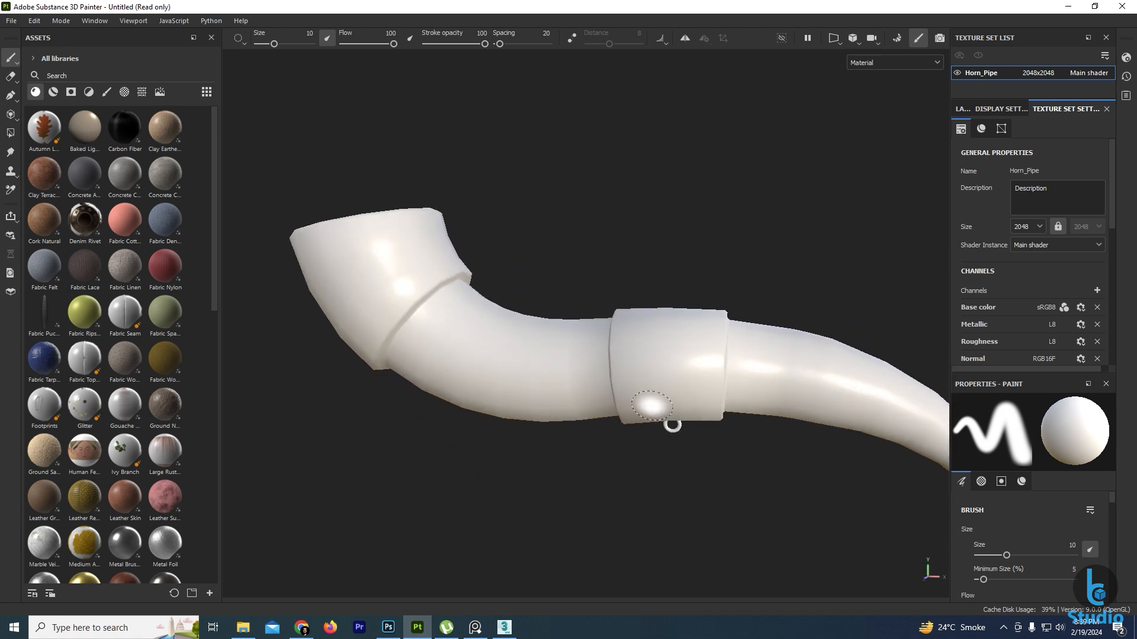
alt+right_drag(651, 406, 655, 389)
alt+middle_drag(656, 389, 631, 386)
alt+drag(631, 386, 611, 409)
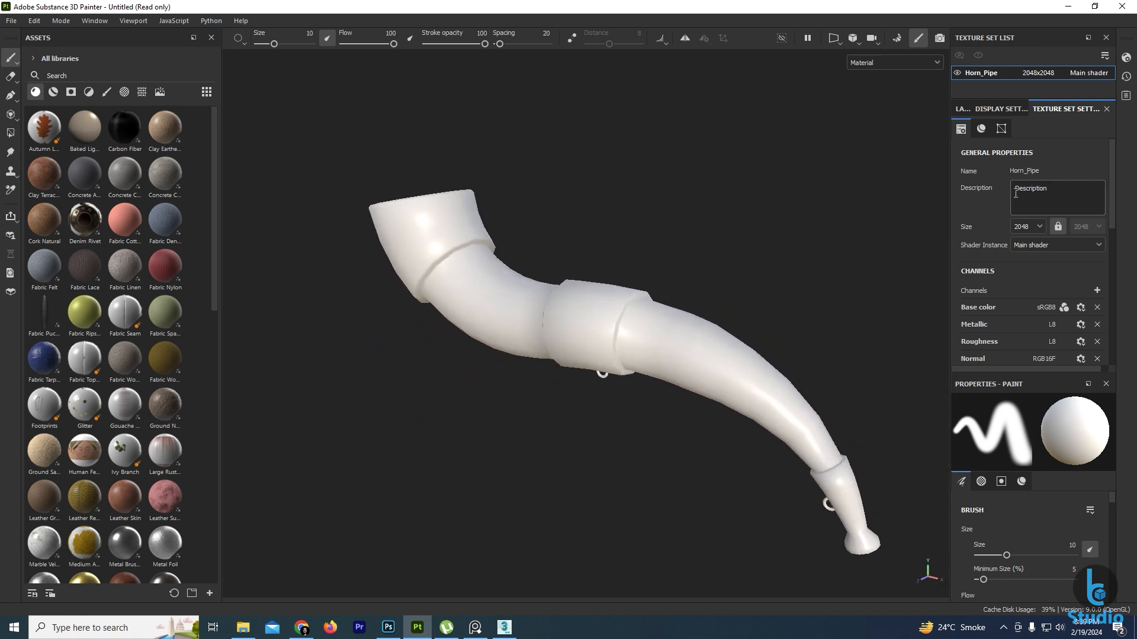
click(962, 109)
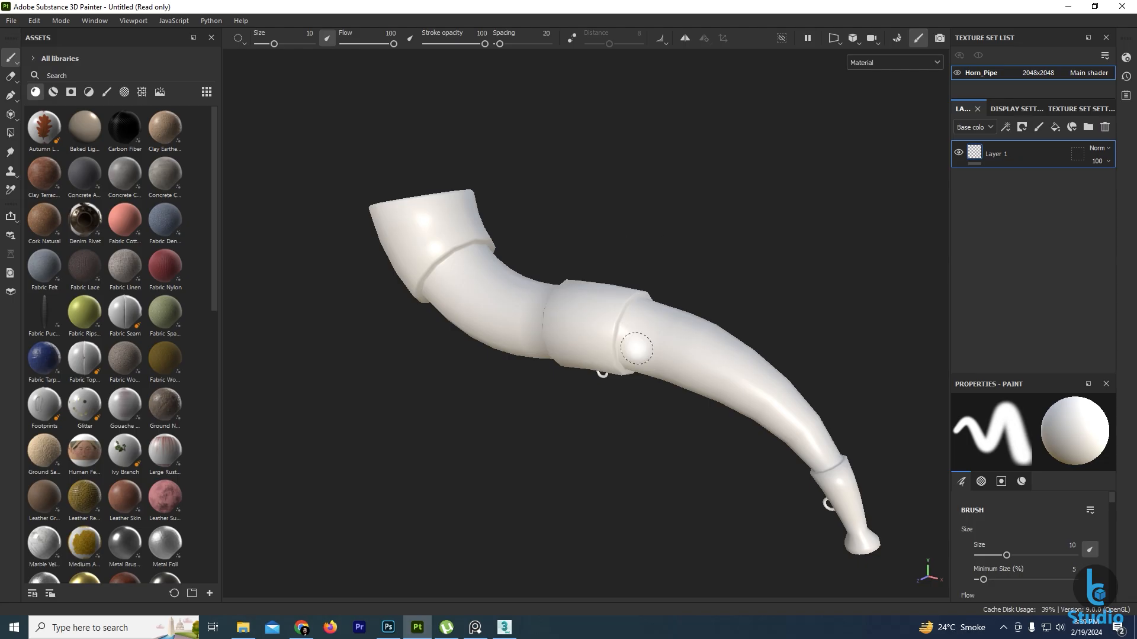
alt+middle_drag(634, 350, 626, 318)
alt+drag(665, 300, 736, 307)
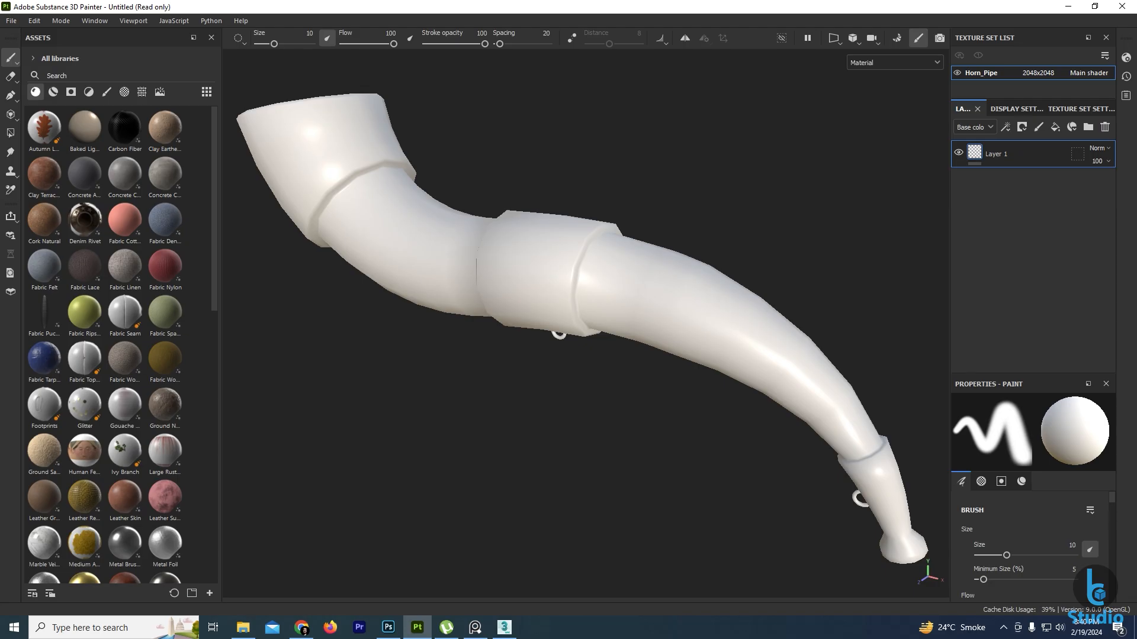
alt+middle_drag(650, 308, 653, 315)
scroll(655, 313, down, 1)
alt+drag(629, 292, 617, 267)
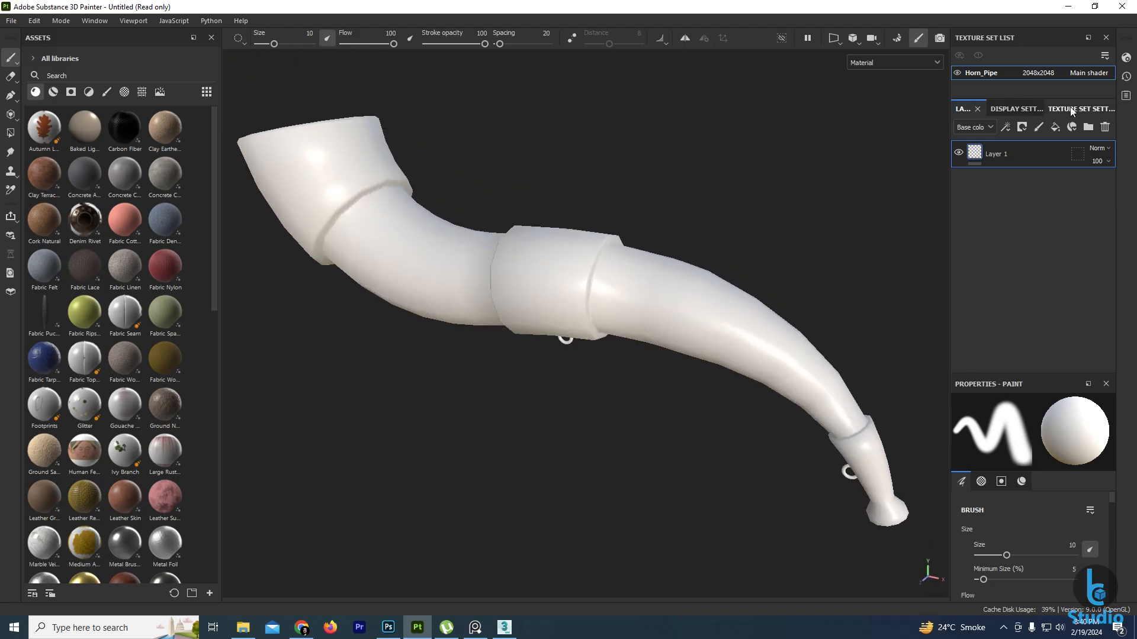
Bake the selected mesh maps for Horn_Pipe at an output size of 2048 and return to painting mode.
click(1070, 110)
scroll(1057, 286, down, 5)
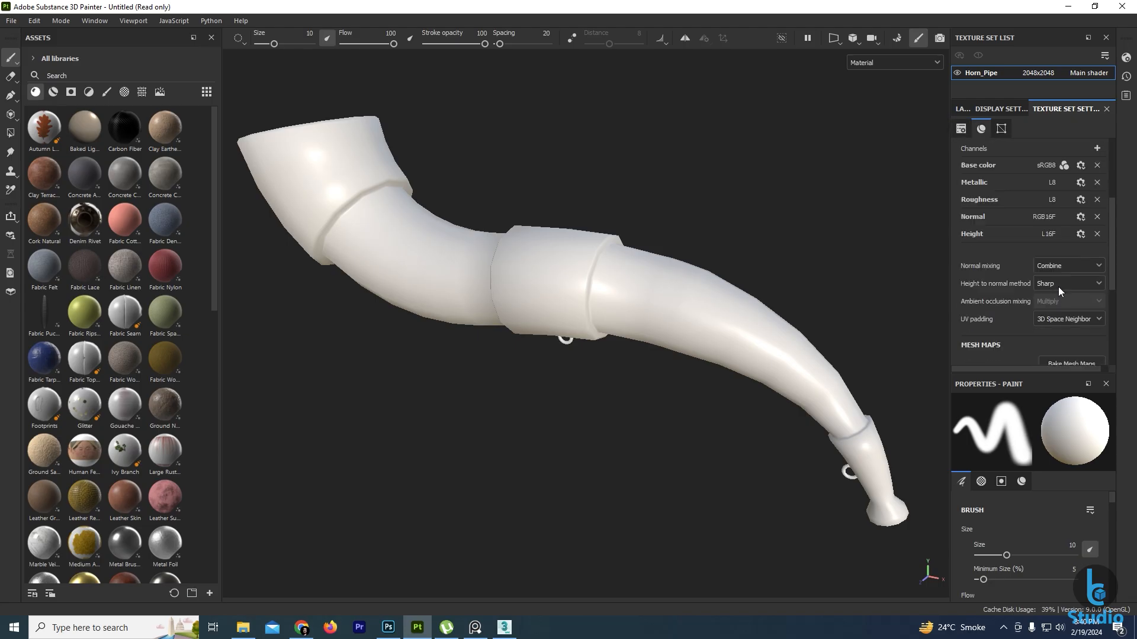
click(1077, 330)
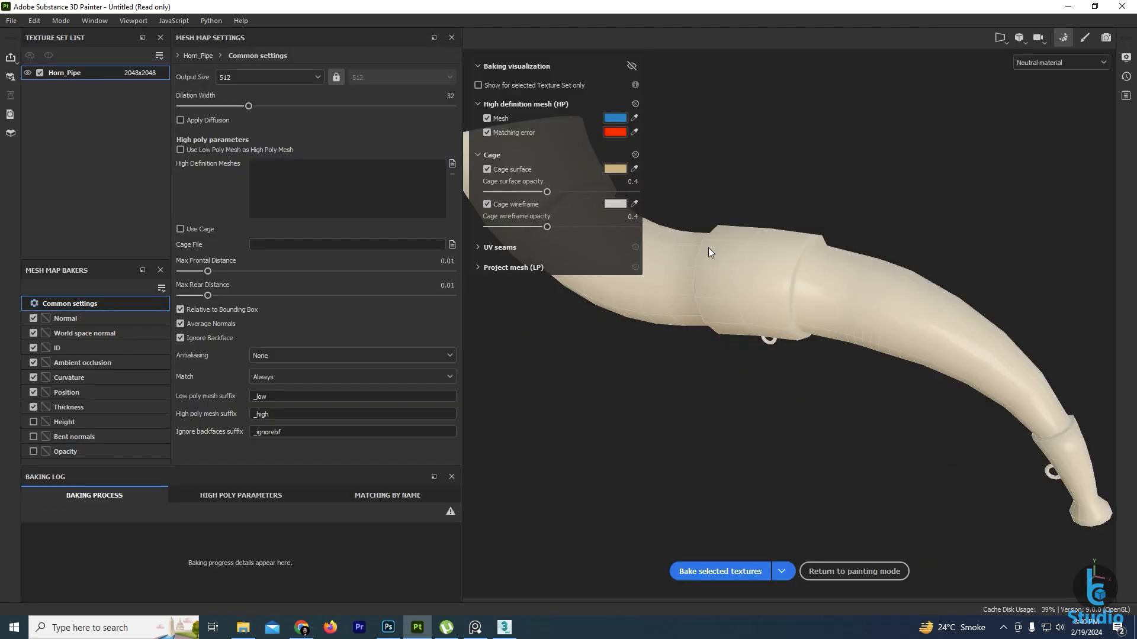
click(304, 80)
click(233, 165)
click(296, 76)
click(232, 176)
click(299, 77)
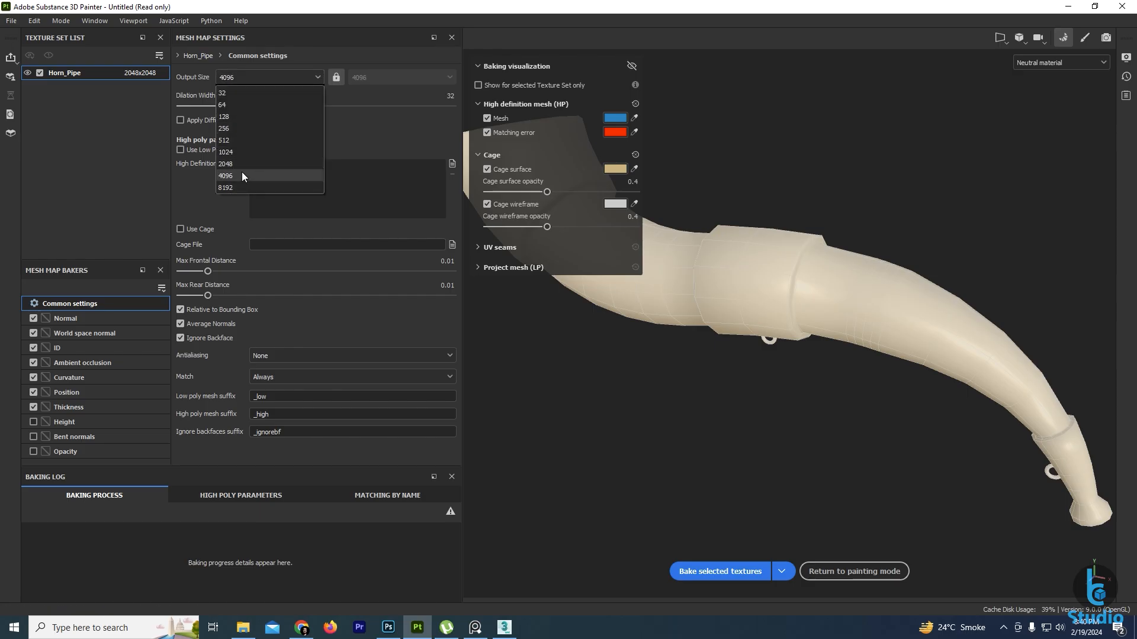
click(236, 164)
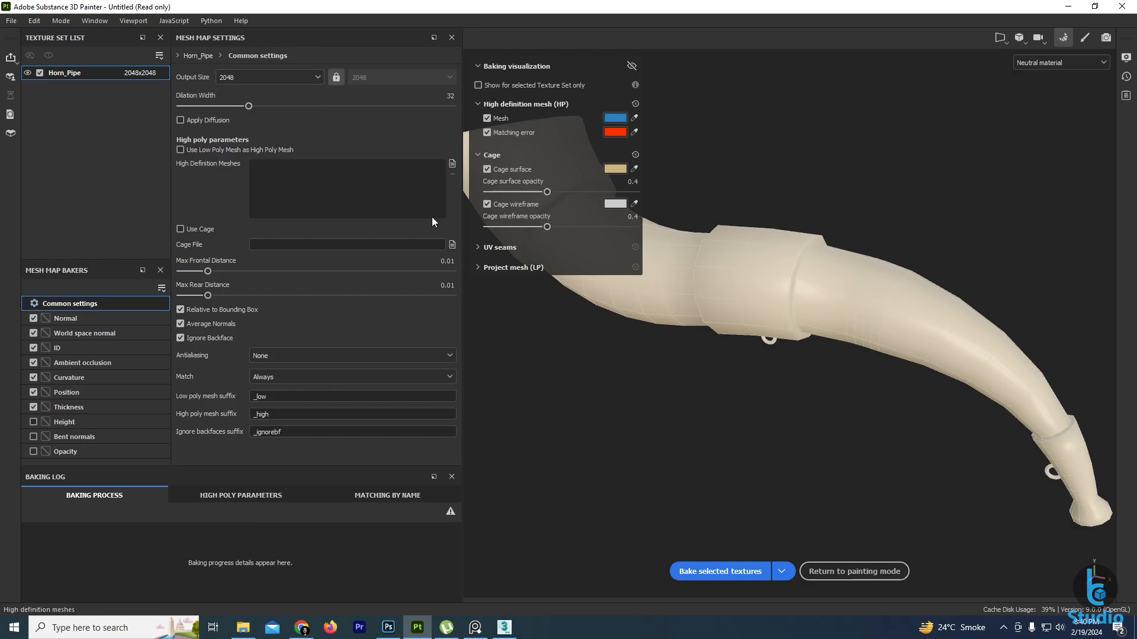
click(719, 572)
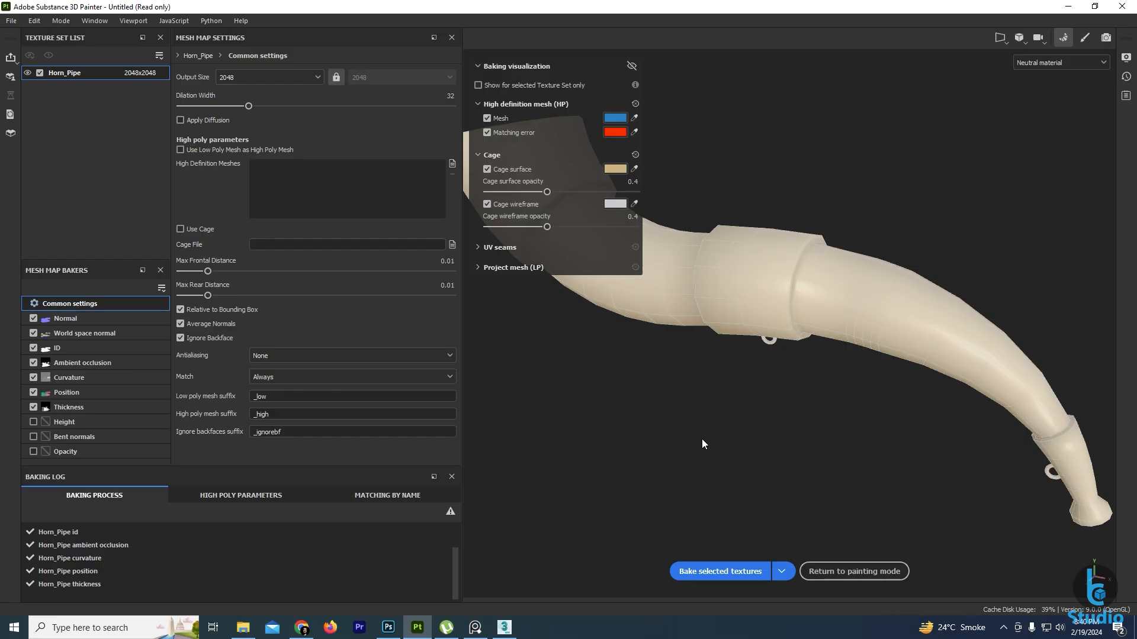
click(823, 574)
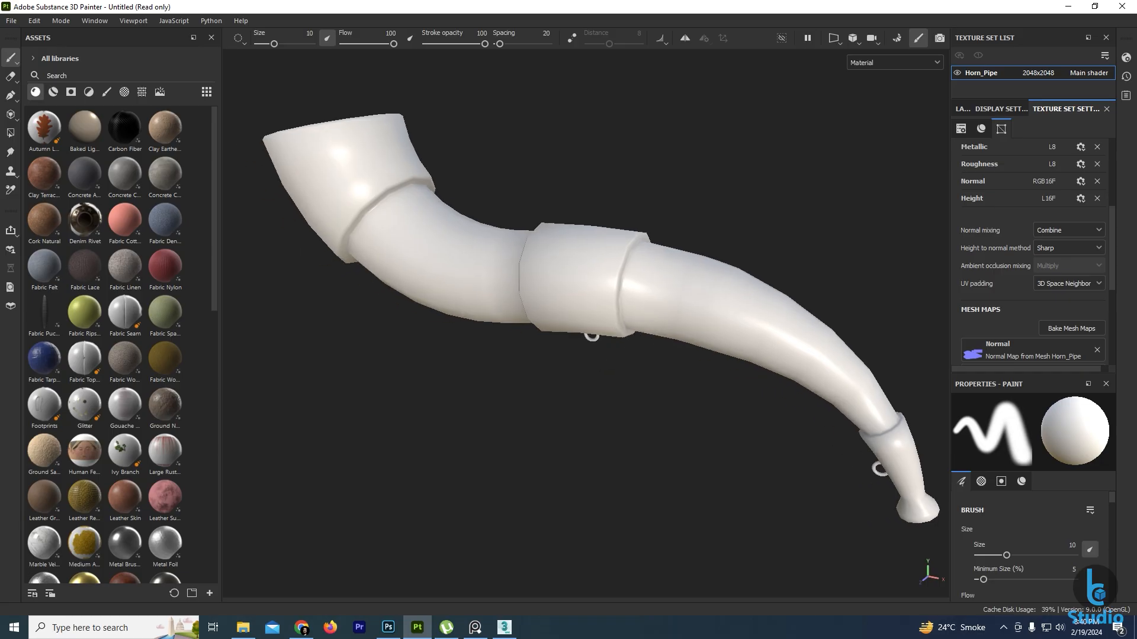
Bring up the horn reference image, search the smart materials for "wood" and apply Wood Ship Hull Old to the horn.
click(475, 627)
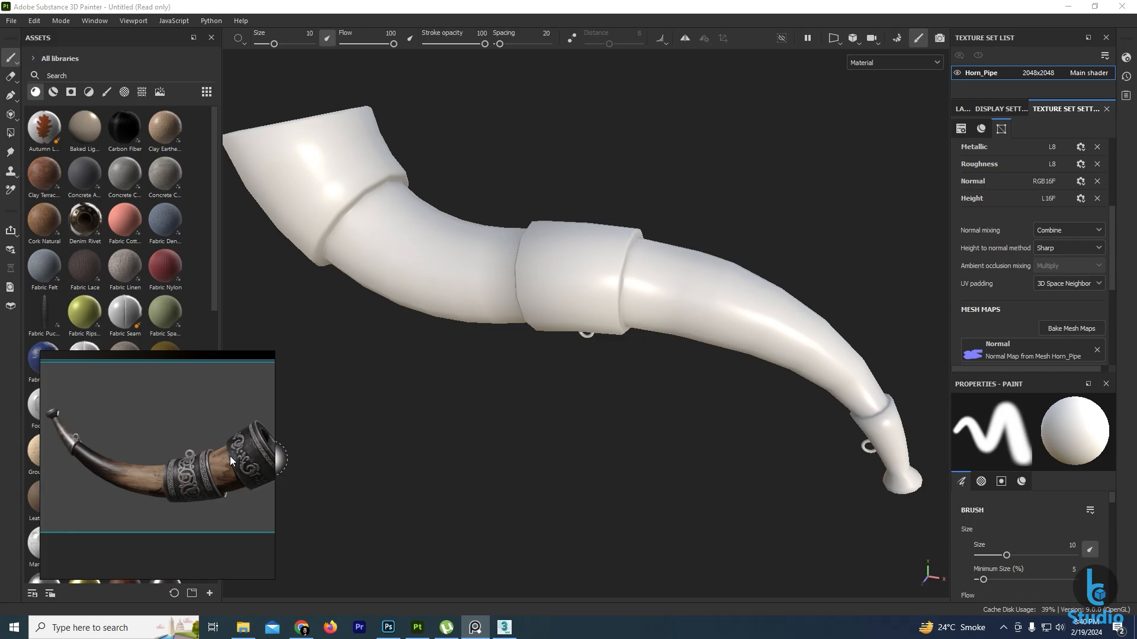
click(962, 108)
click(53, 92)
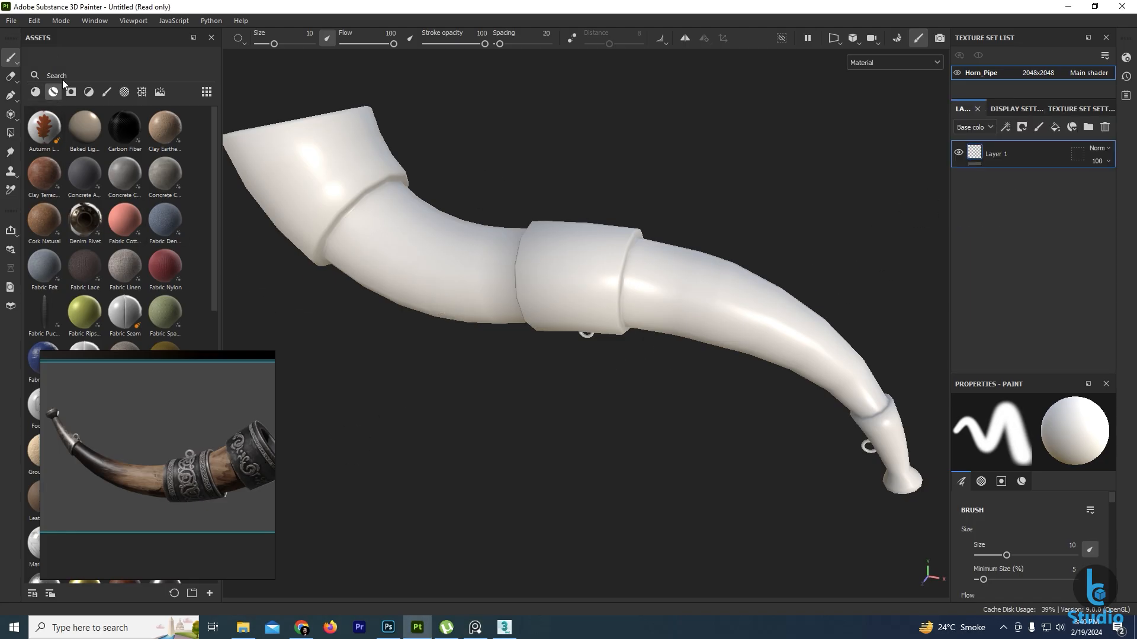
click(65, 76)
text(wood)
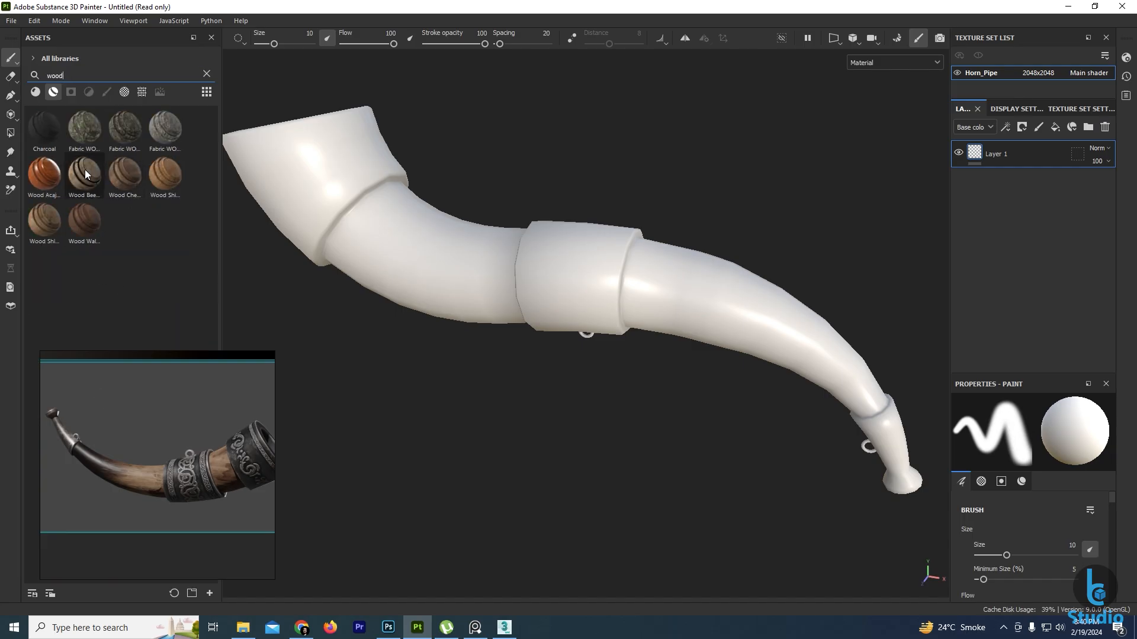
click(36, 237)
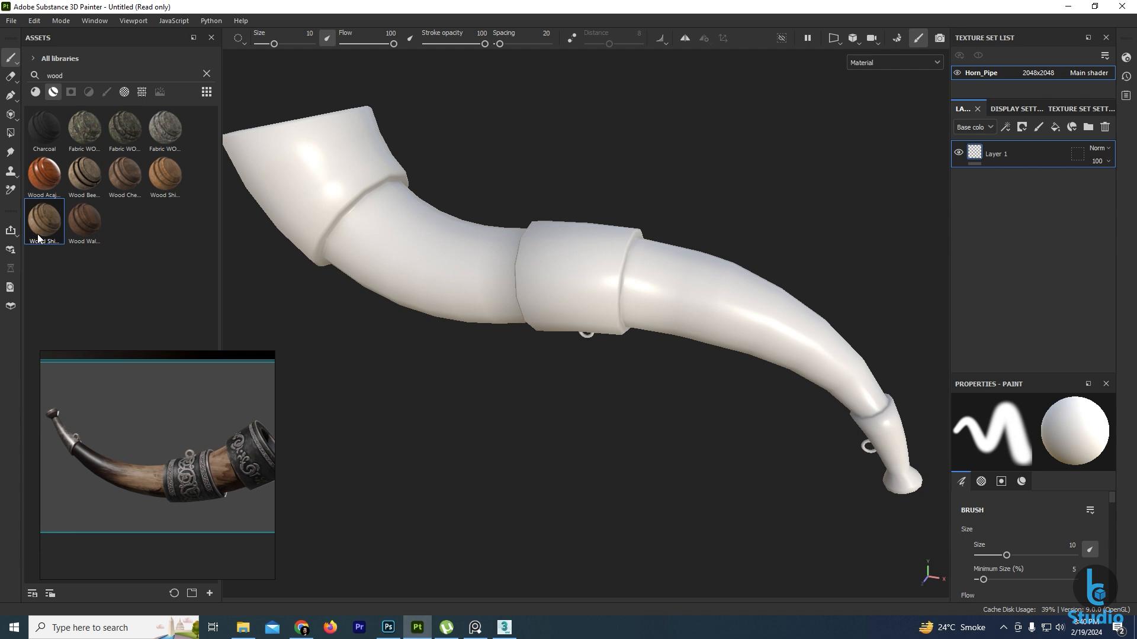
drag(38, 238, 695, 278)
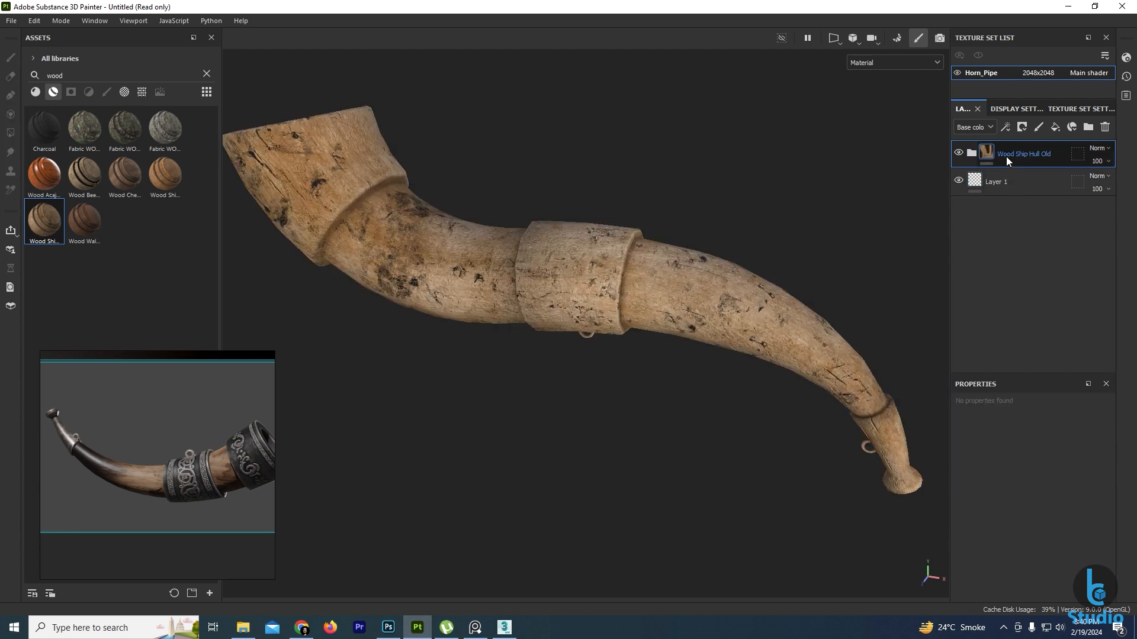
Add a black mask to the Wood Ship Hull Old layer.
scroll(364, 266, up, 3)
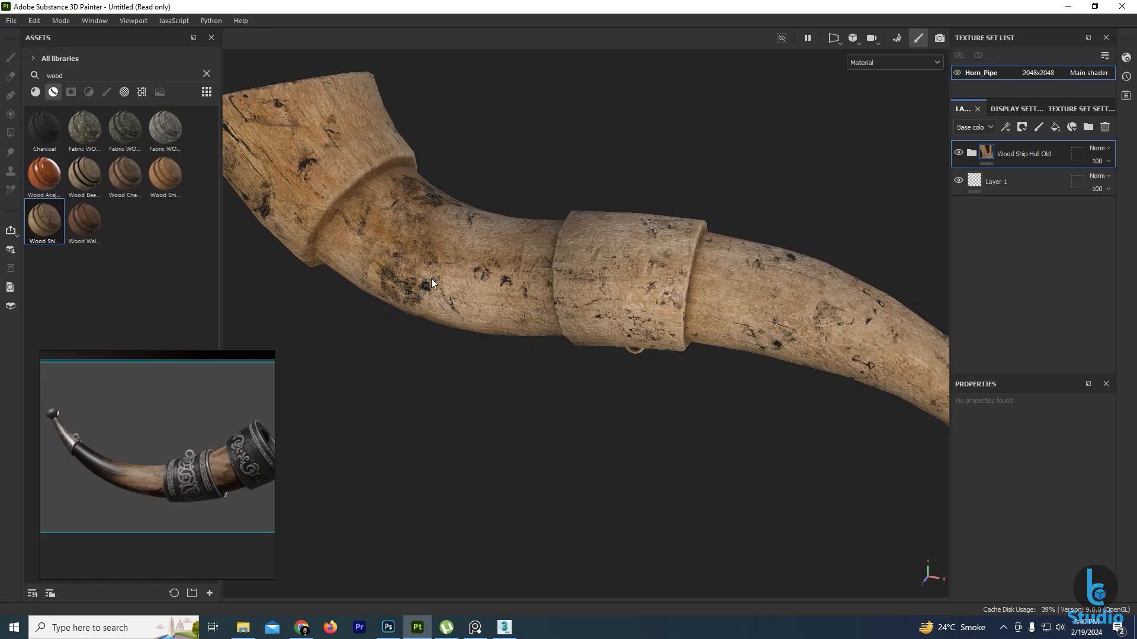
alt+middle_drag(837, 353, 726, 324)
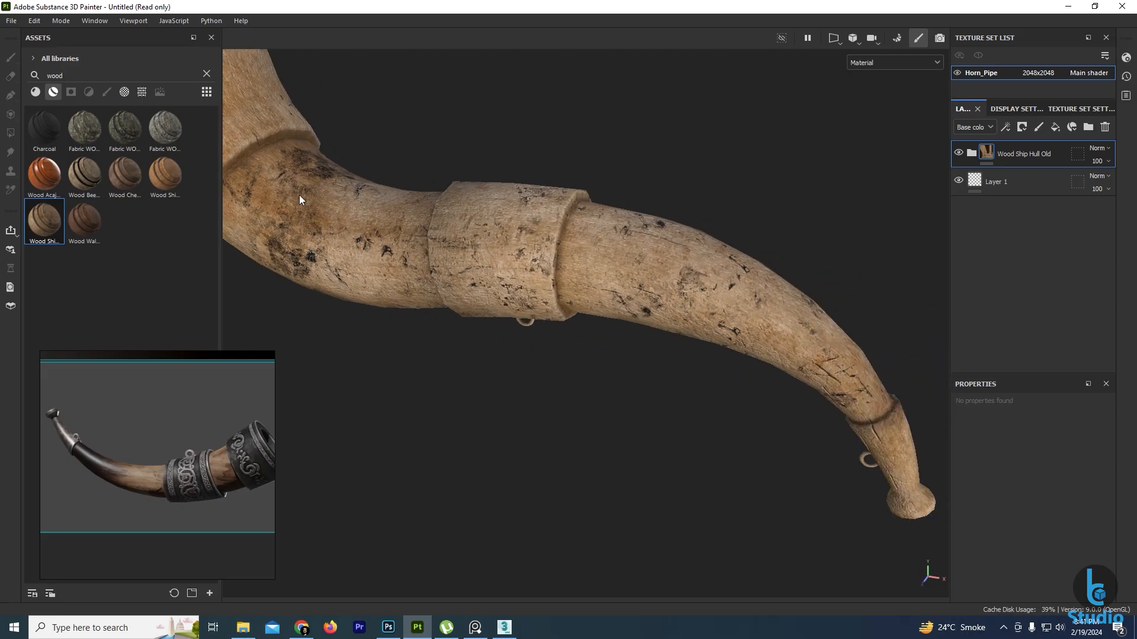
alt+middle_drag(300, 195, 437, 256)
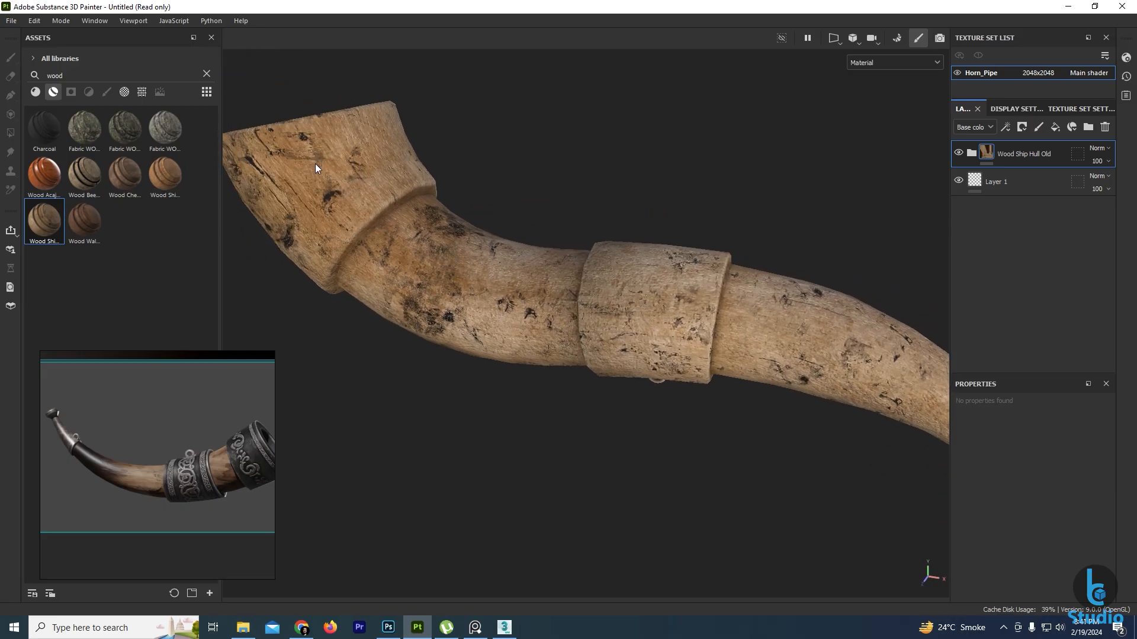
right_click(1007, 154)
click(1023, 27)
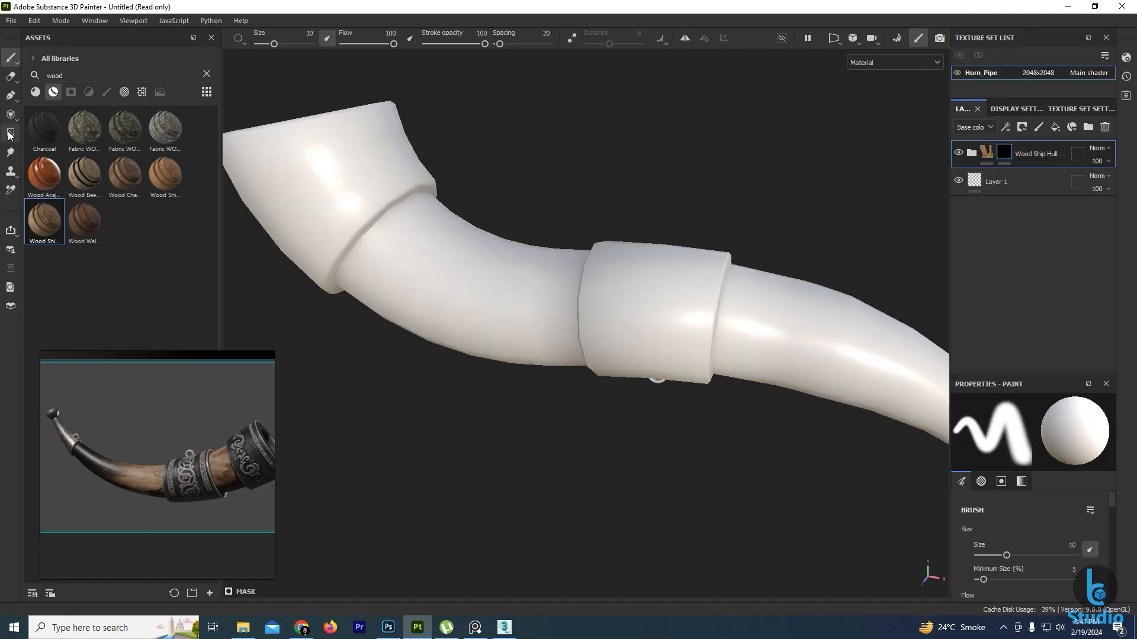
Reveal the wood on the tapered horn section between the middle band and the mouthpiece with Polygon Fill on the mask.
key(4)
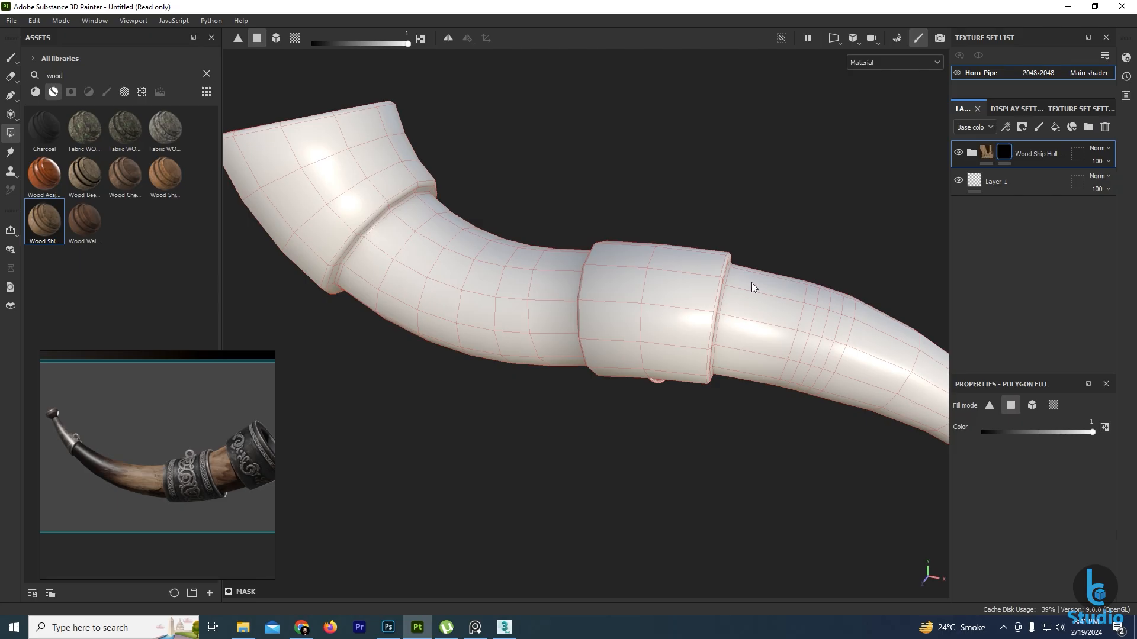
drag(758, 257, 860, 431)
alt+middle_drag(799, 379, 620, 316)
drag(767, 244, 617, 437)
alt+drag(688, 390, 753, 393)
scroll(820, 360, up, 2)
drag(873, 379, 808, 466)
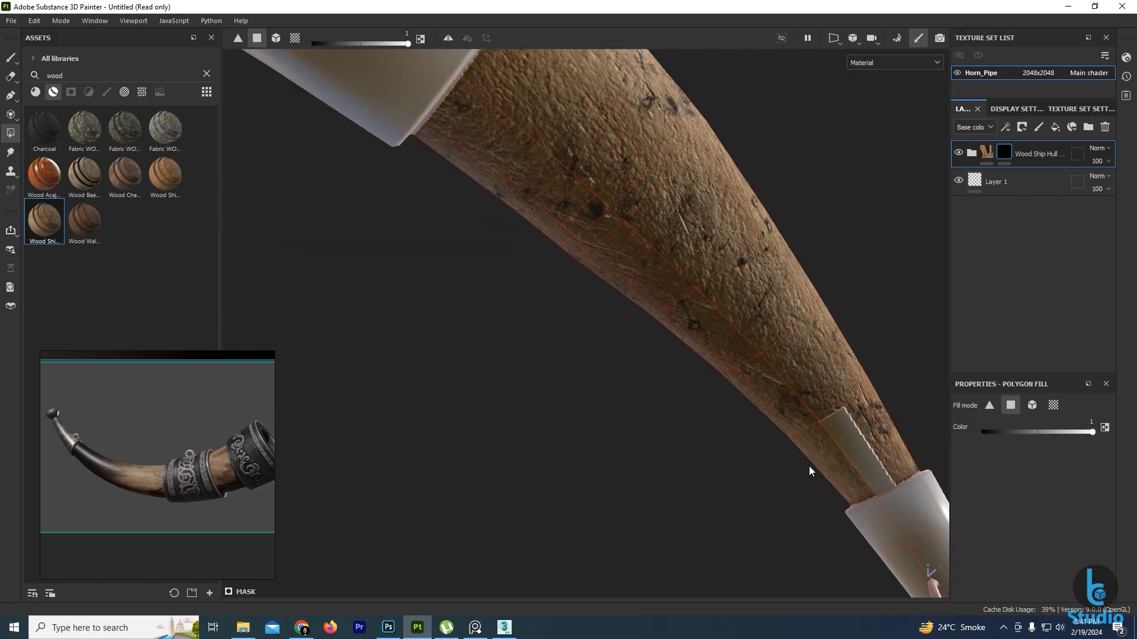
drag(852, 417, 550, 425)
scroll(806, 445, down, 3)
alt+middle_drag(780, 392, 548, 311)
scroll(742, 377, up, 3)
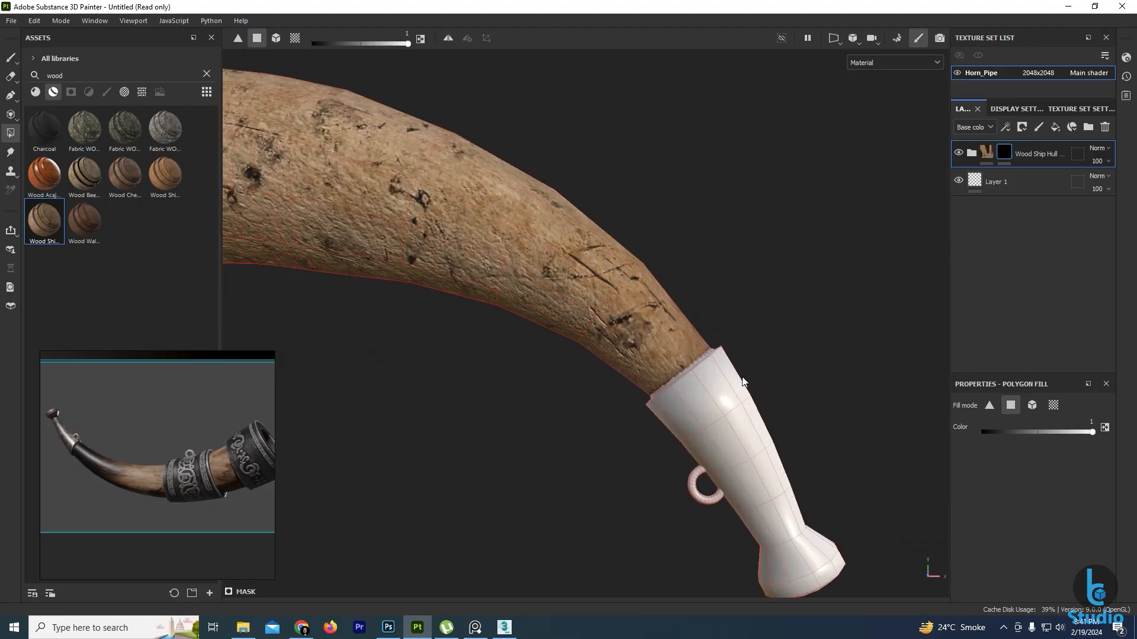
Try to fill the remaining polygons where the wooden section meets the mouthpiece collar.
scroll(742, 377, up, 2)
alt+drag(734, 397, 643, 454)
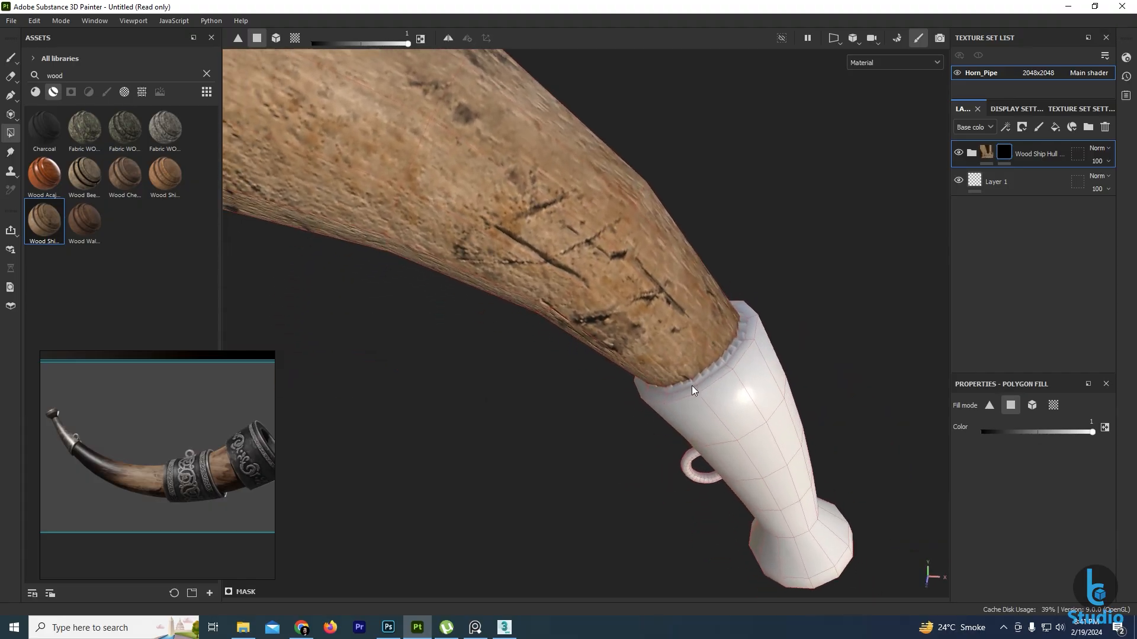
scroll(652, 382, up, 2)
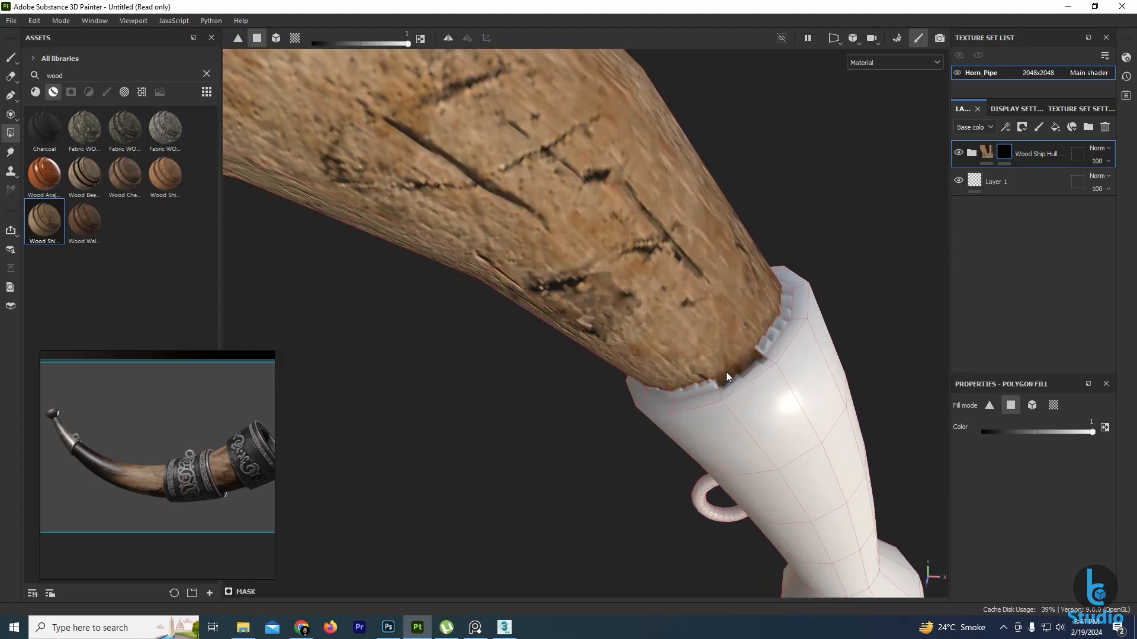
click(705, 386)
key(ctrl+z)
key(ctrl+z)
Reveal the wood on the curved section between the bell and the middle band, and fill missed polygons on the underside.
scroll(698, 386, down, 5)
alt+drag(379, 203, 383, 251)
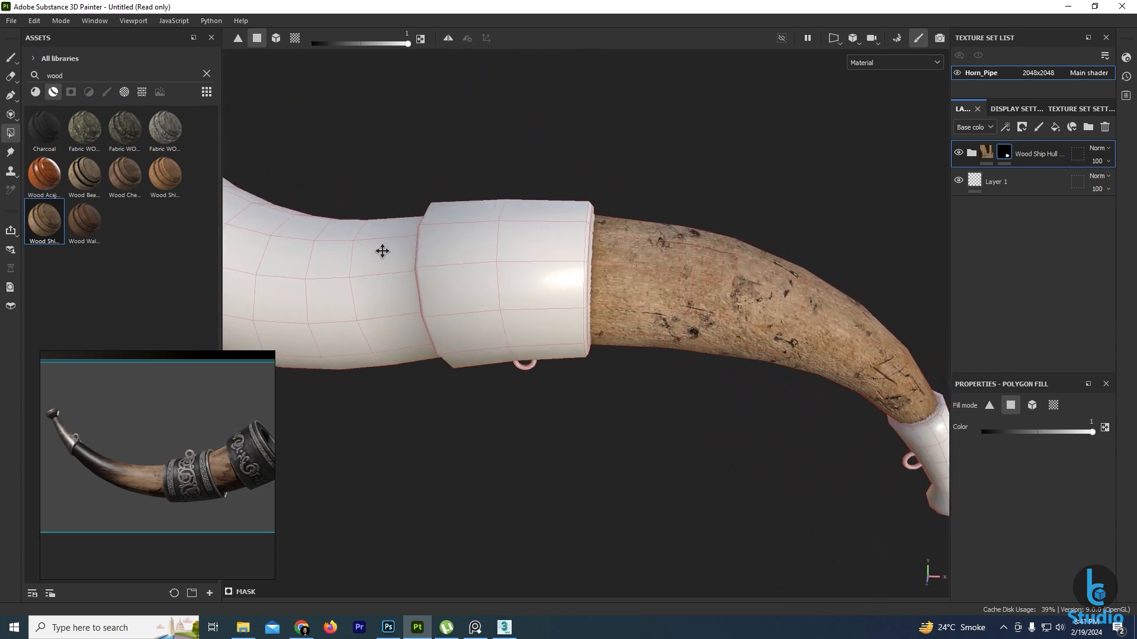
alt+middle_drag(383, 251, 531, 255)
scroll(531, 255, up, 2)
alt+drag(530, 254, 552, 247)
drag(557, 184, 447, 488)
alt+middle_drag(360, 378, 530, 382)
drag(608, 187, 430, 464)
alt+drag(378, 343, 566, 283)
click(456, 329)
click(617, 299)
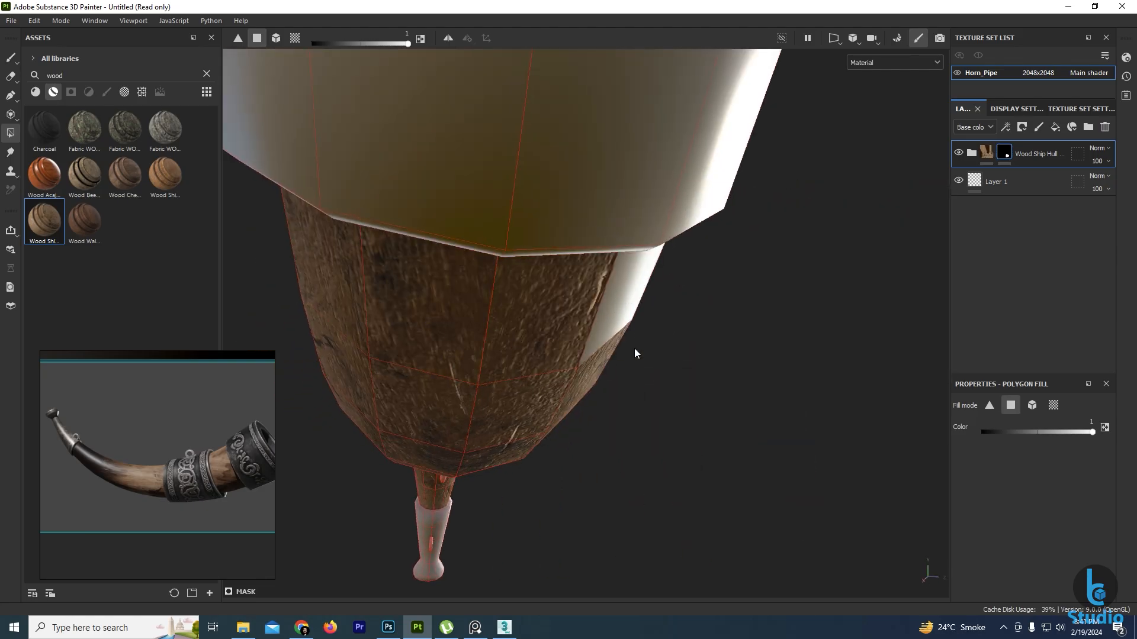
Check the wood mask around the whole horn from several sides, without the polygon wireframe overlay as well.
alt+drag(634, 348, 496, 353)
scroll(559, 353, down, 3)
alt+drag(552, 315, 446, 430)
alt+middle_drag(698, 326, 647, 350)
scroll(647, 350, down, 3)
alt+middle_drag(799, 364, 642, 375)
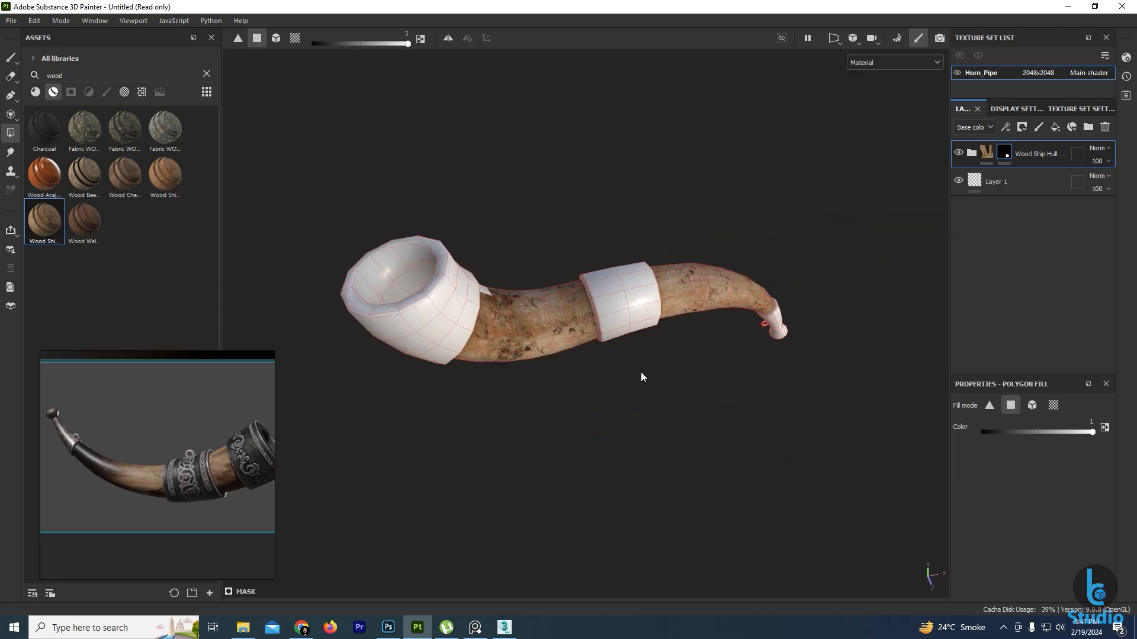
alt+drag(641, 376, 535, 415)
alt+drag(506, 307, 576, 315)
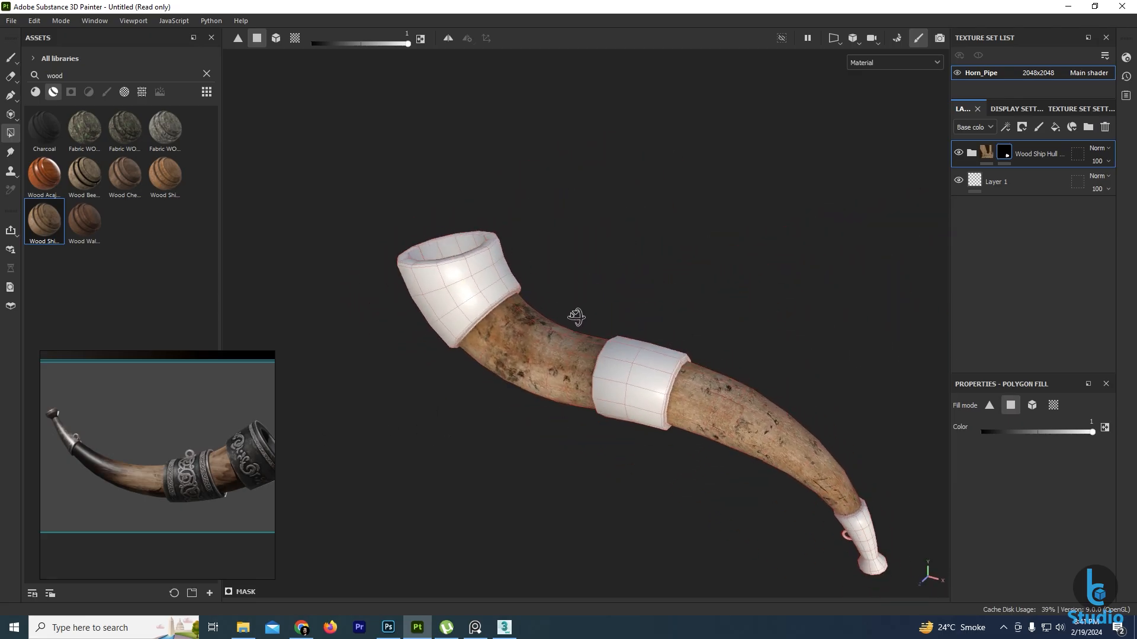
click(13, 60)
scroll(621, 414, up, 3)
alt+middle_drag(621, 414, 538, 421)
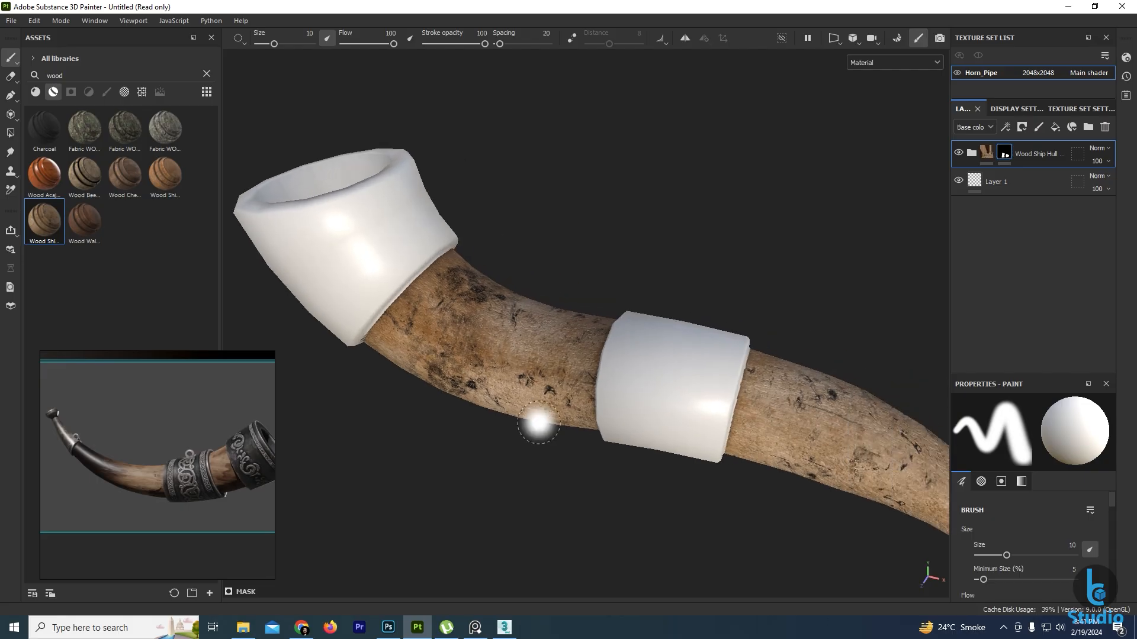
alt+drag(538, 421, 612, 426)
scroll(527, 370, up, 1)
mouse_move(611, 427)
alt+middle_down()
mouse_move(527, 369)
mouse_move(548, 385)
alt+middle_up()
scroll(527, 369, up, 1)
scroll(523, 381, down, 4)
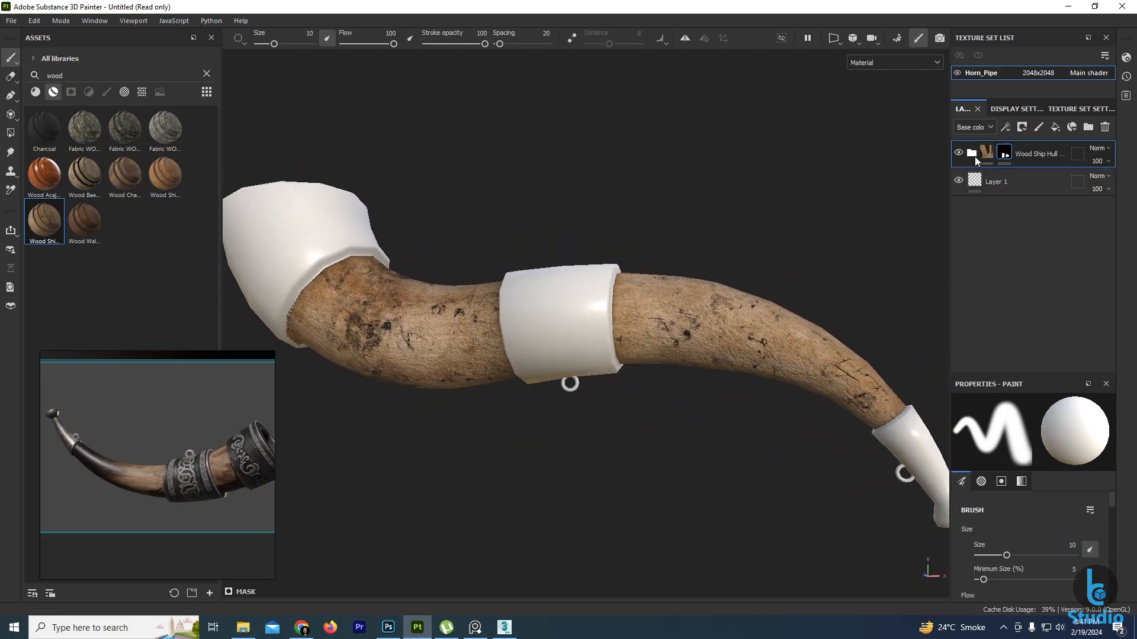
Expand the Wood Ship Hull material group and toggle the Stains layer's visibility to compare the wood with and without it.
click(971, 152)
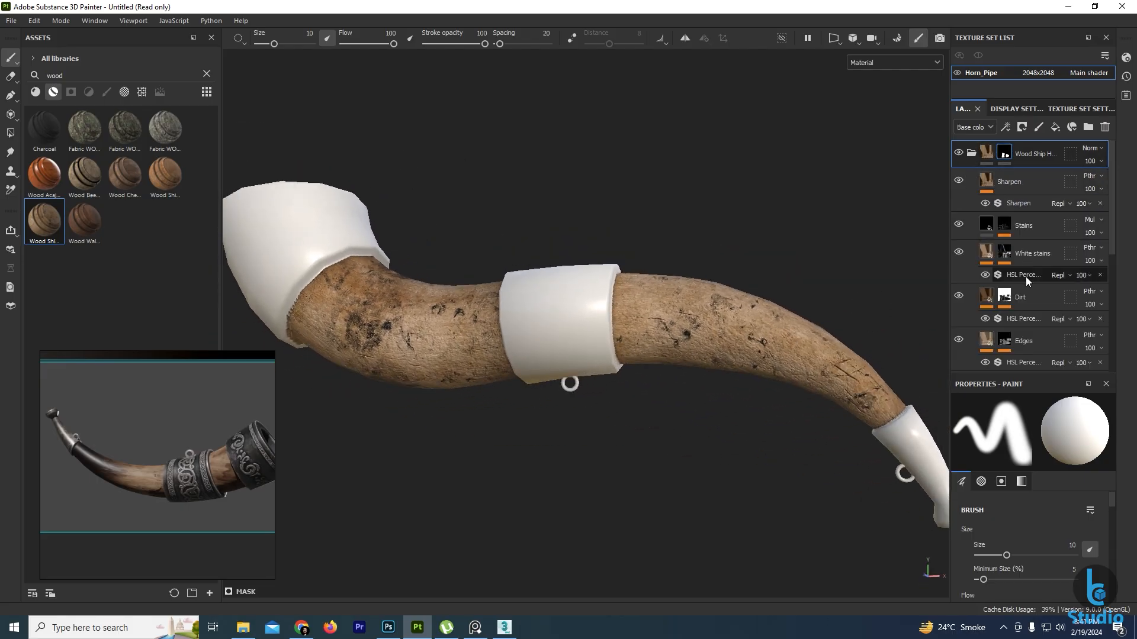
click(959, 225)
click(959, 226)
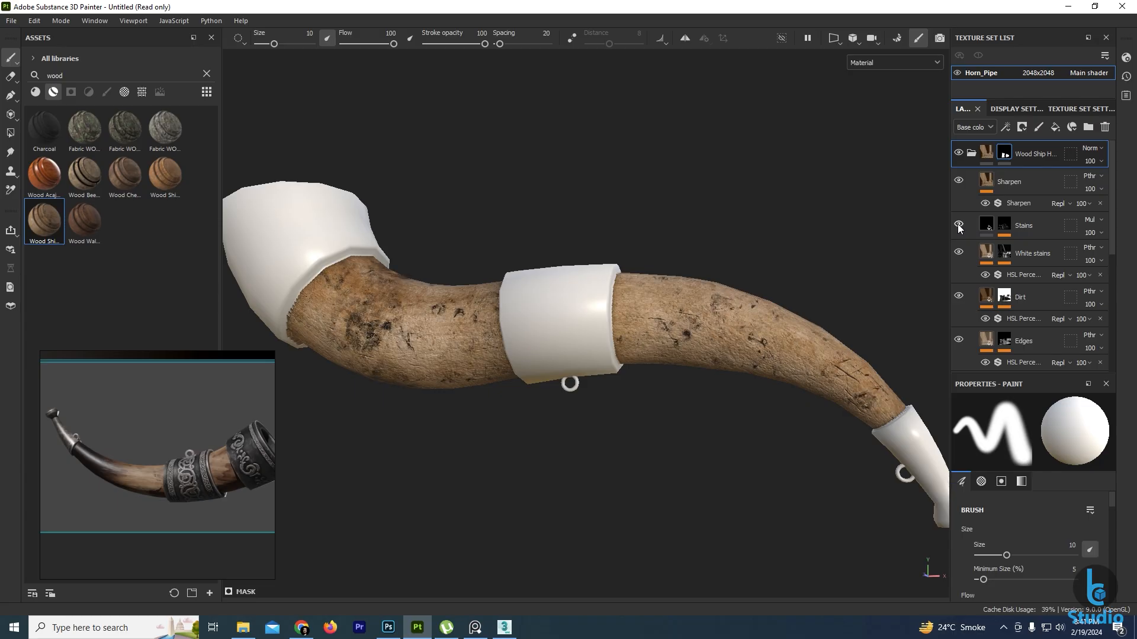
click(959, 226)
click(959, 226)
Adjust the Balance of the Grunge Map 010 fill in the Stains layer's mask to about 0.5.
click(1010, 235)
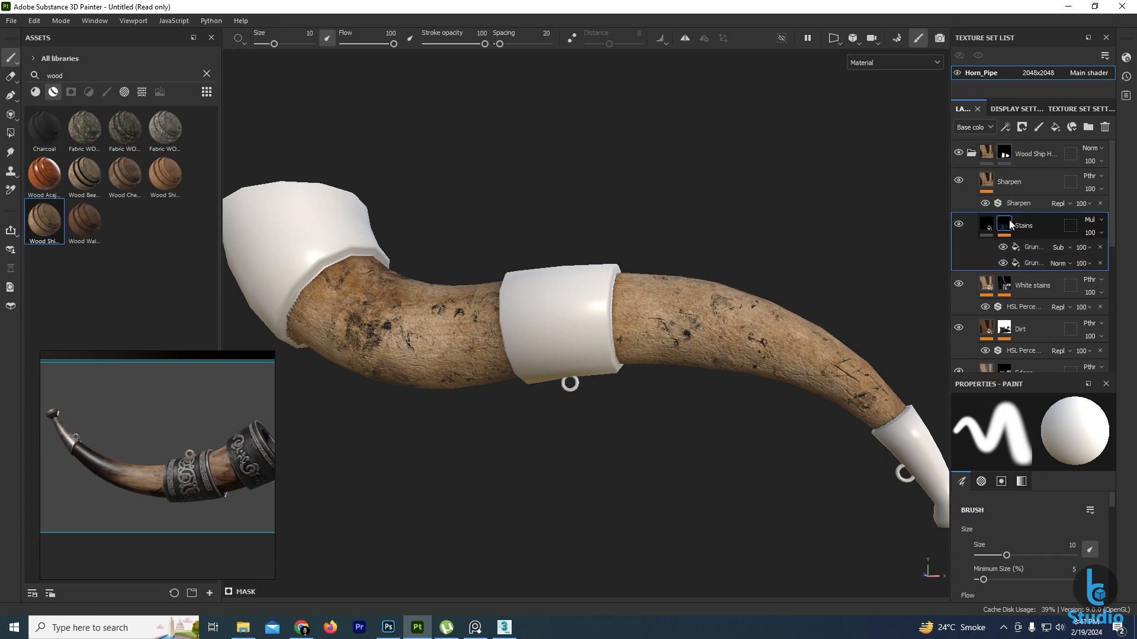
click(1028, 253)
scroll(1025, 531, down, 5)
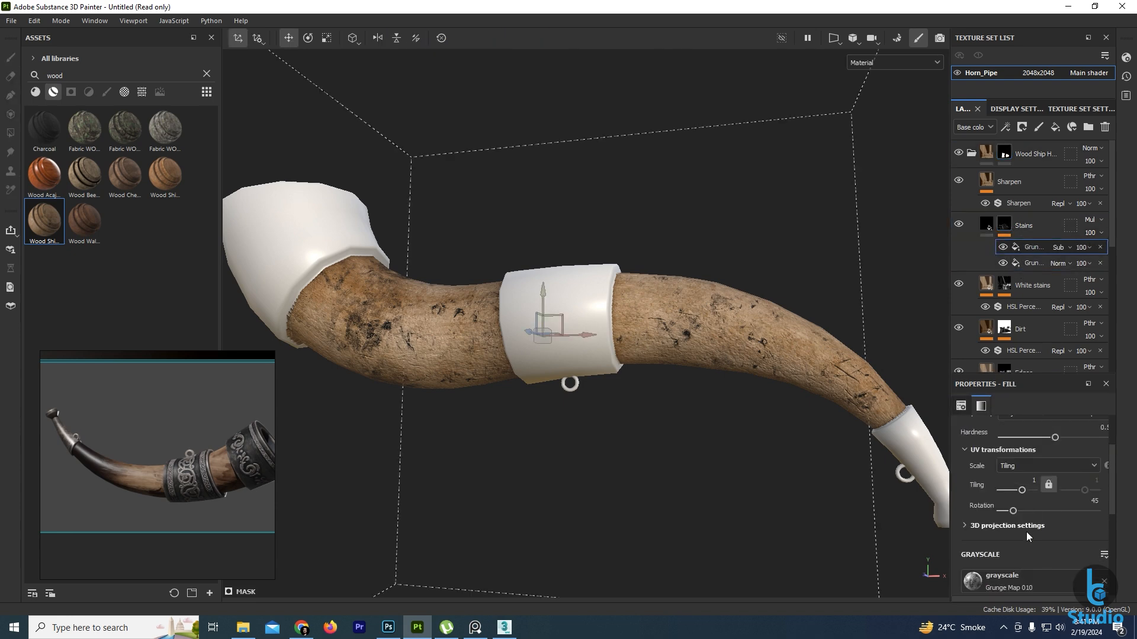
mouse_move(1028, 472)
mouse_down()
mouse_move(1014, 473)
mouse_move(1042, 471)
mouse_up()
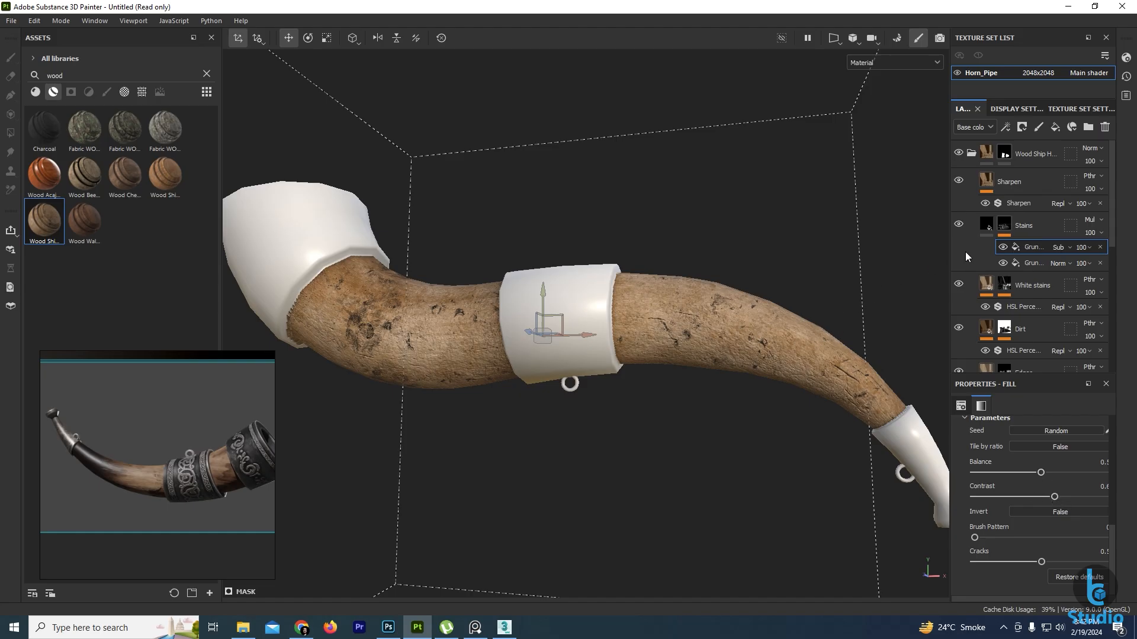
Duplicate the Stains layer and give the copy a dark brown base color sampled from the horn in the reference image.
click(986, 227)
key(ctrl+d)
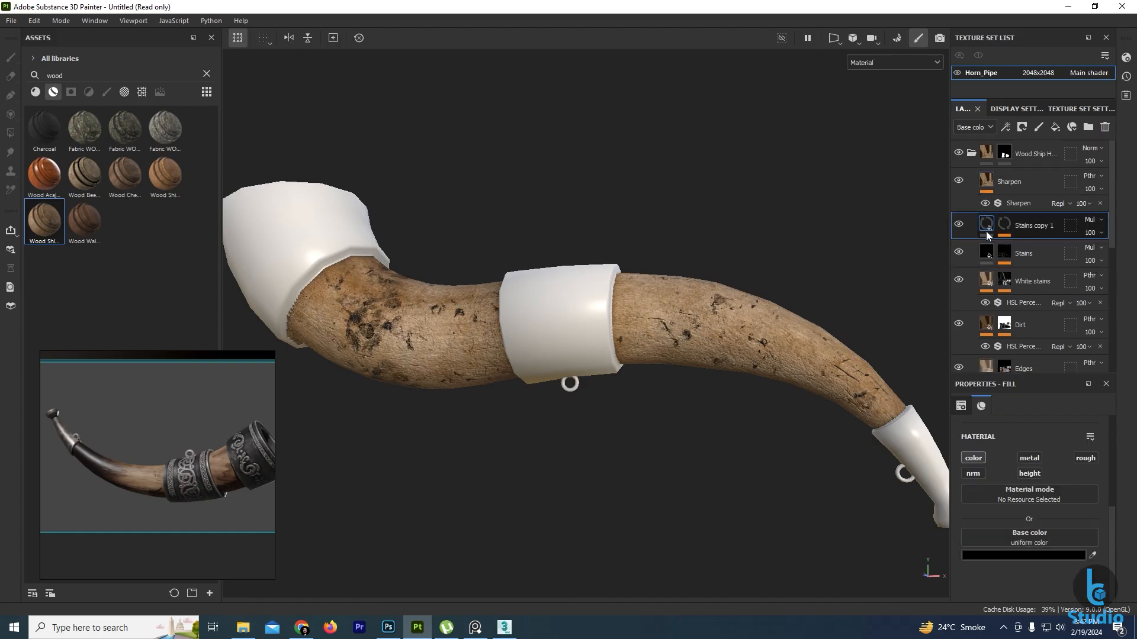
click(1092, 555)
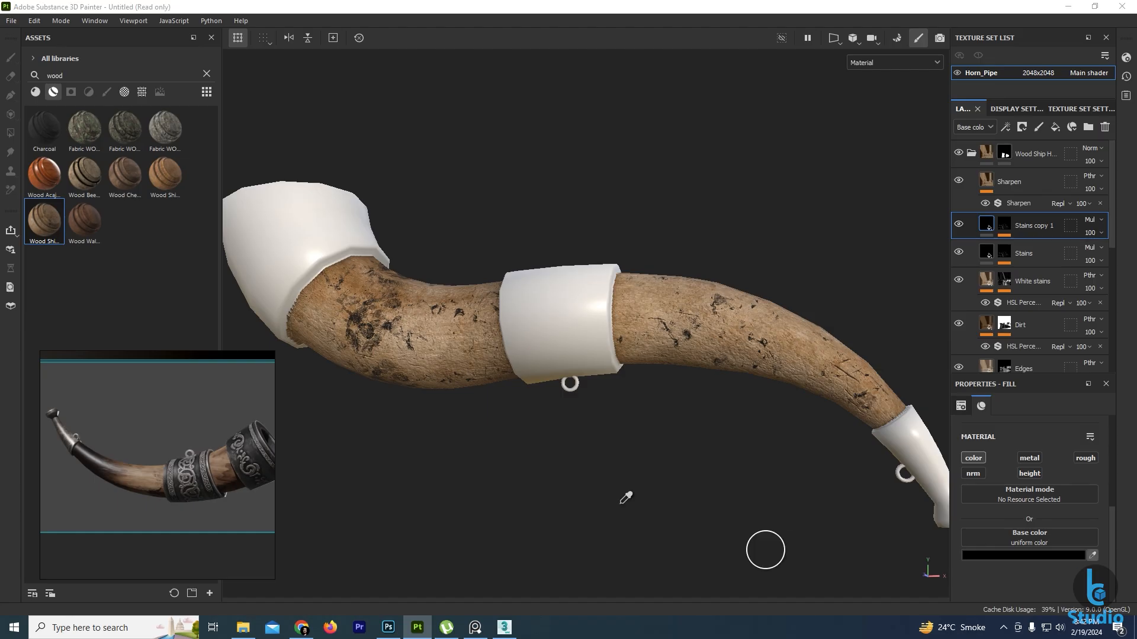
click(227, 478)
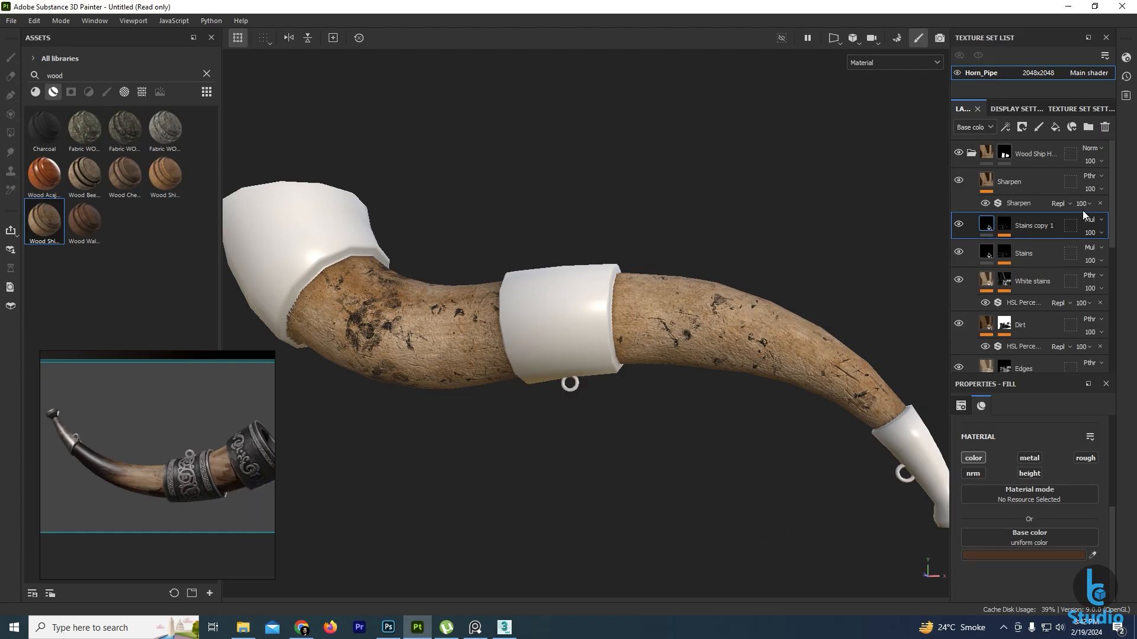
Lower the Balance of the Grunge Map 010 fill in the copied stains layer's mask to about 0.4.
click(1004, 225)
click(1034, 247)
scroll(1034, 530, down, 2)
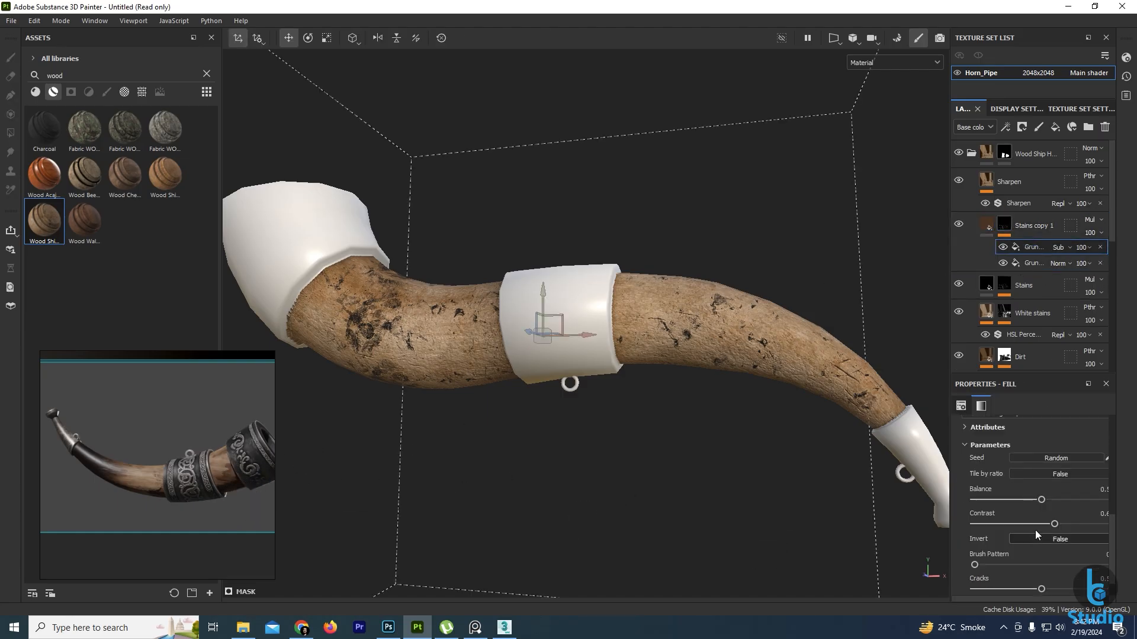
mouse_move(1035, 498)
mouse_down()
mouse_move(1007, 492)
mouse_move(1029, 489)
mouse_up()
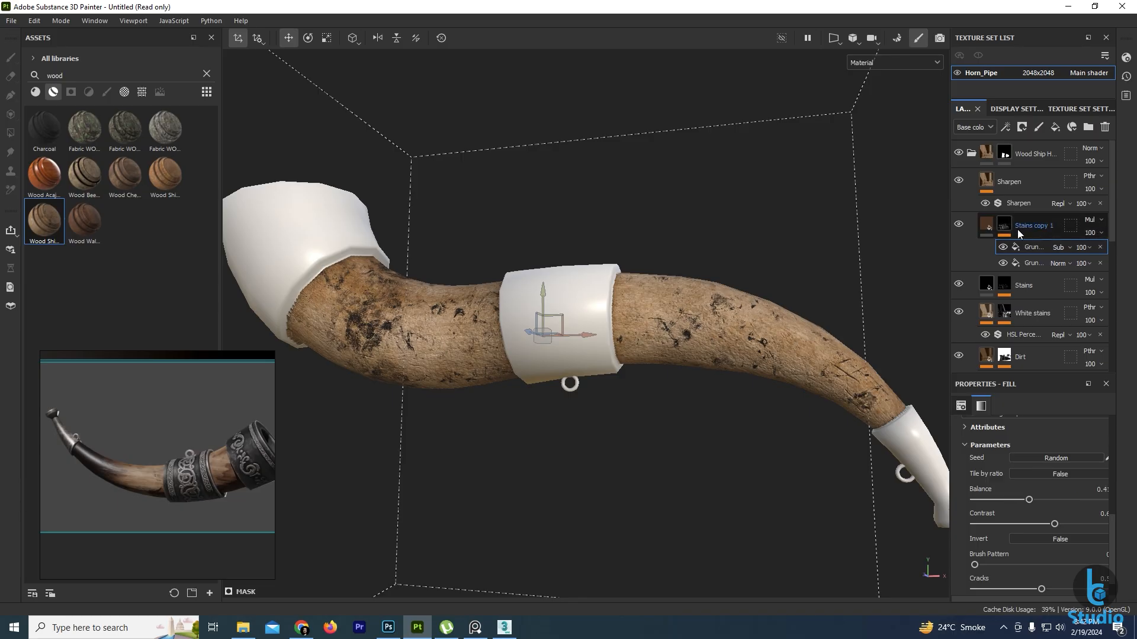
Set the base color blending mode of the copied stains layer to Normal.
click(986, 226)
click(1089, 219)
click(1071, 233)
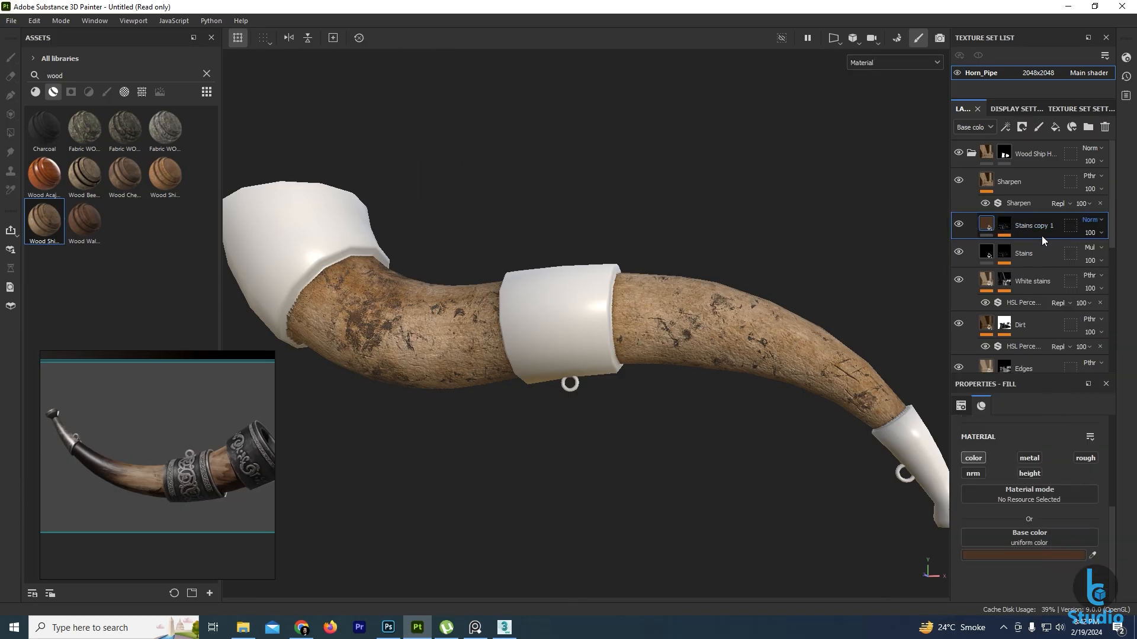
Set the tiling of the Grunge Map 009 fill in the copied stains layer's mask to -0.1.
click(1005, 223)
click(1027, 262)
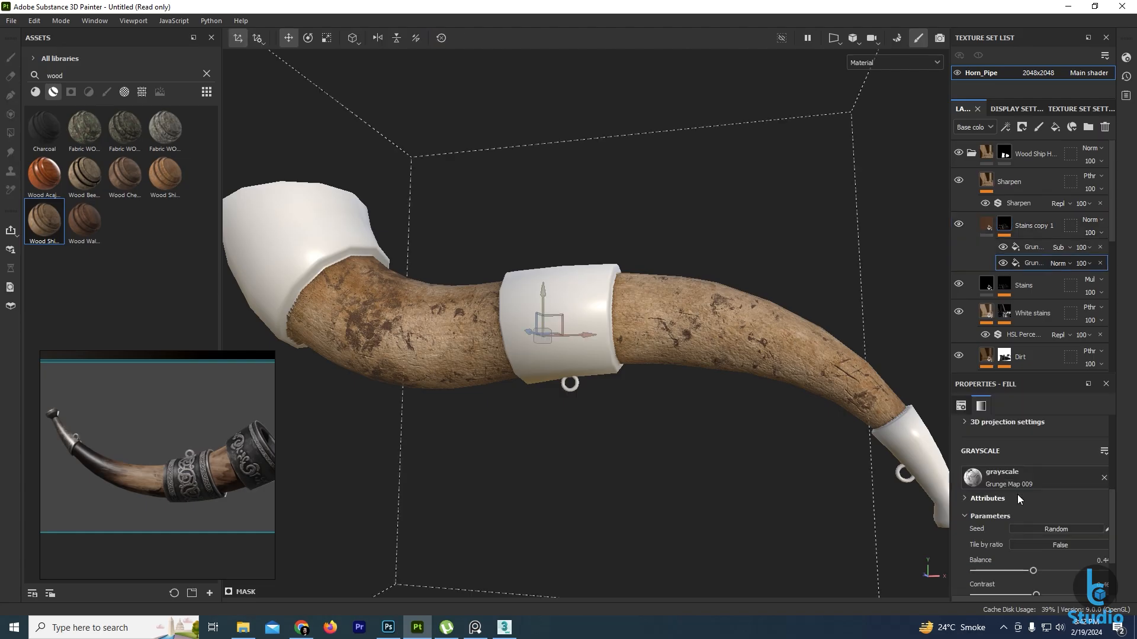
scroll(1017, 494, up, 3)
drag(1023, 495, 1016, 495)
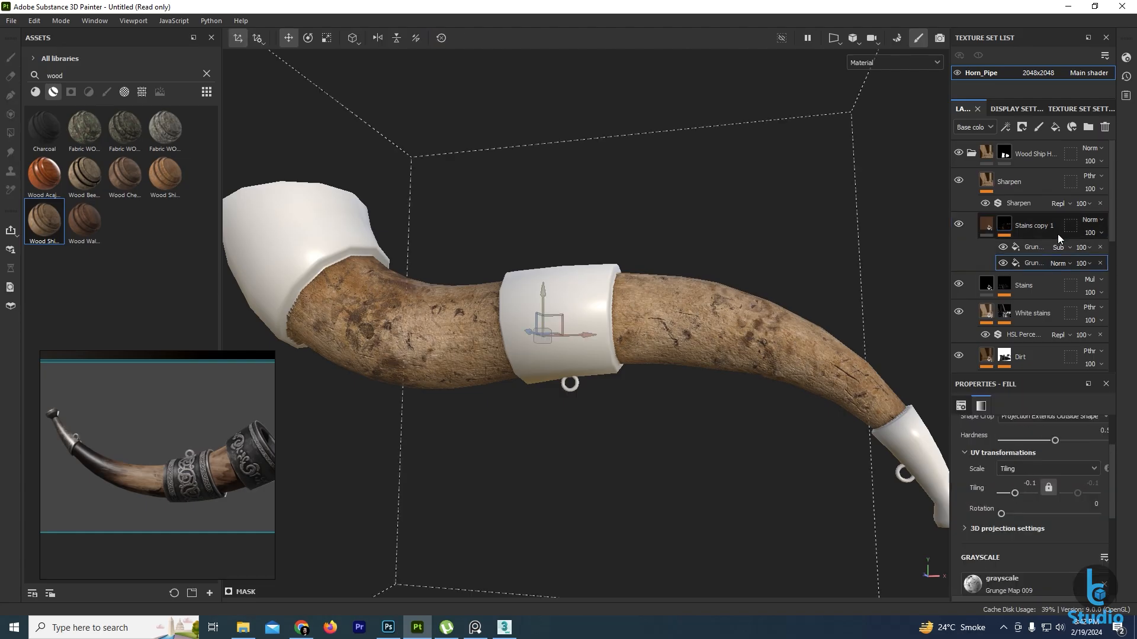
Replace the copied stains layer's mask with a new black mask and add a fill effect to it.
right_click(1001, 227)
click(1022, 23)
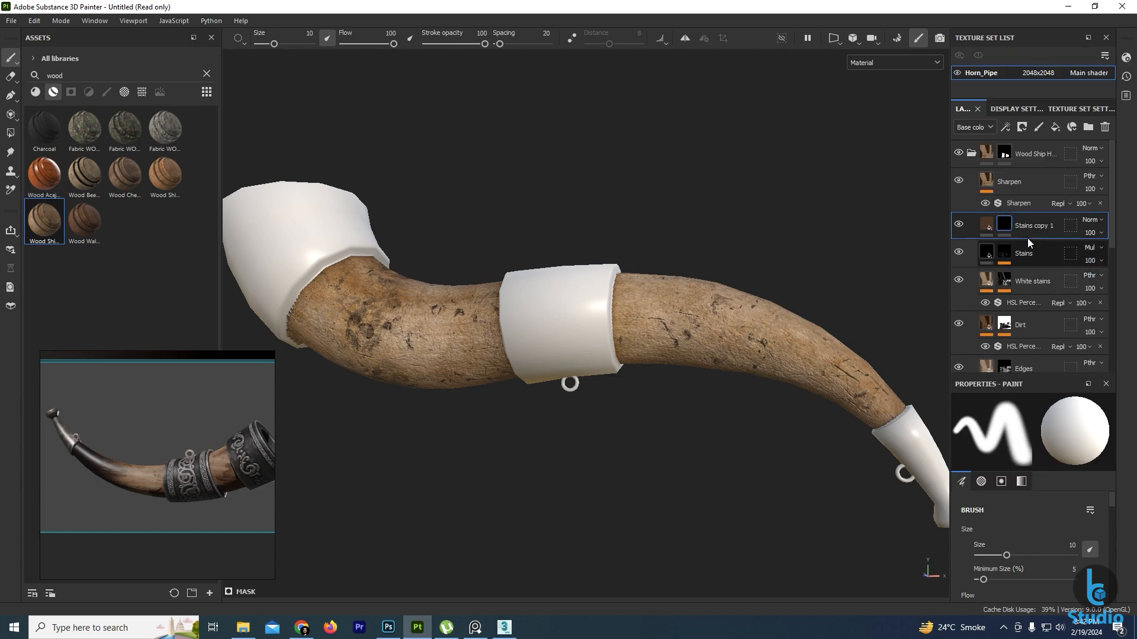
right_click(1004, 229)
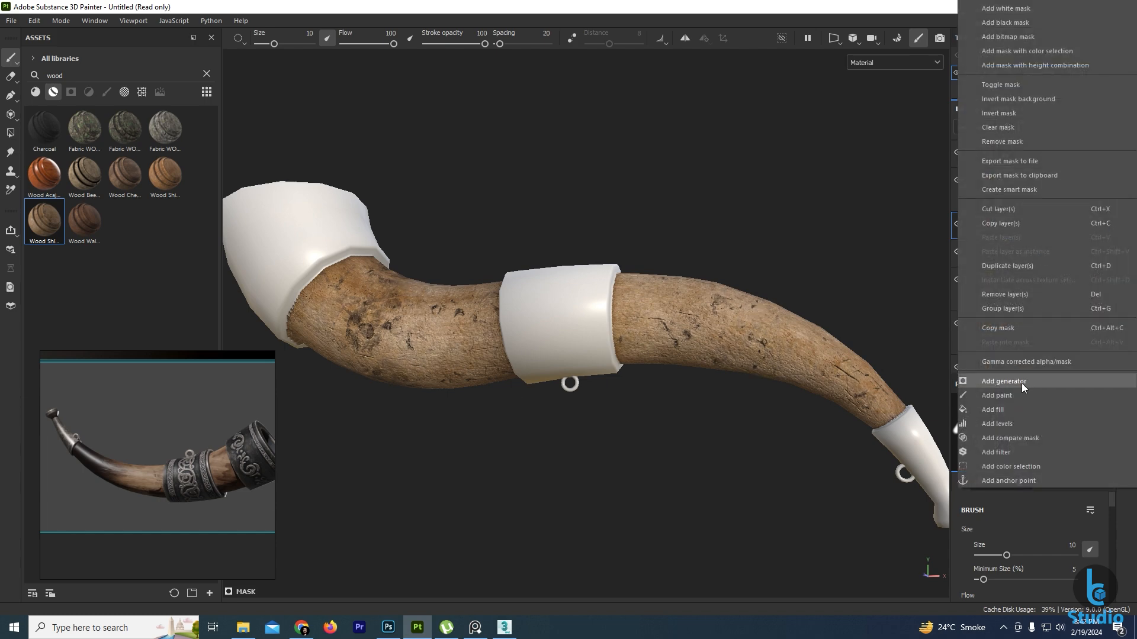
click(1007, 408)
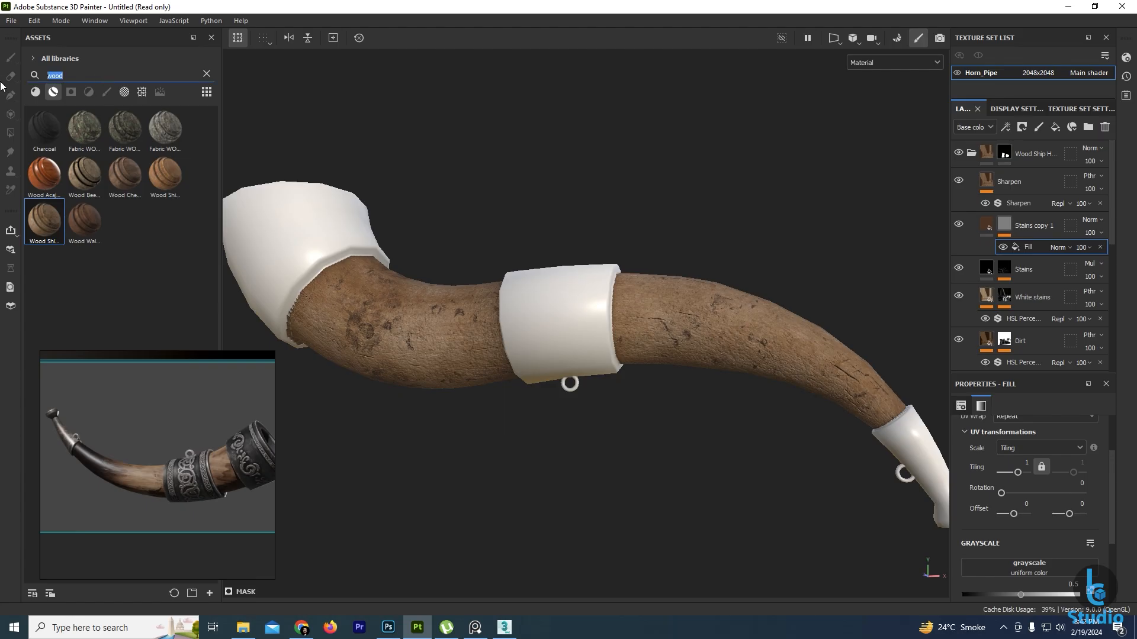
Search the texture assets for "grung" and assign Grunge Cobweb as the grayscale of the new mask fill.
text(grung)
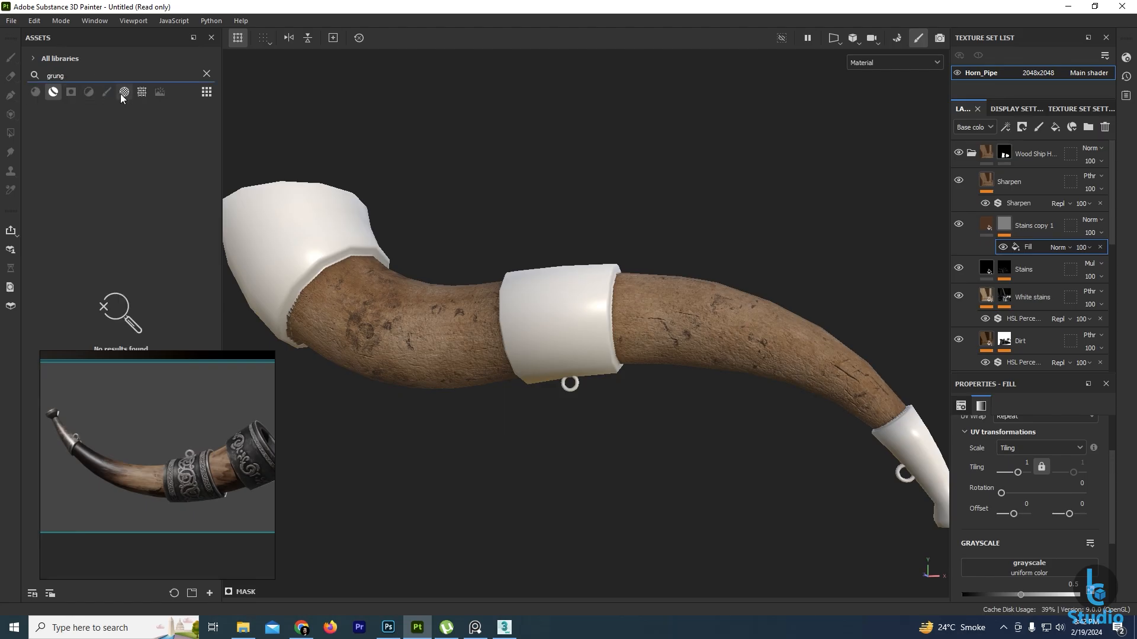
click(142, 92)
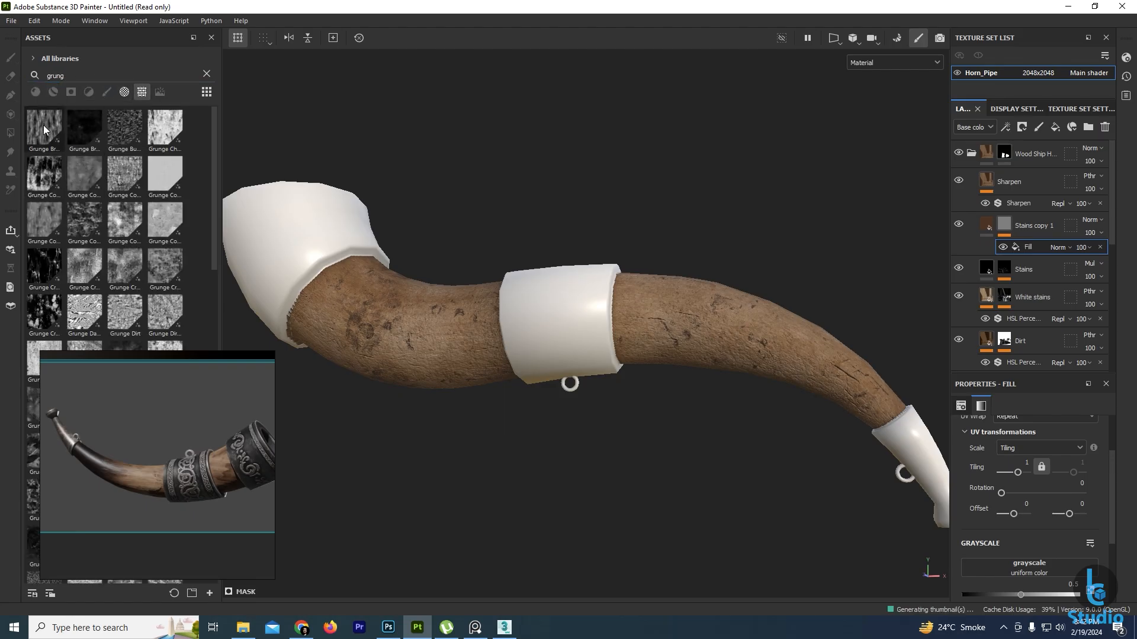
mouse_move(44, 130)
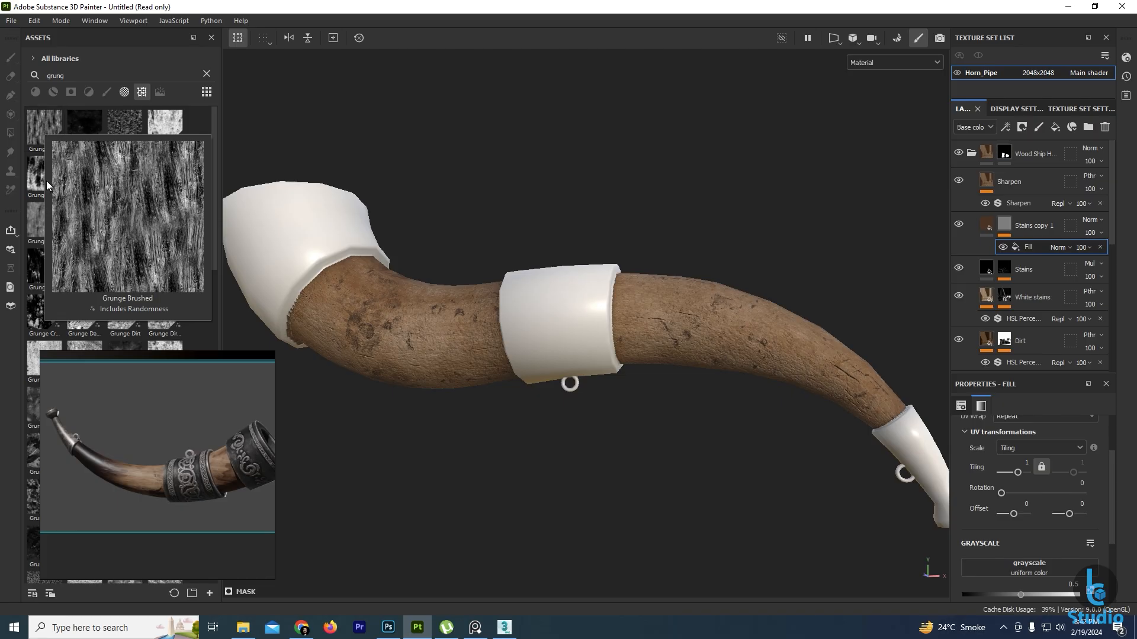
mouse_move(47, 185)
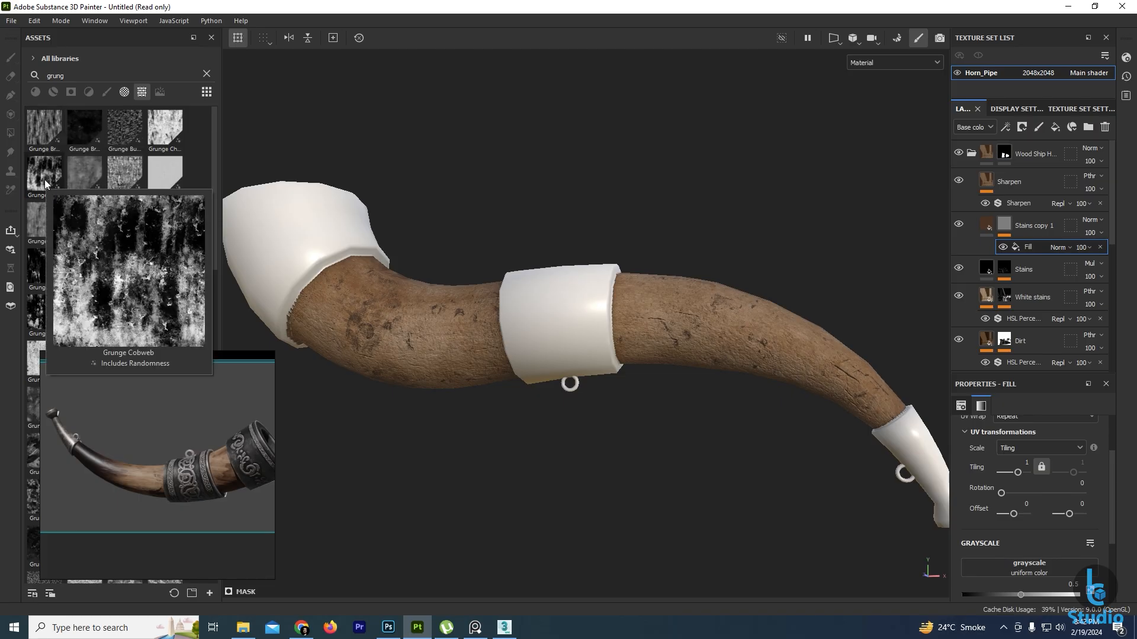
drag(46, 185, 1014, 568)
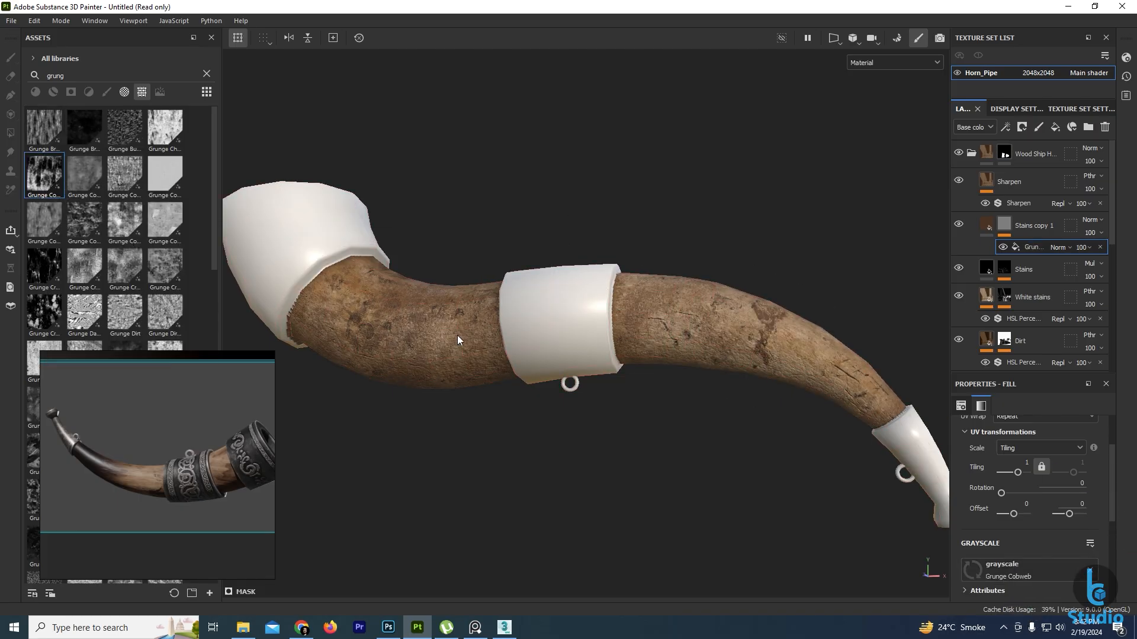
Adjust the Grunge Cobweb fill's balance and contrast in the copied stains mask to get sharper-edged brown patches.
click(1015, 228)
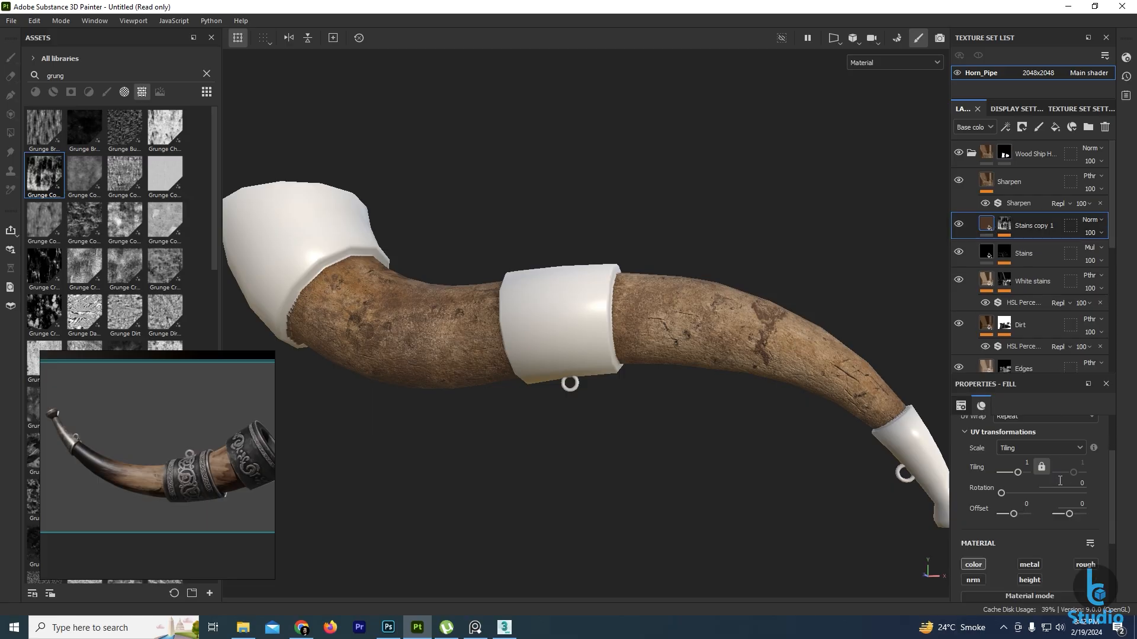
click(1004, 225)
click(1025, 248)
scroll(1019, 539, down, 2)
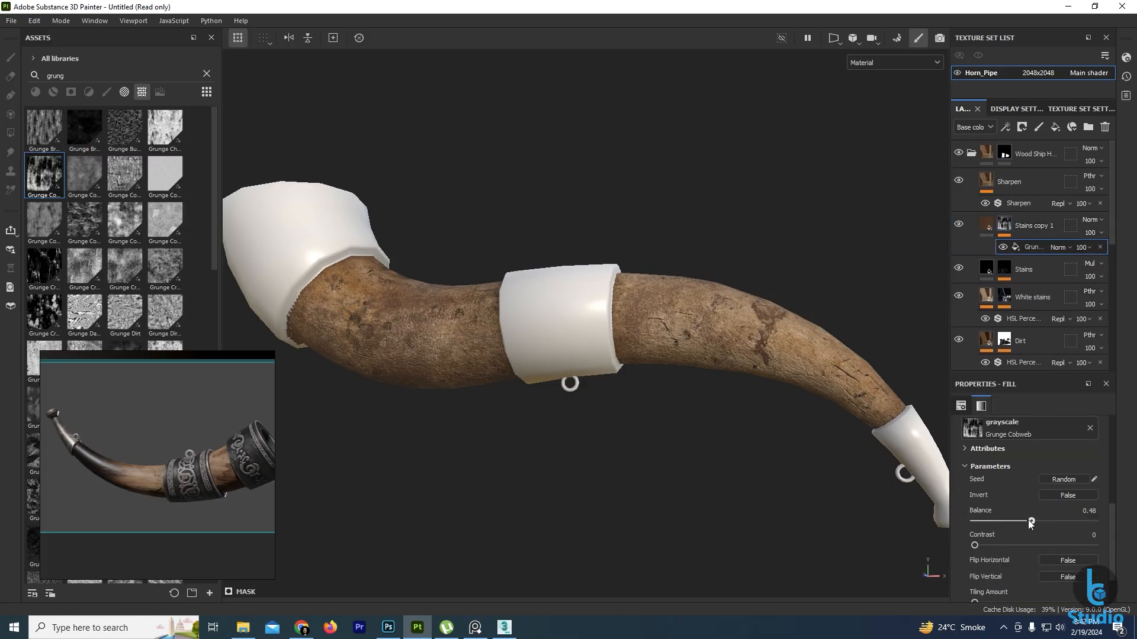
mouse_move(1030, 522)
mouse_down()
mouse_move(1007, 519)
mouse_move(1025, 520)
mouse_move(1013, 544)
mouse_move(1046, 538)
mouse_up()
alt+drag(589, 409, 784, 332)
Add a filter to the copied stains layer's mask and set it to Blur.
right_click(1009, 231)
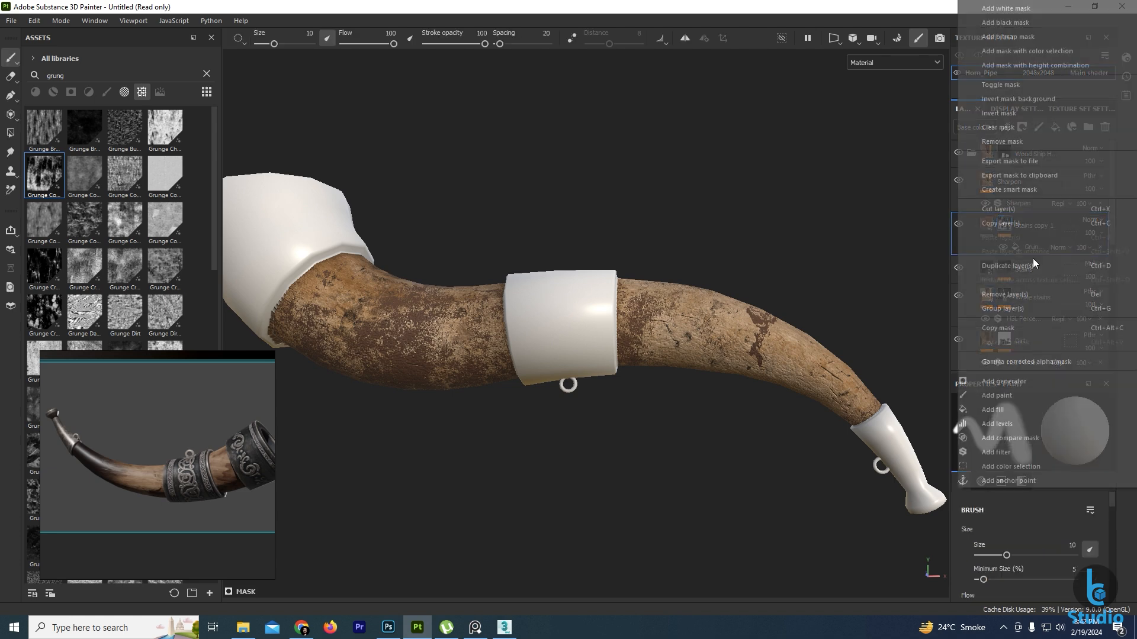
click(1021, 471)
click(1028, 438)
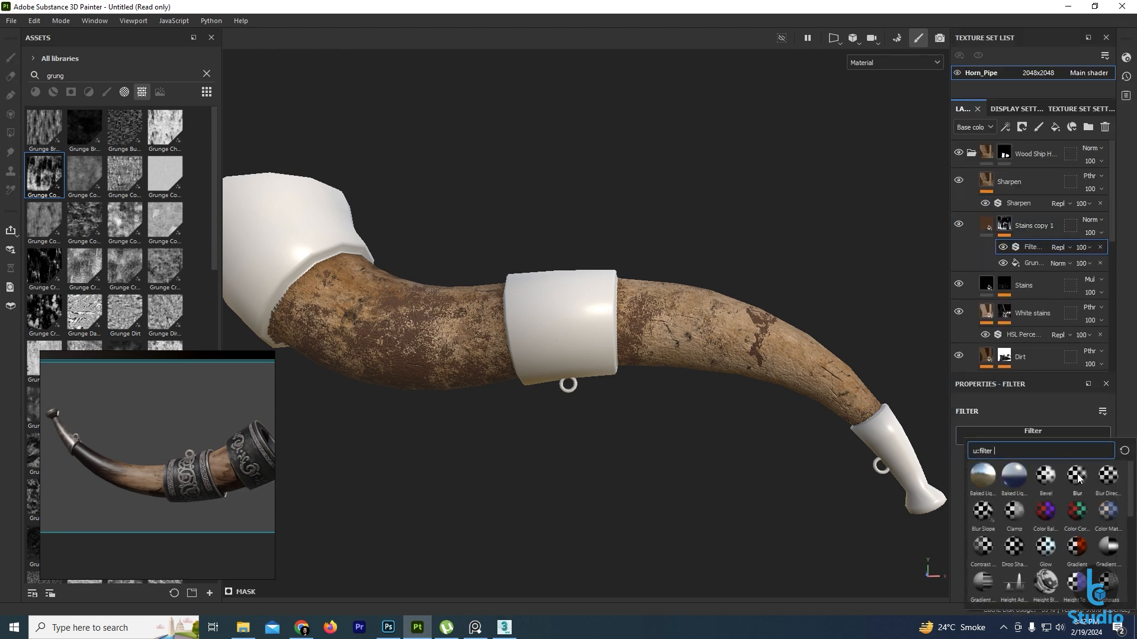
click(1078, 476)
Raise the Blur Intensity on the copied stains mask so the brown patches blend softly, checking the curved wood section.
alt+drag(450, 388, 461, 359)
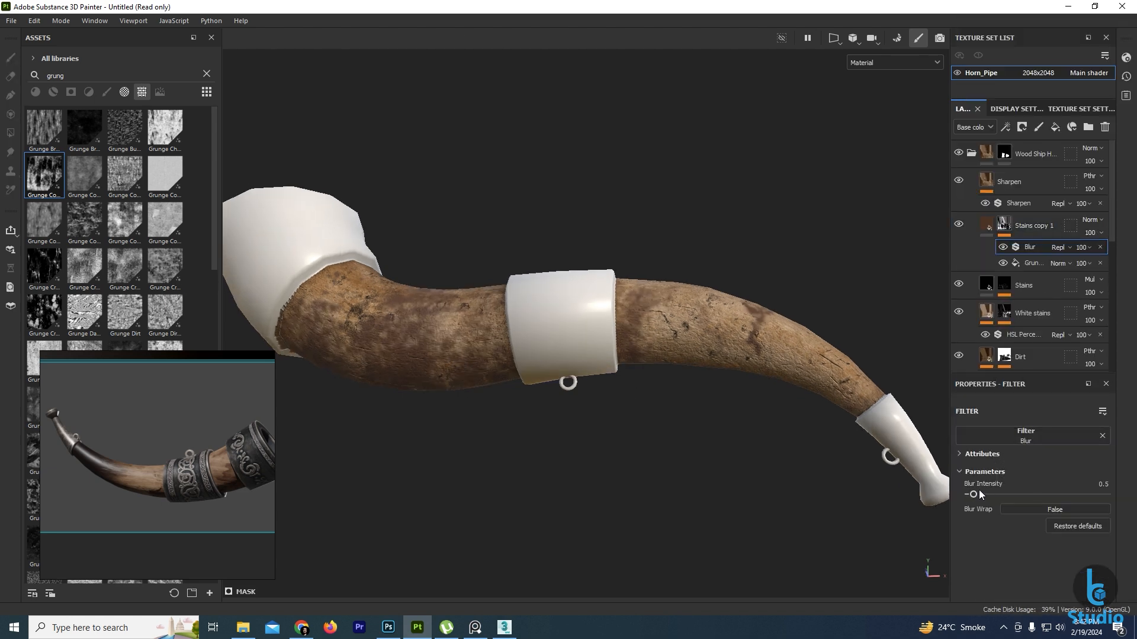
drag(976, 495, 1004, 484)
alt+drag(441, 331, 401, 355)
scroll(400, 359, down, 3)
alt+middle_drag(441, 359, 454, 312)
scroll(454, 312, up, 5)
mouse_move(454, 312)
alt+mouse_down()
mouse_move(418, 353)
mouse_move(447, 311)
alt+mouse_up()
Cycle the copied stains layer through the base color blending modes and leave it on Color dodge.
click(987, 224)
click(1092, 220)
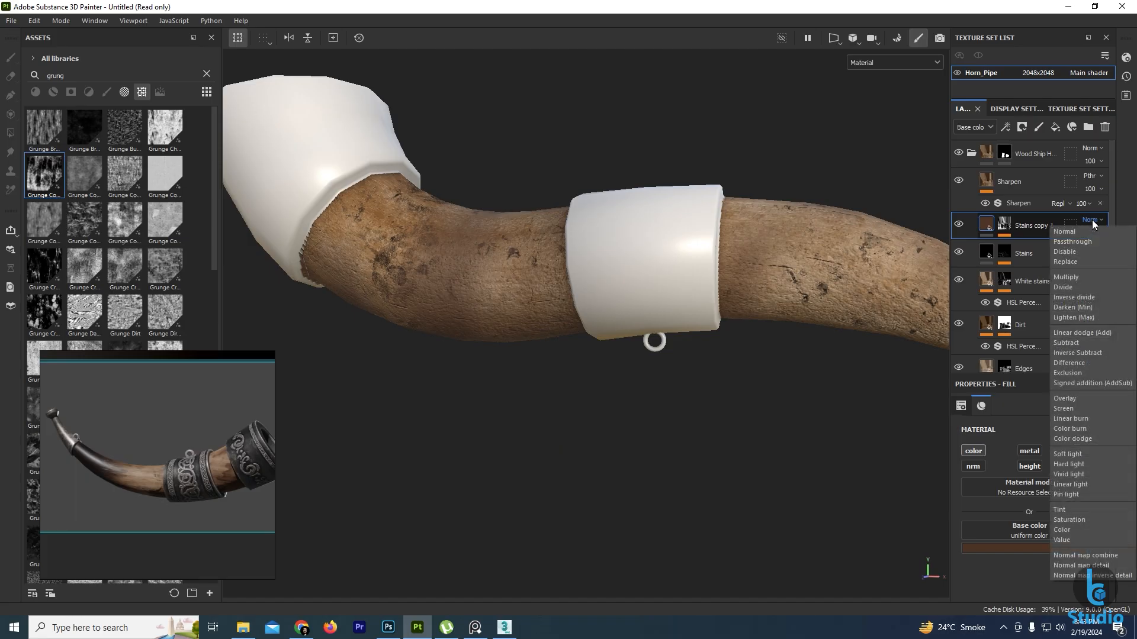
click(1093, 222)
scroll(1092, 223, down, 4)
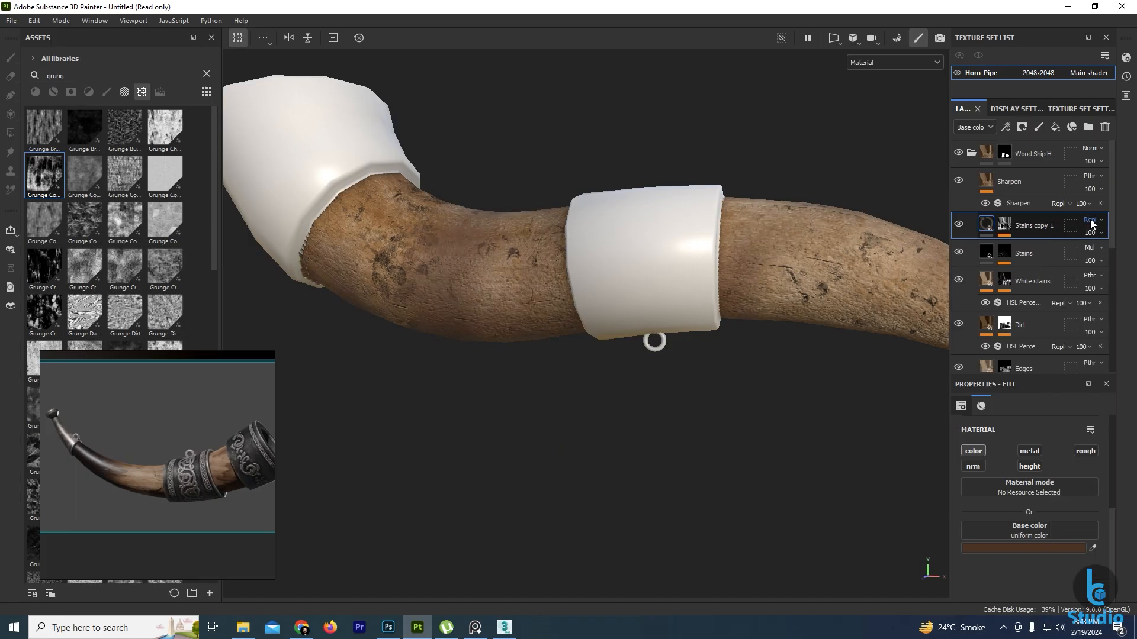
scroll(1092, 223, down, 3)
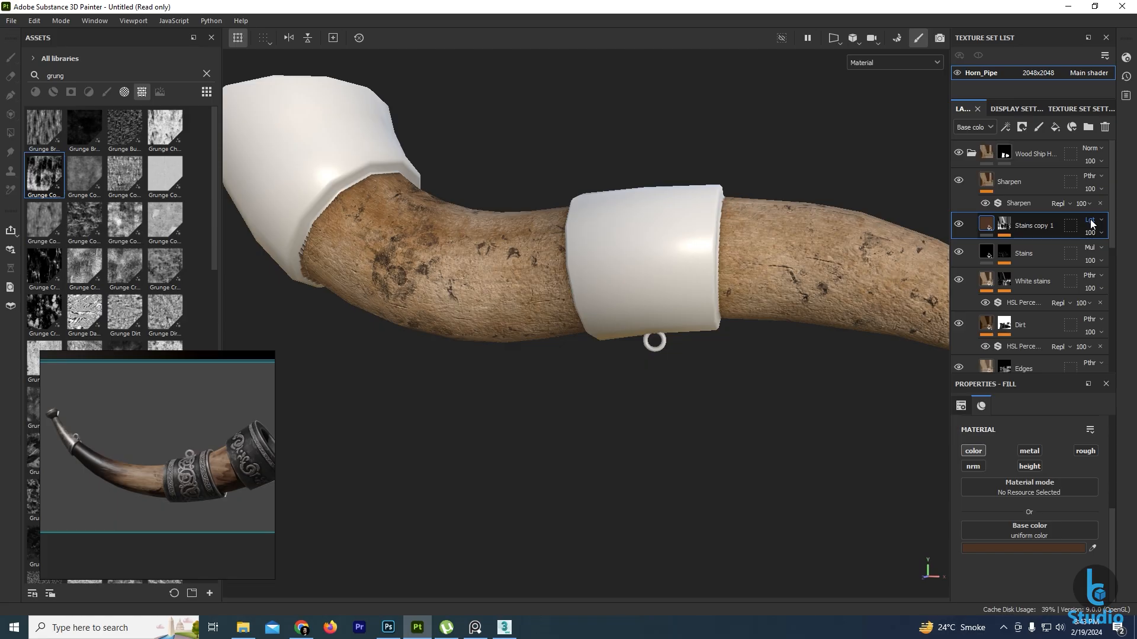
scroll(1091, 226, down, 3)
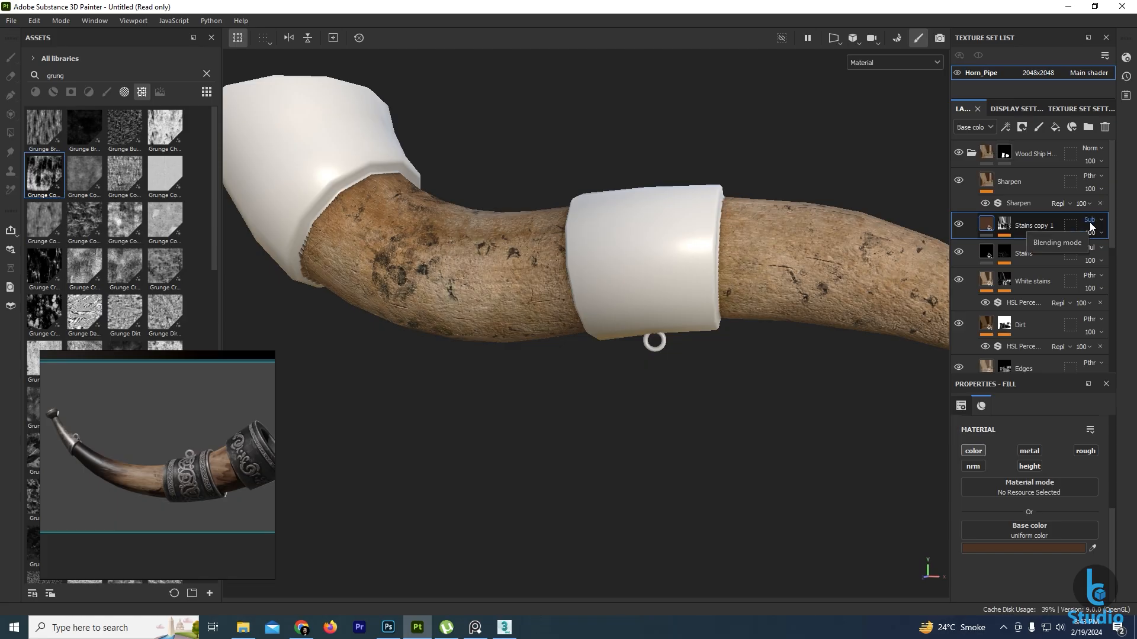
scroll(1089, 222, down, 4)
scroll(1090, 222, down, 3)
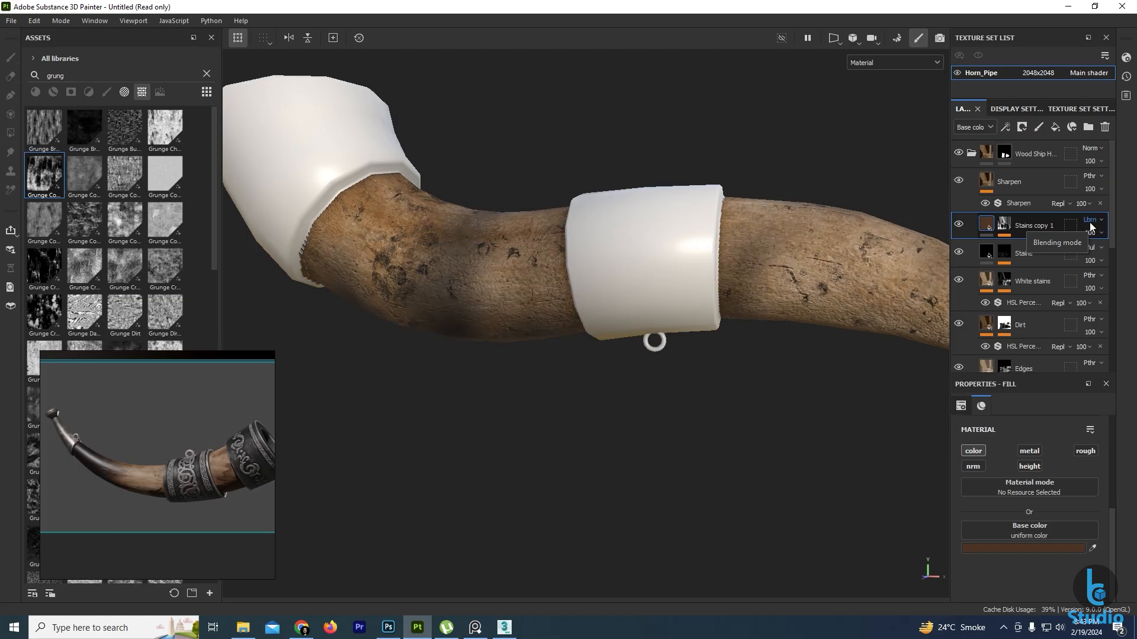
scroll(1091, 227, down, 1)
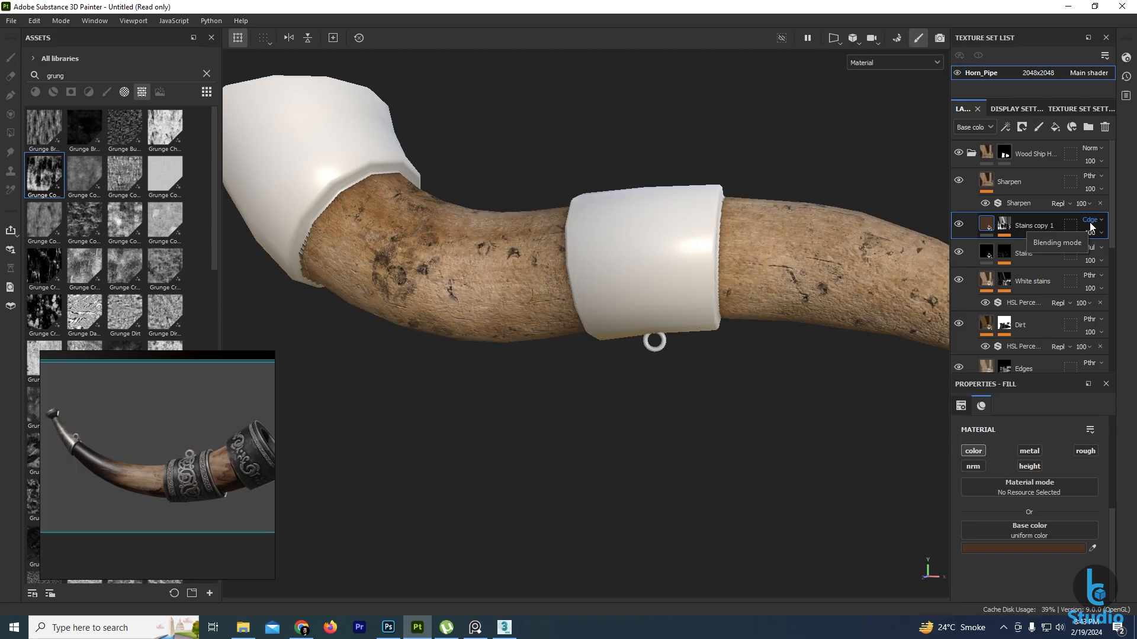
Switch the Veins layer off and on repeatedly to compare its effect on the horn's wood surface.
scroll(689, 370, down, 5)
alt+drag(696, 383, 584, 401)
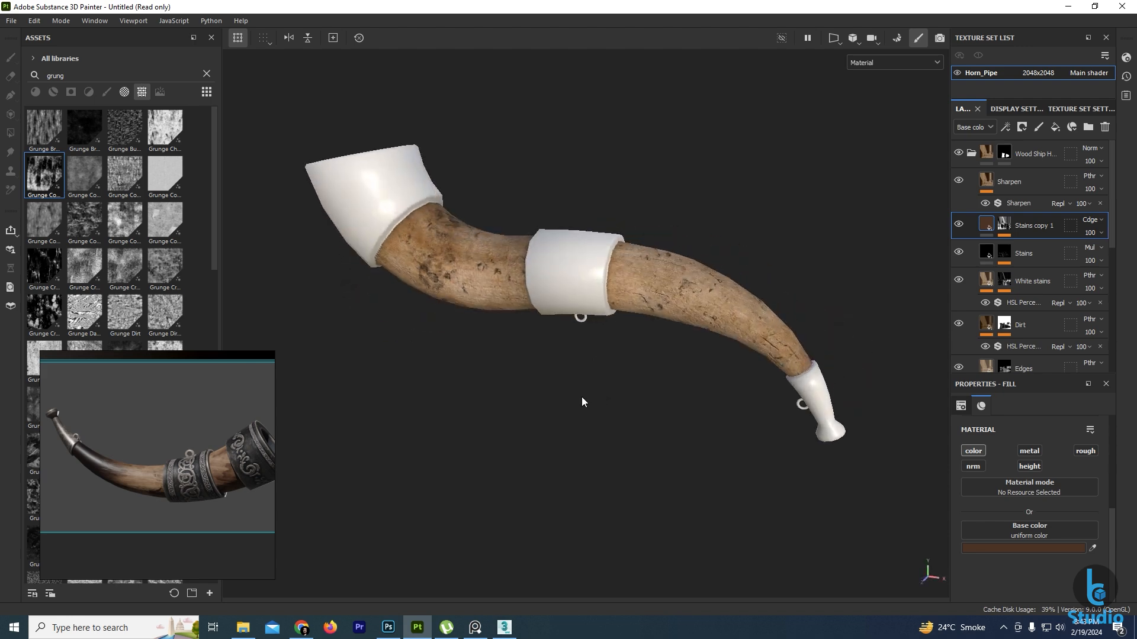
shift+right_drag(503, 346, 605, 332)
scroll(606, 330, up, 1)
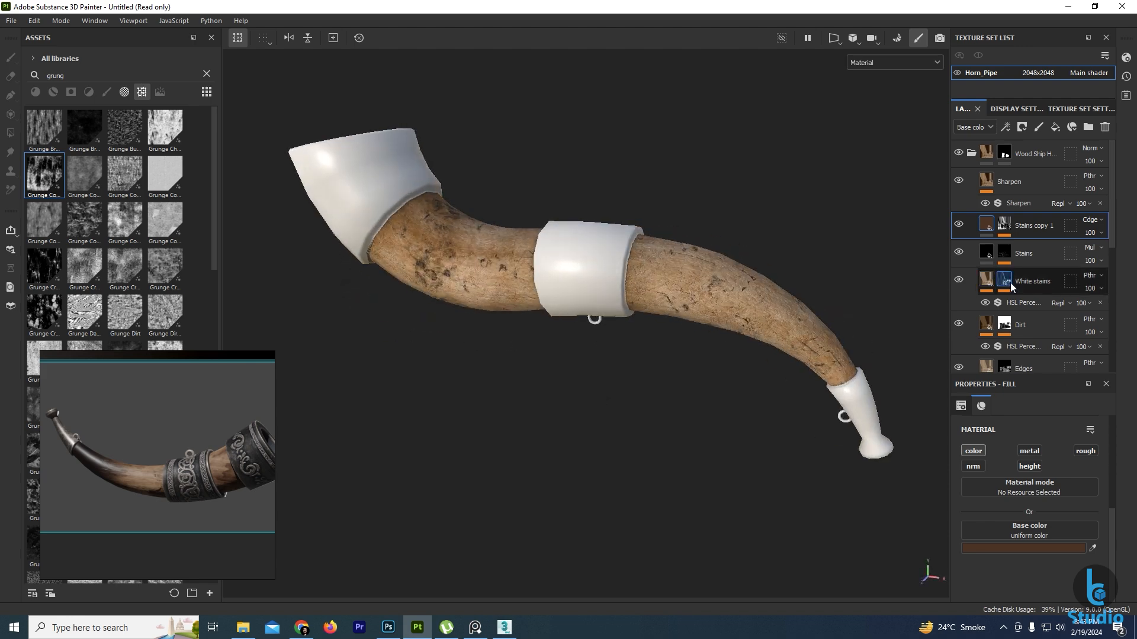
scroll(1011, 286, down, 3)
scroll(994, 301, down, 1)
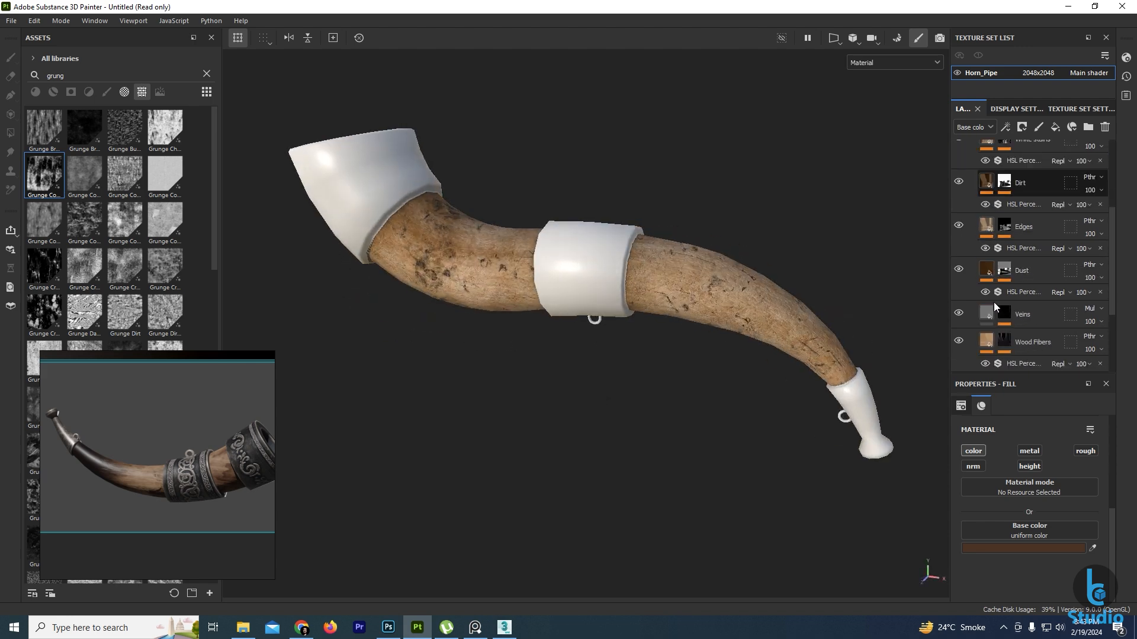
scroll(751, 304, up, 4)
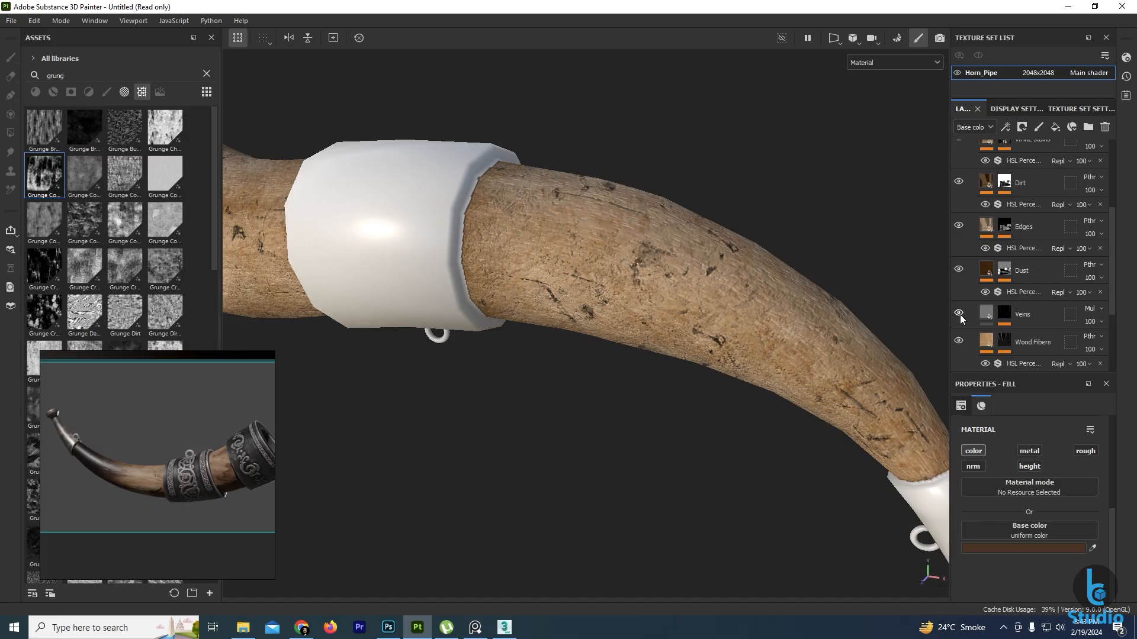
click(959, 313)
click(960, 313)
click(959, 313)
click(959, 312)
Sample a brown base color for the Veins layer from the reference horn and set its blending mode to Normal.
click(979, 315)
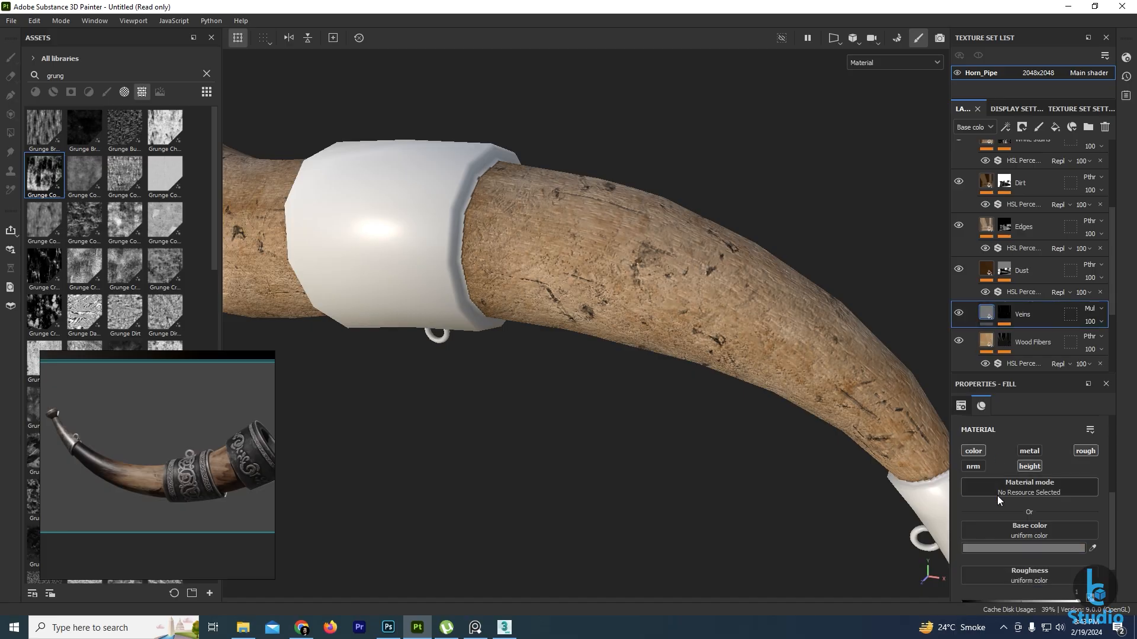
click(1093, 548)
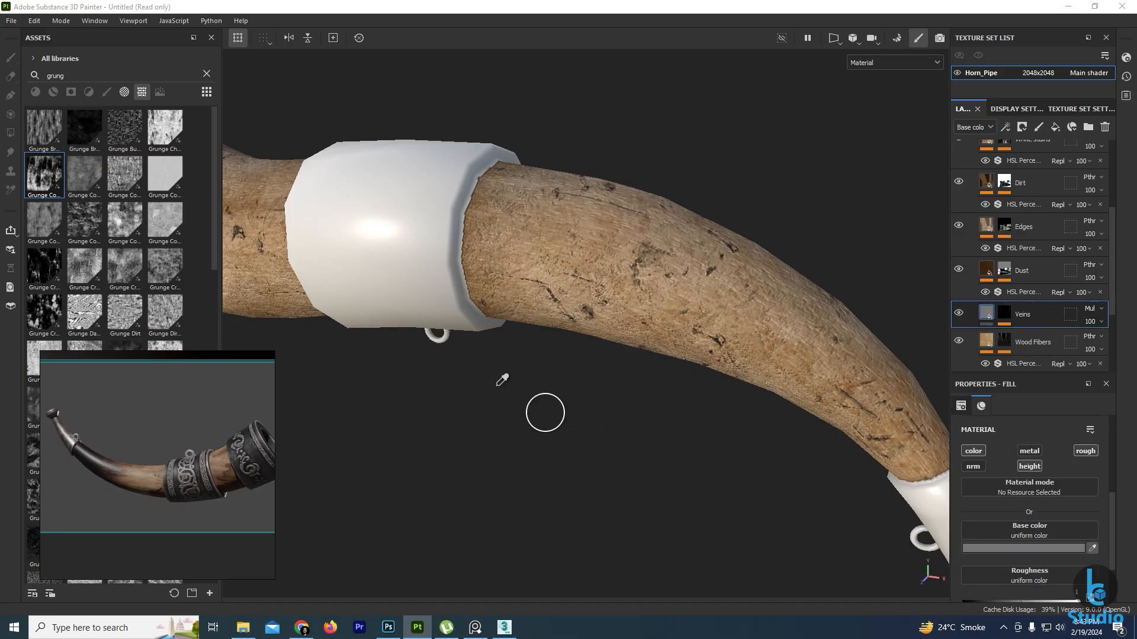
click(219, 451)
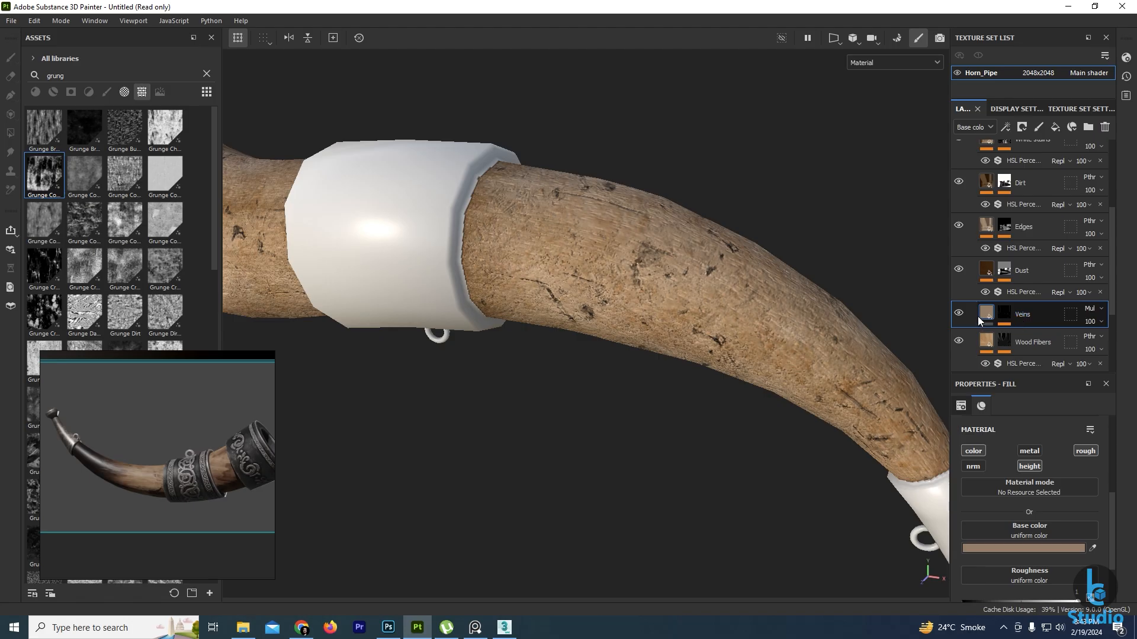
click(1091, 311)
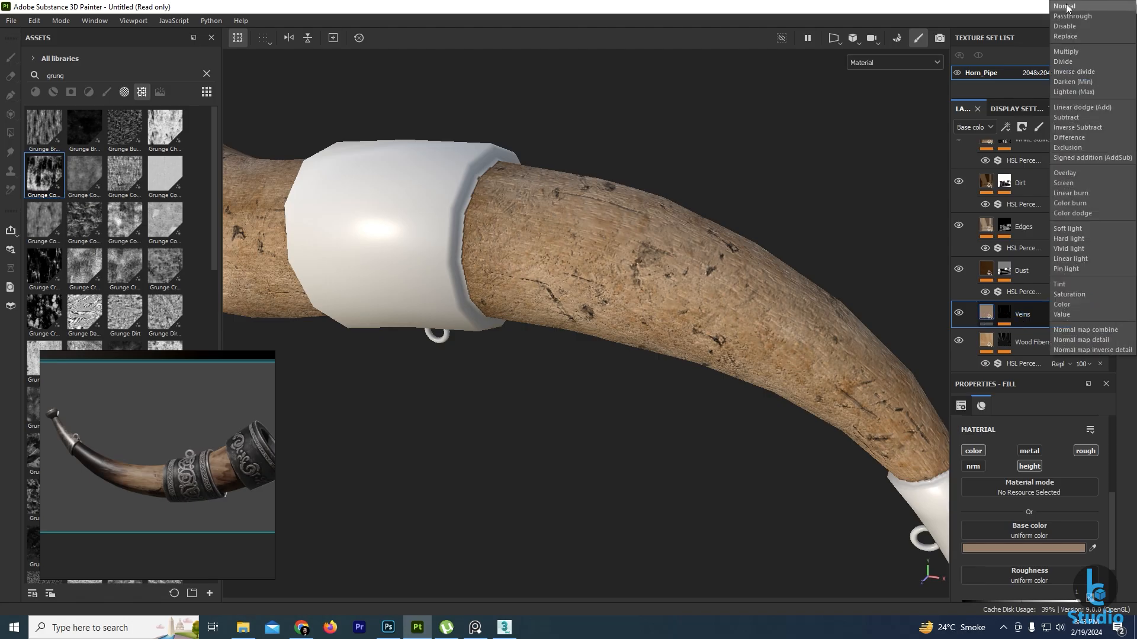
click(1084, 10)
Set the Veins fill's height to about -0.075 for shallower grooves in the wood.
scroll(573, 303, up, 5)
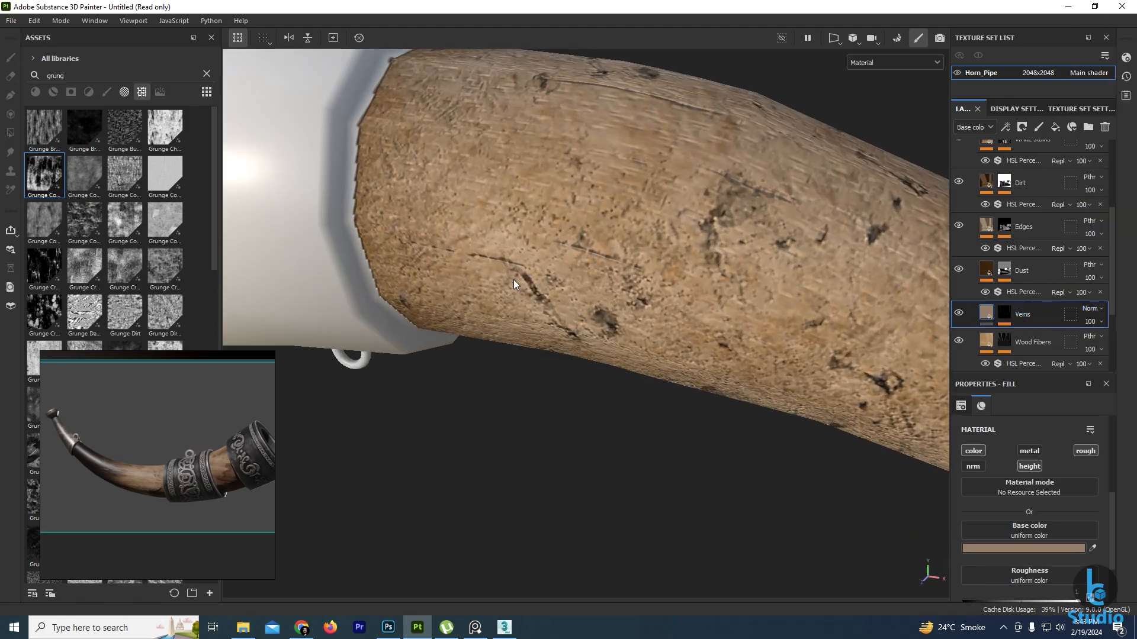
scroll(532, 285, down, 5)
alt+middle_drag(513, 279, 604, 290)
alt+drag(692, 374, 677, 325)
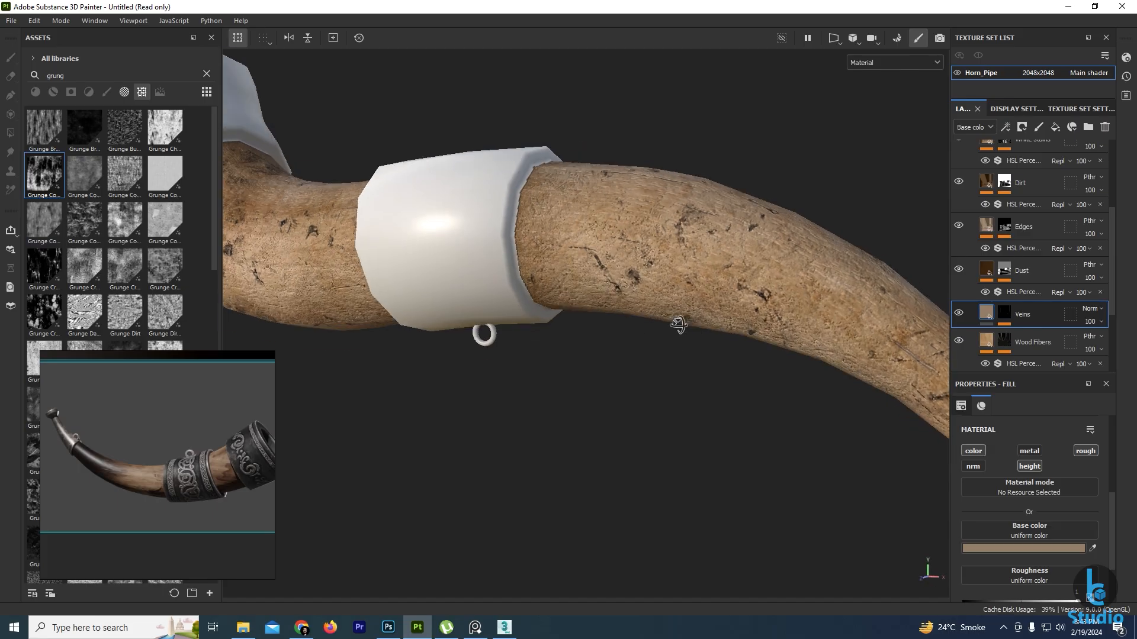
alt+middle_drag(677, 325, 680, 341)
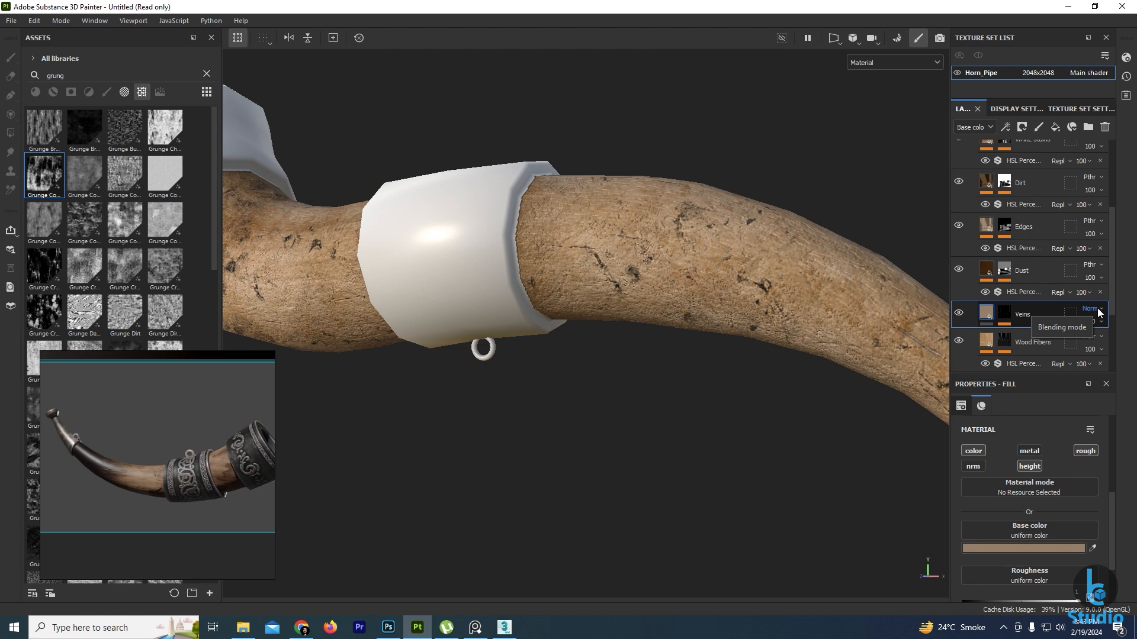
alt+middle_drag(604, 316, 621, 268)
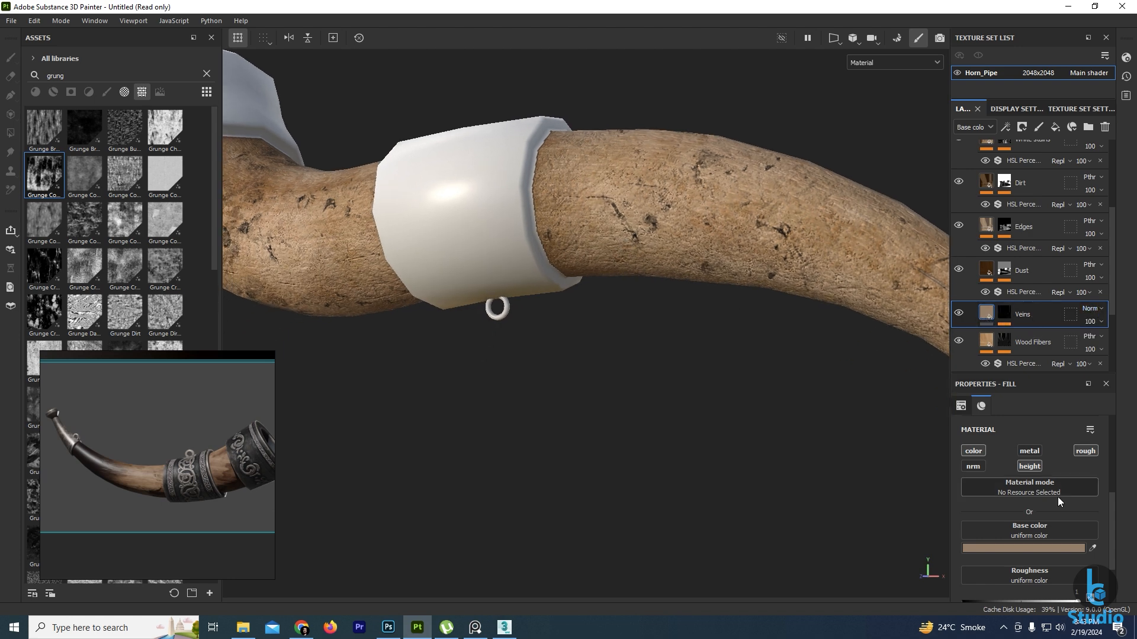
scroll(1051, 497, down, 3)
drag(1005, 585, 1020, 581)
scroll(644, 330, up, 4)
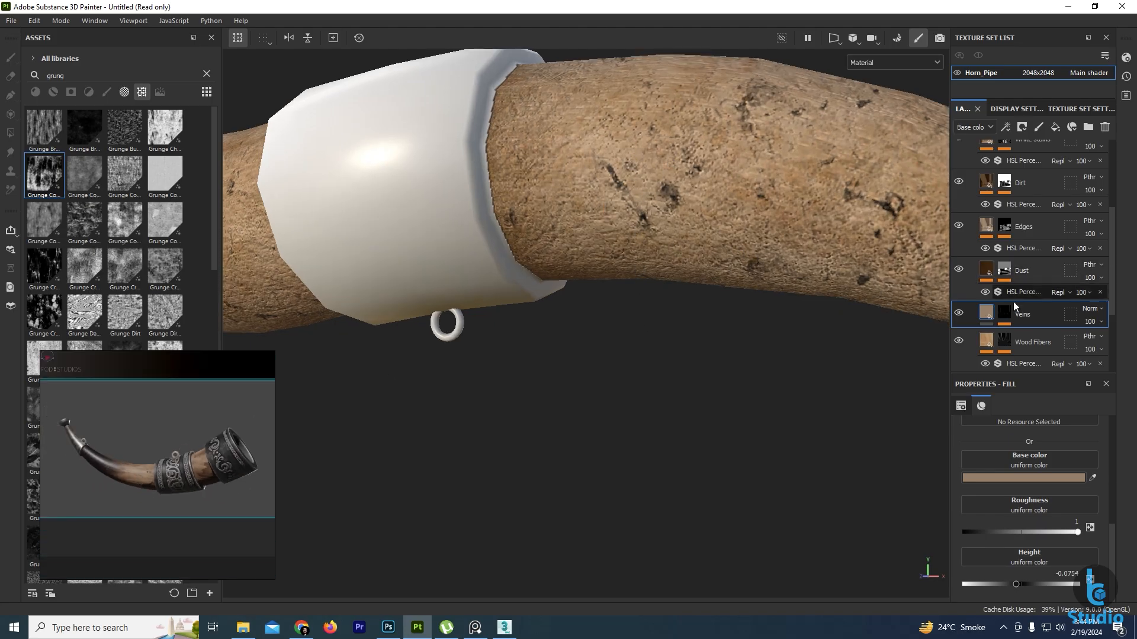
Set the Wood Fibers layer's height to -0.0151.
scroll(1013, 301, down, 2)
click(1030, 221)
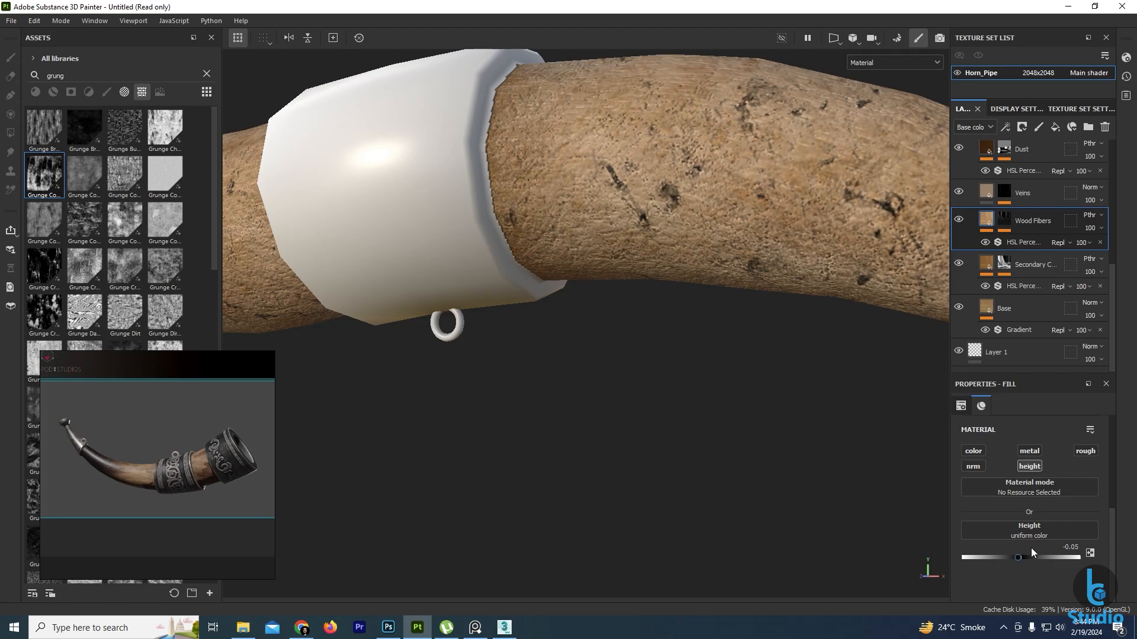
drag(1018, 559, 1019, 557)
Disable the height channel on the Base layer and check the wood surface under rotated lighting.
click(964, 264)
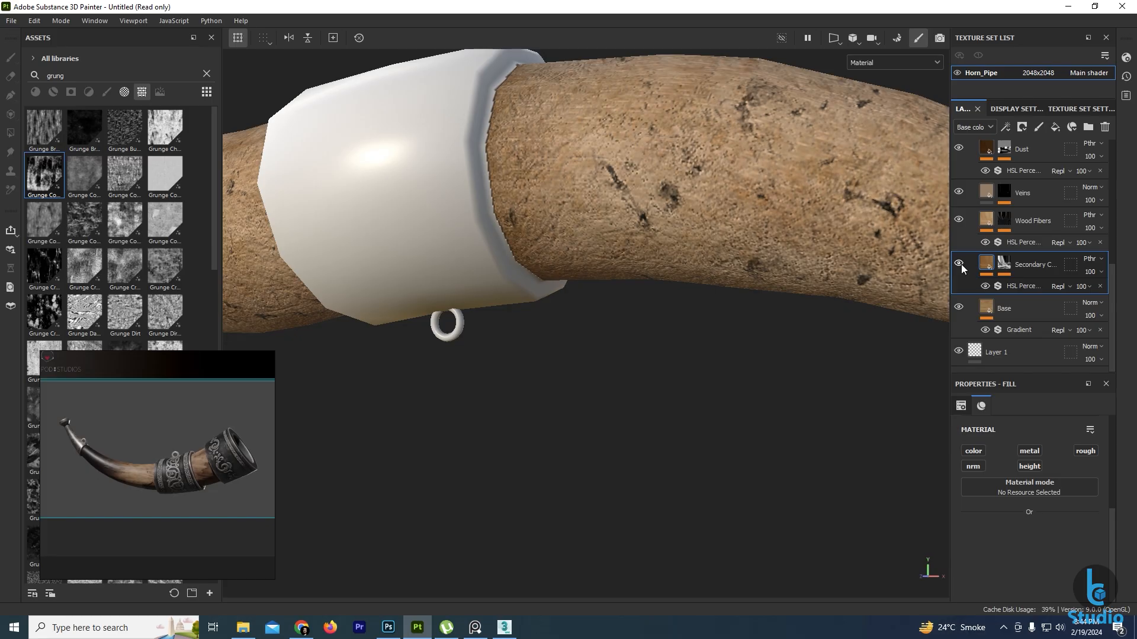
click(987, 315)
scroll(1052, 483, down, 2)
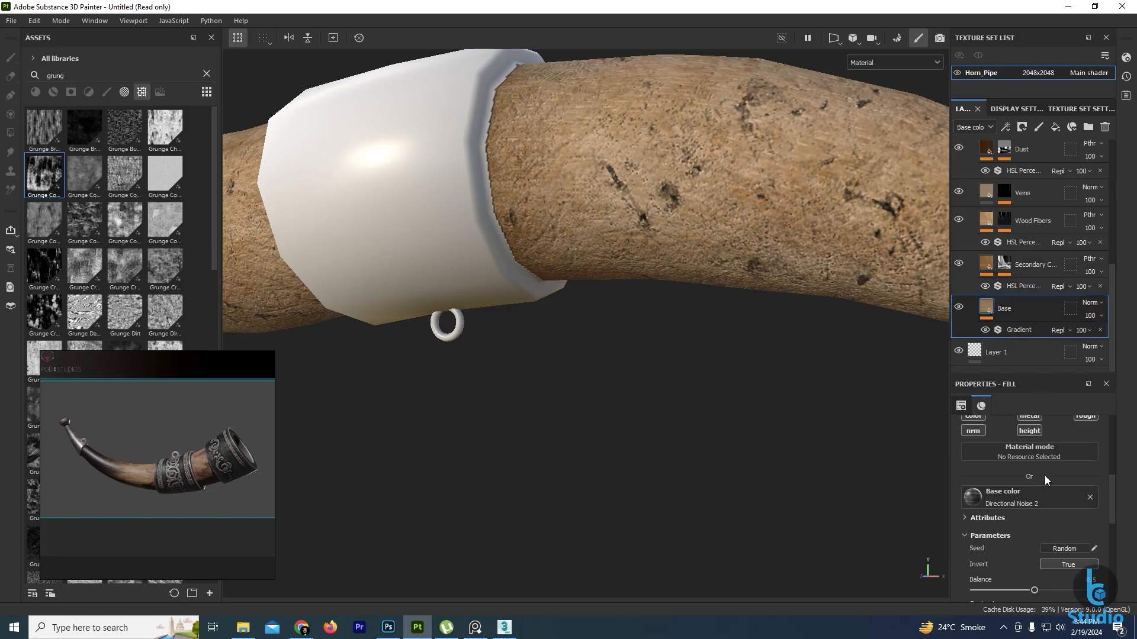
click(1032, 435)
scroll(762, 358, down, 1)
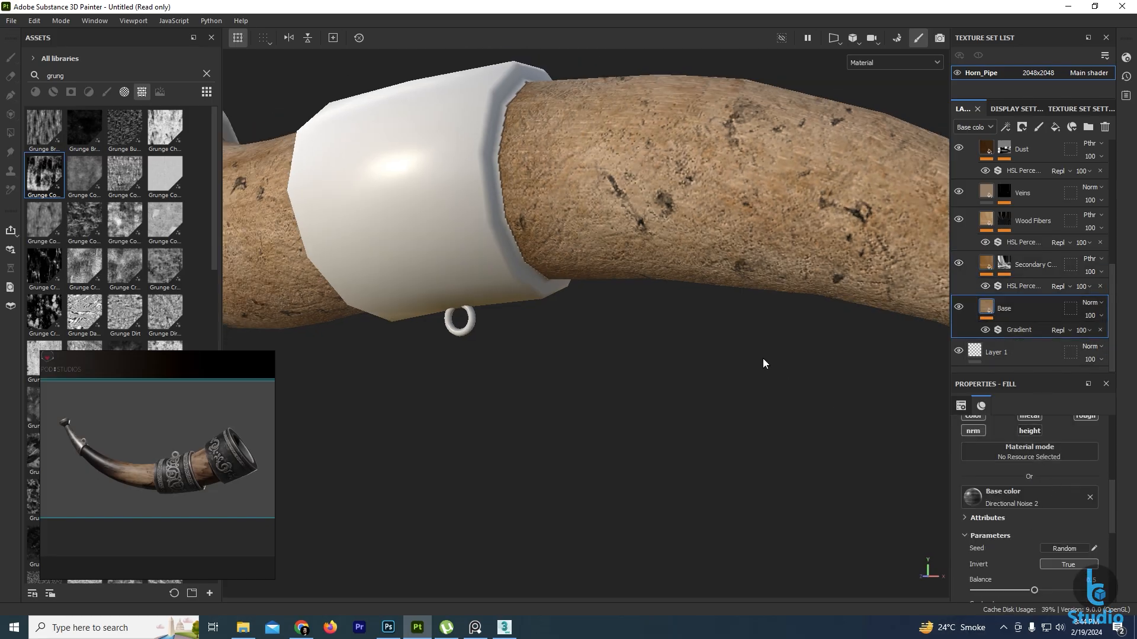
shift+right_drag(626, 314, 652, 311)
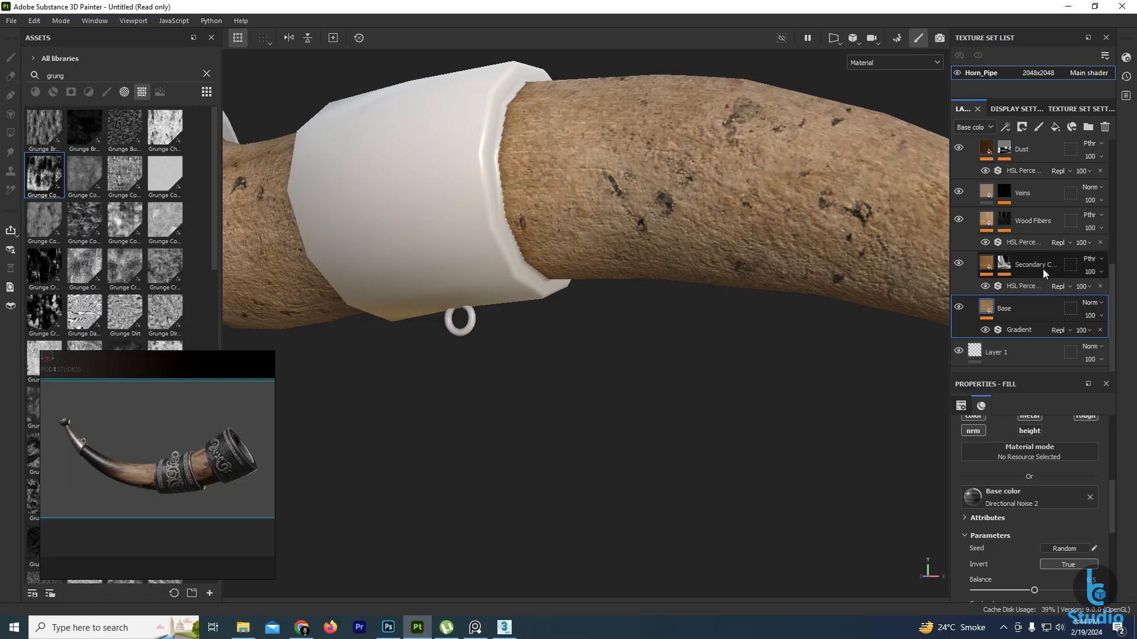
Toggle the Dust and Edges layers' visibility to compare what each contributes to the wood.
scroll(1007, 269, up, 2)
click(986, 292)
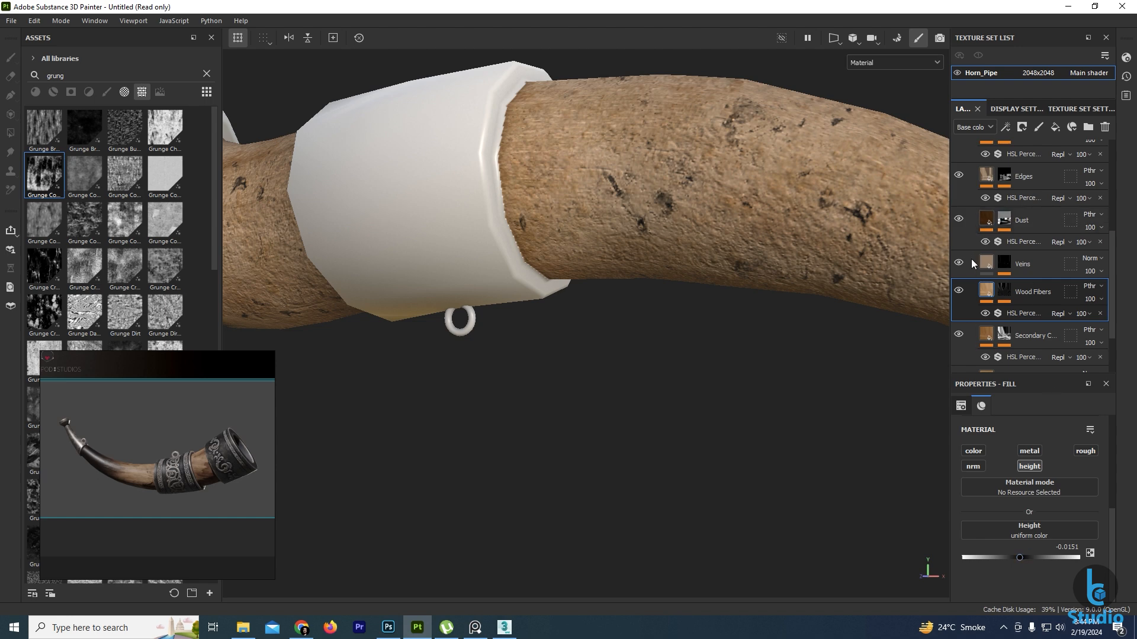
click(959, 219)
click(959, 219)
click(959, 177)
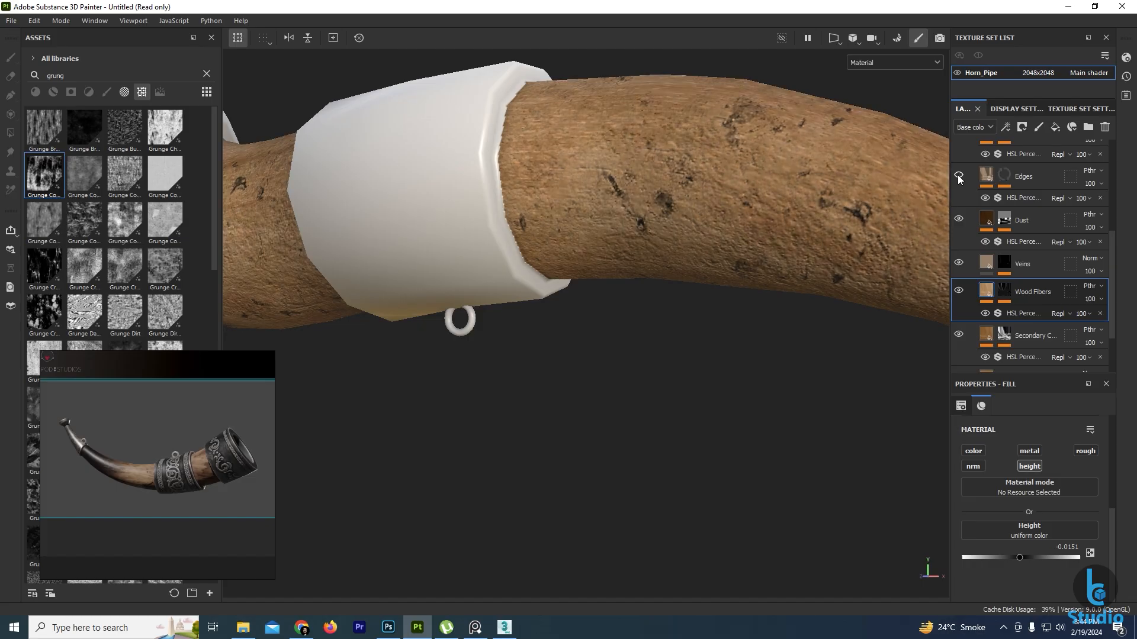
click(959, 176)
Disable the height channel on the Edges layer and on the Dirt layer.
click(971, 176)
click(1039, 467)
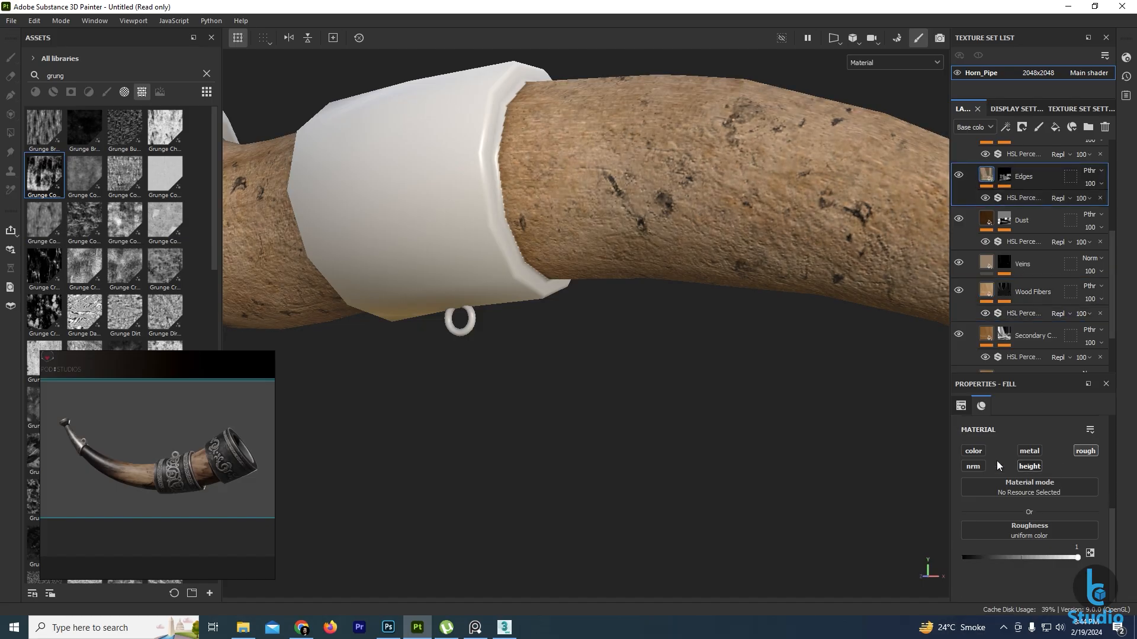
alt+middle_drag(781, 313, 772, 405)
scroll(1014, 215, up, 2)
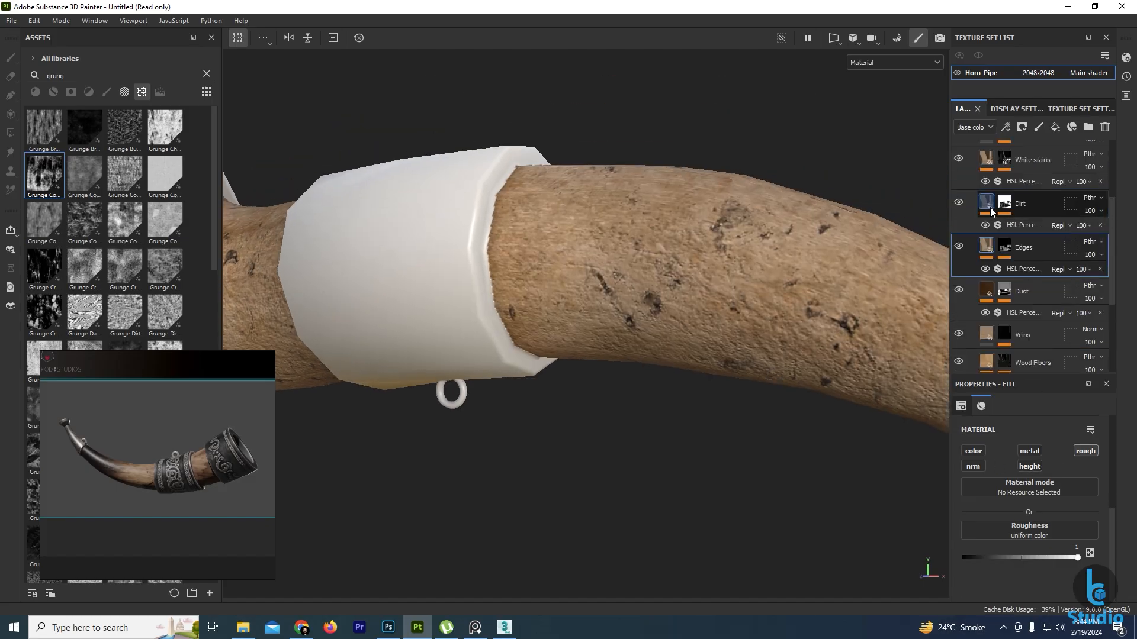
click(990, 208)
click(1027, 467)
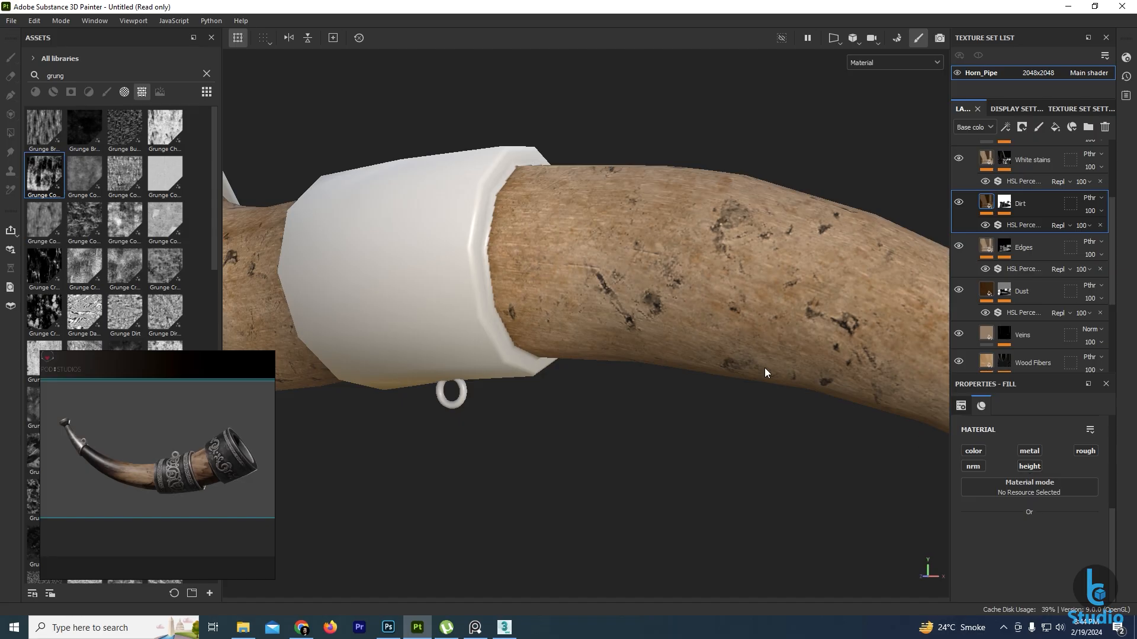
Examine the wood's color and stains from several angles and compare them with the reference horn.
scroll(765, 368, down, 3)
shift+right_drag(675, 377, 742, 390)
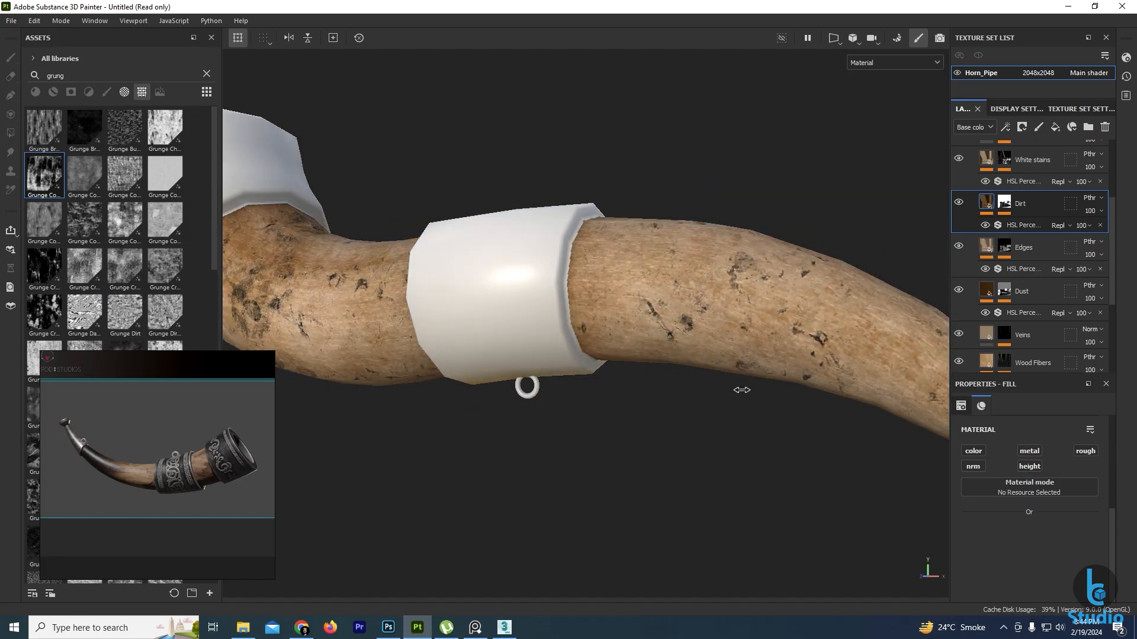
scroll(707, 400, down, 2)
alt+drag(707, 401, 654, 334)
alt+drag(595, 371, 623, 370)
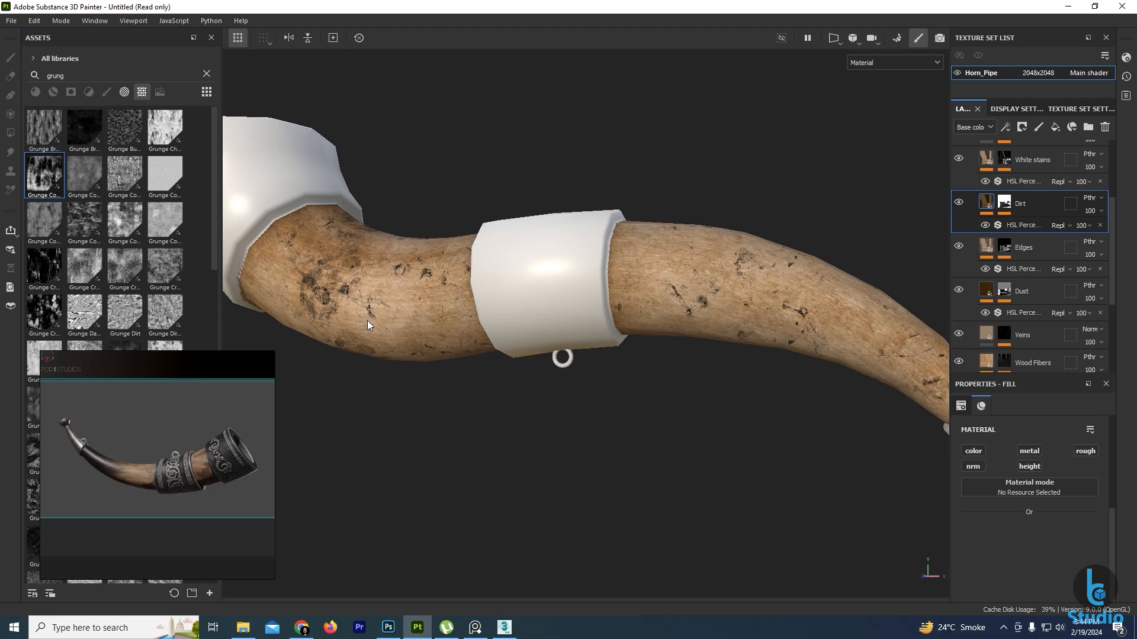
scroll(367, 321, up, 2)
scroll(204, 477, up, 4)
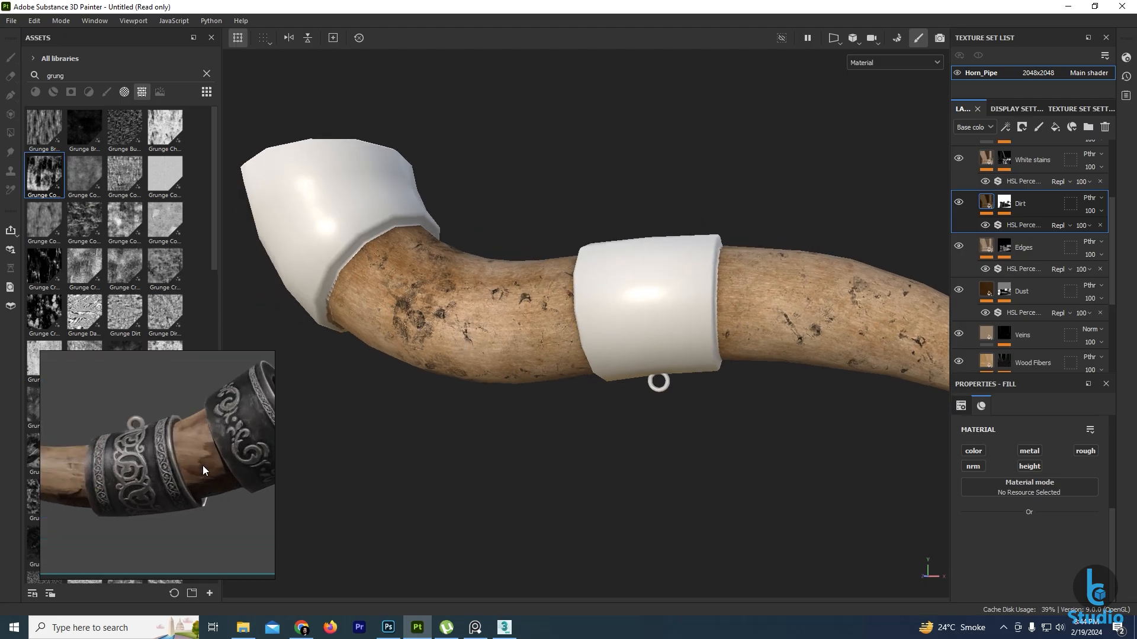
scroll(202, 466, down, 5)
alt+middle_drag(811, 270, 836, 280)
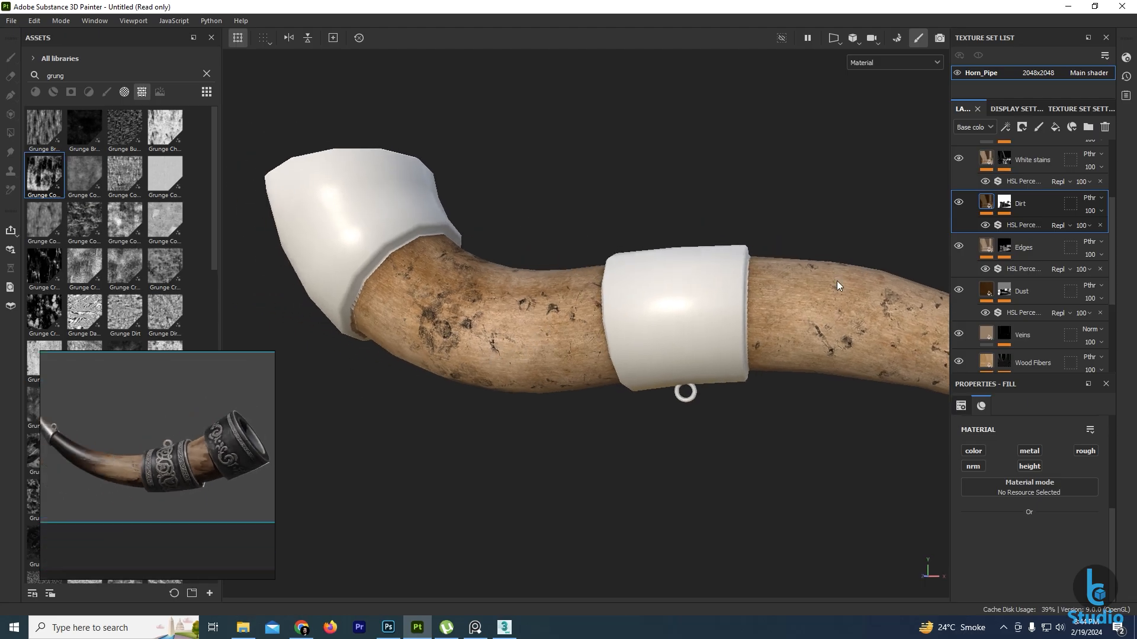
Add a fill layer directly above White stains and leave only its color channel enabled.
scroll(997, 262, up, 1)
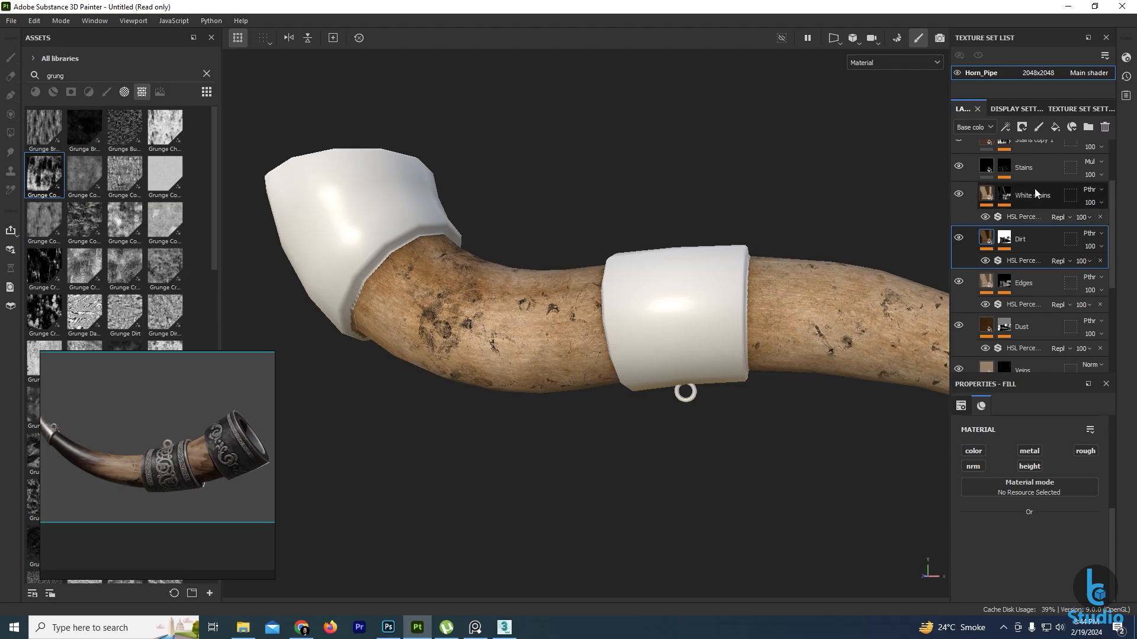
click(1055, 126)
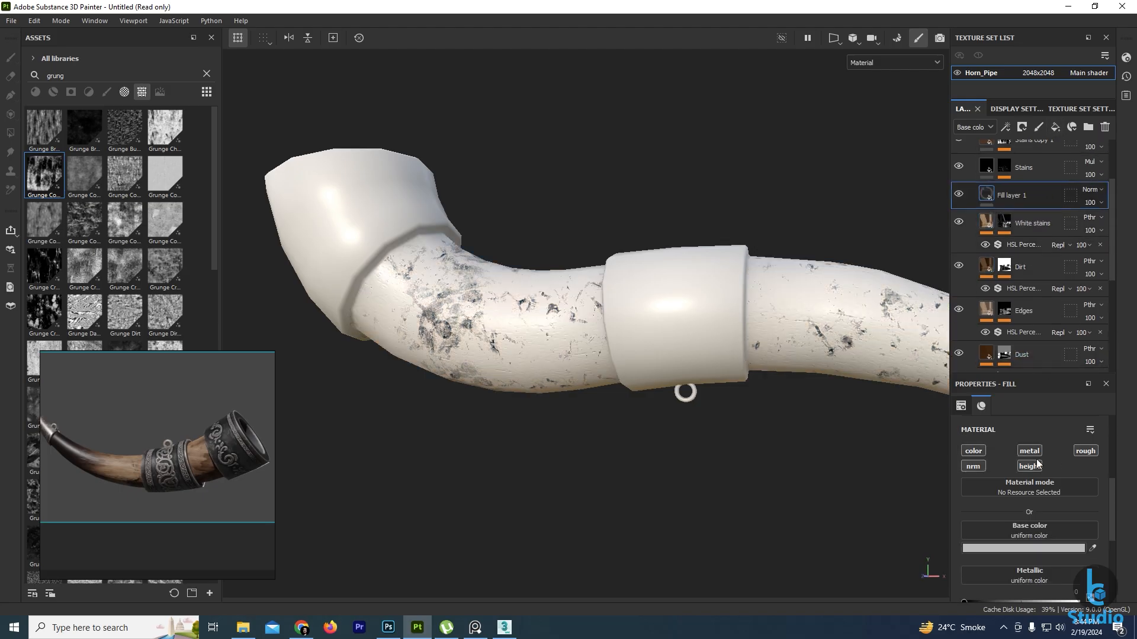
click(973, 467)
click(1030, 467)
click(1029, 451)
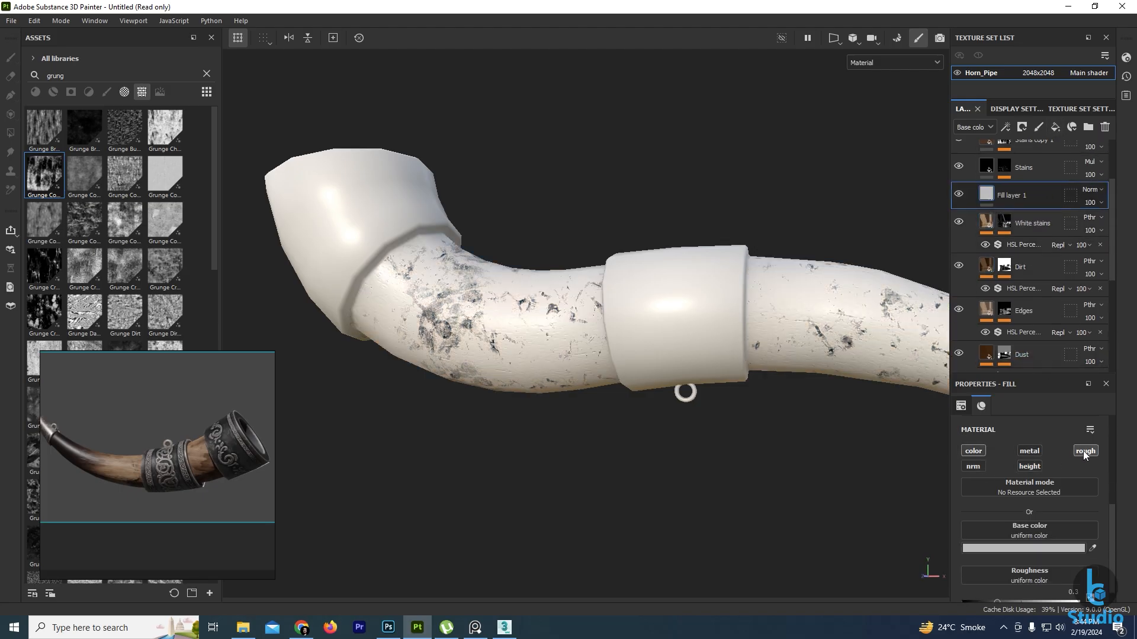
click(1084, 451)
Rename the new fill layer to "brown shade".
double_click(1011, 196)
text(br)
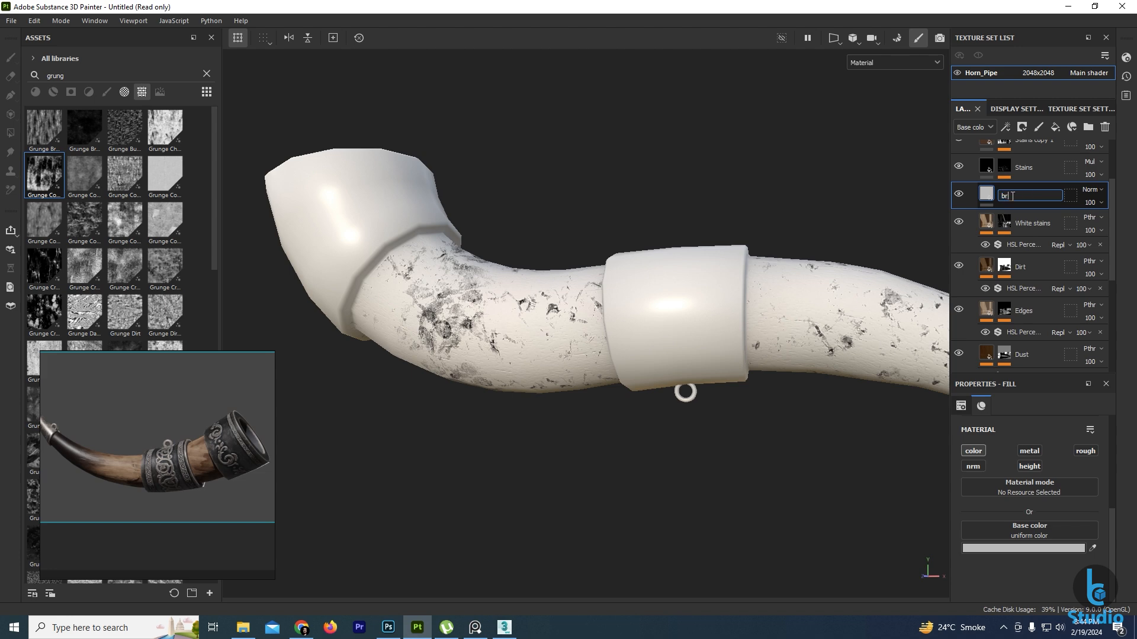
text(own shade)
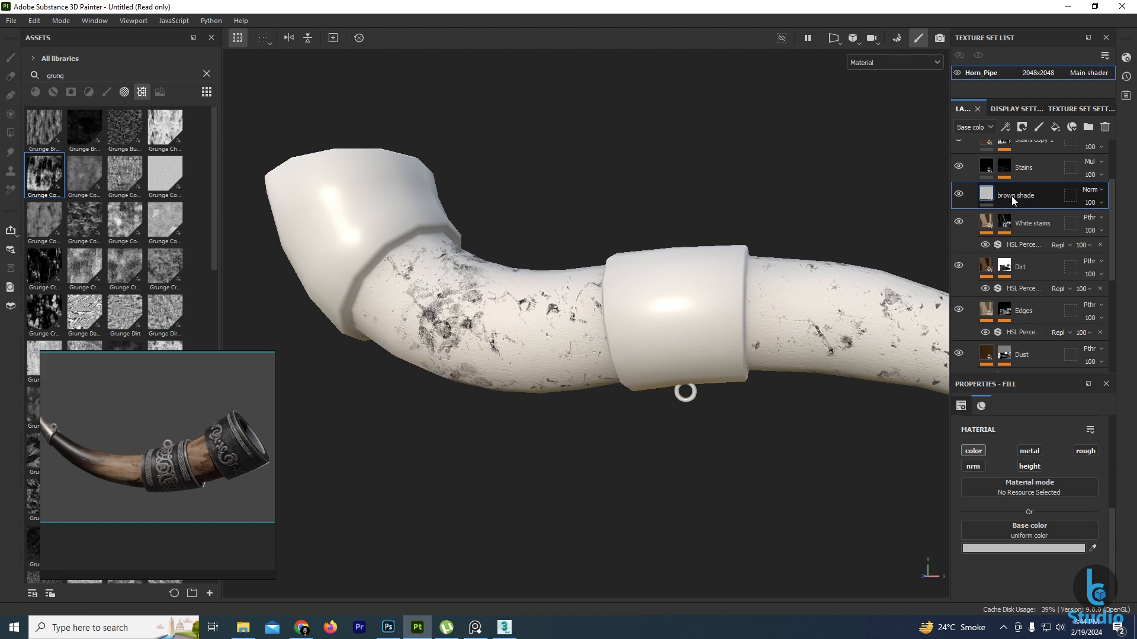
key(Return)
Sample the dark brown of the reference horn's narrow end as the brown shade layer's base color and add a black mask.
click(1093, 549)
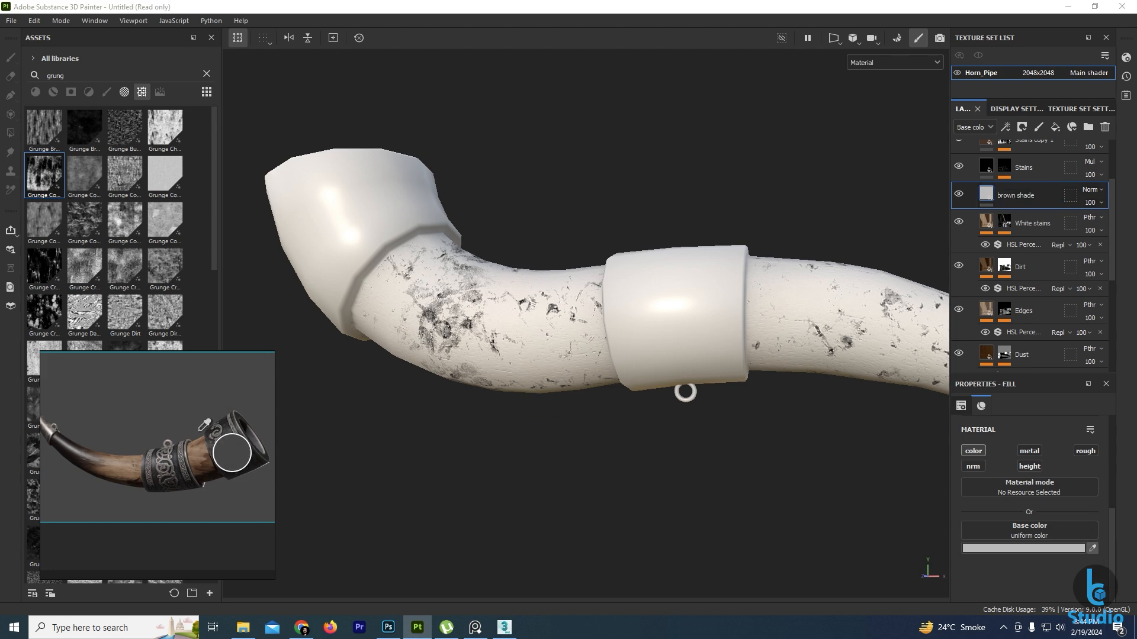
click(79, 448)
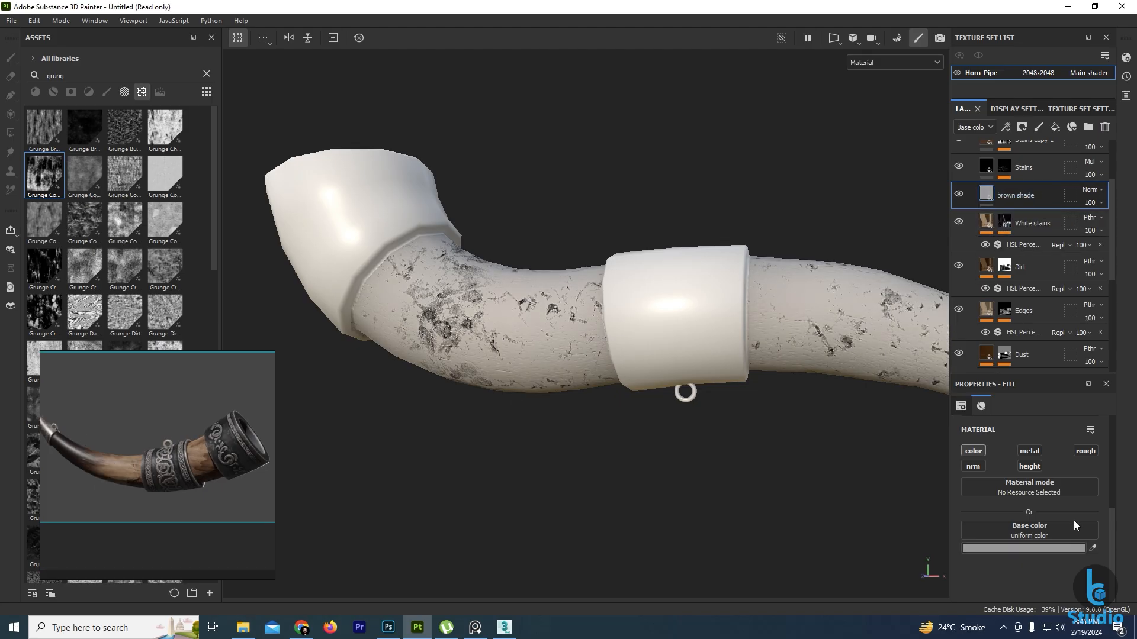
click(1093, 549)
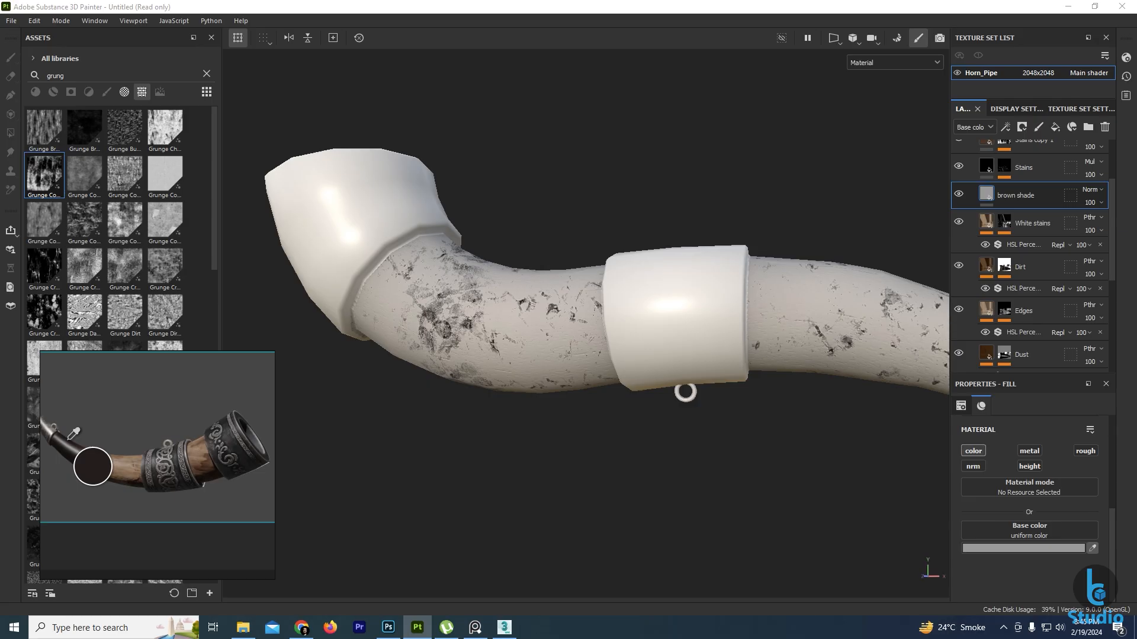
click(69, 438)
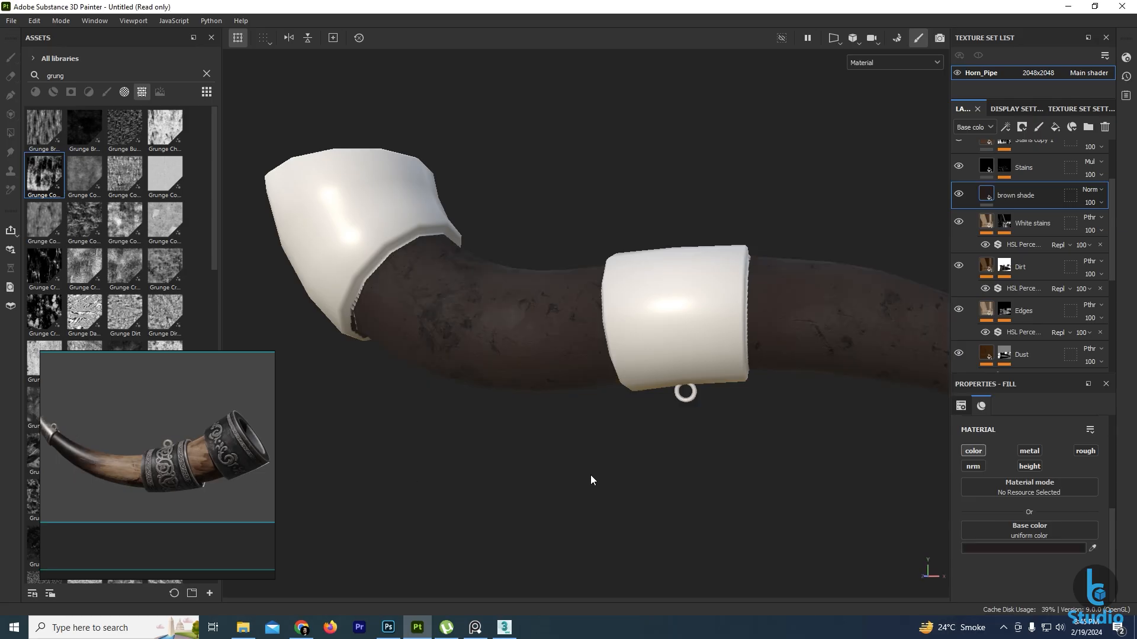
right_click(1022, 197)
click(1021, 23)
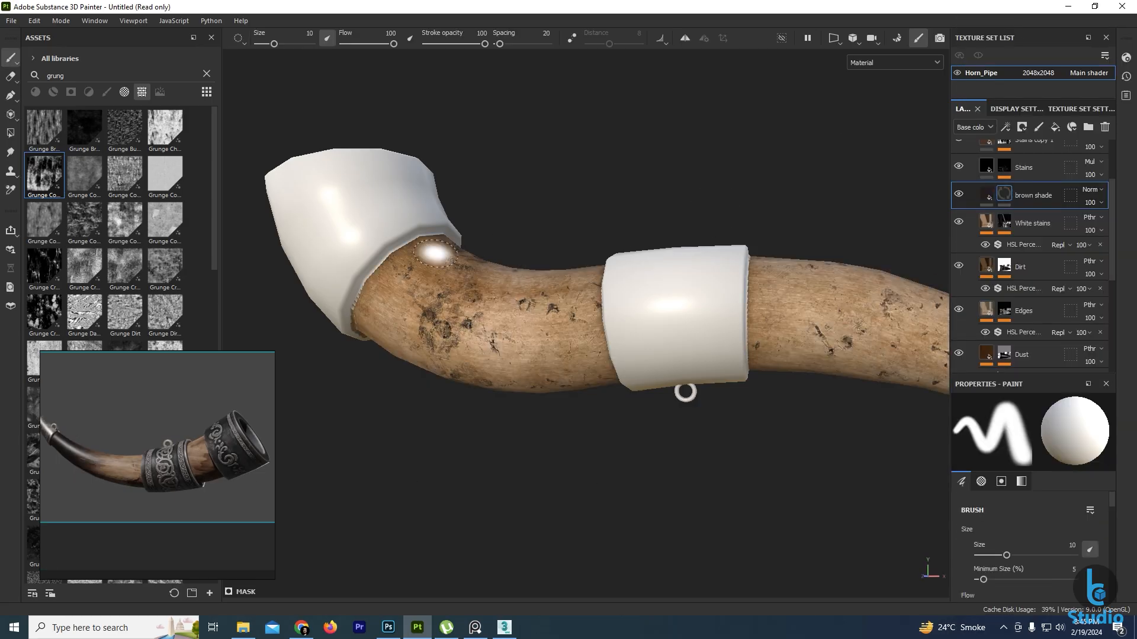
Enlarge the mask brush to size 14.14 and enable mirror symmetry along the Z axis.
key(bracketright)
click(683, 40)
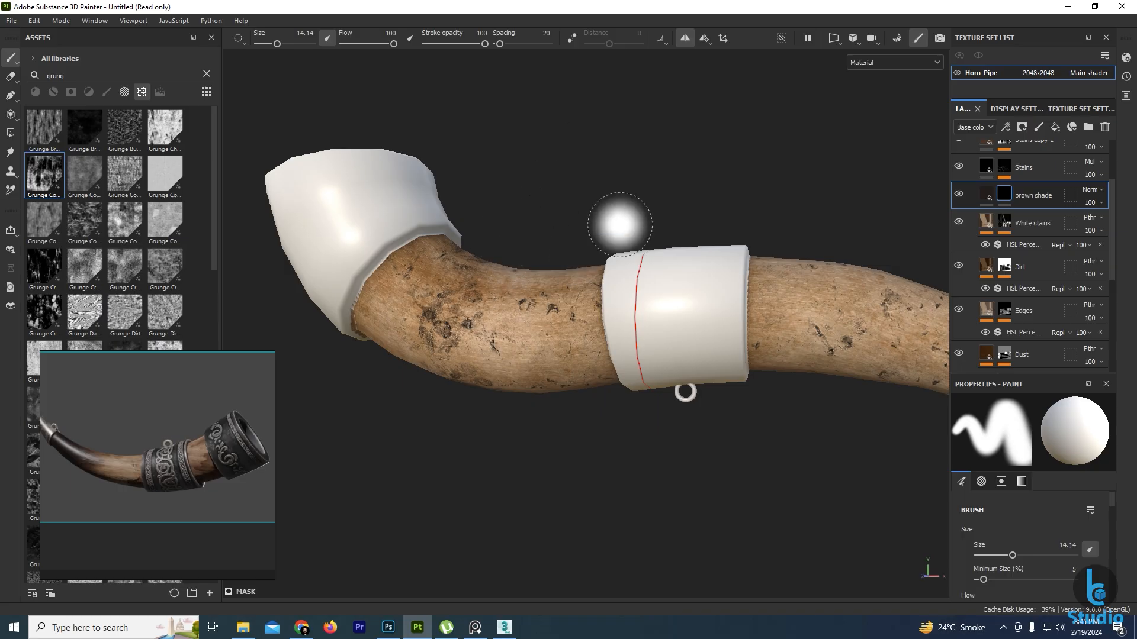
scroll(622, 333, down, 3)
alt+drag(622, 335, 640, 452)
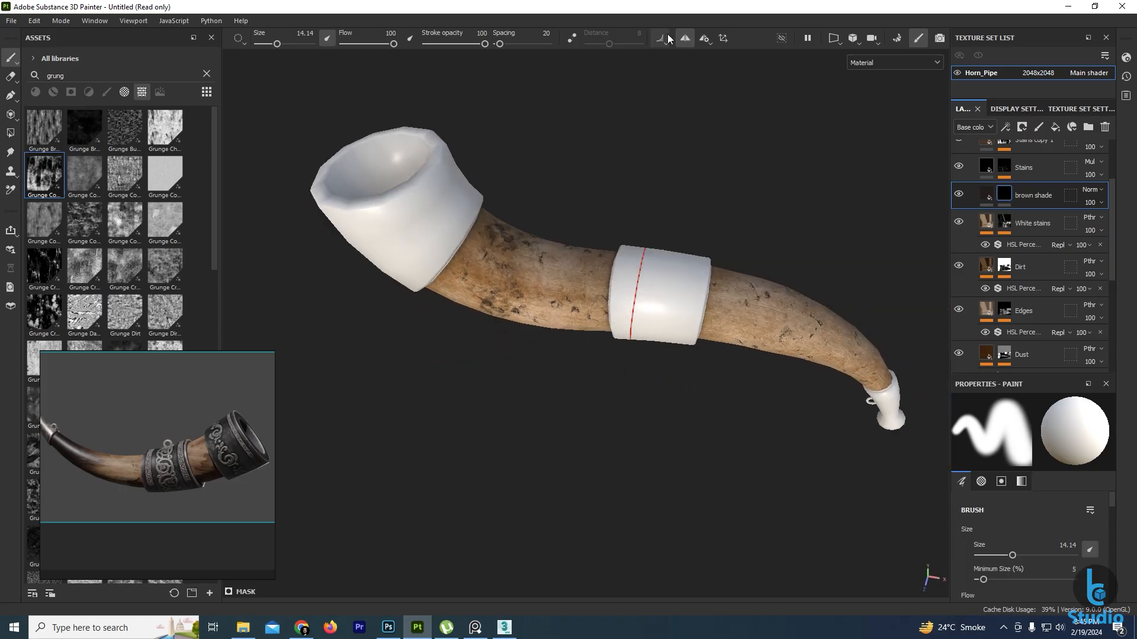
click(705, 39)
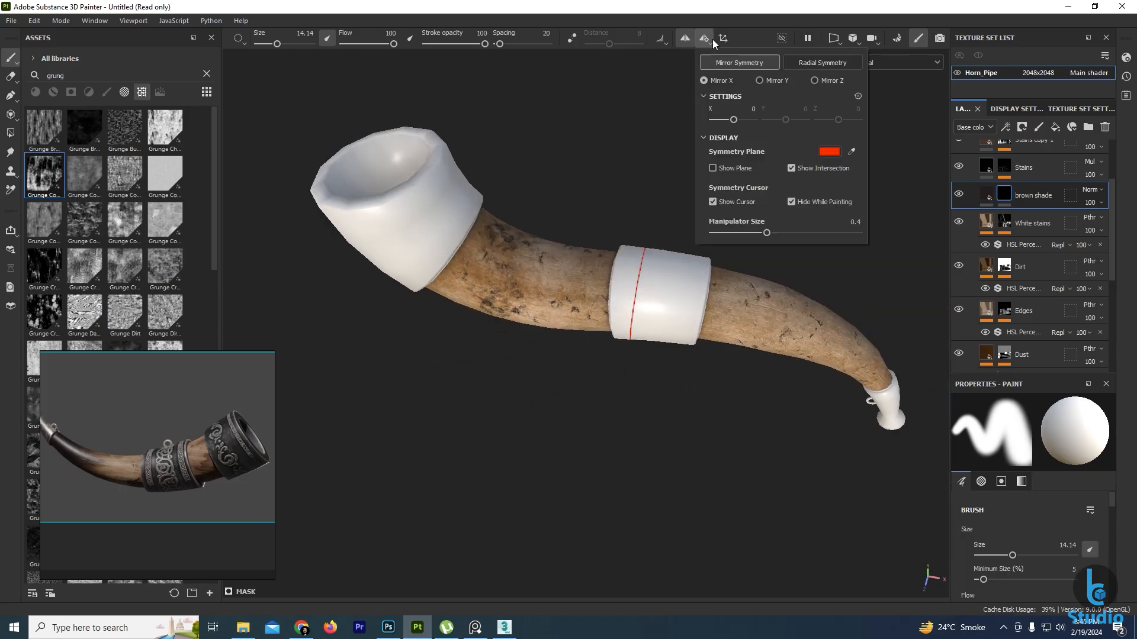
click(758, 81)
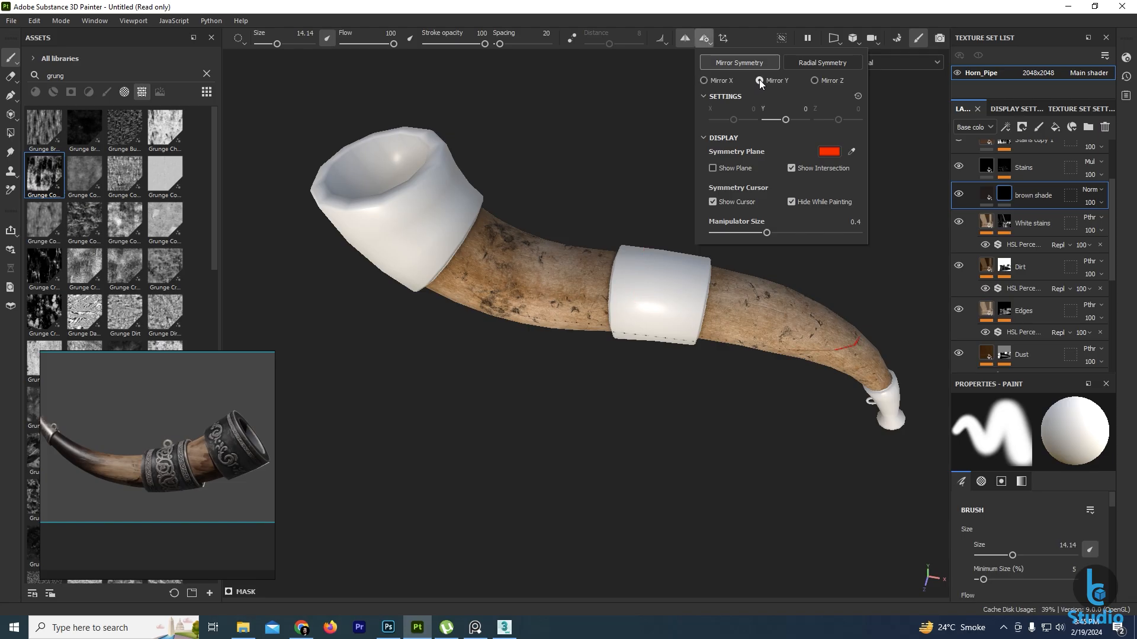
click(479, 357)
alt+drag(479, 358, 626, 285)
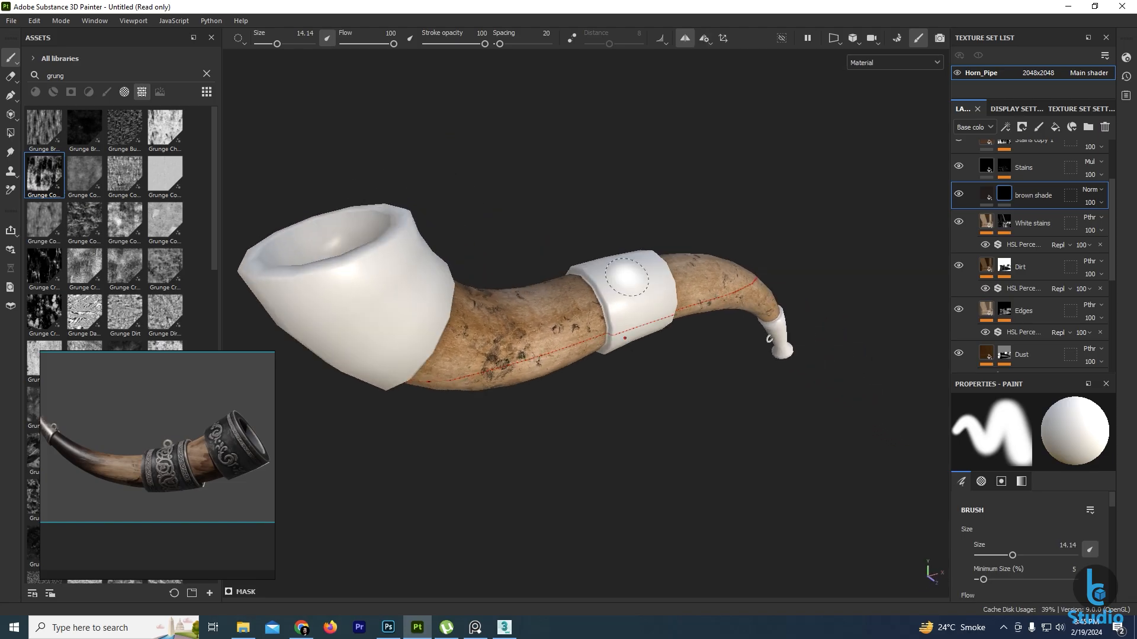
click(704, 39)
click(814, 81)
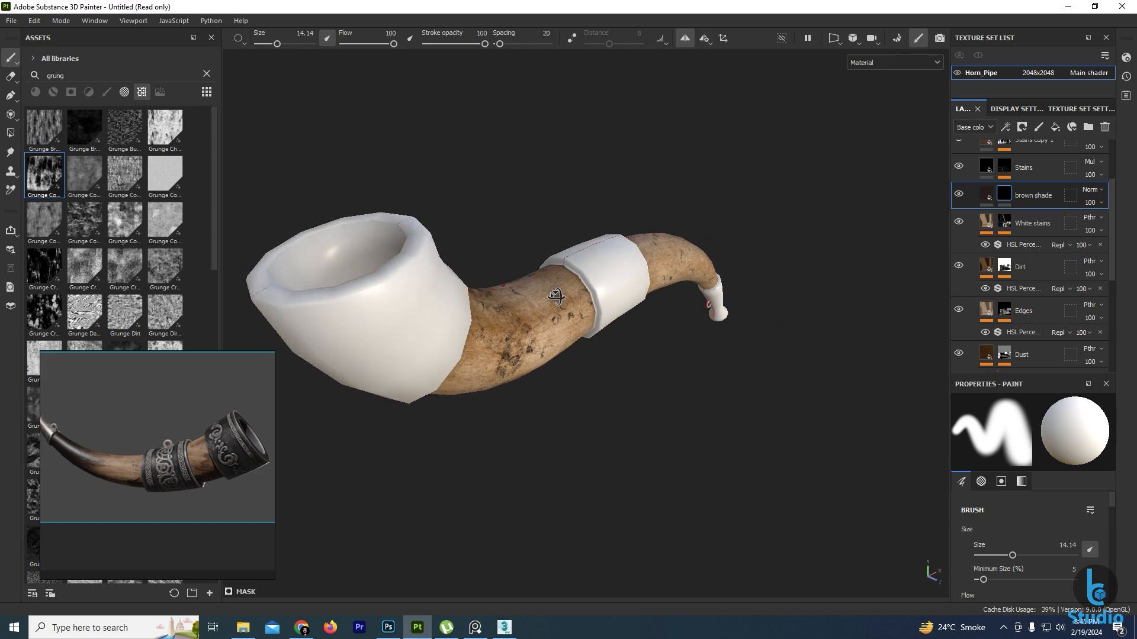
Paint the brown shade mask around the wood's narrow end, next to the mouthpiece, to darken it.
mouse_move(654, 314)
alt+mouse_down()
mouse_move(667, 340)
mouse_move(516, 428)
mouse_move(404, 384)
mouse_move(386, 312)
alt+mouse_up()
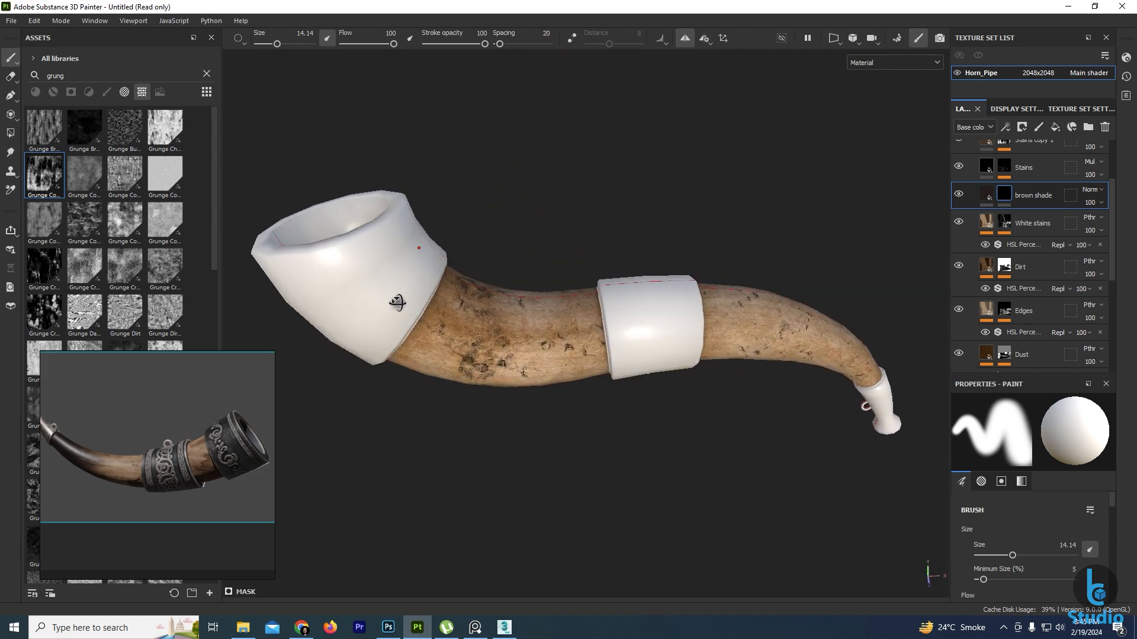
alt+middle_drag(475, 331, 532, 319)
scroll(533, 319, up, 3)
alt+drag(533, 319, 417, 279)
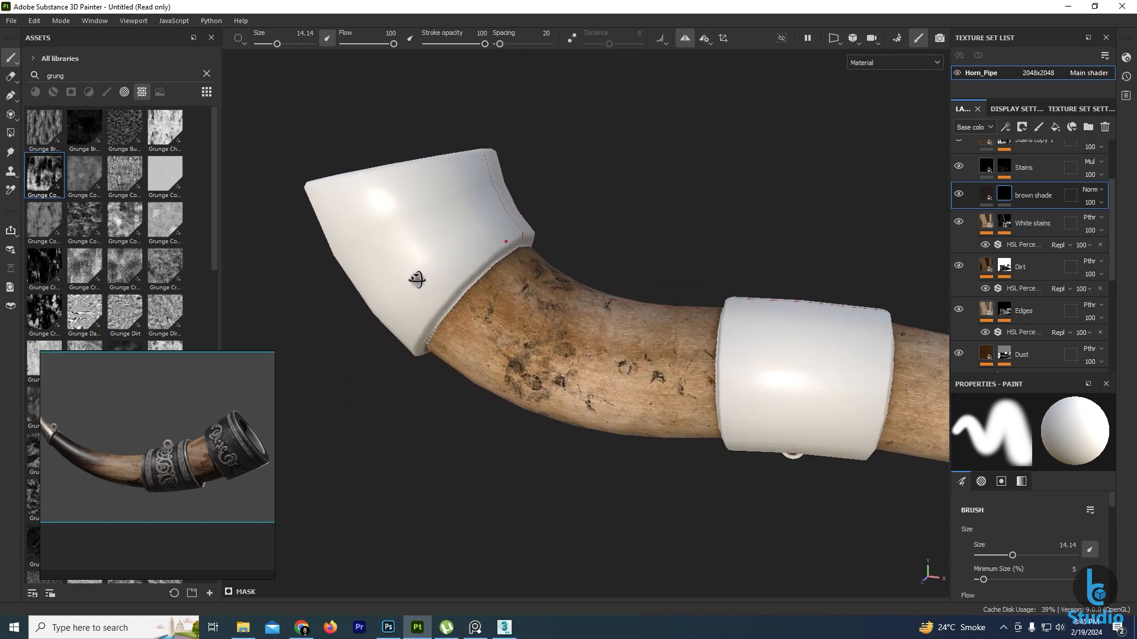
alt+middle_drag(486, 334, 511, 288)
alt+drag(511, 288, 457, 261)
scroll(664, 307, down, 3)
alt+middle_drag(665, 307, 510, 222)
scroll(709, 373, up, 2)
mouse_move(814, 328)
mouse_down()
mouse_move(800, 300)
mouse_move(756, 308)
mouse_move(782, 304)
mouse_move(705, 364)
mouse_move(703, 299)
mouse_move(749, 269)
mouse_up()
mouse_move(624, 366)
alt+mouse_down()
mouse_move(712, 309)
mouse_move(722, 342)
mouse_move(774, 271)
alt+mouse_up()
click(712, 309)
mouse_move(774, 271)
mouse_down()
mouse_move(734, 307)
mouse_move(699, 293)
mouse_up()
mouse_move(715, 344)
alt+mouse_down()
mouse_move(675, 427)
mouse_move(713, 401)
mouse_move(695, 393)
mouse_move(733, 357)
alt+mouse_up()
Add a Blur filter to the brown shade mask and raise its blur intensity to soften the dark shade's transition.
right_click(1006, 198)
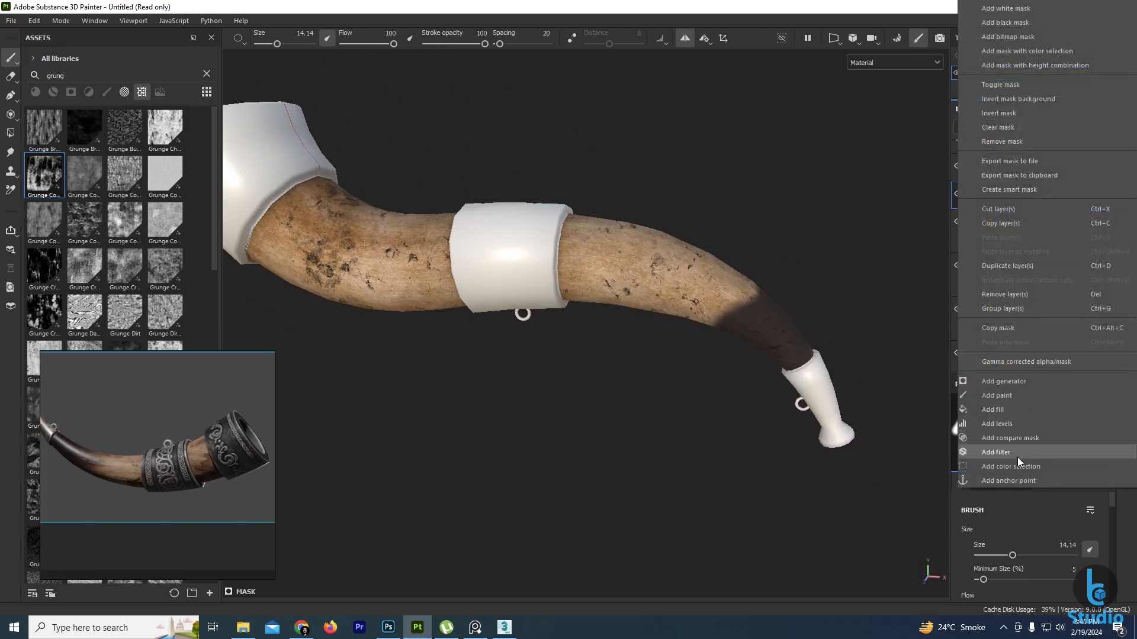
click(1012, 455)
click(1023, 440)
click(1053, 497)
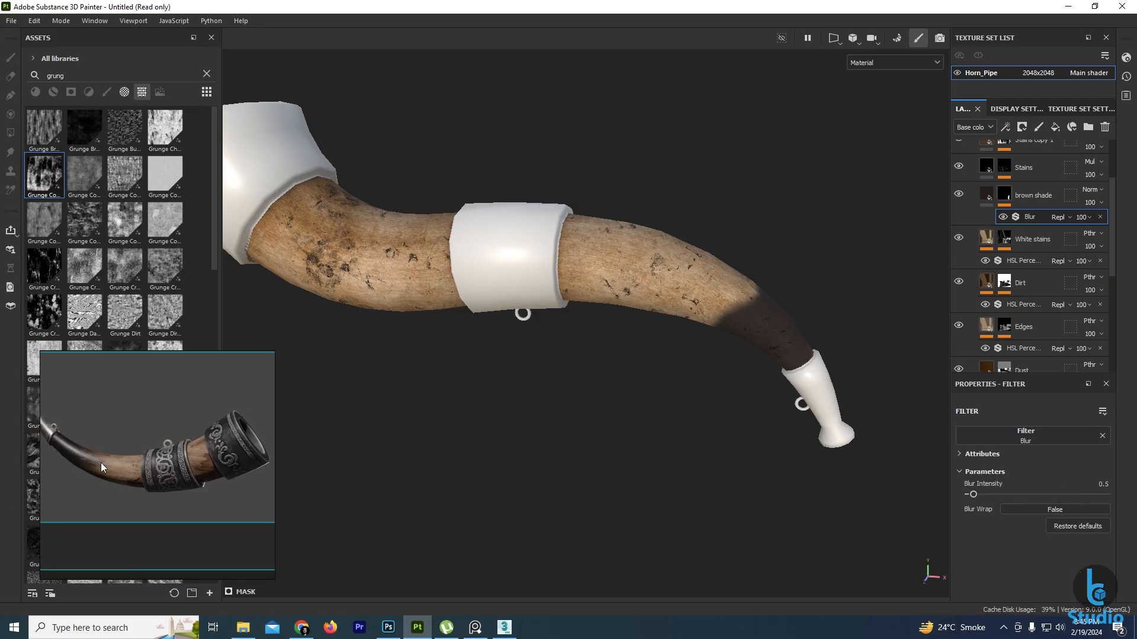
drag(972, 492, 1039, 493)
alt+drag(743, 355, 680, 338)
alt+middle_drag(681, 338, 638, 312)
Examine the blurred dark shade near the mouthpiece from several angles and compare it with the reference horn.
click(1005, 195)
scroll(779, 334, up, 3)
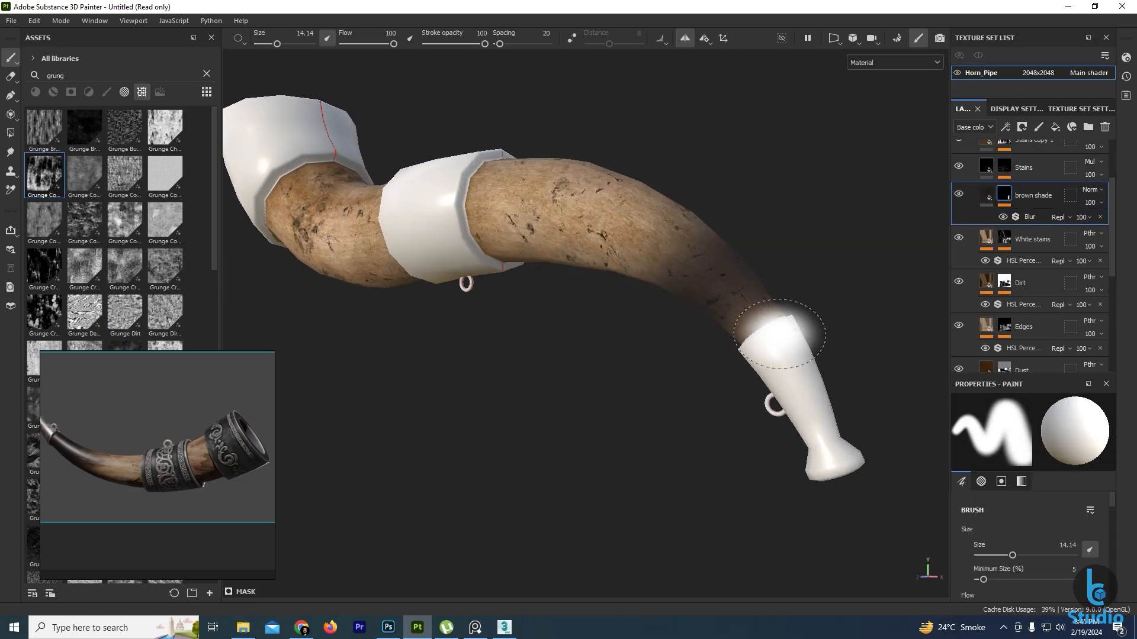
scroll(715, 360, up, 3)
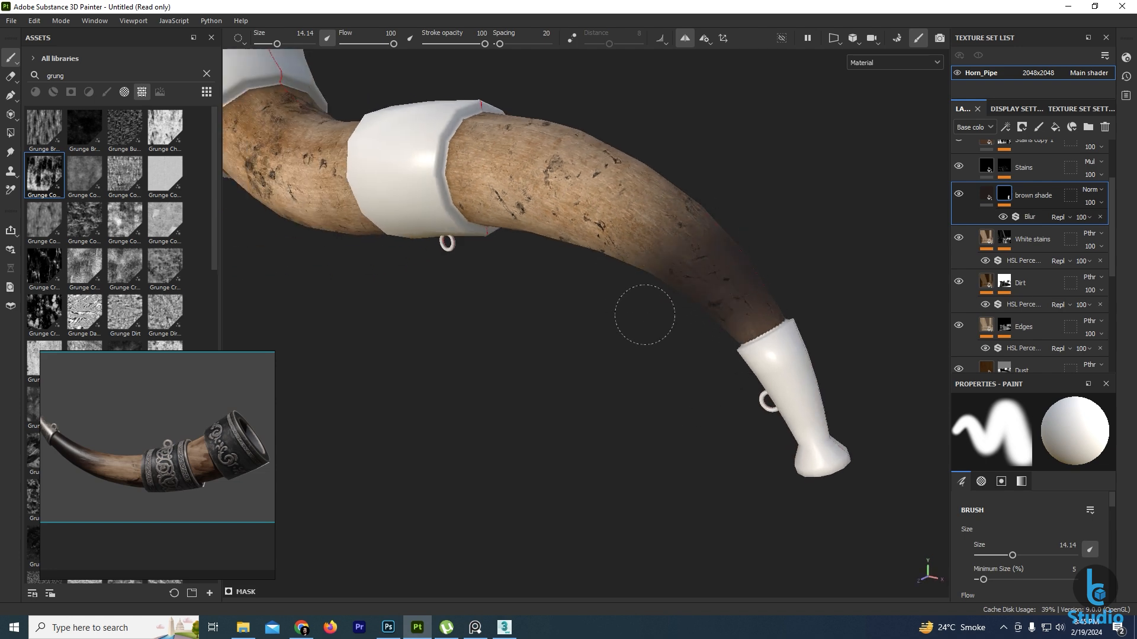
alt+drag(645, 314, 429, 302)
alt+drag(706, 389, 728, 292)
mouse_move(717, 331)
alt+mouse_down()
mouse_move(705, 435)
mouse_move(916, 460)
alt+mouse_up()
alt+drag(453, 412, 733, 357)
alt+middle_drag(643, 378, 769, 375)
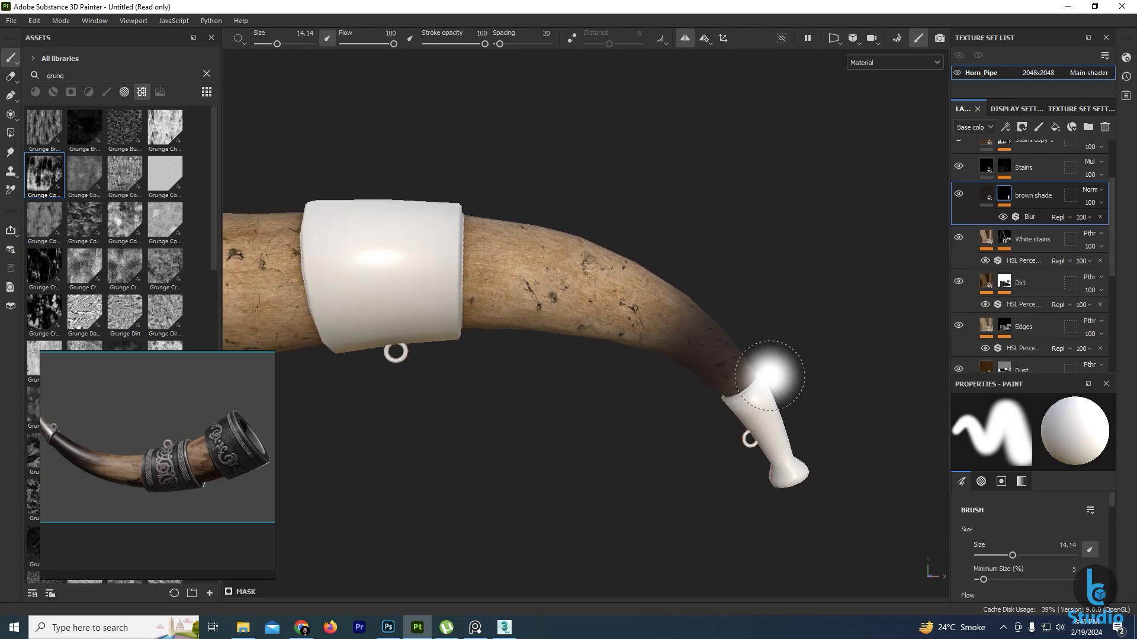
scroll(598, 343, down, 2)
alt+middle_drag(582, 344, 629, 337)
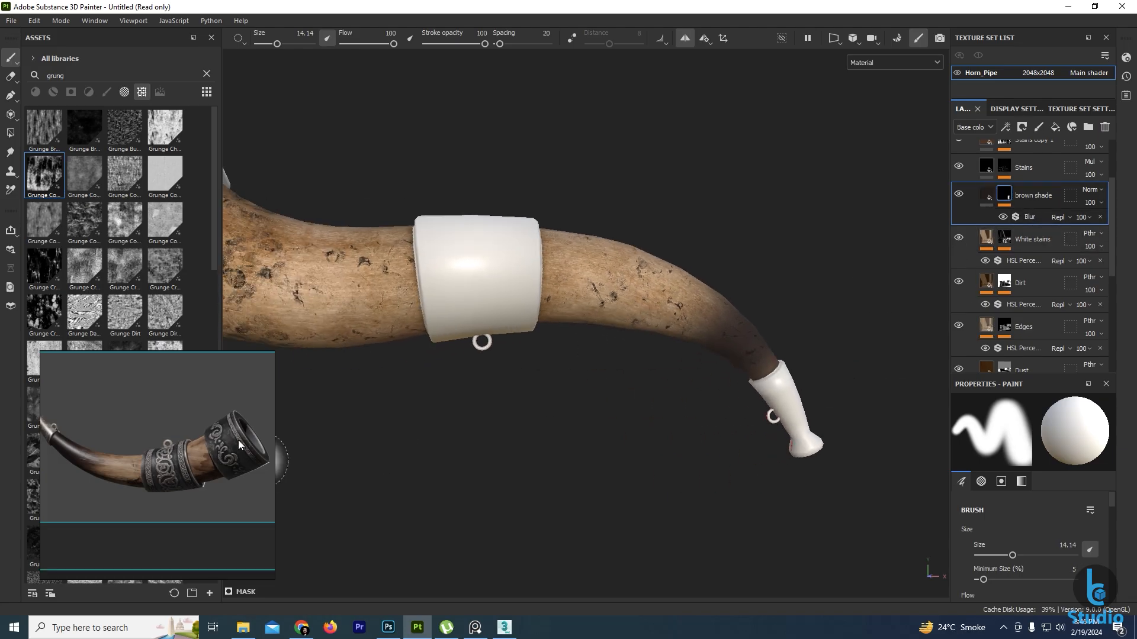
Lower the Base layer's roughness to 0.2312 and check the wood's shine under rotated lighting.
scroll(970, 308, down, 5)
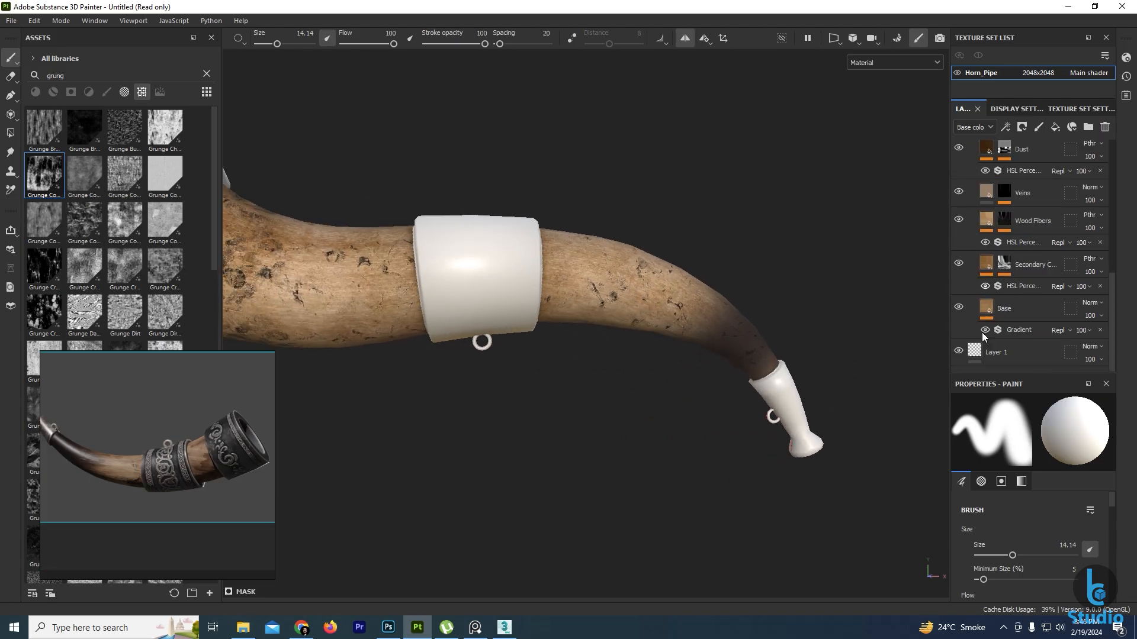
click(992, 312)
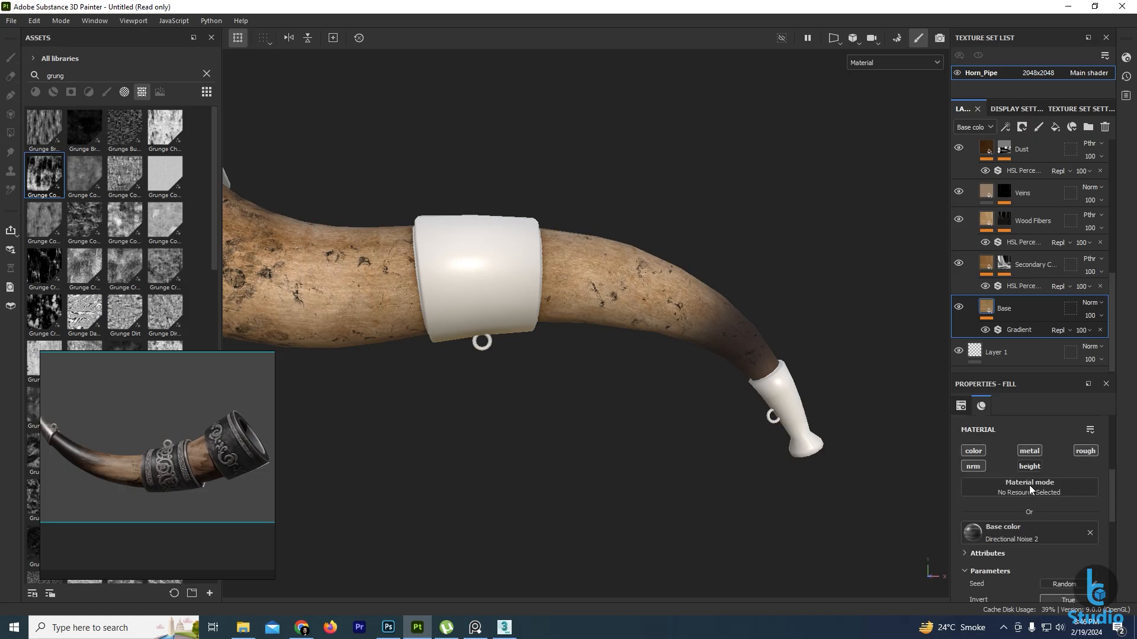
scroll(1030, 483, down, 6)
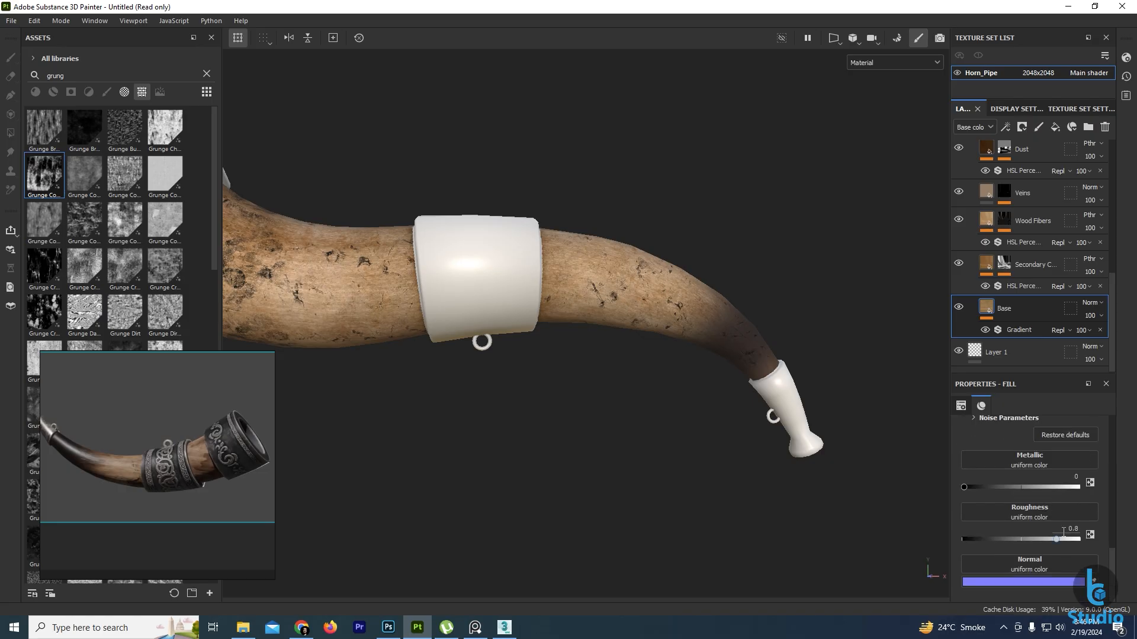
drag(1057, 539, 988, 539)
shift+right_drag(398, 378, 514, 376)
alt+drag(520, 385, 428, 351)
shift+right_drag(449, 384, 545, 400)
shift+right_drag(550, 402, 551, 402)
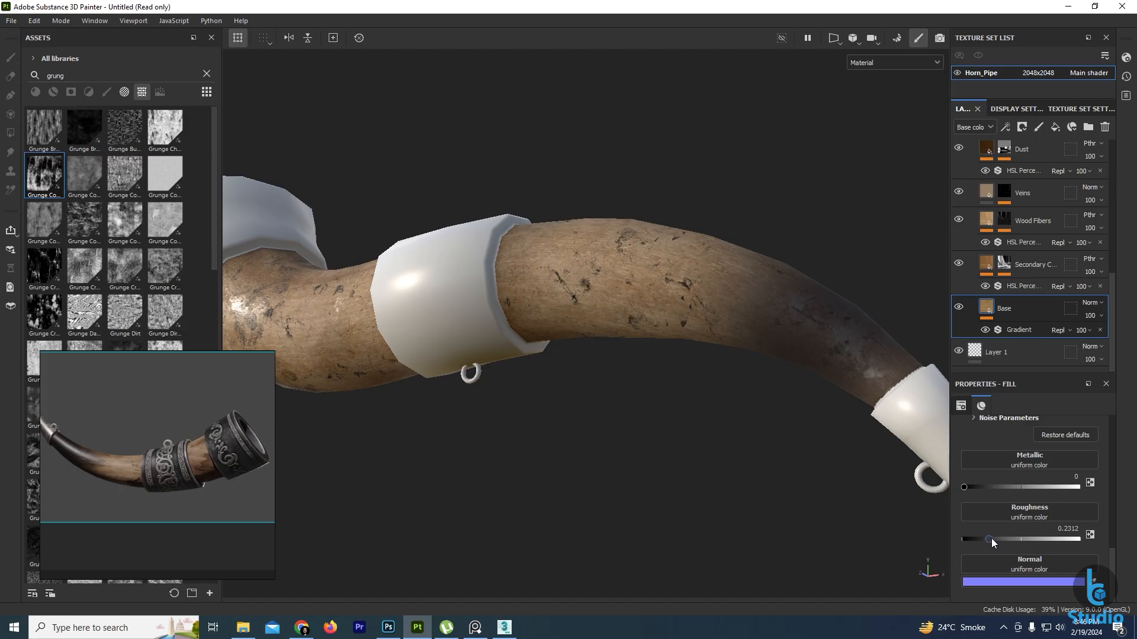
Review the Wood Fibers and Veins layers' material settings and set the Dust layer's roughness to 0.4121.
click(978, 219)
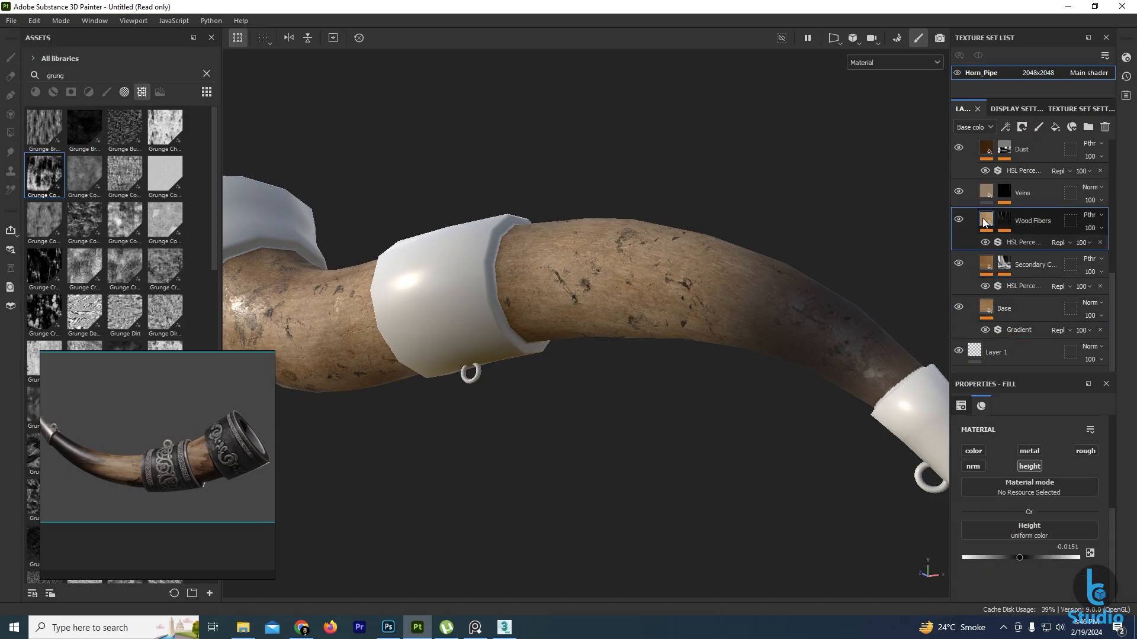
click(1025, 194)
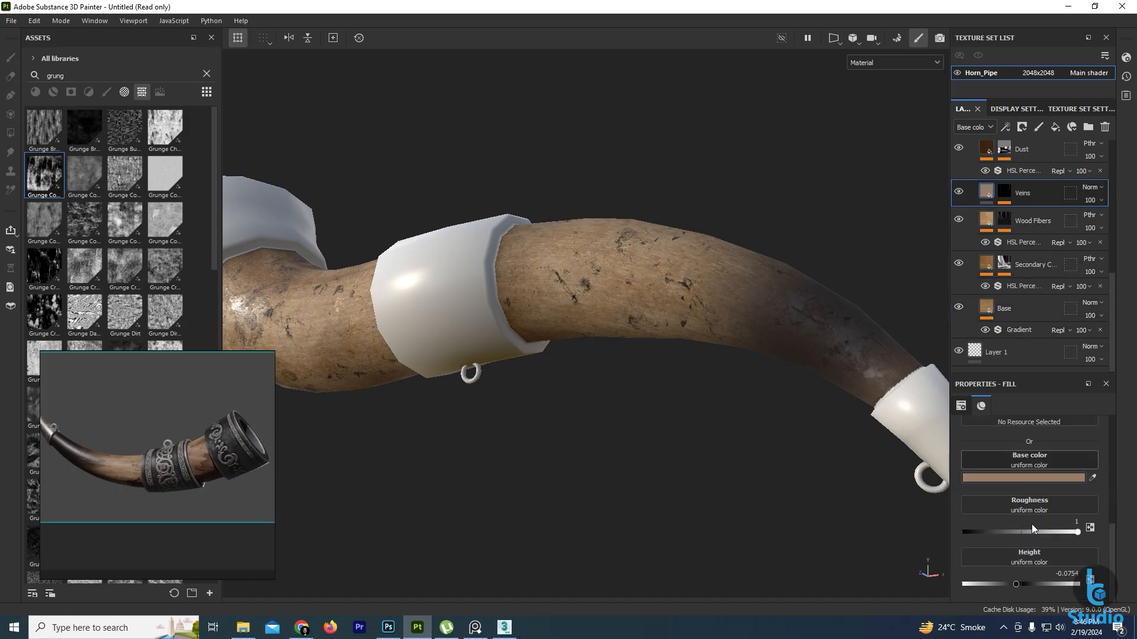
scroll(989, 272, up, 3)
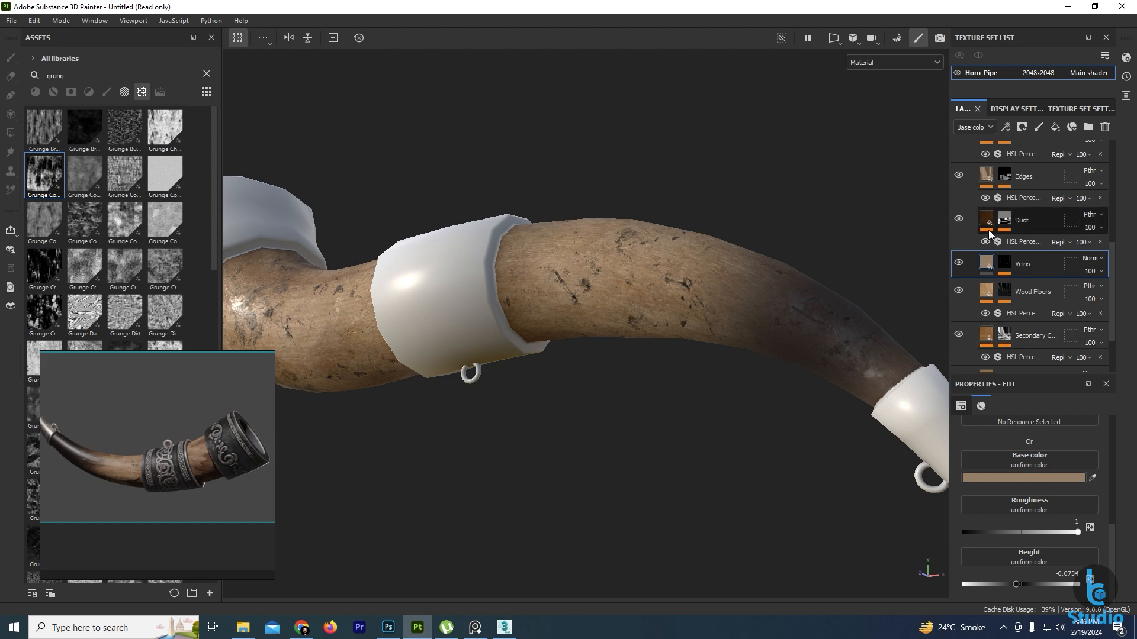
click(989, 230)
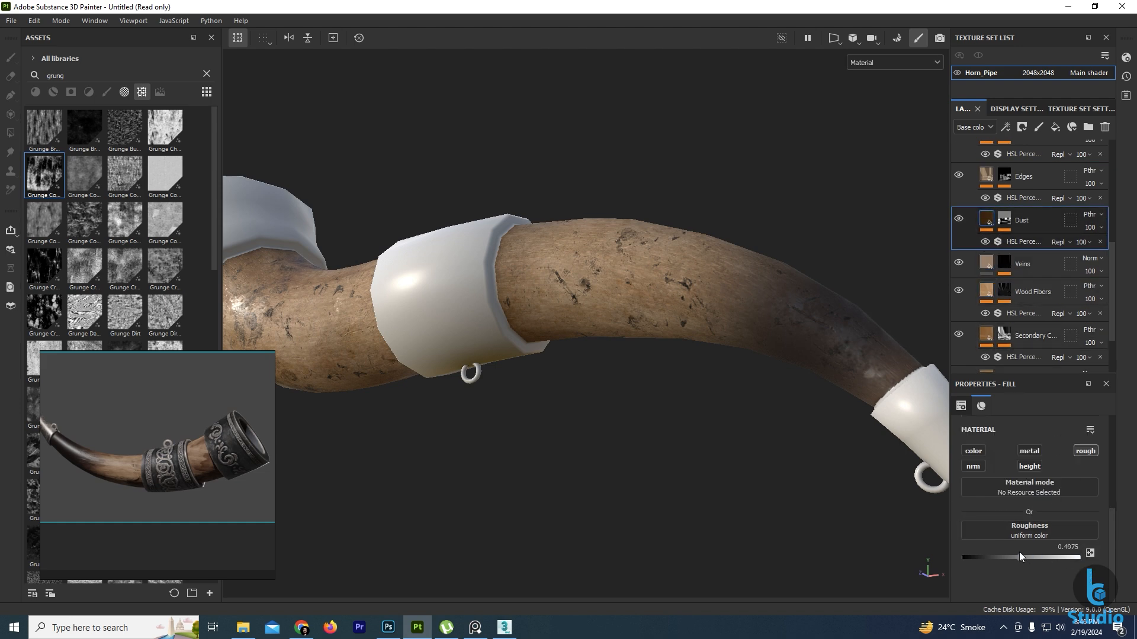
drag(1005, 556, 1001, 557)
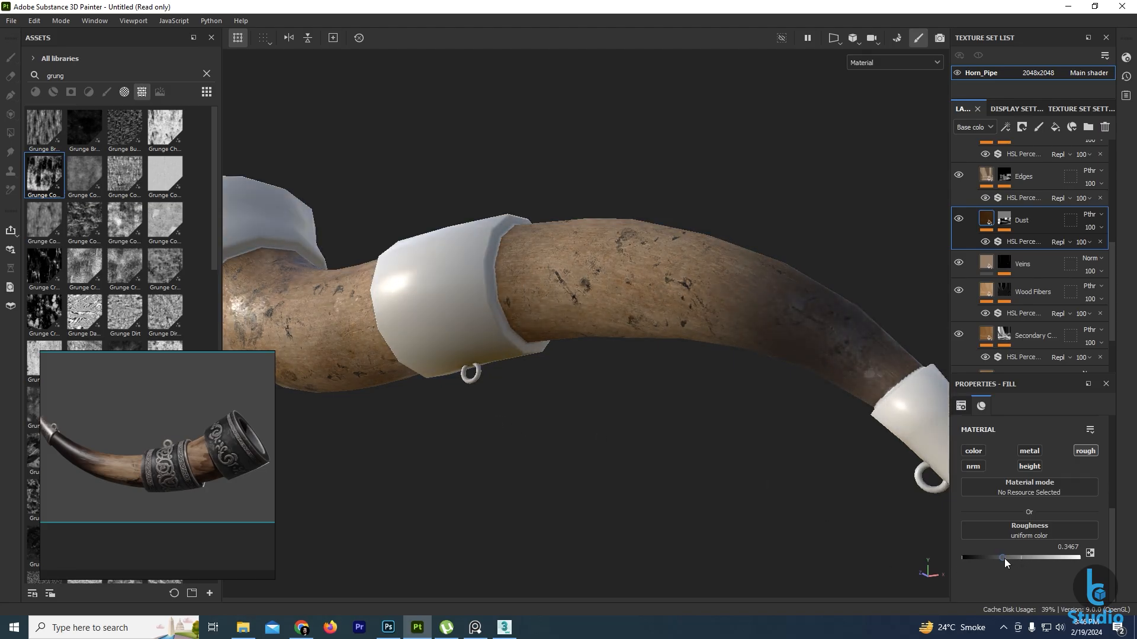
drag(1004, 558, 1010, 557)
Set the Base layer's roughness to 0.3920.
scroll(987, 312, down, 2)
click(987, 309)
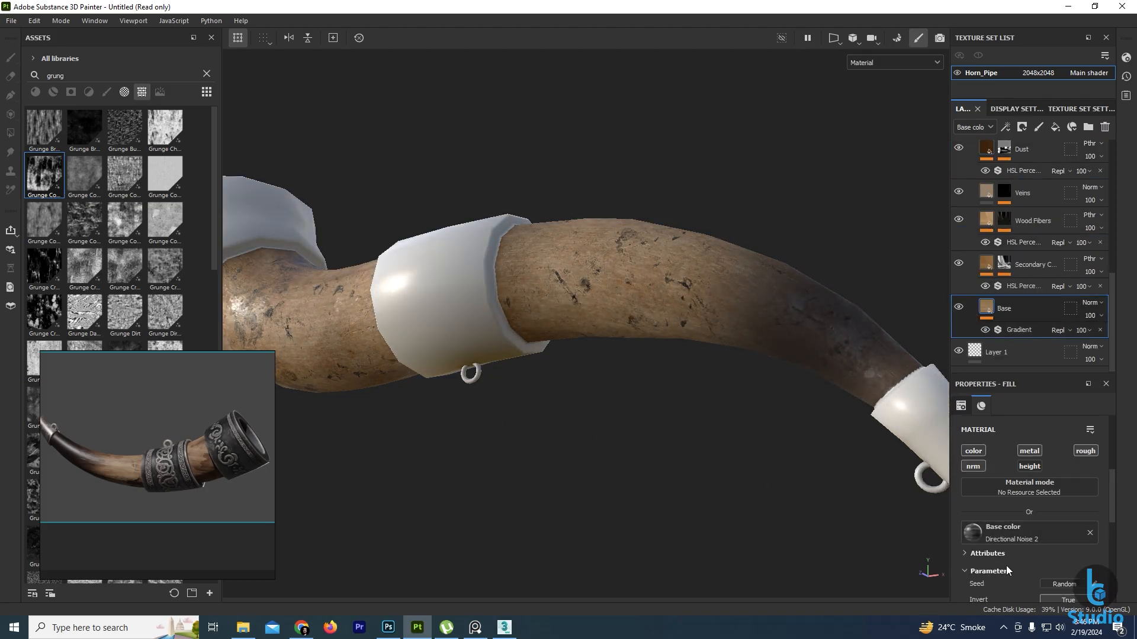
scroll(1012, 550, down, 5)
drag(996, 540, 1008, 539)
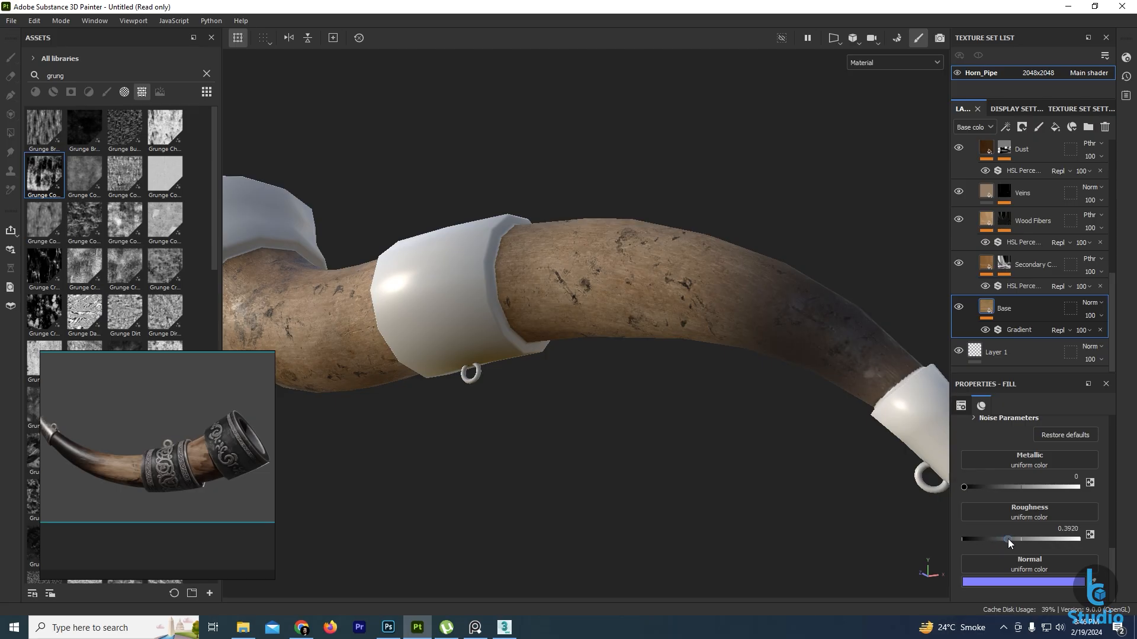
Compare the wood with the Dust layer hidden and shown, and examine the whole horn against the enlarged reference.
scroll(975, 207, up, 2)
click(984, 221)
click(959, 220)
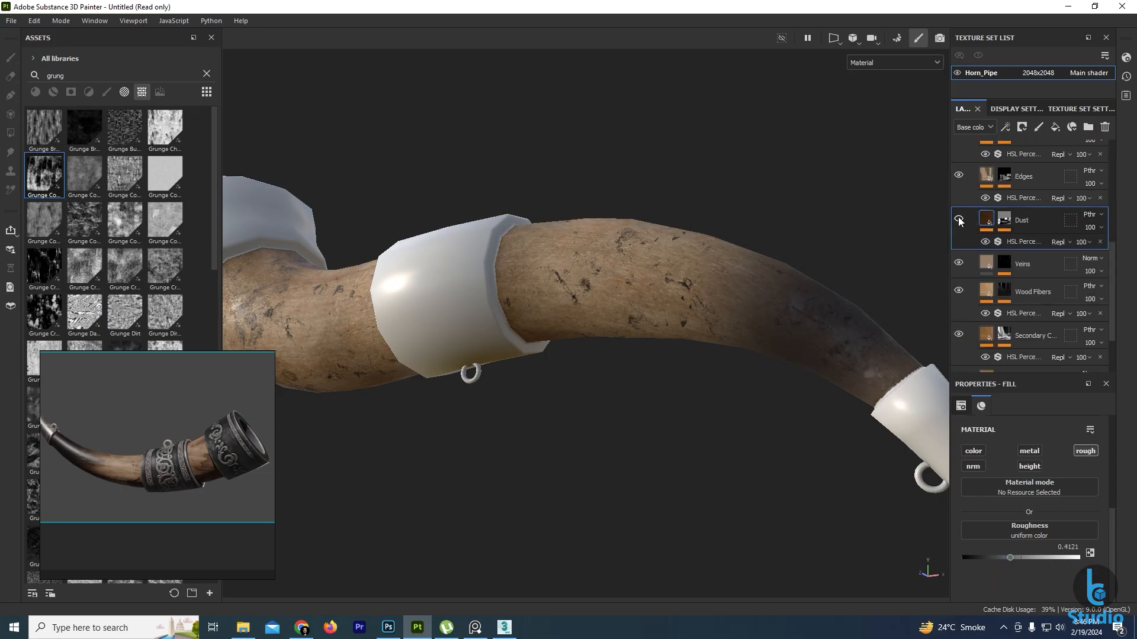
click(959, 220)
alt+drag(683, 247, 687, 388)
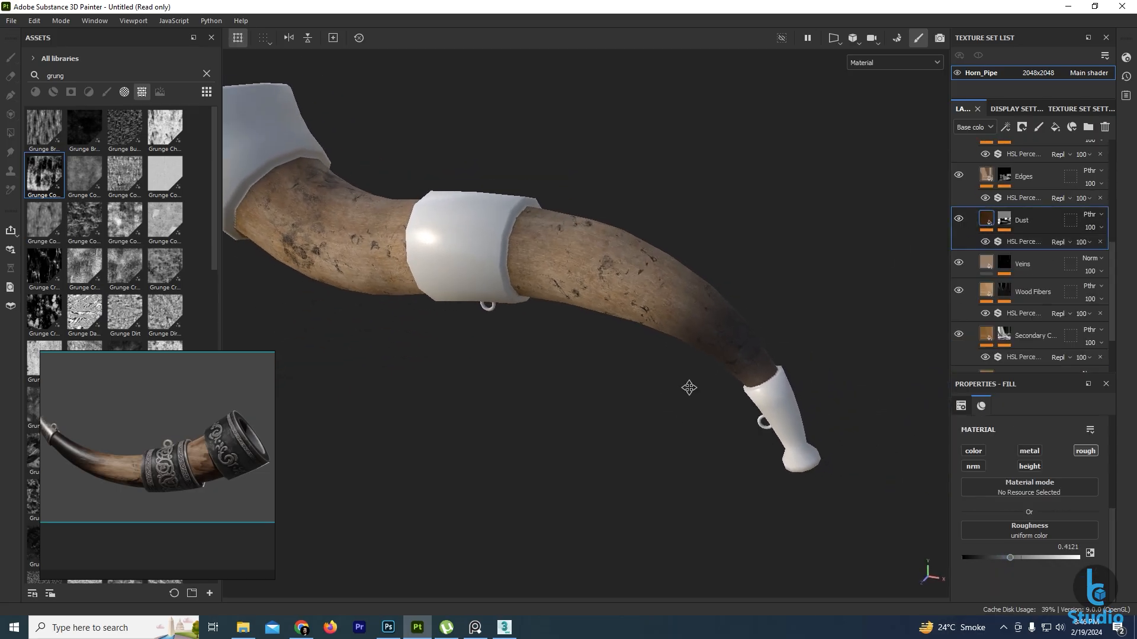
alt+right_drag(687, 388, 624, 396)
alt+drag(624, 396, 598, 364)
alt+middle_drag(598, 364, 691, 407)
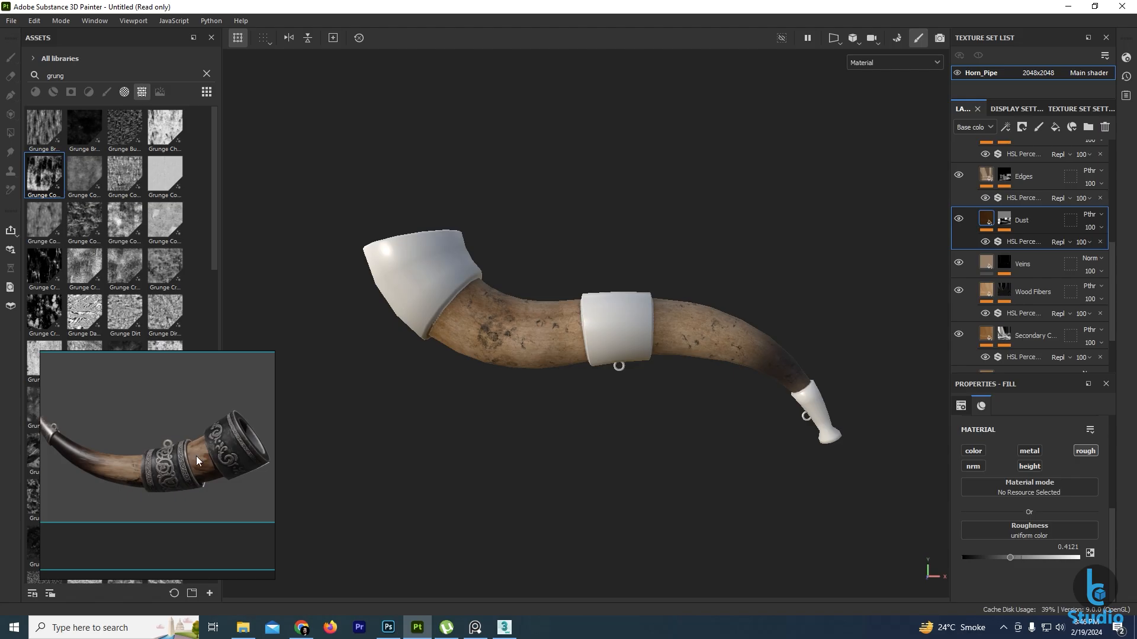
scroll(200, 441, up, 4)
scroll(196, 446, down, 2)
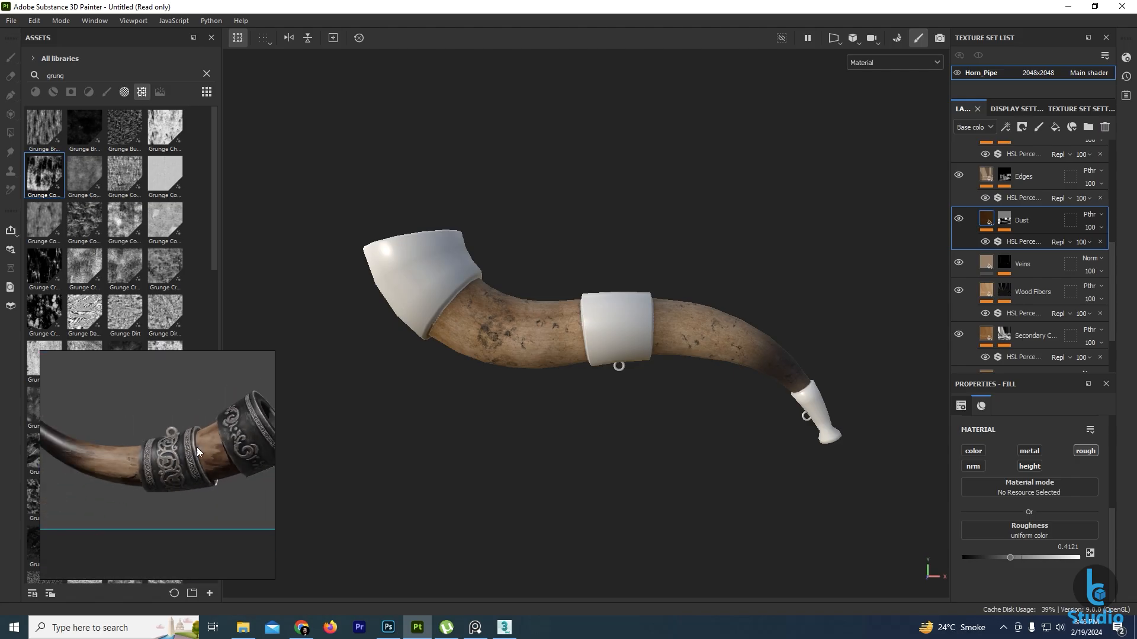
alt+middle_drag(502, 323, 527, 333)
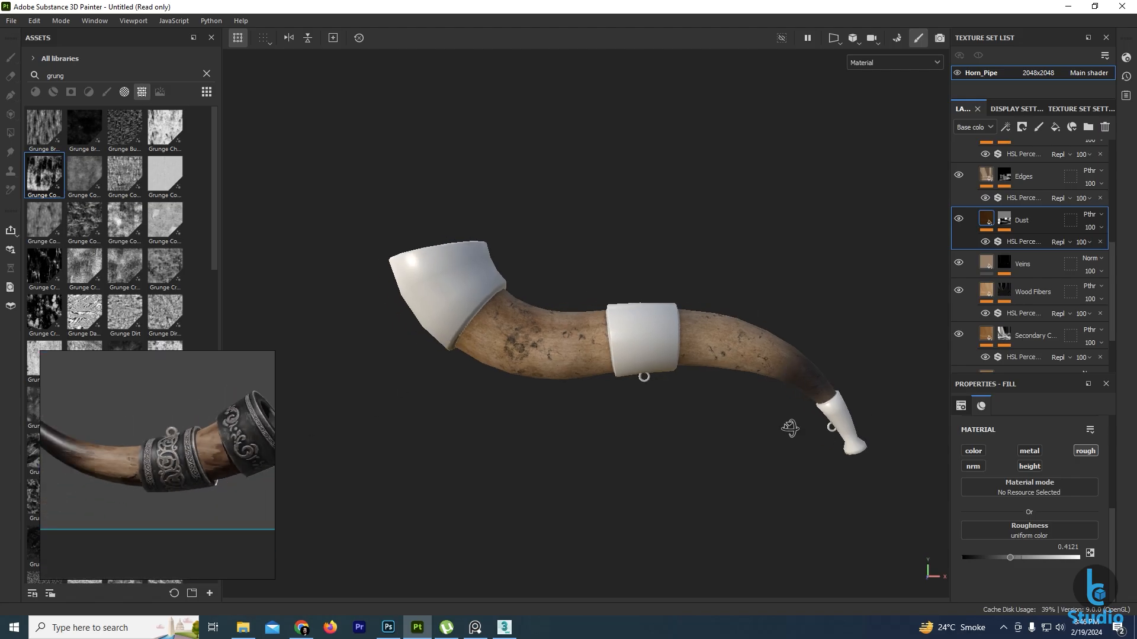
Select the brown shade layer's mask, enlarge the brush to 22.64 and paint along the wood beside the wide end cap.
alt+drag(790, 427, 807, 406)
scroll(1002, 240, up, 3)
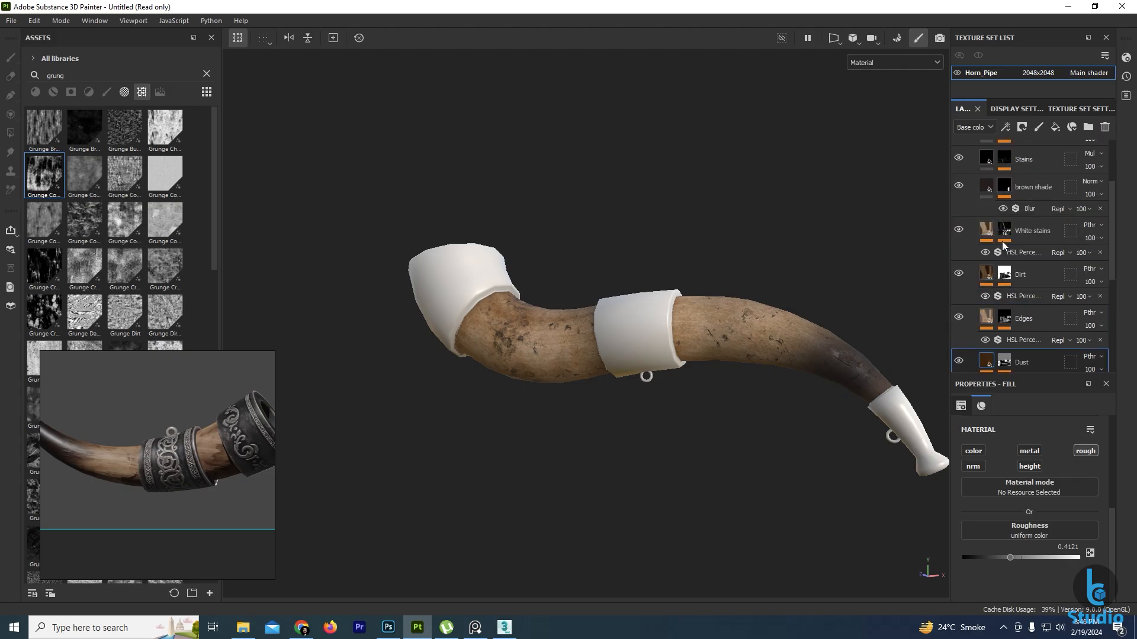
scroll(1002, 241, up, 1)
click(1004, 228)
click(1004, 257)
scroll(585, 311, up, 2)
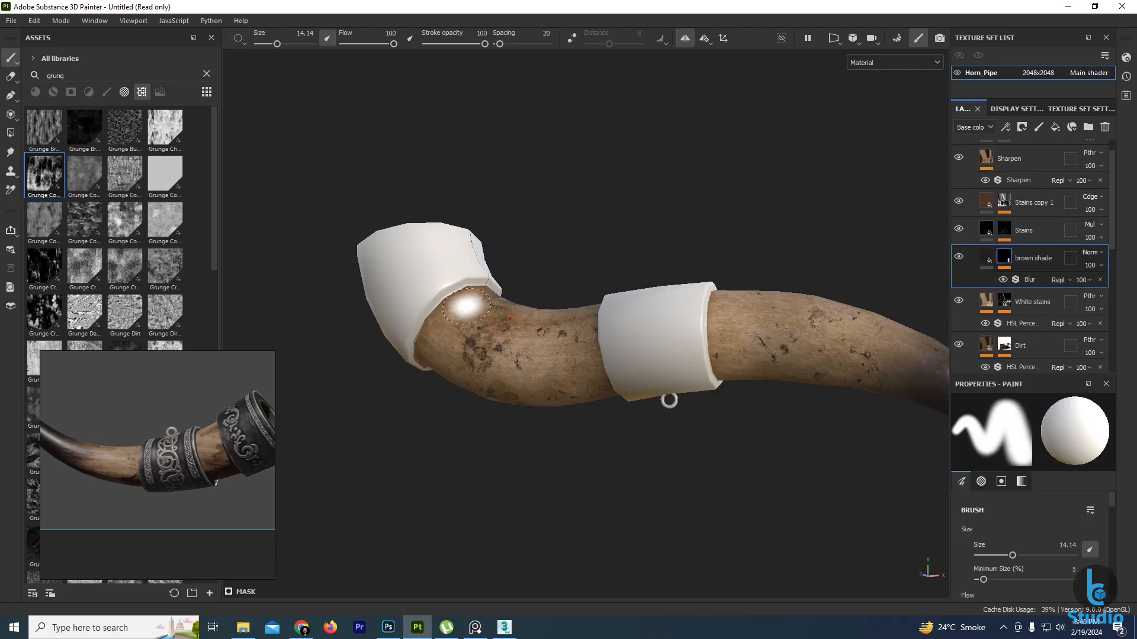
key(bracketright)
key(bracketright)
key(bracketright)
key(bracketright)
key(bracketright)
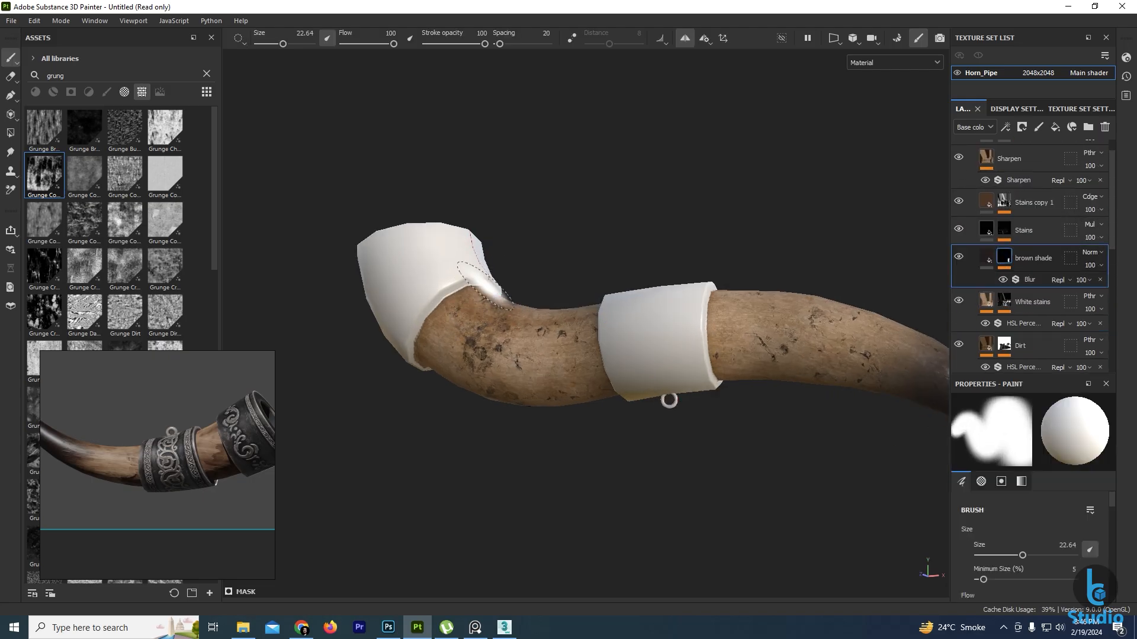
mouse_move(487, 281)
mouse_down()
mouse_move(402, 388)
mouse_move(488, 348)
mouse_up()
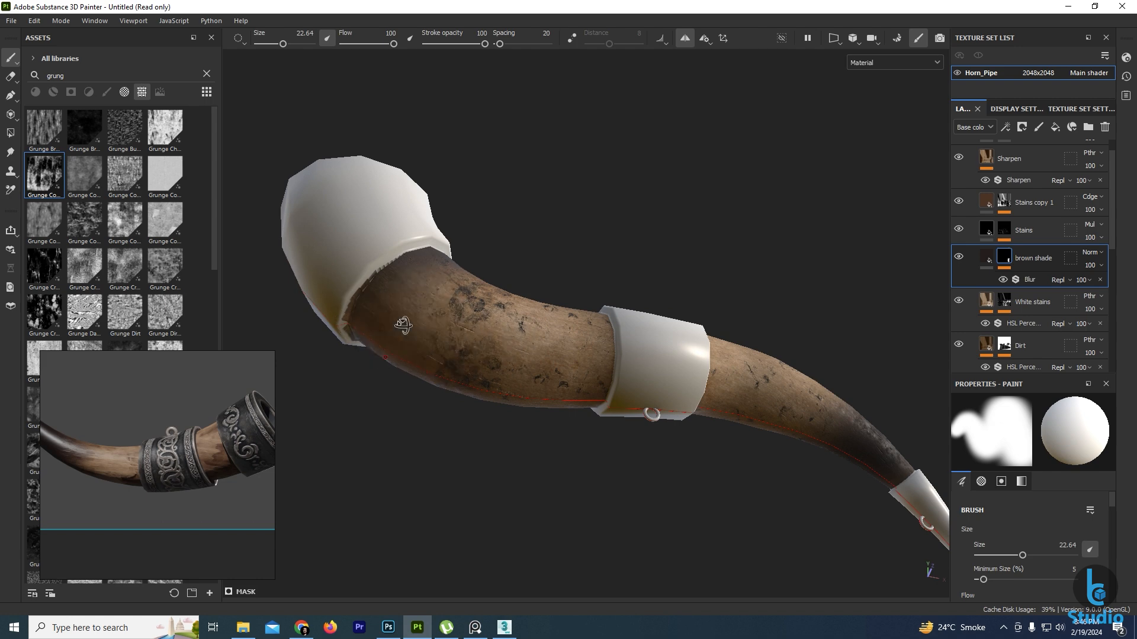
Enlarge the mask brush to 40.4 and extend the dark shading over the wood next to the wide end cap.
alt+drag(401, 325, 496, 288)
scroll(573, 313, down, 2)
mouse_move(573, 313)
alt+mouse_down()
mouse_move(312, 460)
mouse_move(456, 446)
mouse_move(432, 349)
alt+mouse_up()
key(bracketright)
key(bracketright)
key(bracketright)
key(bracketright)
key(bracketright)
key(bracketright)
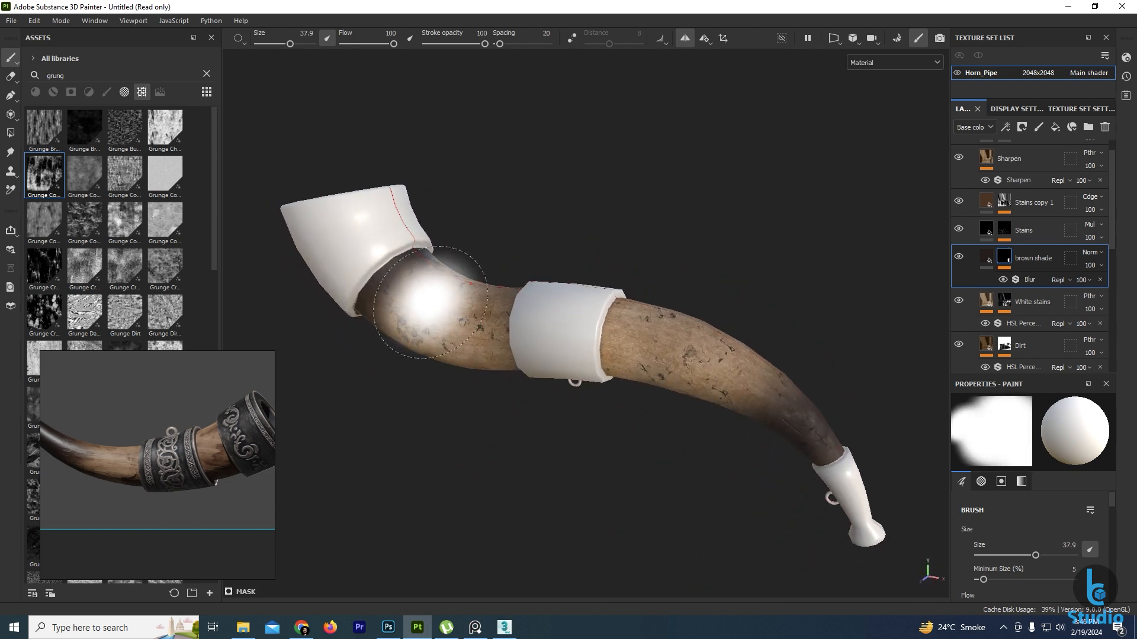
click(426, 295)
alt+drag(388, 385, 427, 324)
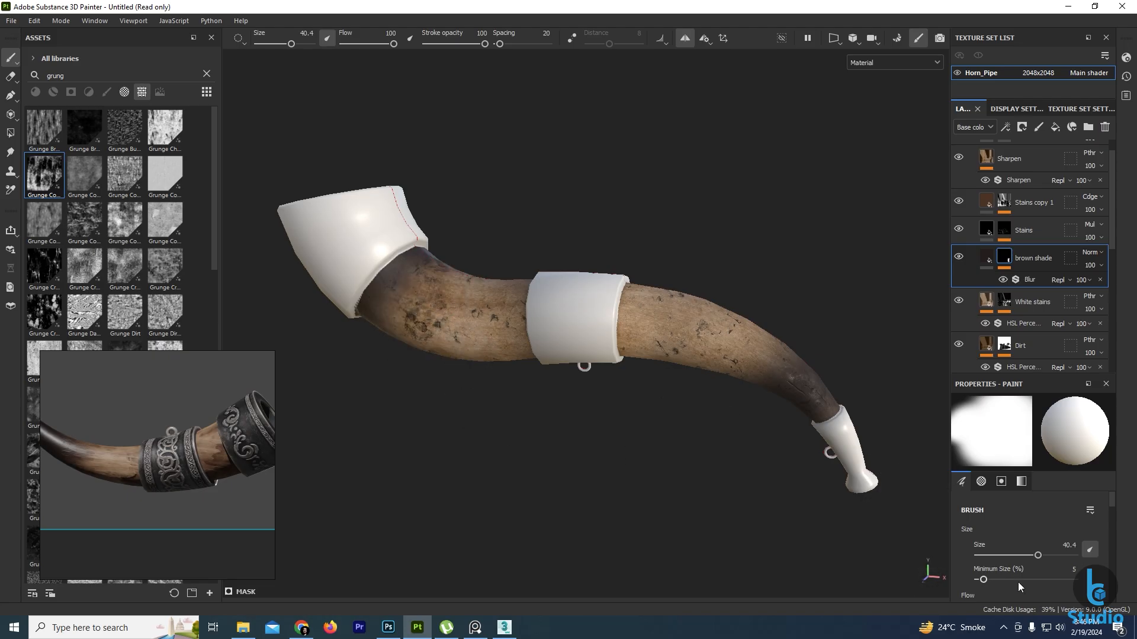
Set the mask brush's grayscale to 0.6231, blend more brown shade into the wood and inspect the whole horn.
scroll(1016, 580, down, 10)
click(1022, 482)
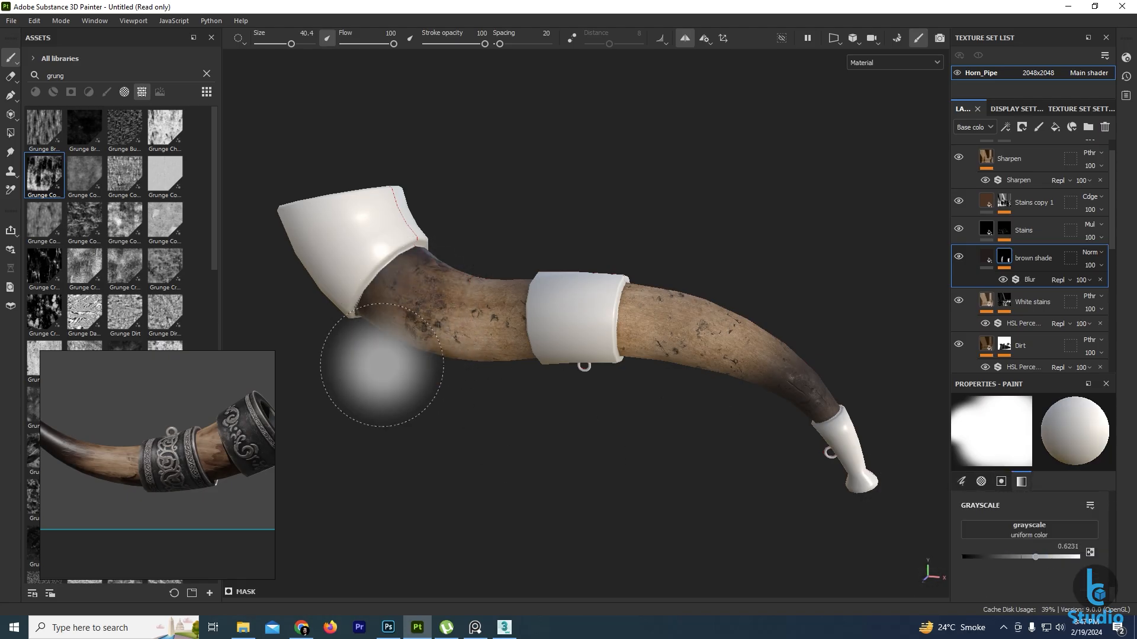
alt+drag(398, 401, 465, 349)
alt+drag(458, 404, 424, 444)
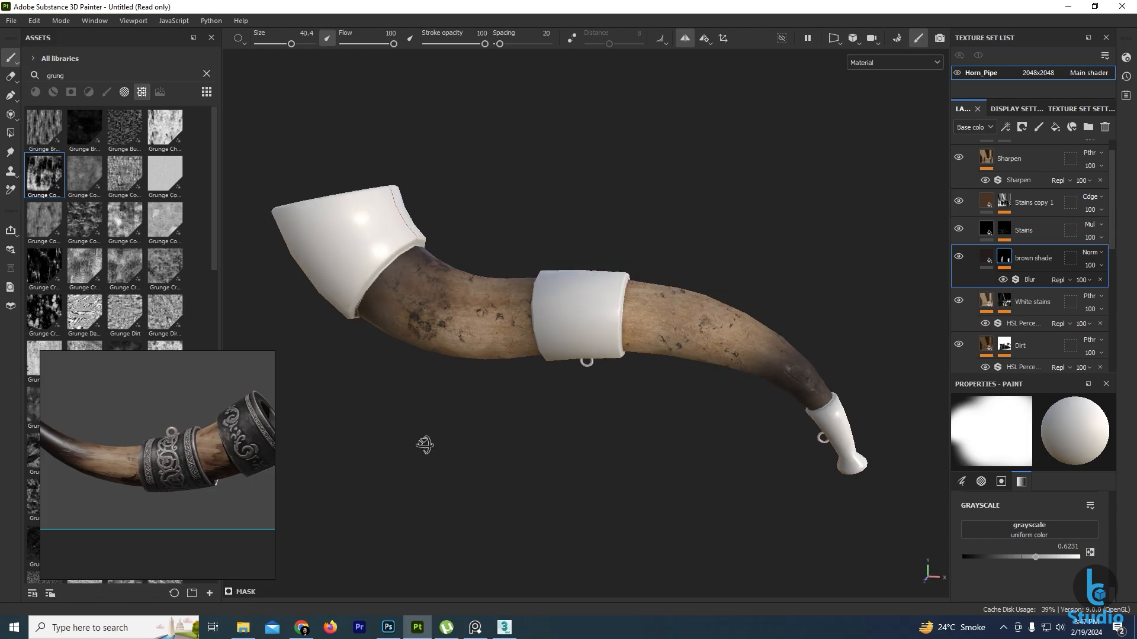
scroll(429, 447, down, 3)
alt+middle_drag(454, 456, 530, 470)
mouse_move(530, 470)
alt+mouse_down()
mouse_move(524, 442)
mouse_move(536, 437)
alt+mouse_up()
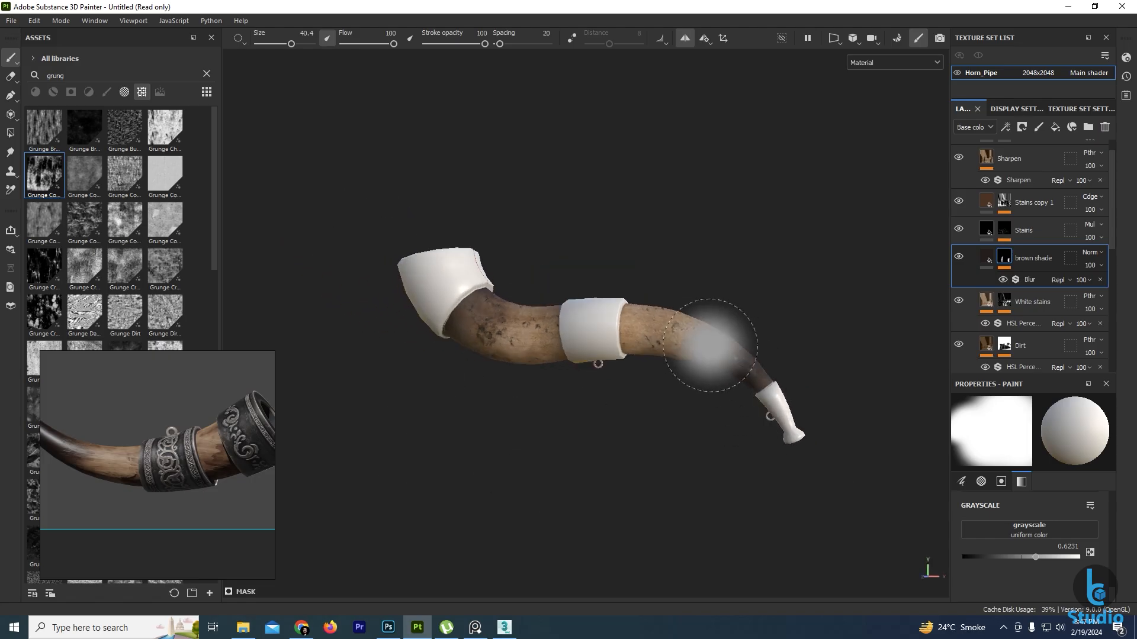
mouse_move(692, 472)
alt+mouse_down()
mouse_move(712, 409)
mouse_move(715, 469)
mouse_move(736, 444)
mouse_move(580, 427)
mouse_move(589, 447)
mouse_move(811, 448)
alt+mouse_up()
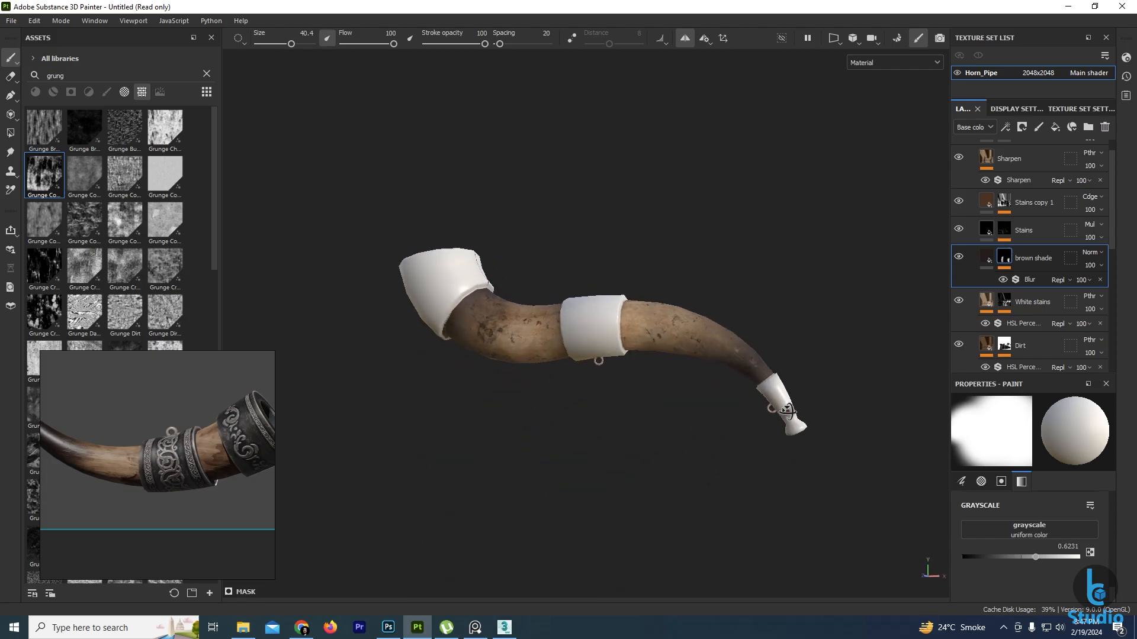
scroll(558, 381, up, 2)
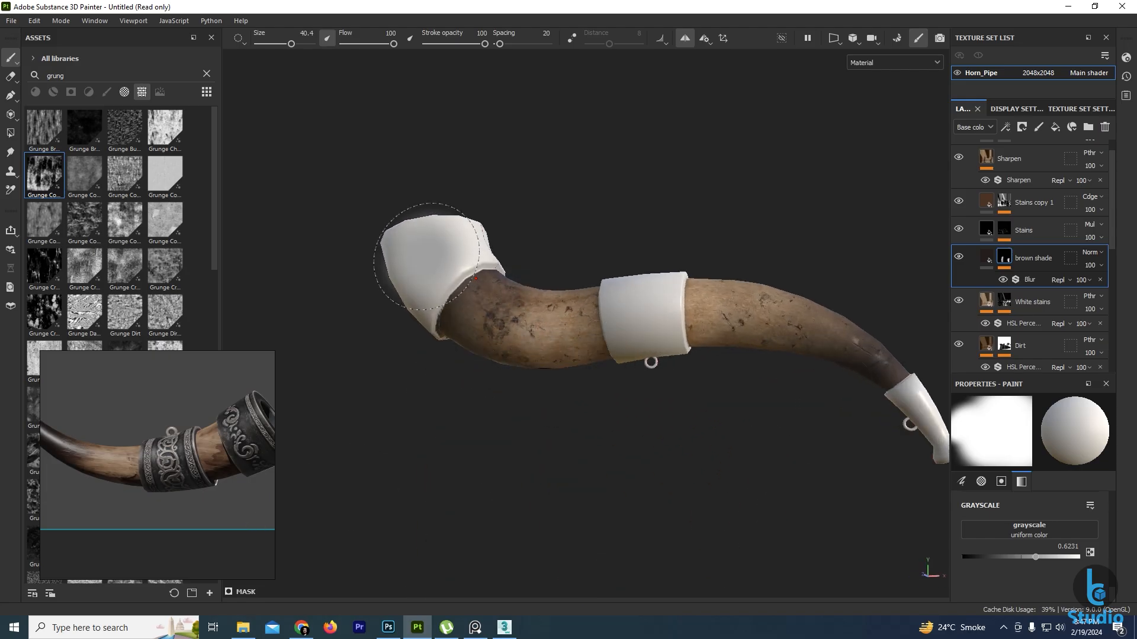
Collapse the wood group and search the smart materials for "metal".
scroll(1030, 155, up, 1)
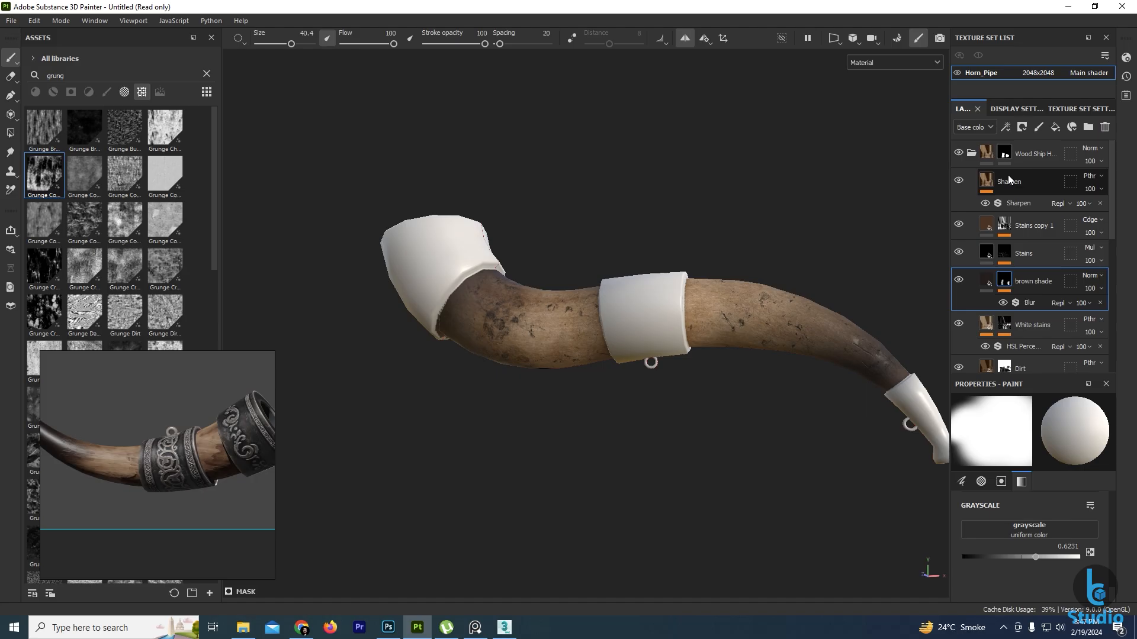
click(971, 154)
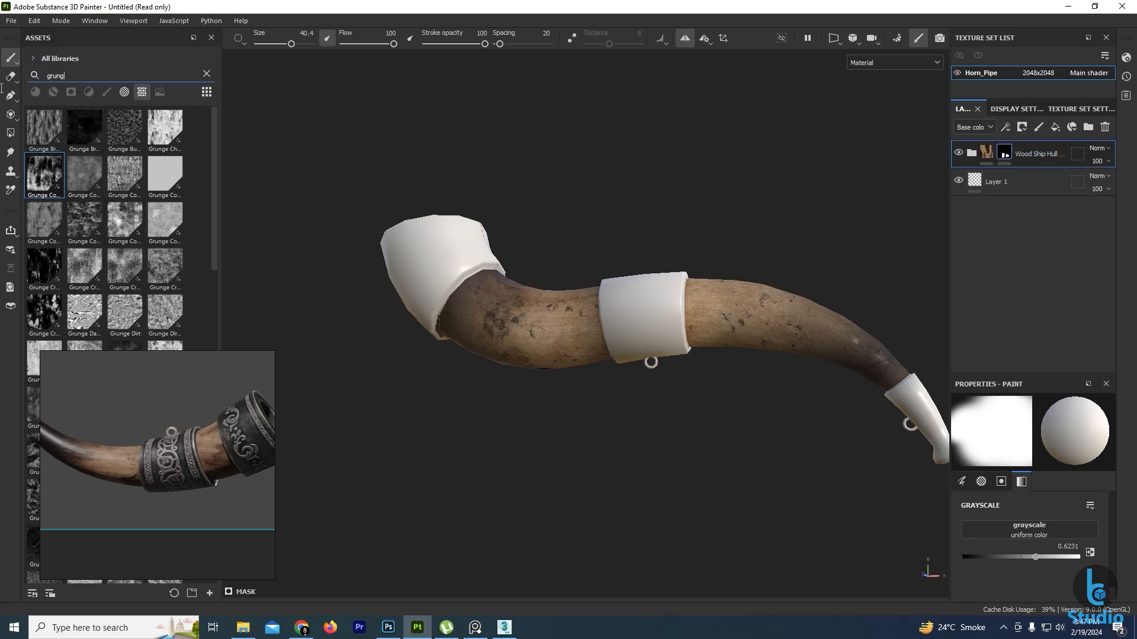
click(54, 92)
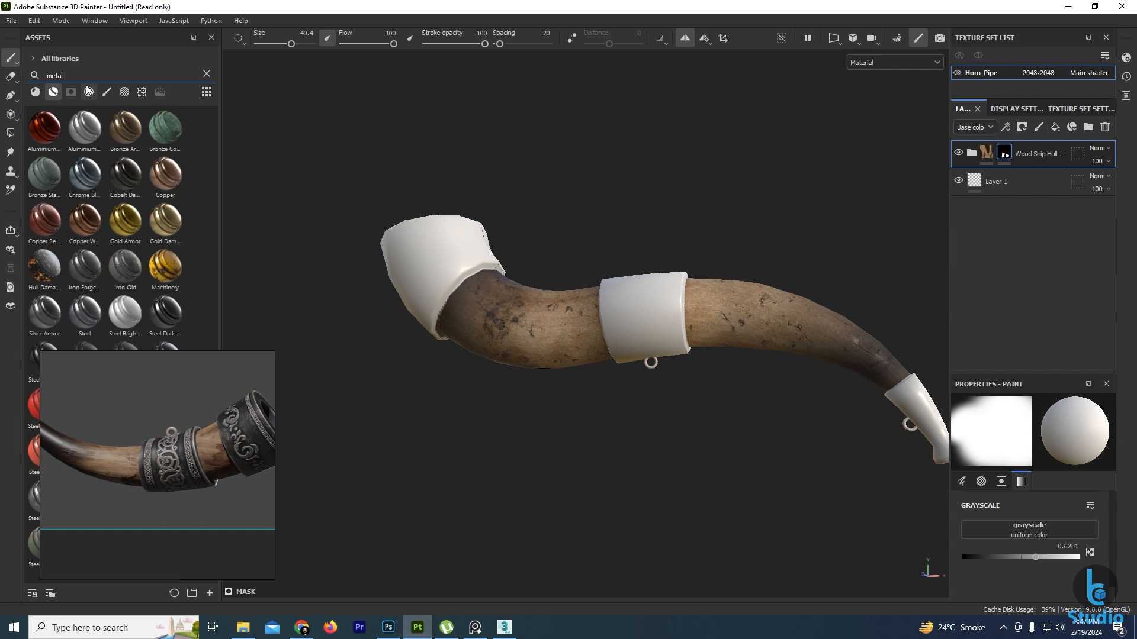
text(ta)
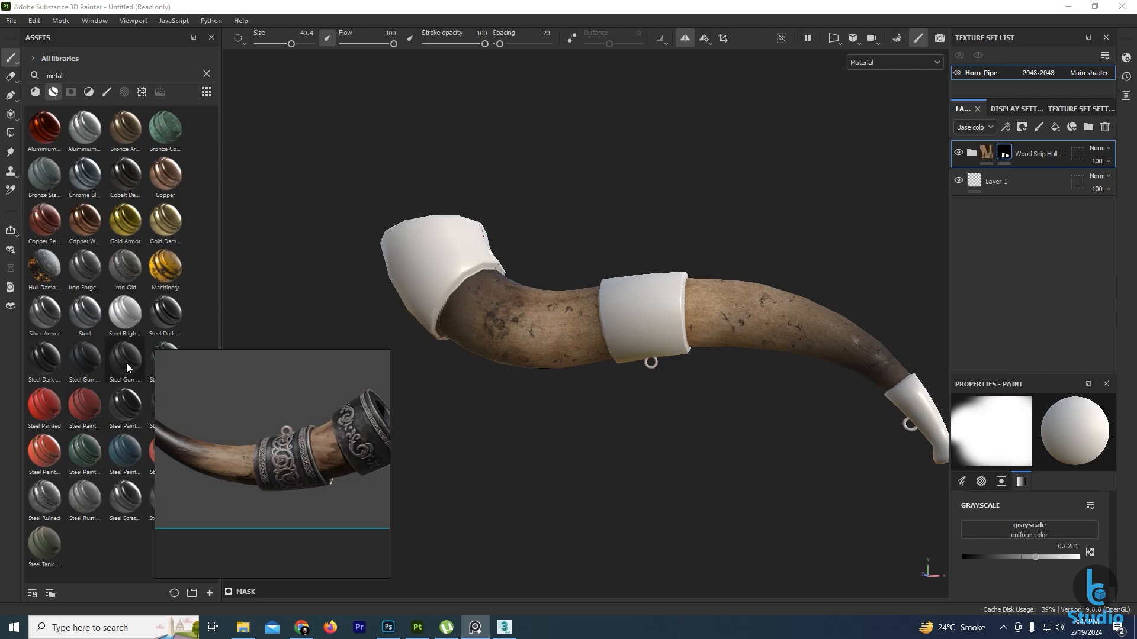
Add the Steel Gun Painted smart material beneath the wood group in the layer stack.
click(145, 22)
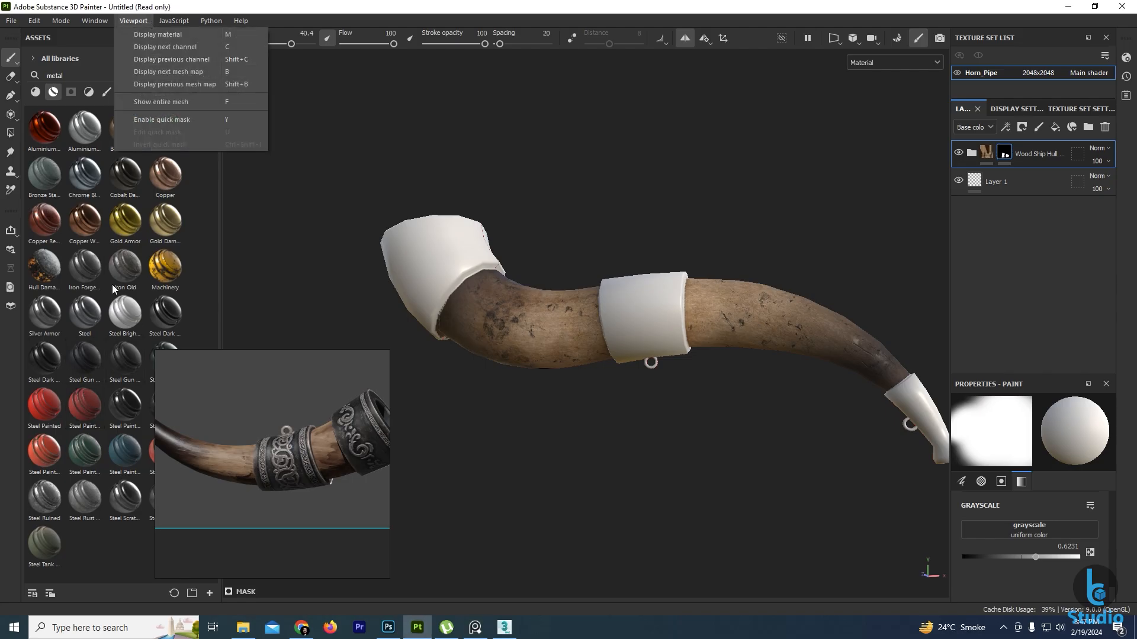
click(170, 244)
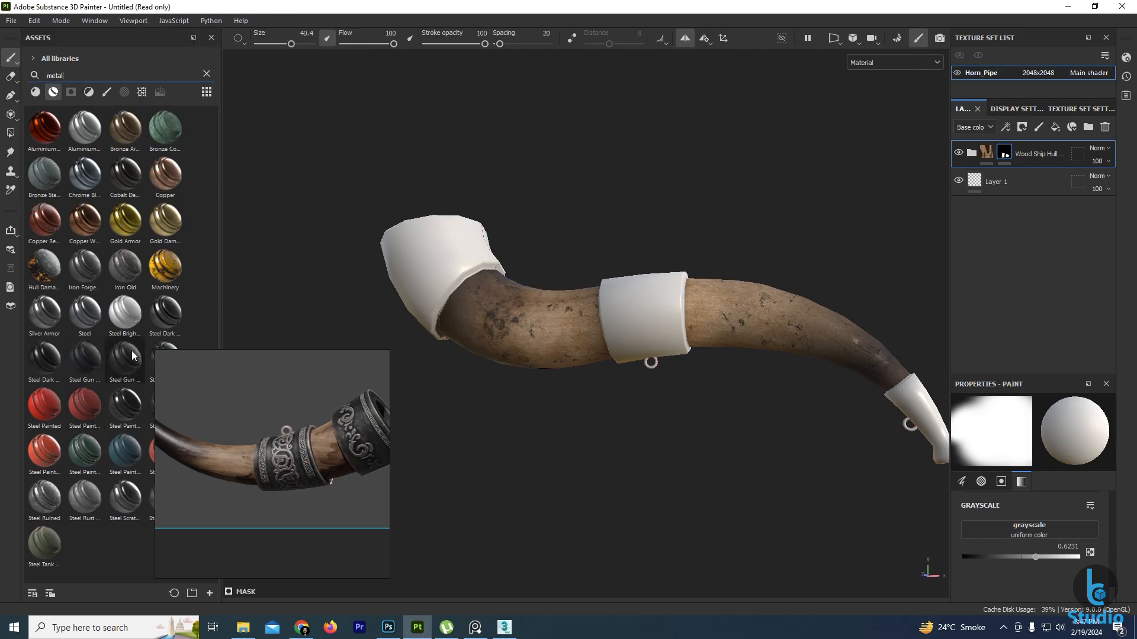
drag(131, 355, 1001, 172)
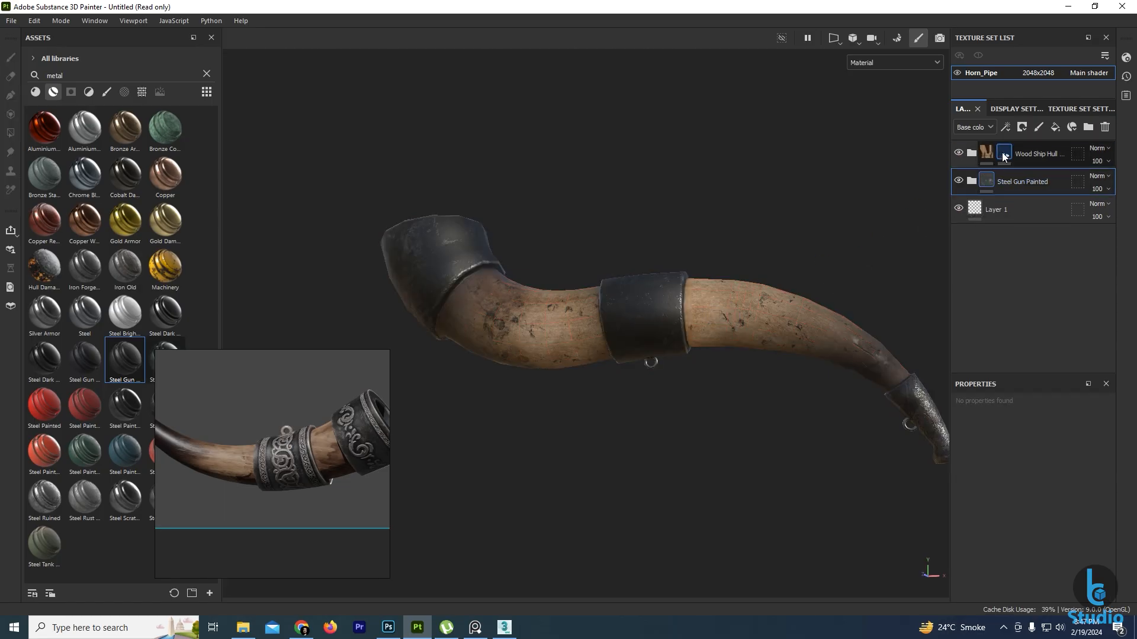
Copy the wood group's mask and add a black mask to the Steel Gun Painted group.
right_click(1006, 156)
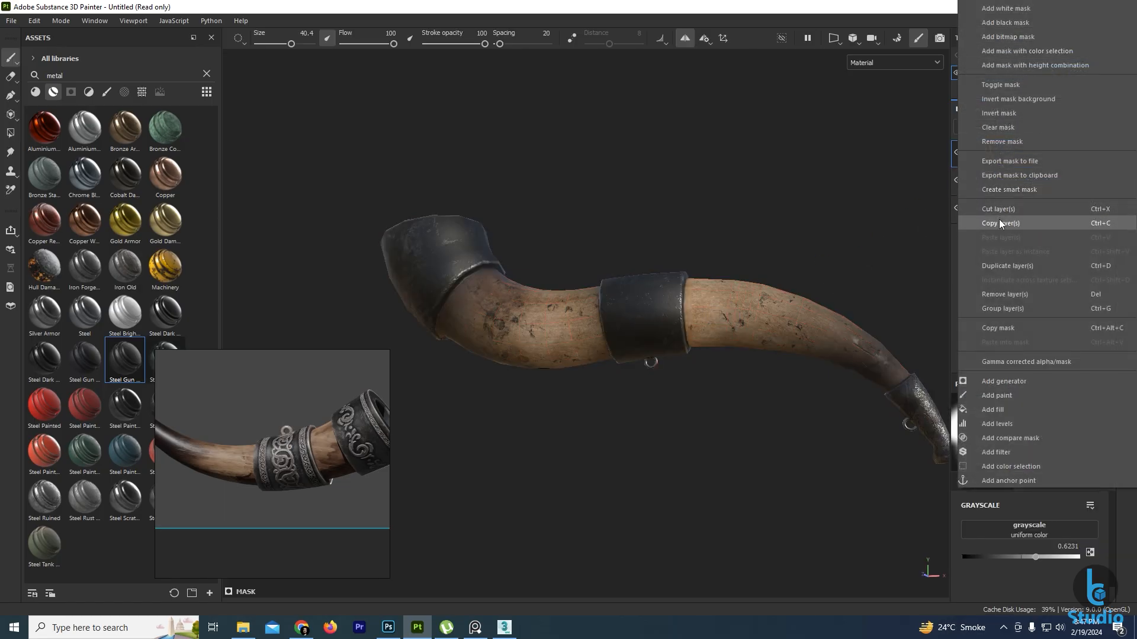
click(1003, 327)
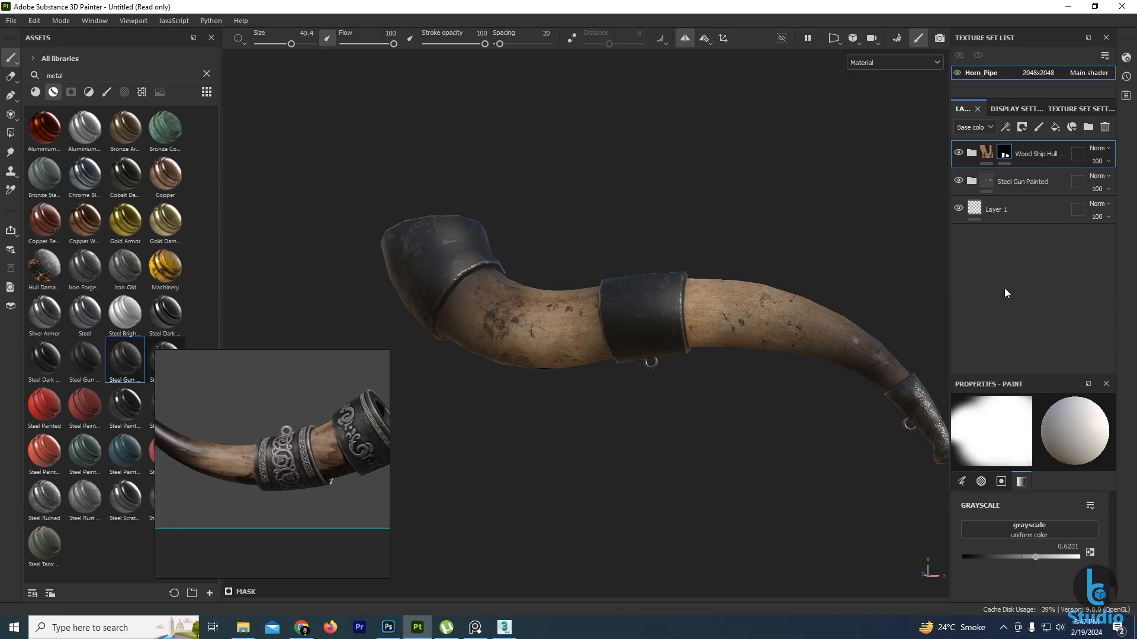
right_click(1007, 176)
click(1017, 23)
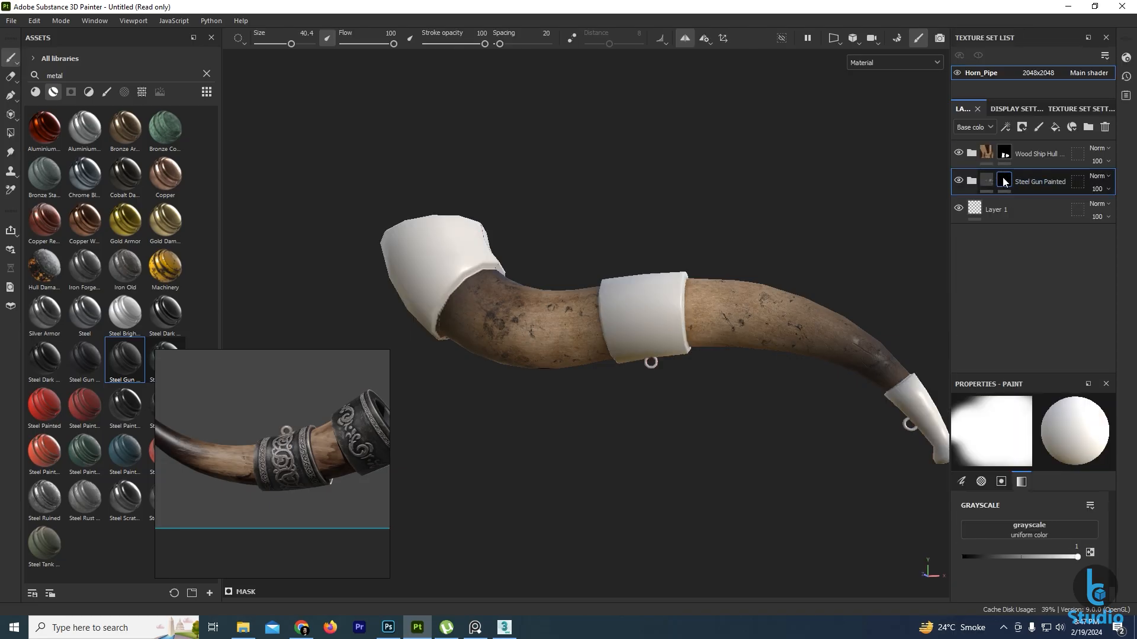
Hide the wood group, paste the copied mask into the Steel Gun Painted mask and invert it to cover the fittings.
right_click(1004, 182)
click(875, 203)
click(959, 153)
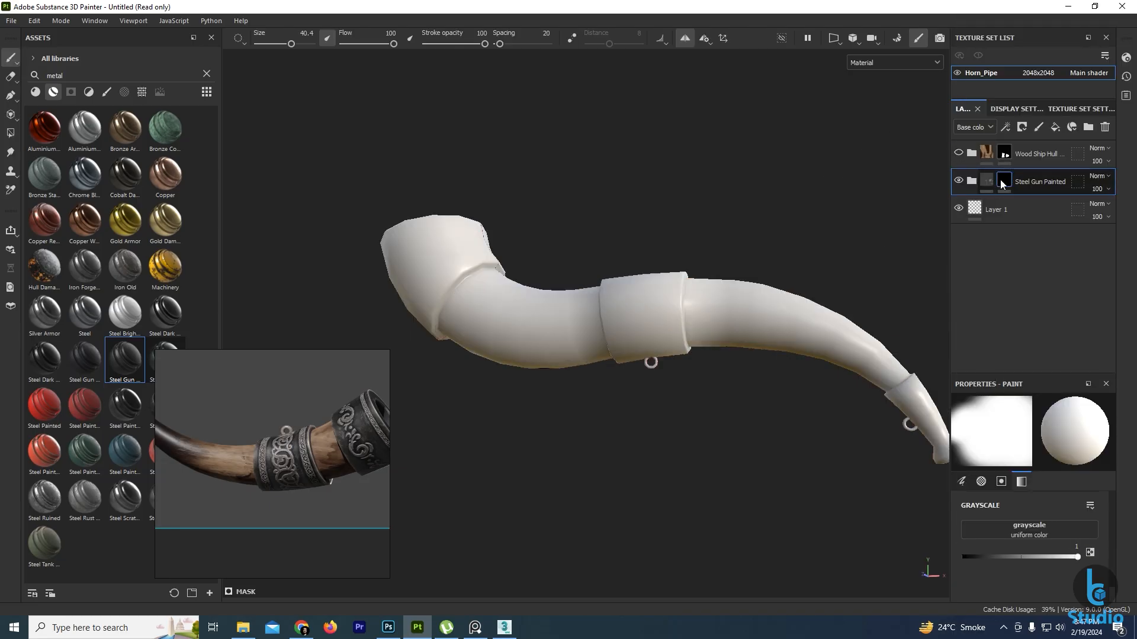
right_click(1003, 185)
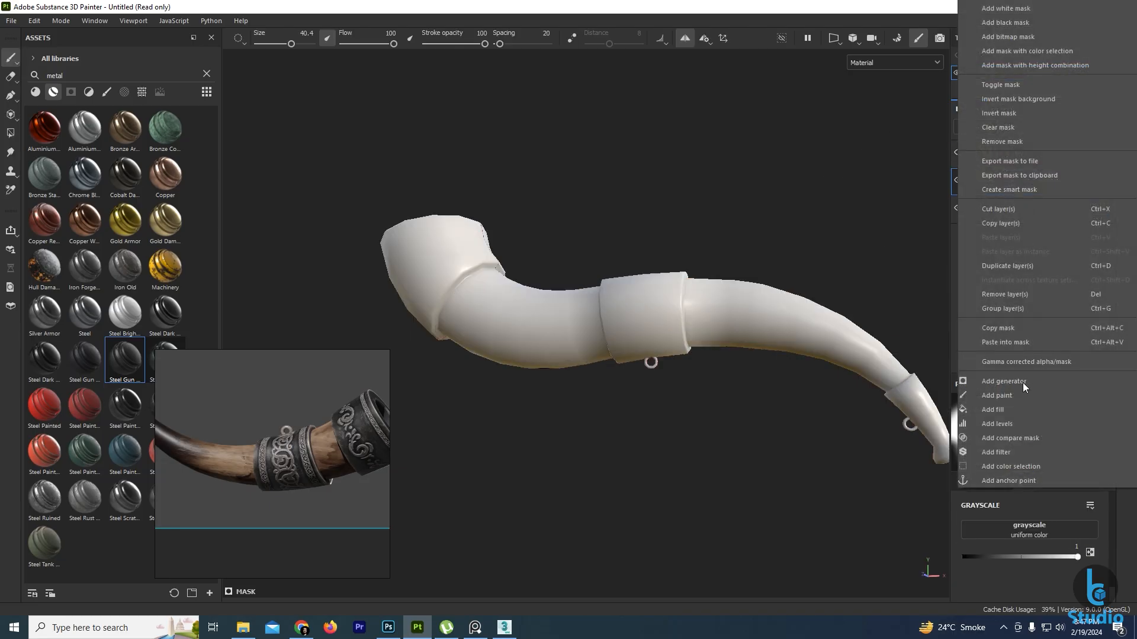
click(1008, 335)
right_click(1001, 183)
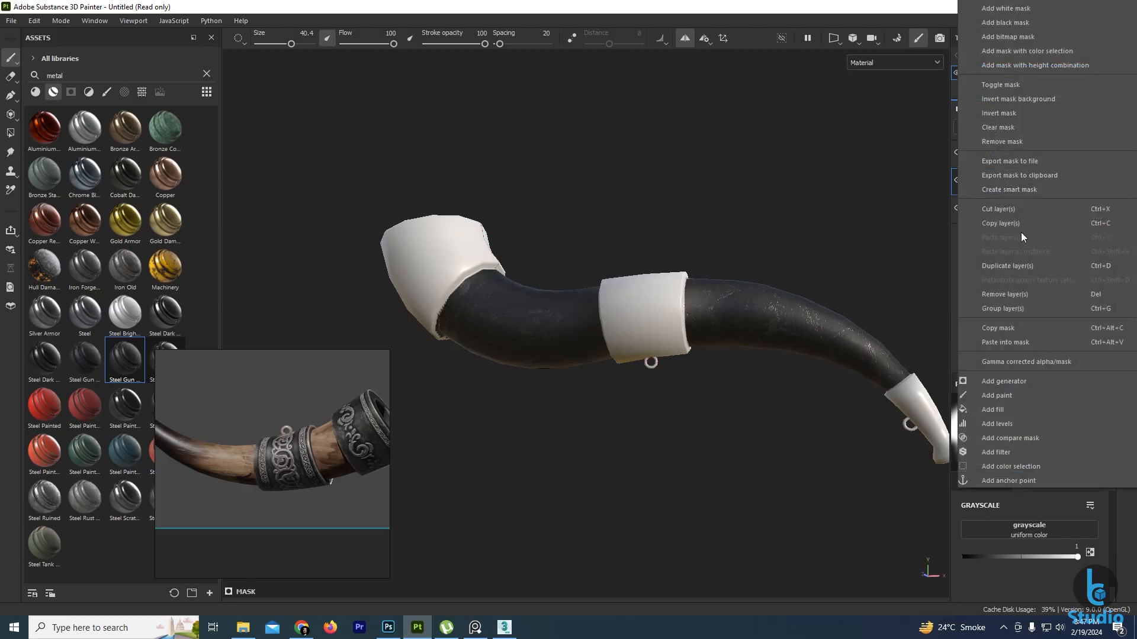
click(998, 113)
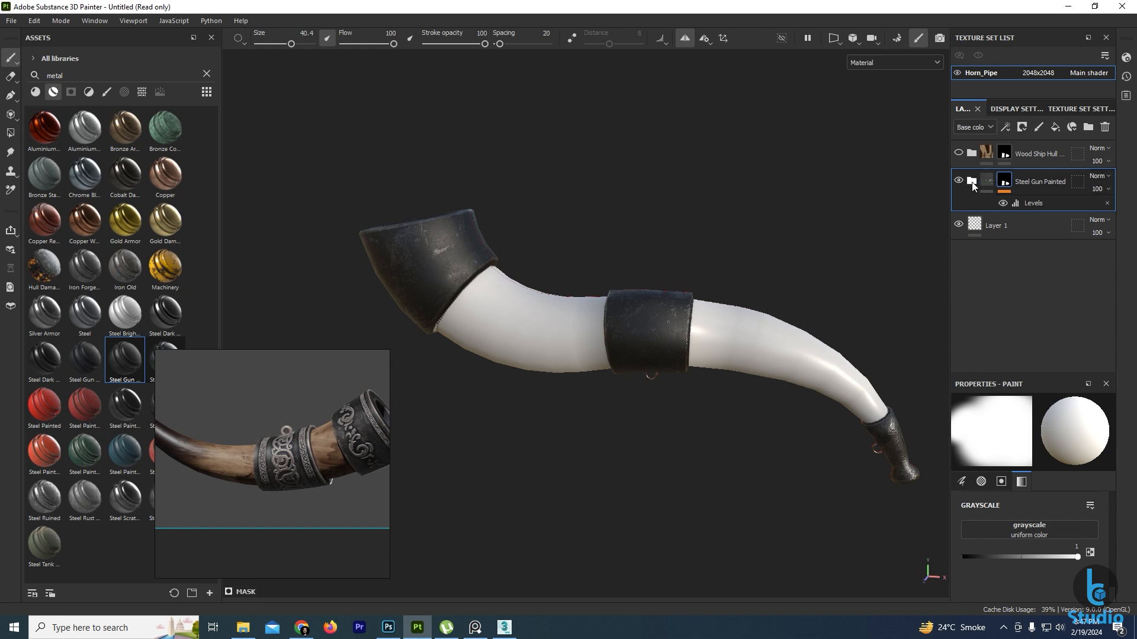
Show the wood group again and move the reference image aside to compare it with the horn's steel fittings.
click(958, 154)
scroll(673, 308, up, 2)
alt+drag(672, 307, 652, 353)
scroll(651, 355, down, 3)
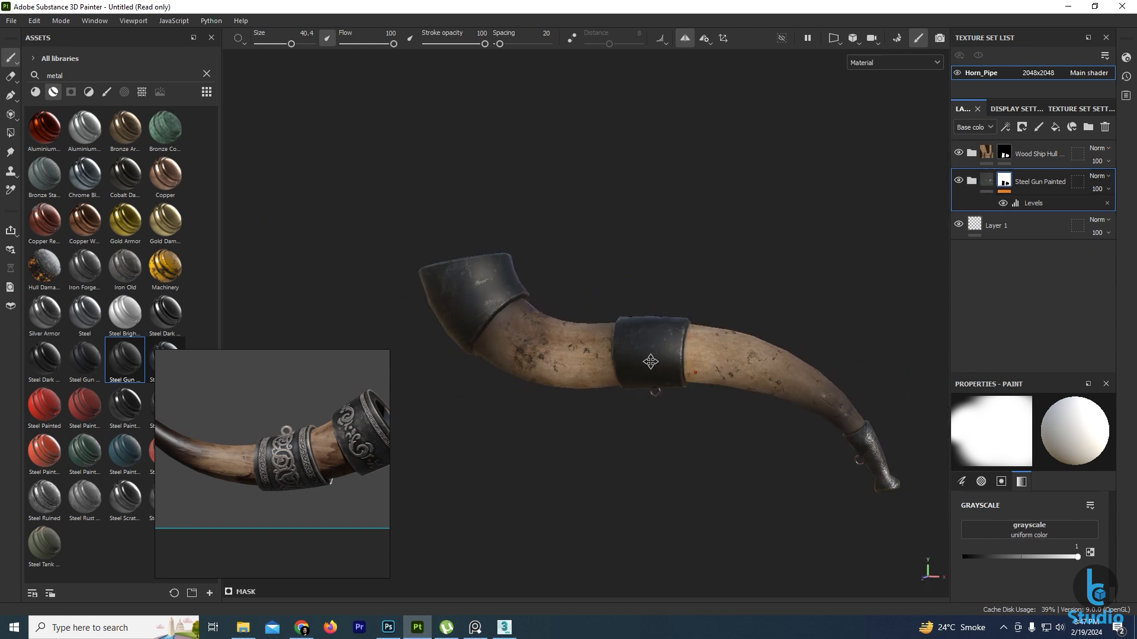
alt+middle_drag(649, 357, 576, 326)
alt+drag(577, 346, 579, 370)
drag(265, 460, 137, 452)
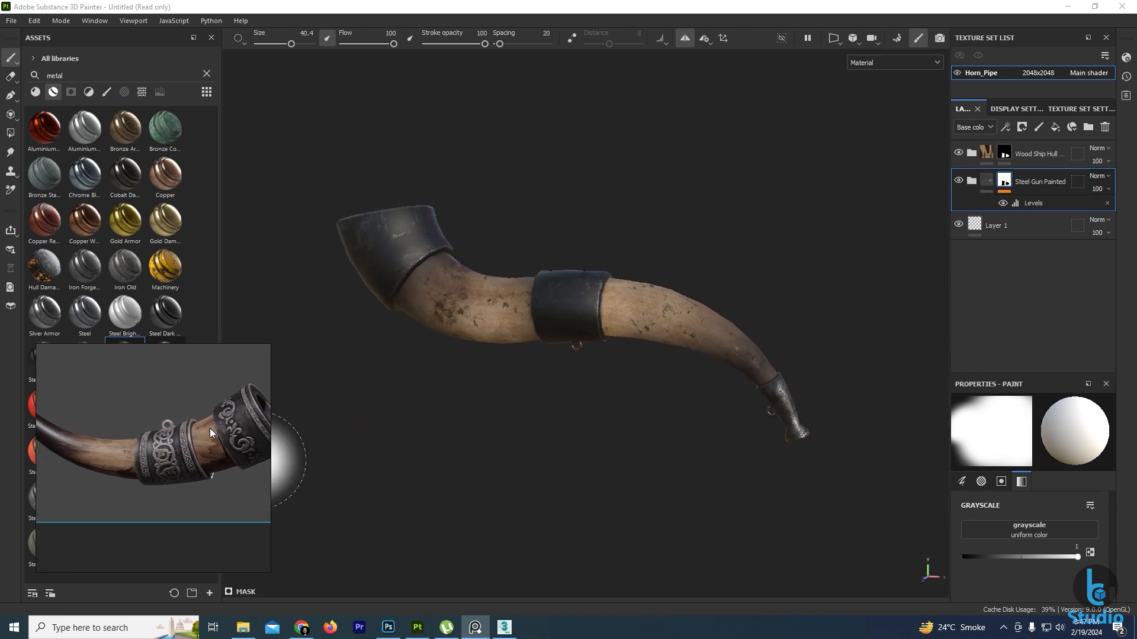
scroll(337, 359, up, 2)
alt+middle_drag(335, 296, 501, 378)
alt+drag(491, 371, 490, 381)
scroll(679, 382, up, 2)
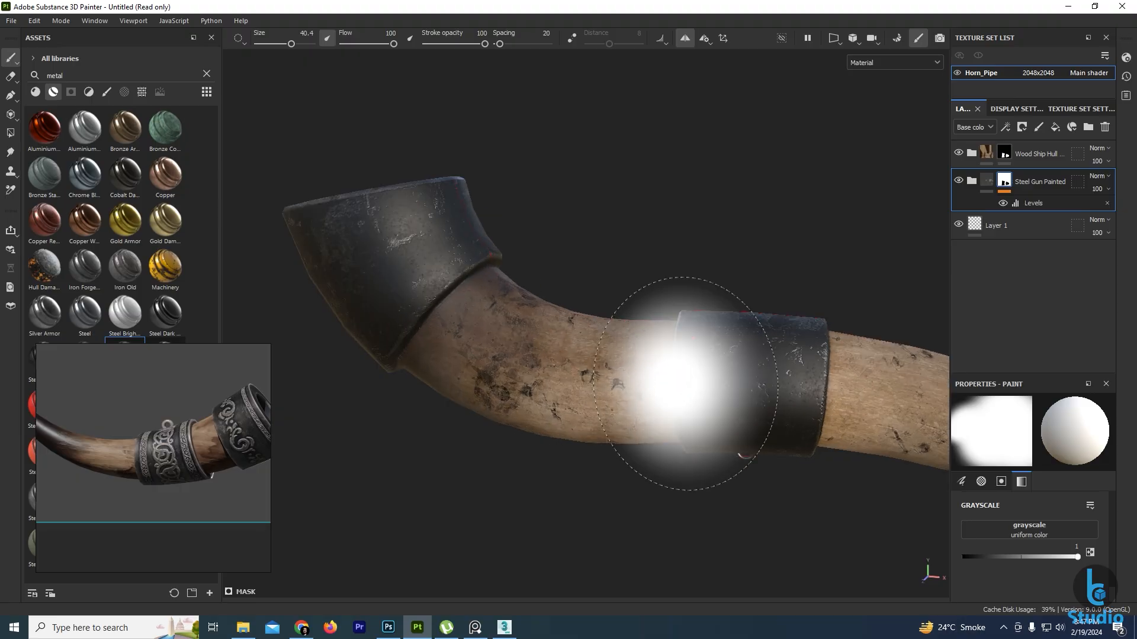
Reduce the brush size to 8.78 and examine the steel surface of the wide end cap up close.
ctrl+right_drag(680, 383, 673, 383)
key(bracketleft)
key(bracketleft)
key(bracketleft)
key(bracketleft)
key(bracketleft)
key(bracketleft)
key(bracketleft)
key(bracketleft)
key(bracketleft)
key(bracketleft)
scroll(395, 263, up, 2)
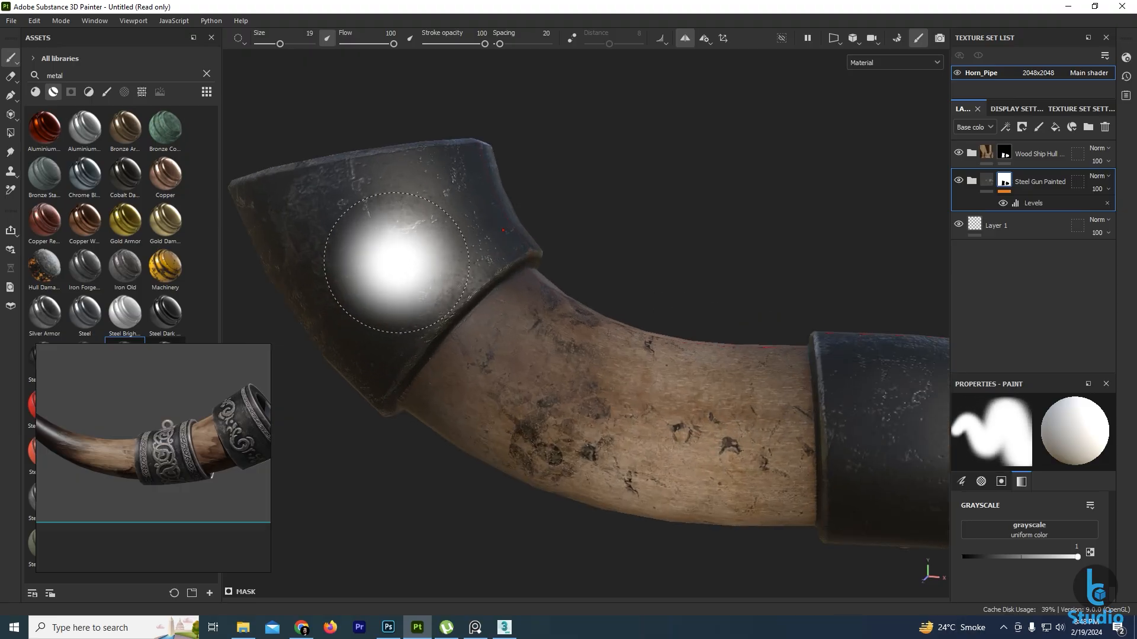
key(bracketleft)
key(bracketleft)
key(bracketleft)
key(bracketleft)
key(bracketleft)
key(bracketleft)
key(bracketleft)
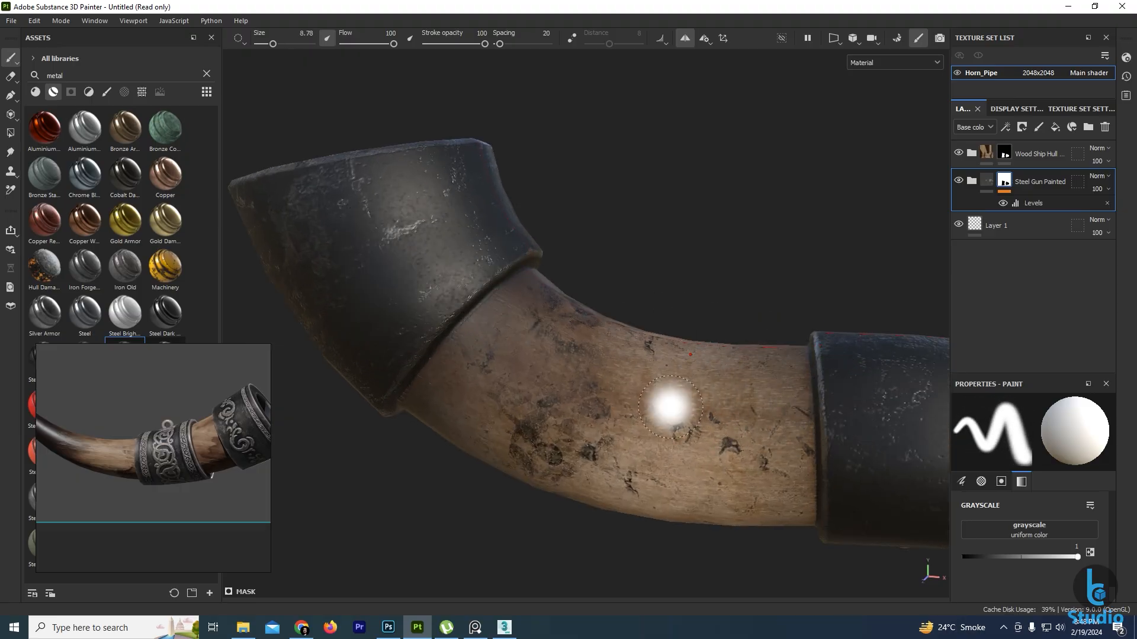
alt+middle_drag(425, 286, 481, 304)
scroll(482, 304, up, 2)
alt+middle_drag(430, 262, 471, 285)
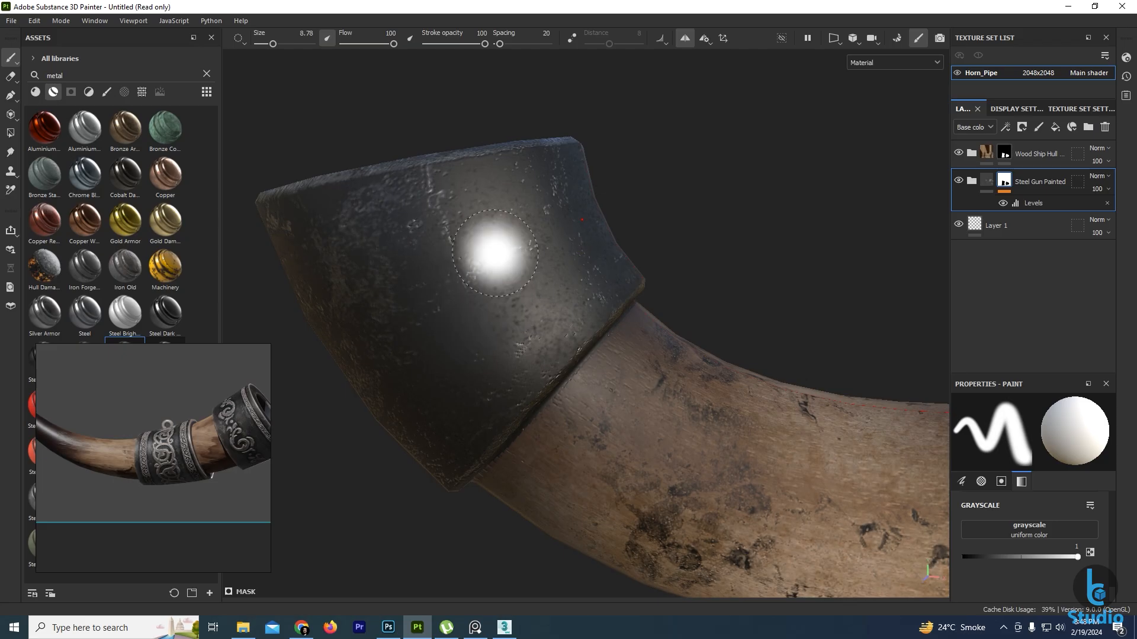
Open the Steel Gun Painted group, select the Scratches layer's fill and widen the side panels to go through its material parameters.
click(971, 181)
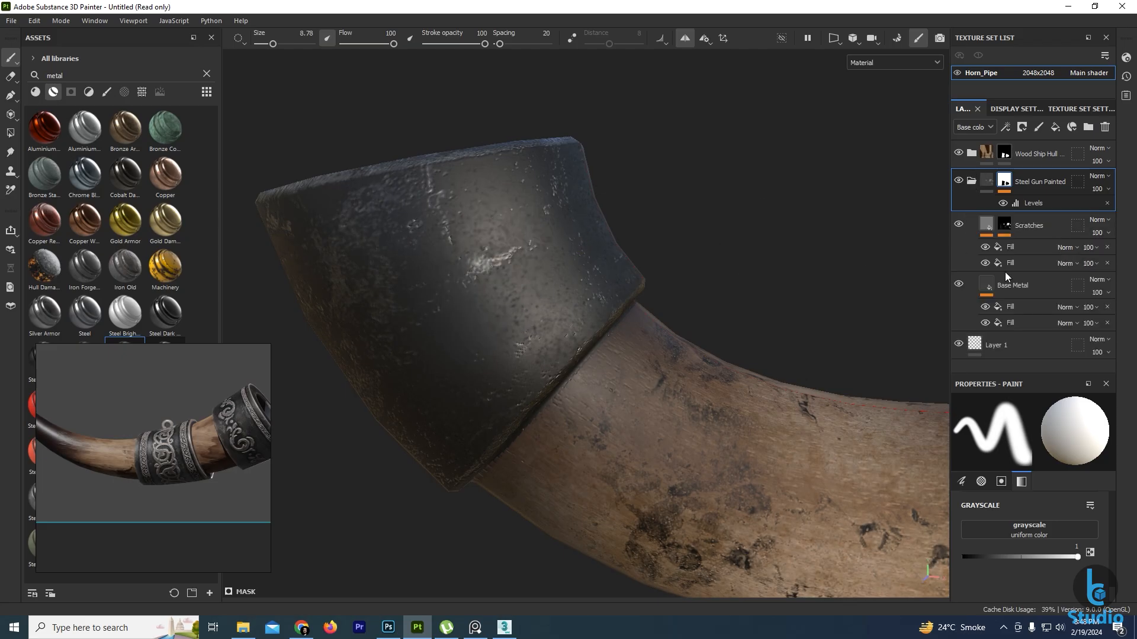
click(969, 226)
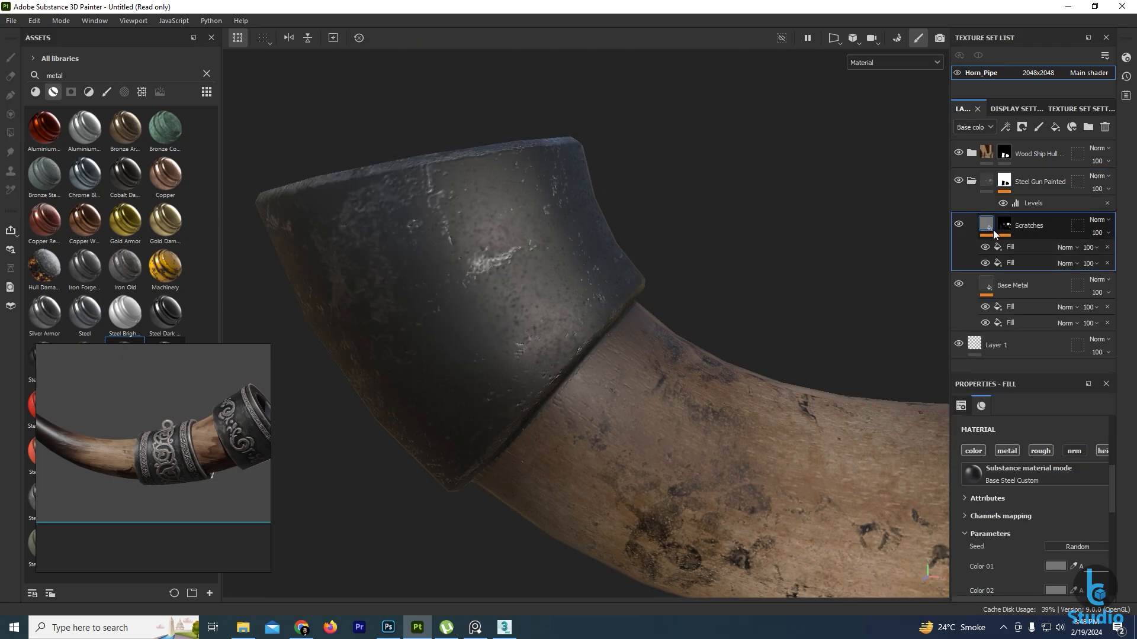
scroll(1062, 488, down, 10)
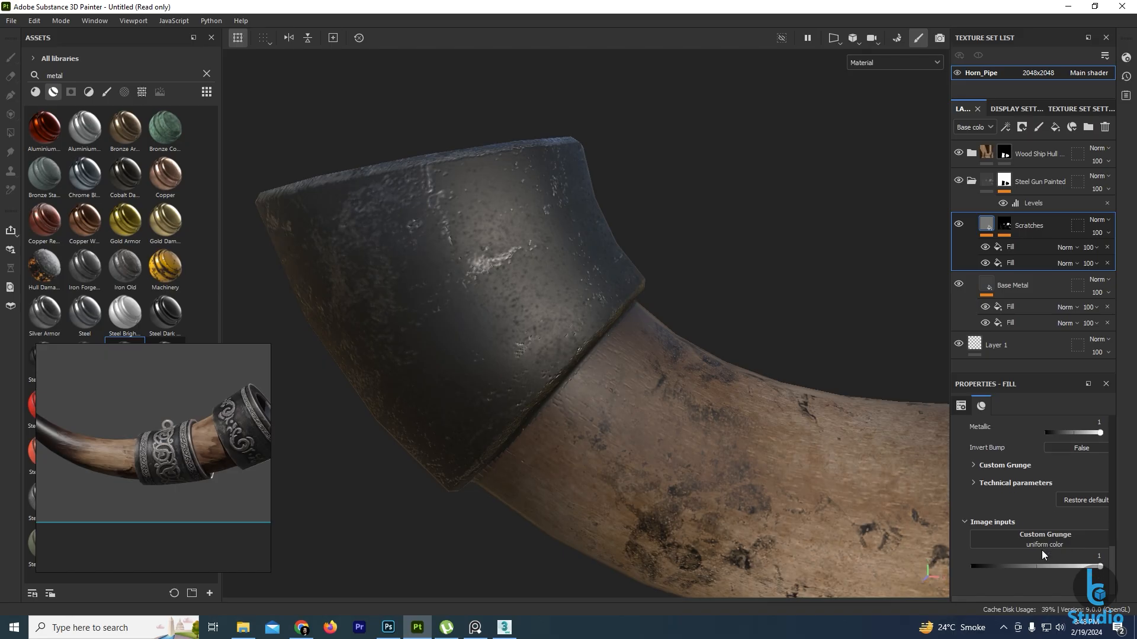
scroll(1007, 599, right, 2)
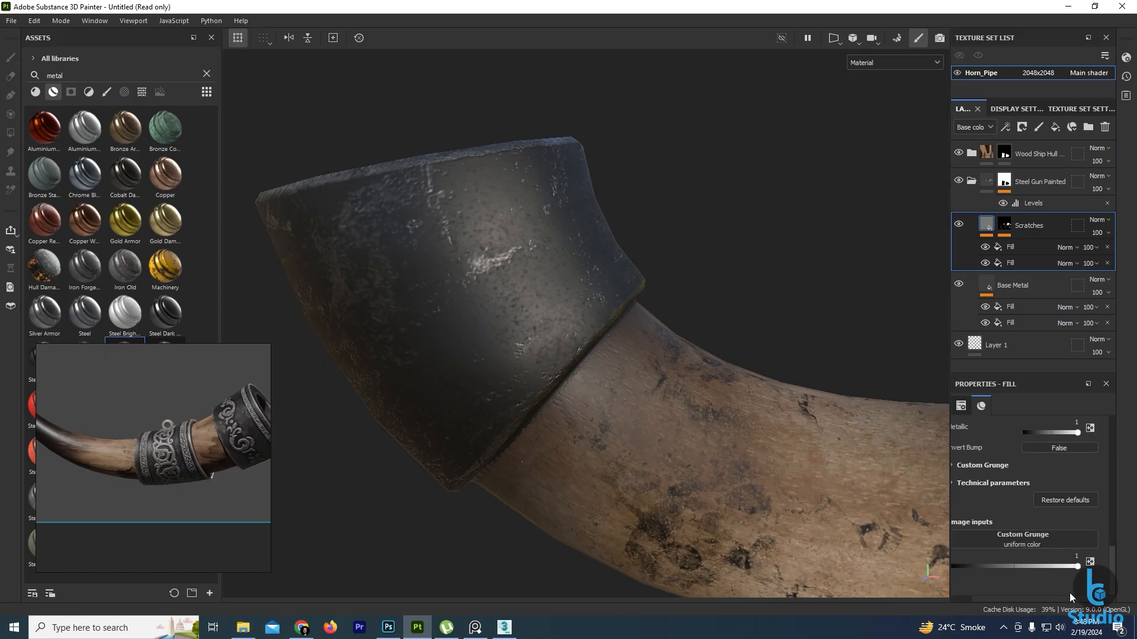
scroll(1064, 532, up, 5)
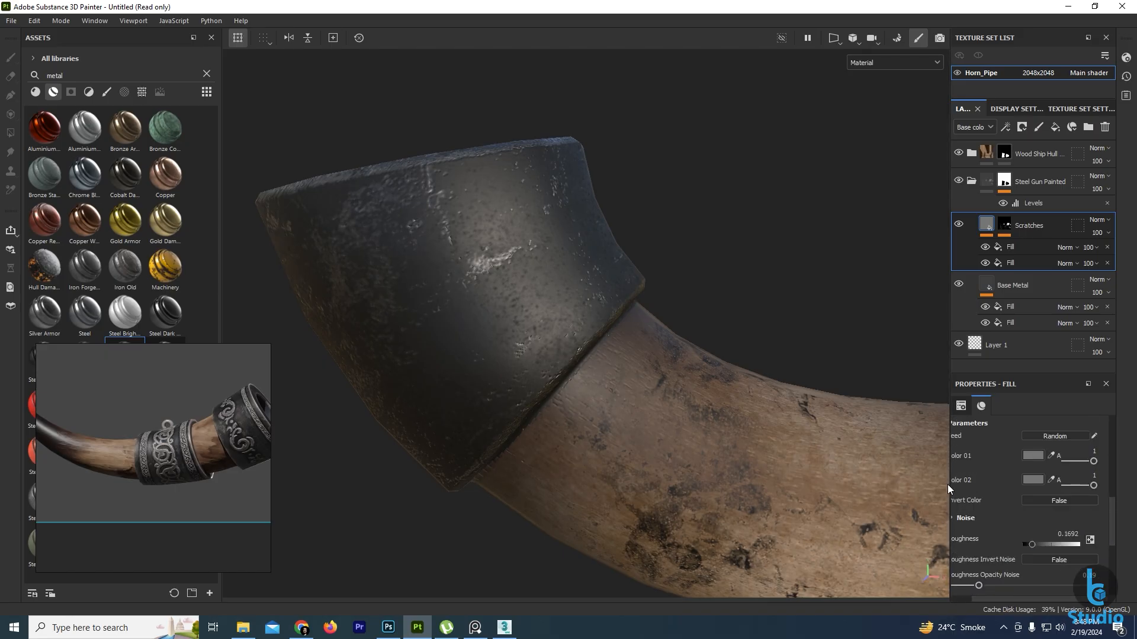
drag(948, 484, 932, 485)
scroll(964, 499, down, 3)
scroll(964, 499, down, 2)
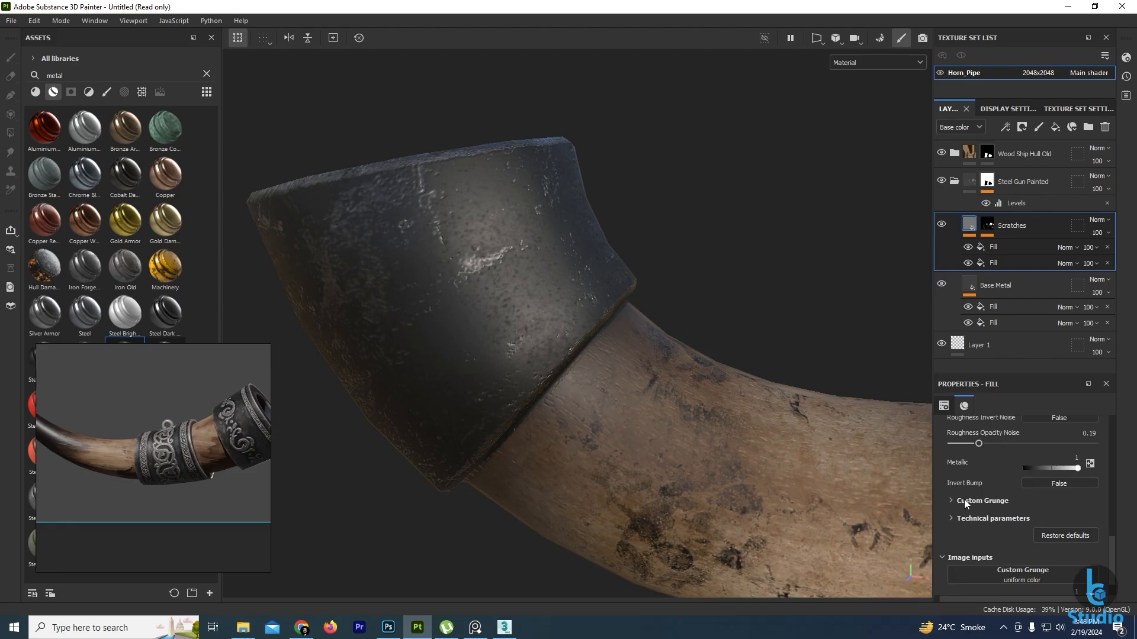
Lower the Height Range in the Scratches layer's technical parameters and toggle the layer's visibility to compare its effect on the cap.
click(950, 520)
scroll(965, 515, down, 3)
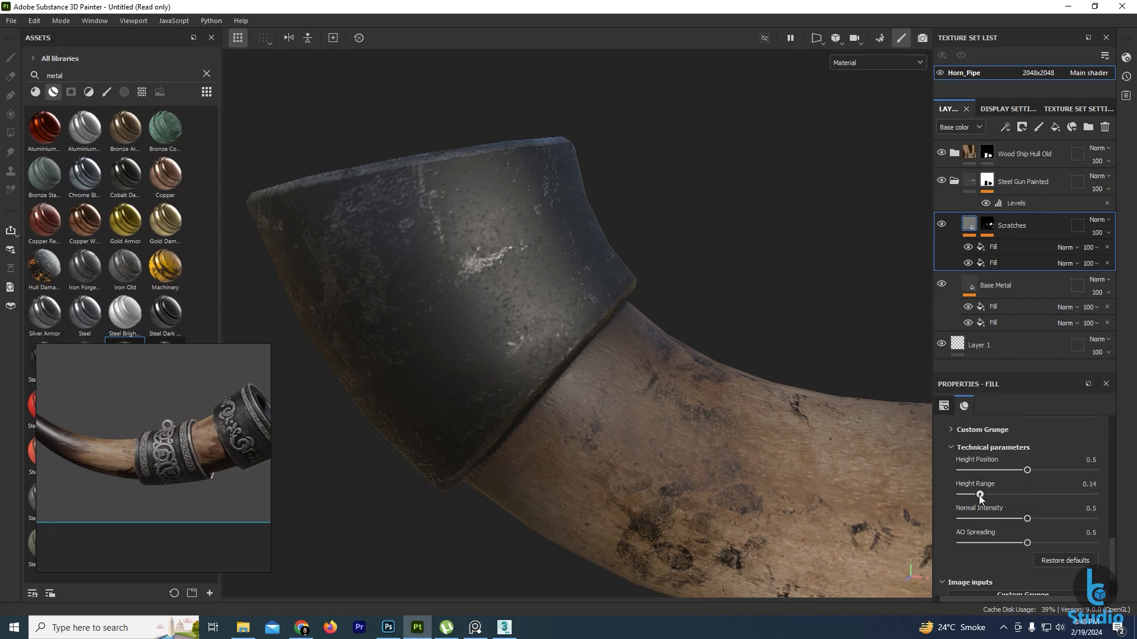
drag(971, 495, 964, 495)
scroll(967, 477, up, 3)
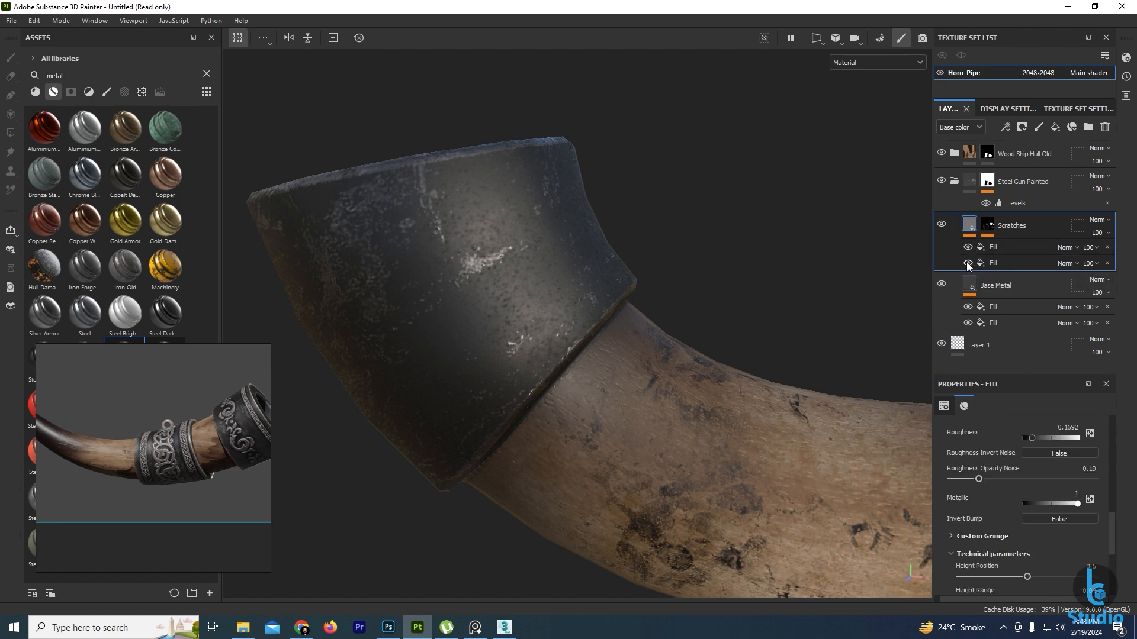
click(941, 225)
click(941, 225)
alt+drag(524, 402, 478, 343)
Toggle the two Fill effects of the Base Metal layer to compare them, and leave the lower one hidden.
click(976, 313)
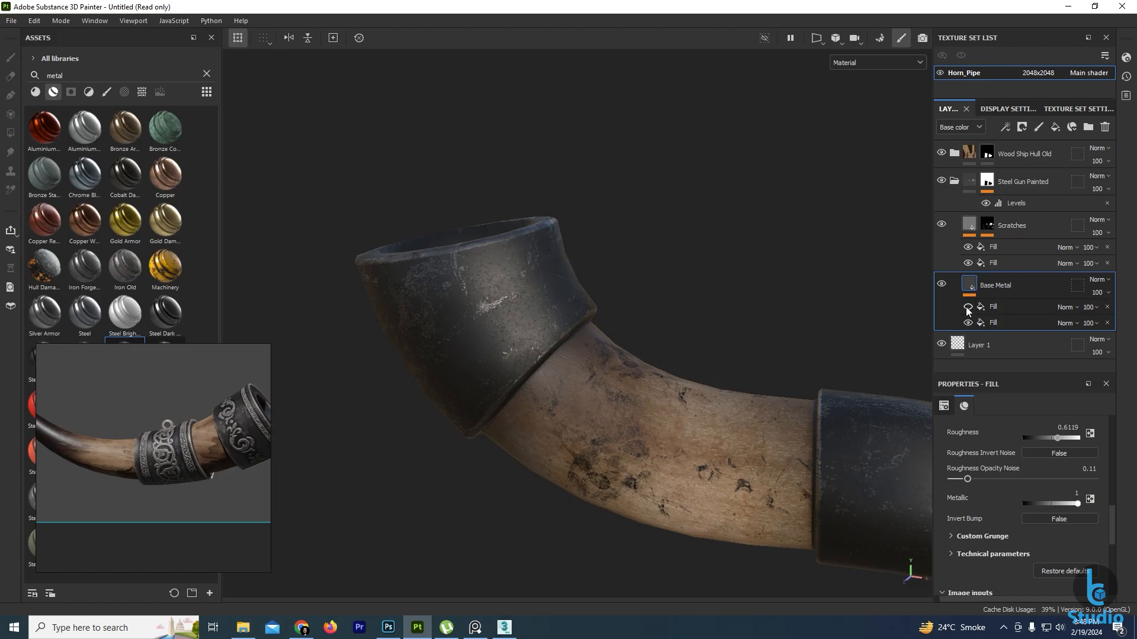
click(968, 307)
click(967, 308)
click(967, 307)
click(968, 307)
click(967, 324)
click(966, 324)
scroll(404, 342, up, 3)
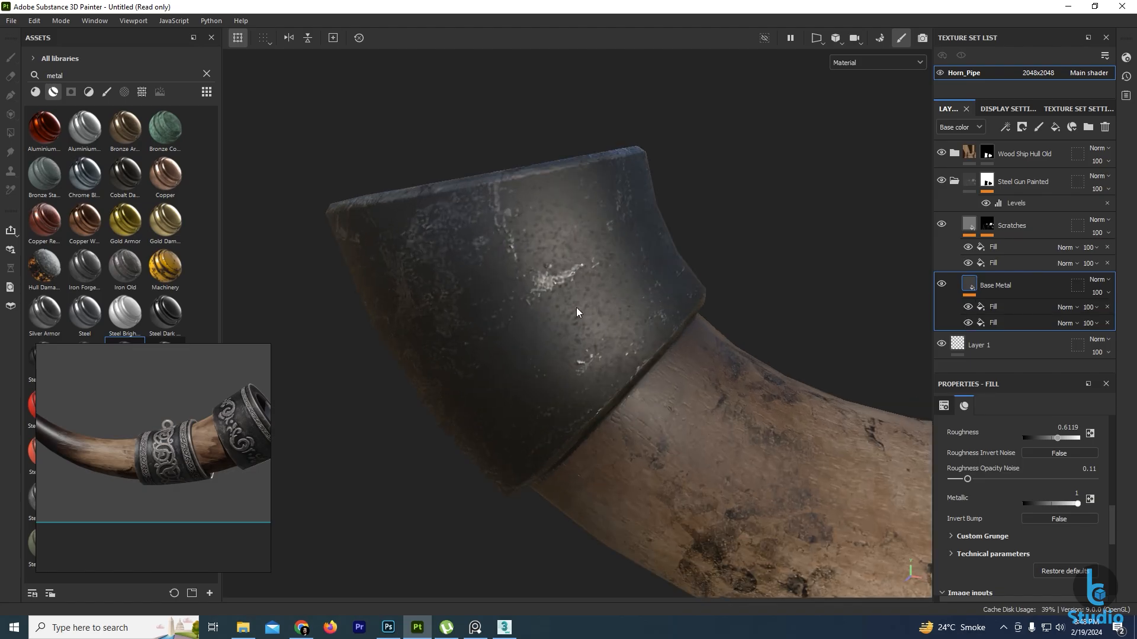
click(968, 323)
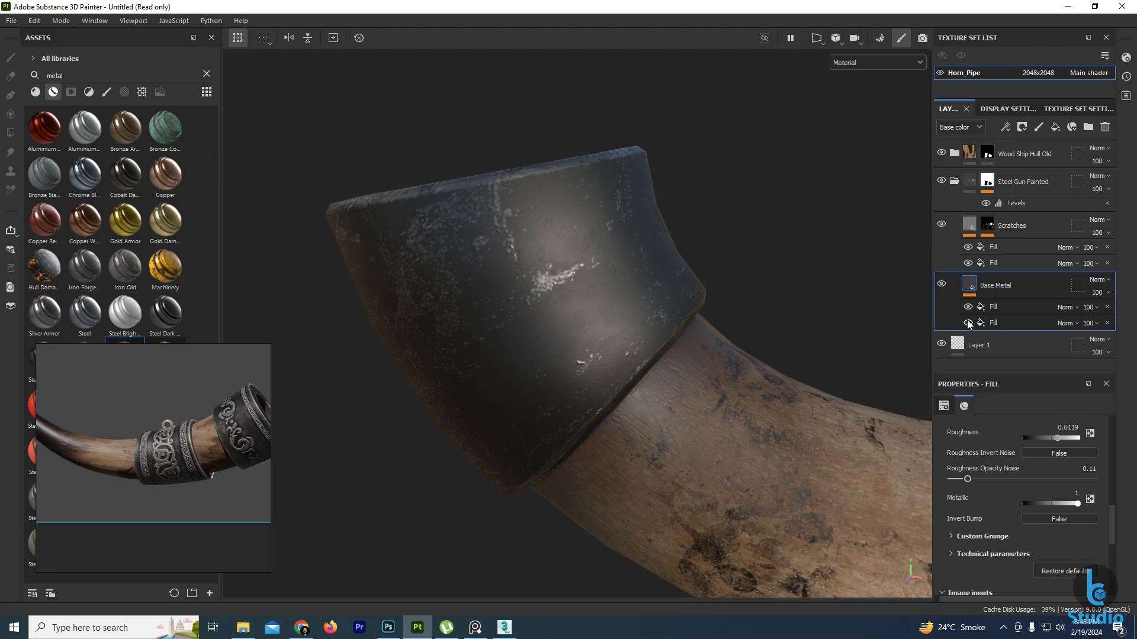
Examine the whole horn from several angles against the reference image, moving the reference out over the viewport.
scroll(545, 391, down, 5)
alt+middle_drag(734, 409, 602, 367)
alt+drag(601, 368, 628, 424)
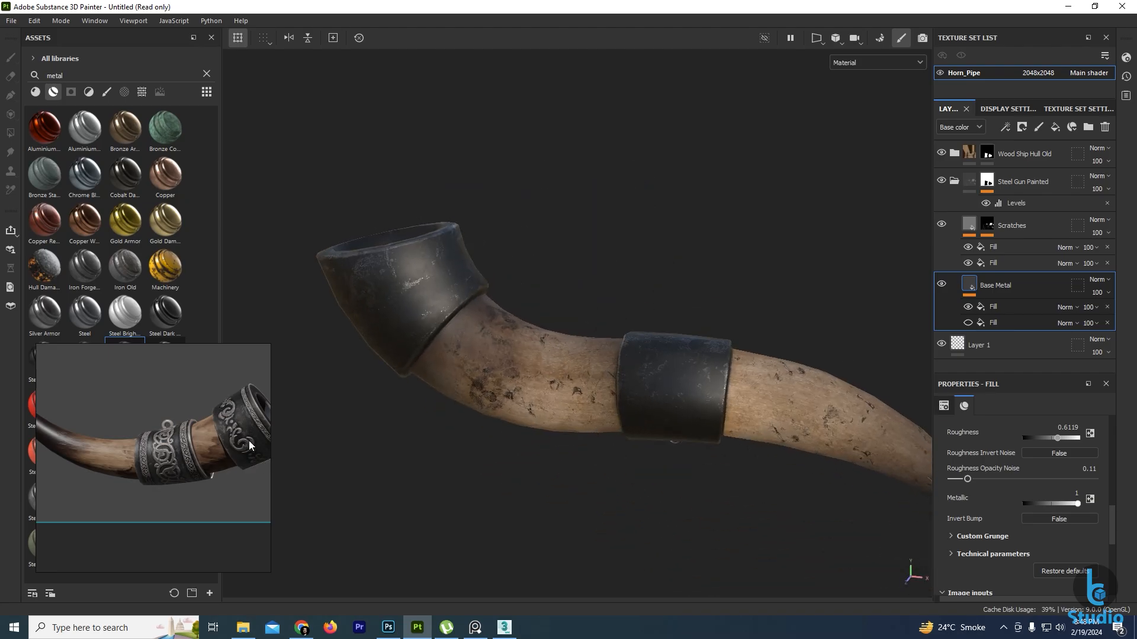
alt+middle_drag(472, 348, 472, 355)
key(F1)
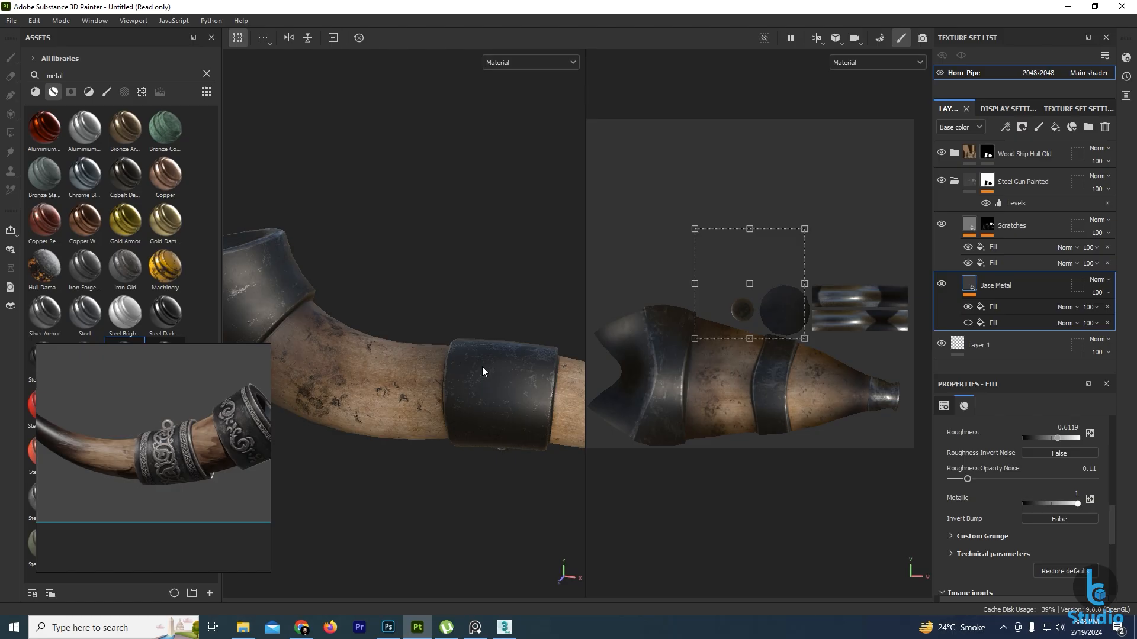
key(F2)
alt+drag(621, 366, 611, 320)
alt+middle_drag(578, 323, 595, 318)
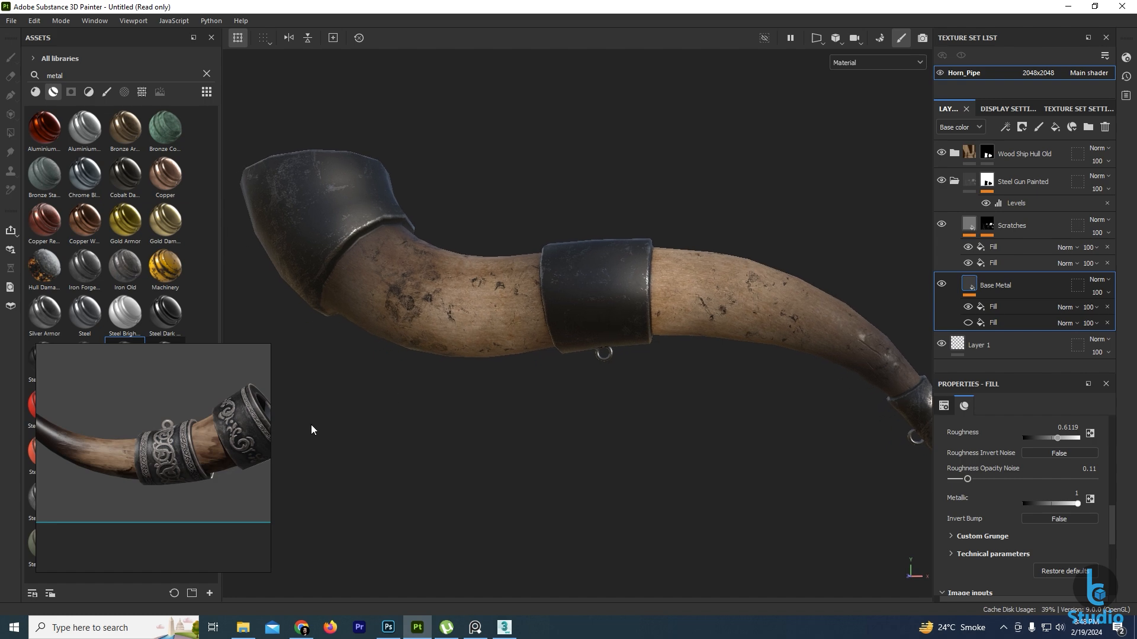
right_drag(161, 438, 351, 462)
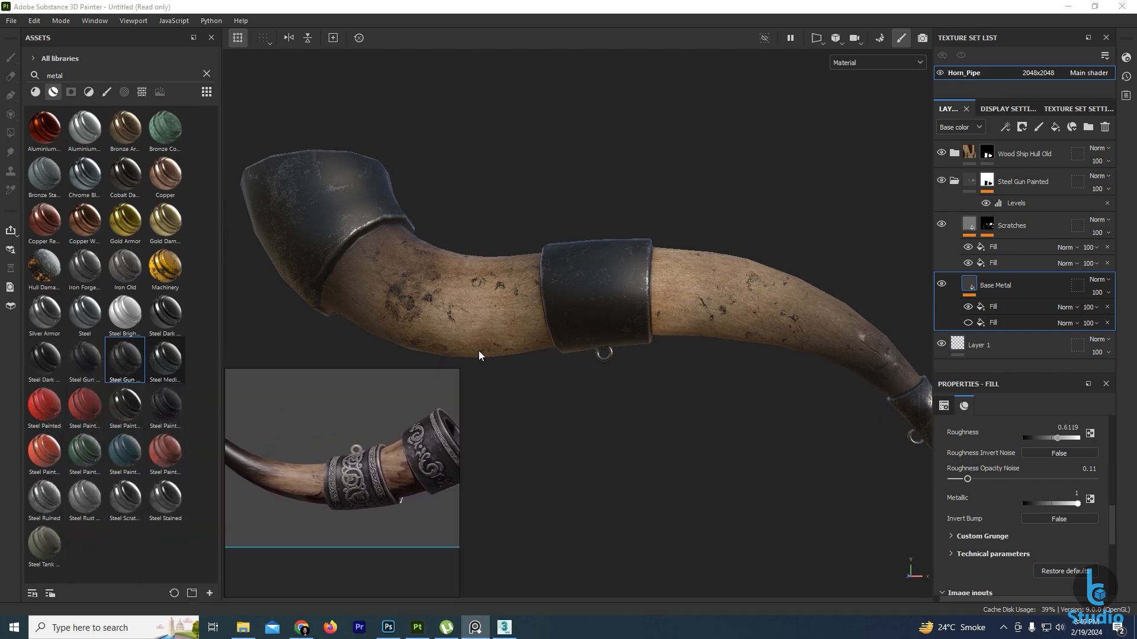
alt+middle_drag(479, 351, 484, 325)
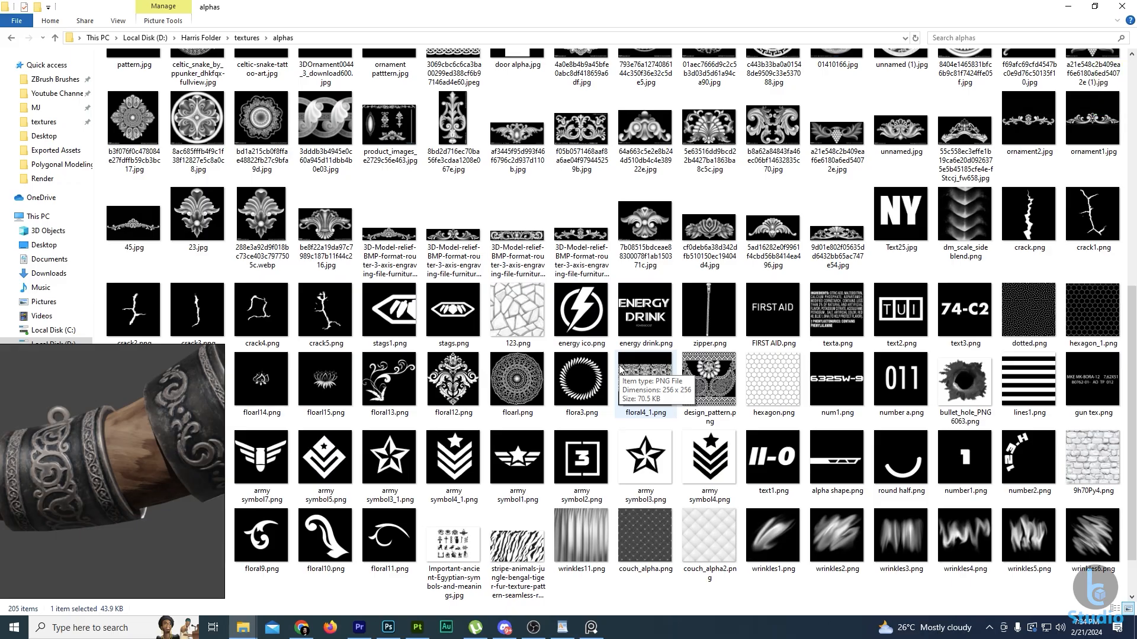
Select viking2.jpg, old pattern.jpg and viking1.jpg in the alphas folder and bring them into Substance 3D Painter's assets.
scroll(620, 368, up, 8)
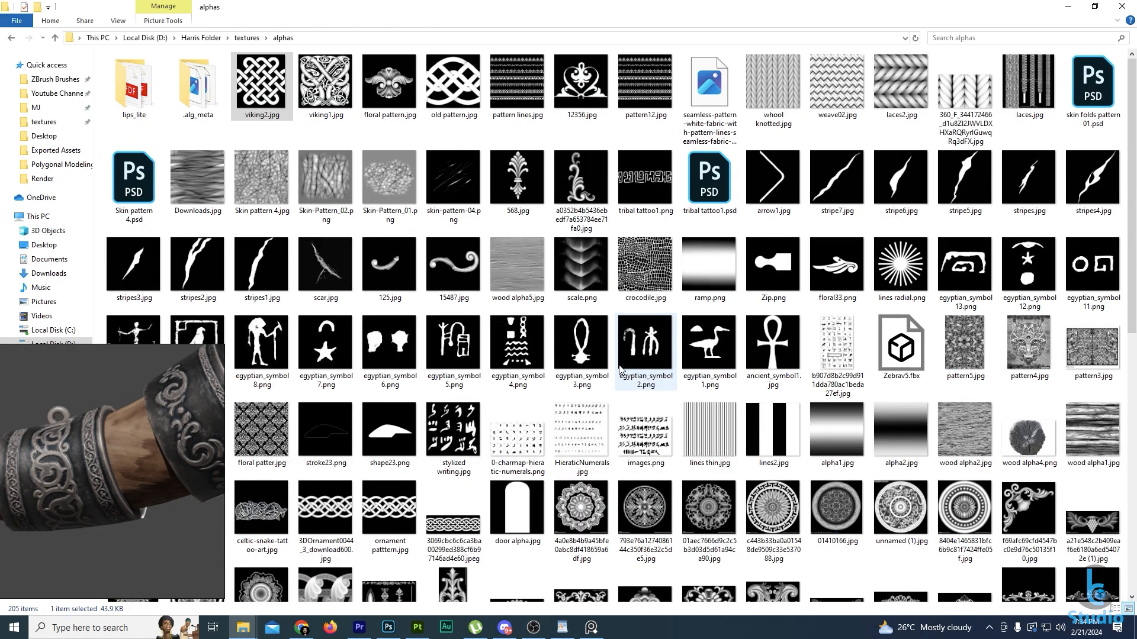
ctrl+click(453, 89)
ctrl+click(325, 88)
mouse_move(269, 98)
mouse_down()
mouse_move(395, 345)
mouse_move(417, 627)
mouse_move(138, 208)
mouse_up()
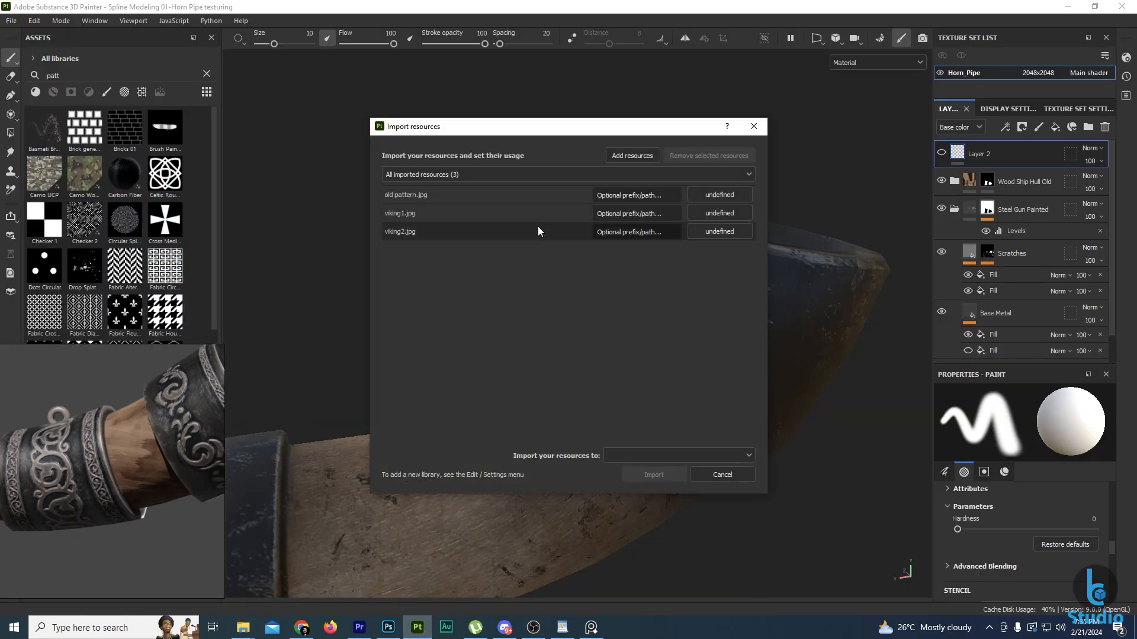
Import the three pattern images as alphas into the project 'Spline Modeling 01-Horn Pipe texturing'.
click(452, 196)
shift+click(539, 230)
click(743, 201)
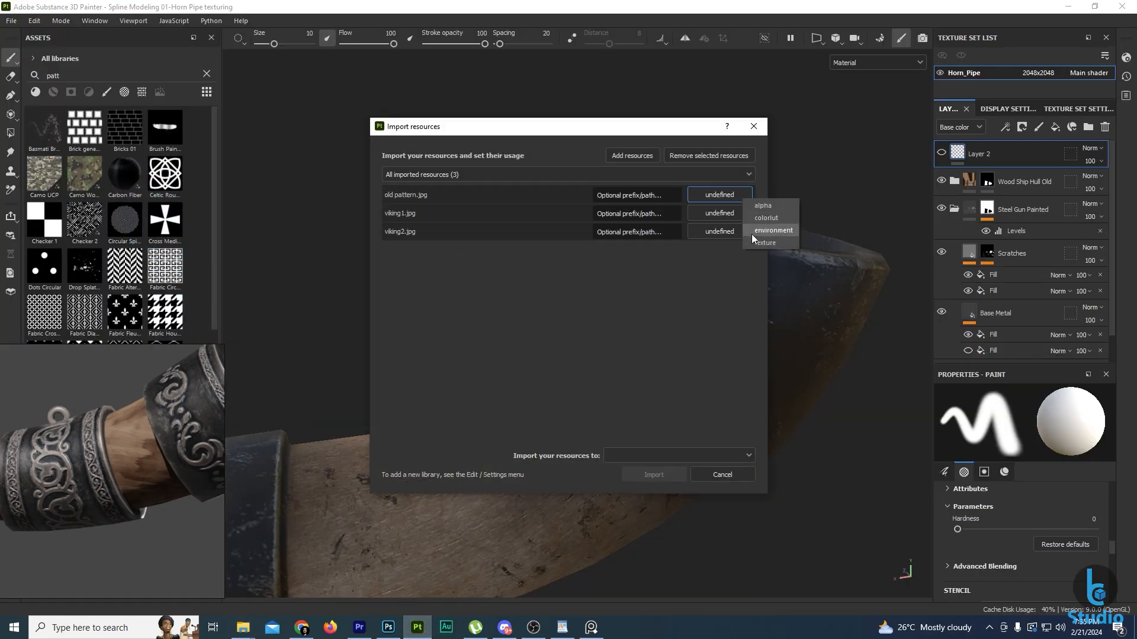
click(760, 211)
click(747, 454)
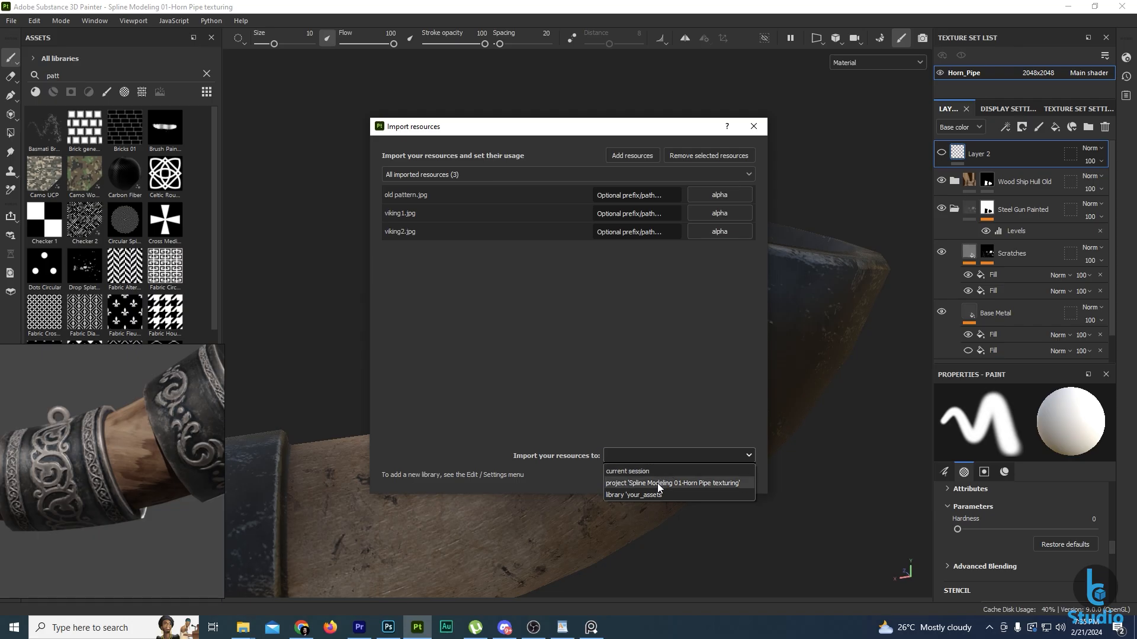
click(657, 484)
click(654, 474)
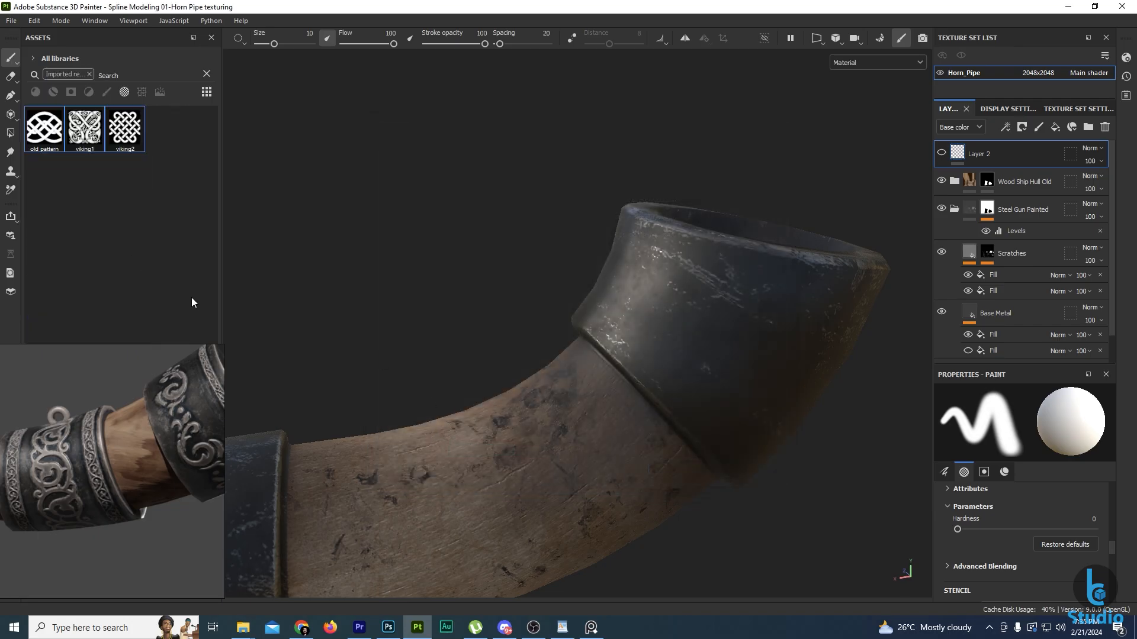
Frame the wide end's ornament in the reference image, then add a new fill layer above Layer 2 with a black mask.
scroll(184, 421, down, 3)
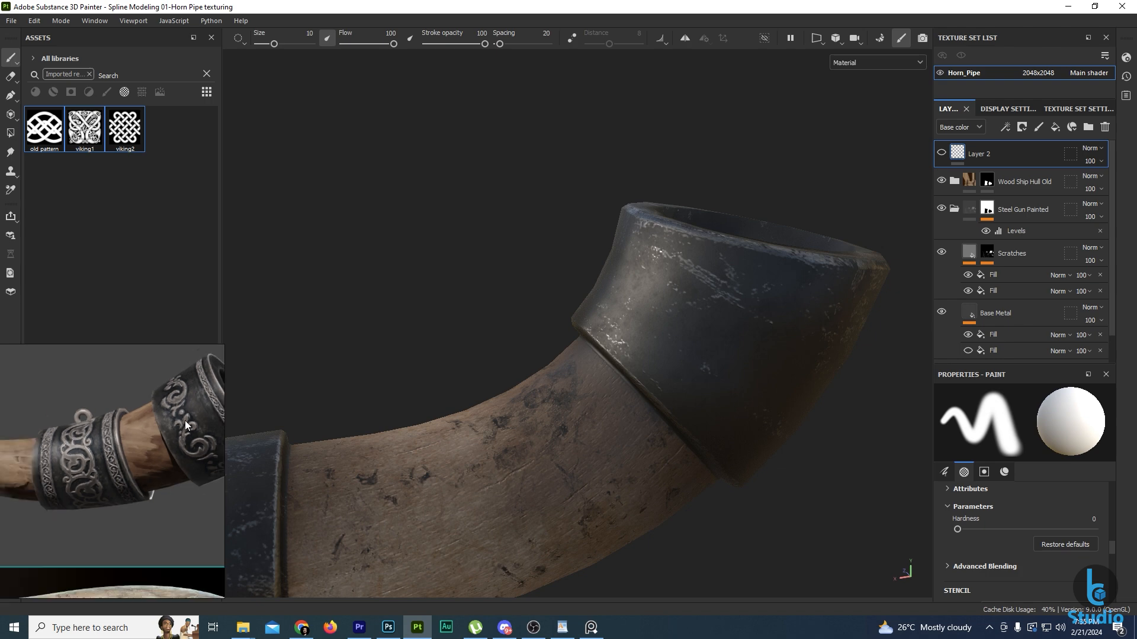
middle_drag(184, 421, 135, 421)
scroll(141, 396, up, 4)
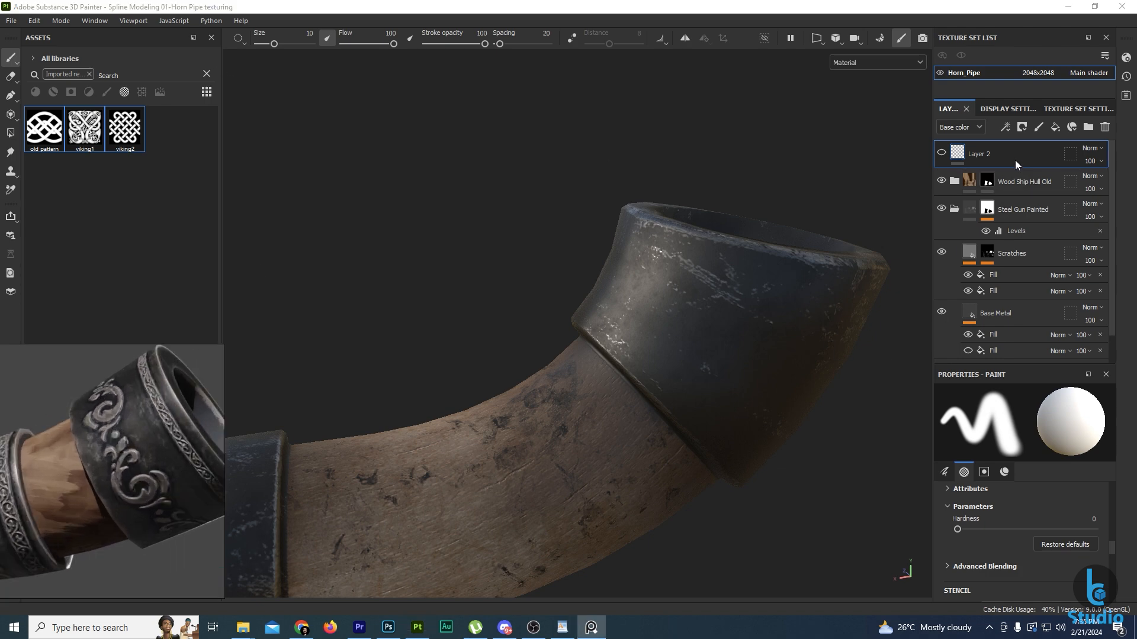
click(1055, 127)
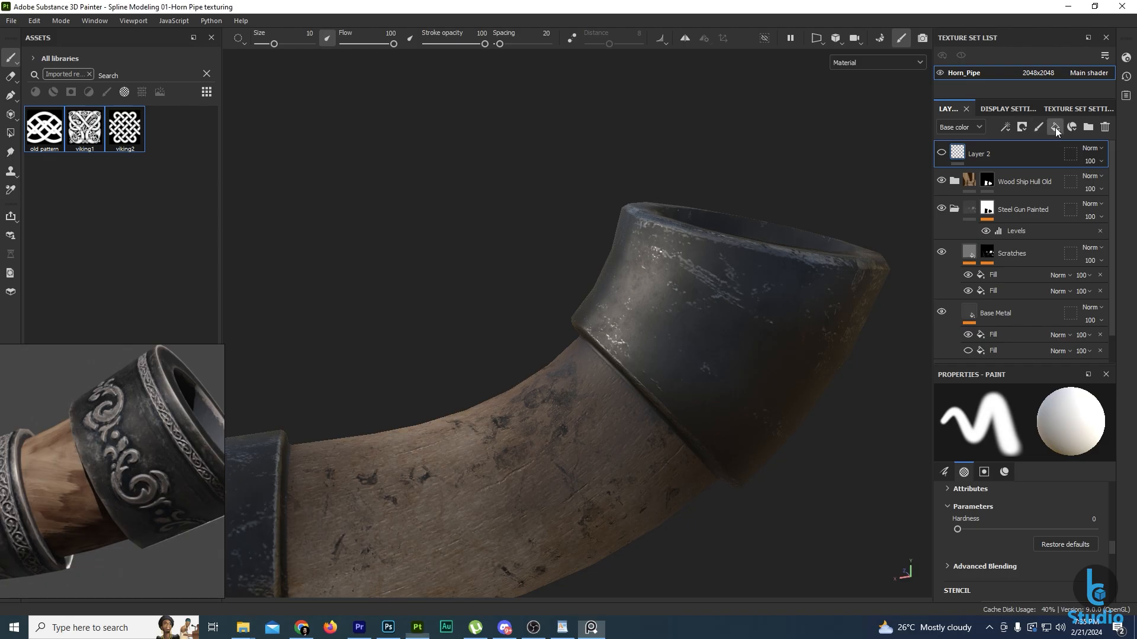
right_click(984, 158)
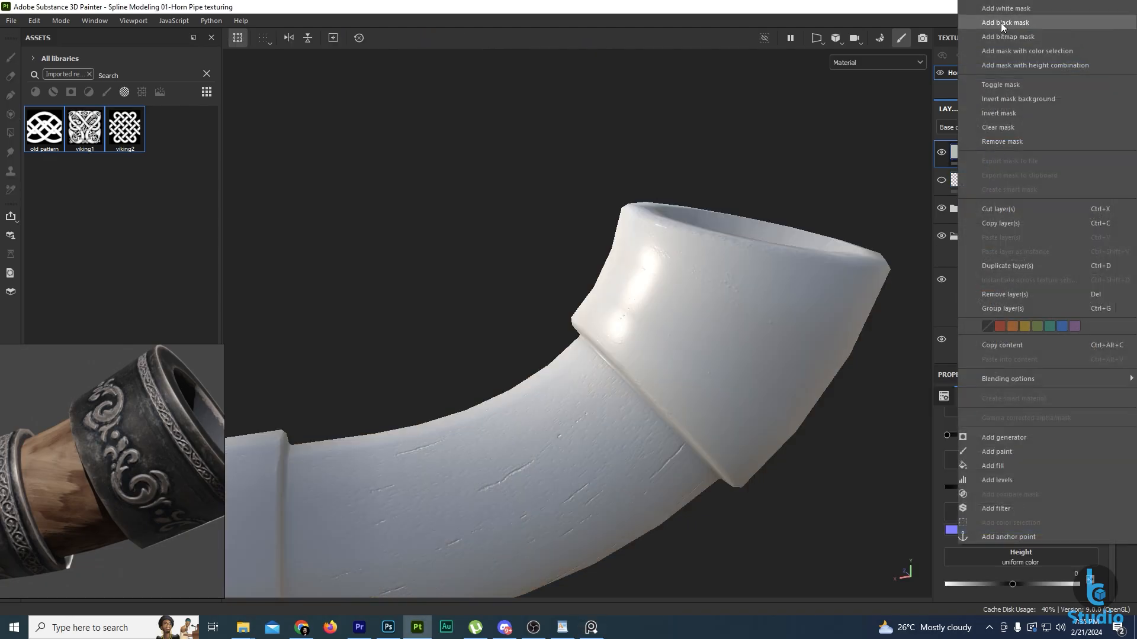
click(1001, 23)
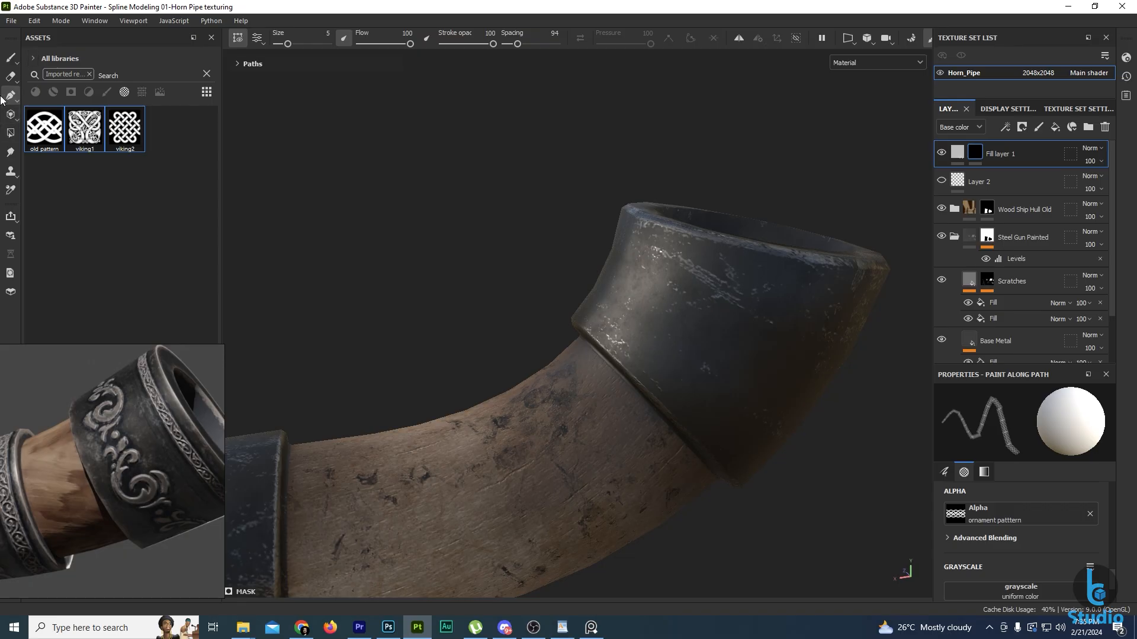
Try painting a short path with the ornament pattern alpha just below the rim of the wide end cap.
scroll(710, 278, up, 2)
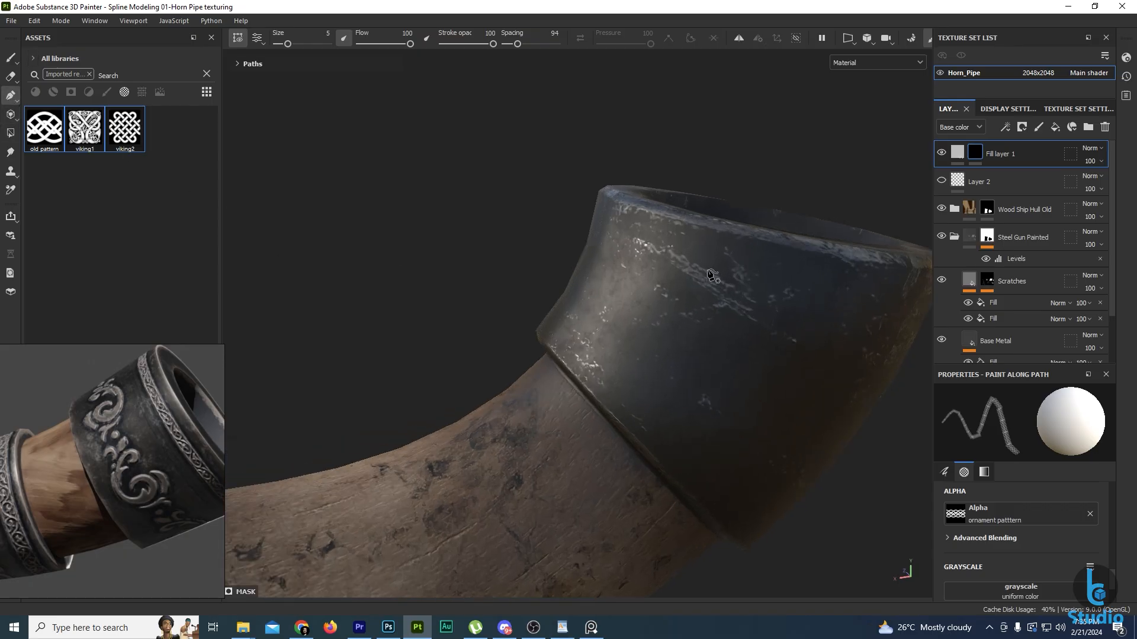
scroll(698, 308, up, 1)
middle_drag(752, 306, 599, 276)
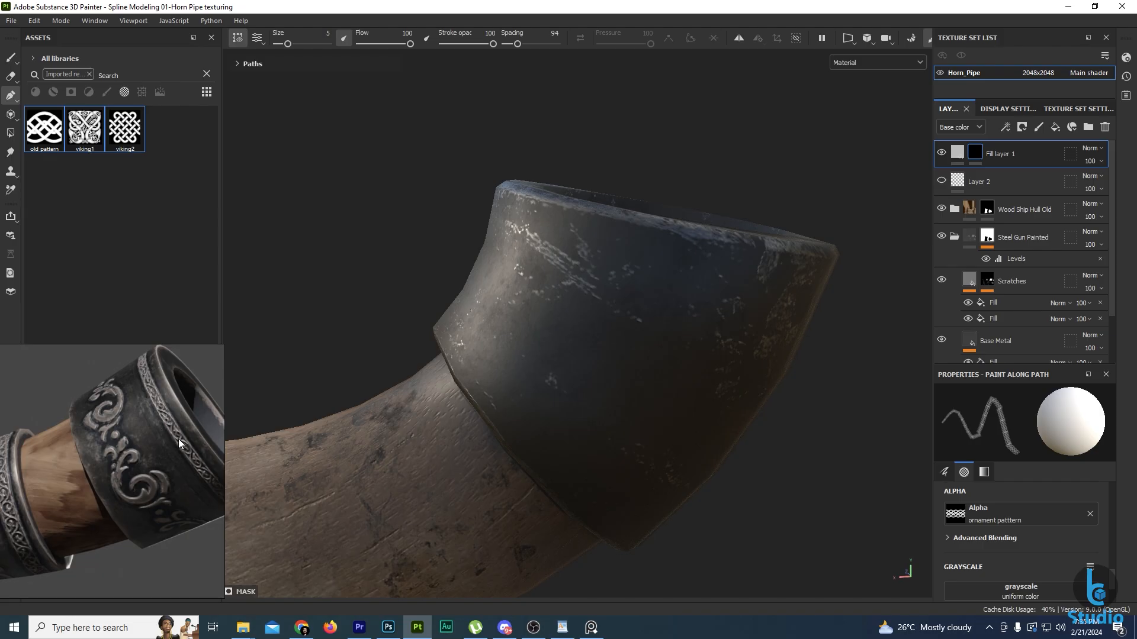
click(545, 218)
click(614, 235)
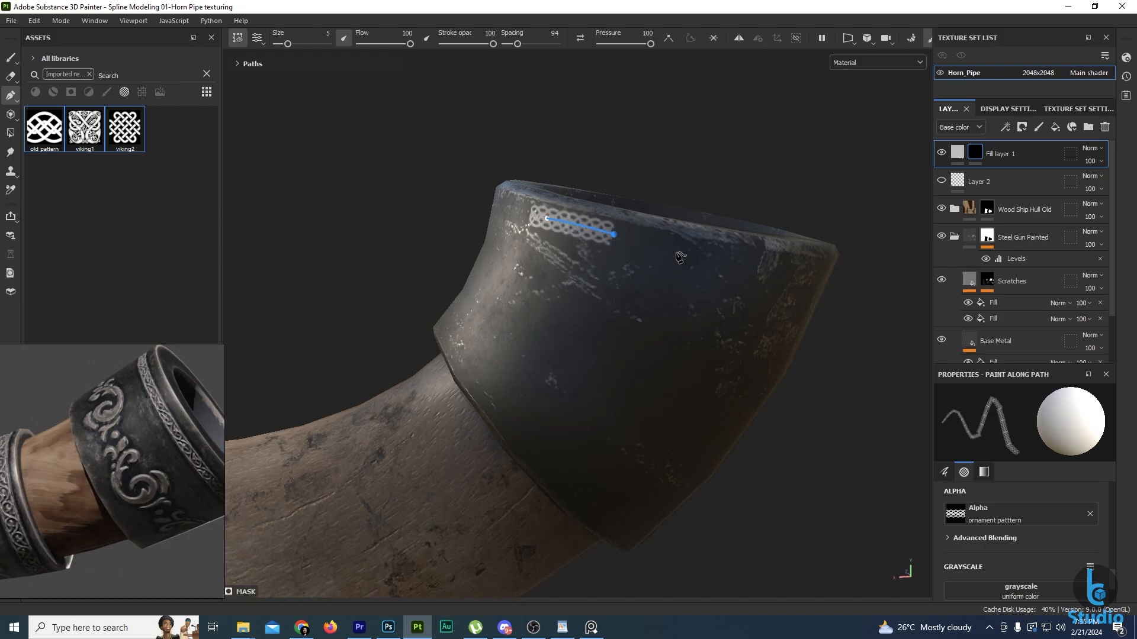
key(ctrl+z)
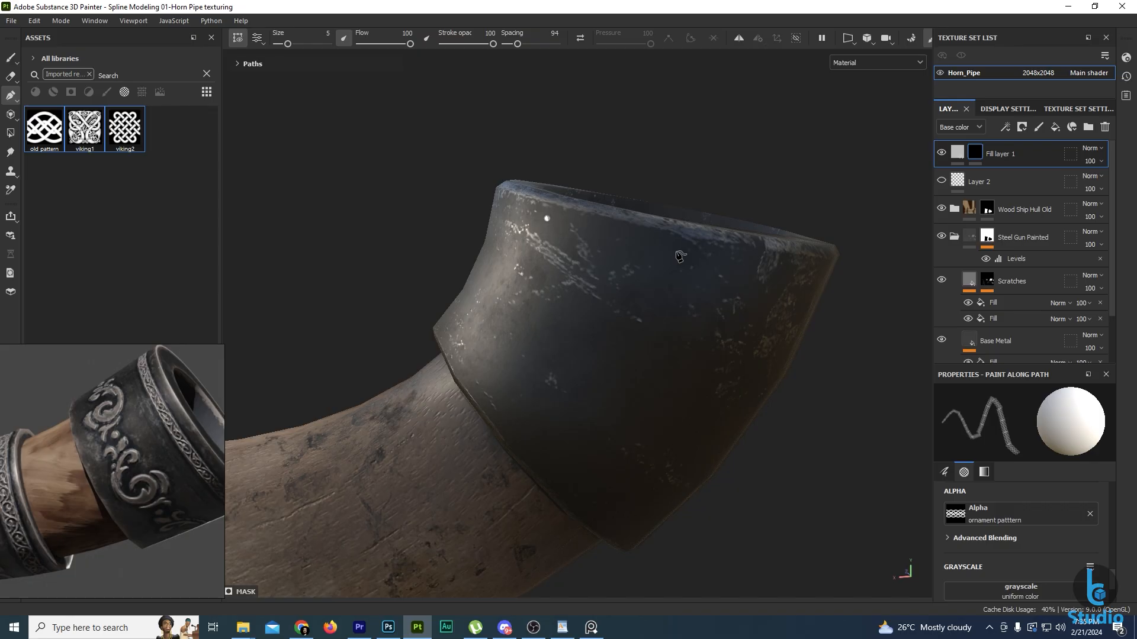
Undo the leftover path point and clear the ornament pattern alpha from the path brush.
click(1090, 514)
key(ctrl)
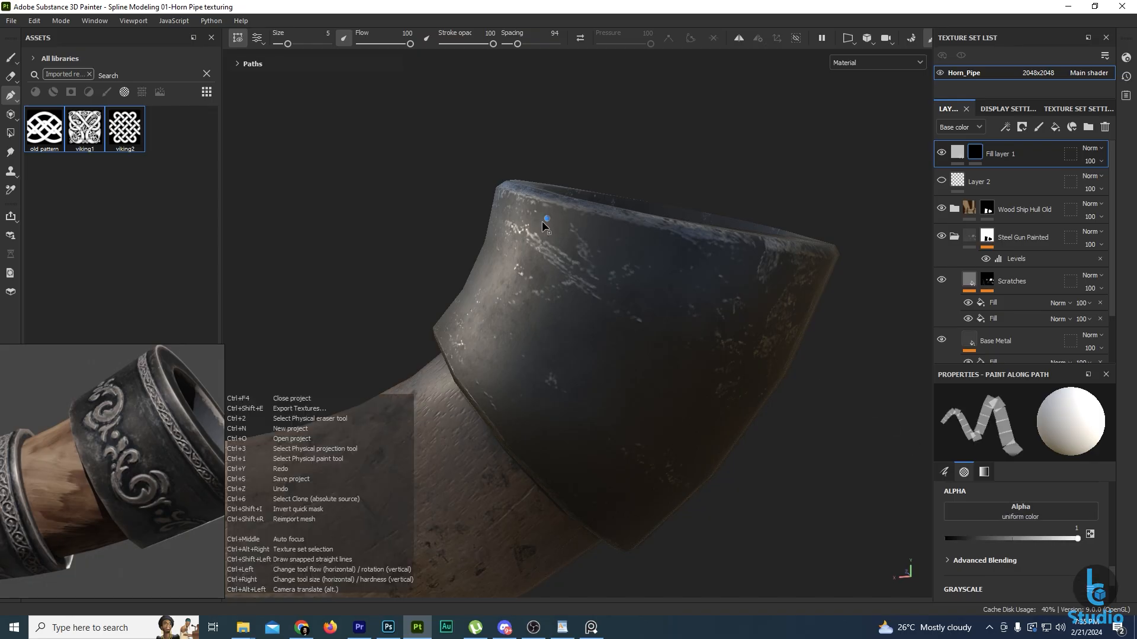
key(ctrl+z)
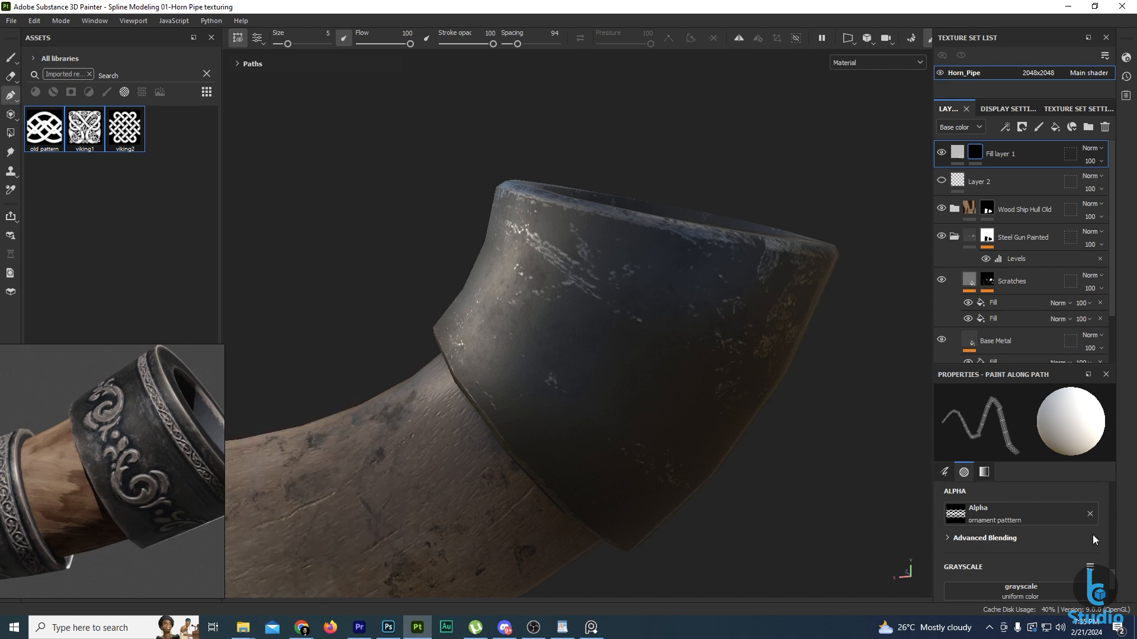
click(1094, 514)
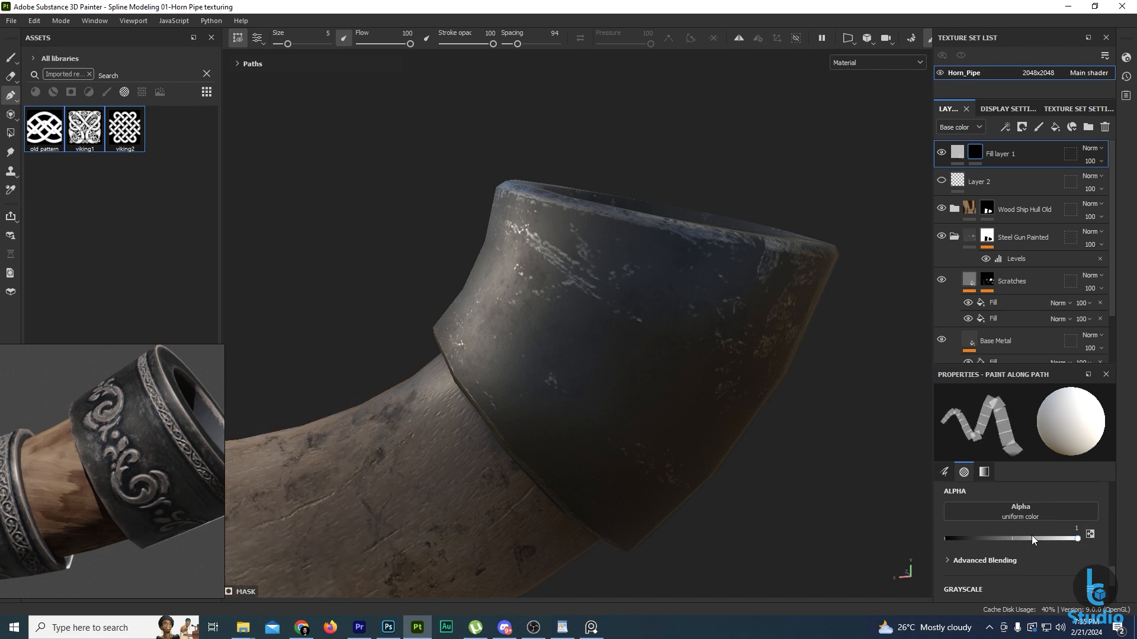
Try a plain path with the uniform alpha down the side of the wide end cap and undo its last points.
scroll(1031, 535, up, 3)
click(596, 275)
click(650, 360)
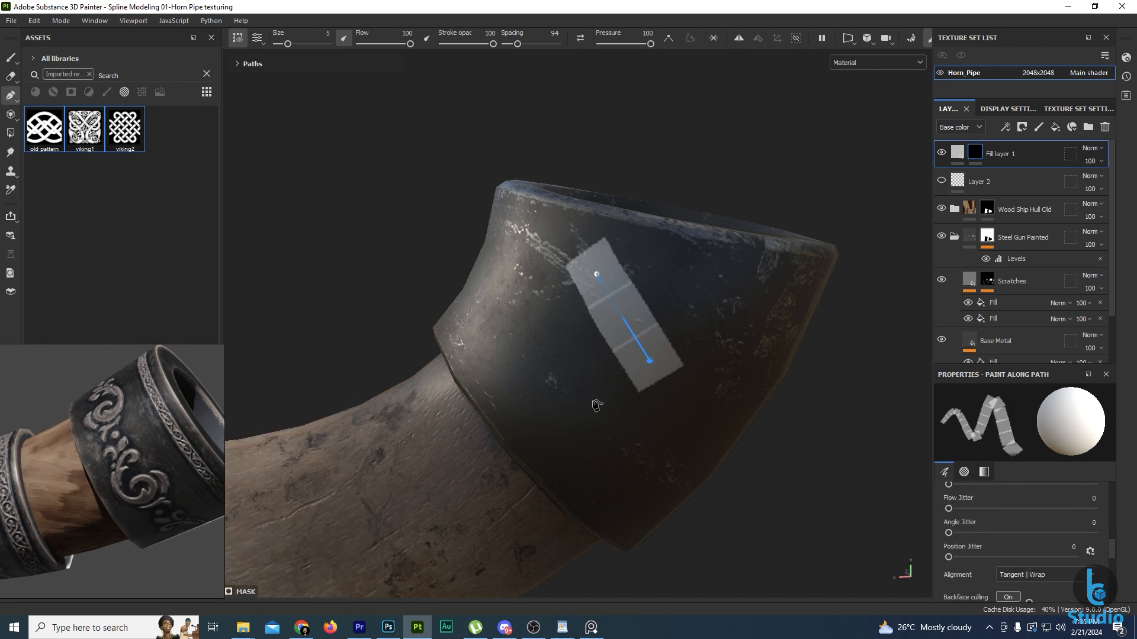
click(589, 405)
key(ctrl+z)
key(ctrl+z)
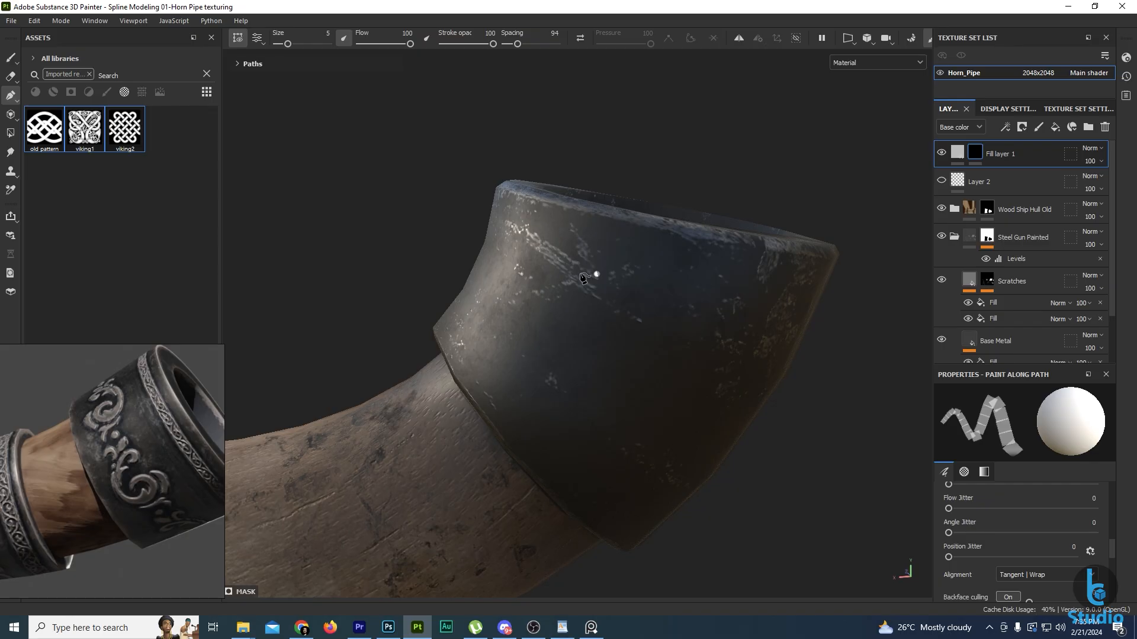
Set the path brush's alpha to the soft round Shape.
scroll(979, 566, up, 3)
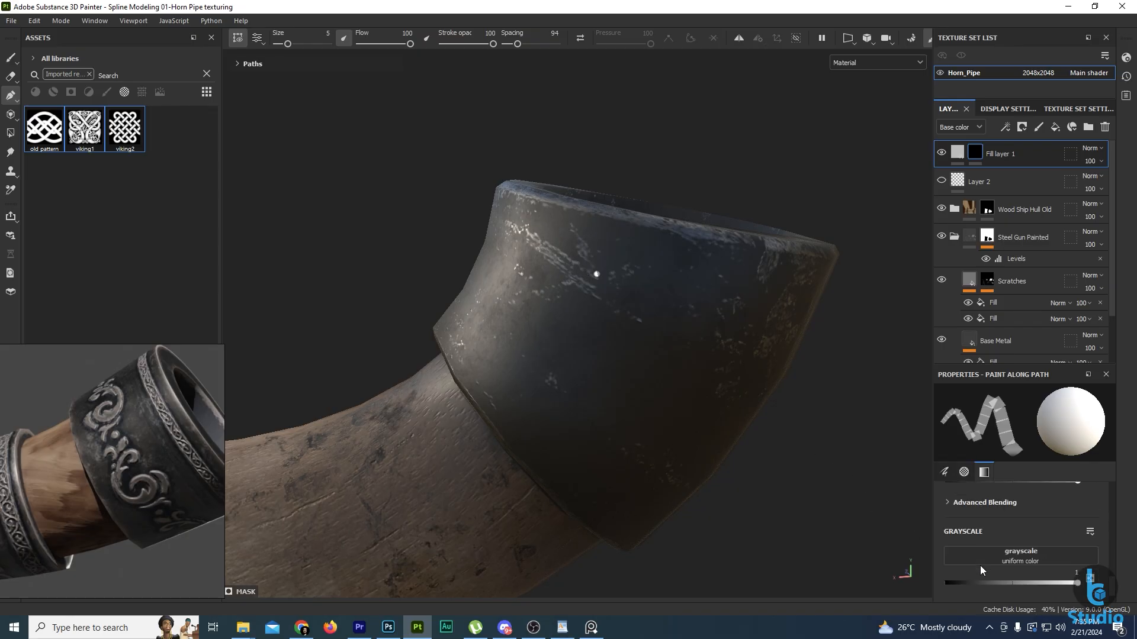
scroll(979, 566, down, 5)
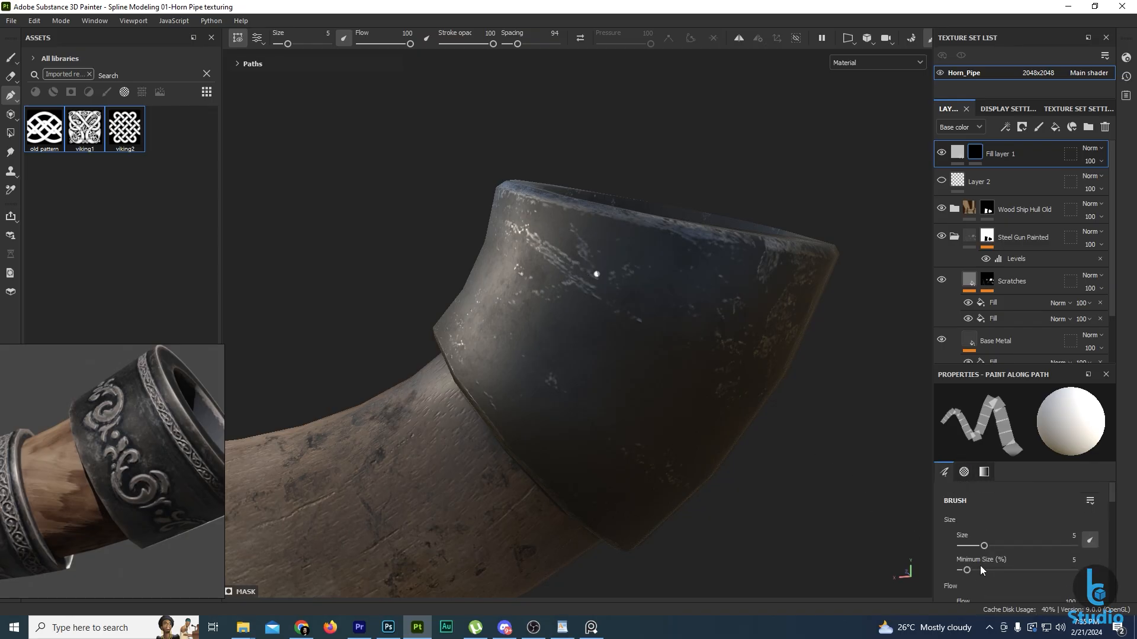
scroll(979, 566, down, 1)
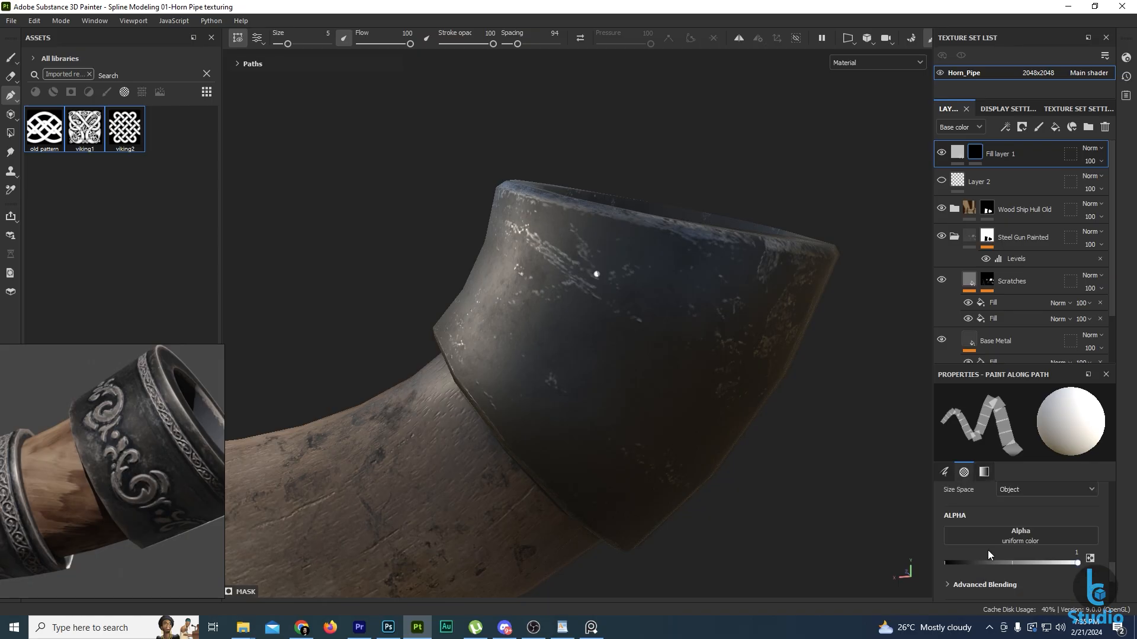
click(995, 539)
key(ctrl+a)
text(shpae)
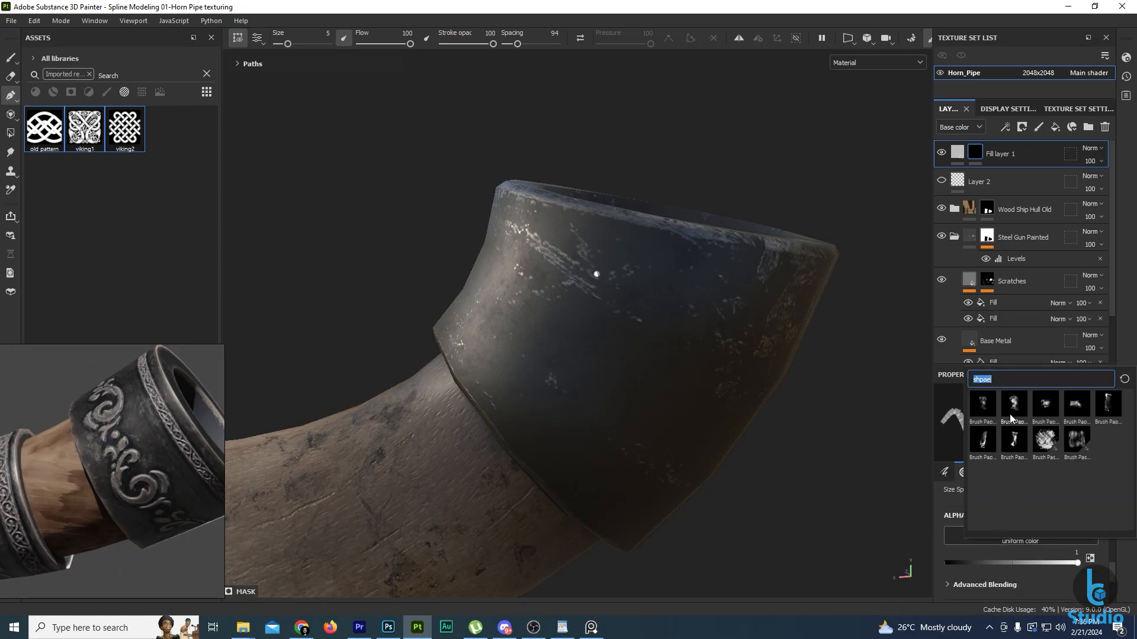
text(shape)
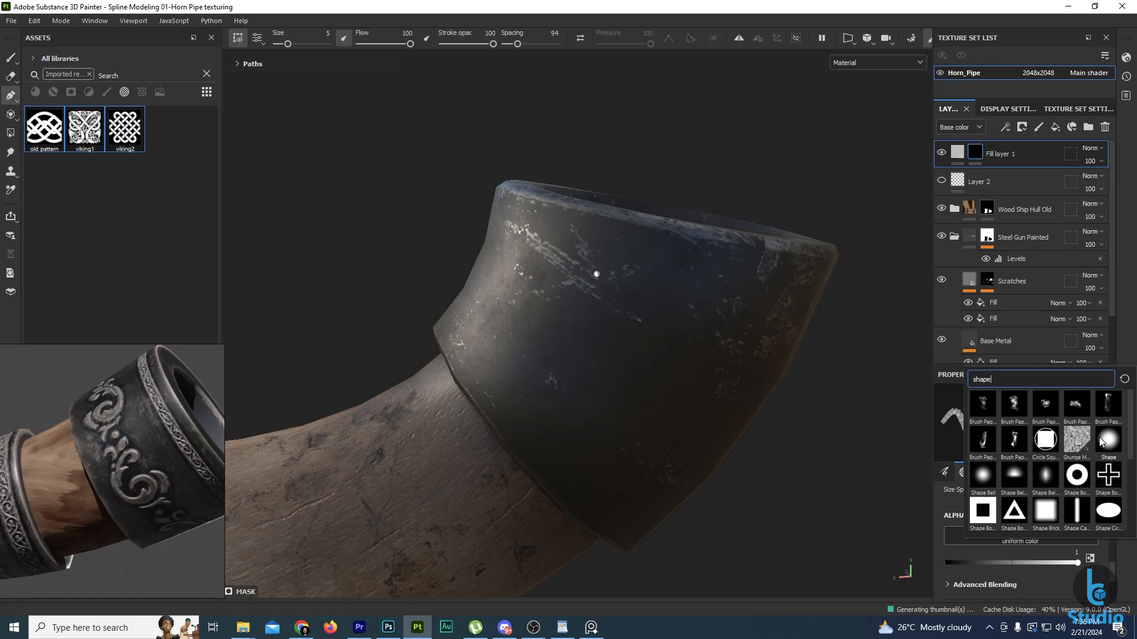
click(1104, 439)
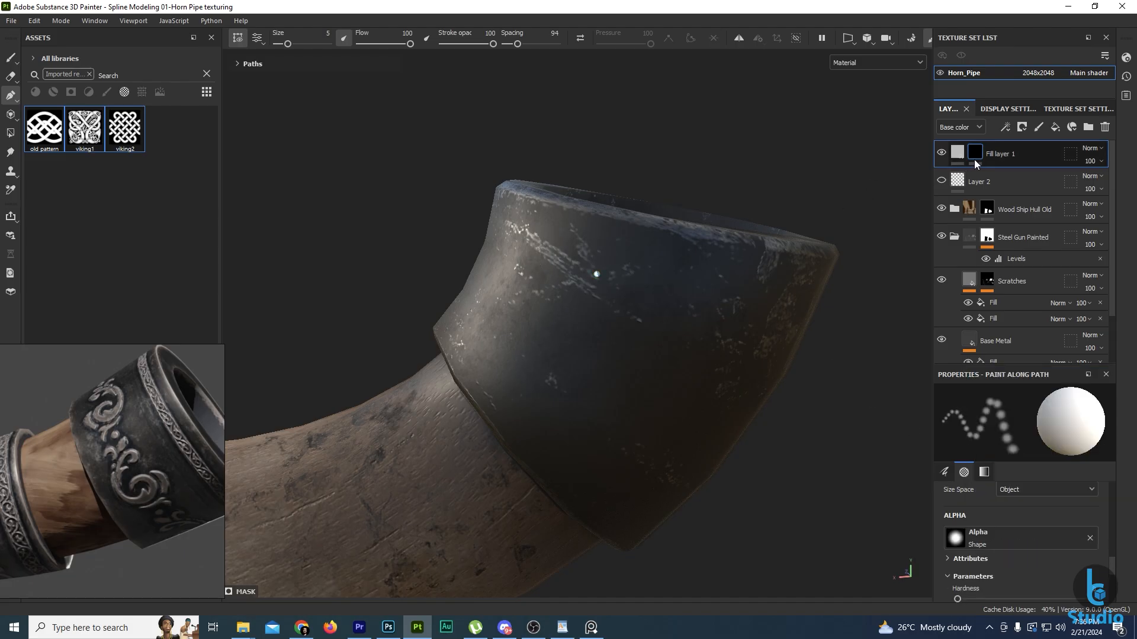
Try extending the path below the wide end cap's rim with a spacing of 5, and undo the added points.
click(626, 288)
click(705, 305)
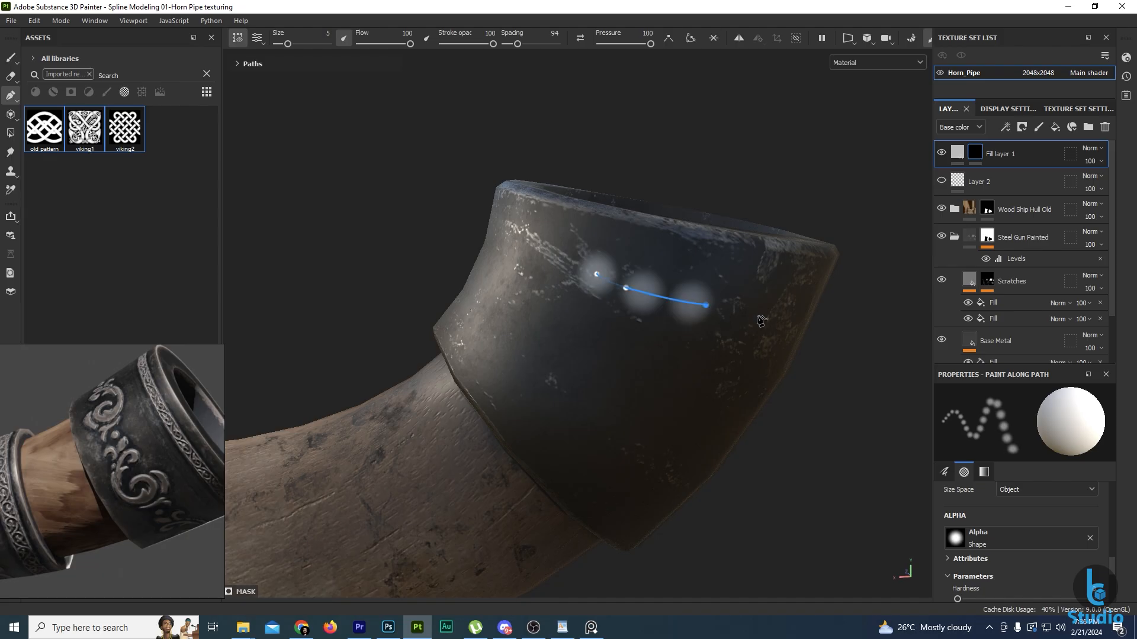
click(757, 312)
mouse_move(518, 44)
mouse_down()
mouse_move(542, 45)
mouse_move(474, 45)
mouse_up()
alt+middle_drag(737, 356, 708, 354)
mouse_move(708, 354)
alt+mouse_down()
mouse_move(621, 347)
mouse_move(727, 325)
alt+mouse_up()
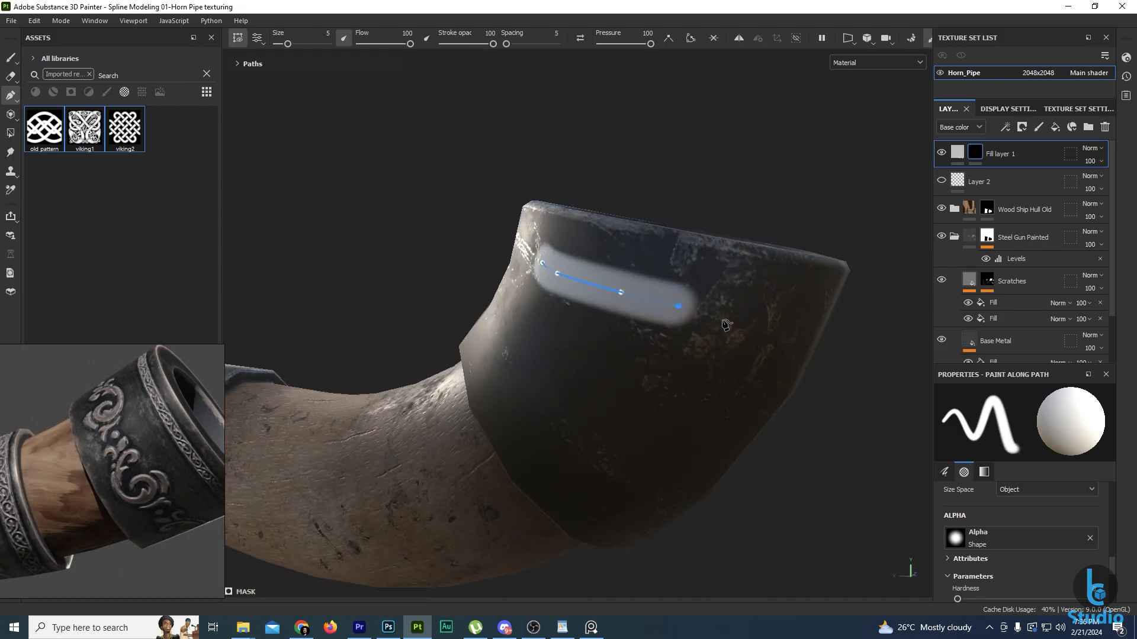
key(ctrl+z)
key(ctrl+z)
key(ctrl+z)
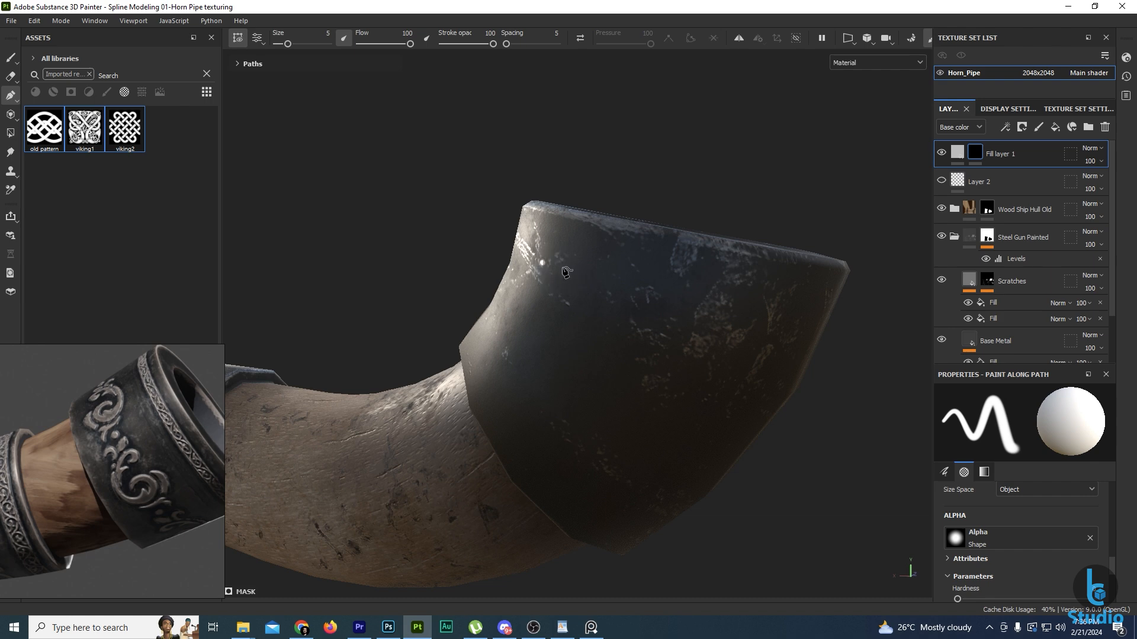
Lay a path all the way around the wide end cap just below its rim and close it into a loop.
mouse_move(541, 260)
alt+mouse_down()
mouse_move(548, 270)
mouse_move(536, 221)
alt+mouse_up()
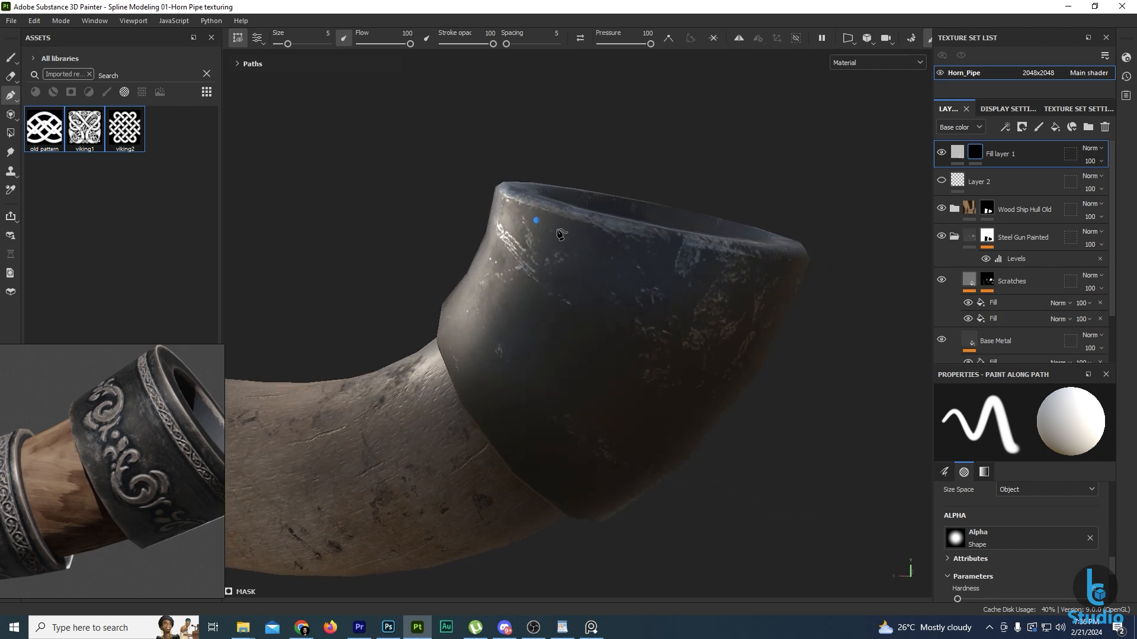
click(601, 238)
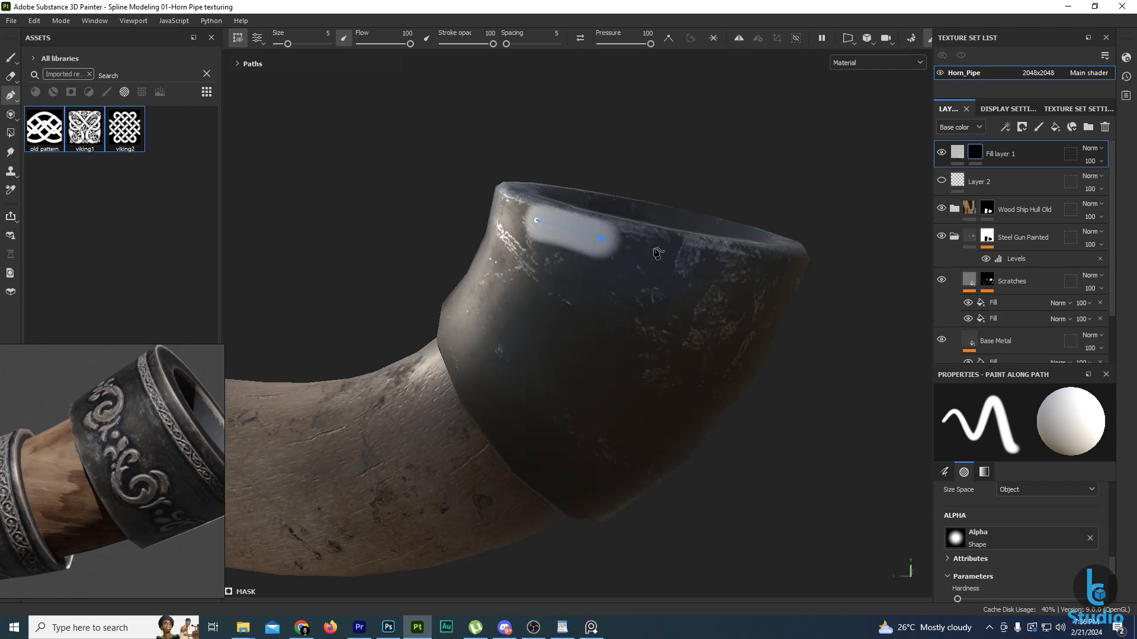
click(684, 258)
alt+drag(797, 302, 530, 351)
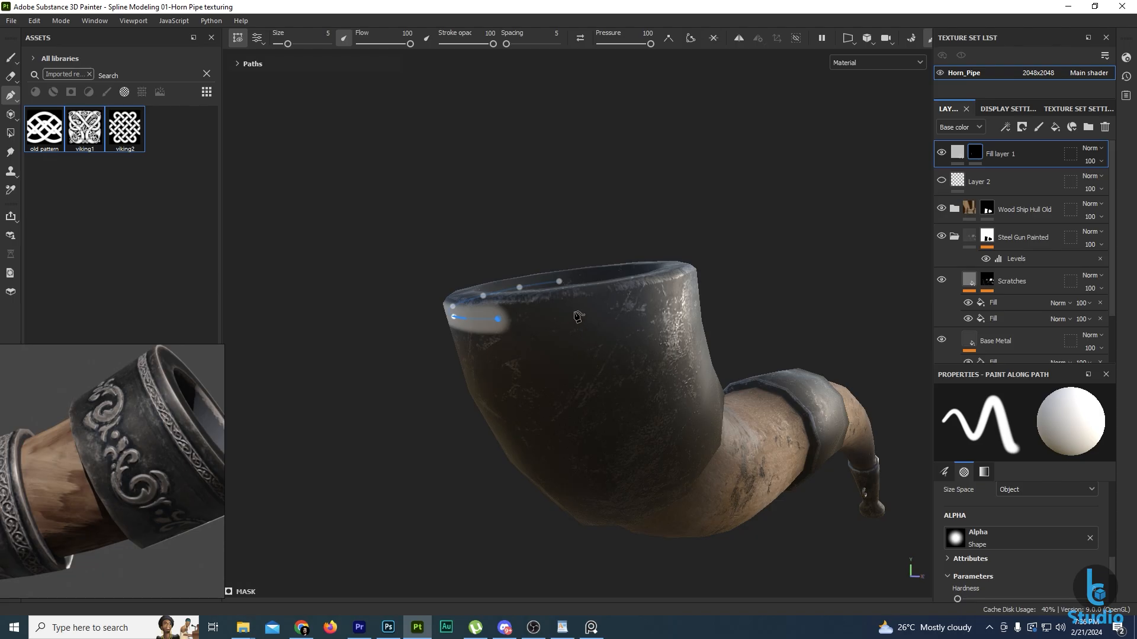
alt+drag(632, 333, 595, 324)
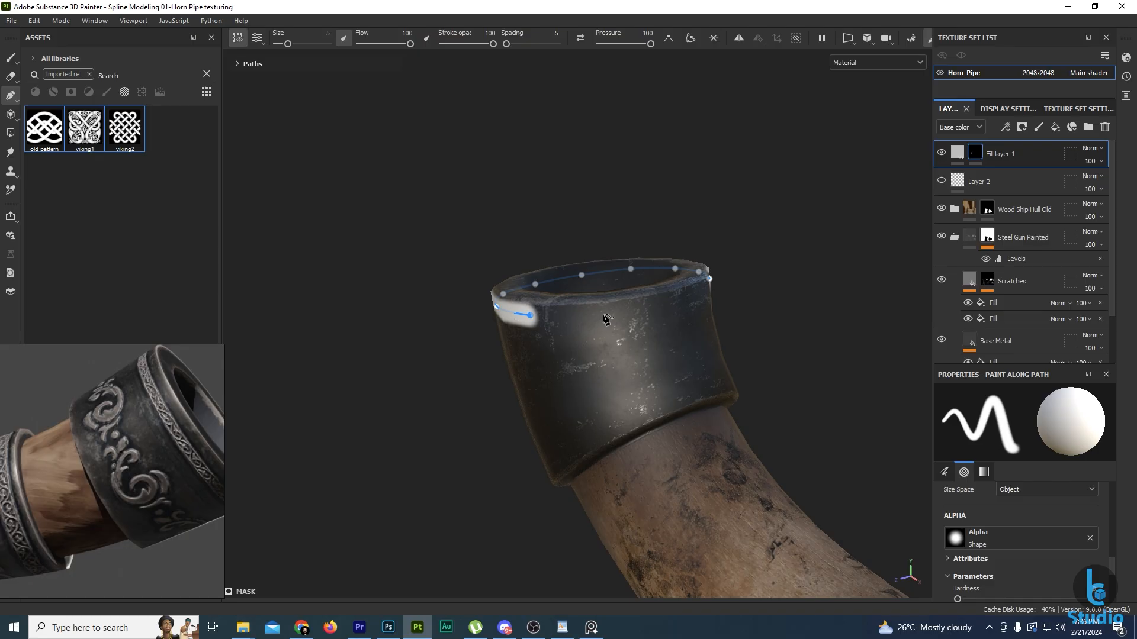
mouse_move(605, 319)
alt+mouse_down()
mouse_move(586, 325)
mouse_move(654, 323)
alt+mouse_up()
click(652, 327)
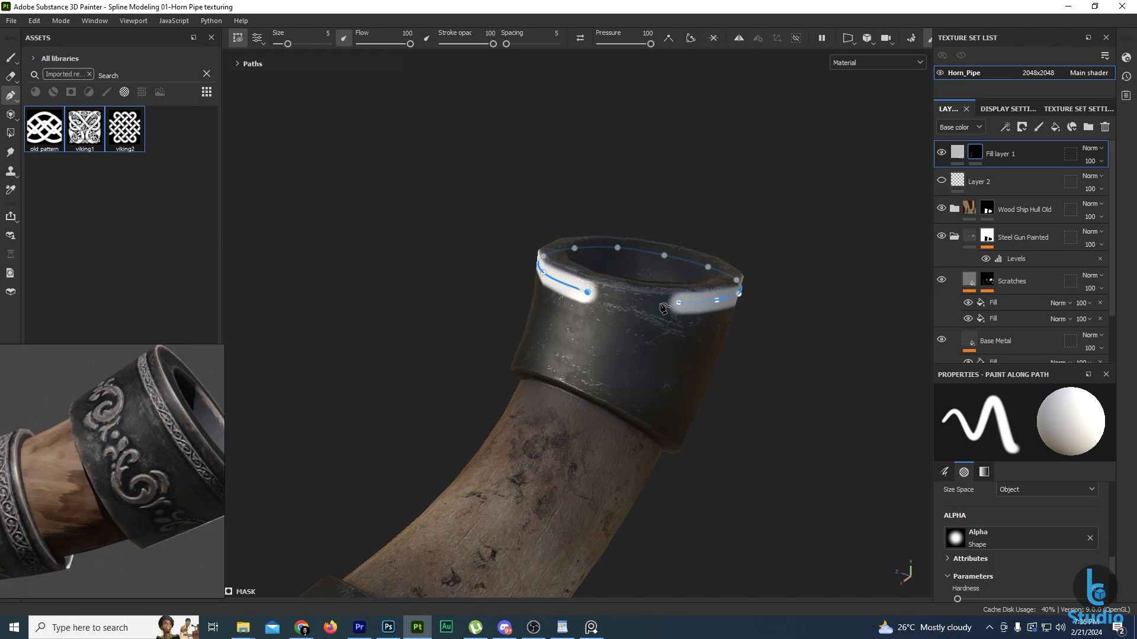
click(691, 38)
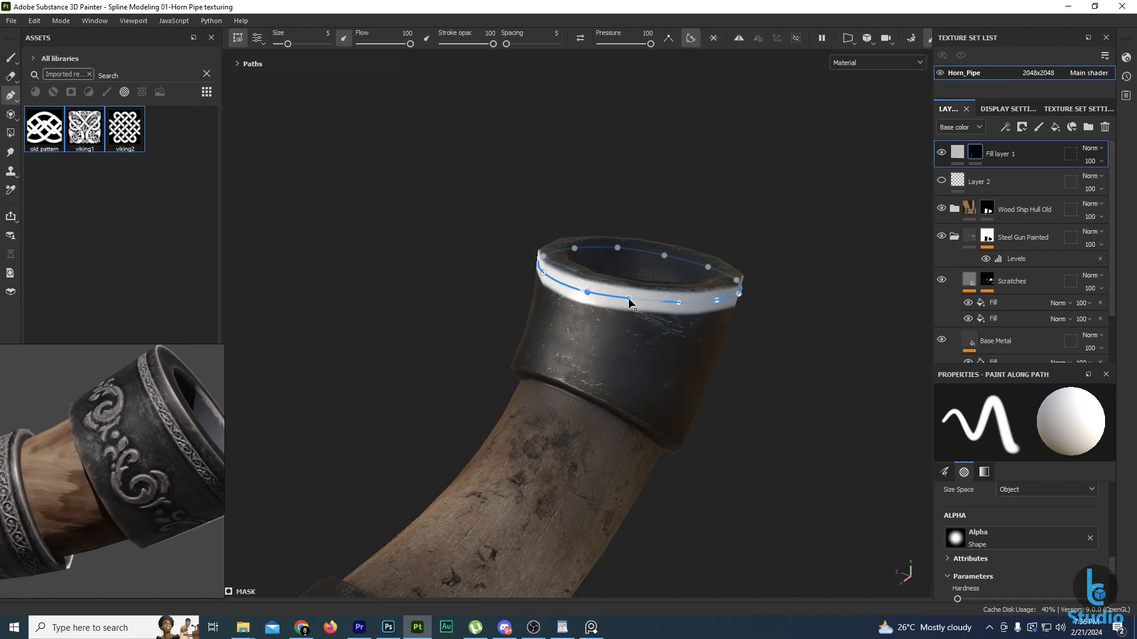
mouse_move(654, 385)
alt+mouse_down()
mouse_move(521, 329)
mouse_move(722, 405)
alt+mouse_up()
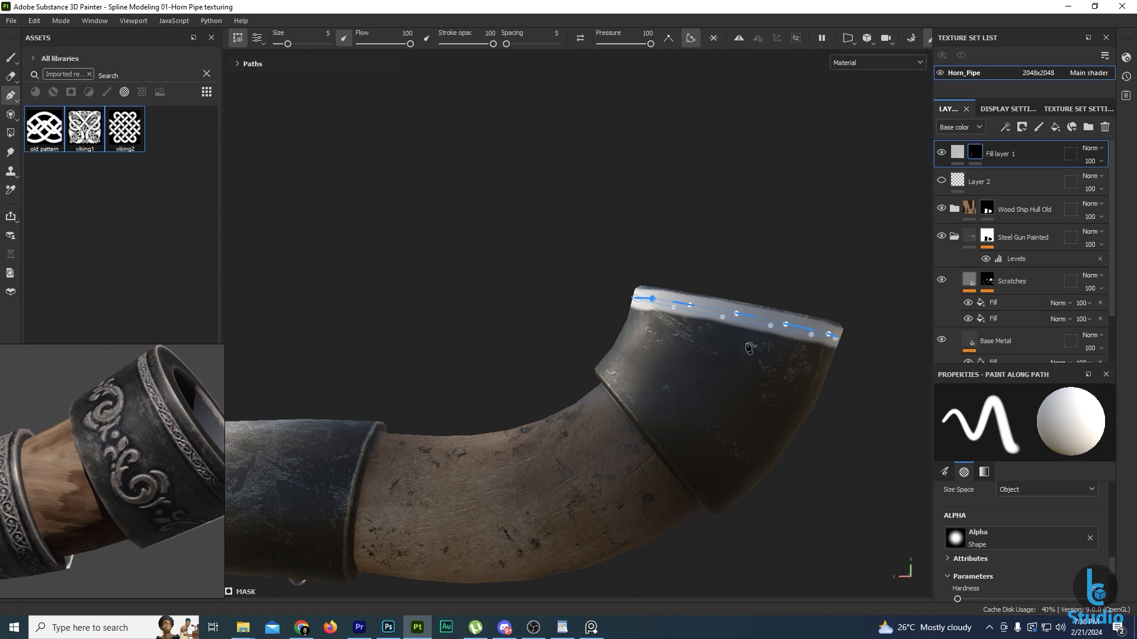
alt+drag(713, 341, 729, 362)
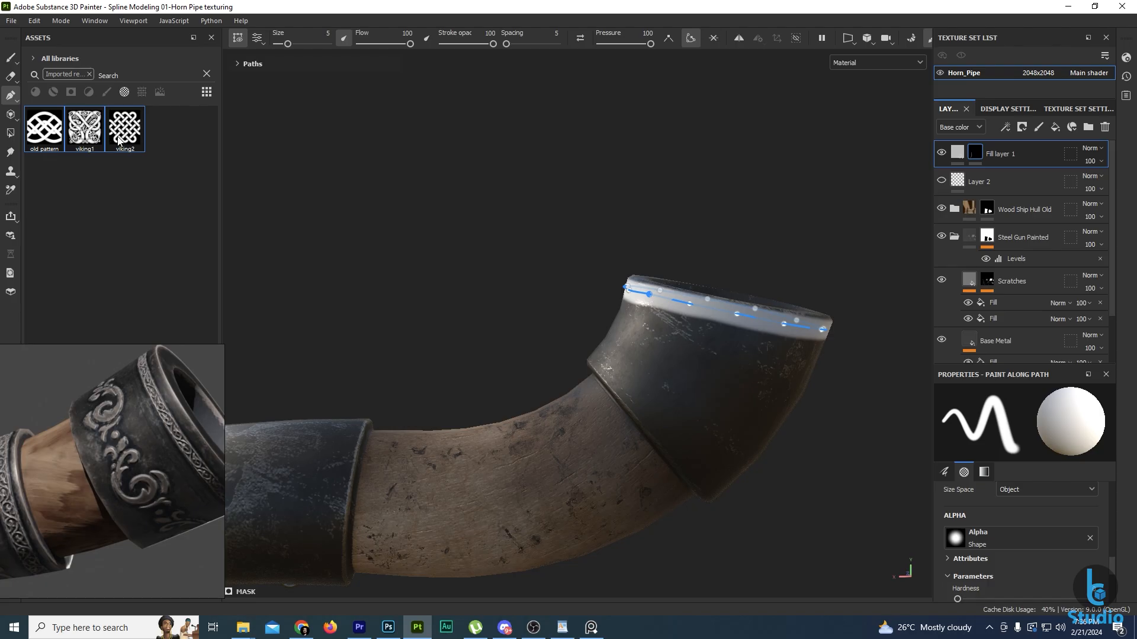
Change the rim path's alpha to viking2 and raise its spacing to 118 to separate the knot stamps.
click(959, 537)
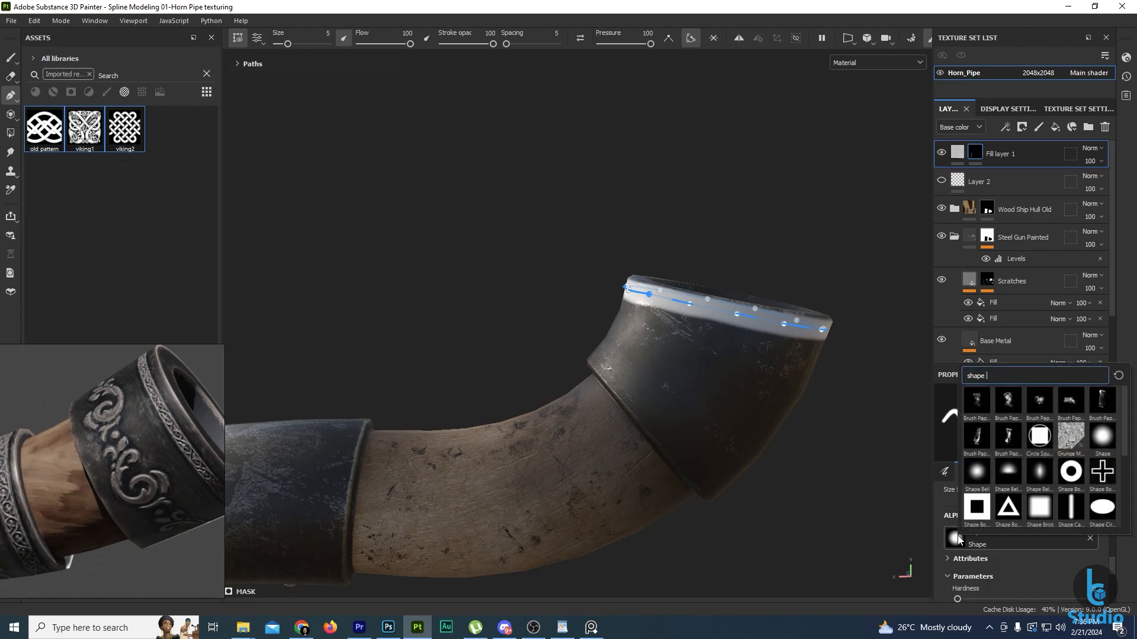
text(vik)
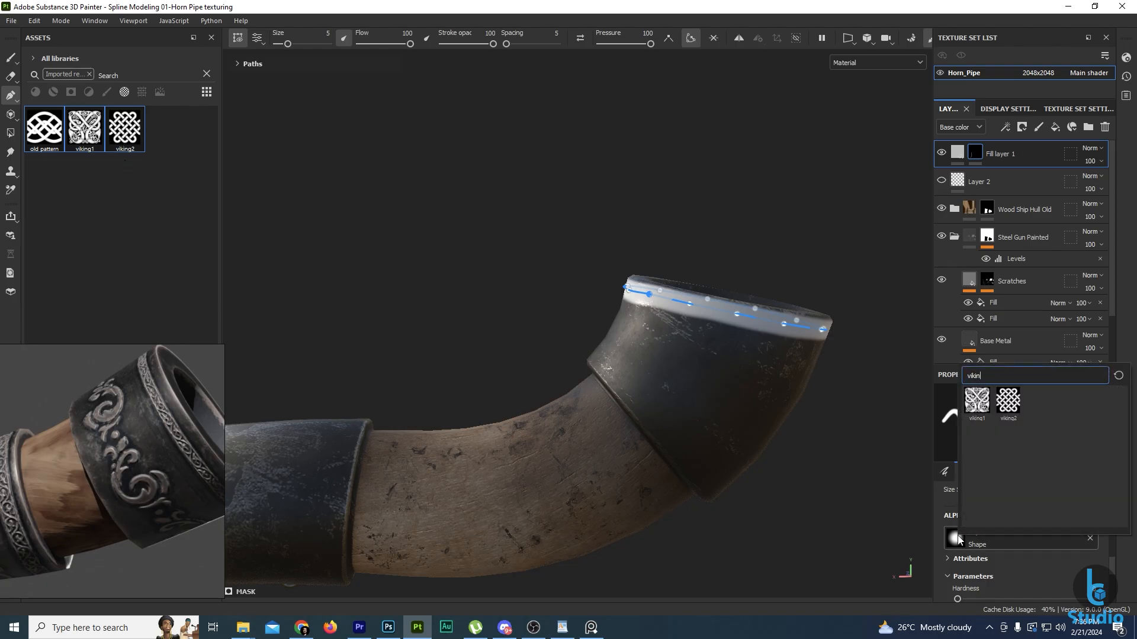
text(in)
click(1008, 401)
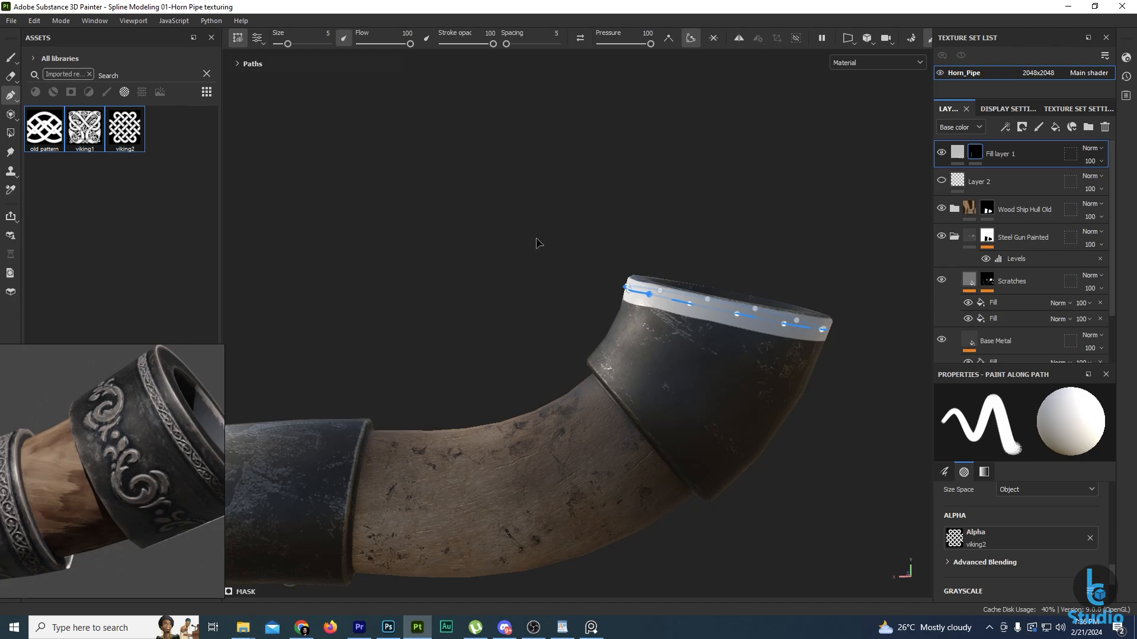
scroll(706, 329, up, 2)
scroll(706, 329, up, 3)
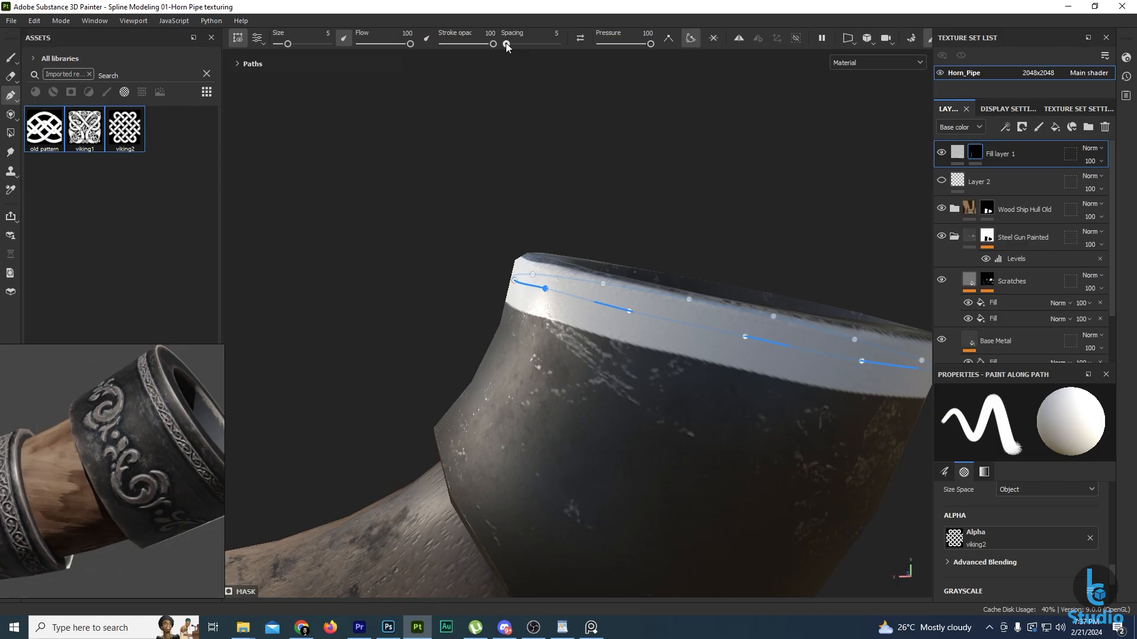
drag(506, 44, 520, 44)
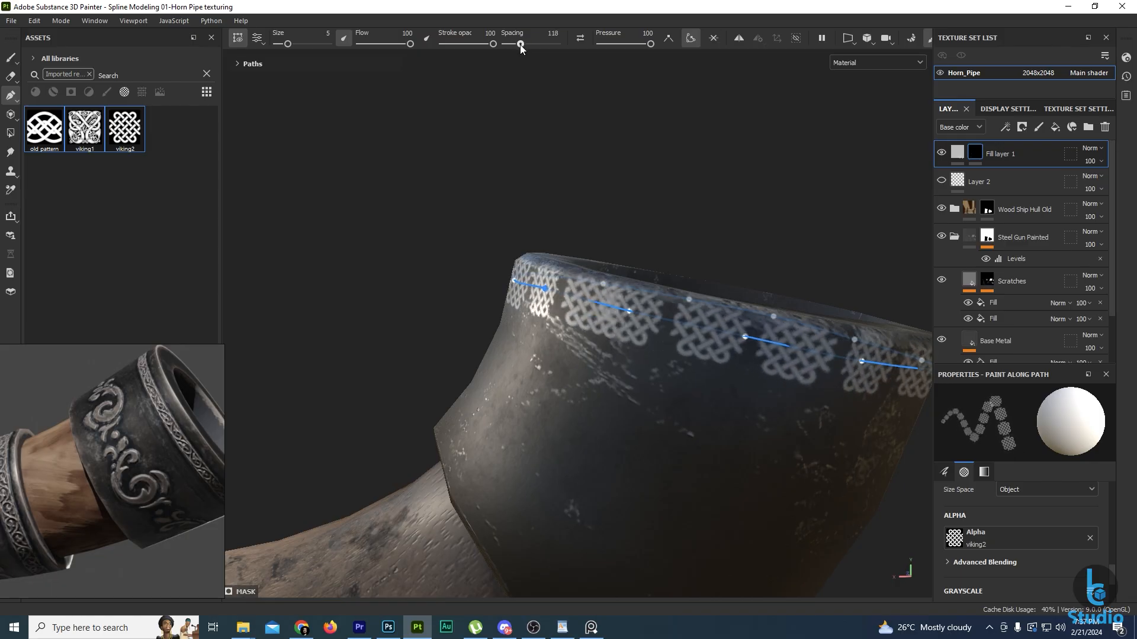
Turn Follow Path on for the rim path and tighten its spacing to 90.
scroll(1026, 557, down, 5)
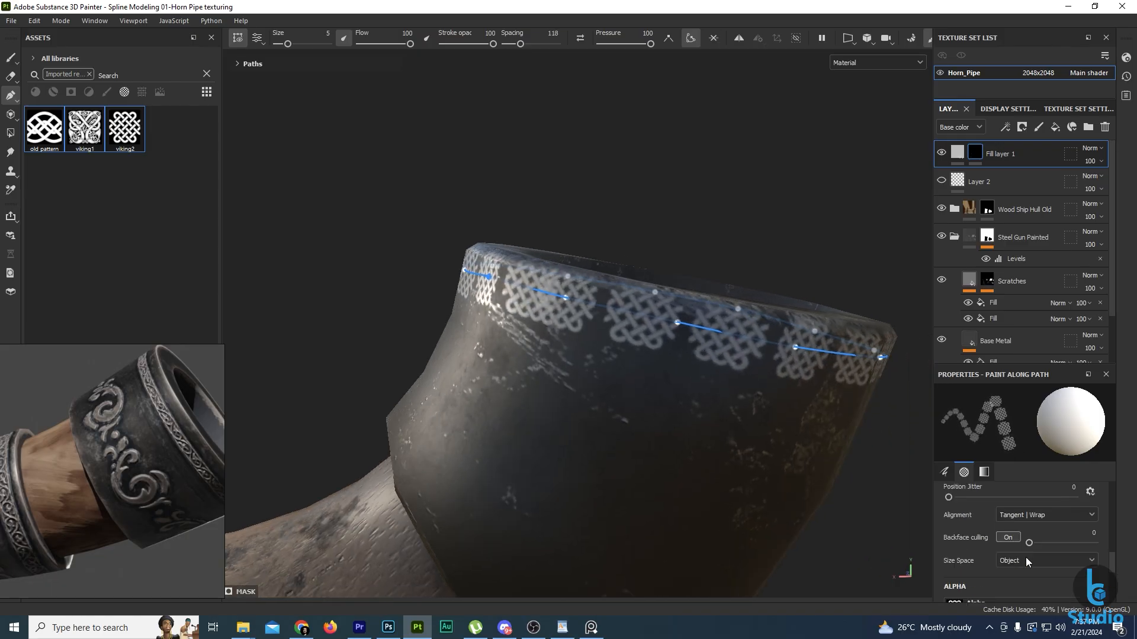
scroll(1026, 557, up, 3)
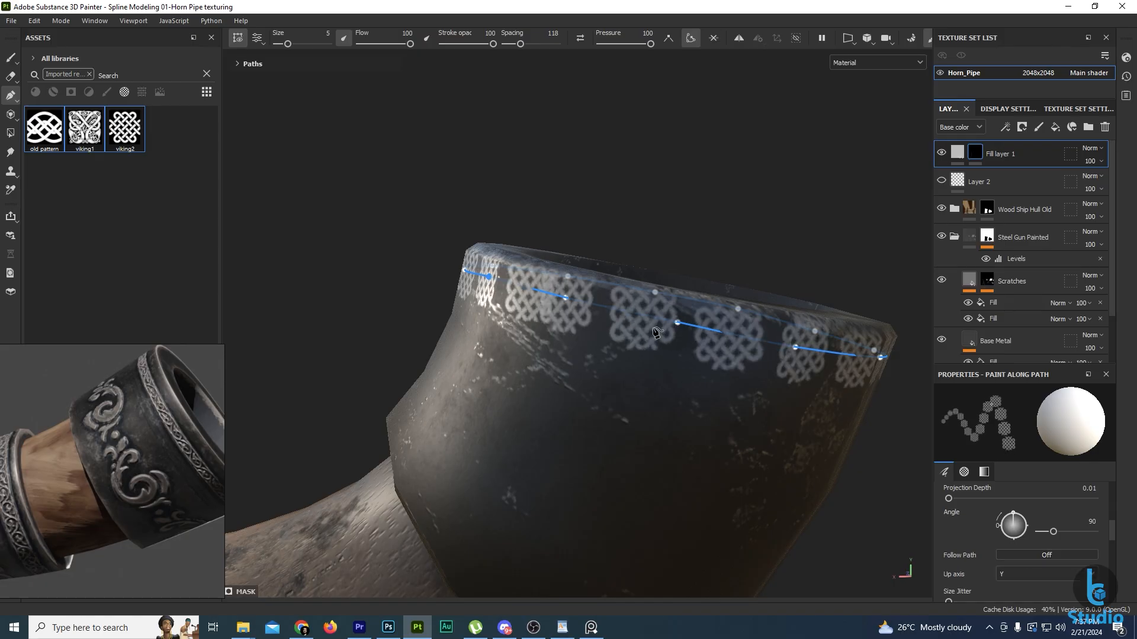
click(1024, 556)
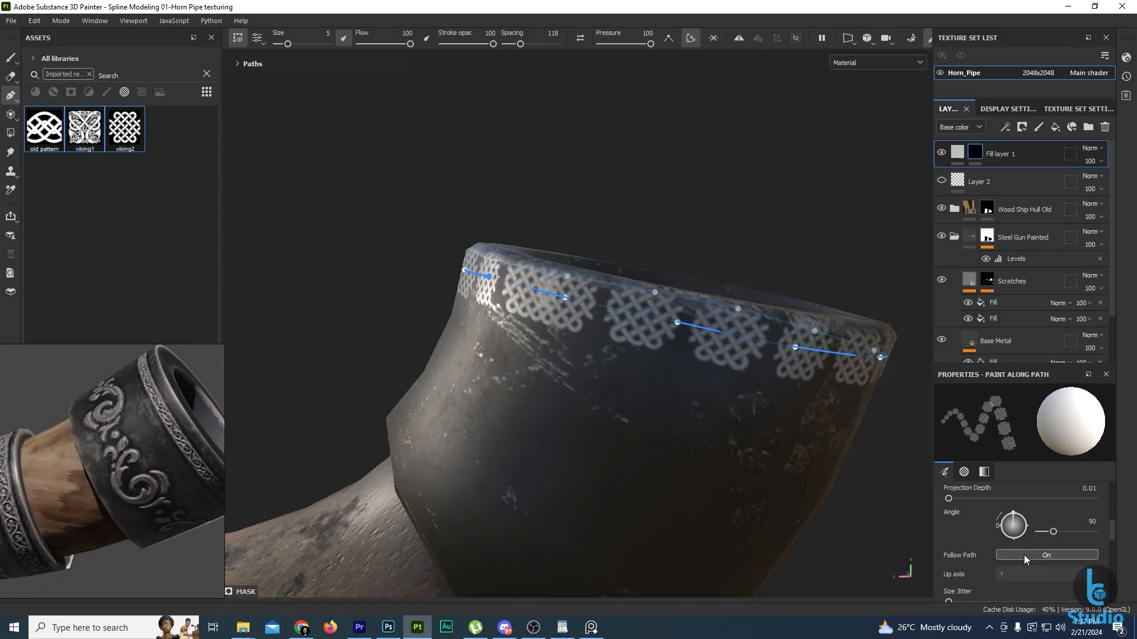
drag(519, 44, 516, 44)
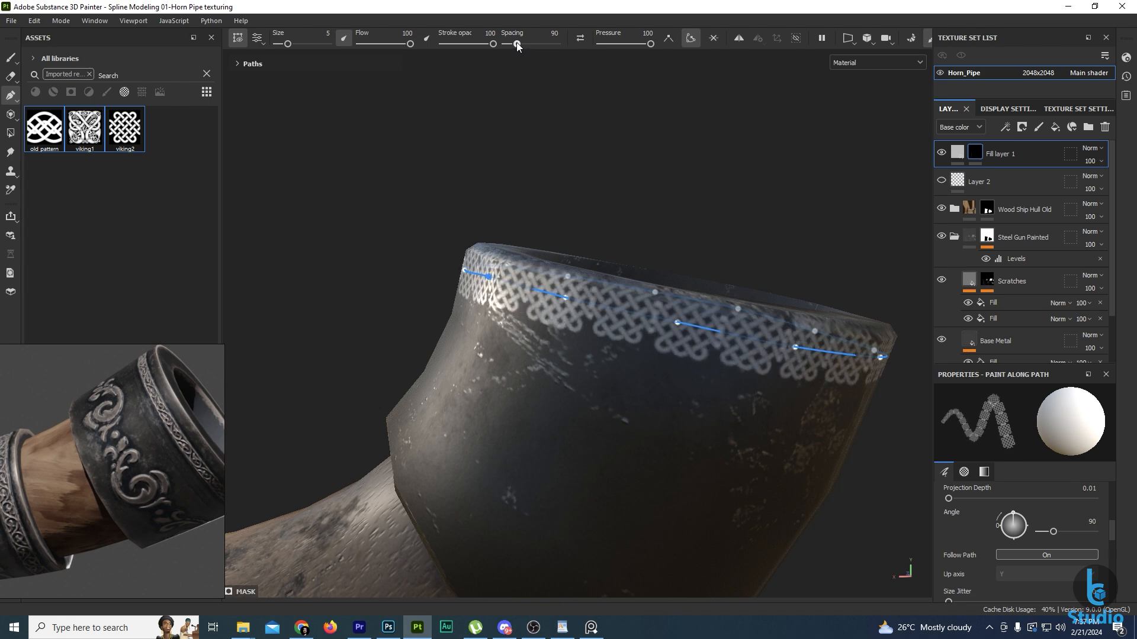
Inspect the knot band around the rim and reduce its brush size, trying 2 and settling on 3.
alt+drag(760, 376, 532, 330)
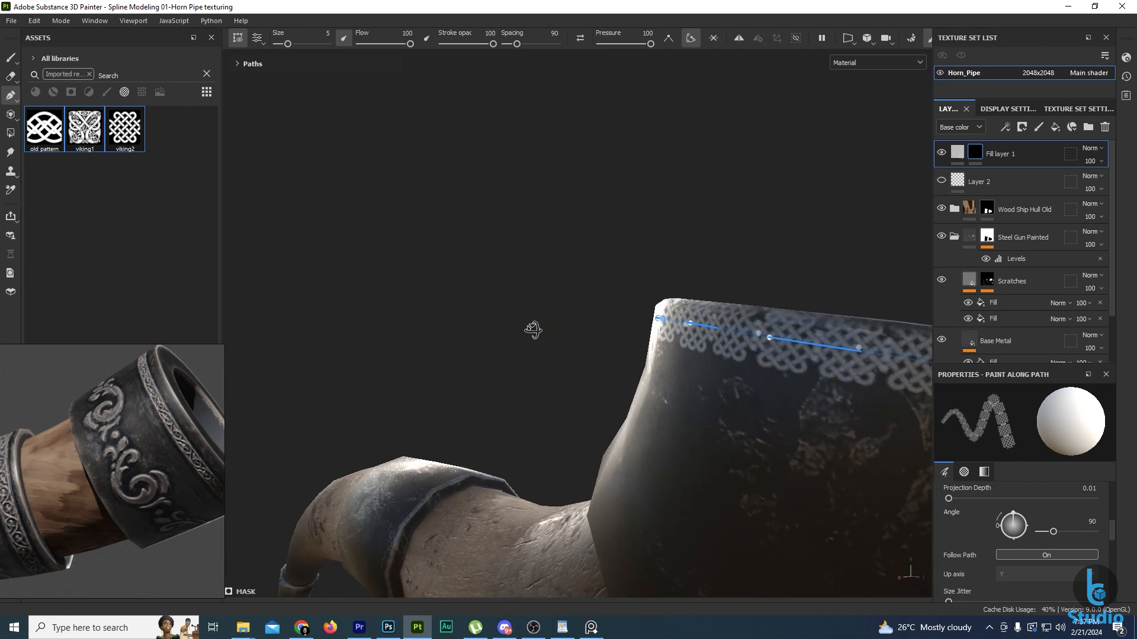
alt+middle_drag(680, 370, 502, 353)
alt+drag(702, 385, 554, 374)
alt+middle_drag(740, 388, 562, 398)
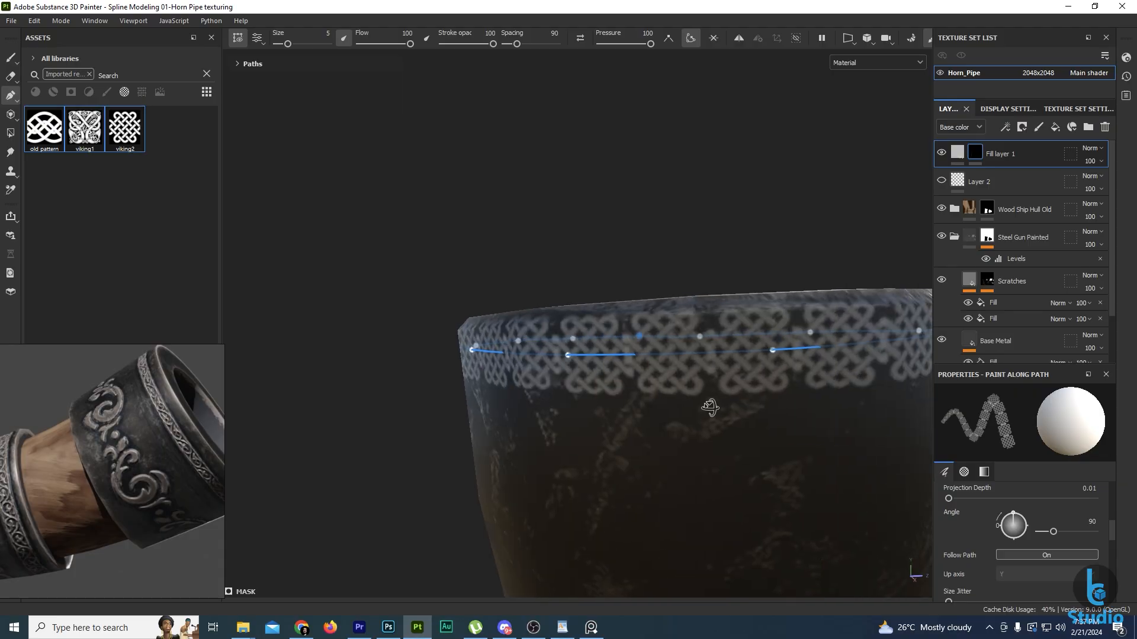
alt+drag(709, 407, 589, 431)
alt+middle_drag(671, 387, 597, 415)
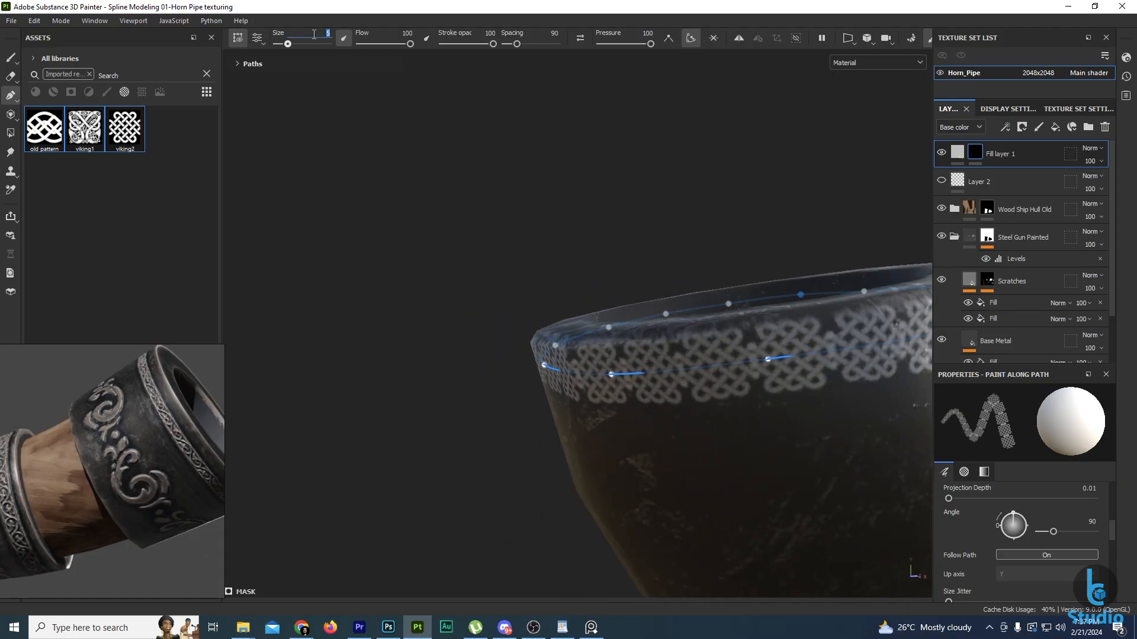
key(Return)
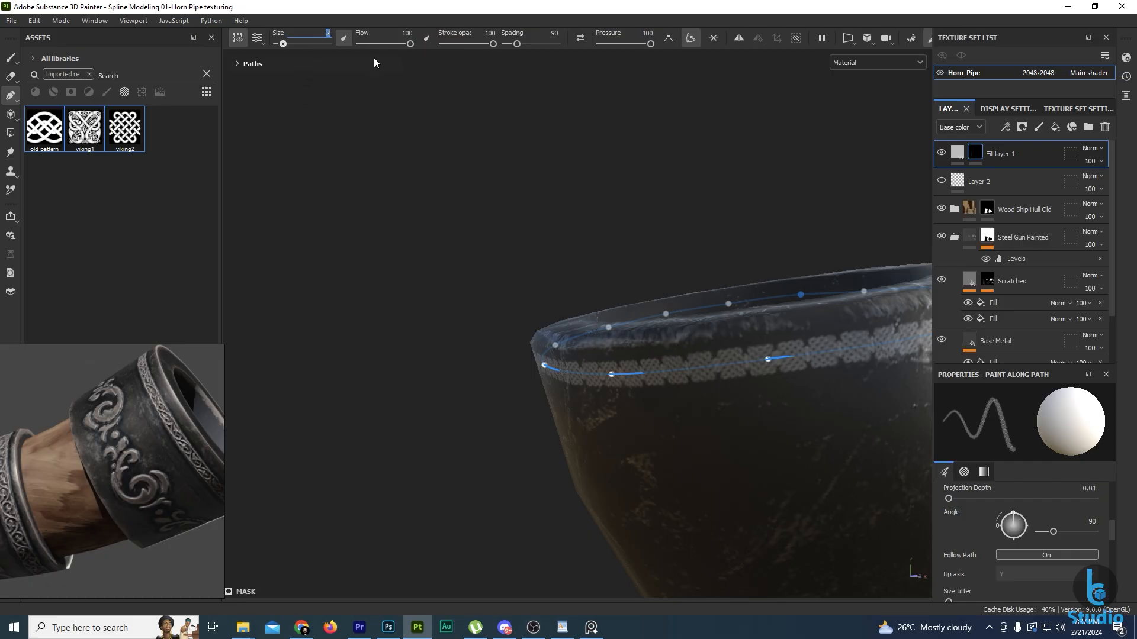
text(3)
key(Return)
Set the knot band's spacing to 85 and check the pattern around the whole rim.
alt+drag(449, 344, 494, 186)
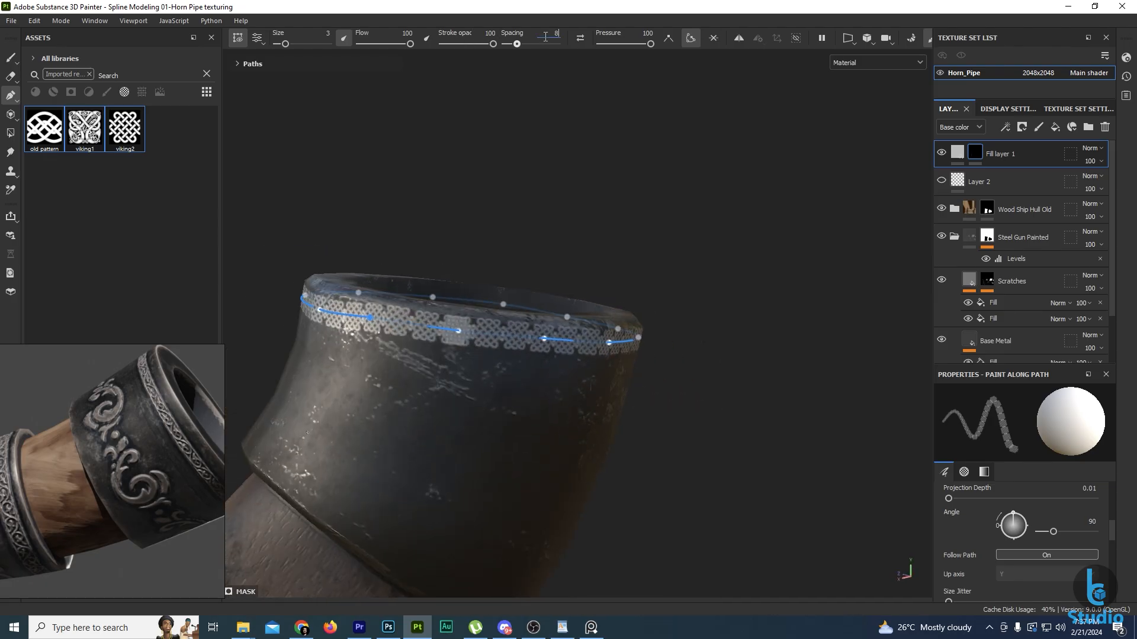
text(5)
alt+drag(532, 113, 778, 425)
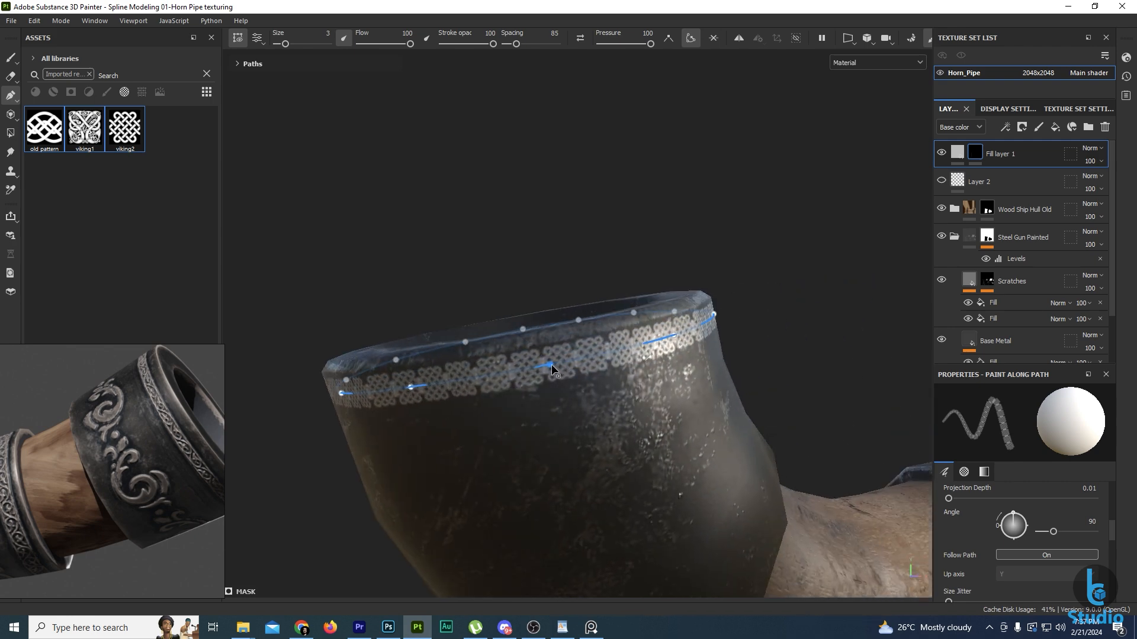
alt+drag(627, 374, 556, 367)
alt+middle_drag(557, 367, 703, 350)
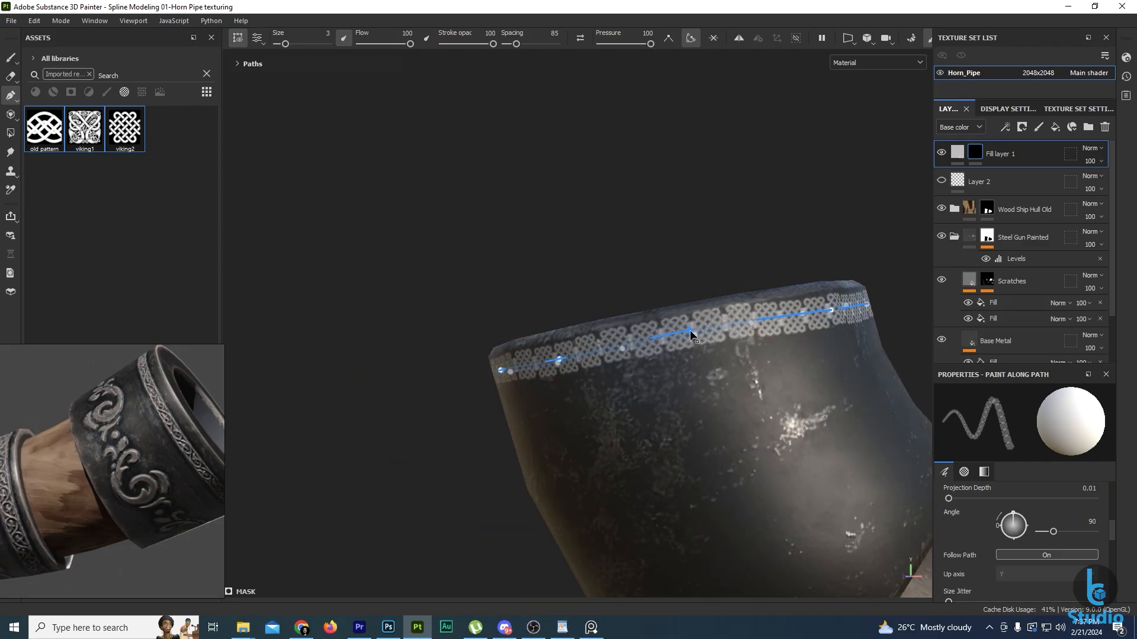
alt+drag(694, 333, 666, 349)
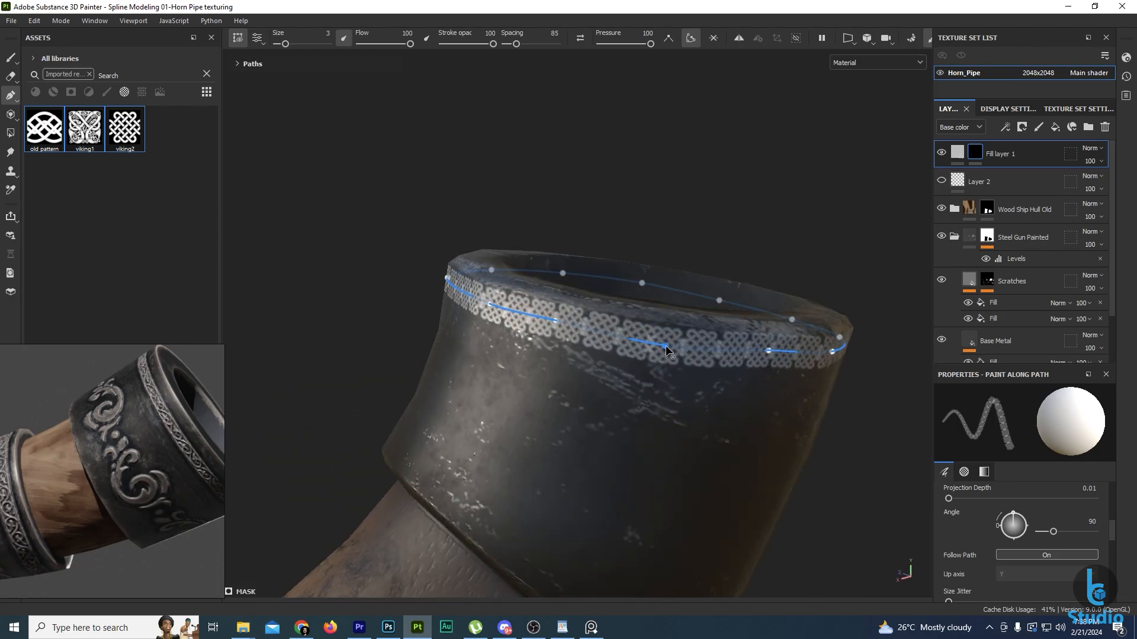
Show the 2D texture view beside the 3D view to compare the knot band at the rim.
alt+right_drag(669, 408, 728, 406)
alt+drag(728, 406, 584, 432)
key(F1)
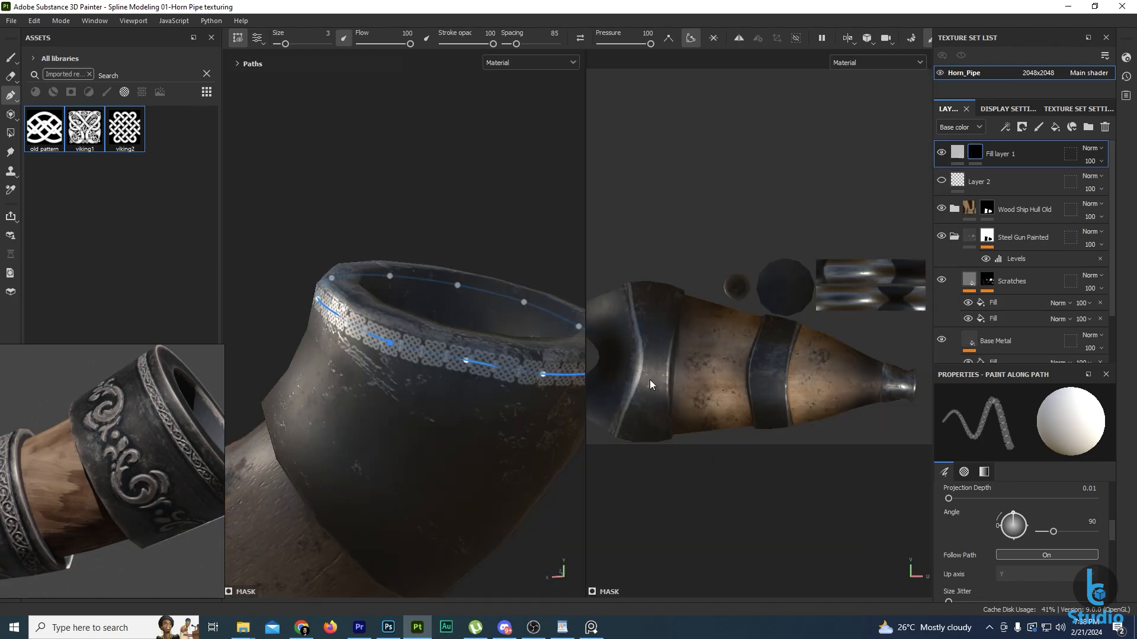
Return to the 3D view alone and check the knot band around the whole rim, nudging one path point slightly.
scroll(683, 353, up, 2)
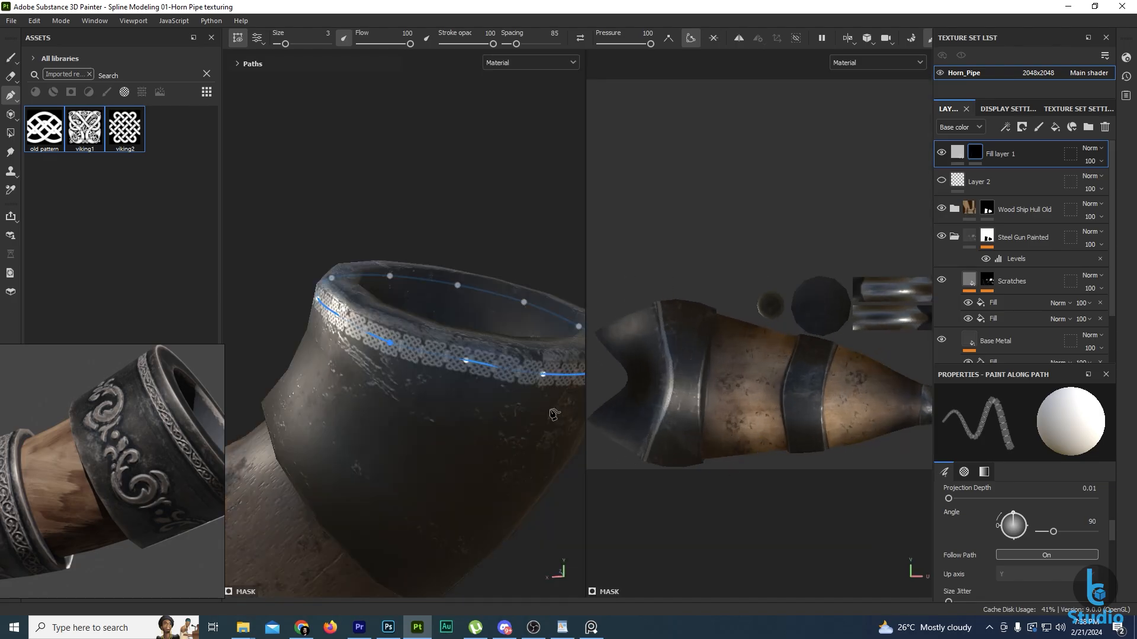
key(F2)
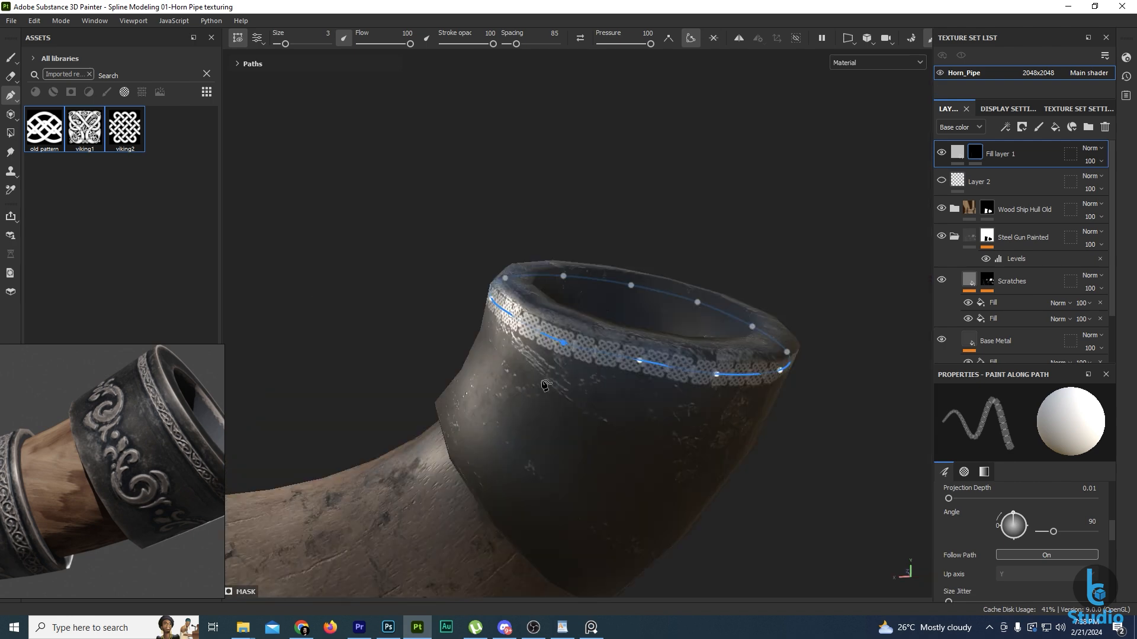
alt+drag(687, 380, 566, 369)
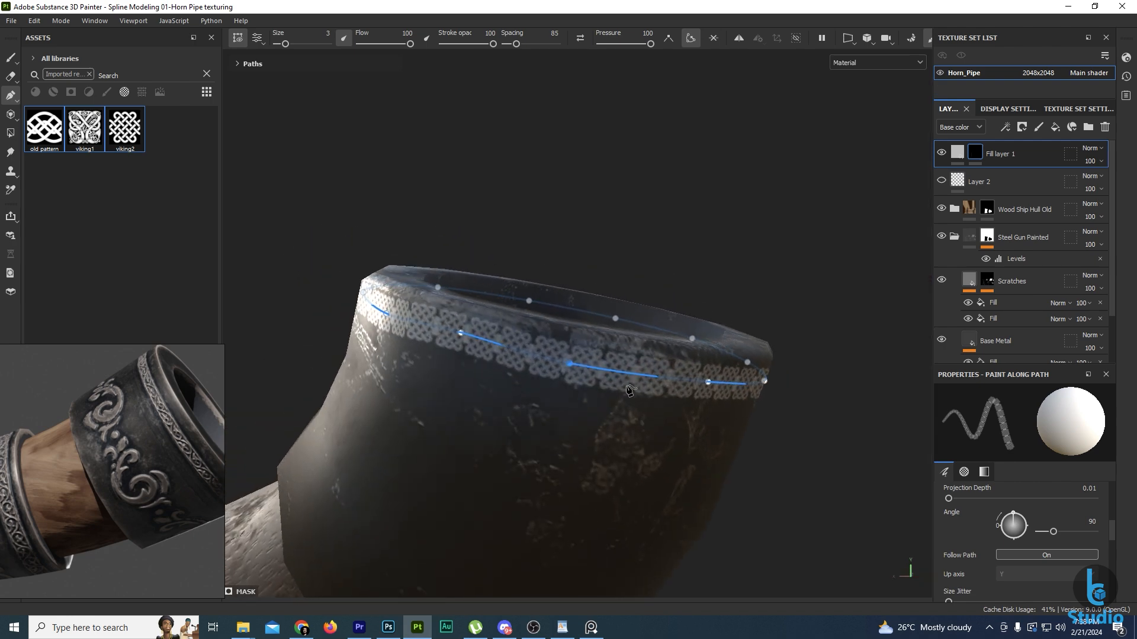
mouse_move(631, 391)
alt+mouse_down()
mouse_move(599, 409)
mouse_move(597, 351)
alt+mouse_up()
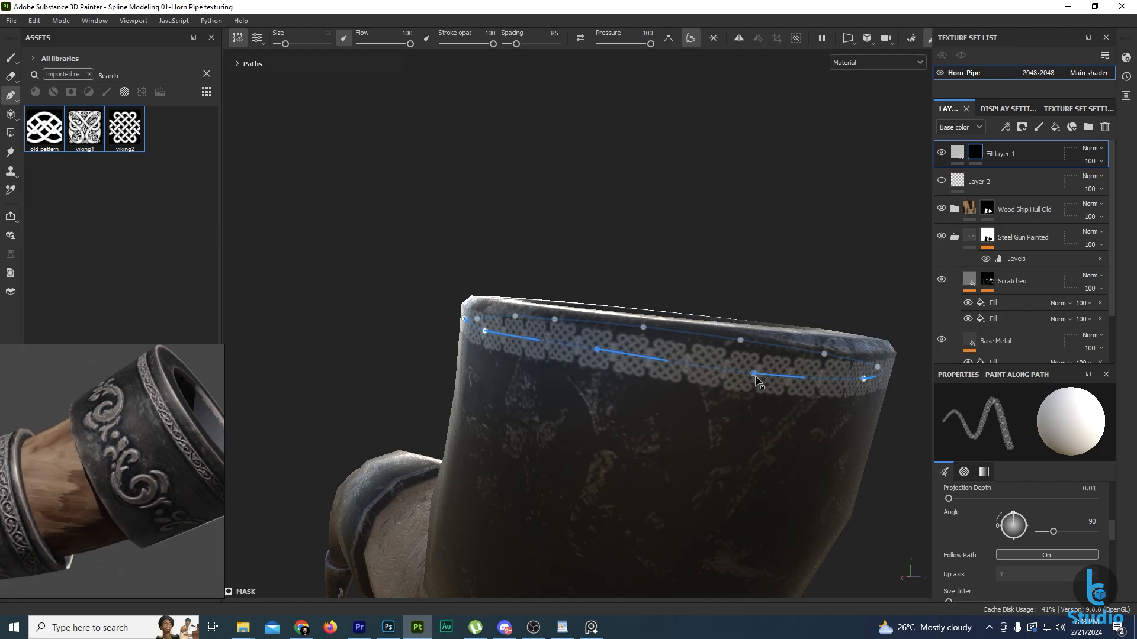
drag(753, 374, 756, 372)
alt+drag(834, 424, 578, 401)
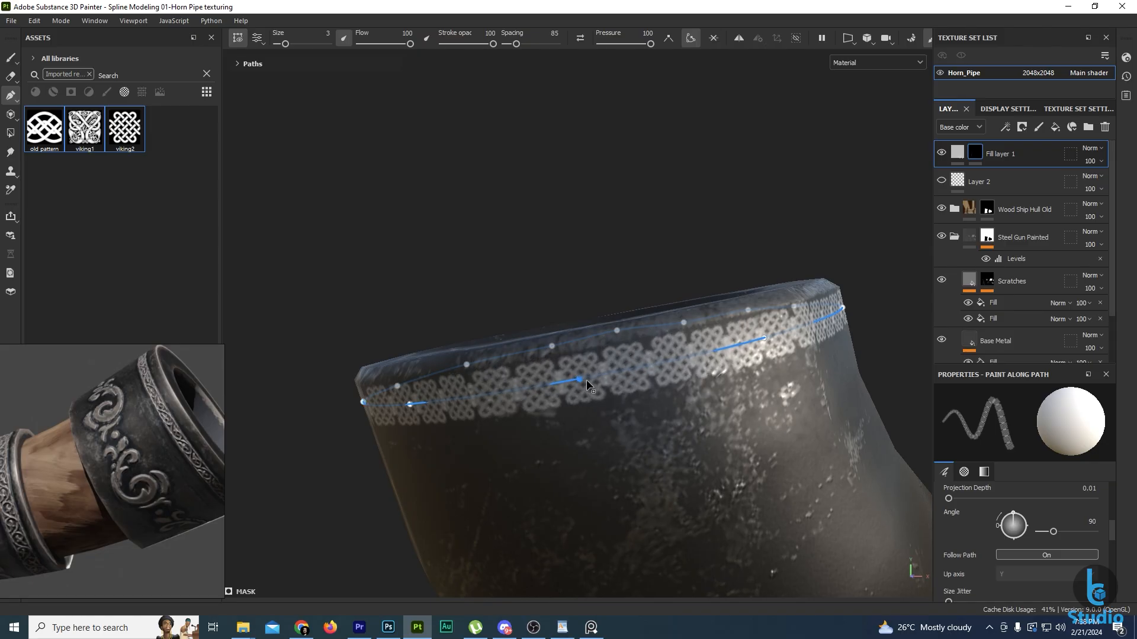
alt+drag(578, 376, 634, 423)
ctrl+alt+drag(734, 415, 591, 432)
scroll(651, 422, down, 3)
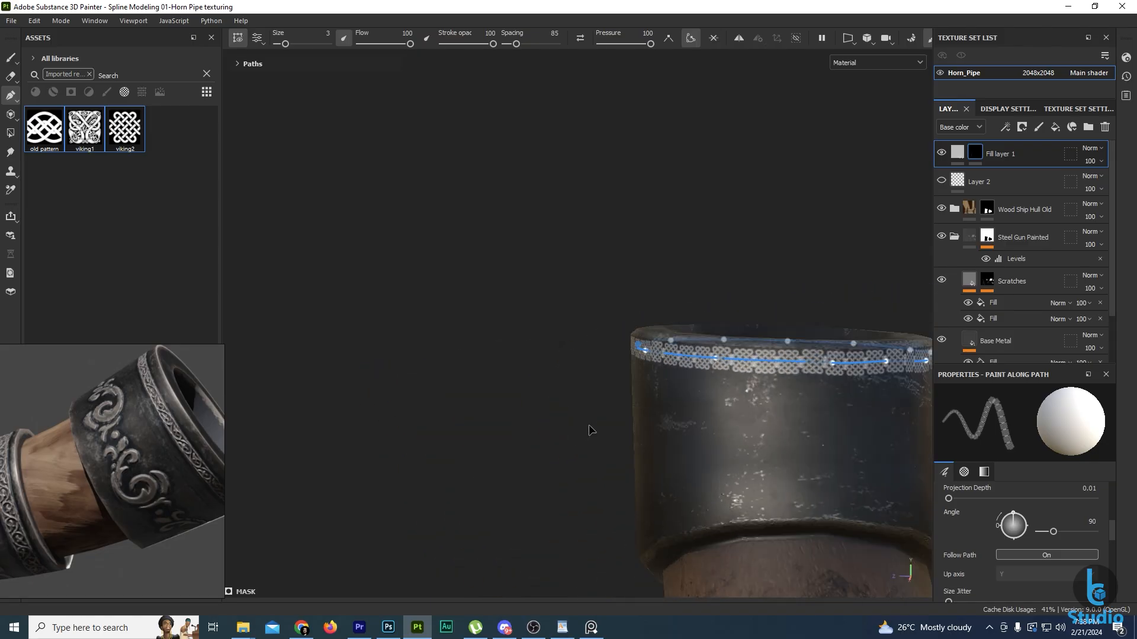
ctrl+alt+drag(704, 404, 613, 399)
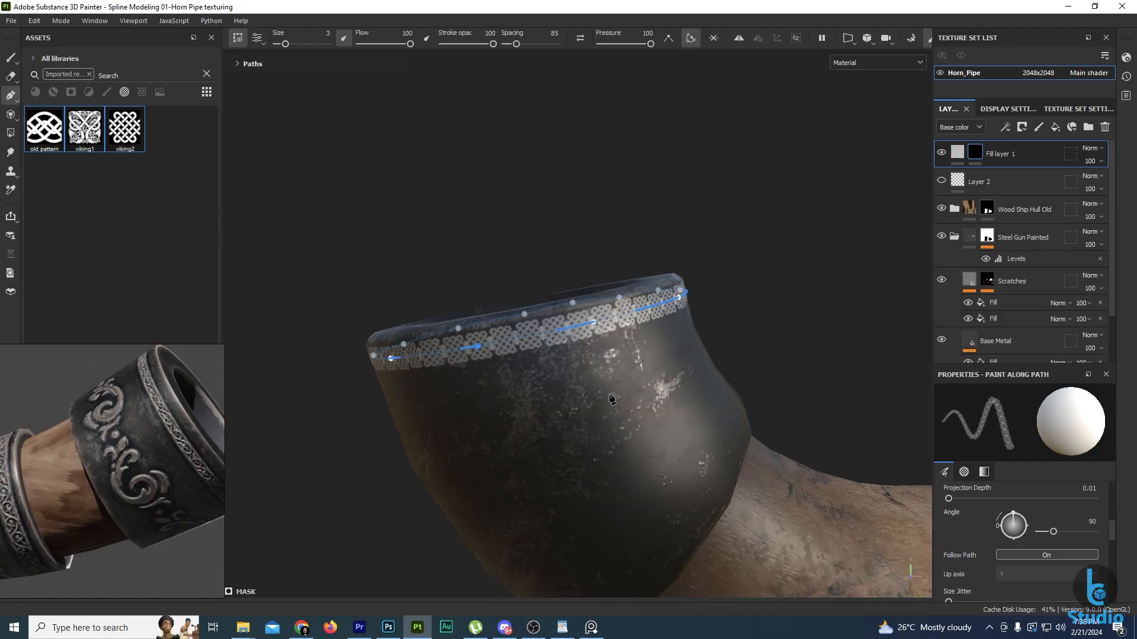
Raise the height of Fill layer 1 to about 0.0965 and view the embossed knot band on the rim.
click(957, 152)
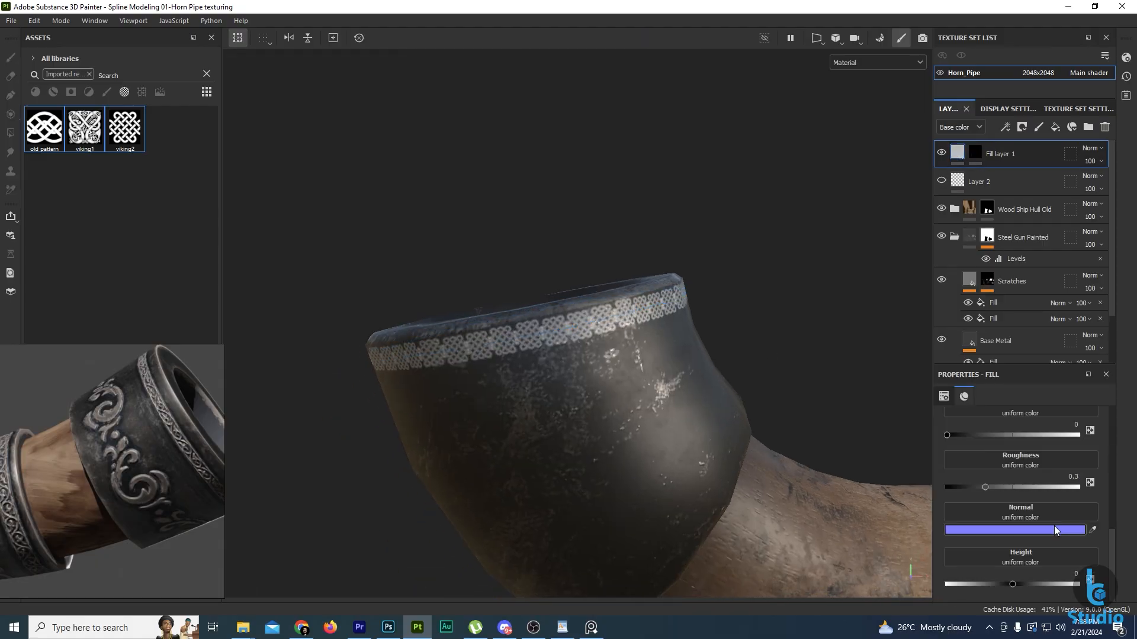
drag(1011, 586, 1019, 588)
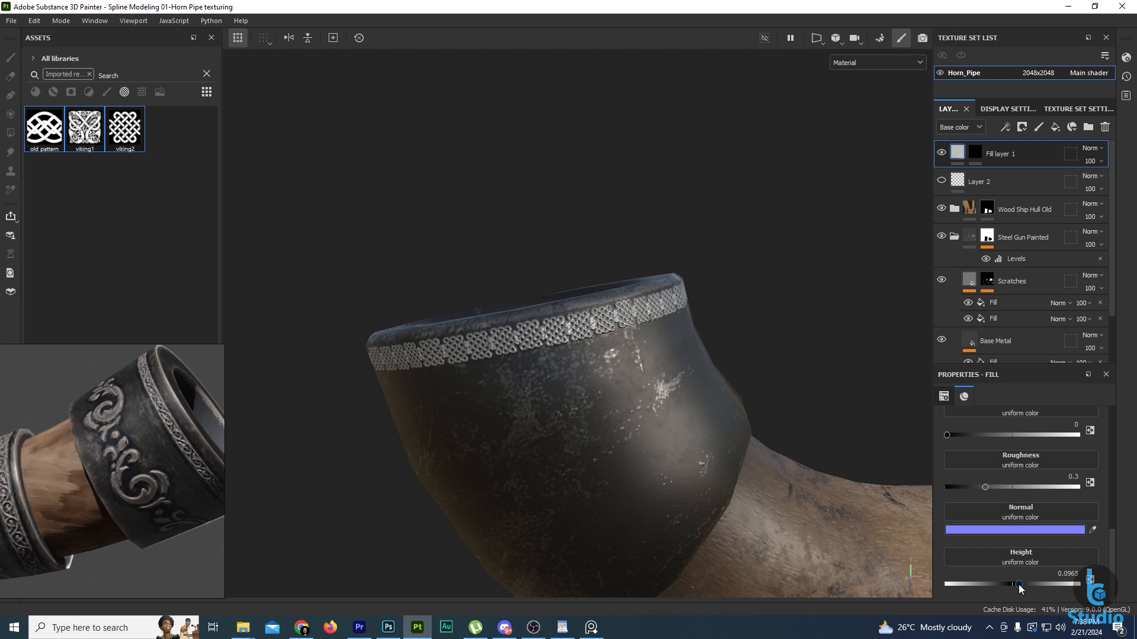
alt+drag(547, 391, 510, 442)
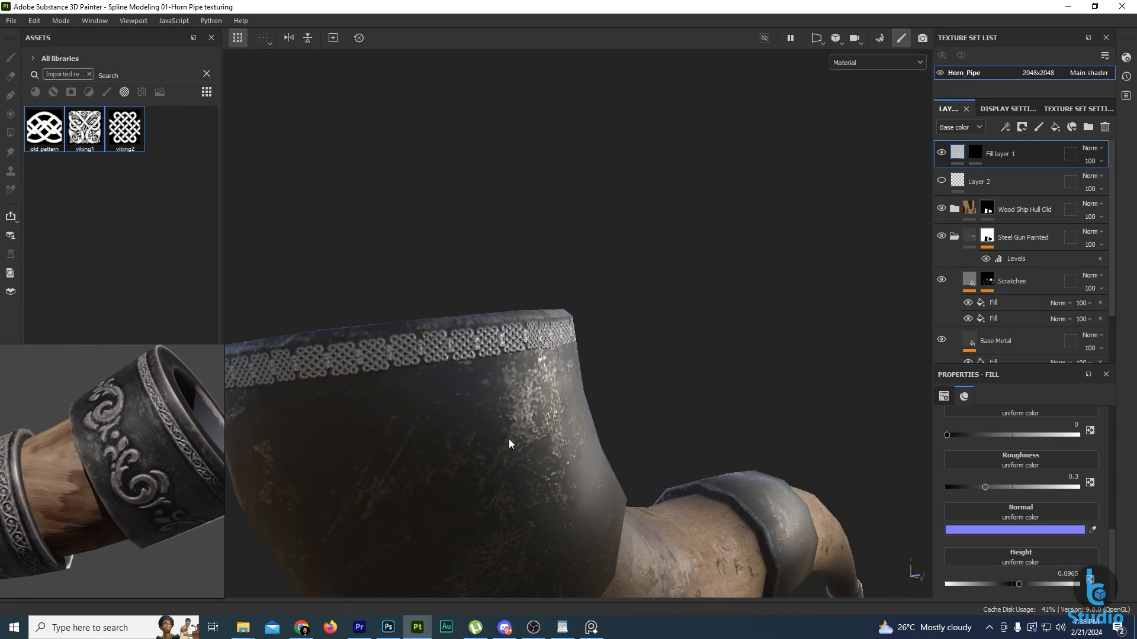
alt+middle_drag(509, 442, 583, 369)
scroll(645, 346, down, 5)
alt+drag(645, 345, 616, 418)
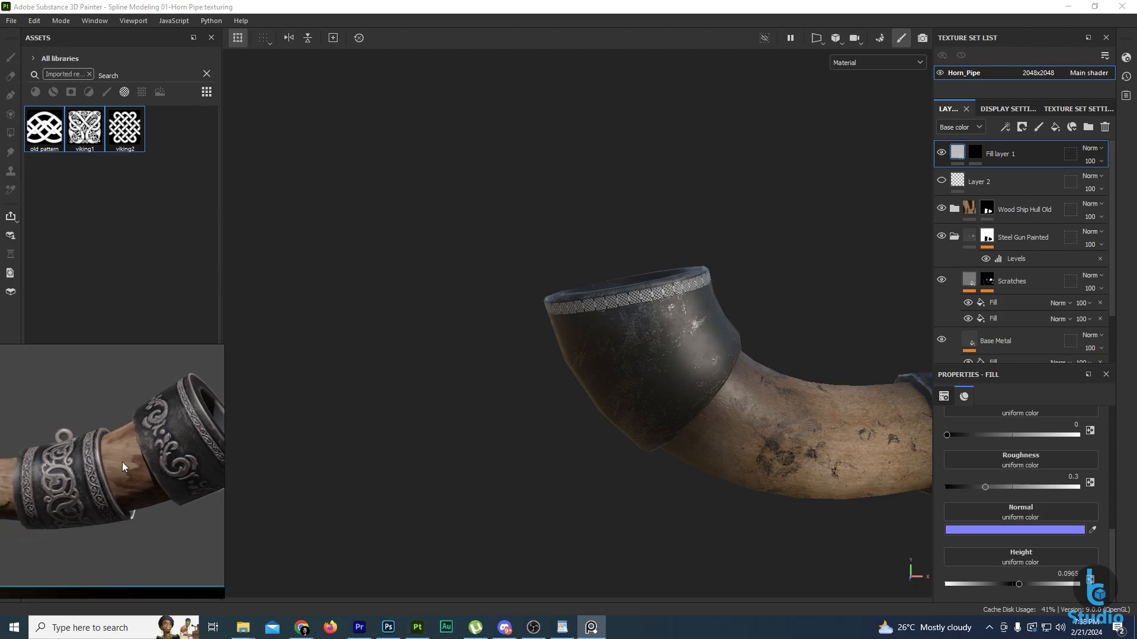
Clear the imported resources filter, search the assets for "pattern", and move the reference image off the asset list.
click(88, 74)
click(98, 75)
text(pa)
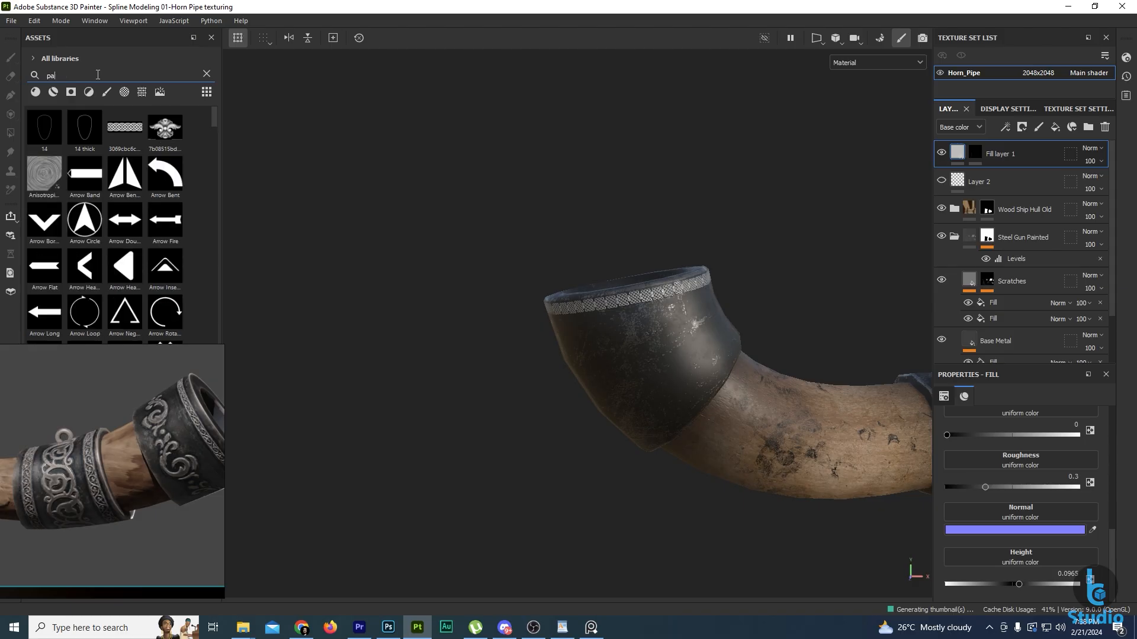
text(ttern)
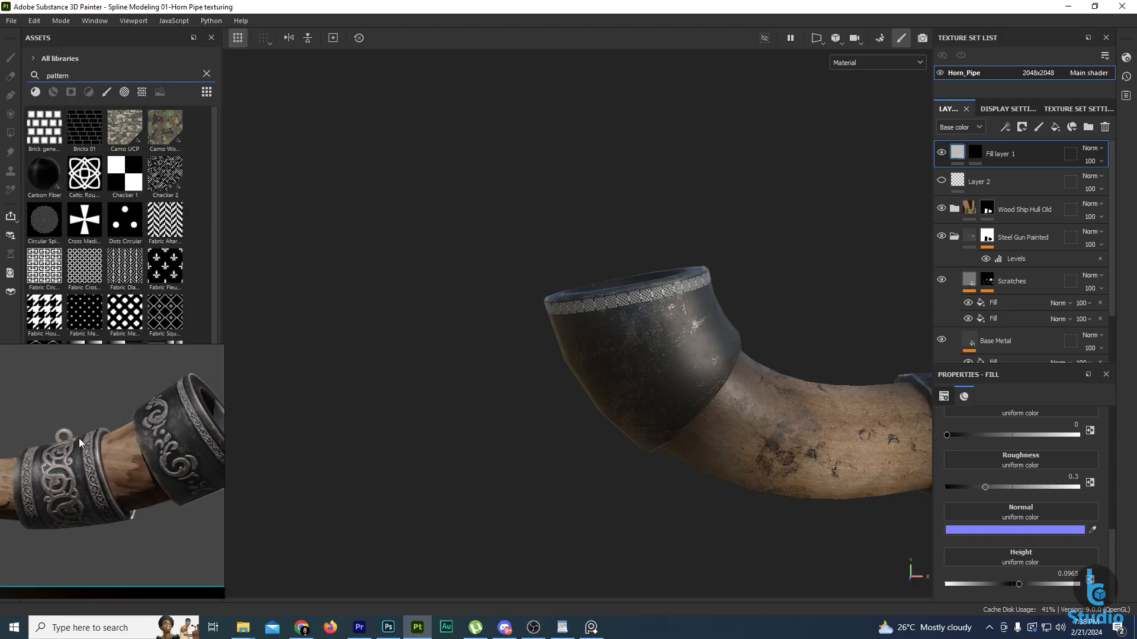
drag(80, 441, 329, 397)
scroll(89, 356, down, 10)
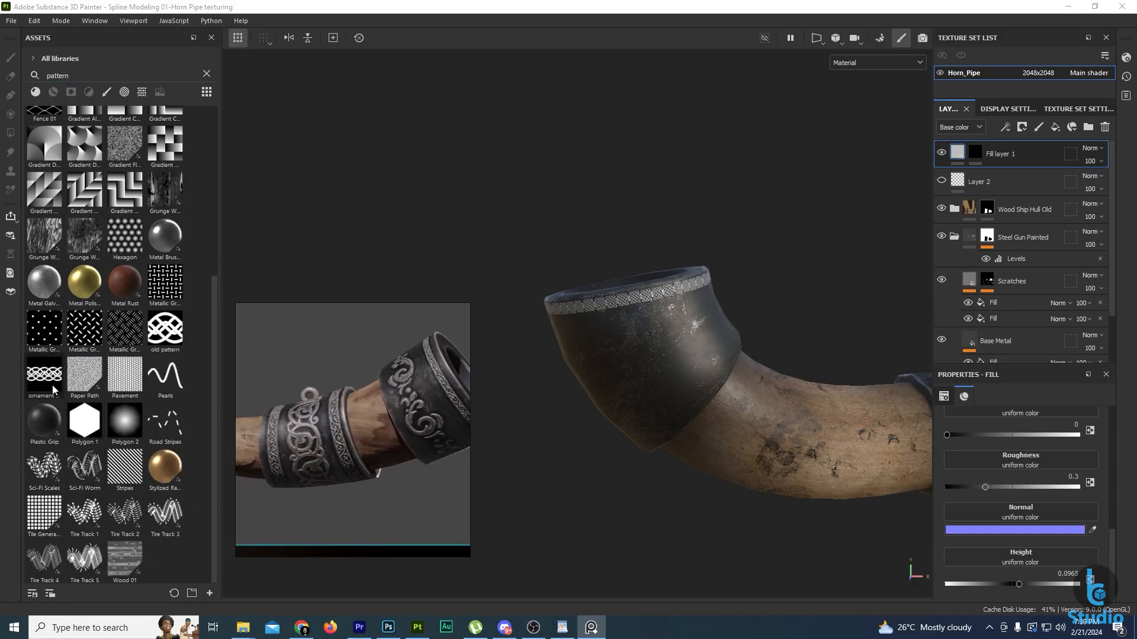
Select the rim path in Fill layer 1's mask and replace its alpha with ornament patttern.
click(974, 152)
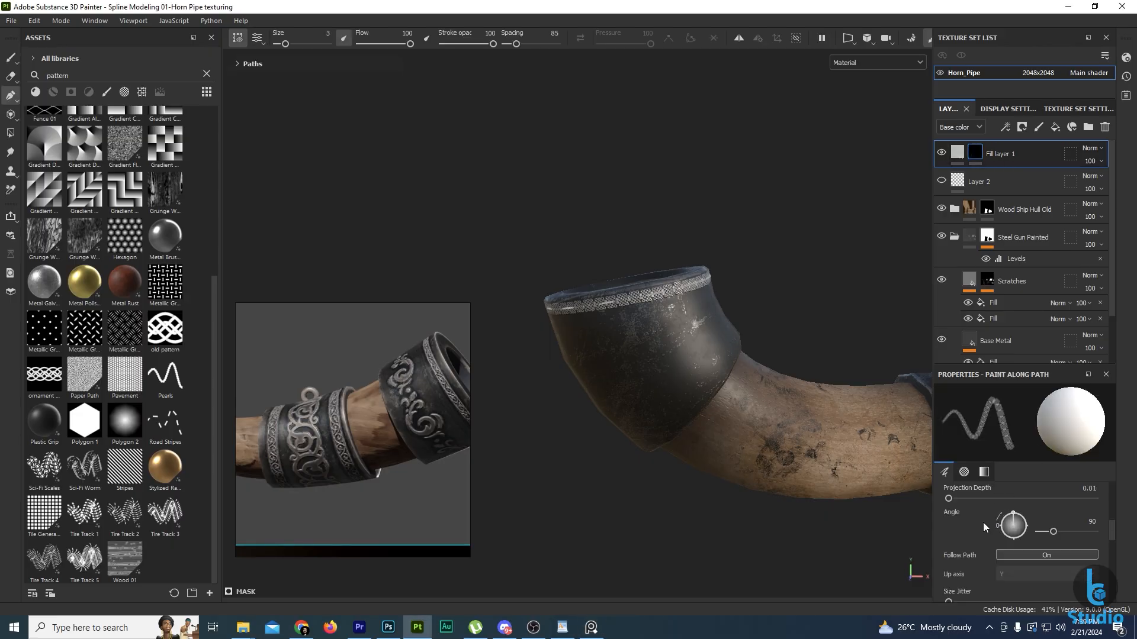
scroll(989, 531, down, 2)
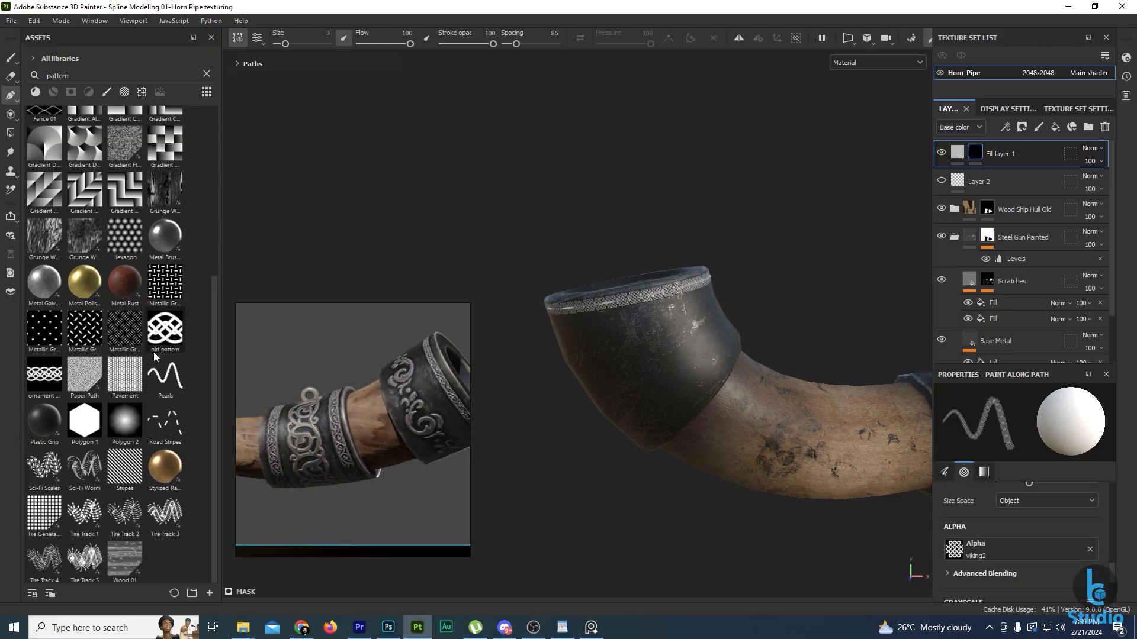
mouse_move(37, 382)
mouse_down()
mouse_move(754, 532)
mouse_move(955, 560)
mouse_up()
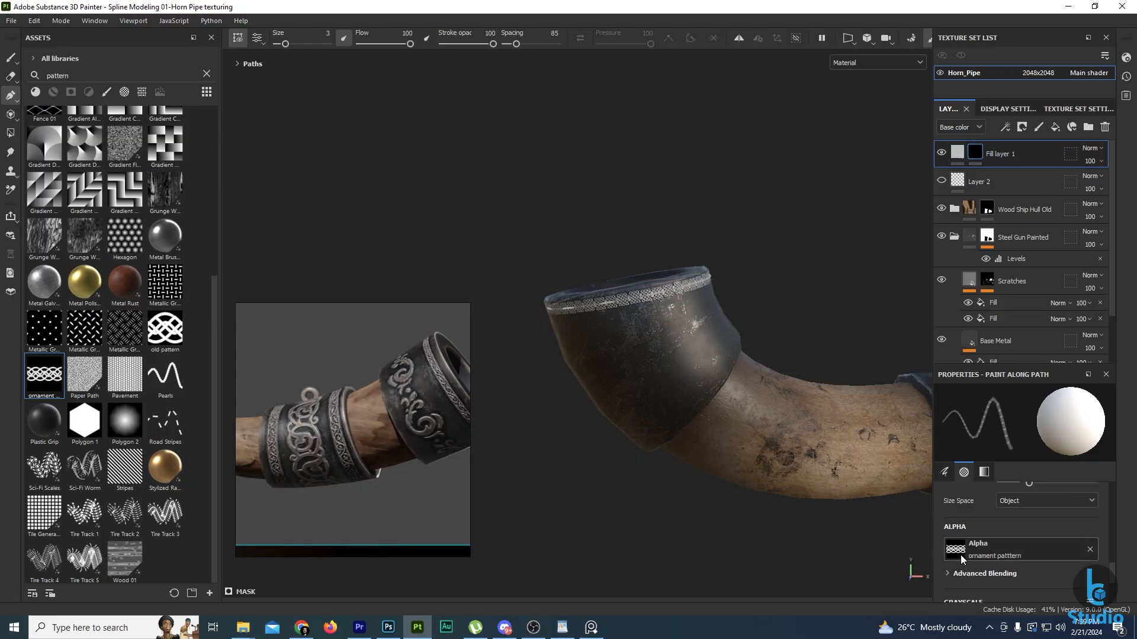
click(652, 293)
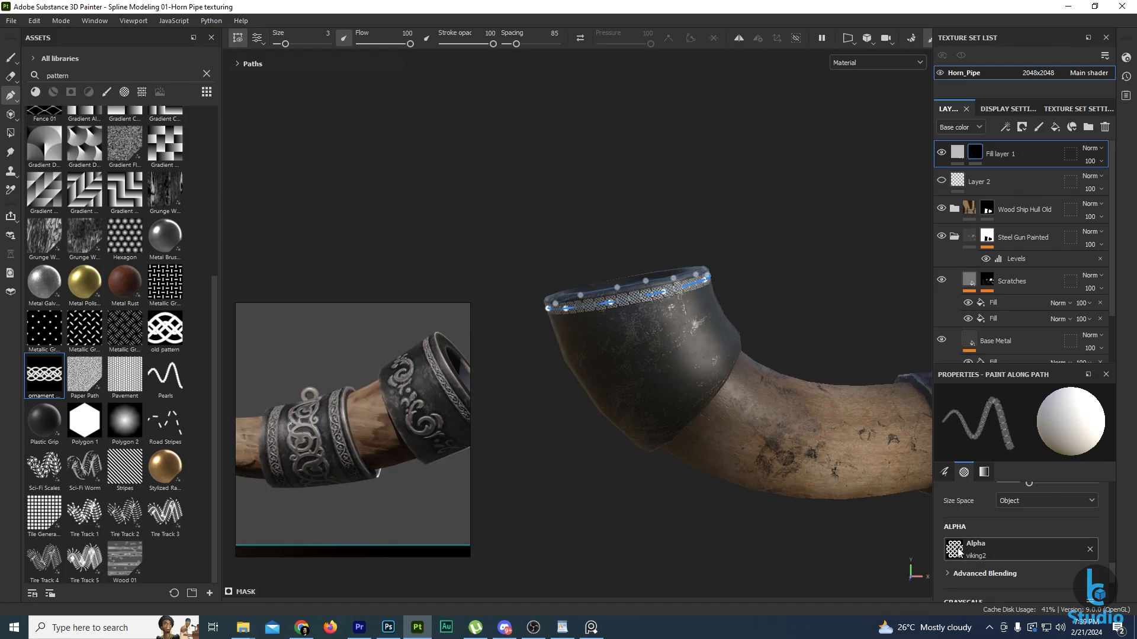
mouse_move(38, 374)
mouse_down()
mouse_move(564, 452)
mouse_move(944, 560)
mouse_move(960, 553)
mouse_up()
Enlarge the rim ornament's brush size, trying 5 and settling on 5.5.
scroll(679, 324, up, 4)
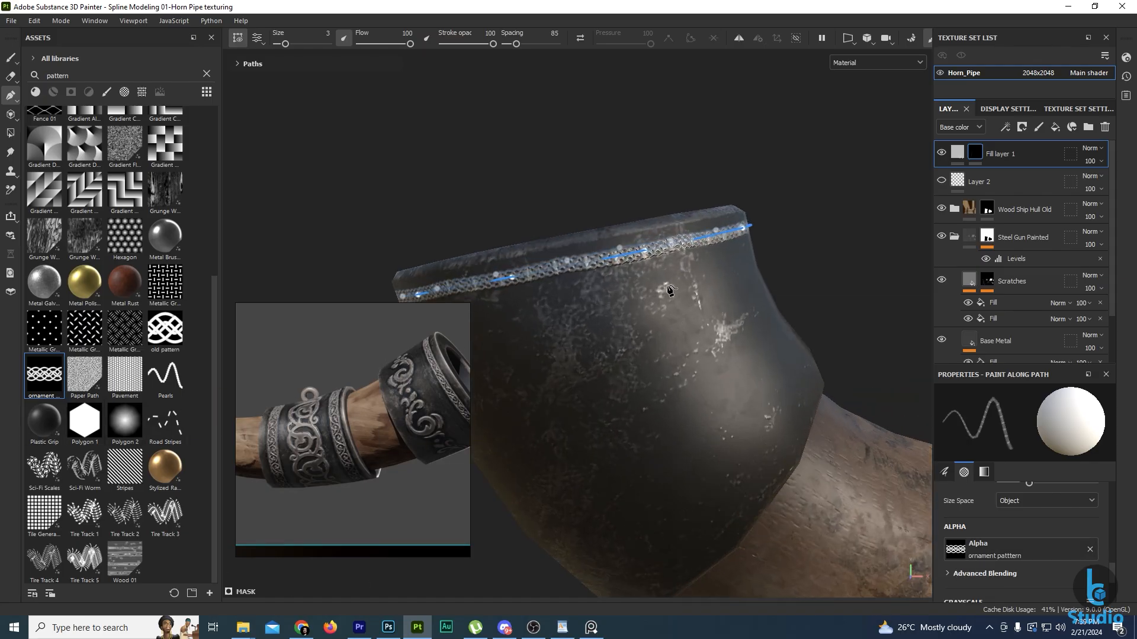
alt+middle_drag(667, 289, 682, 331)
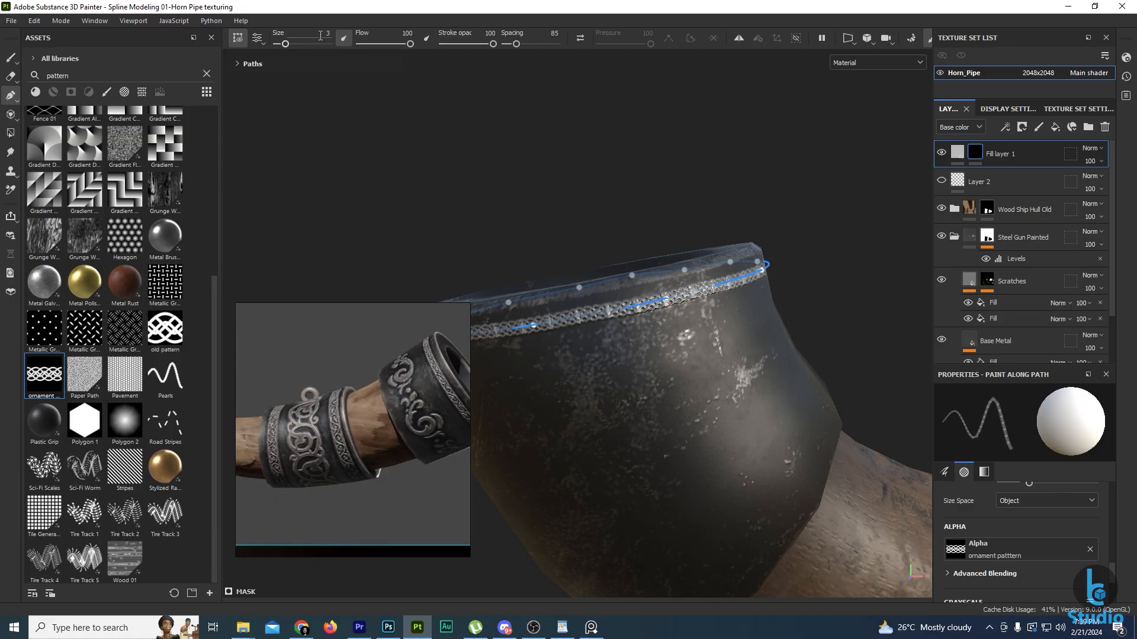
text(5)
key(Return)
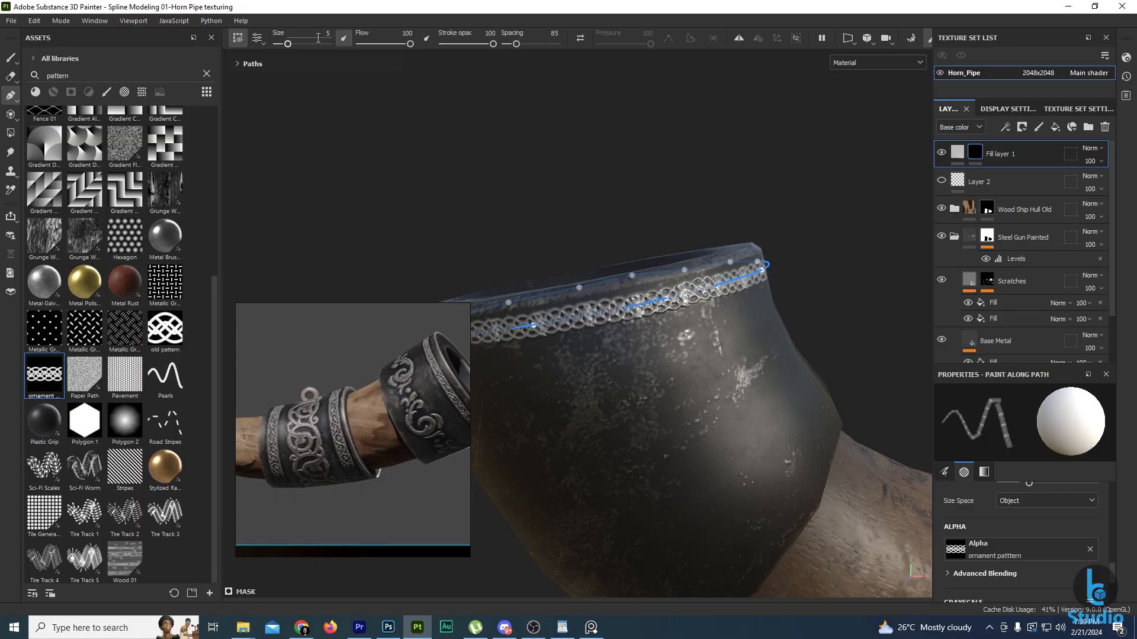
key(Return)
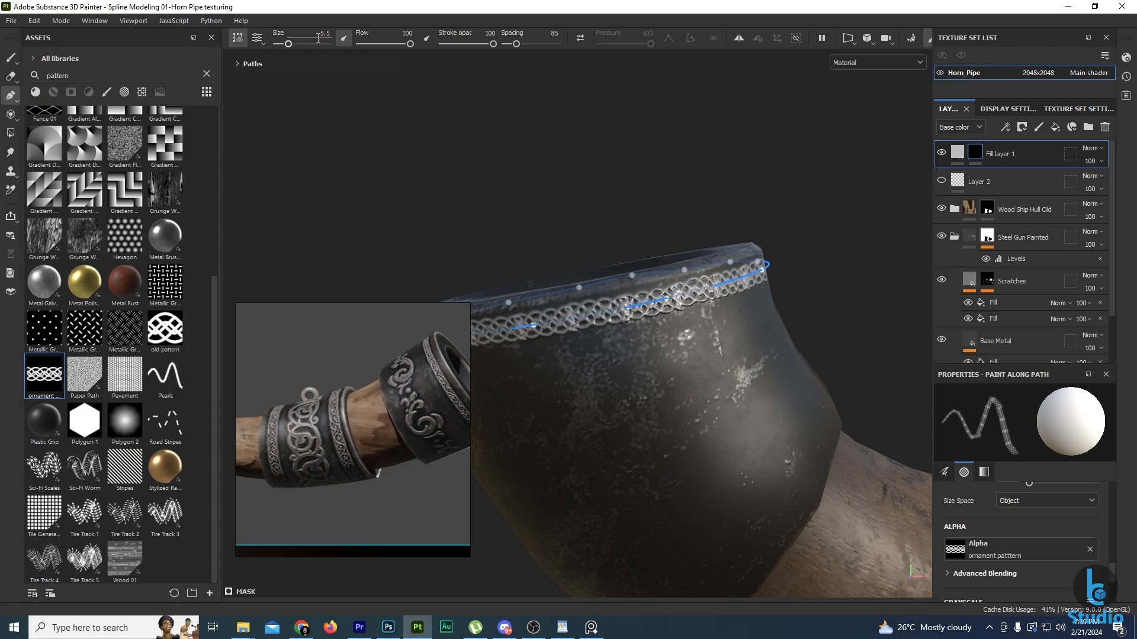
Tighten the rim ornament's spacing to 80 and on to 75, checking how the pattern repeats join.
scroll(533, 349, down, 4)
mouse_move(598, 368)
alt+mouse_down()
mouse_move(517, 361)
mouse_move(658, 357)
mouse_move(697, 384)
alt+mouse_up()
scroll(734, 307, up, 4)
alt+middle_drag(734, 306, 679, 346)
scroll(679, 347, up, 1)
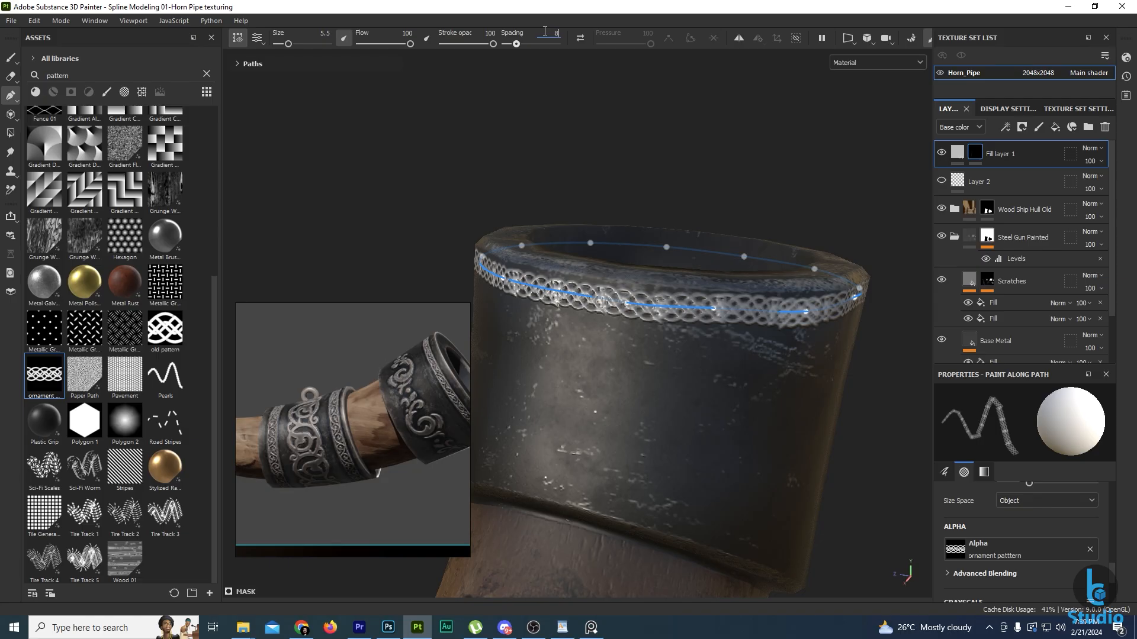
key(Return)
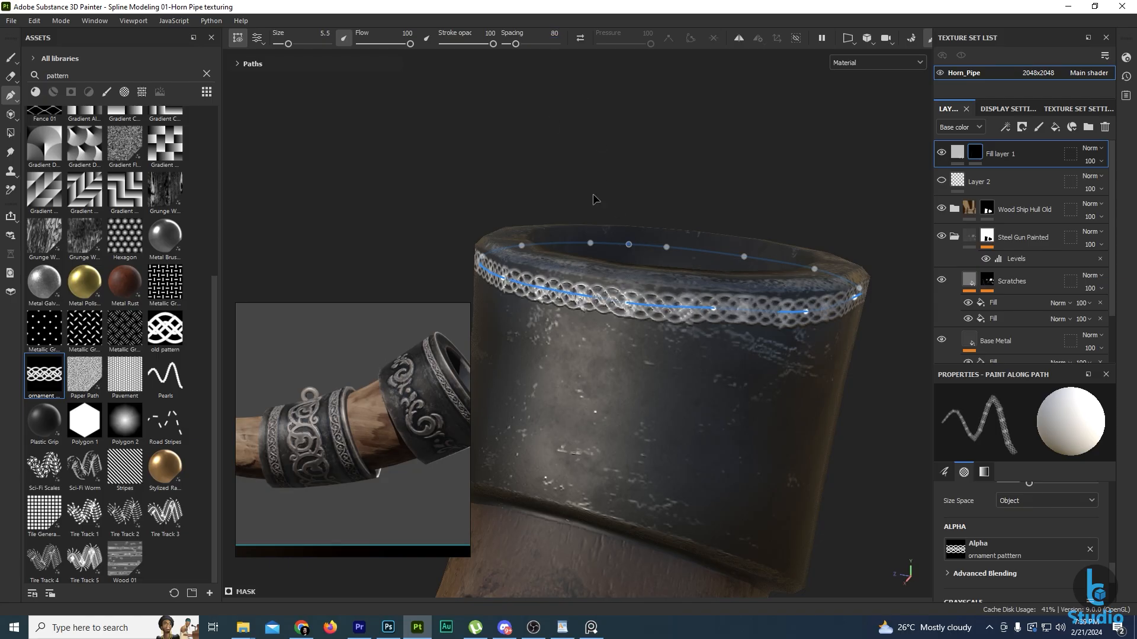
text(75)
key(Return)
alt+drag(598, 355, 554, 357)
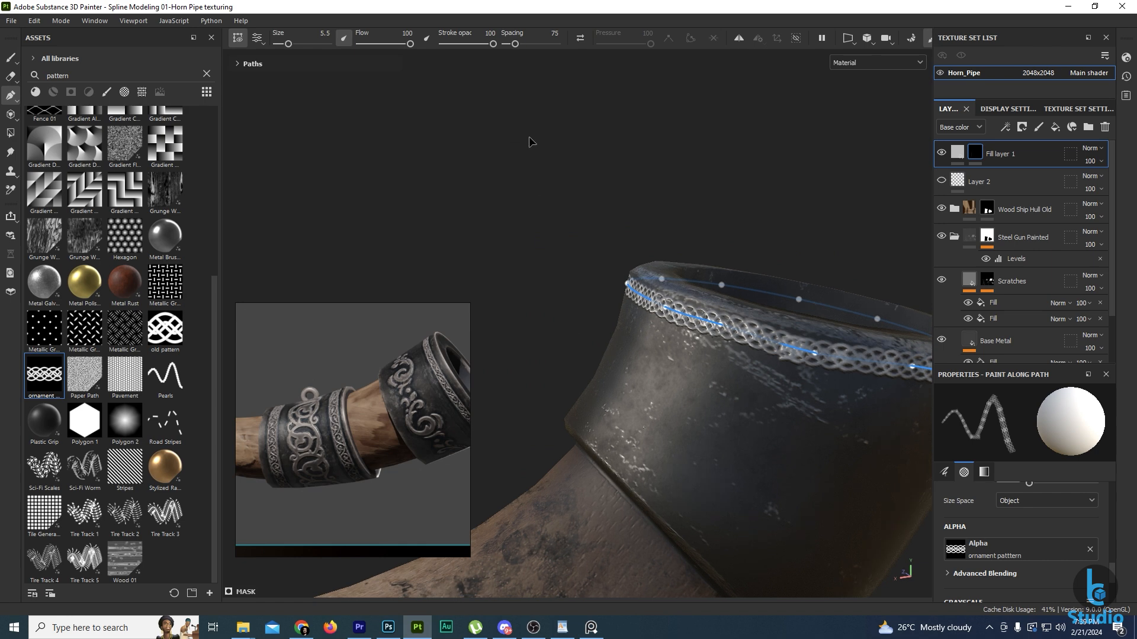
Refine the selected rim path's spacing, trying 65 and settling on 70, and view the band without the path overlay.
click(812, 352)
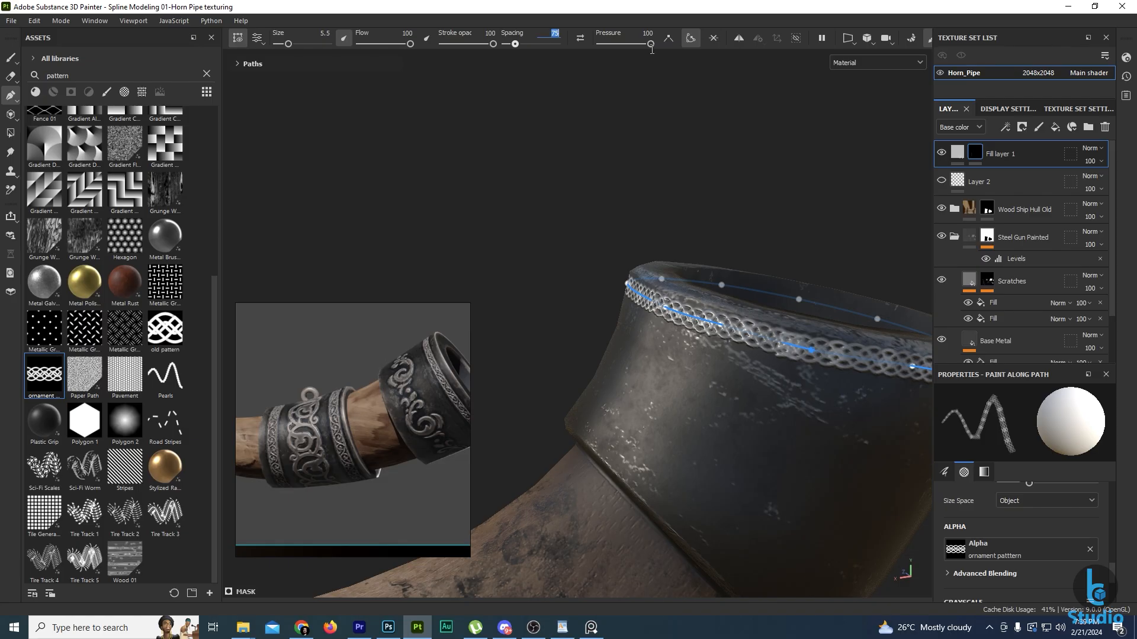
text(65)
key(Return)
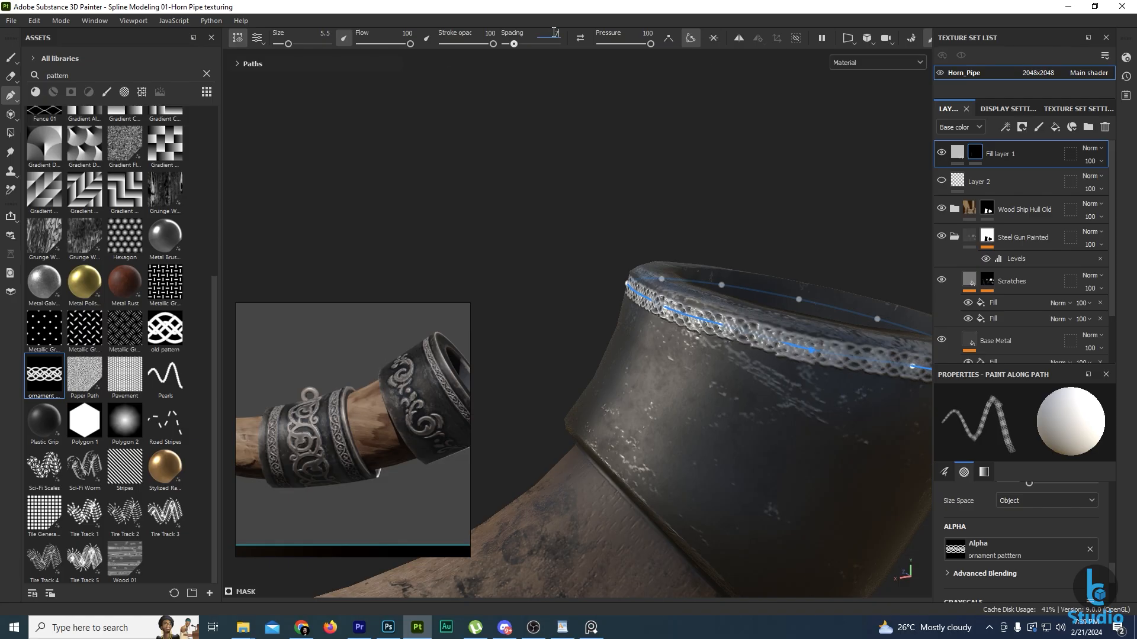
key(Return)
mouse_move(701, 371)
alt+mouse_down()
mouse_move(764, 451)
mouse_move(540, 380)
mouse_move(681, 457)
mouse_move(664, 453)
mouse_move(619, 335)
mouse_move(711, 416)
mouse_move(717, 406)
mouse_move(639, 396)
alt+mouse_up()
click(10, 58)
scroll(677, 391, up, 6)
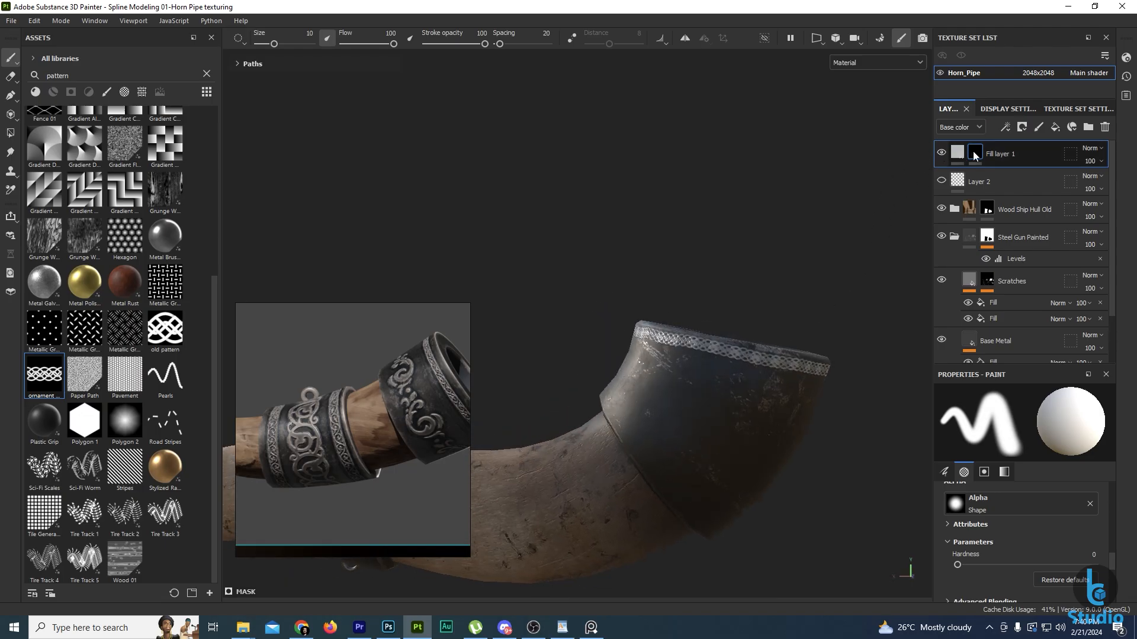
Start a second ornament path on the dark steel fitting below the rim band, placing its first three points.
click(10, 95)
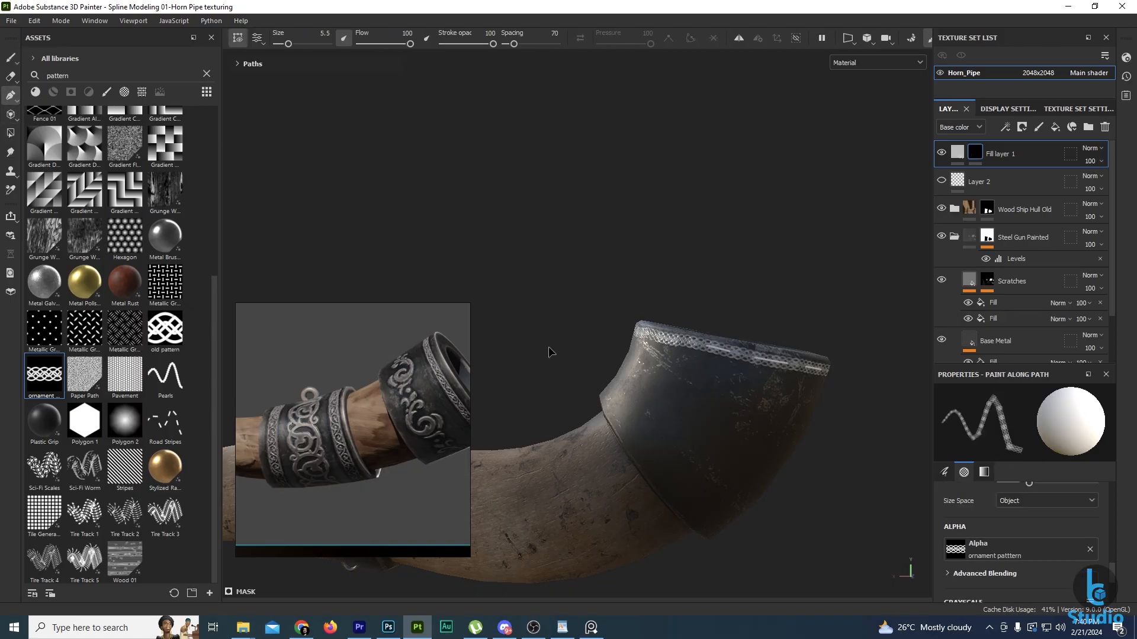
alt+middle_drag(748, 428, 686, 424)
scroll(645, 421, up, 2)
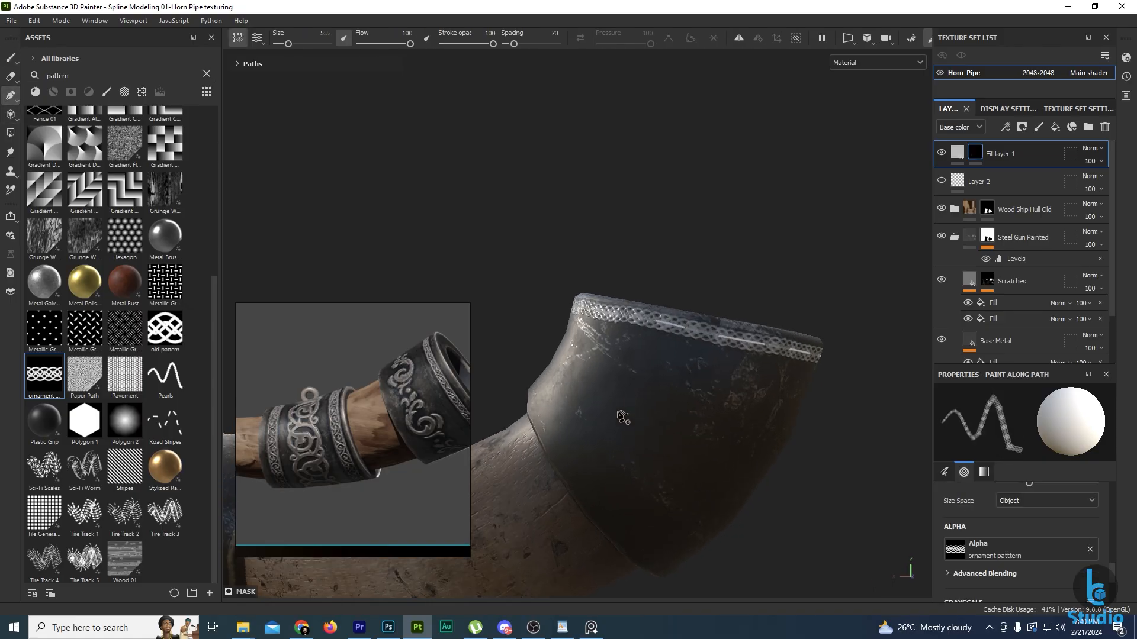
click(583, 375)
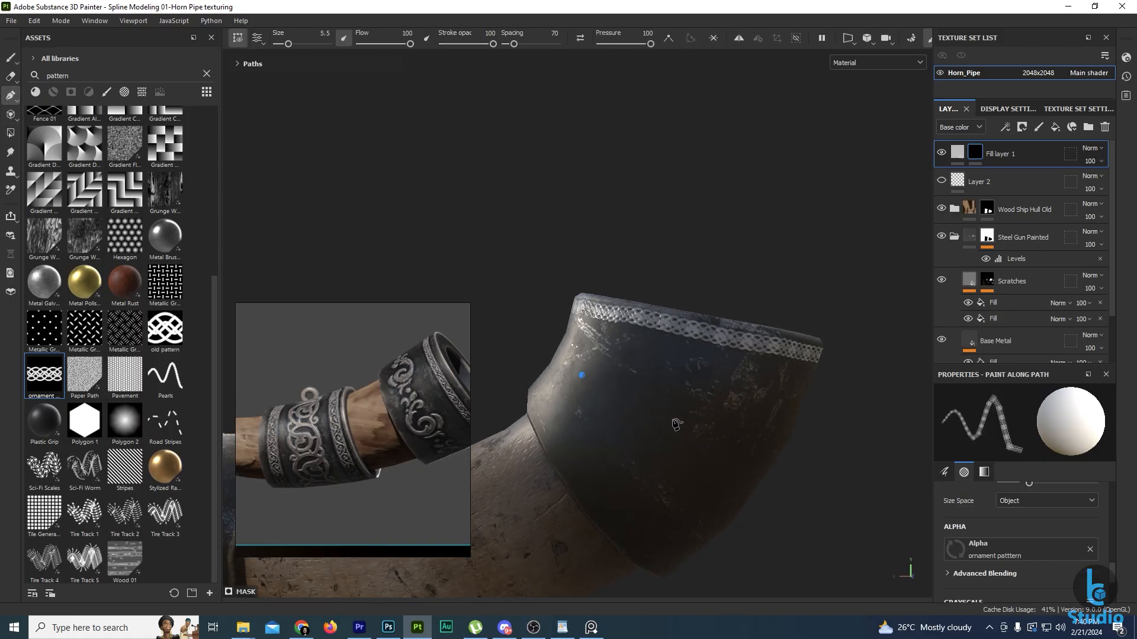
click(672, 419)
alt+drag(747, 480, 797, 489)
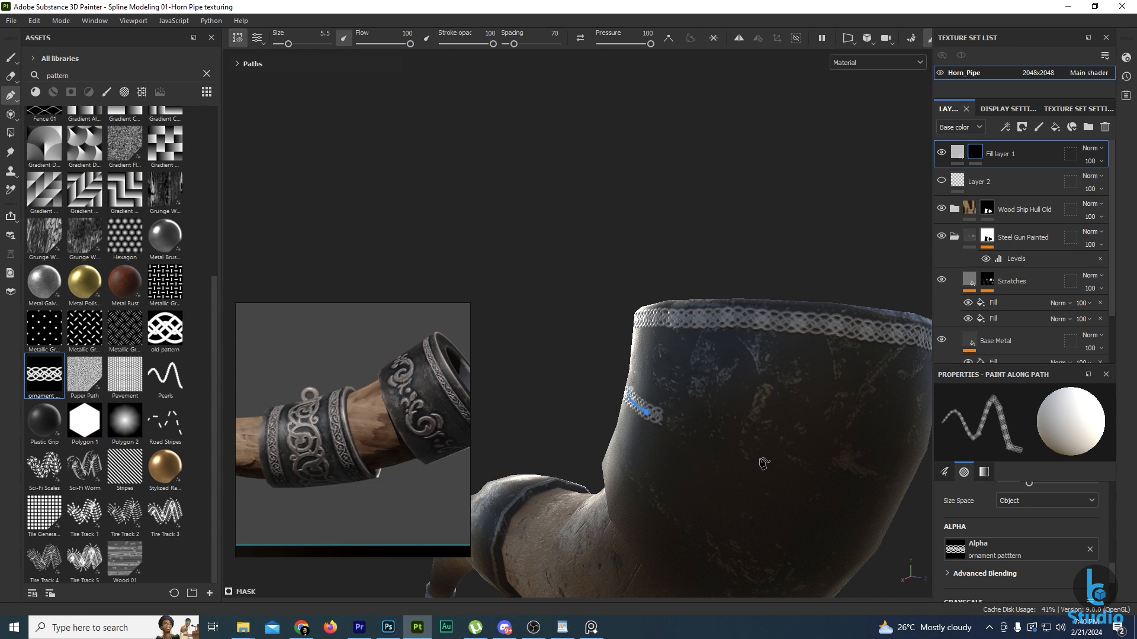
click(757, 458)
Continue the second ornament path around the shaded side of the fitting with two more points.
alt+middle_drag(804, 485, 795, 484)
alt+drag(795, 484, 606, 456)
alt+middle_drag(606, 457, 629, 459)
click(705, 454)
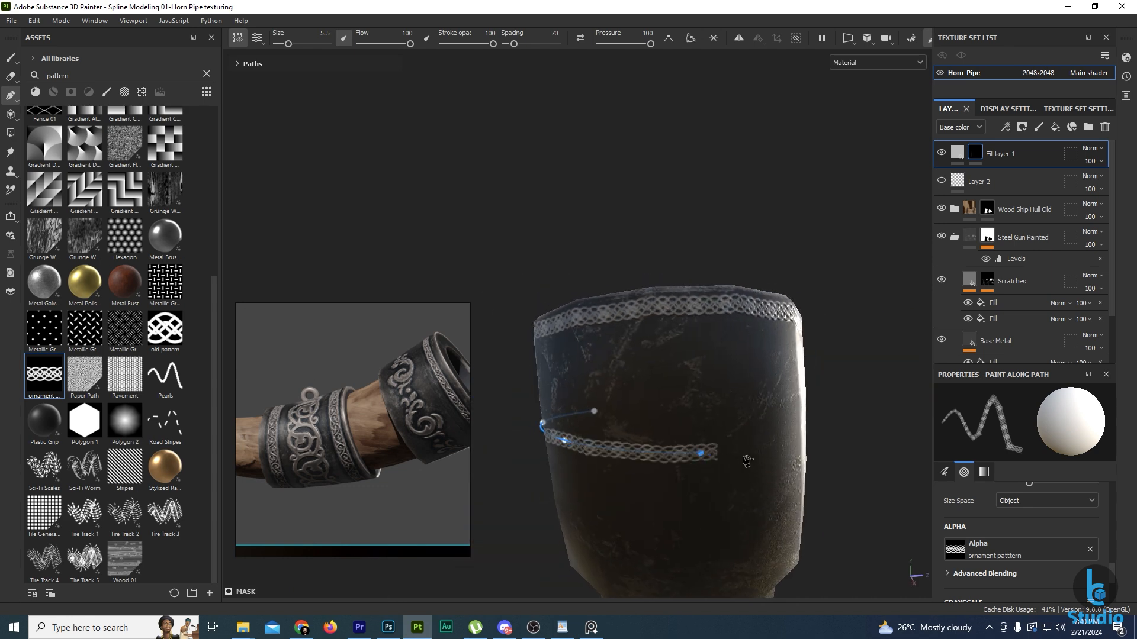
alt+drag(747, 462, 573, 476)
click(826, 439)
Complete the second ornament path around the fitting with three more points and close it into a loop.
alt+drag(856, 423, 636, 490)
alt+middle_drag(636, 490, 723, 482)
click(799, 448)
alt+drag(853, 428, 679, 474)
alt+middle_drag(885, 447, 640, 449)
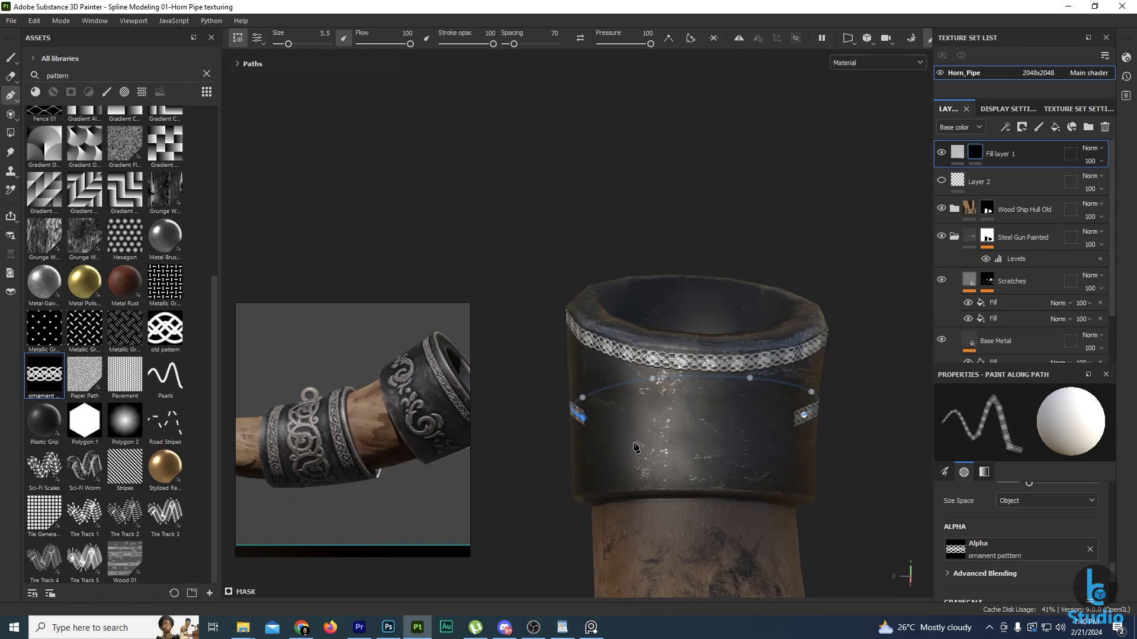
click(679, 431)
alt+drag(814, 451, 785, 442)
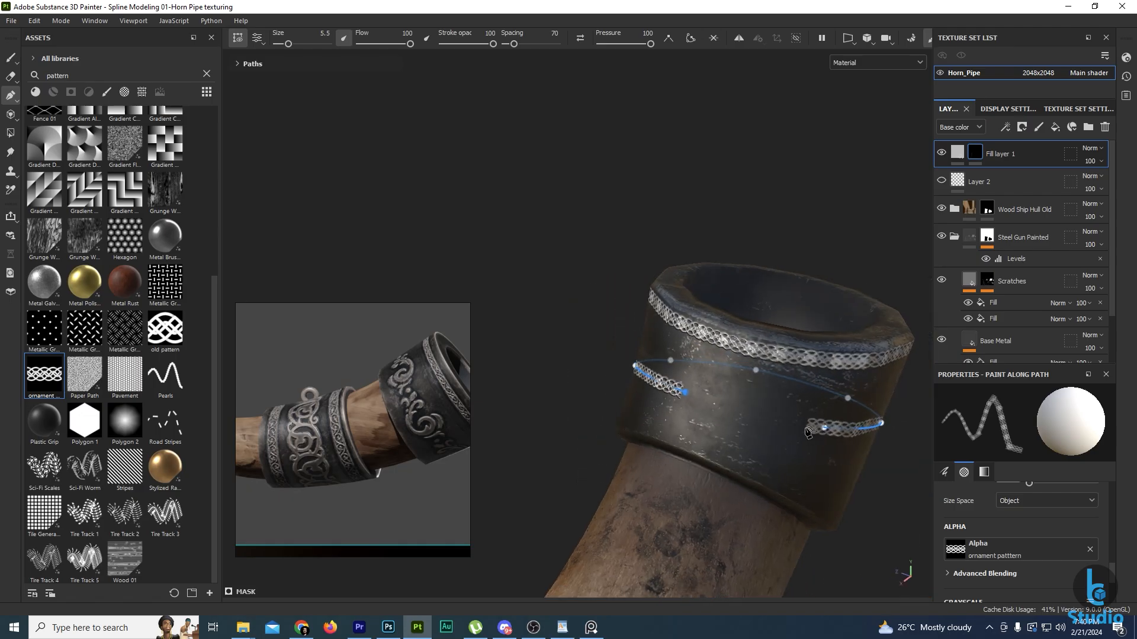
click(796, 423)
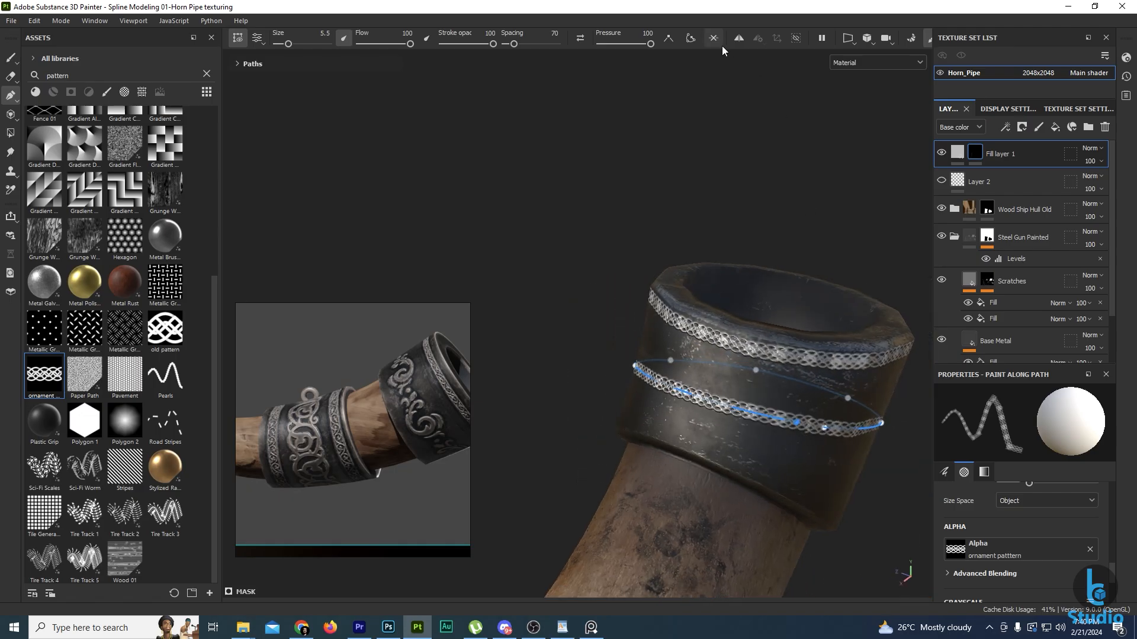
click(691, 37)
alt+drag(716, 254, 681, 337)
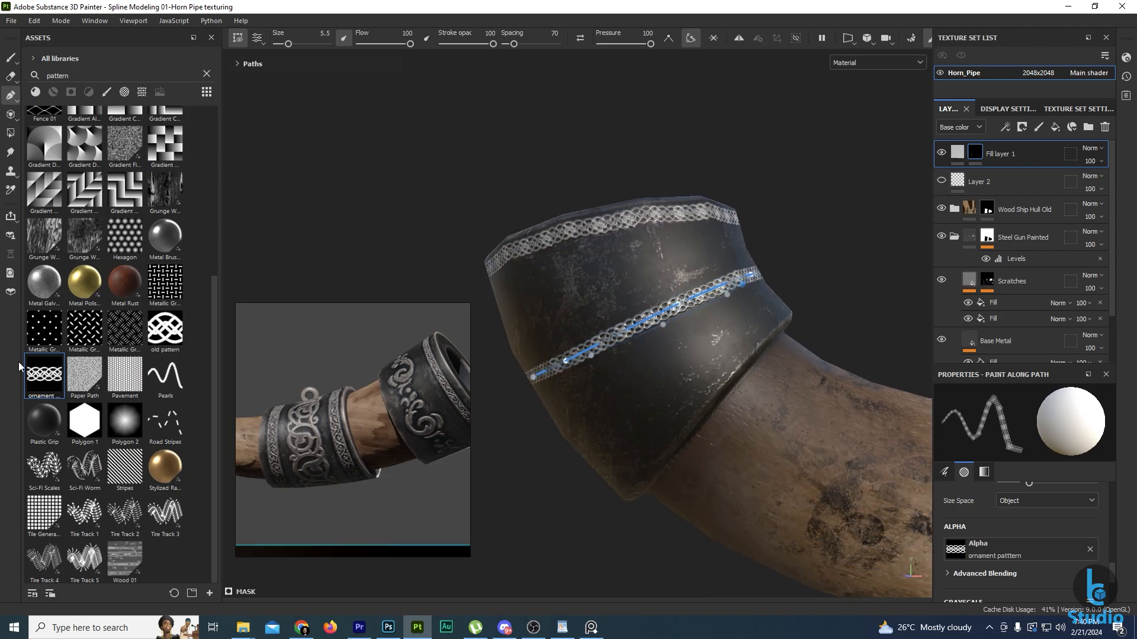
Search the asset library for "vikin" and apply the viking1 alpha to the closed second path.
double_click(57, 75)
text(vikin)
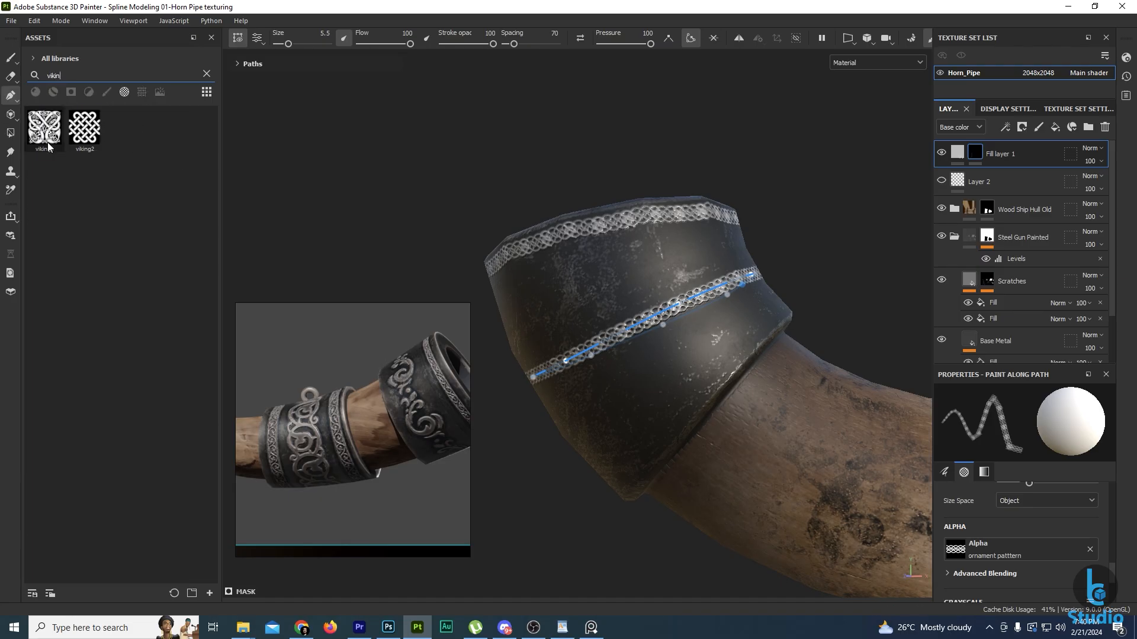
drag(40, 140, 960, 555)
alt+drag(609, 339, 635, 341)
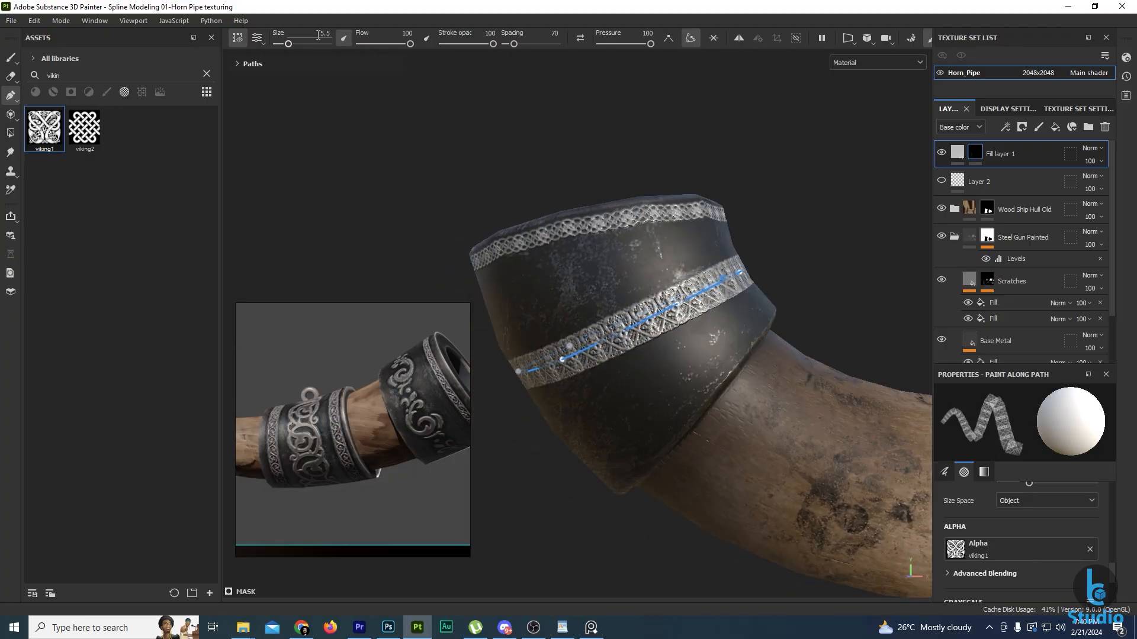
Enlarge the viking ornament band to size 8 and on to 10, and widen its spacing to 94.
text(8)
key(Return)
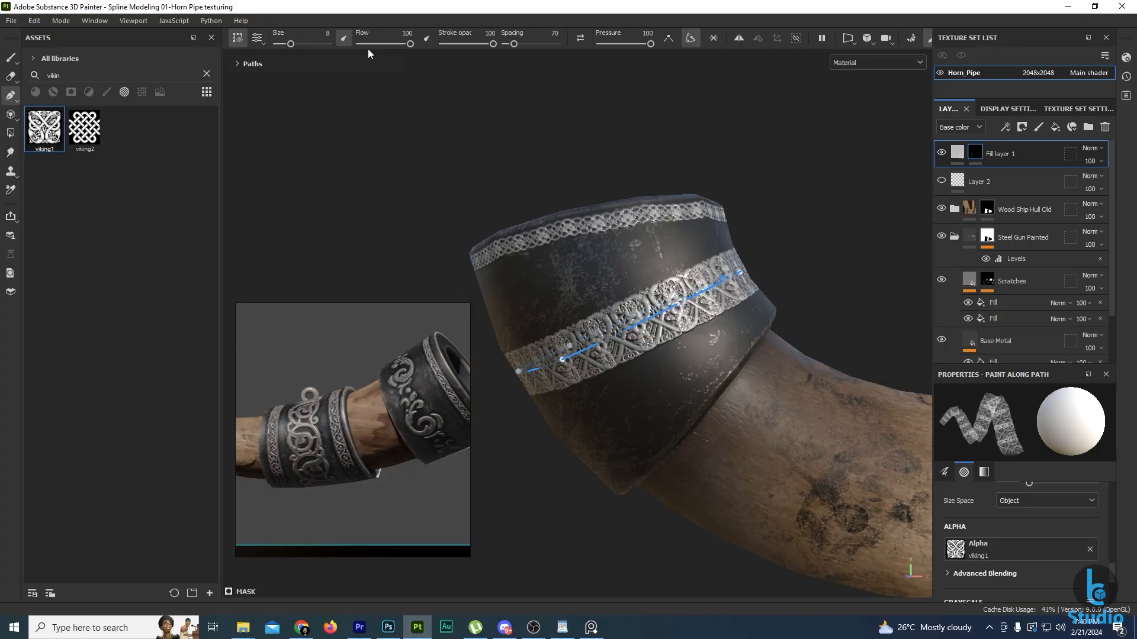
click(328, 35)
text(10)
key(Return)
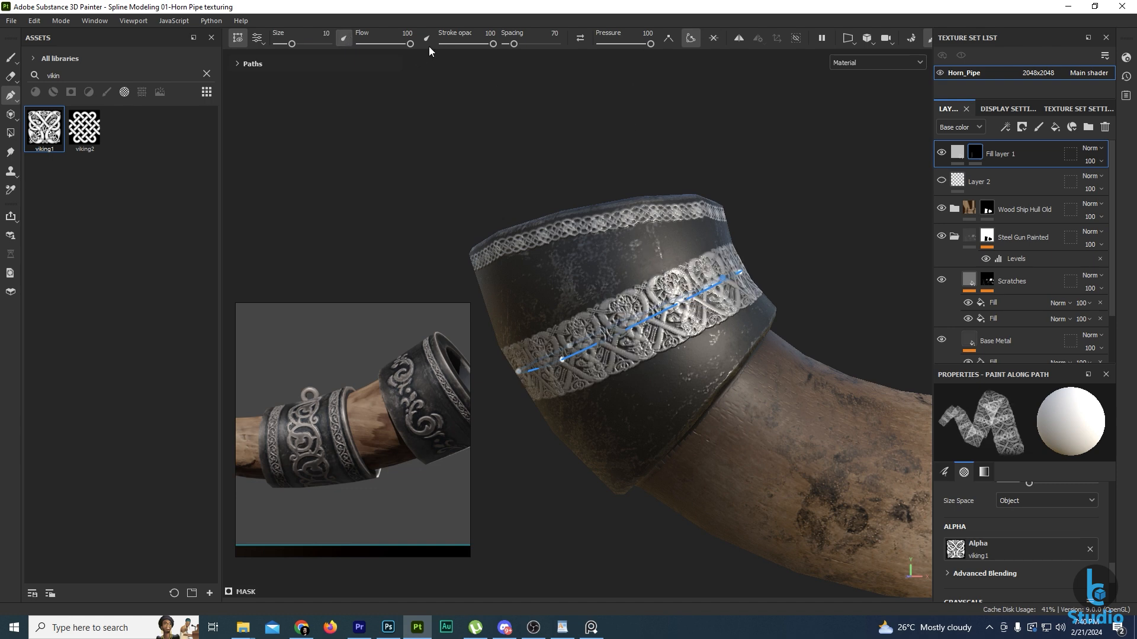
drag(513, 44, 517, 44)
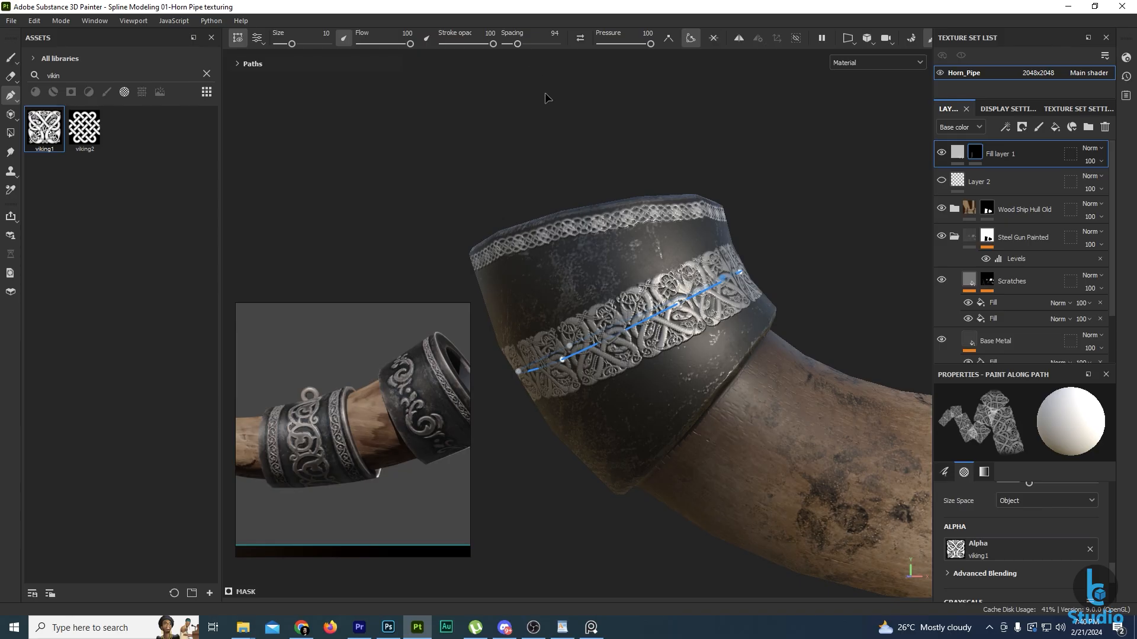
Try rotating the viking1 alpha to an angle of 134 and on to 181, checking the band around the fitting.
scroll(1071, 551, up, 3)
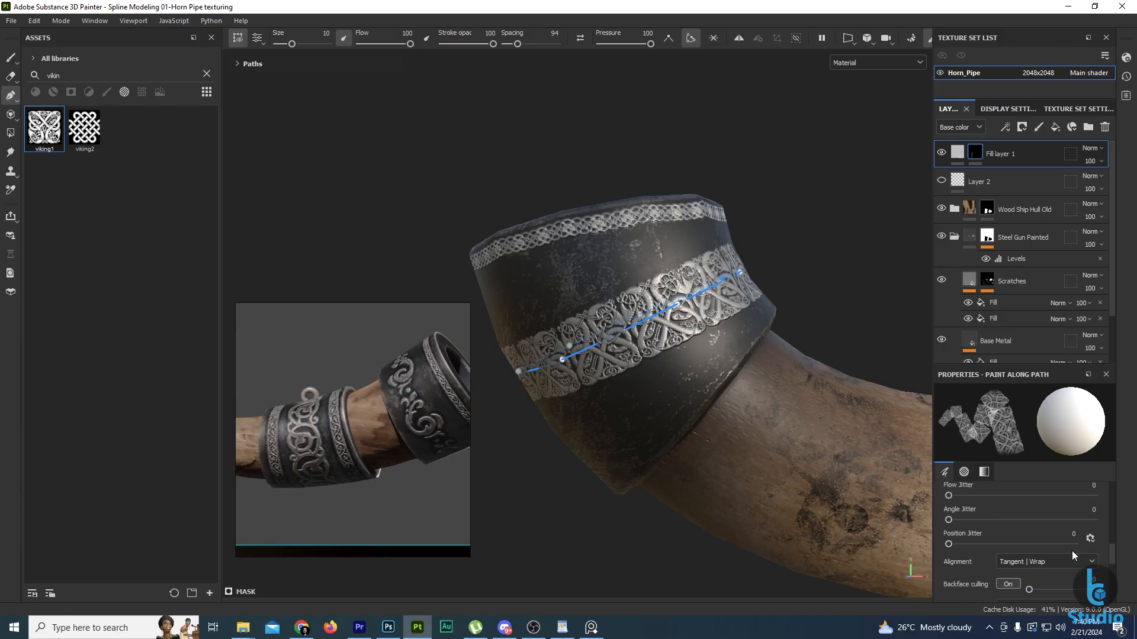
drag(1053, 543, 1059, 543)
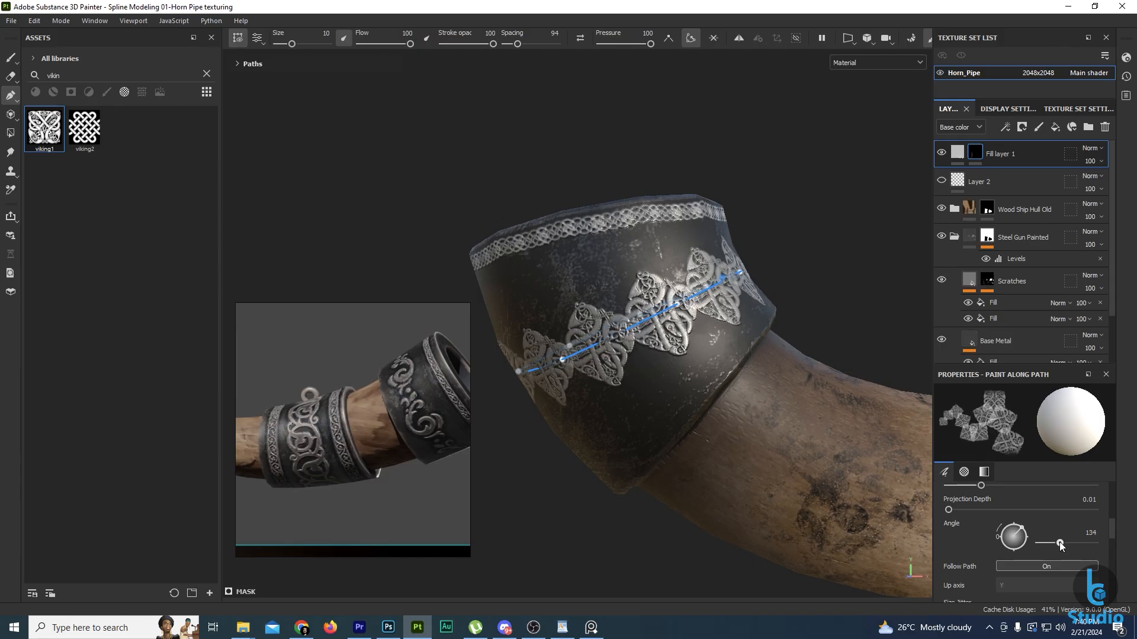
alt+drag(886, 497, 699, 411)
scroll(743, 399, up, 5)
alt+middle_drag(743, 399, 672, 361)
alt+drag(668, 347, 741, 401)
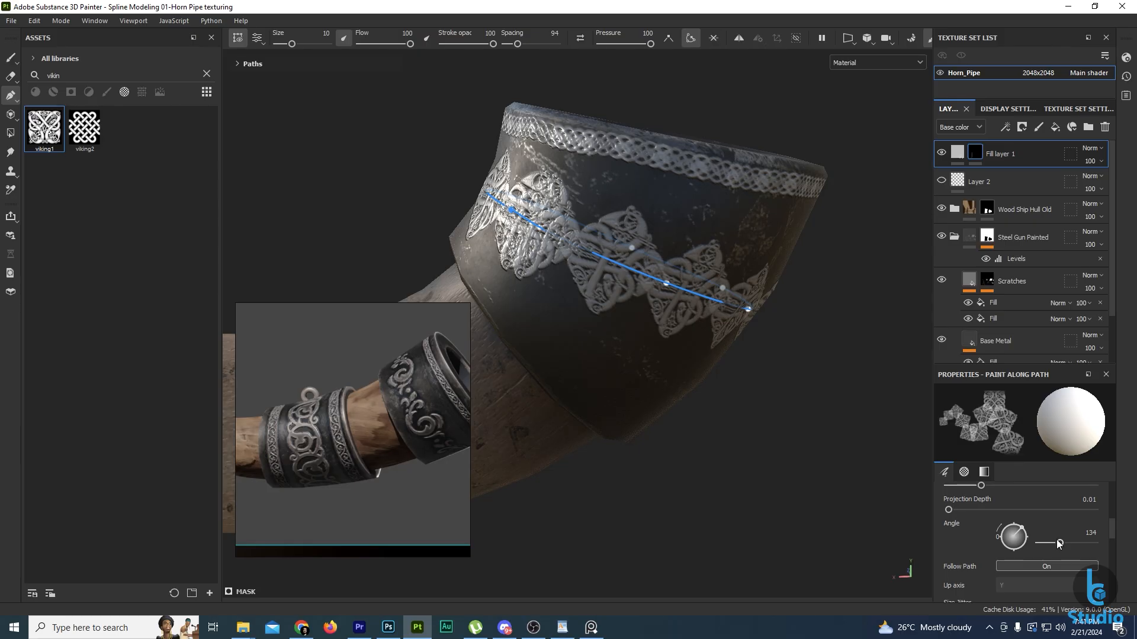
drag(1056, 540, 1067, 541)
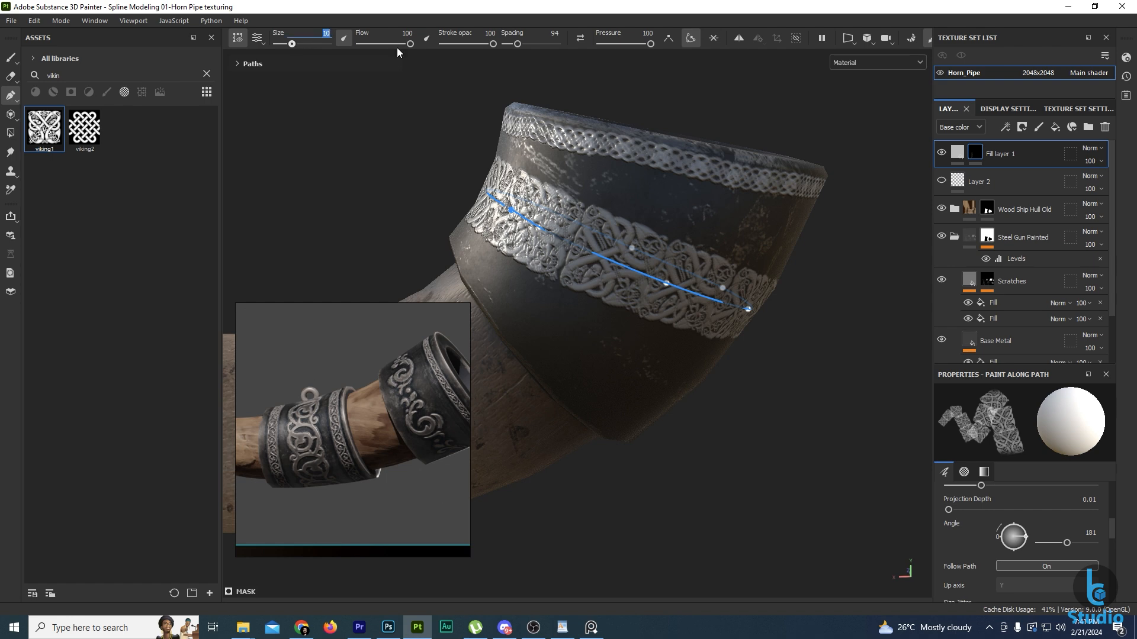
Try spacings of 80, 50 and 110 for the viking ornament band.
click(554, 33)
text(80)
key(Return)
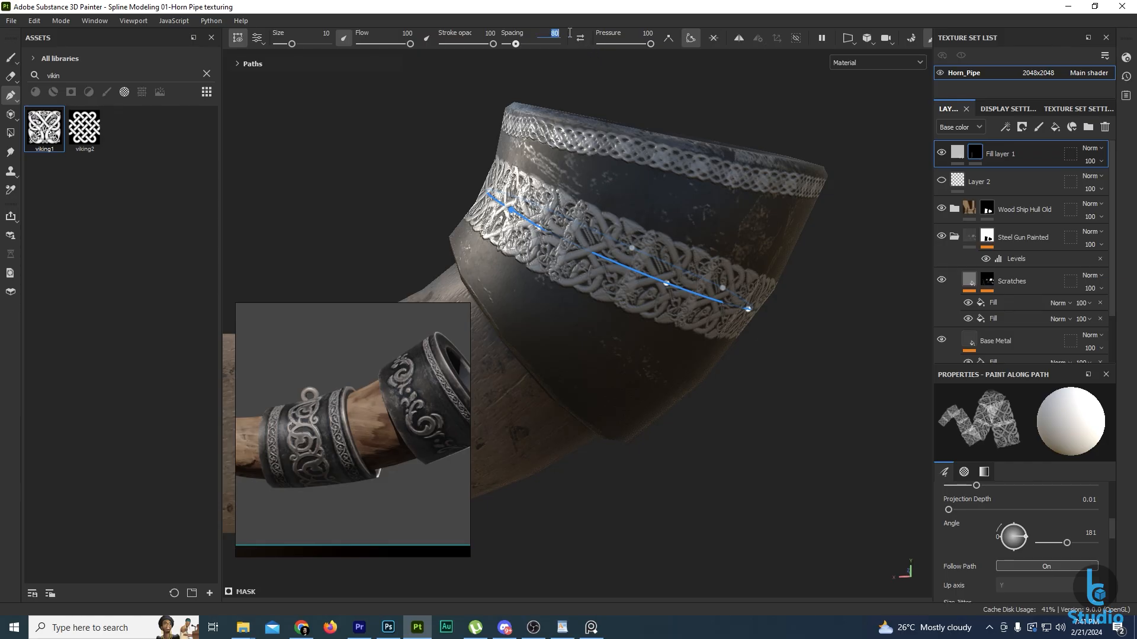
key(Return)
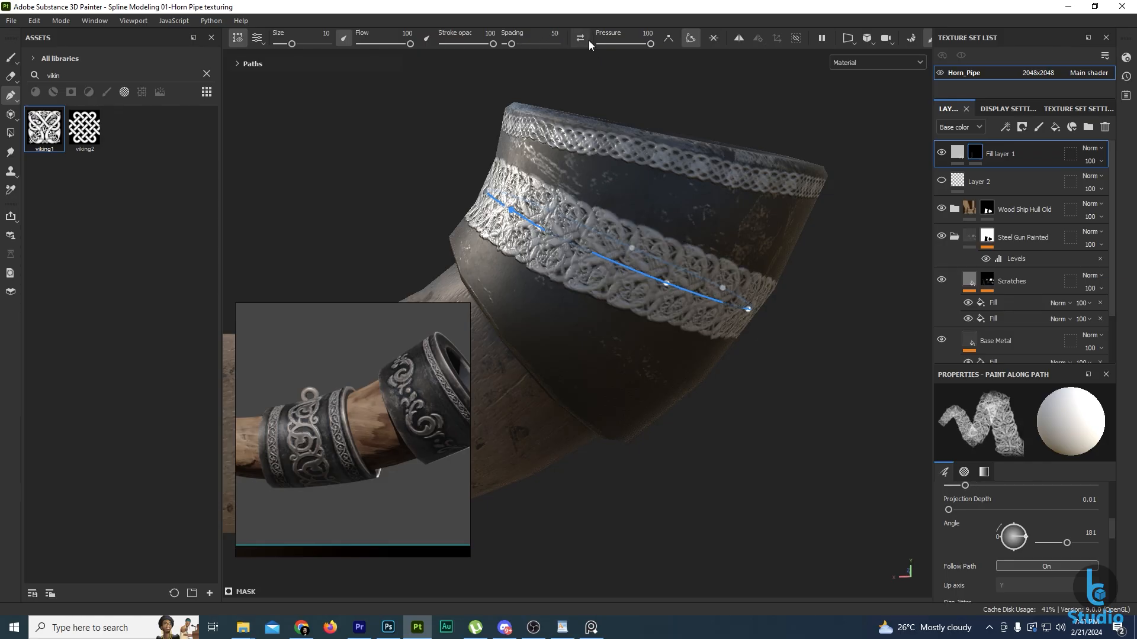
text(50)
key(Return)
text(110)
key(Return)
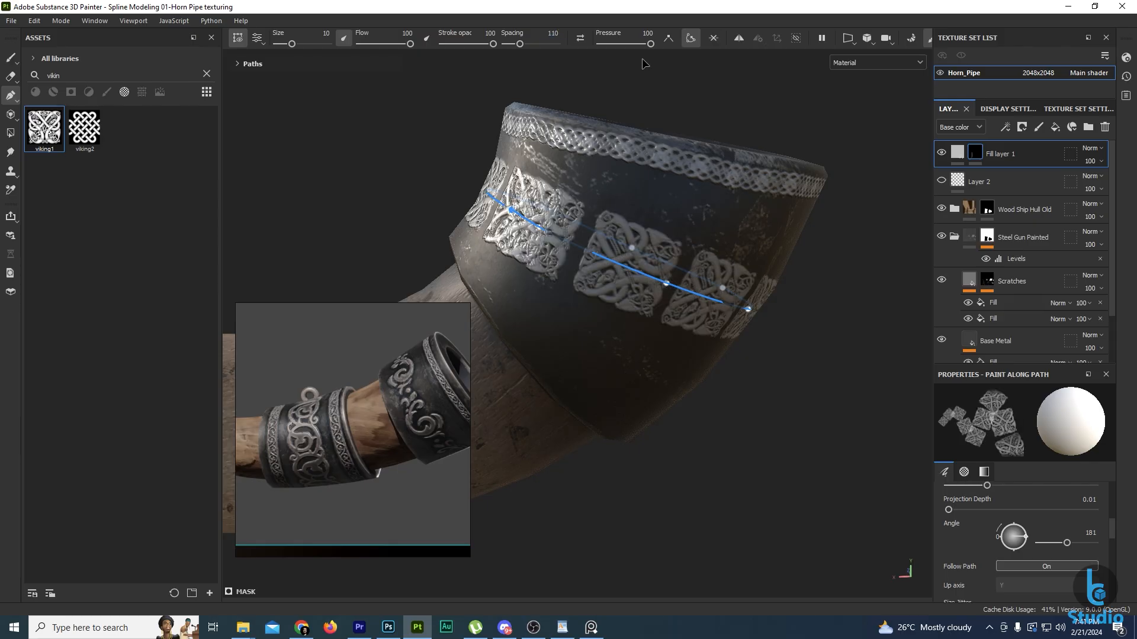
Tighten the viking band's spacing to 98 and check how the square motifs meet around the fitting.
click(552, 33)
key(Return)
alt+drag(598, 237, 450, 178)
click(564, 33)
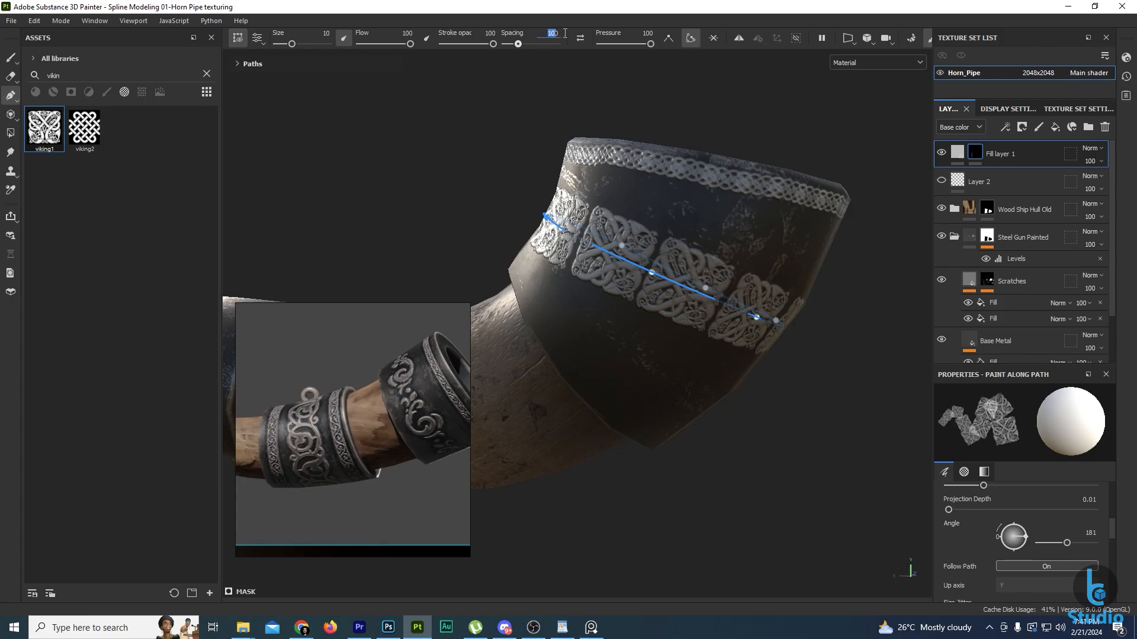
text(98)
key(Return)
alt+drag(681, 65, 752, 343)
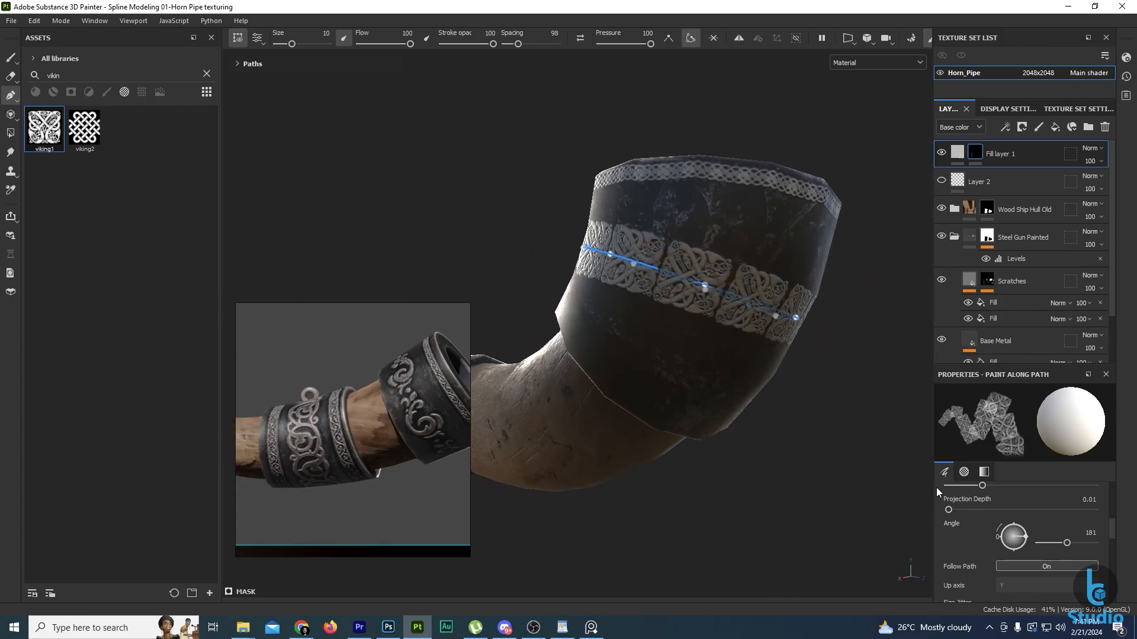
Turn the viking1 motifs into diamonds by setting the alpha's angle to 134.
scroll(1066, 568, up, 1)
drag(1068, 572, 1060, 574)
alt+drag(758, 343, 827, 370)
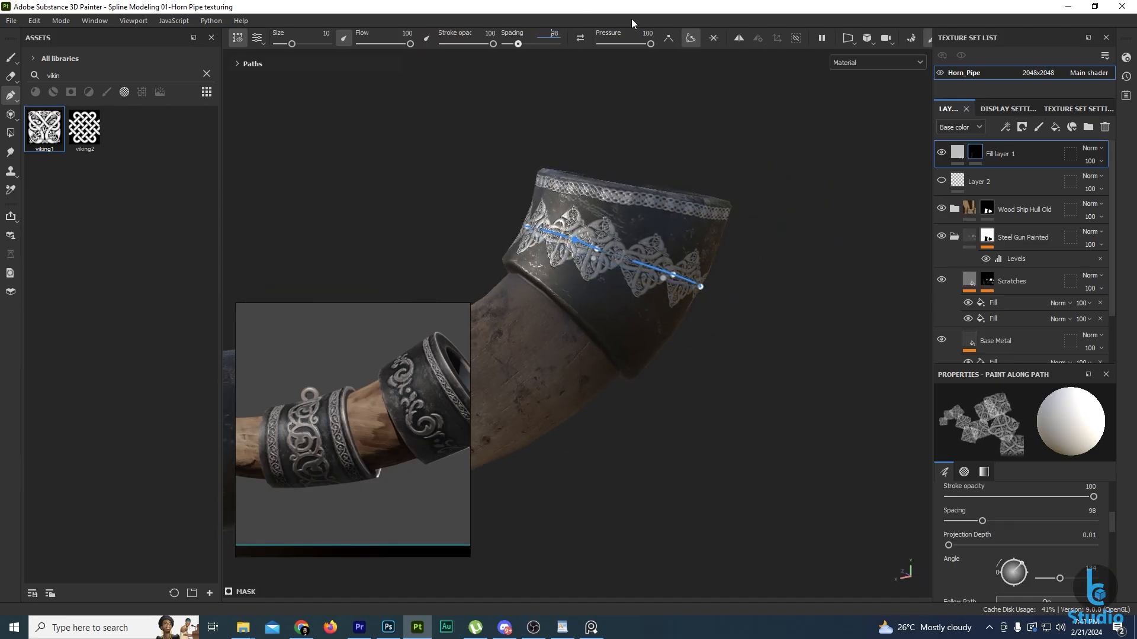
Try spacings of 90 and 85 for the diamond-shaped viking motifs.
key(Return)
double_click(546, 34)
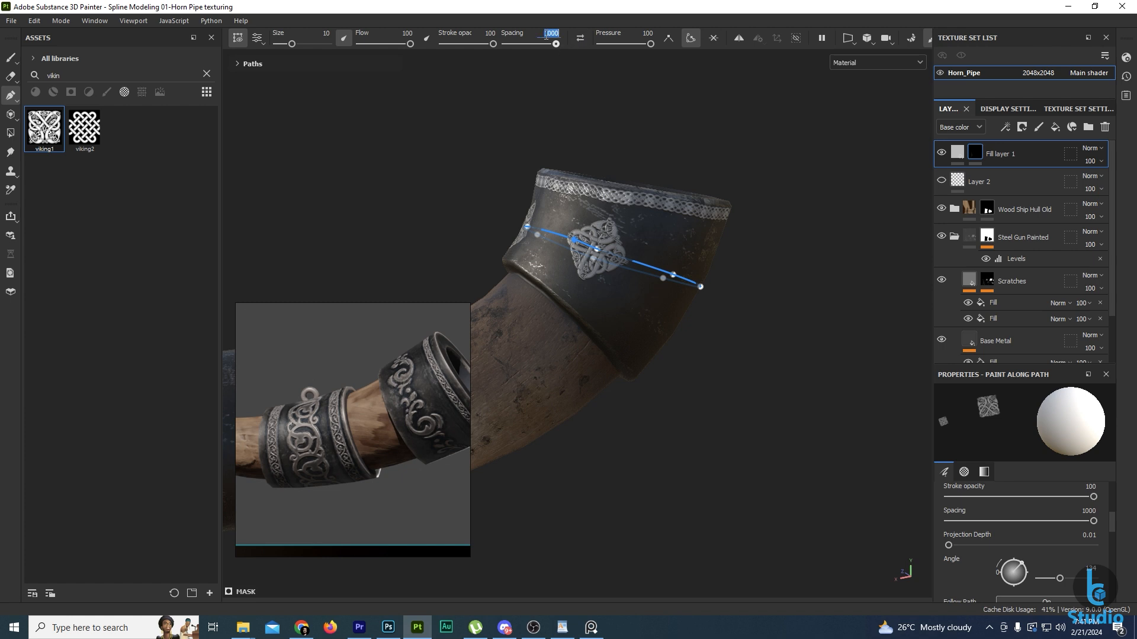
text(90)
key(Return)
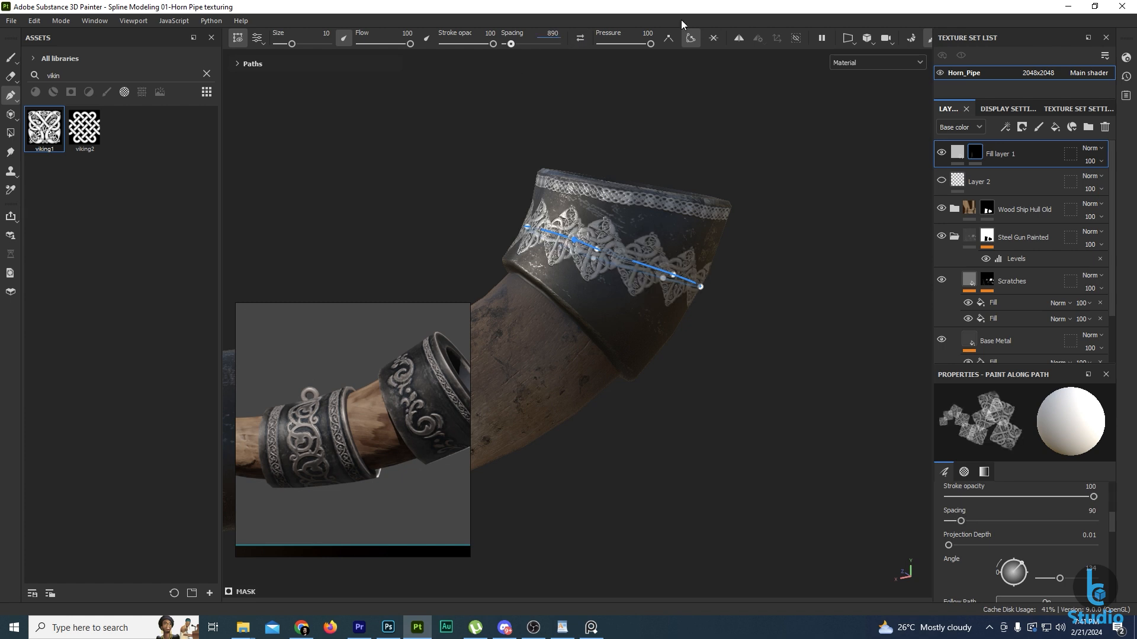
key(Delete)
text(5)
key(Return)
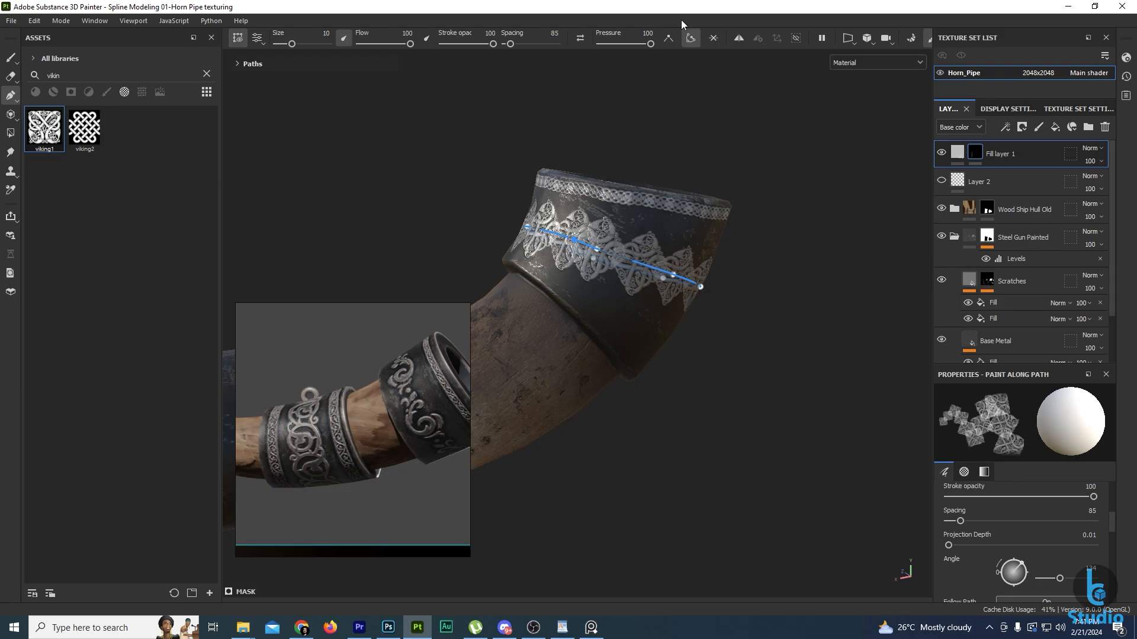
Widen the diamond motifs' spacing to 135 and inspect the overlap with Paint along path active.
drag(512, 46, 513, 44)
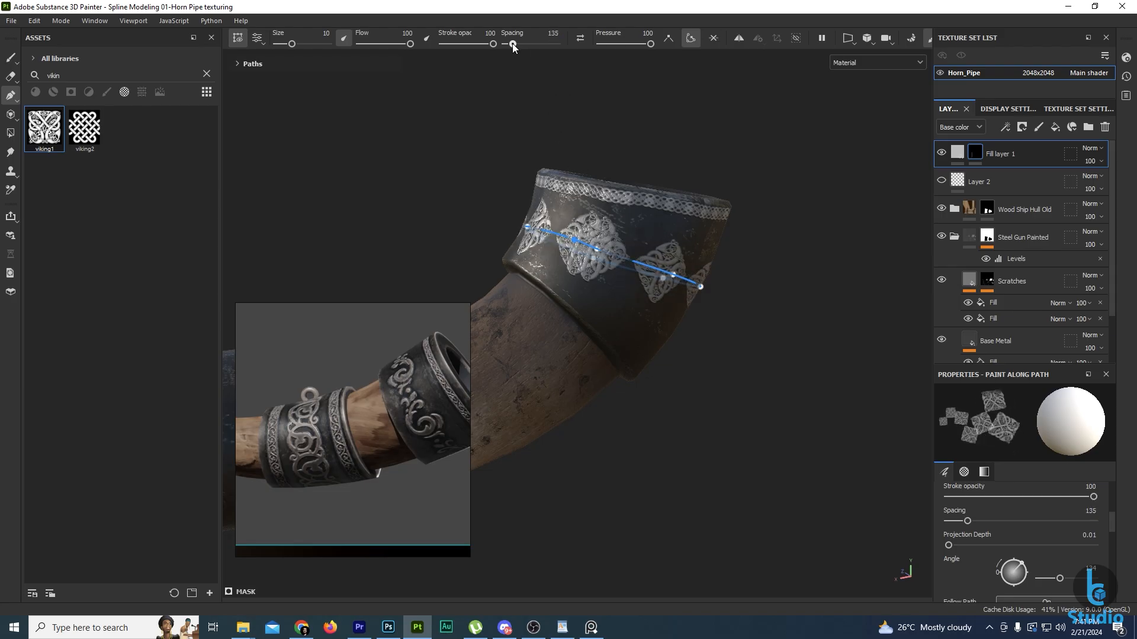
mouse_move(592, 195)
alt+mouse_down()
mouse_move(736, 216)
mouse_move(590, 244)
mouse_move(513, 207)
mouse_move(523, 205)
alt+mouse_up()
scroll(591, 243, up, 5)
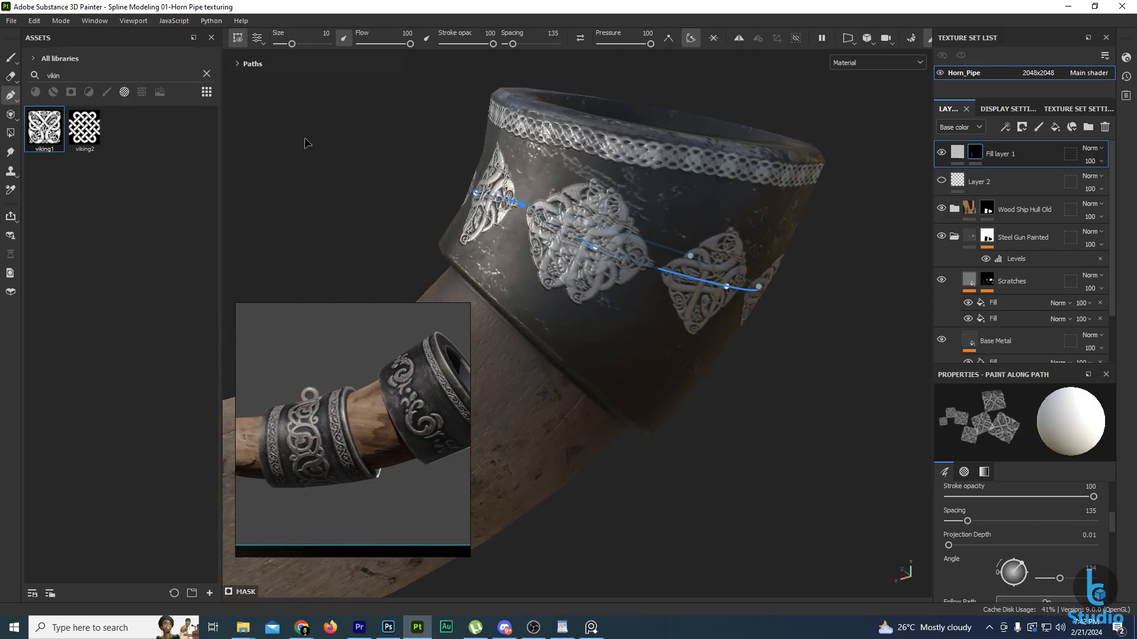
click(11, 96)
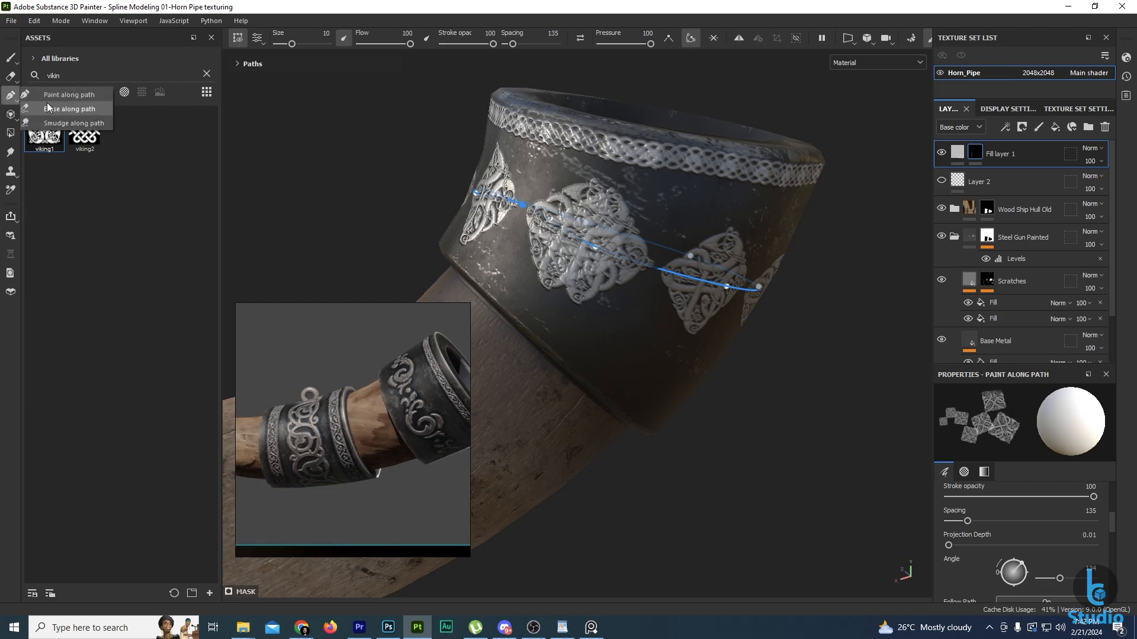
click(59, 94)
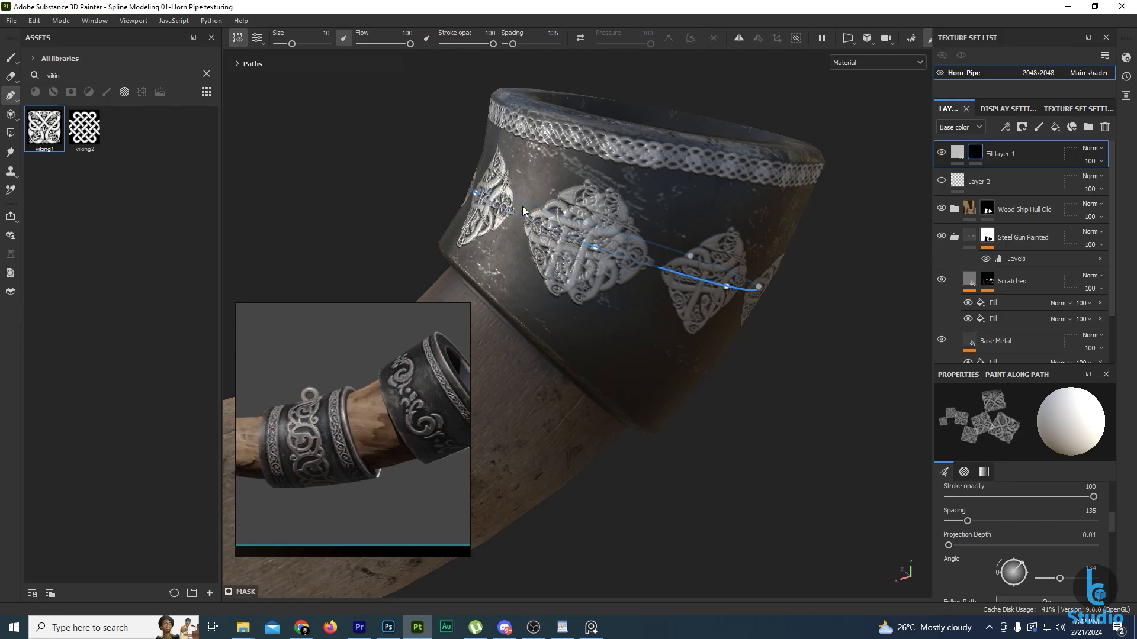
alt+drag(565, 262, 533, 225)
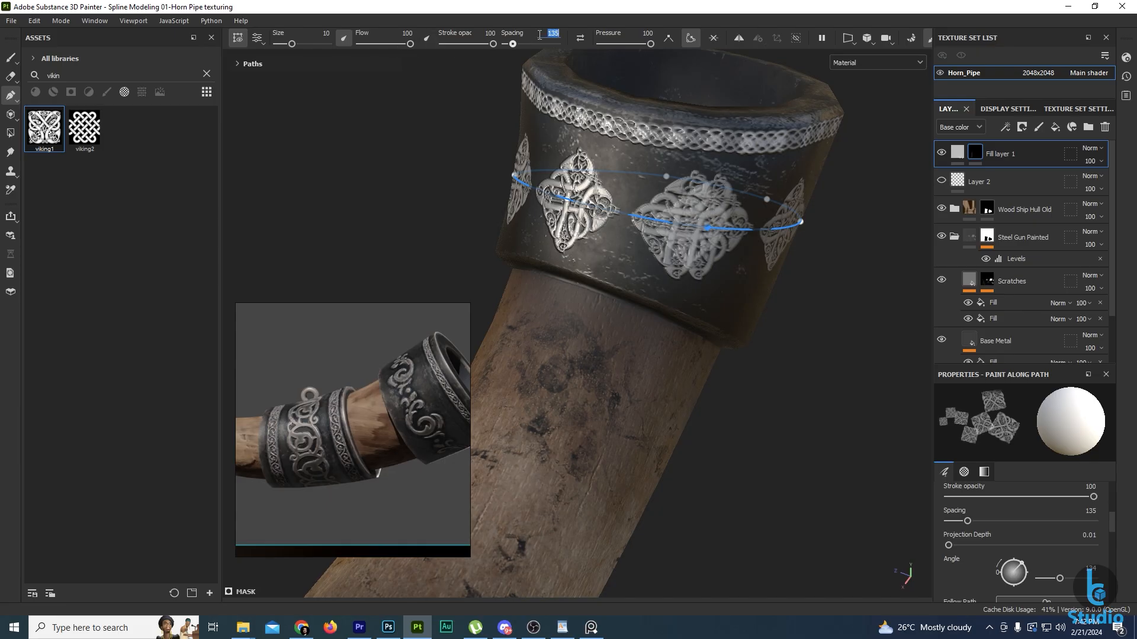
Refine the diamond motifs' spacing through 136 and 130, settling on 125.
key(Return)
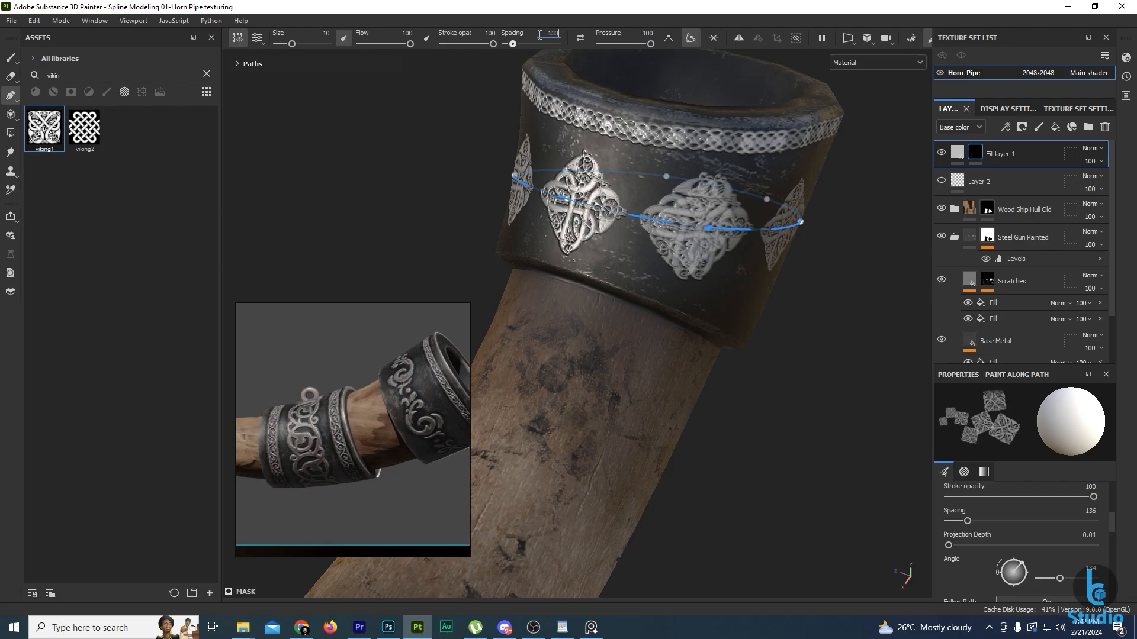
key(Return)
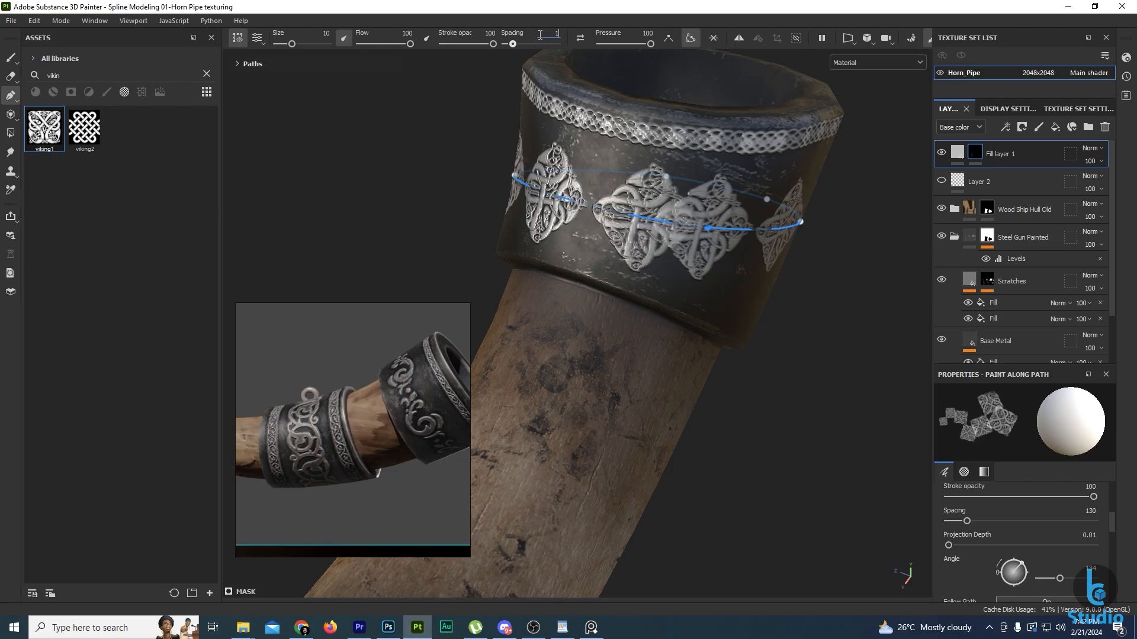
key(Return)
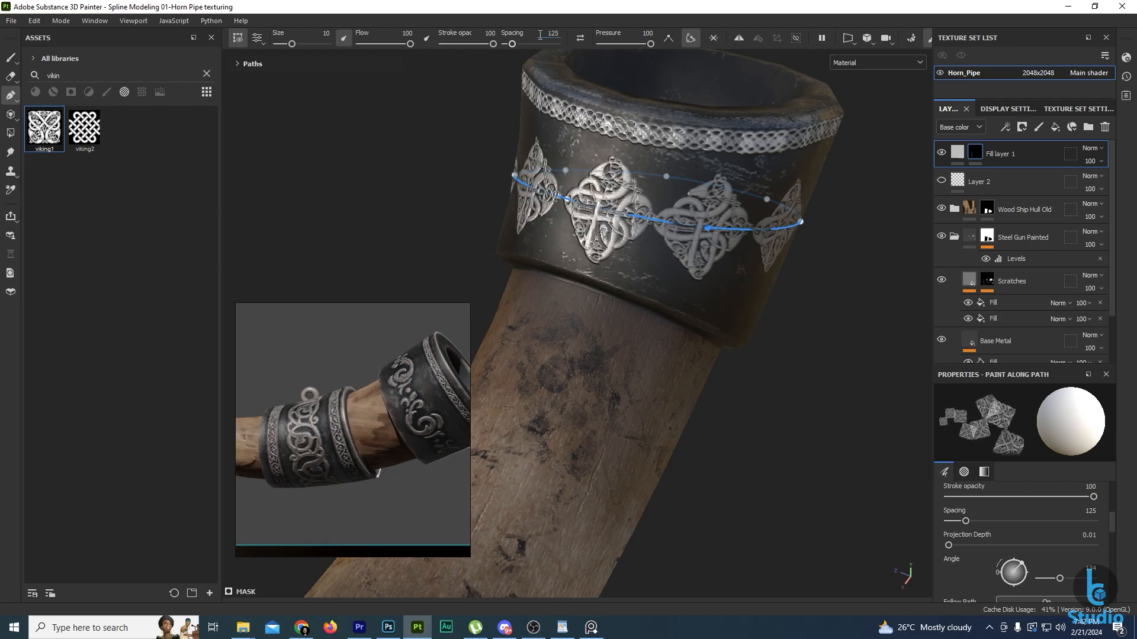
Start a new path on Fill layer 1's mask near the wide-end edge of the horn's middle steel fitting.
alt+drag(521, 195, 268, 255)
alt+middle_drag(444, 227, 632, 161)
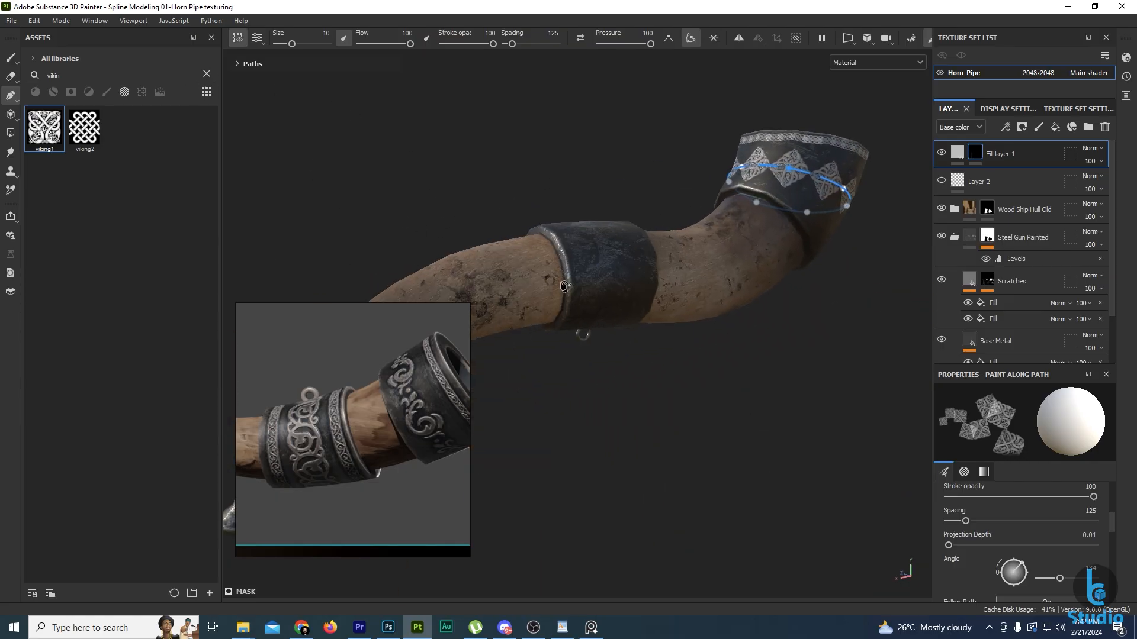
alt+middle_drag(565, 287, 694, 259)
alt+drag(761, 248, 693, 257)
alt+middle_drag(694, 256, 585, 299)
scroll(749, 265, up, 3)
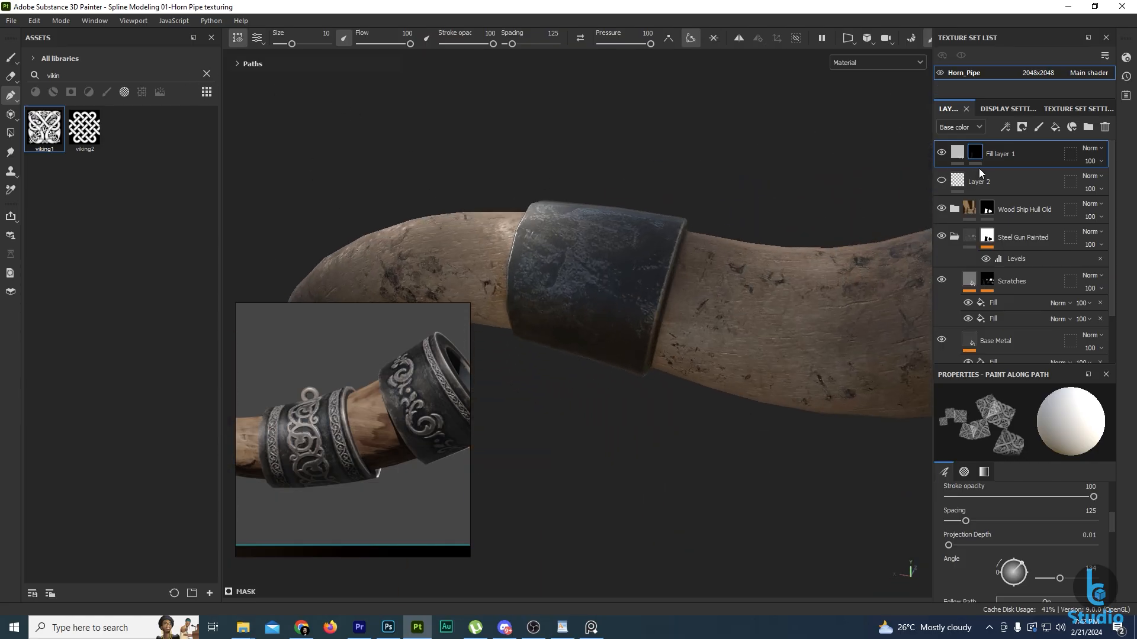
scroll(685, 259, up, 2)
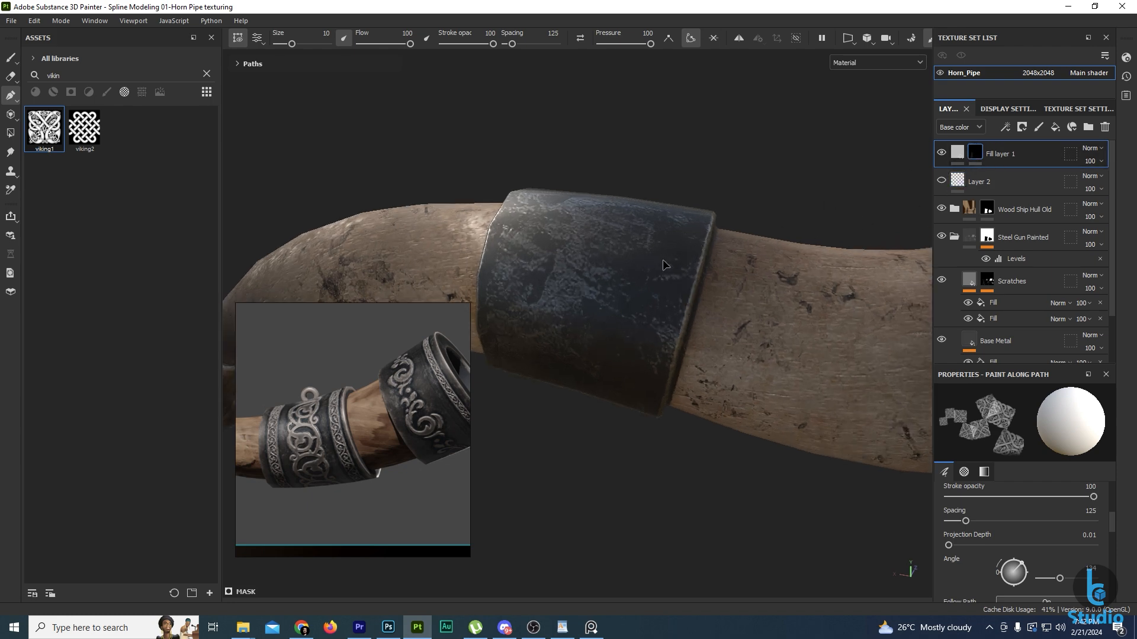
scroll(667, 280, down, 3)
alt+middle_drag(690, 315, 639, 319)
click(956, 154)
alt+middle_drag(842, 288, 679, 291)
click(978, 152)
alt+middle_drag(582, 271, 753, 268)
scroll(616, 283, up, 1)
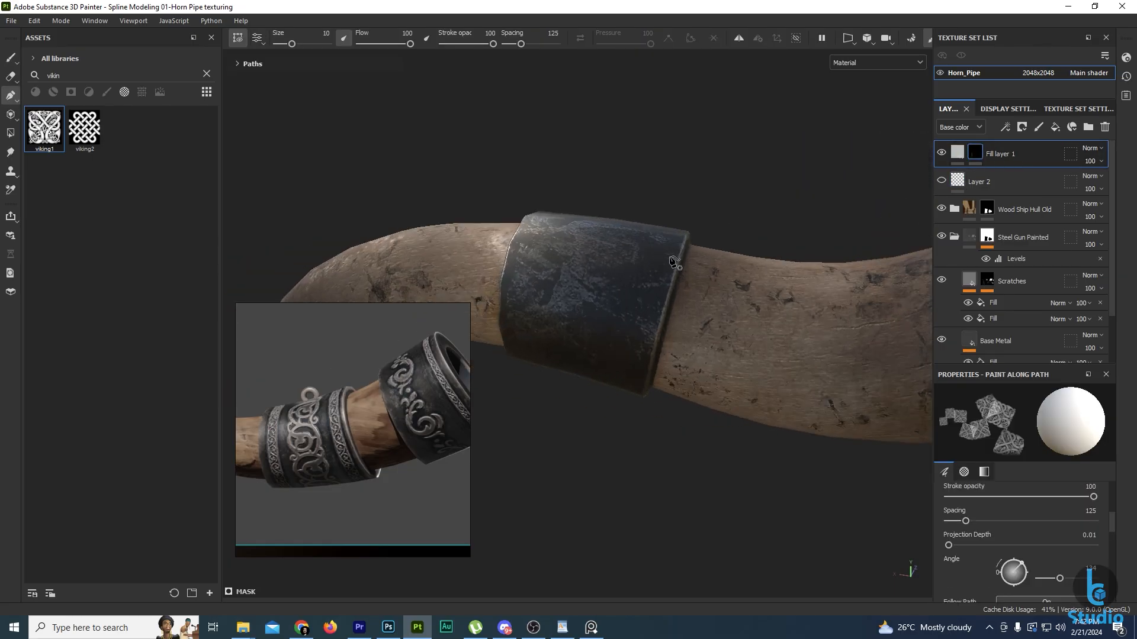
click(669, 249)
Place the remaining path points around the middle fitting's edge and close the path into a loop.
alt+middle_drag(725, 323, 657, 315)
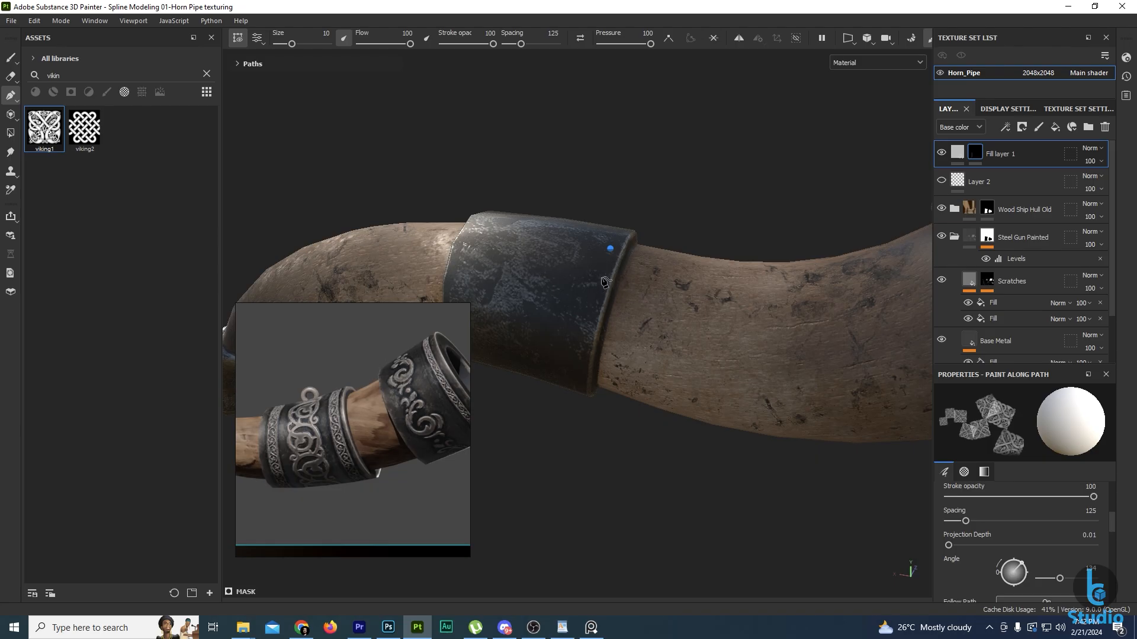
alt+drag(604, 281, 681, 335)
alt+drag(898, 242, 827, 260)
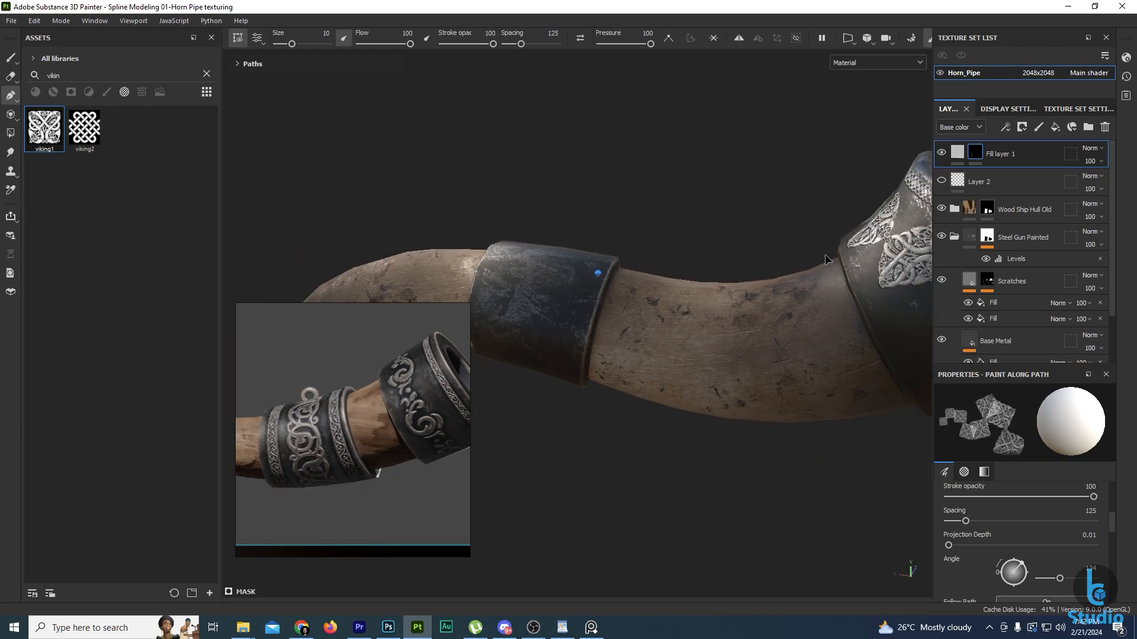
alt+drag(579, 338, 601, 318)
scroll(601, 318, up, 3)
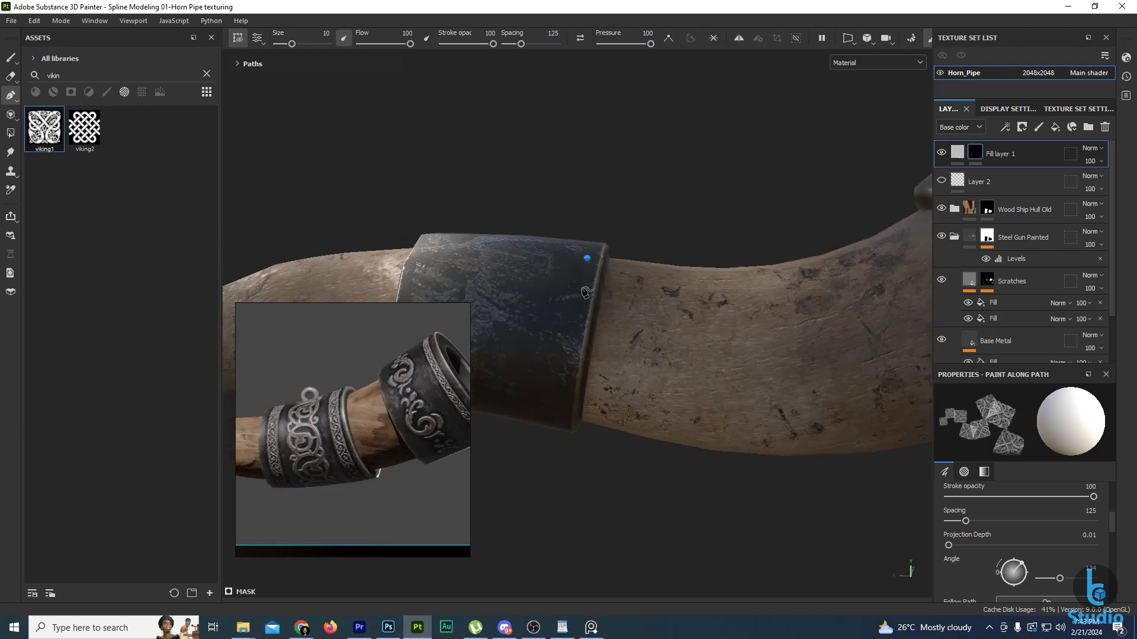
click(576, 324)
alt+drag(576, 324, 578, 379)
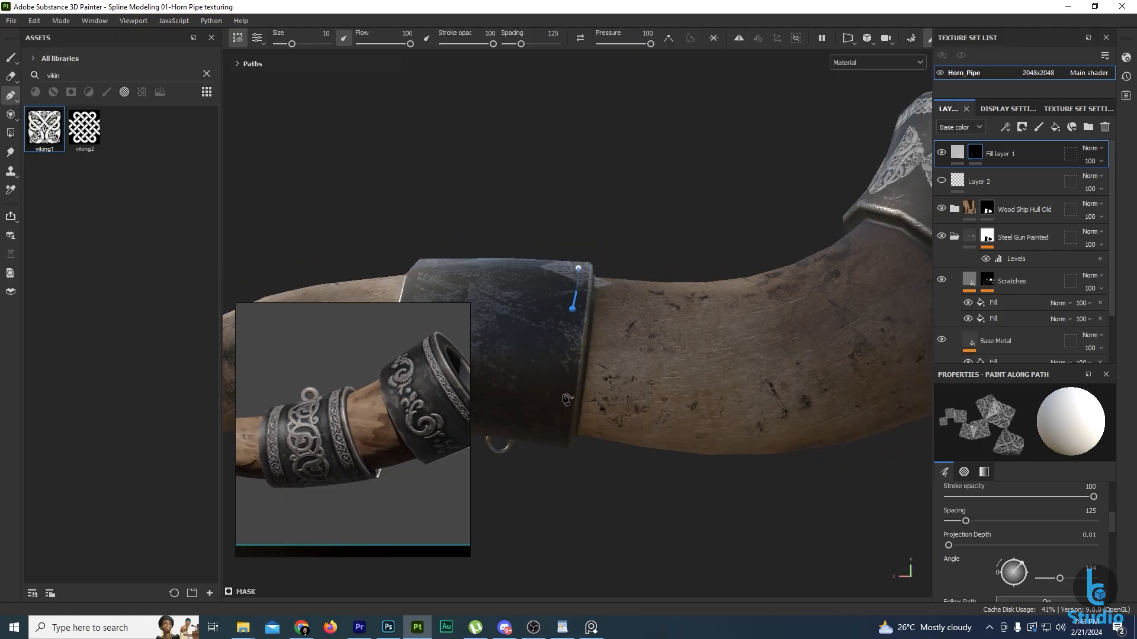
alt+drag(502, 459, 610, 367)
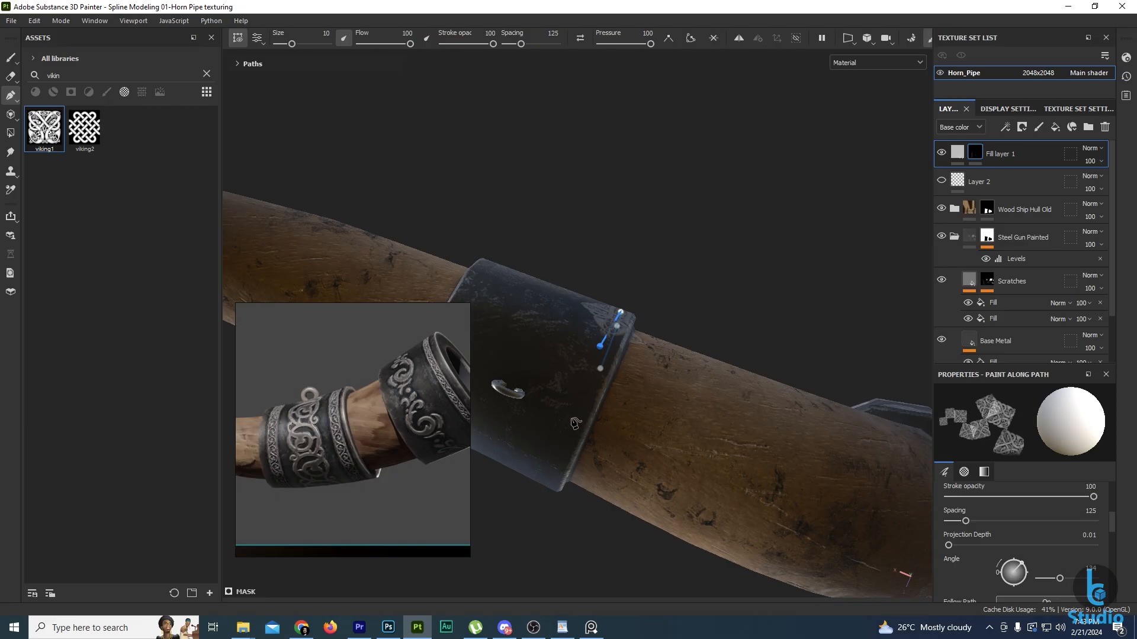
alt+drag(574, 422, 721, 393)
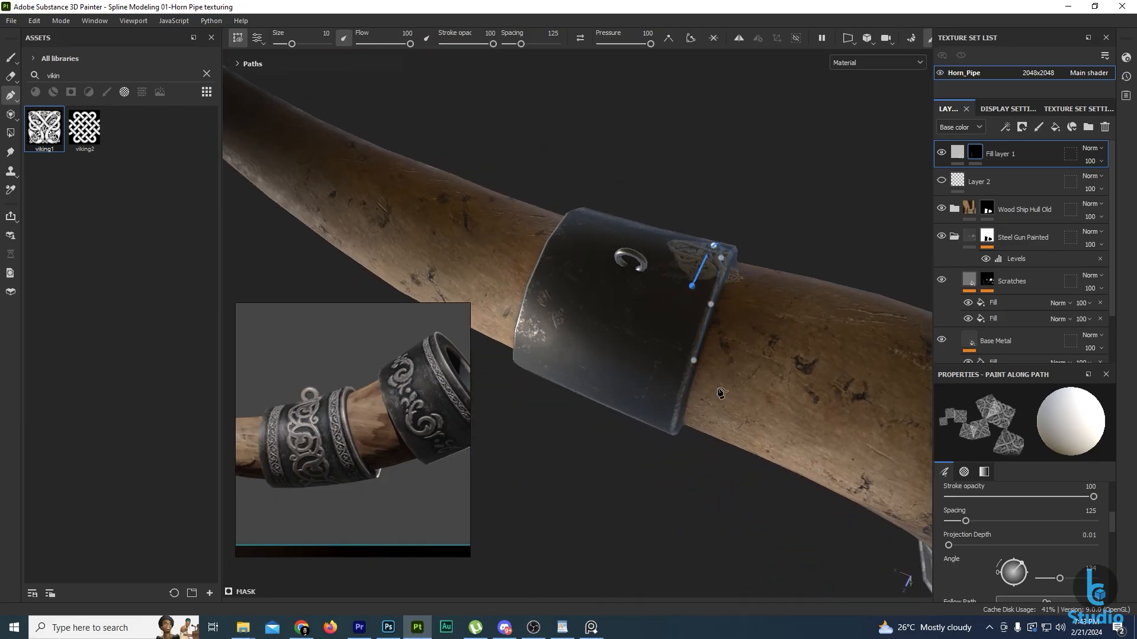
alt+drag(604, 438, 769, 396)
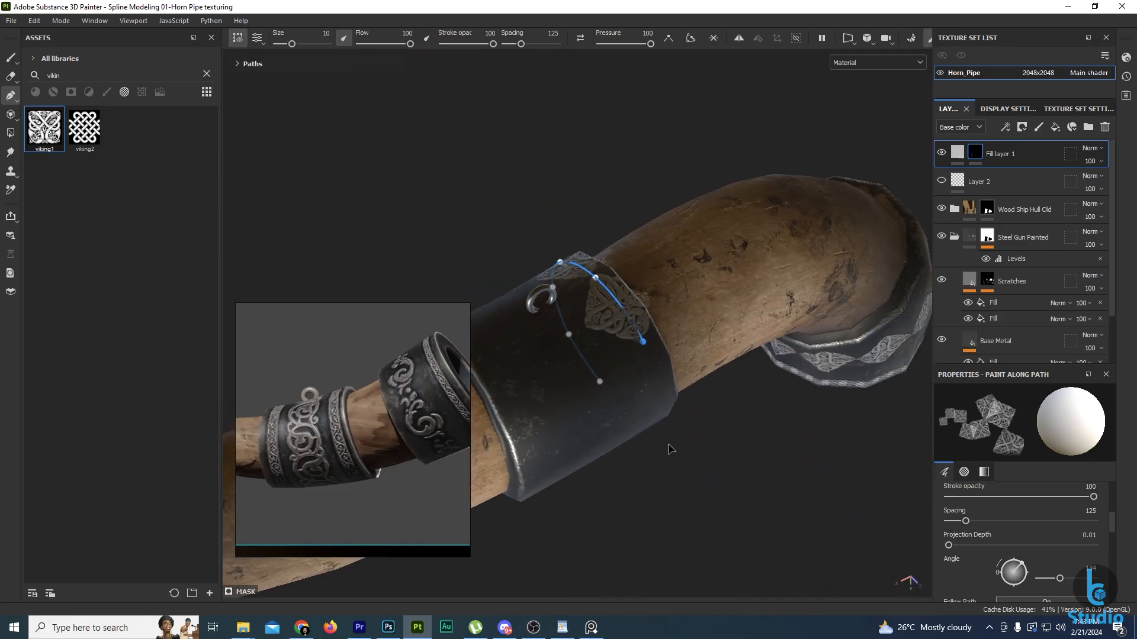
alt+drag(668, 450, 619, 490)
alt+drag(687, 516, 640, 435)
alt+drag(631, 390, 637, 88)
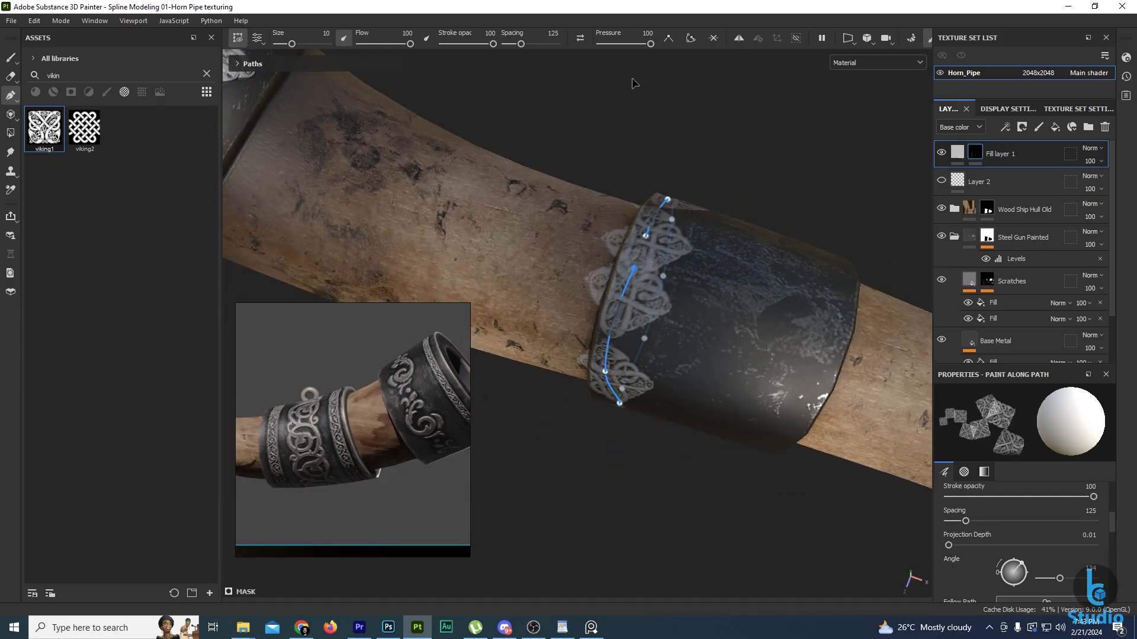
click(691, 40)
alt+drag(717, 153, 703, 157)
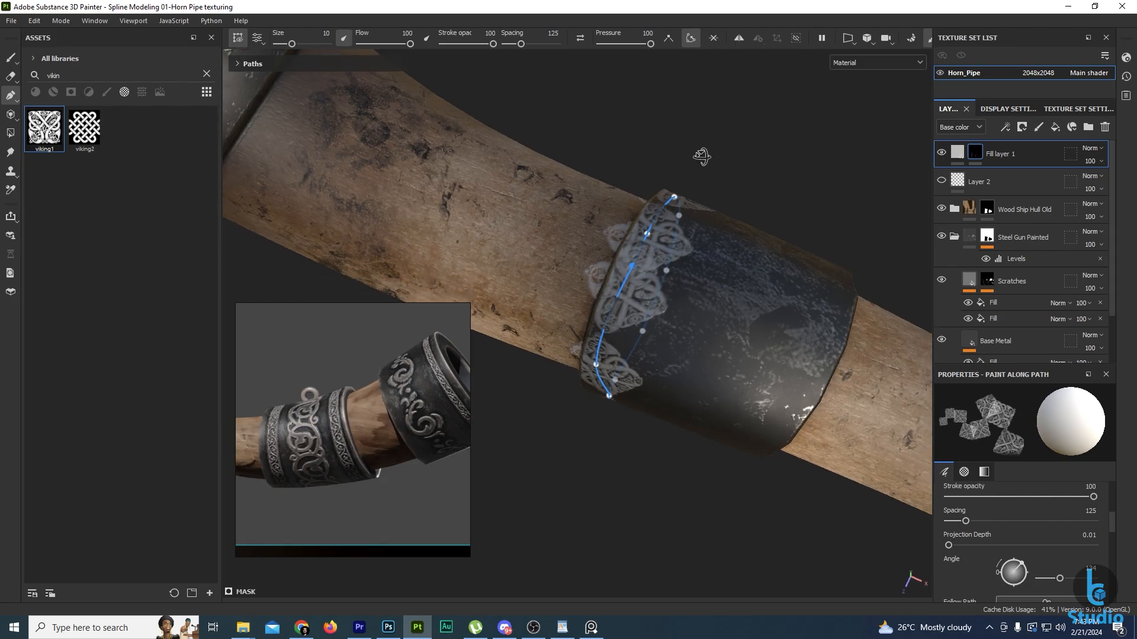
Search the assets for "pattern" and replace the new path's viking1 alpha with the ornament patttern alpha.
scroll(1009, 541, down, 8)
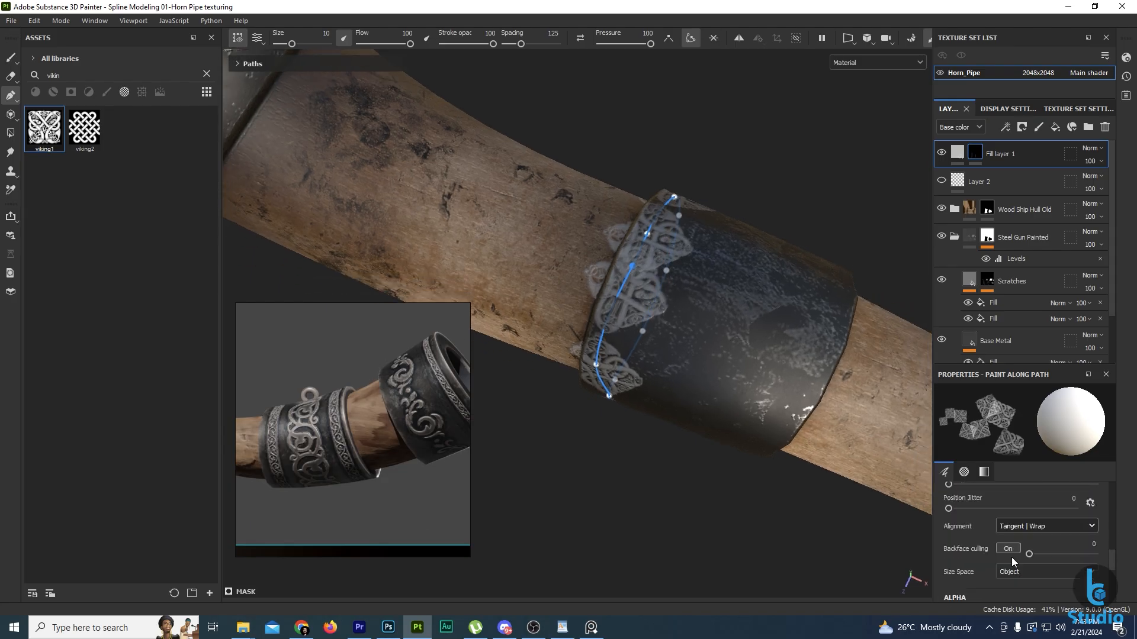
scroll(629, 445, up, 1)
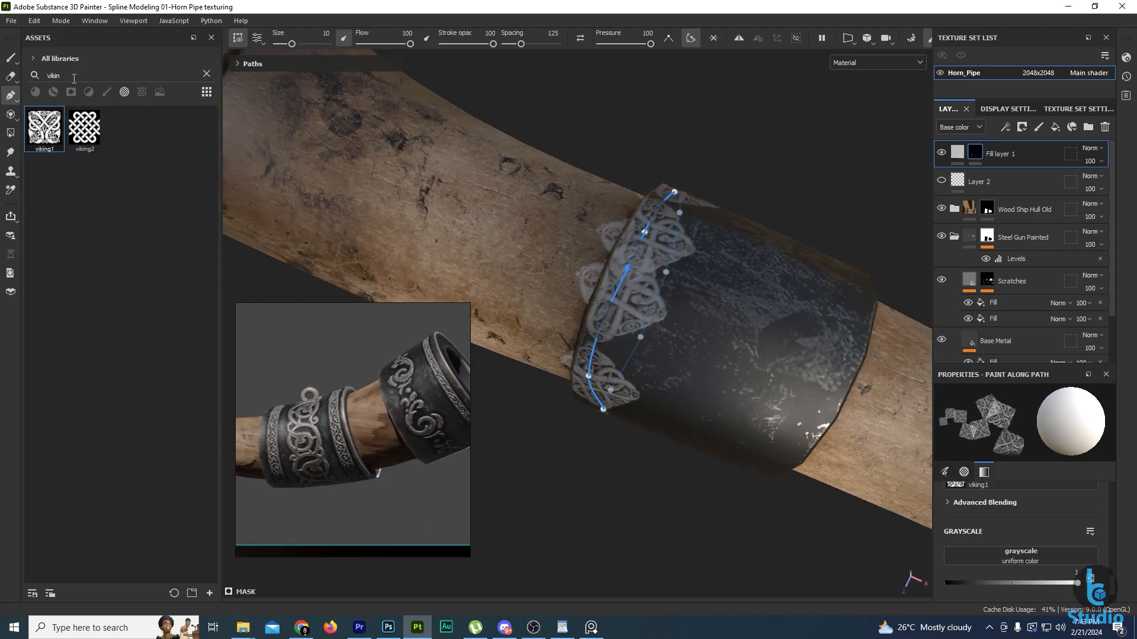
drag(76, 76, 3, 81)
text(patt)
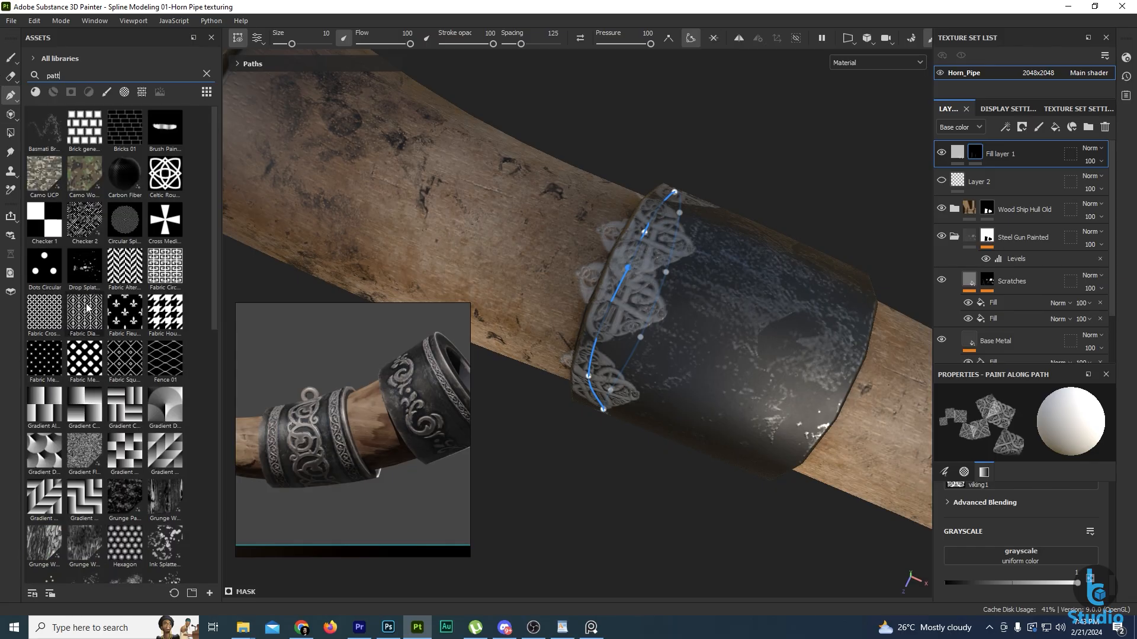
text(ern)
scroll(43, 385, down, 5)
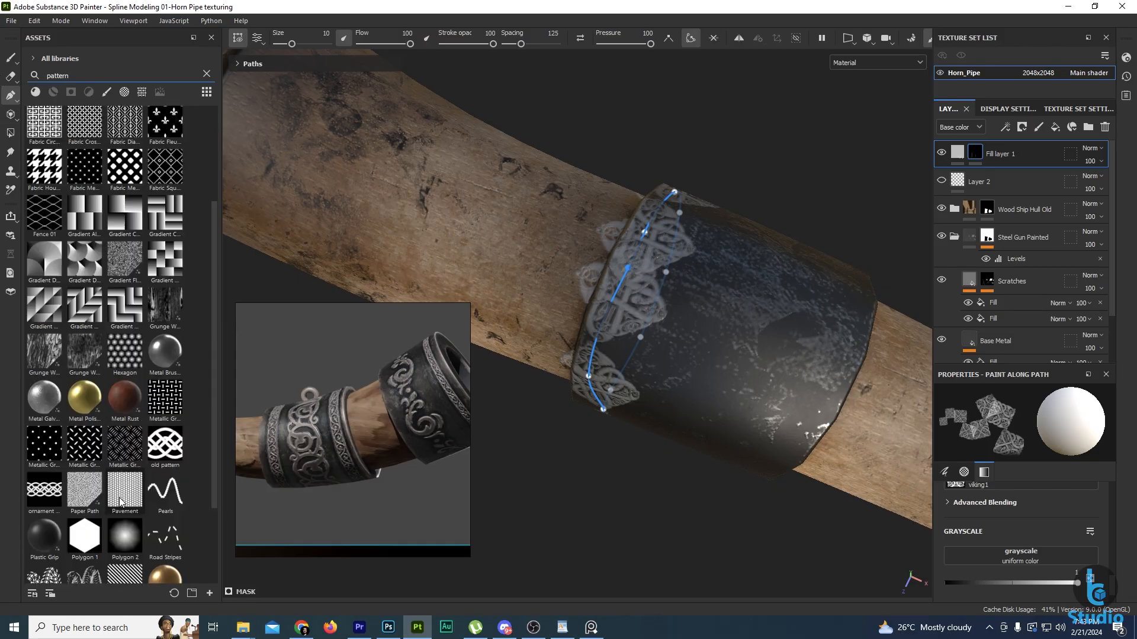
drag(42, 384, 959, 488)
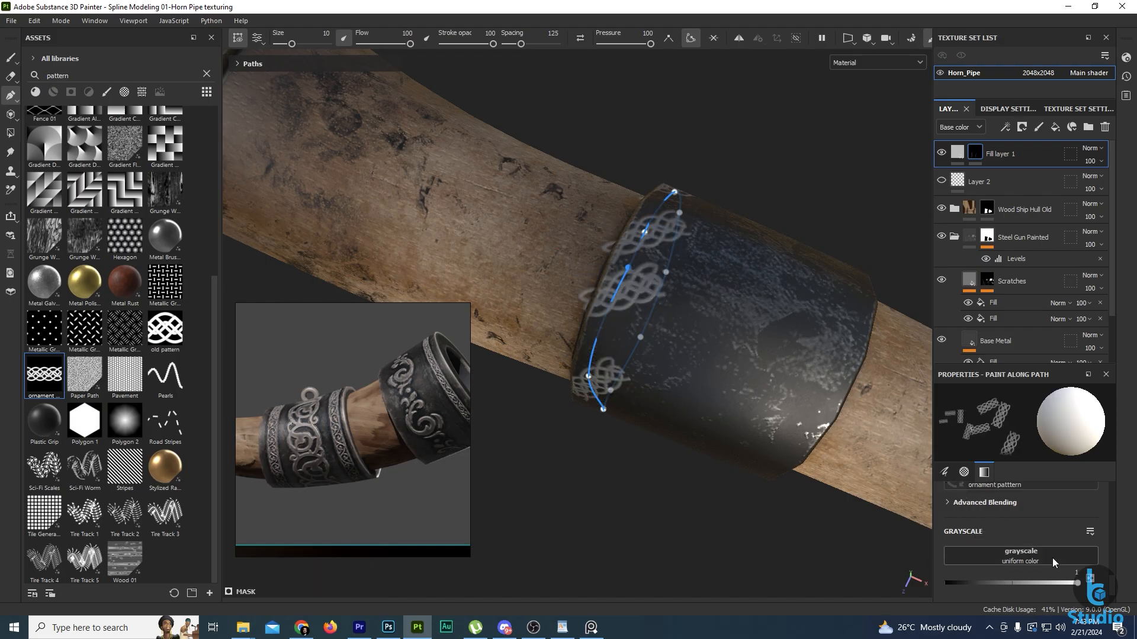
Try an angle of 0 for the middle fitting's ornament pattern, settling on 90 to align it with the path.
scroll(1052, 557, up, 5)
click(1088, 533)
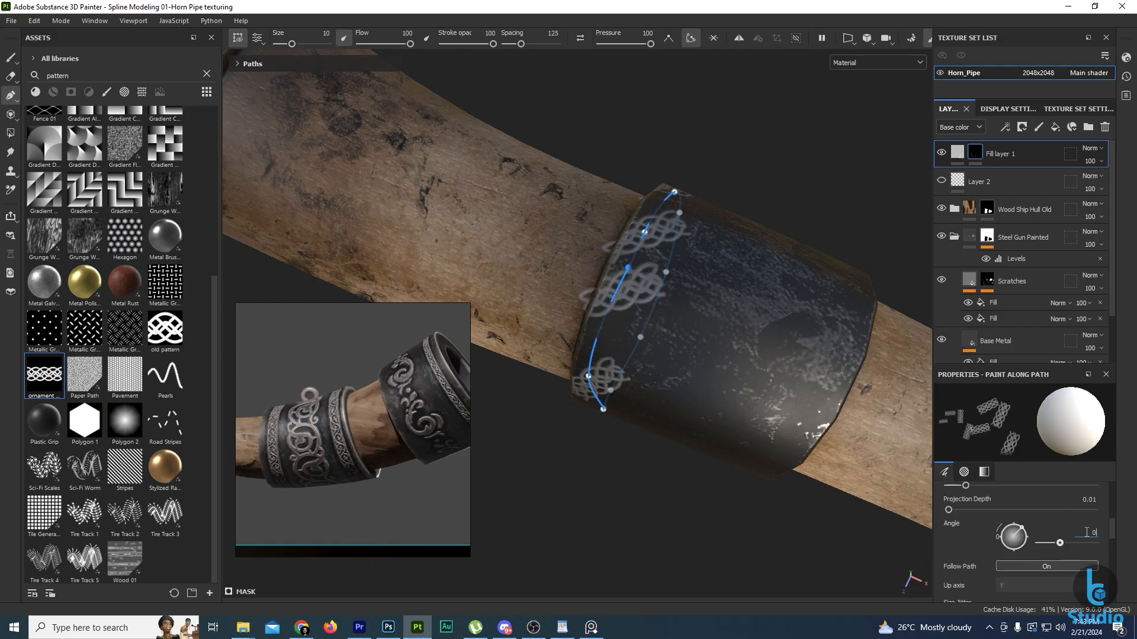
text(0)
key(Return)
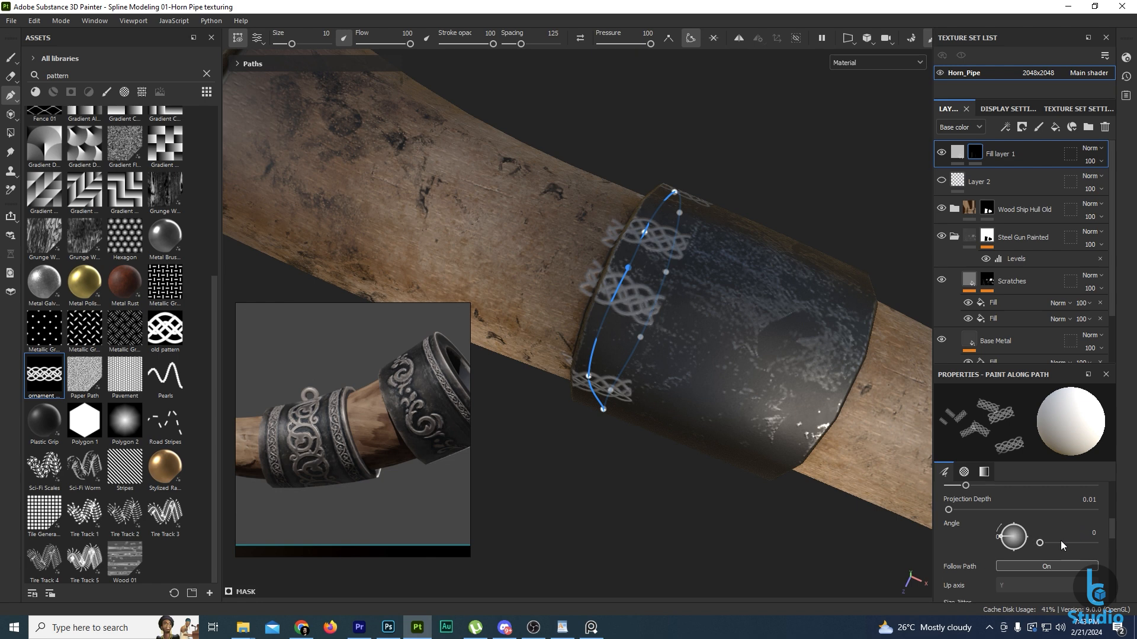
key(Return)
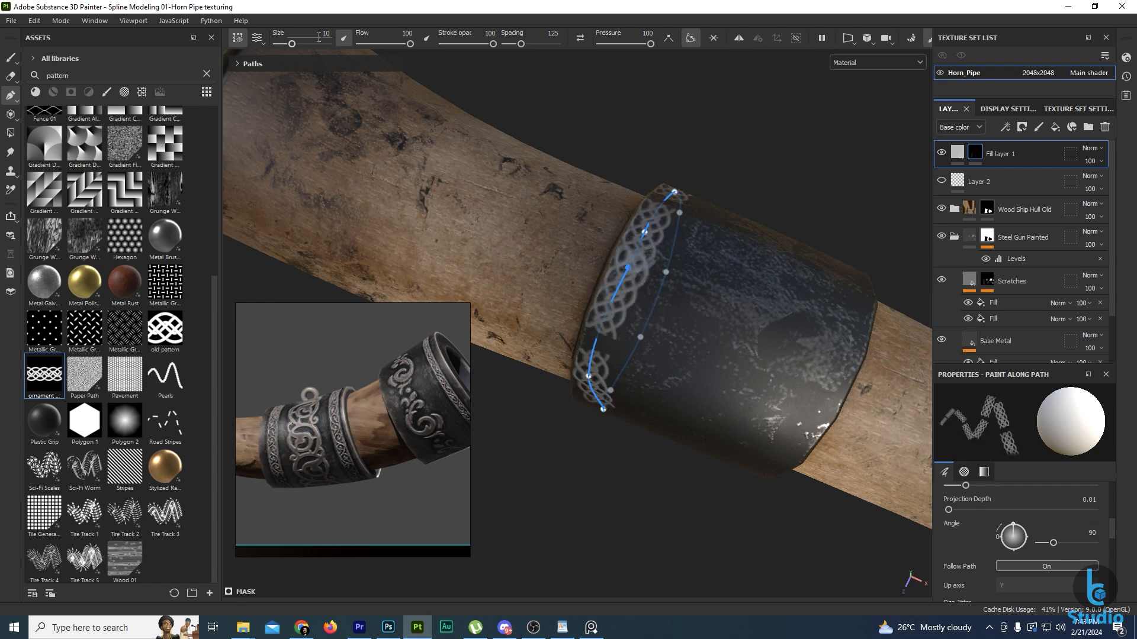
Try a size of 3 for the ornament pattern on the middle fitting, settling on 5.
text(3)
key(Return)
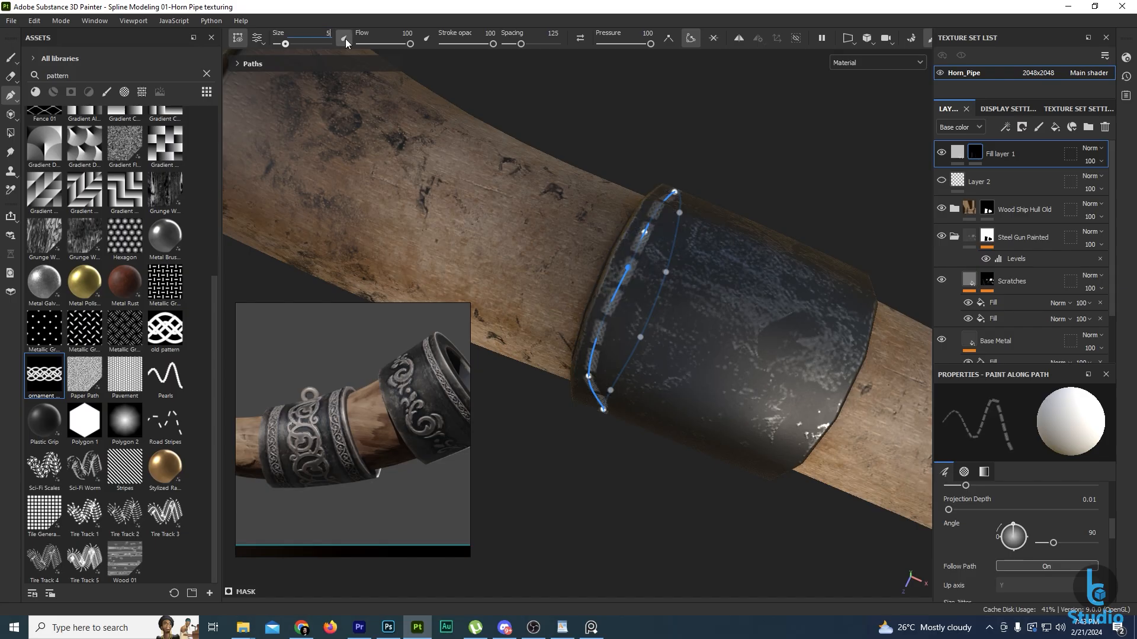
key(Return)
Move stray path points toward the middle fitting's edge to straighten the ornament band, and check it without the path overlay.
scroll(616, 308, down, 2)
alt+drag(621, 332, 665, 272)
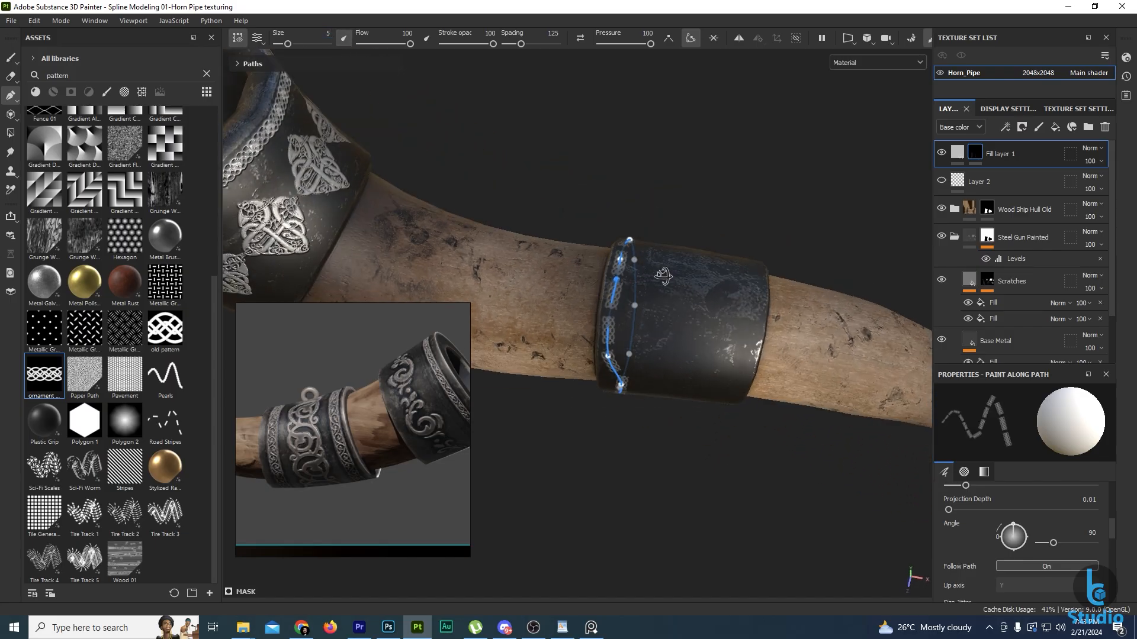
scroll(660, 273, up, 3)
alt+middle_drag(655, 261, 654, 237)
scroll(653, 361, up, 2)
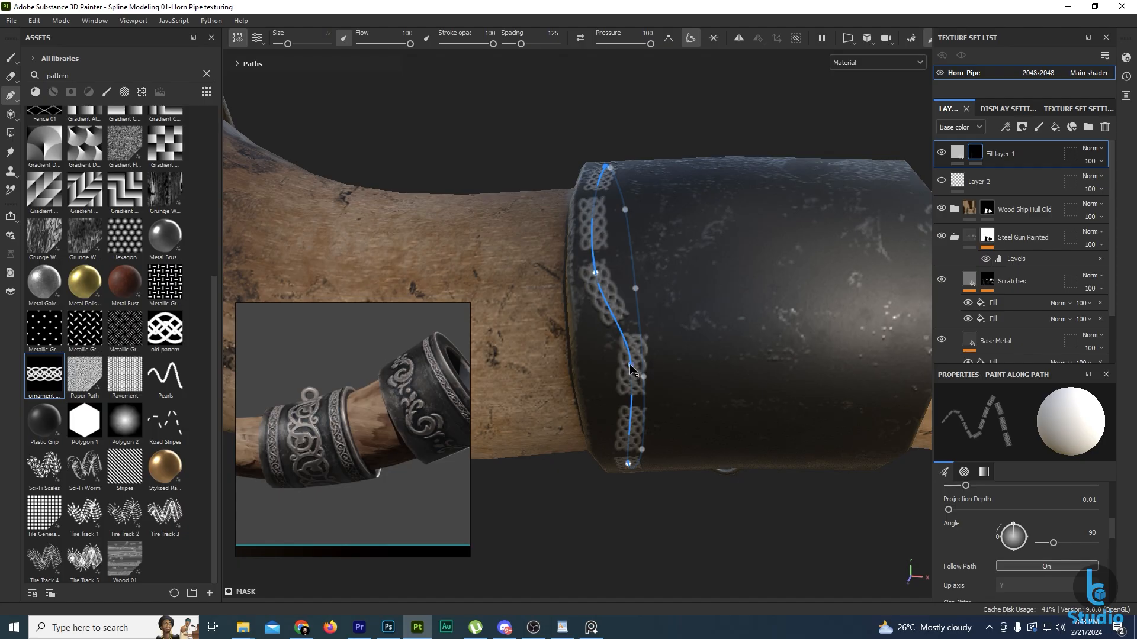
drag(630, 365, 600, 370)
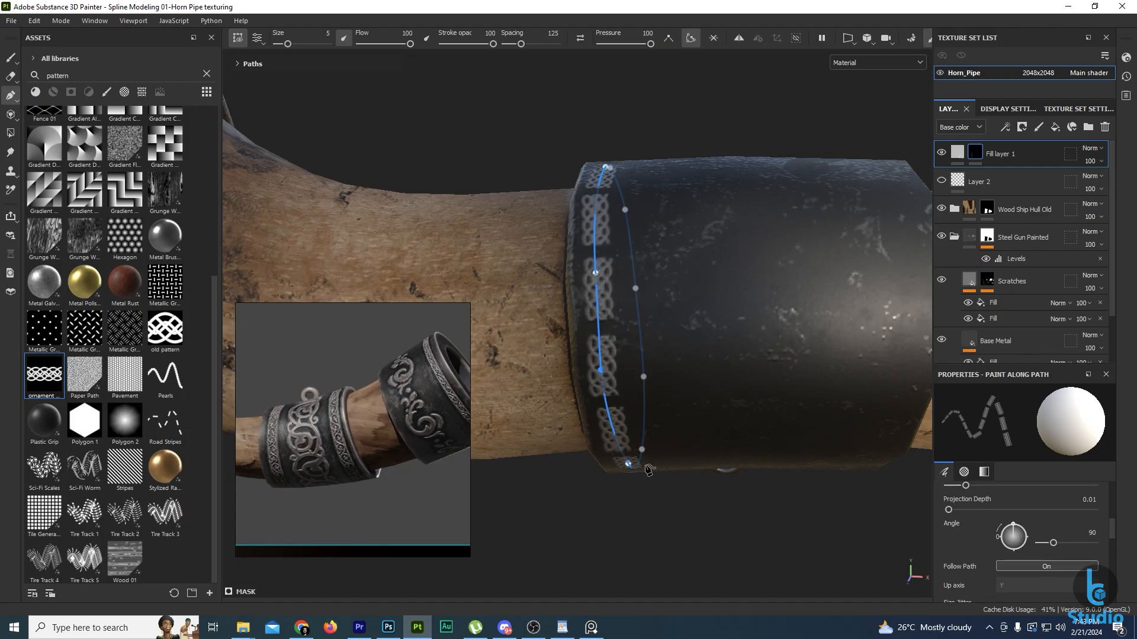
alt+drag(648, 470, 630, 452)
scroll(641, 205, up, 3)
alt+middle_drag(635, 199, 657, 308)
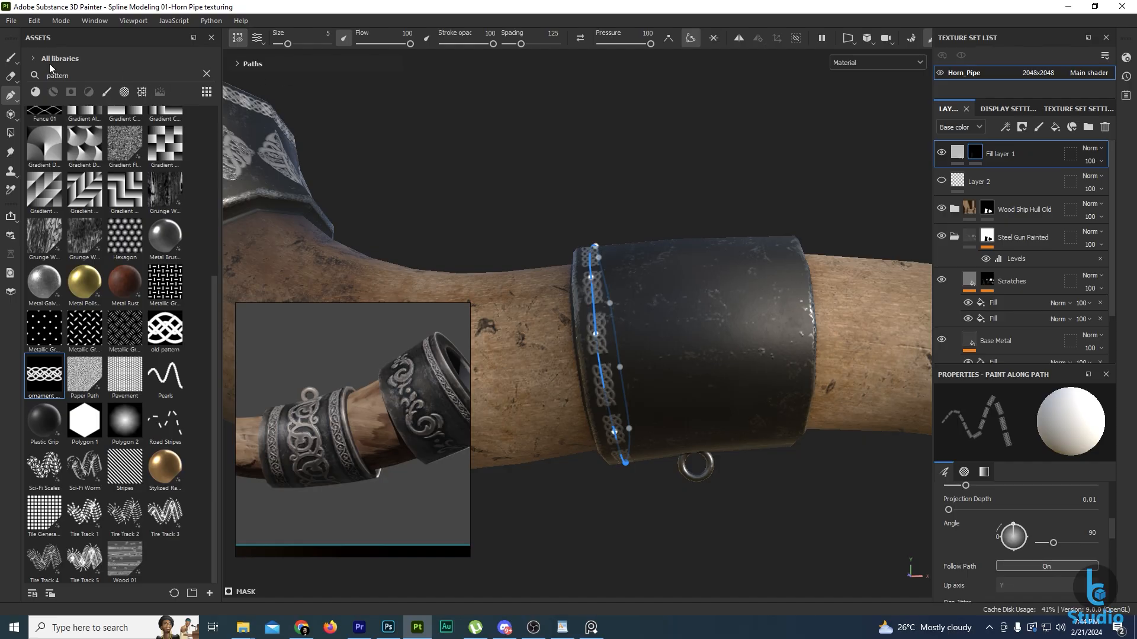
click(11, 59)
scroll(629, 272, down, 4)
mouse_move(663, 349)
alt+mouse_down()
mouse_move(701, 424)
mouse_move(708, 509)
mouse_move(700, 388)
alt+mouse_up()
scroll(655, 261, up, 4)
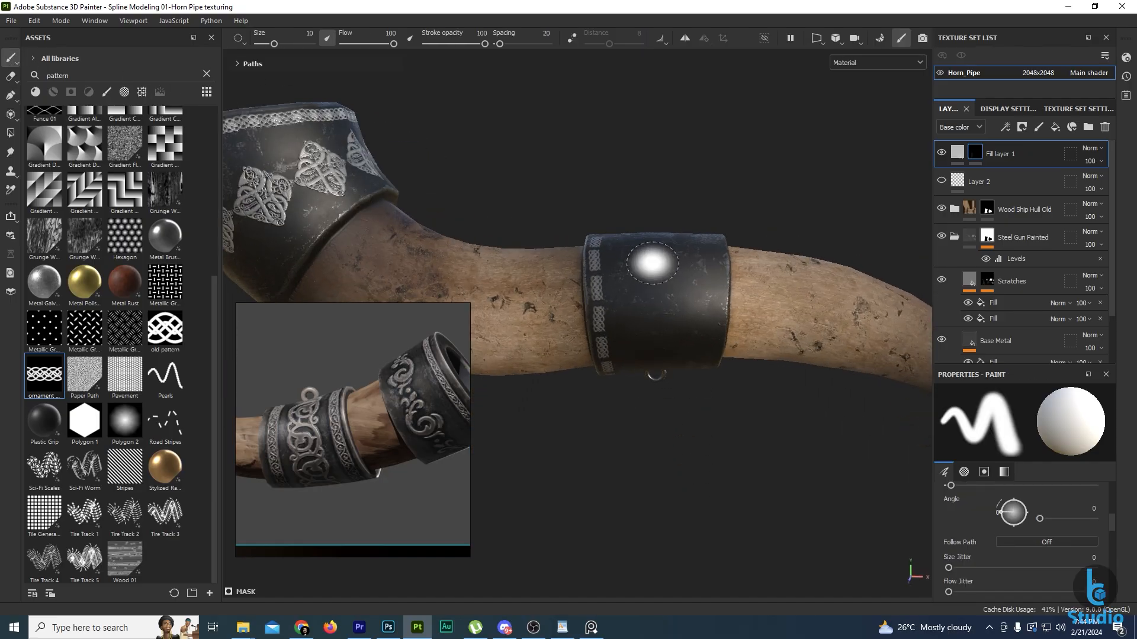
Reselect the ornament path on the middle fitting and switch the viewport to orthographic view.
click(10, 97)
scroll(627, 313, up, 3)
click(609, 325)
alt+drag(656, 320, 689, 290)
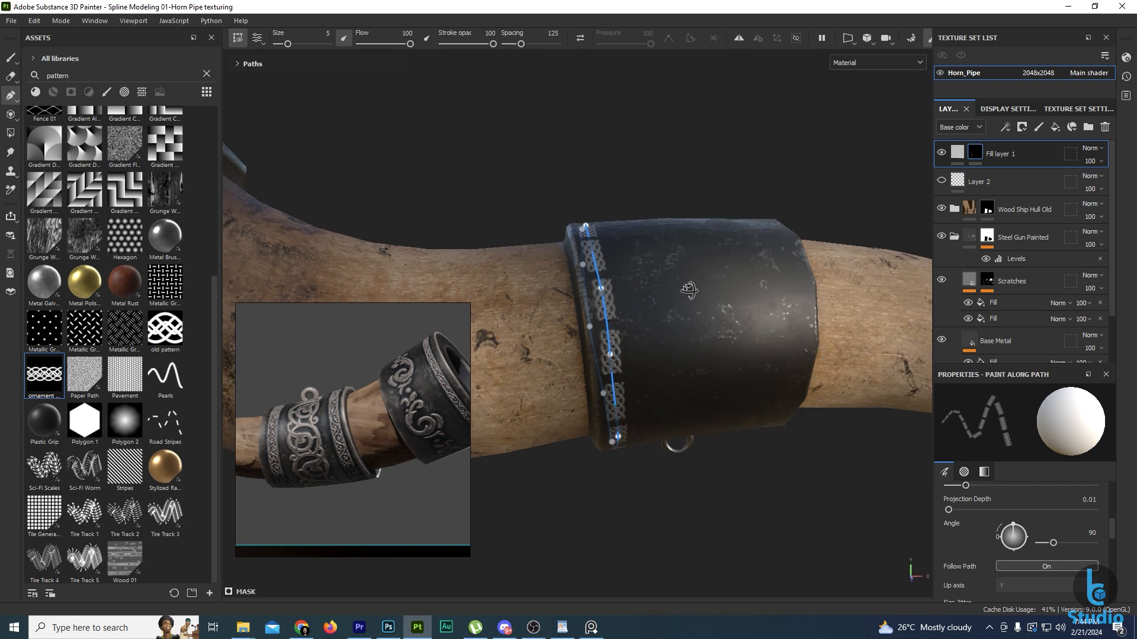
click(867, 39)
click(890, 72)
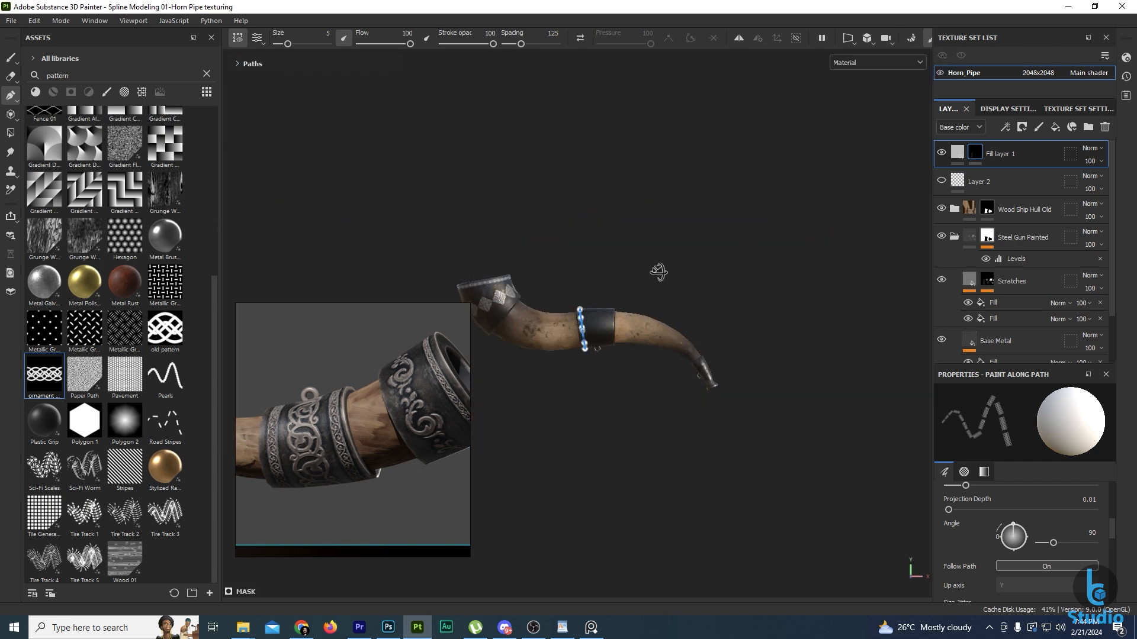
Fine-tune individual path points so the ornament band runs in a straight line parallel to the middle fitting's edge.
scroll(613, 277, up, 6)
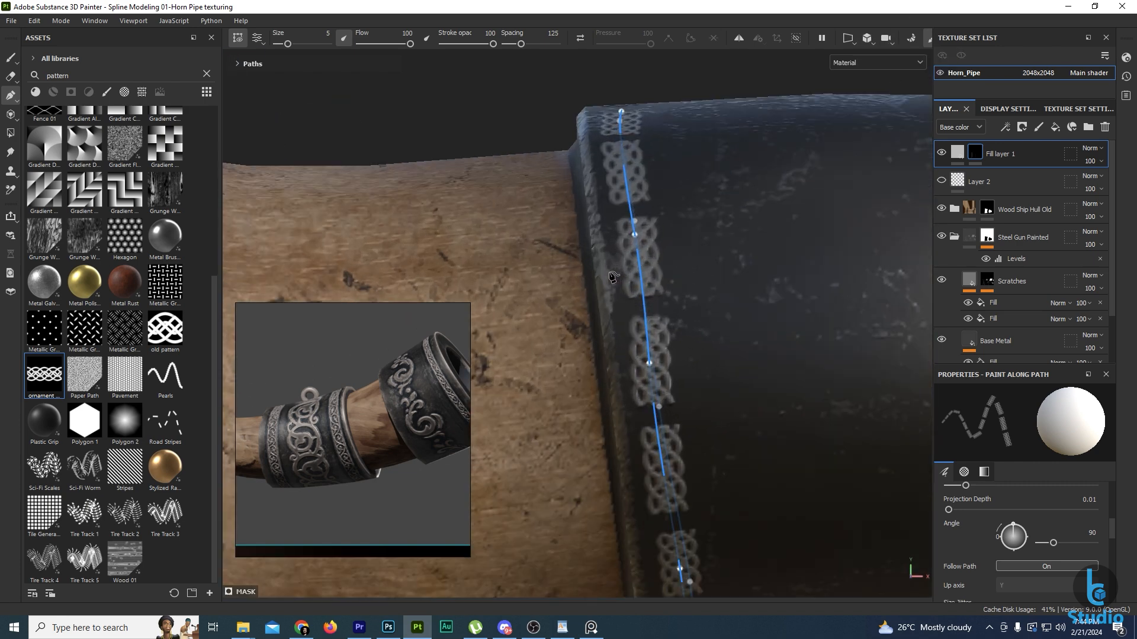
scroll(613, 277, up, 1)
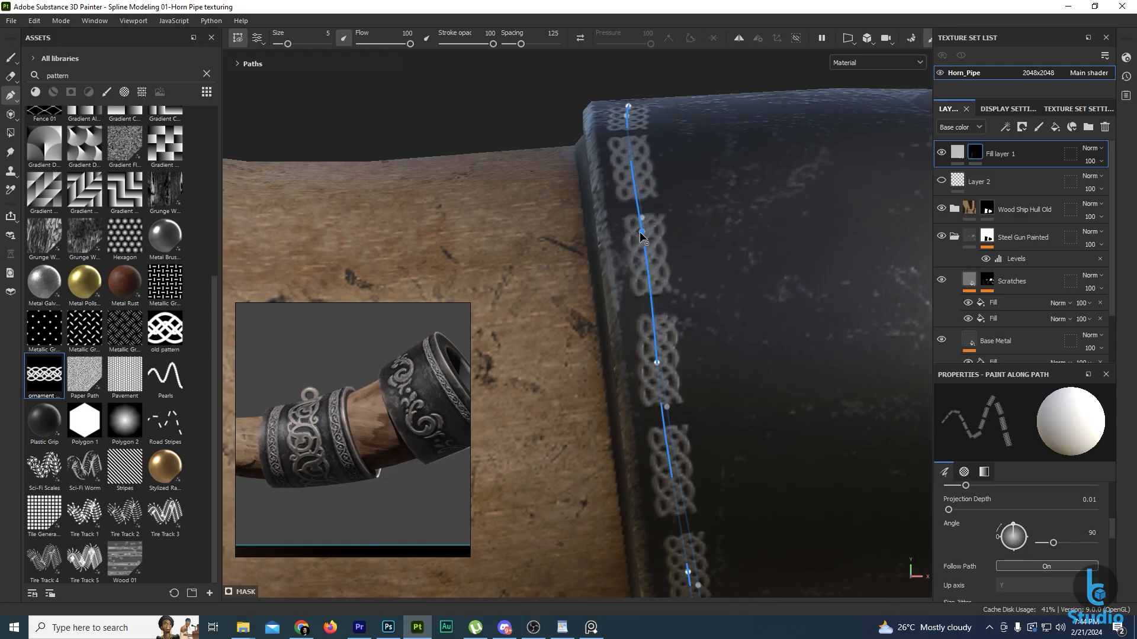
drag(639, 232, 638, 234)
alt+middle_drag(688, 413, 655, 210)
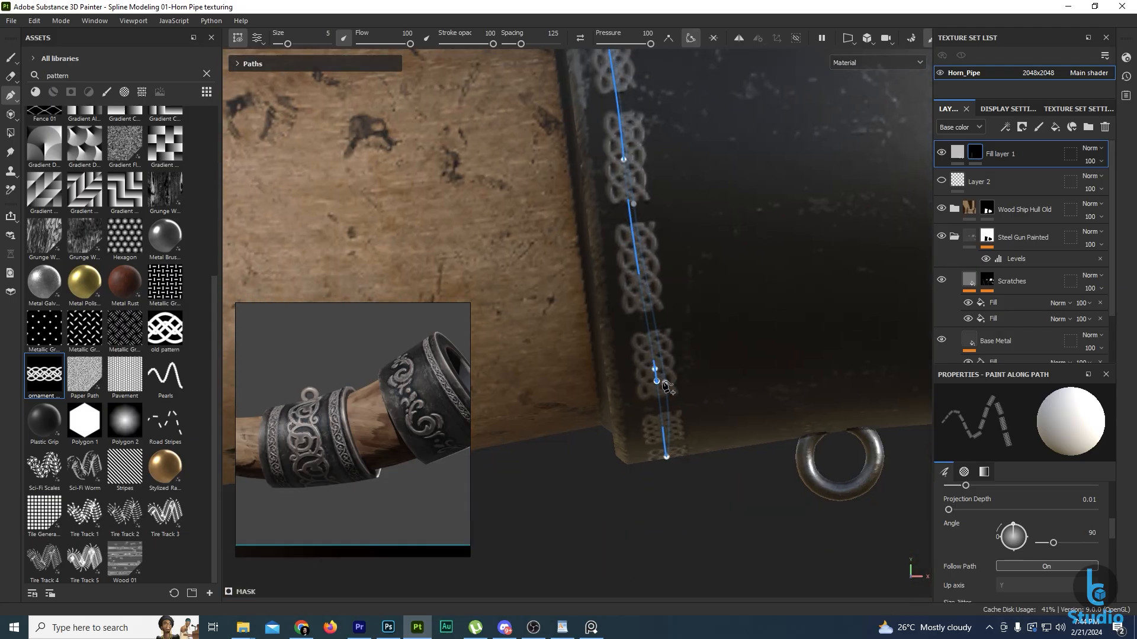
click(659, 382)
key(ctrl+z)
drag(657, 372, 661, 371)
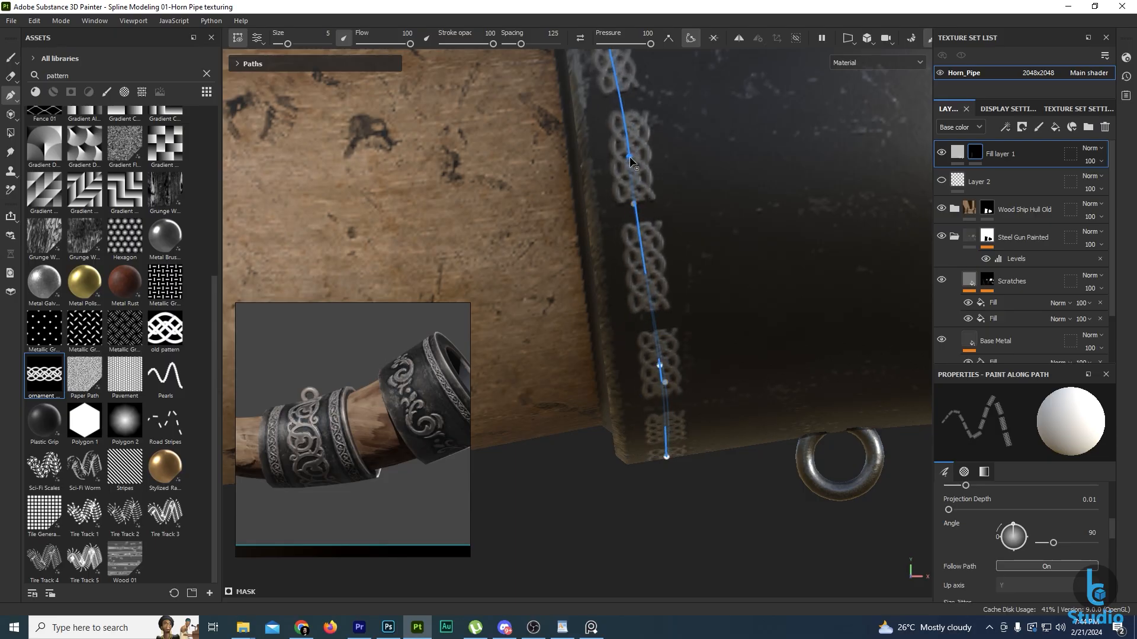
alt+drag(627, 161, 664, 312)
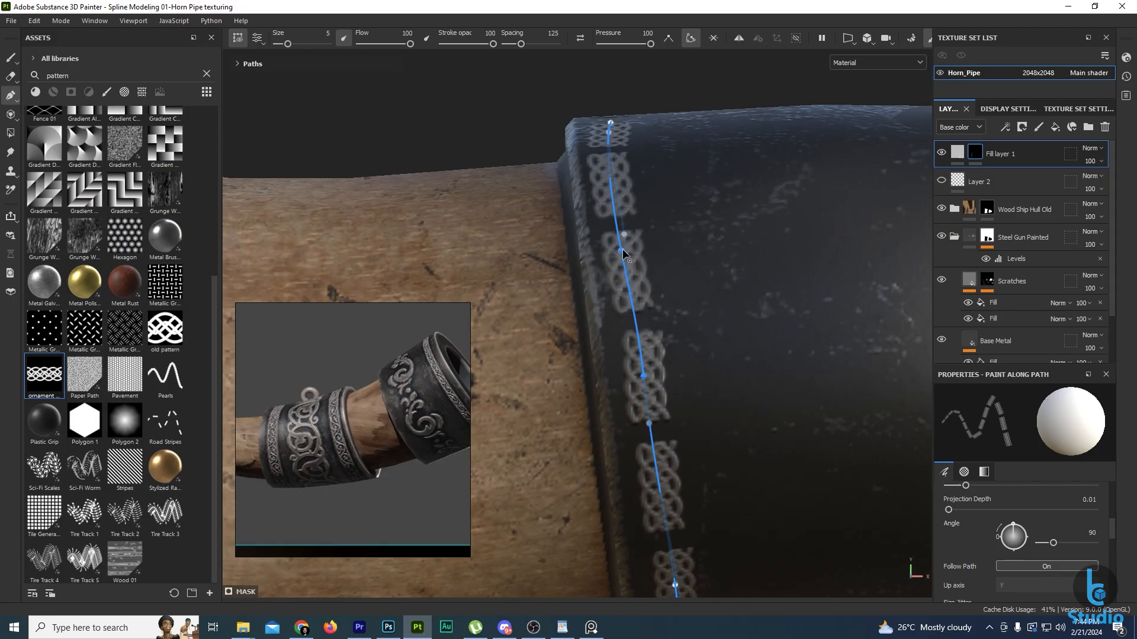
drag(623, 250, 626, 248)
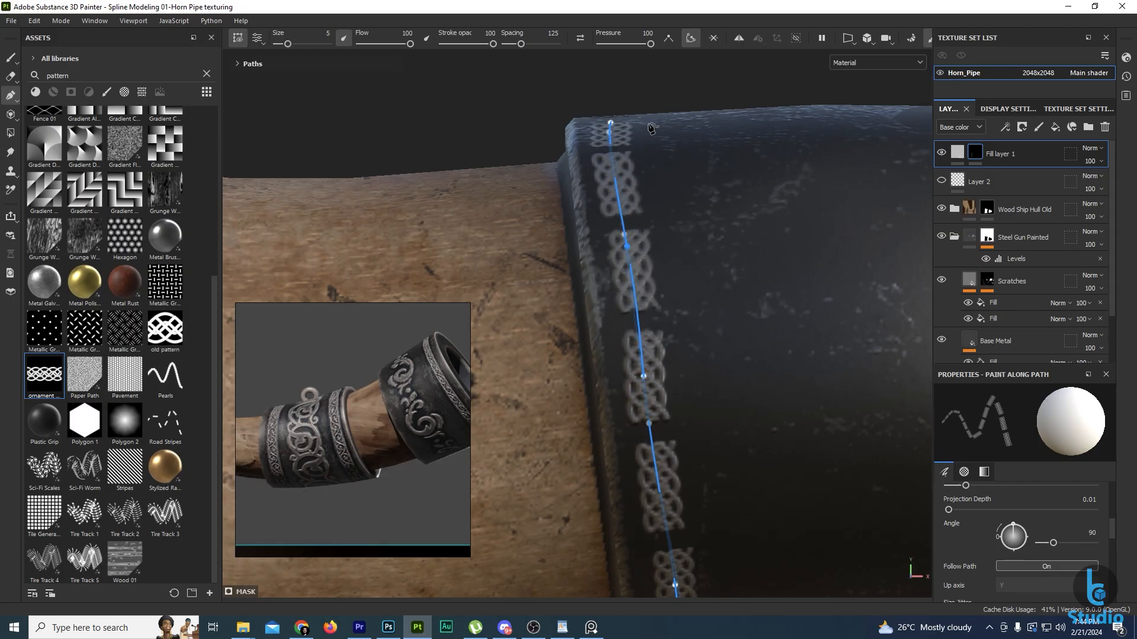
mouse_move(611, 123)
mouse_down()
mouse_move(705, 307)
mouse_move(694, 140)
mouse_up()
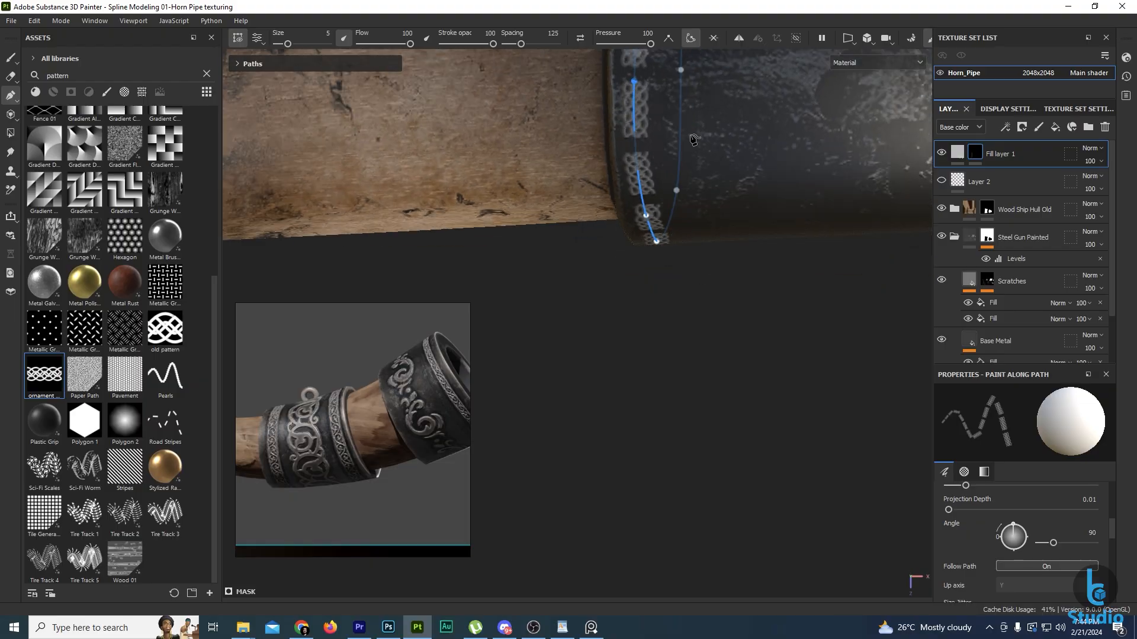
Inspect the ornament band from several sides of the middle fitting without the path overlay, and return to the Path tool.
alt+right_drag(702, 287, 699, 242)
alt+middle_drag(698, 243, 703, 395)
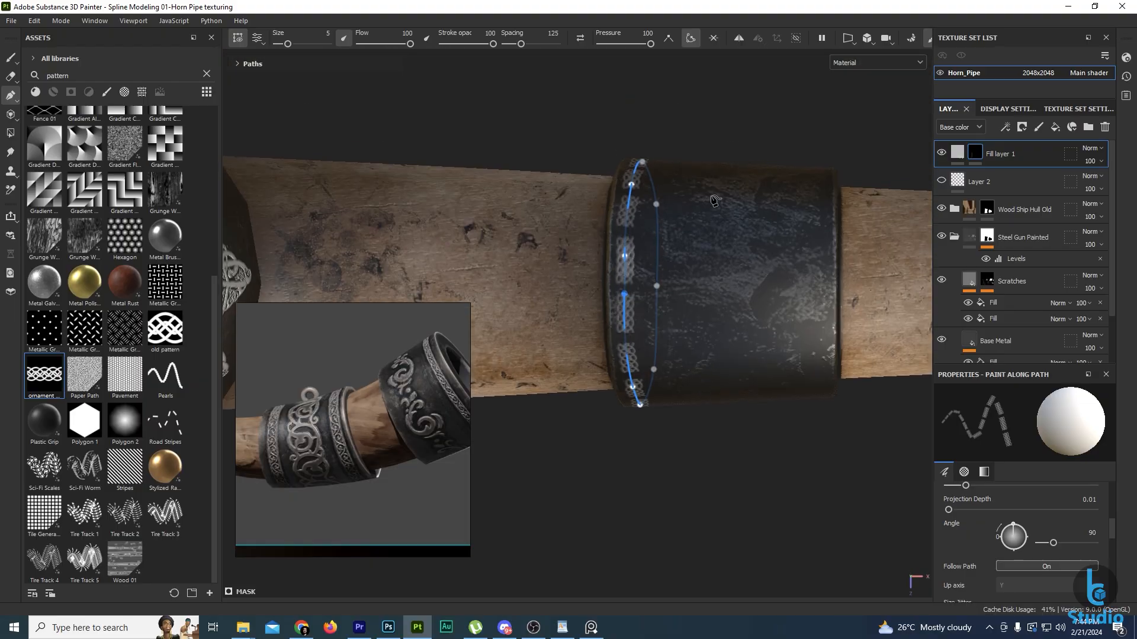
alt+drag(713, 197, 382, 124)
click(11, 58)
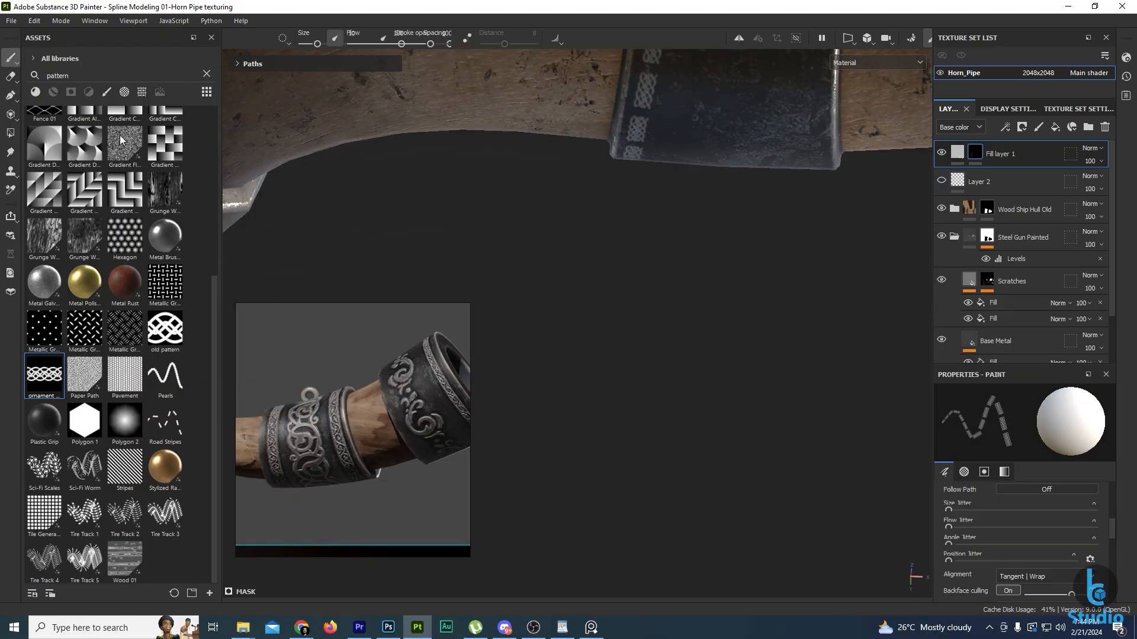
alt+right_drag(705, 267, 715, 355)
alt+drag(715, 355, 676, 237)
alt+right_drag(704, 296, 737, 382)
mouse_move(737, 382)
alt+mouse_down()
mouse_move(704, 298)
mouse_move(714, 243)
alt+mouse_up()
alt+middle_drag(714, 243, 665, 434)
scroll(663, 367, up, 5)
alt+middle_drag(663, 368, 717, 317)
scroll(716, 328, up, 1)
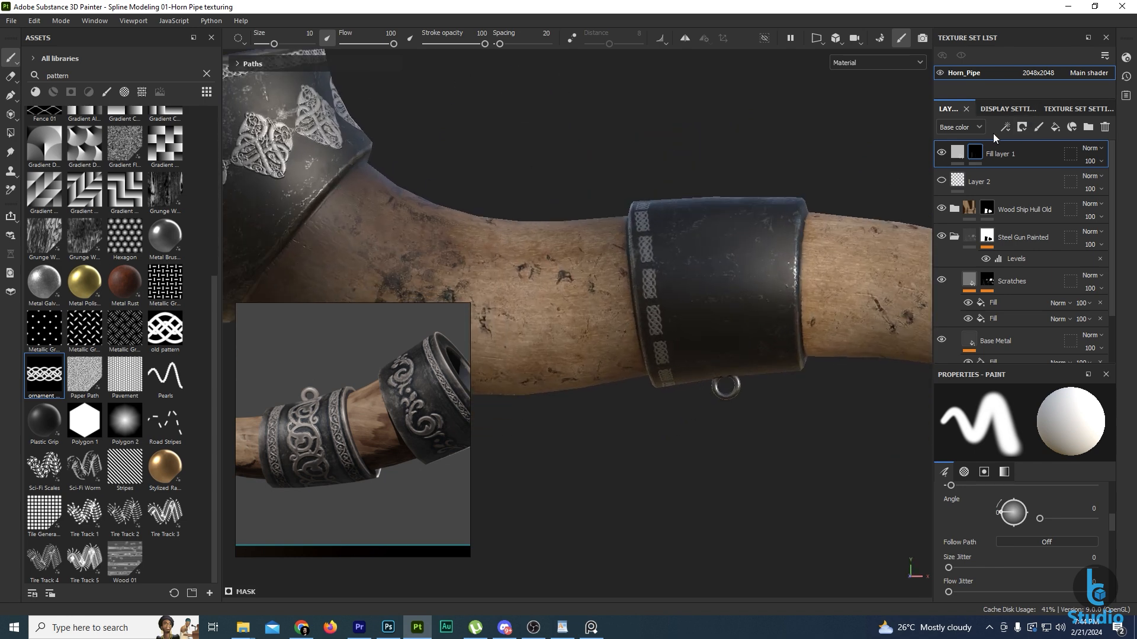
click(17, 95)
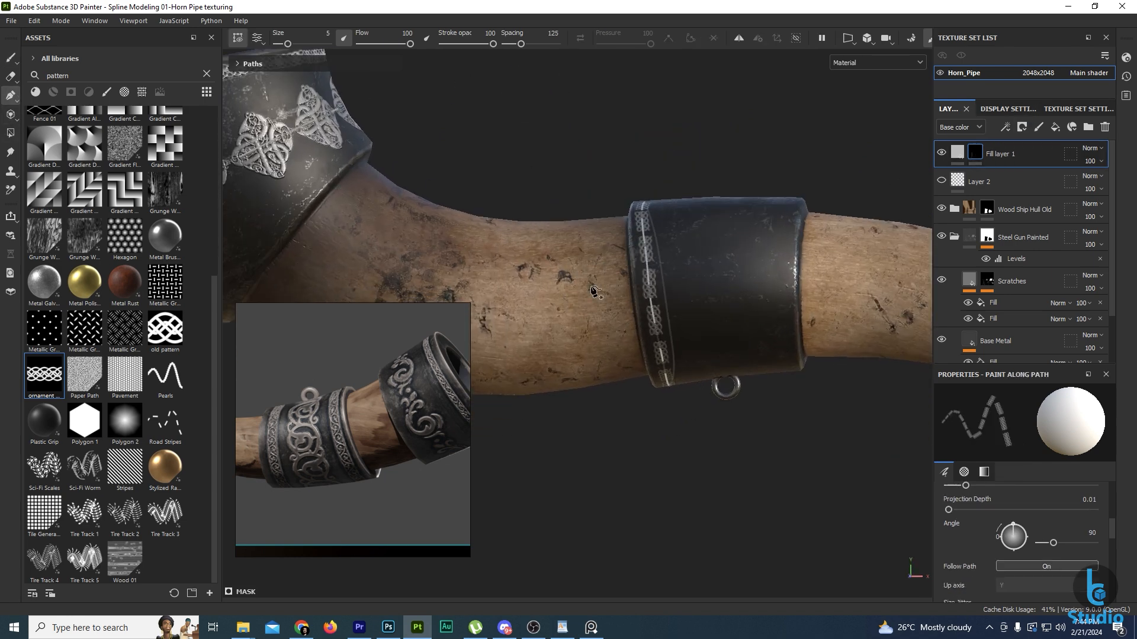
Try a stroke size of 8 on the ornament path along the middle band's bowl-side edge, then settle on 6.5.
click(646, 274)
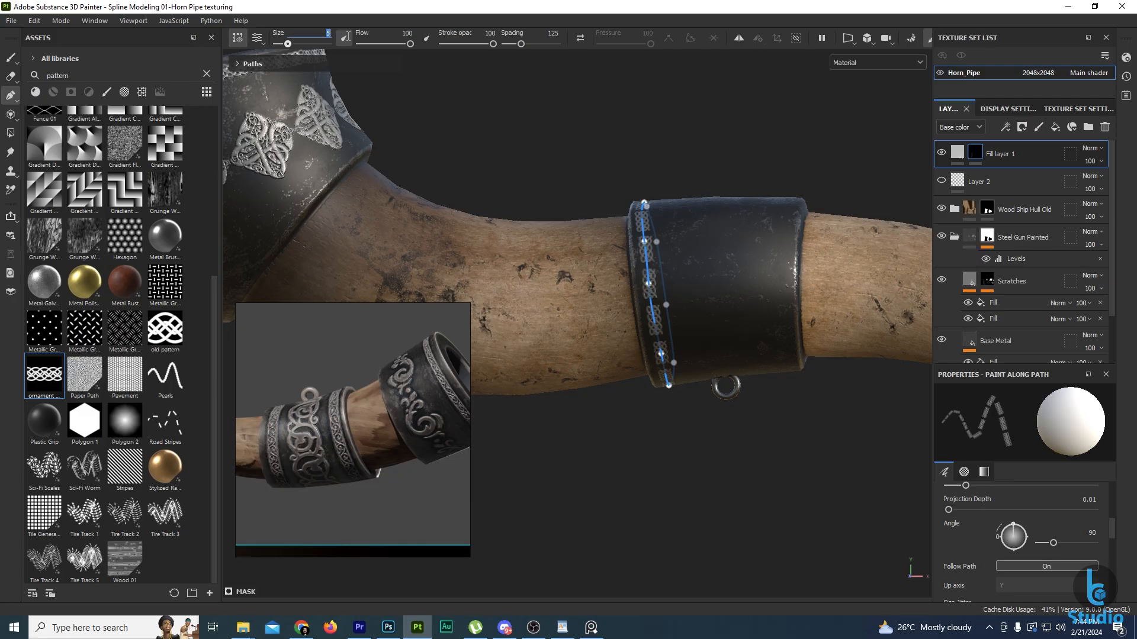
text(8)
key(Return)
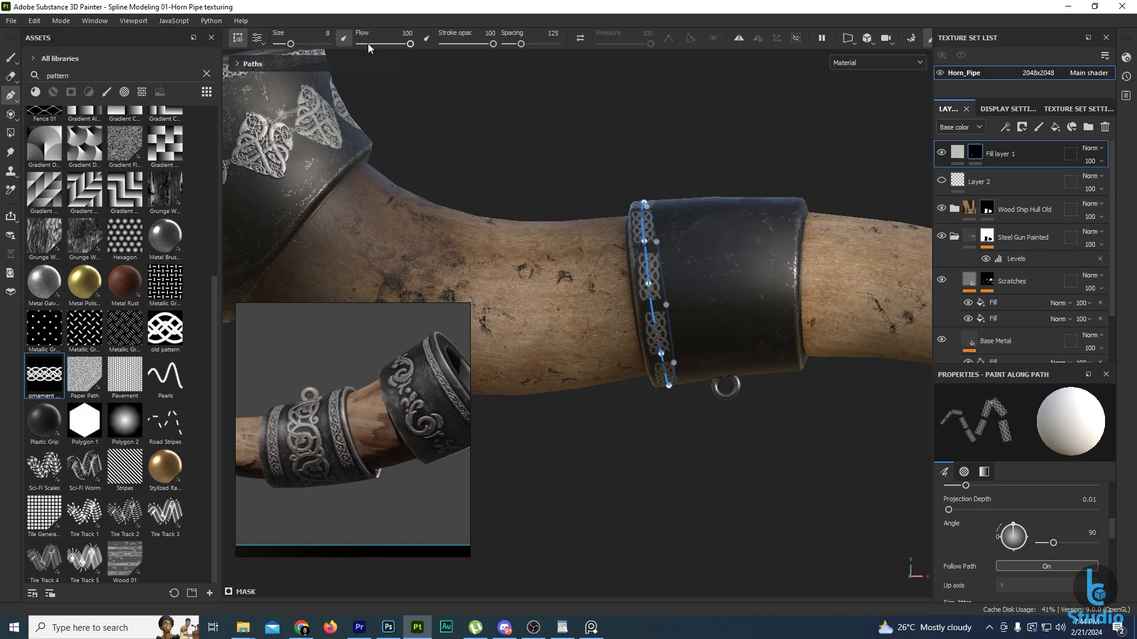
drag(311, 32, 392, 48)
text(6.5)
key(Return)
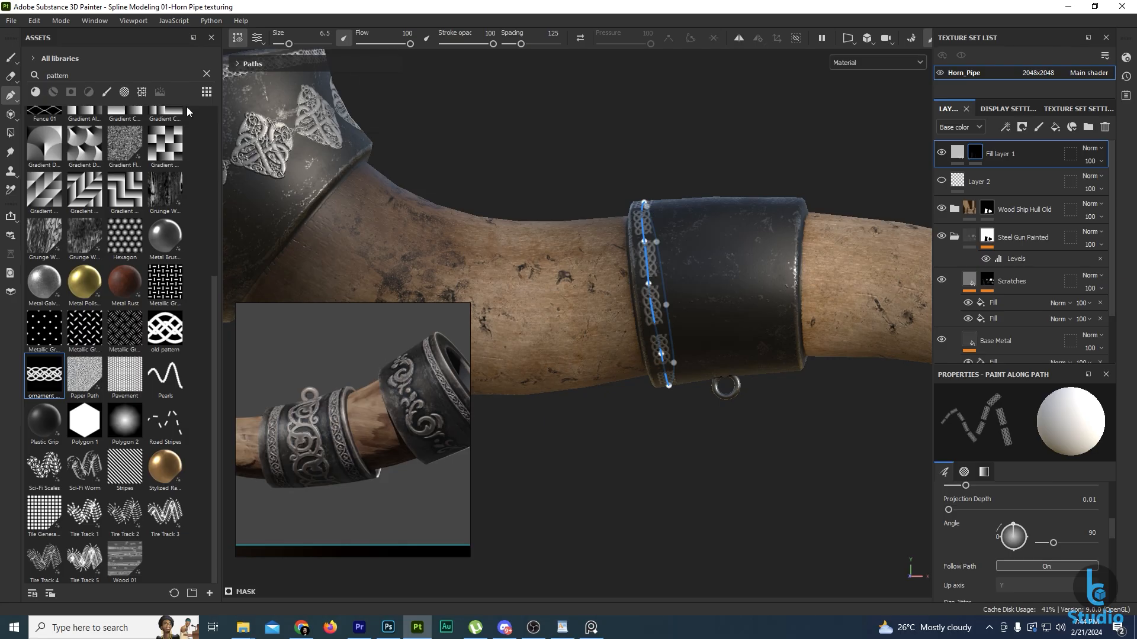
click(11, 58)
scroll(670, 426, down, 2)
alt+middle_drag(712, 433, 691, 431)
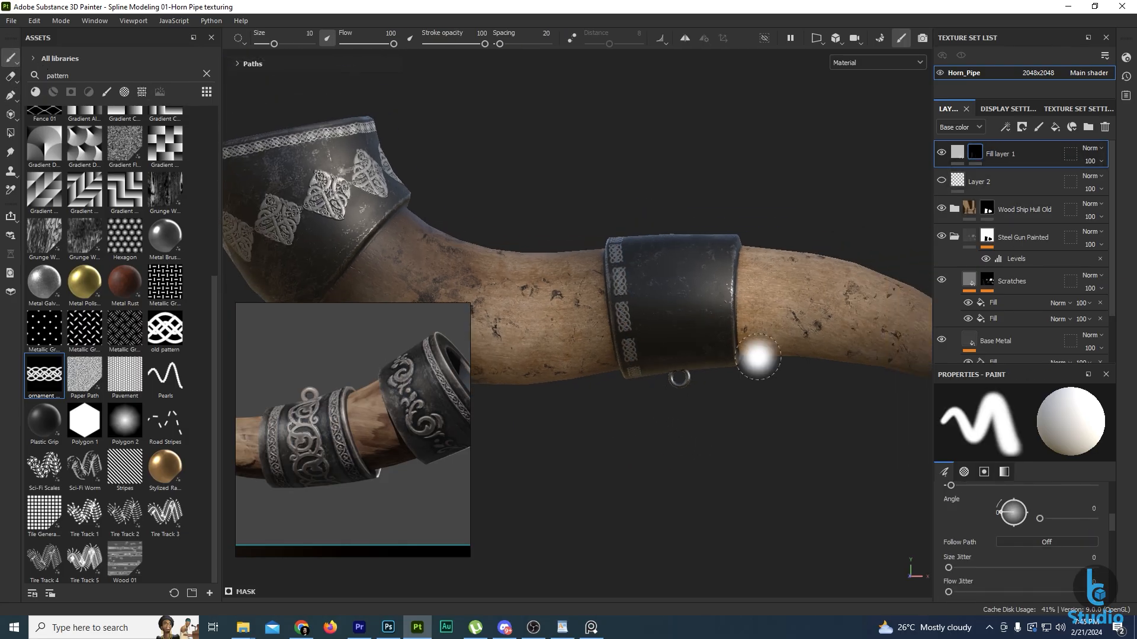
alt+middle_drag(730, 357, 669, 346)
Start a second ornament path on the middle band's edge farther from the bowl, placing its first two points down the front.
click(10, 95)
alt+middle_drag(781, 276, 666, 272)
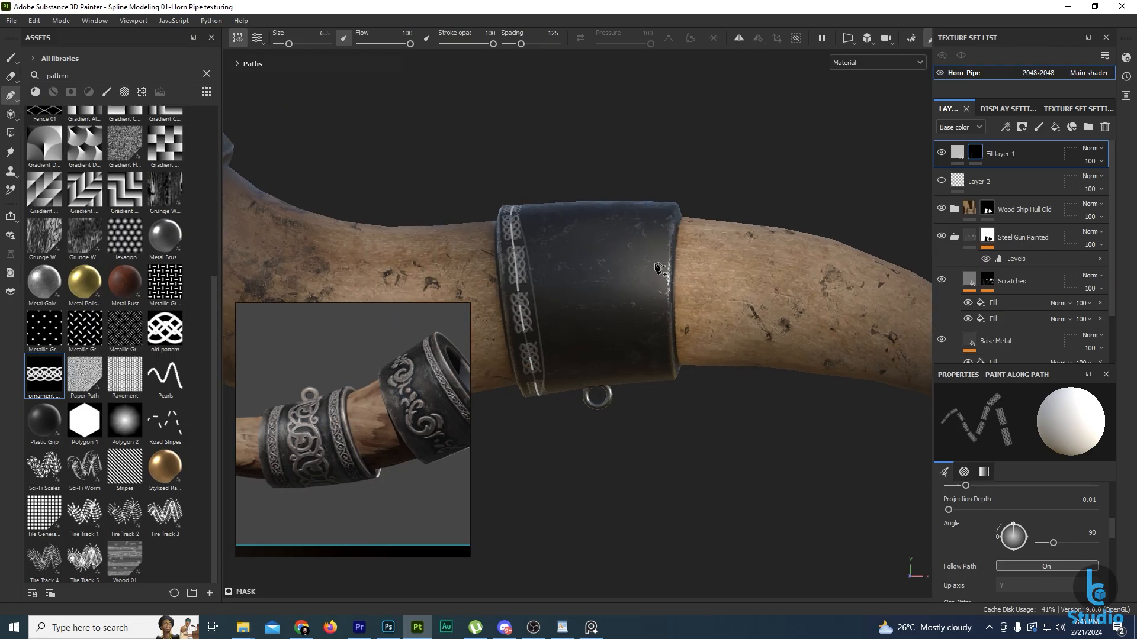
scroll(666, 272, up, 2)
alt+drag(666, 272, 673, 259)
click(659, 237)
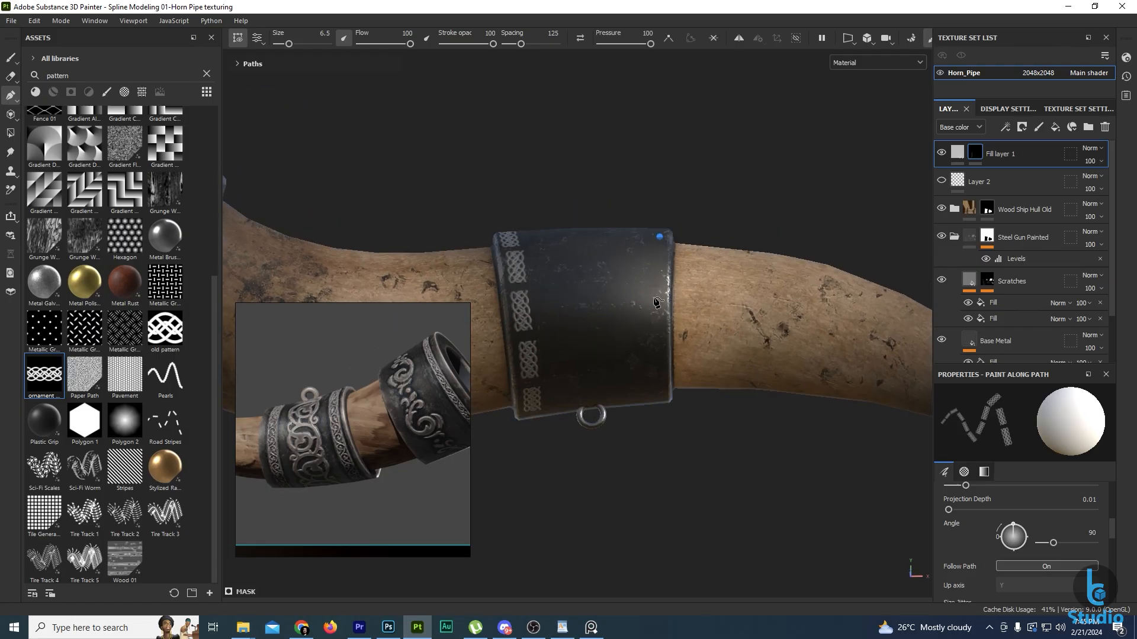
click(660, 295)
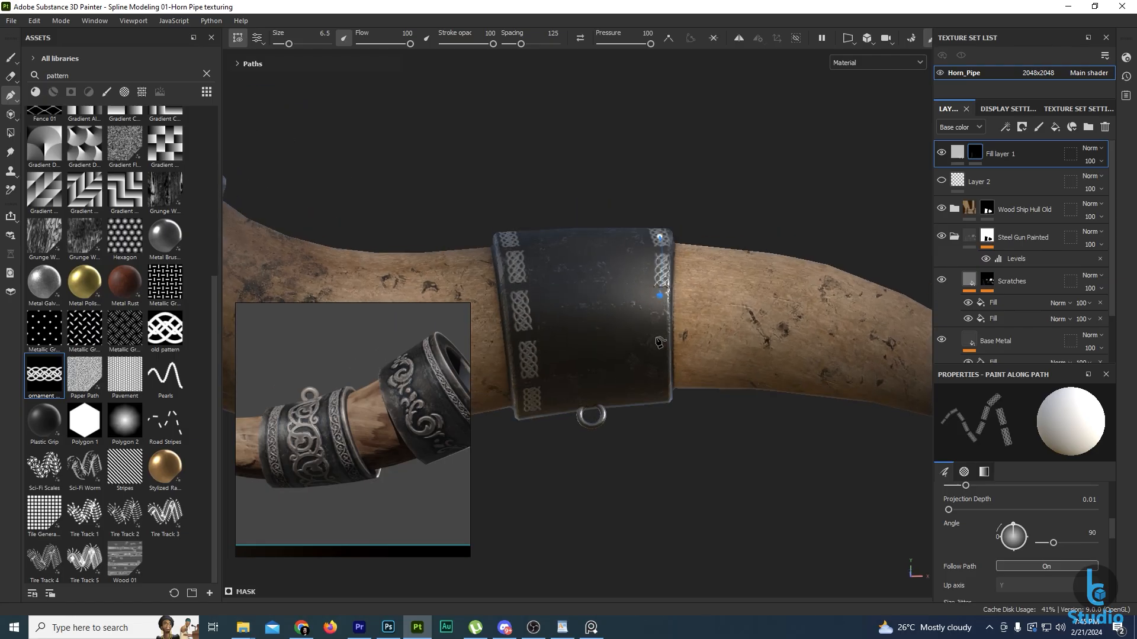
alt+drag(665, 350, 670, 357)
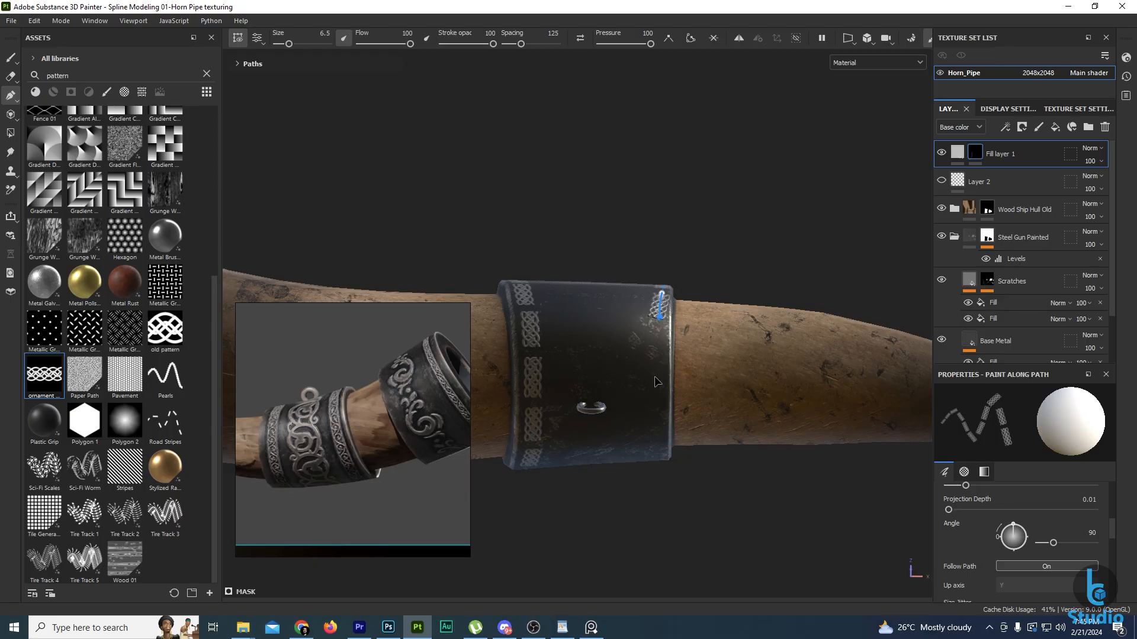
Continue the ornament path around the underside and lower back of the middle band, keeping its points parallel to the edge.
click(656, 379)
alt+drag(664, 450, 664, 412)
click(659, 436)
alt+drag(660, 460, 655, 414)
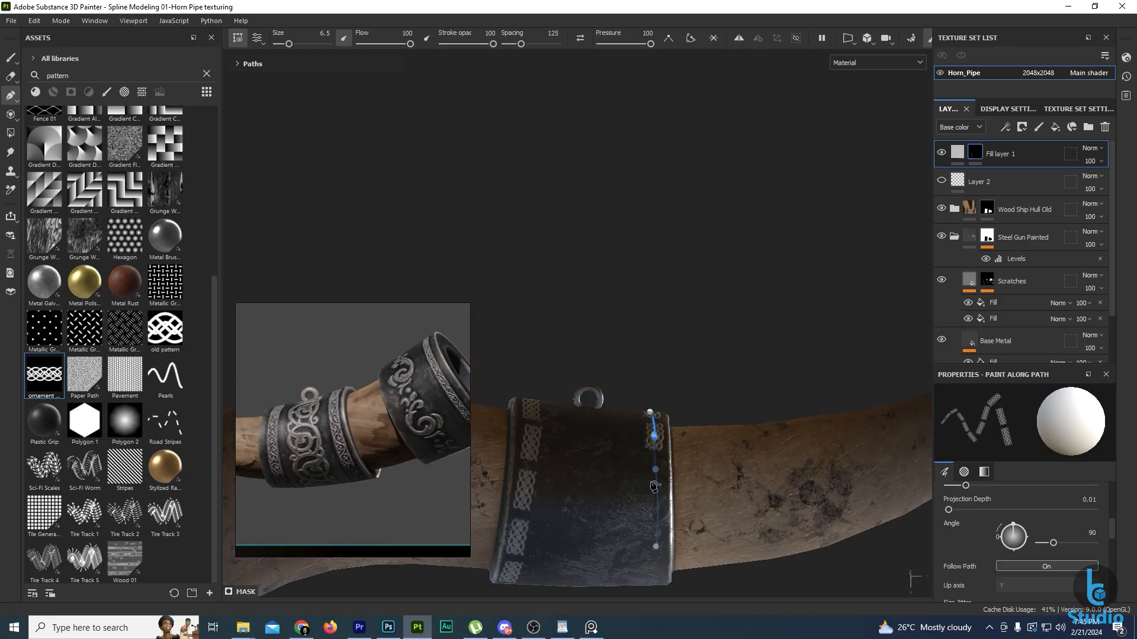
click(653, 512)
alt+drag(653, 511, 659, 418)
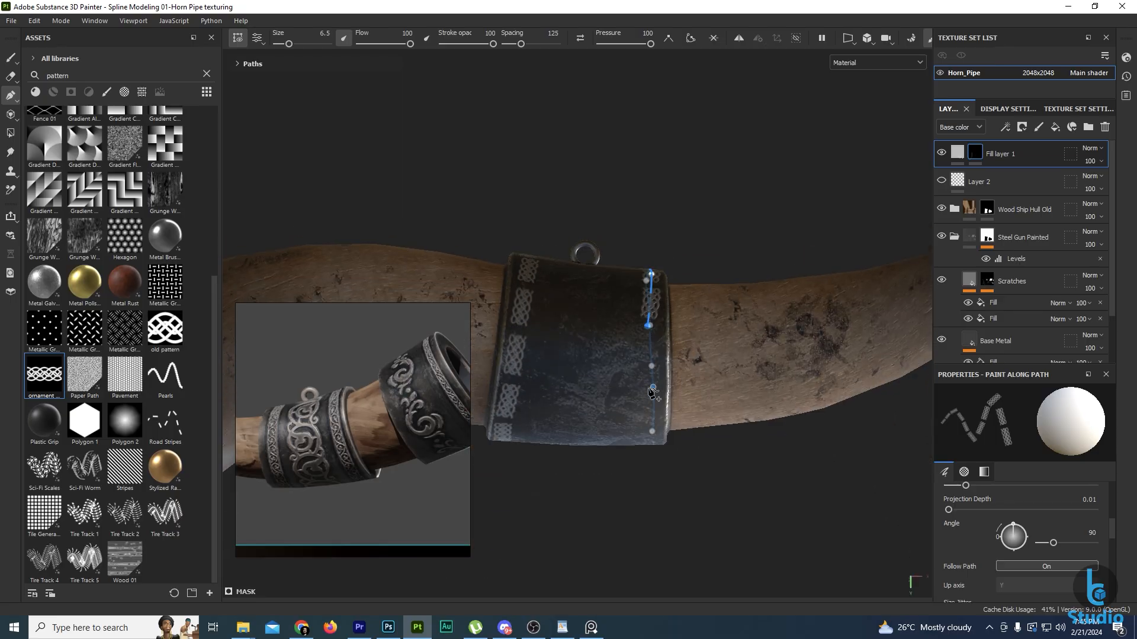
click(659, 417)
Extend the ornament path up the back of the middle band and close it into a loop.
alt+drag(700, 237, 698, 348)
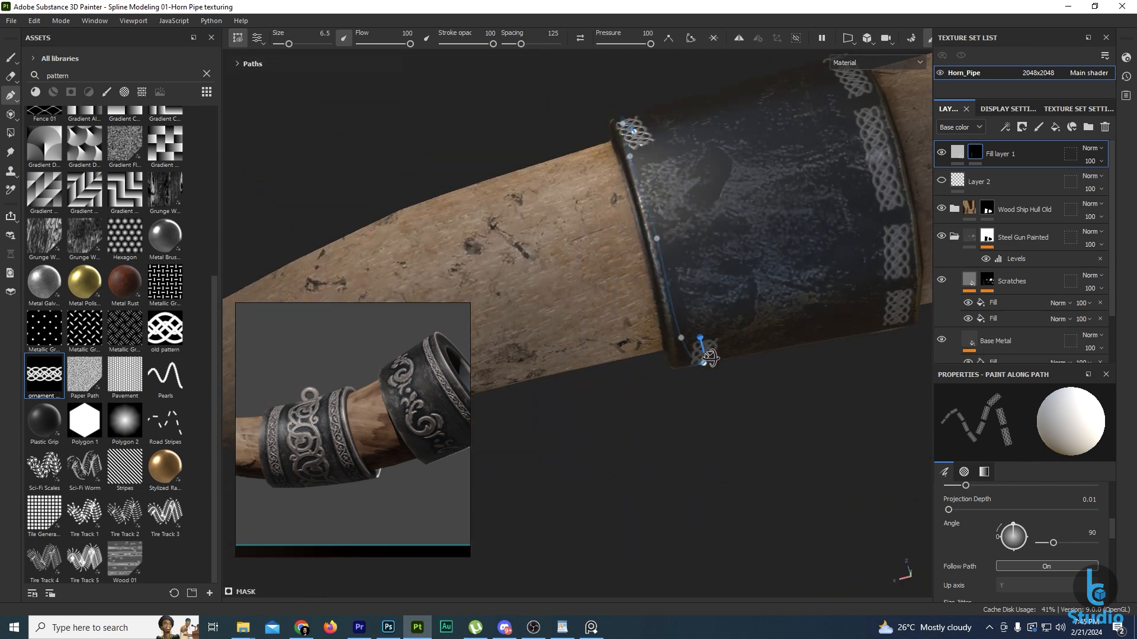
click(692, 299)
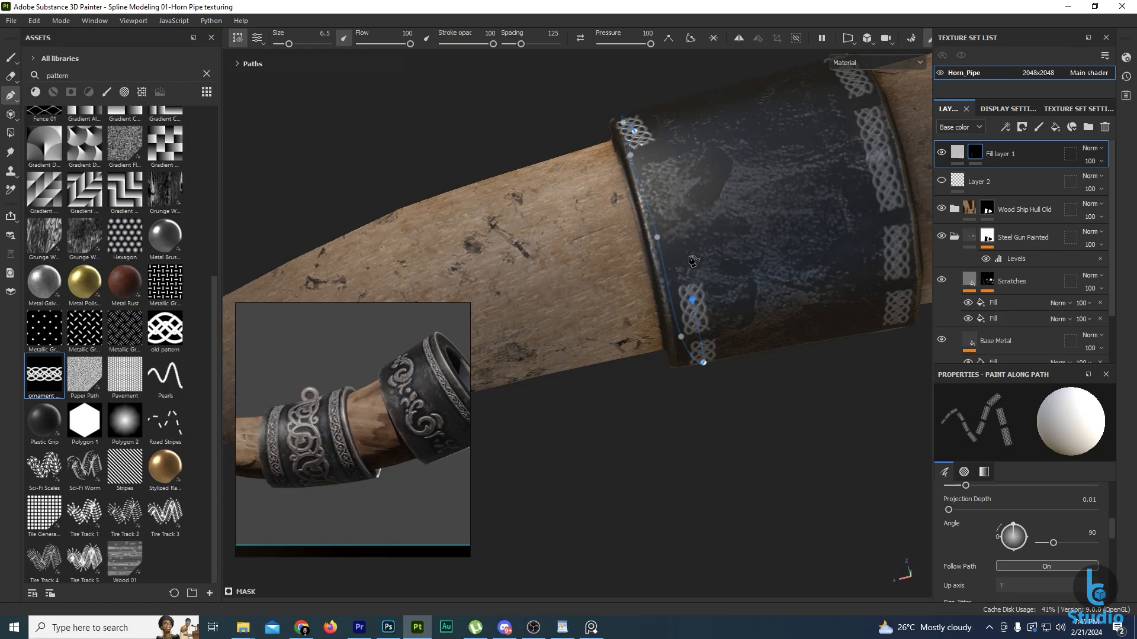
click(666, 209)
click(690, 38)
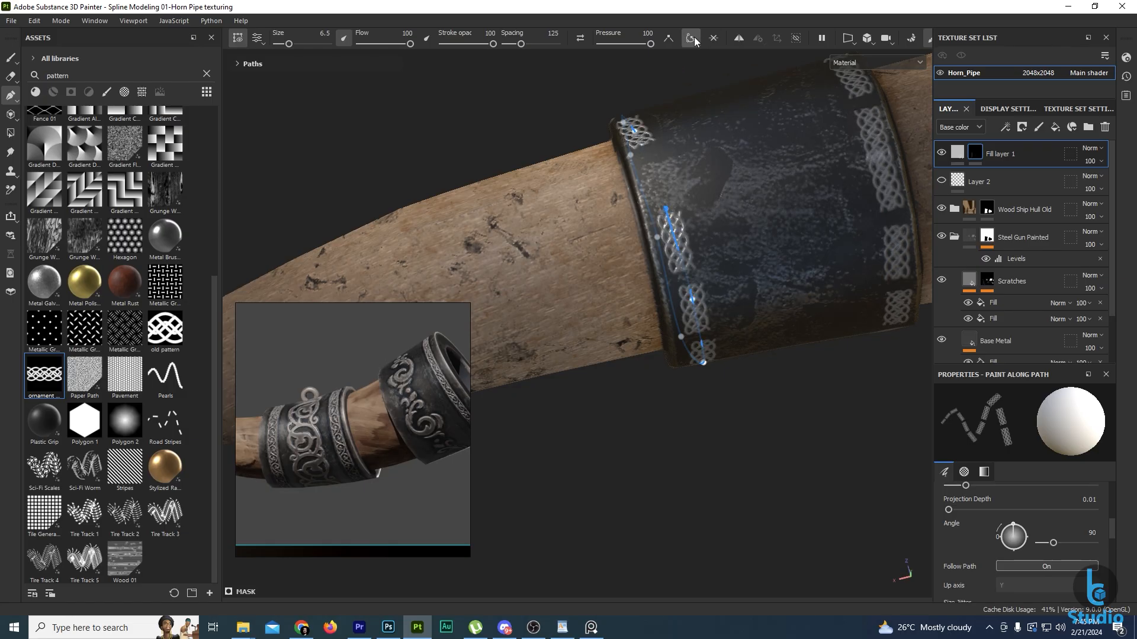
Reposition the closed path's points on the front of the middle band so the knot ornaments follow the edge evenly.
mouse_move(728, 107)
alt+mouse_down()
mouse_move(772, 153)
mouse_move(692, 246)
mouse_move(653, 325)
alt+mouse_up()
scroll(695, 296, up, 5)
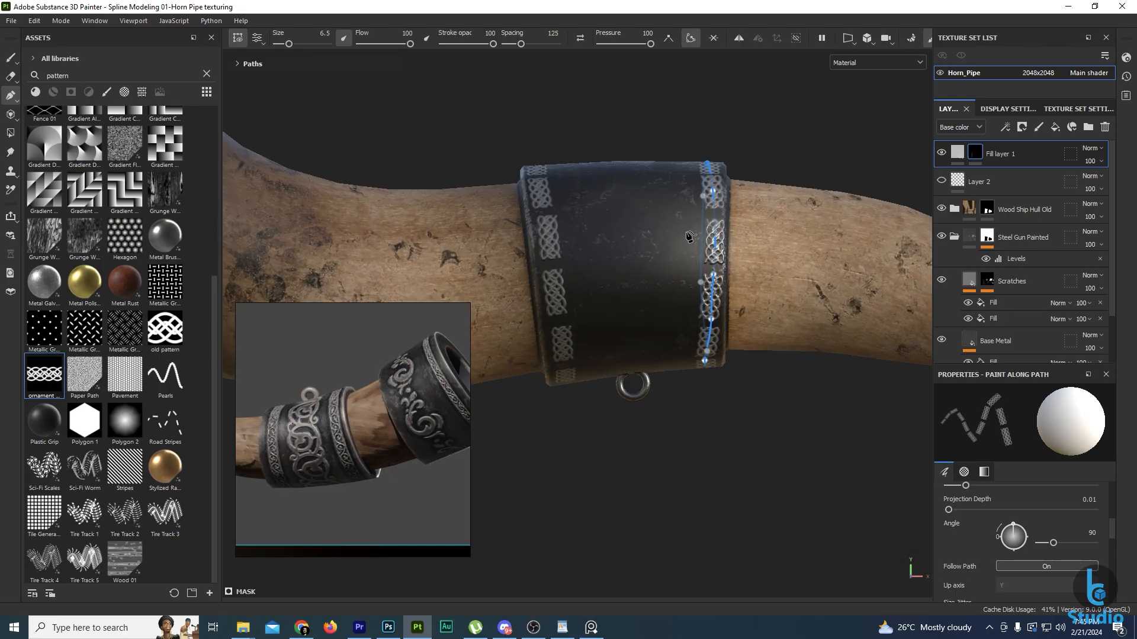
click(705, 243)
drag(704, 242, 698, 239)
drag(697, 402, 694, 401)
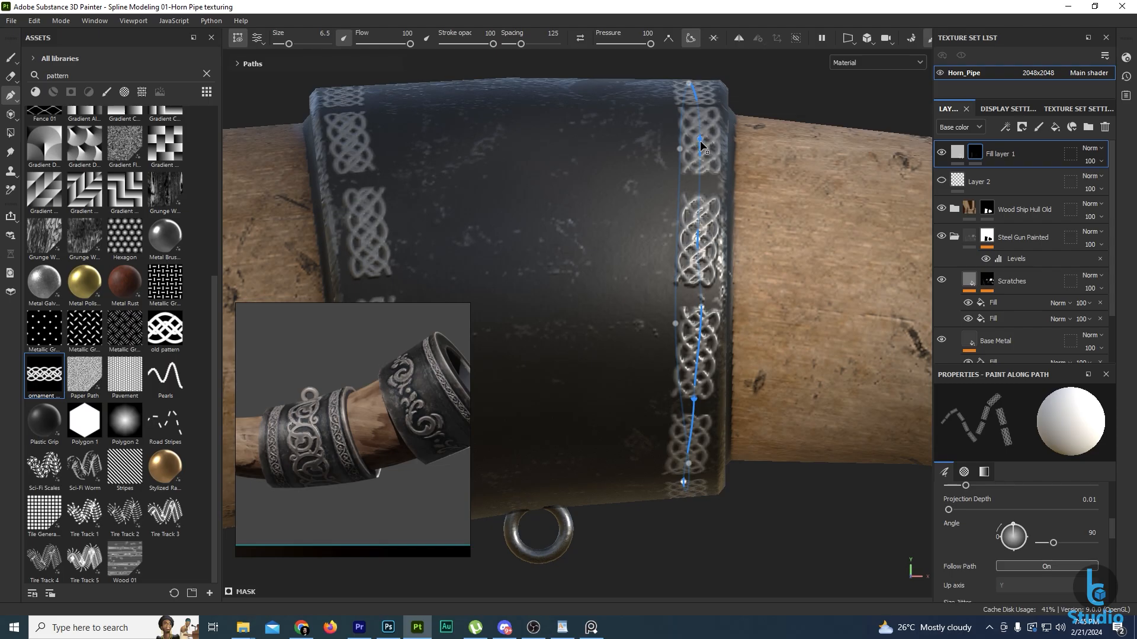
scroll(663, 410, down, 3)
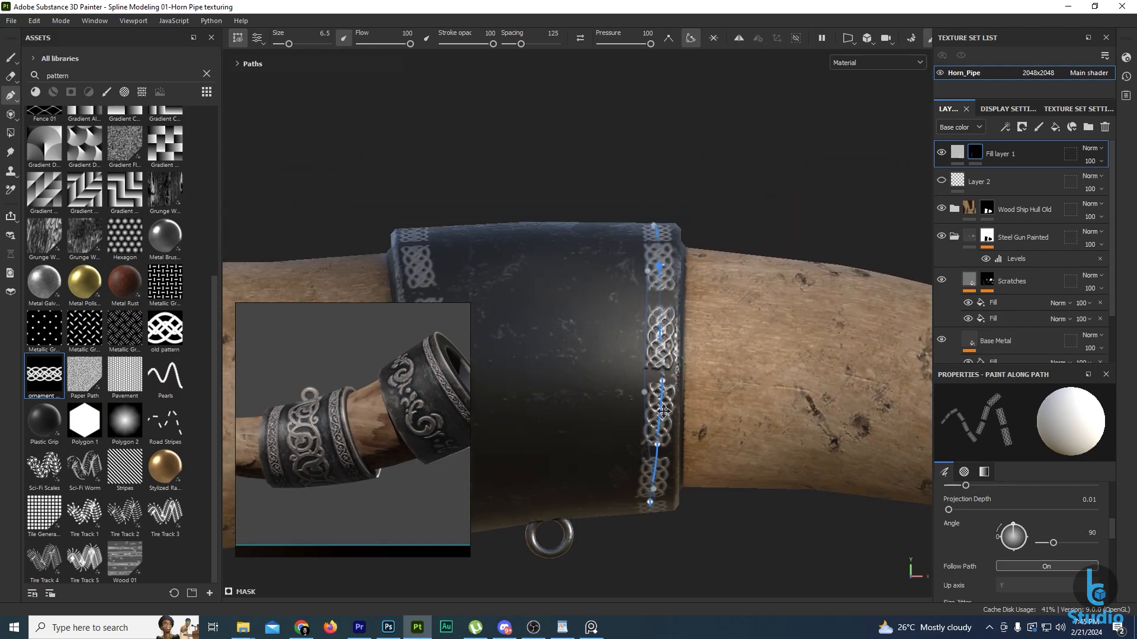
Adjust the closed path's points around the back of the middle band, then return to the regular Paint brush.
mouse_move(663, 411)
alt+mouse_down()
mouse_move(697, 238)
mouse_move(681, 297)
mouse_move(633, 296)
mouse_move(648, 281)
alt+mouse_up()
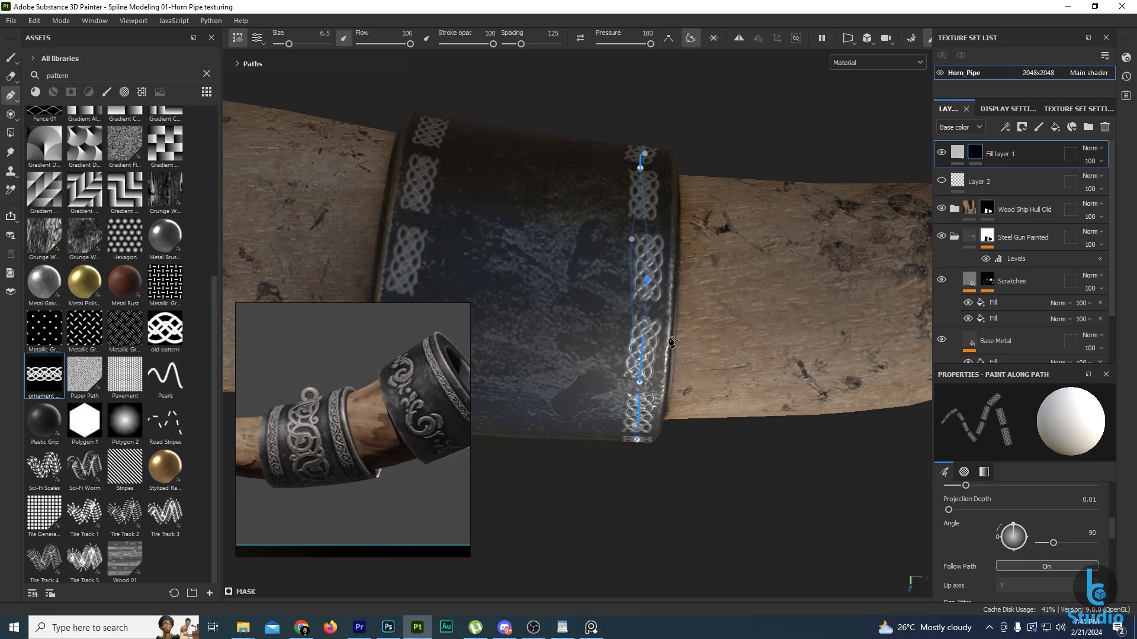
mouse_move(643, 383)
mouse_down()
mouse_move(629, 284)
mouse_move(612, 354)
mouse_move(612, 241)
mouse_move(673, 254)
mouse_up()
scroll(621, 238, down, 3)
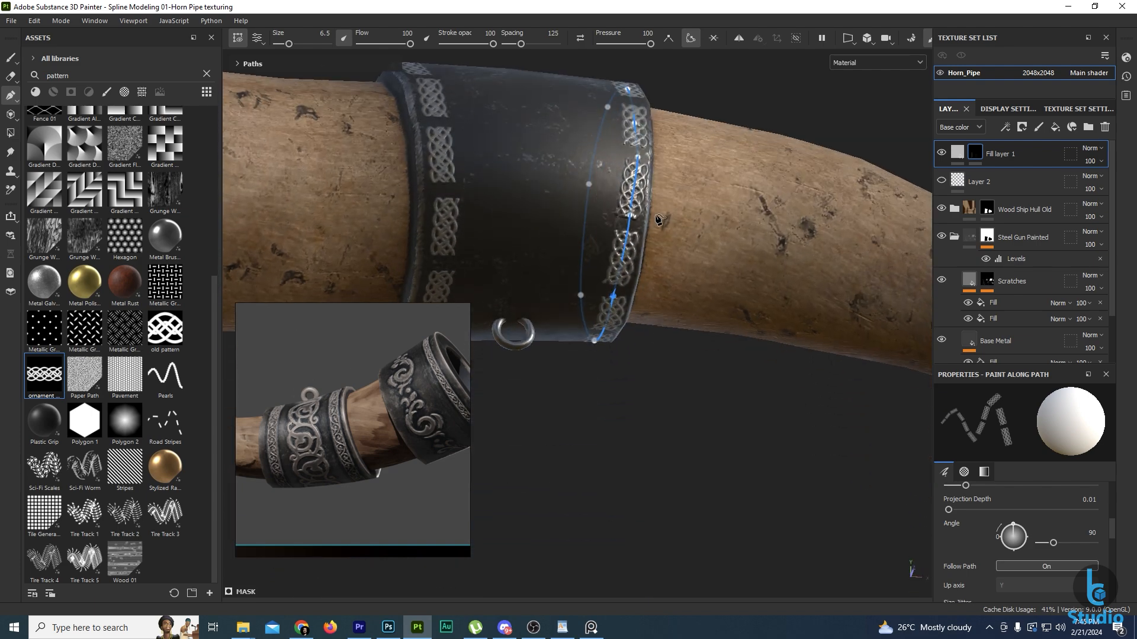
alt+middle_drag(674, 254, 651, 381)
scroll(651, 382, down, 2)
scroll(651, 382, down, 2)
click(11, 58)
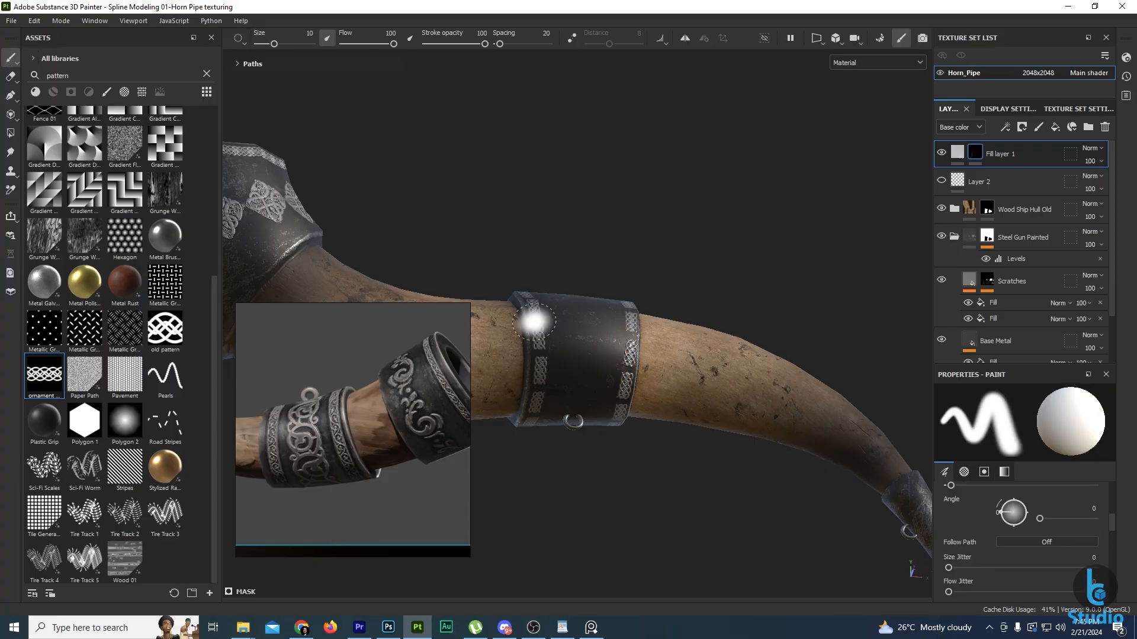
alt+middle_drag(623, 337, 713, 310)
alt+drag(713, 310, 676, 212)
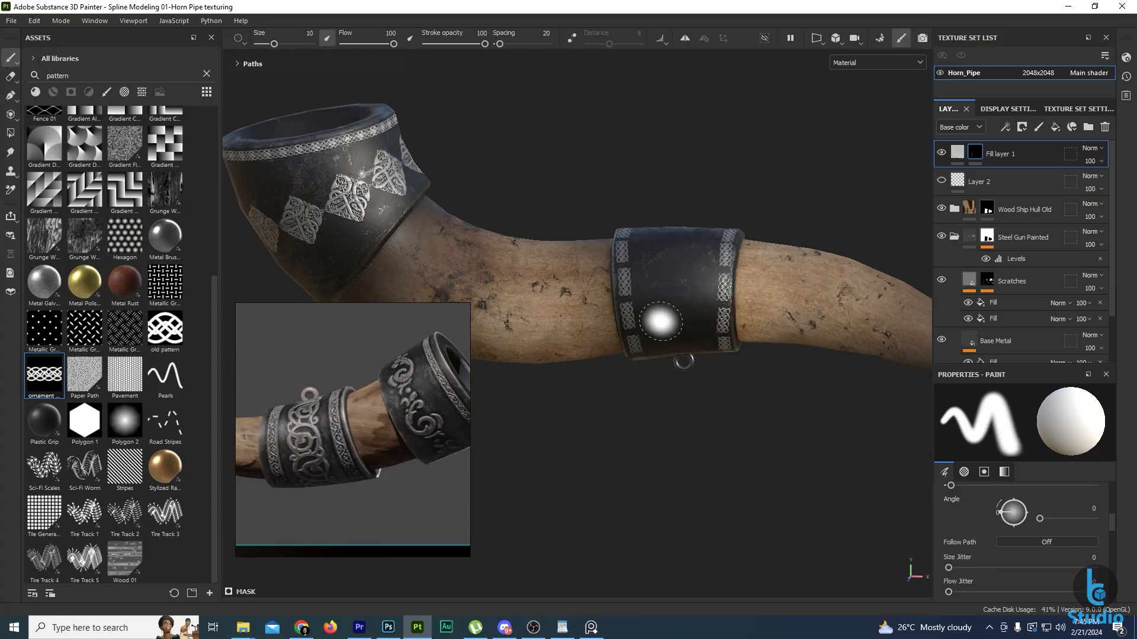
Search the asset library for "floral" and preview the floral4 alpha.
click(37, 75)
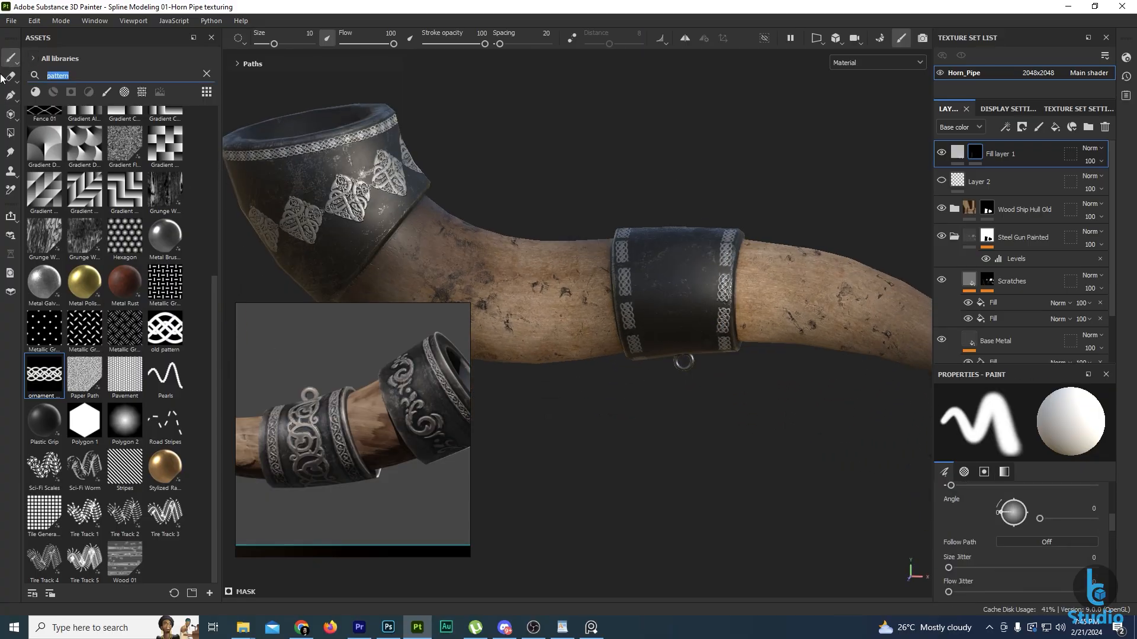
text(flor)
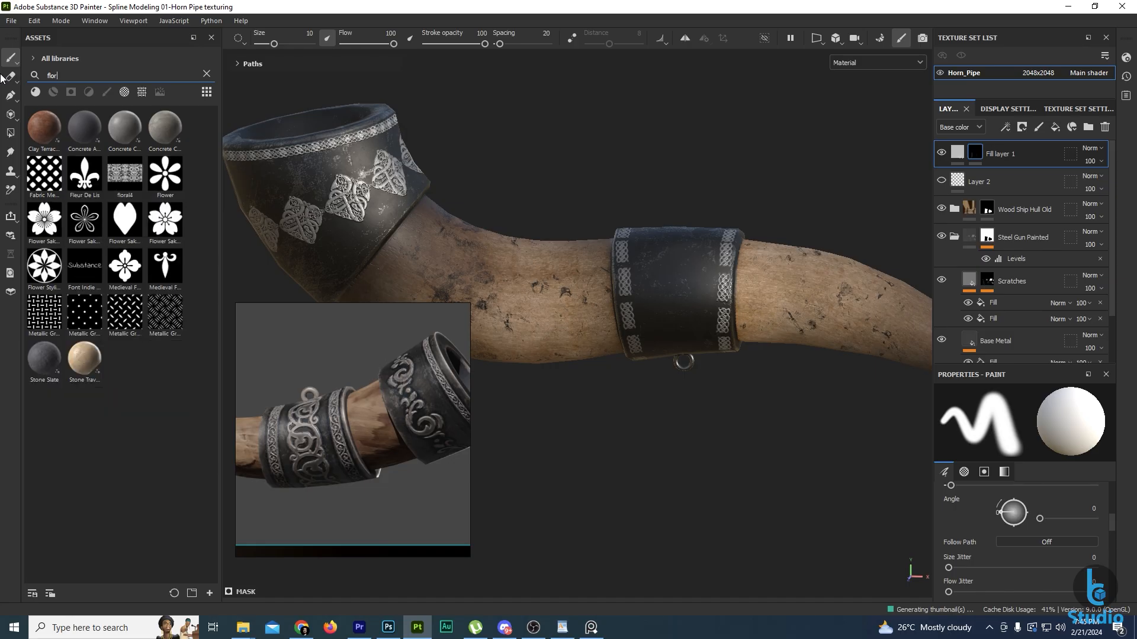
text(al)
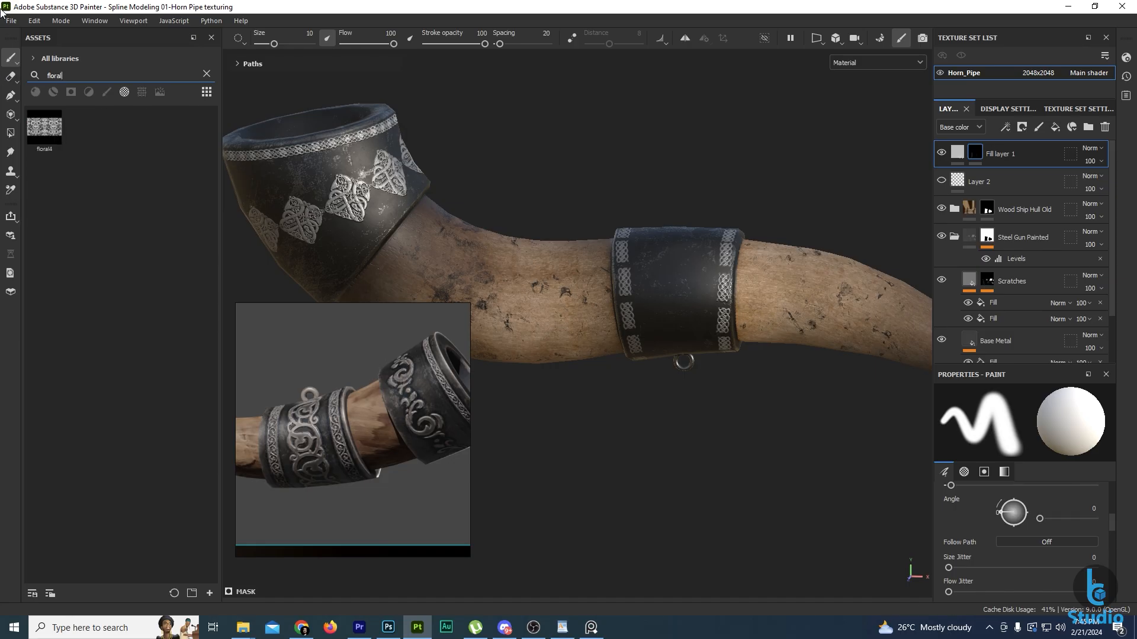
mouse_move(46, 139)
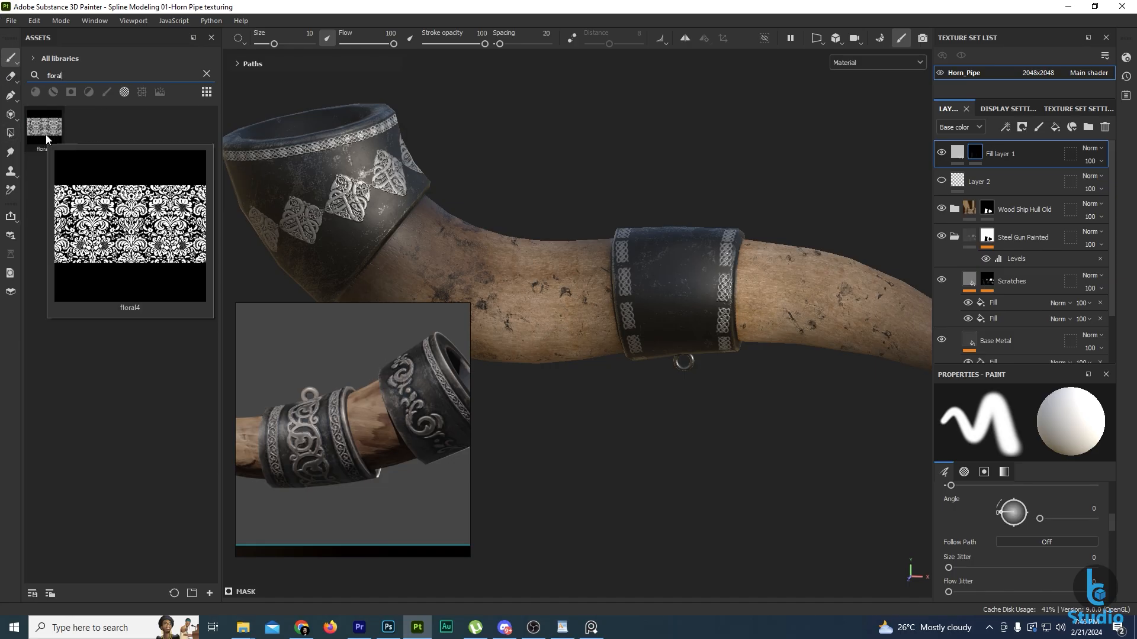
alt+middle_drag(578, 363, 586, 337)
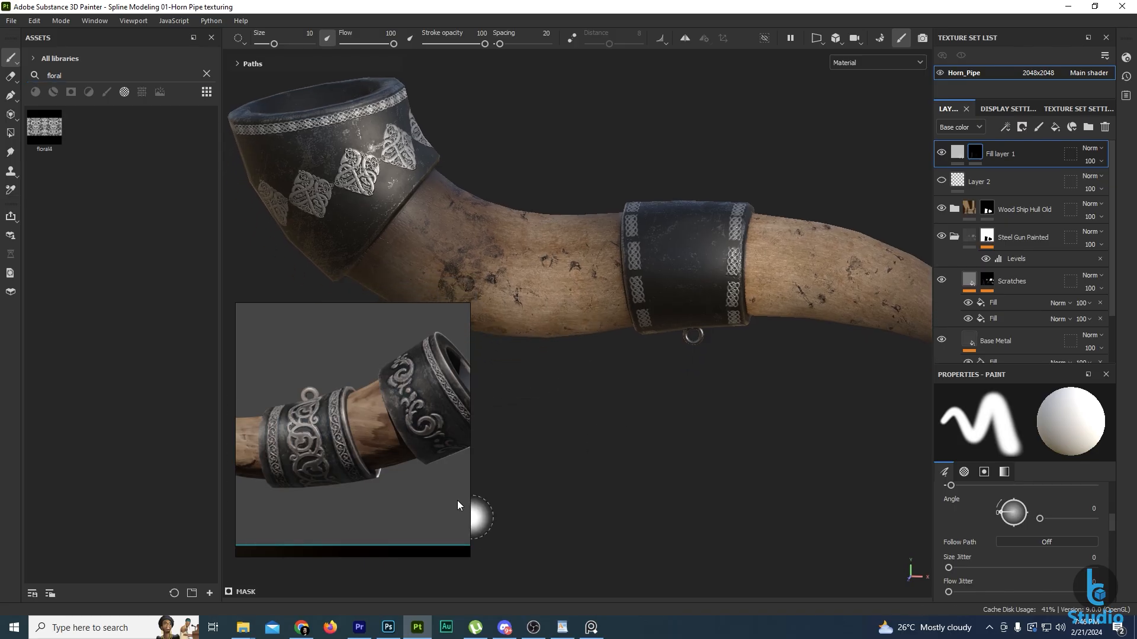
Switch to Chrome, check the Indian ornament preview on ArtStation, and copy the Celtic ornament sheet from the "ornament alpha" image results.
click(414, 624)
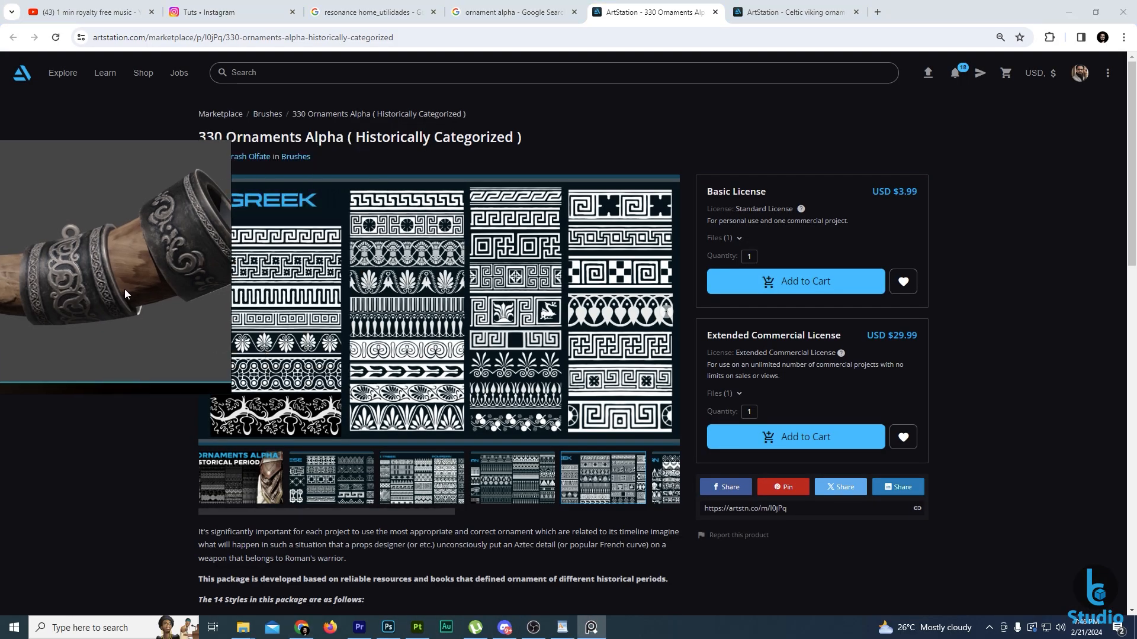
click(672, 482)
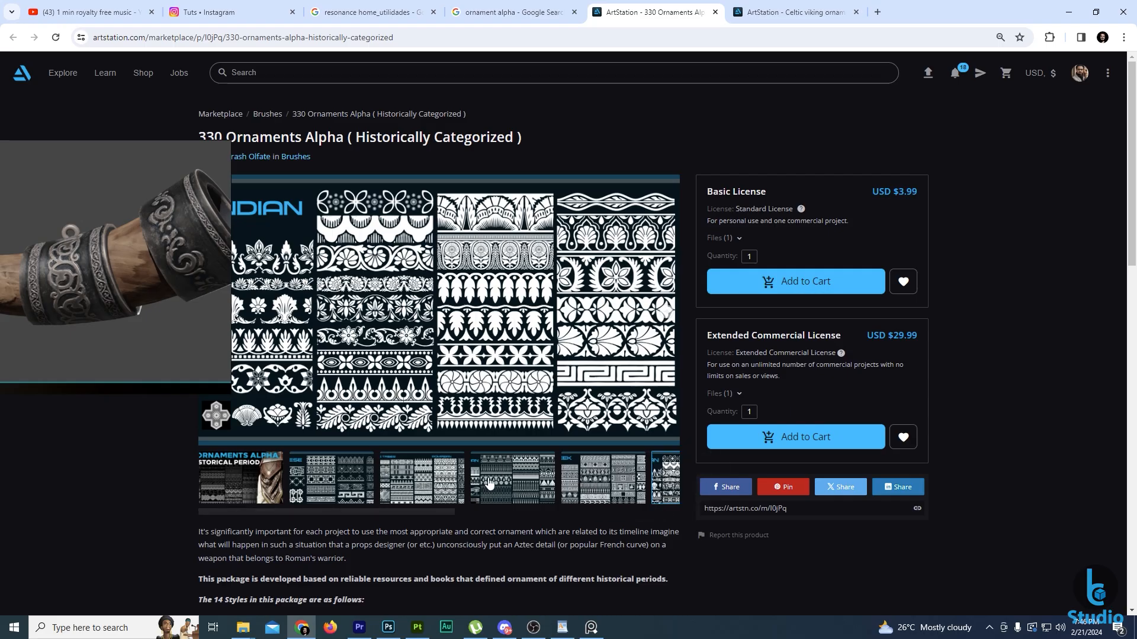
click(512, 12)
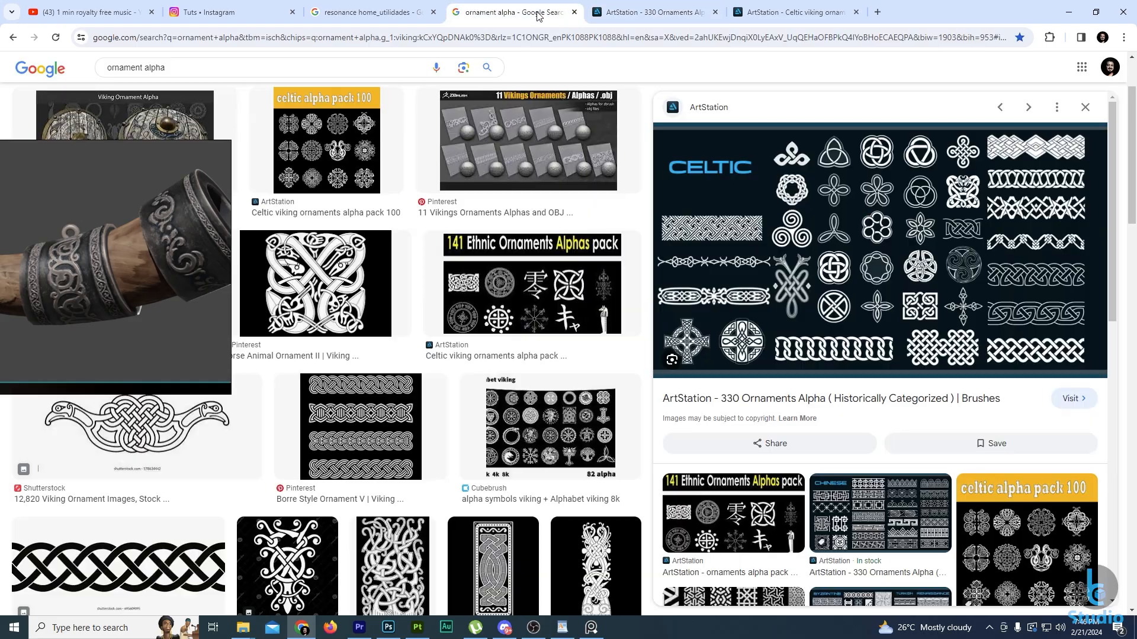
right_click(956, 286)
click(1006, 474)
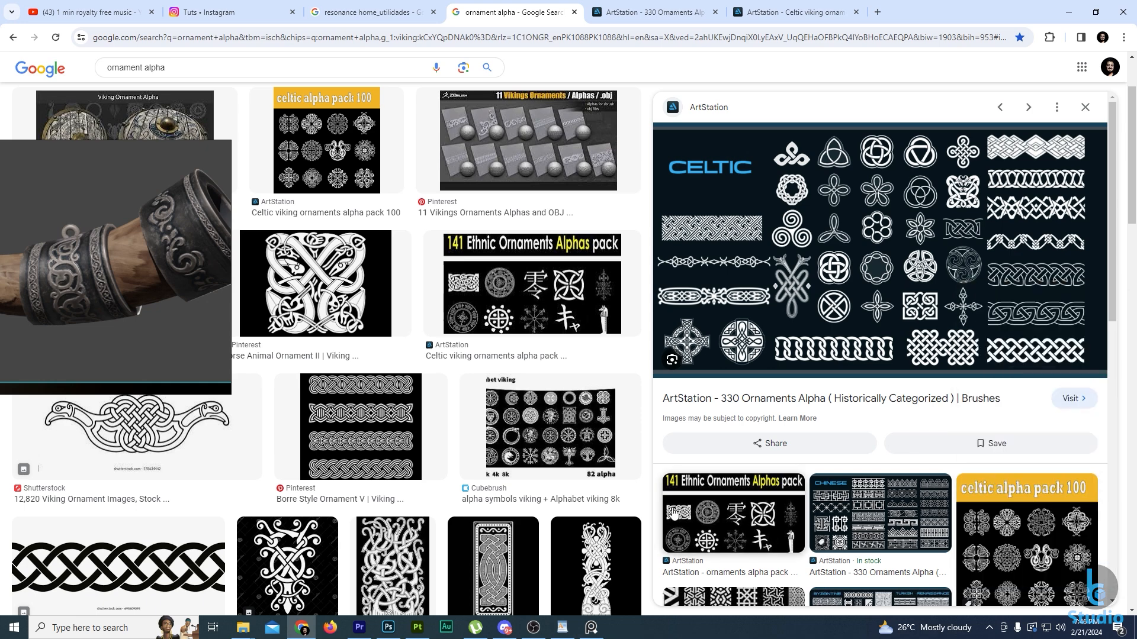
Switch to Photoshop and paste the Celtic ornament sheet into a new 1800 × 1013 px document.
click(388, 627)
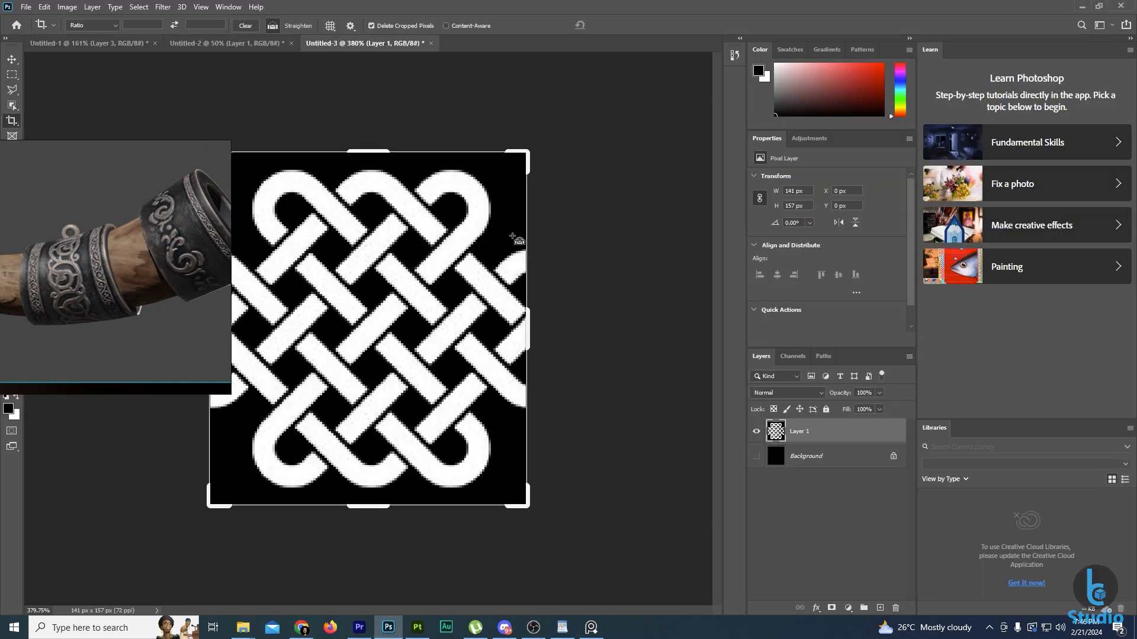
key(ctrl+n)
key(Return)
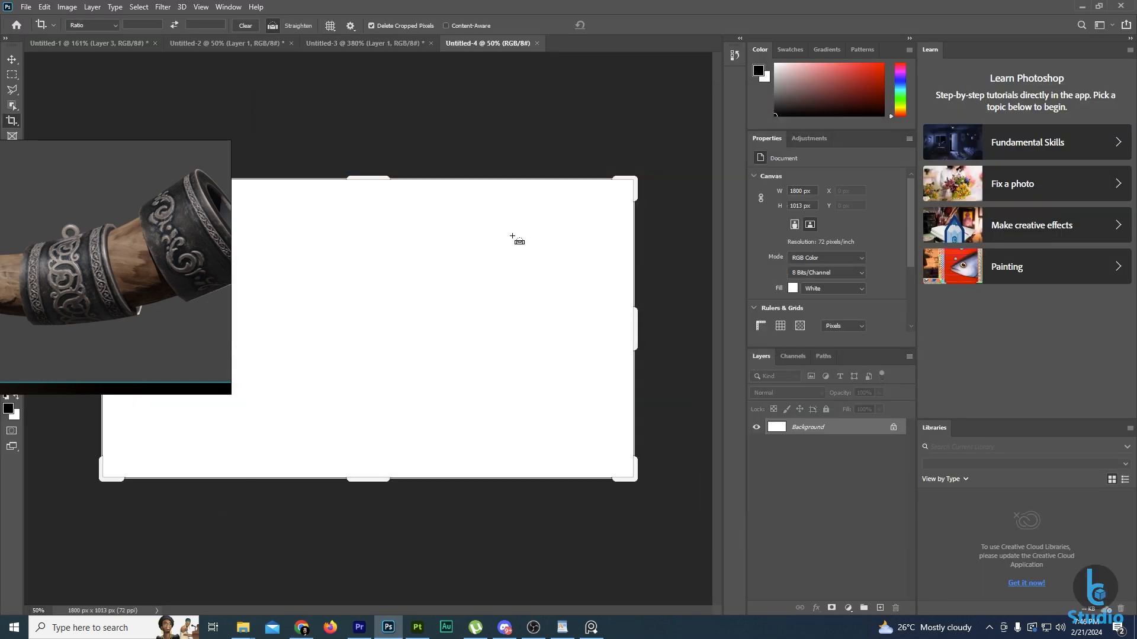
key(ctrl+v)
alt+scroll(474, 411, up, 2)
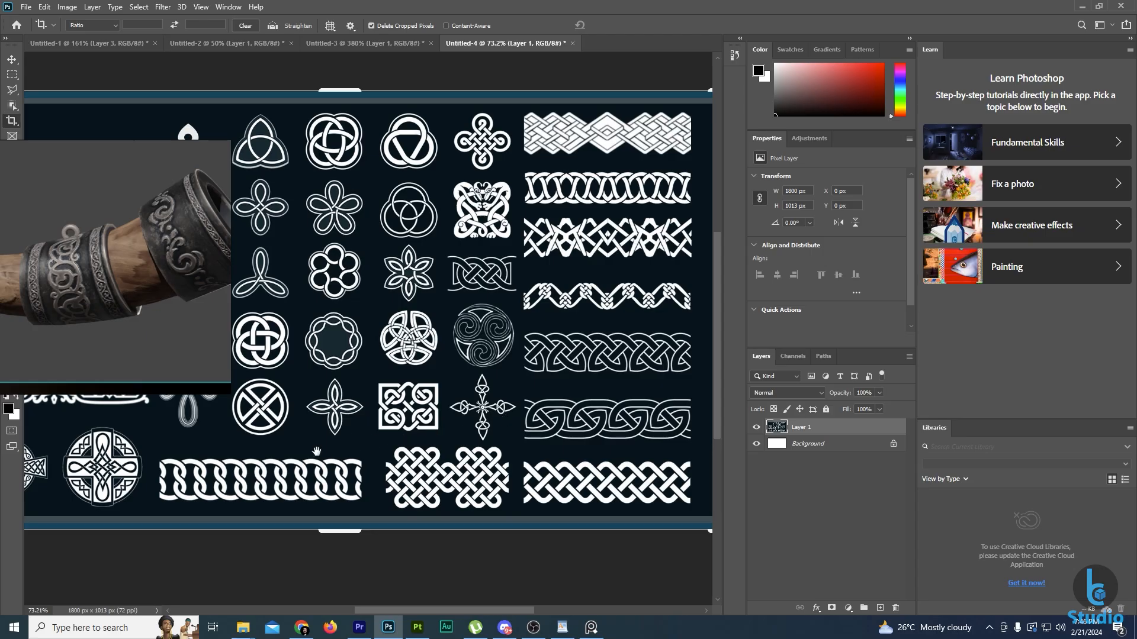
Copy the chain-link border beside the round Celtic cross and paste it into a new 498 × 498 px document.
drag(316, 451, 527, 400)
key(m)
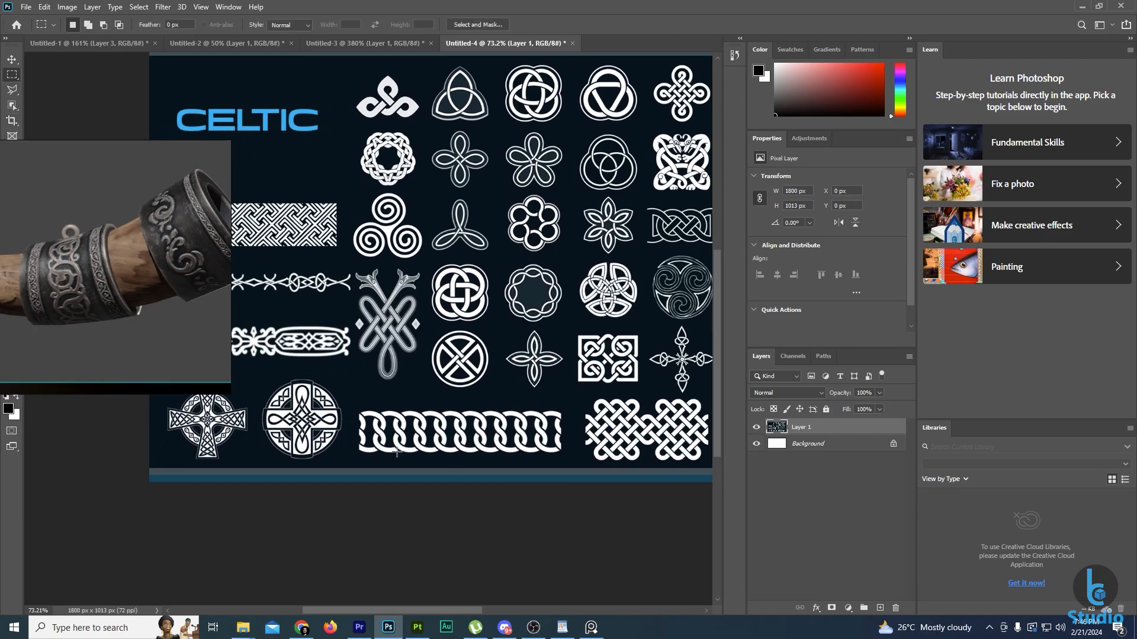
drag(349, 405, 563, 461)
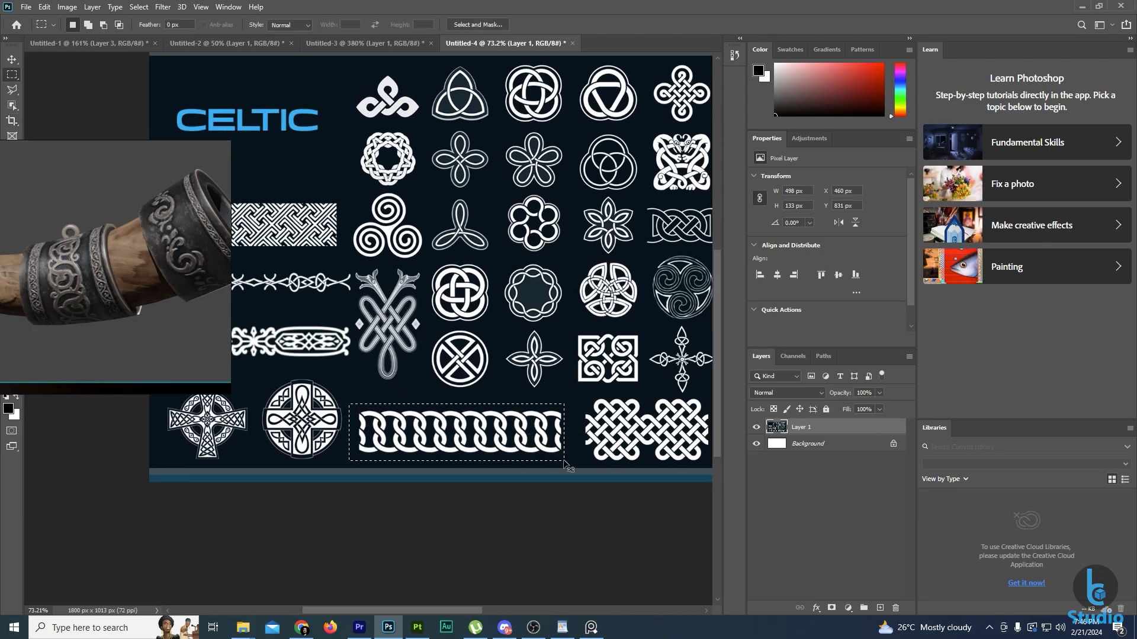
key(ctrl+c)
key(ctrl+n)
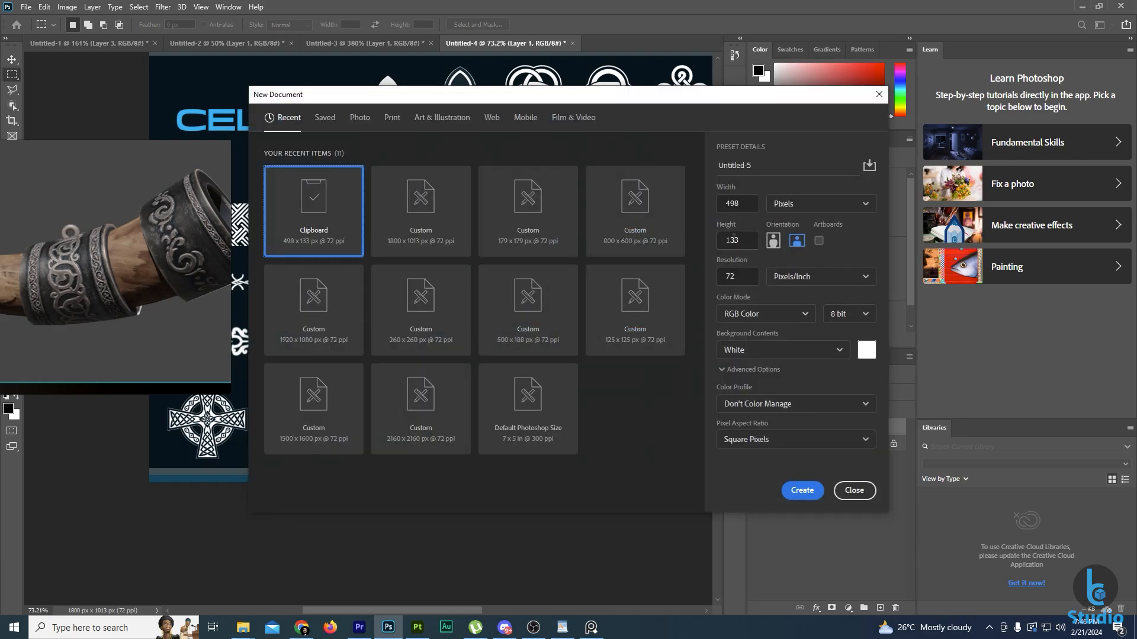
double_click(741, 240)
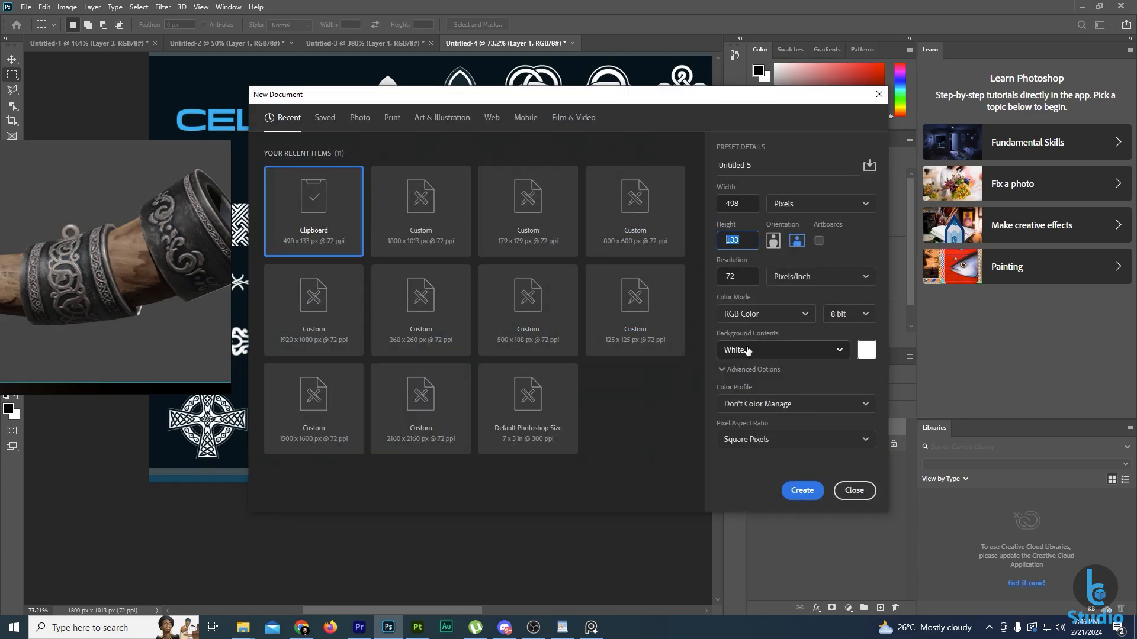
key(Return)
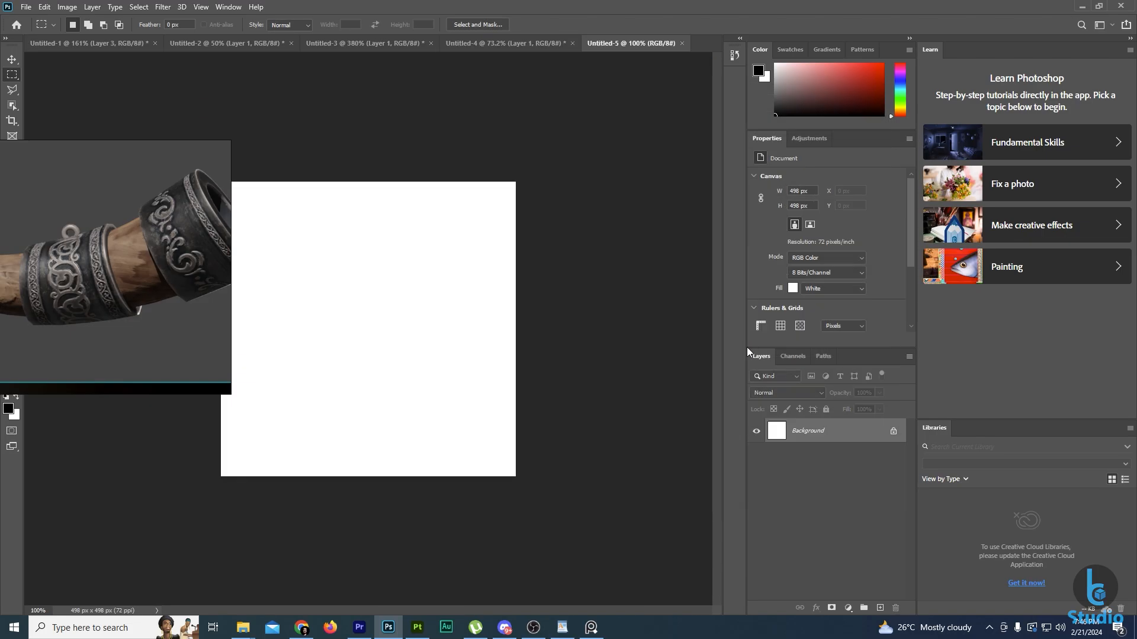
key(ctrl+v)
alt+scroll(459, 353, up, 7)
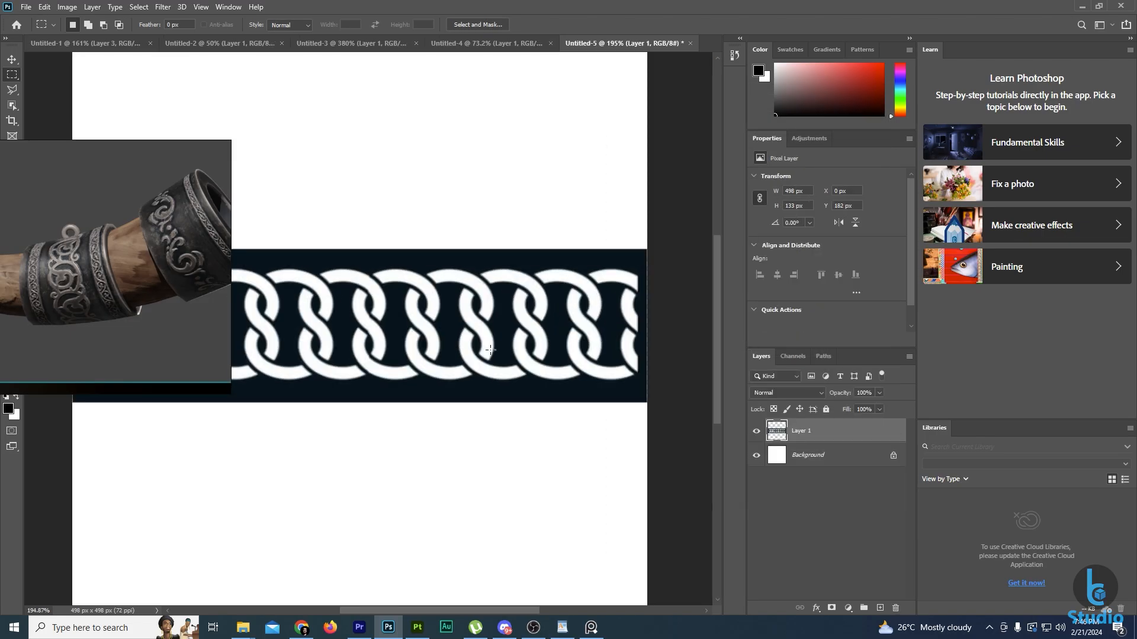
Fill the Background layer with black.
key(v)
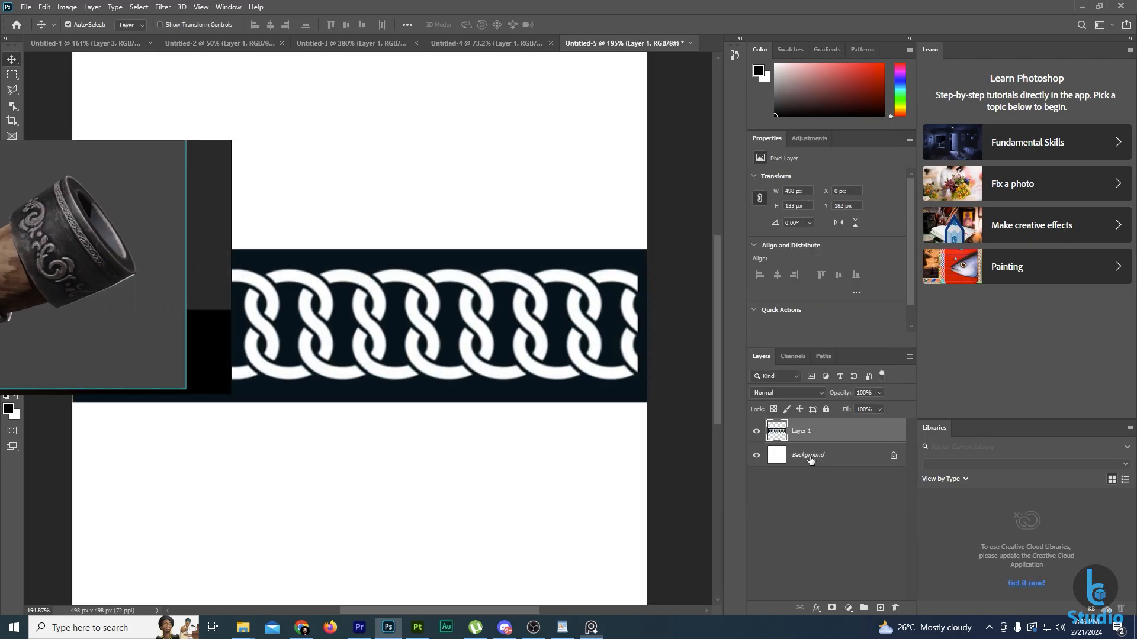
click(788, 459)
key(alt+BackSpace)
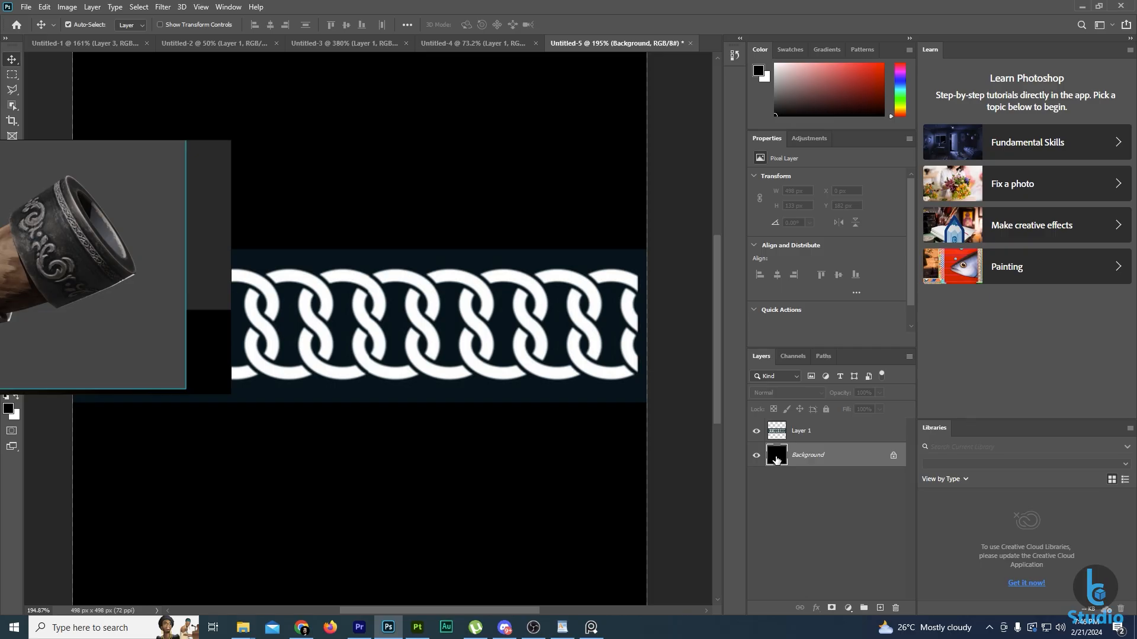
Desaturate the chain strip on Layer 1 and raise its black input level in Levels until its backdrop is pure black.
click(781, 434)
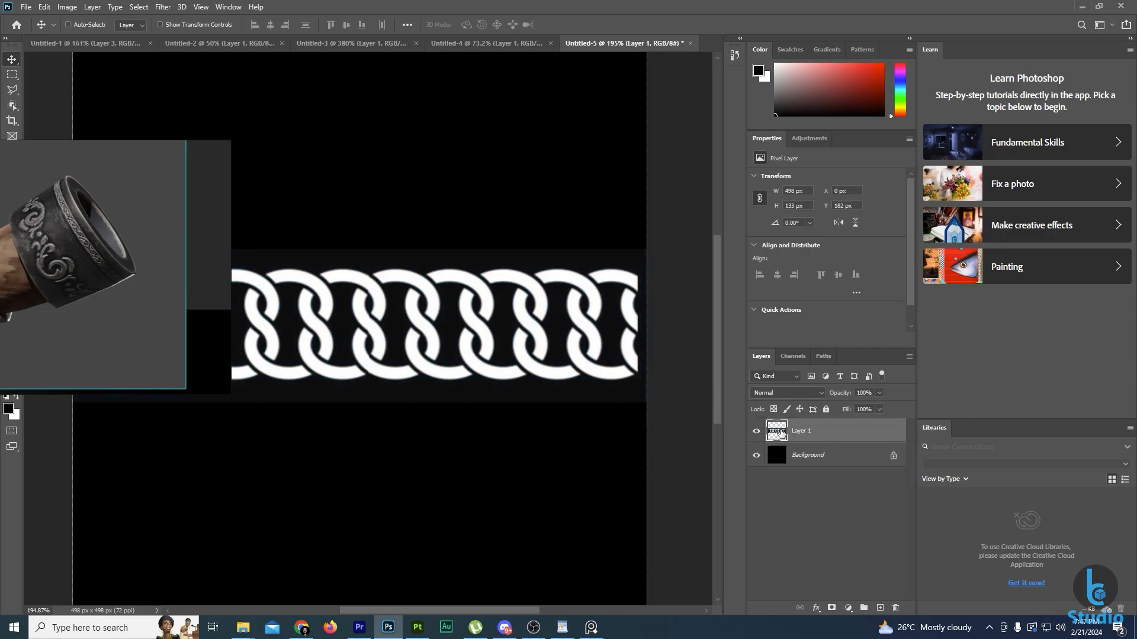
key(ctrl+l)
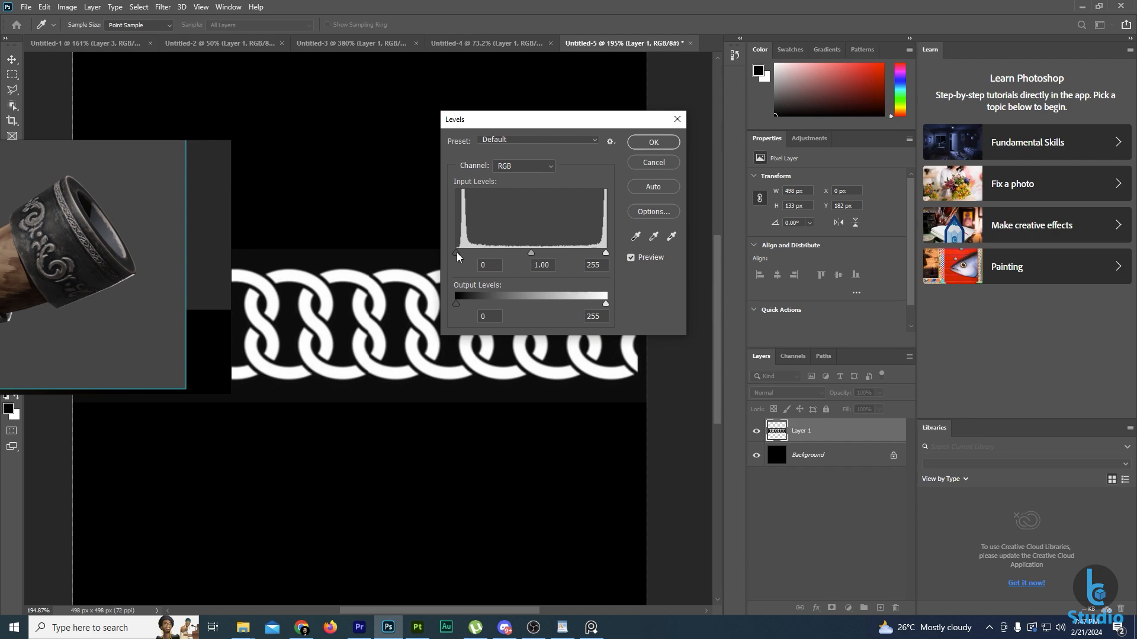
drag(457, 253, 499, 255)
click(671, 146)
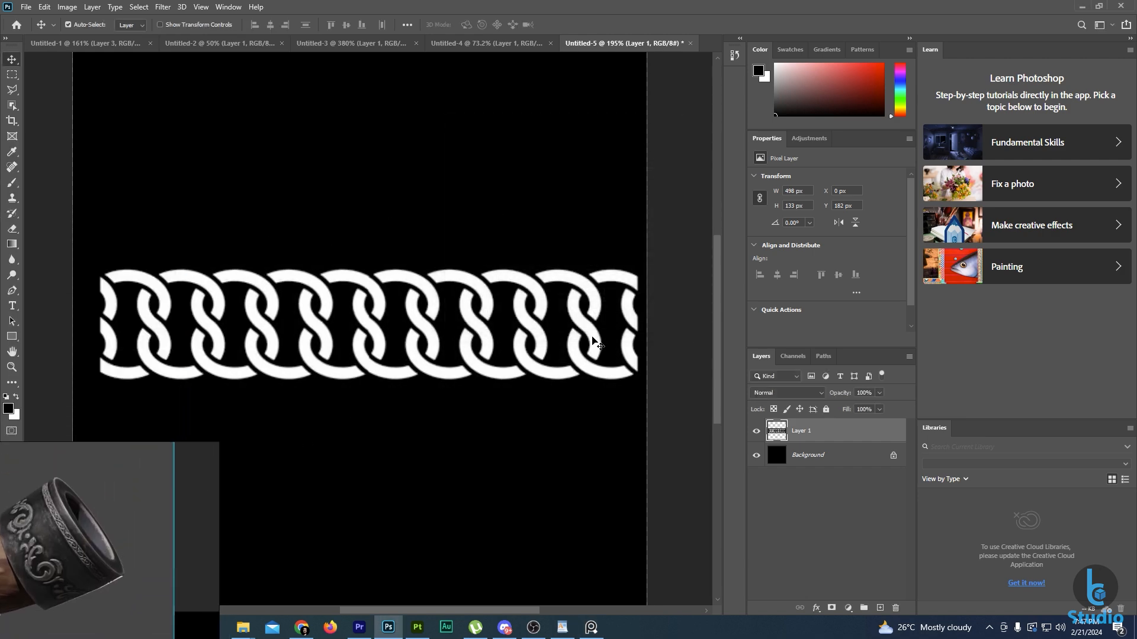
Delete the blank margin beyond the right end of the chain pattern on Layer 1.
alt+scroll(616, 331, up, 5)
key(m)
drag(612, 172, 590, 474)
key(Delete)
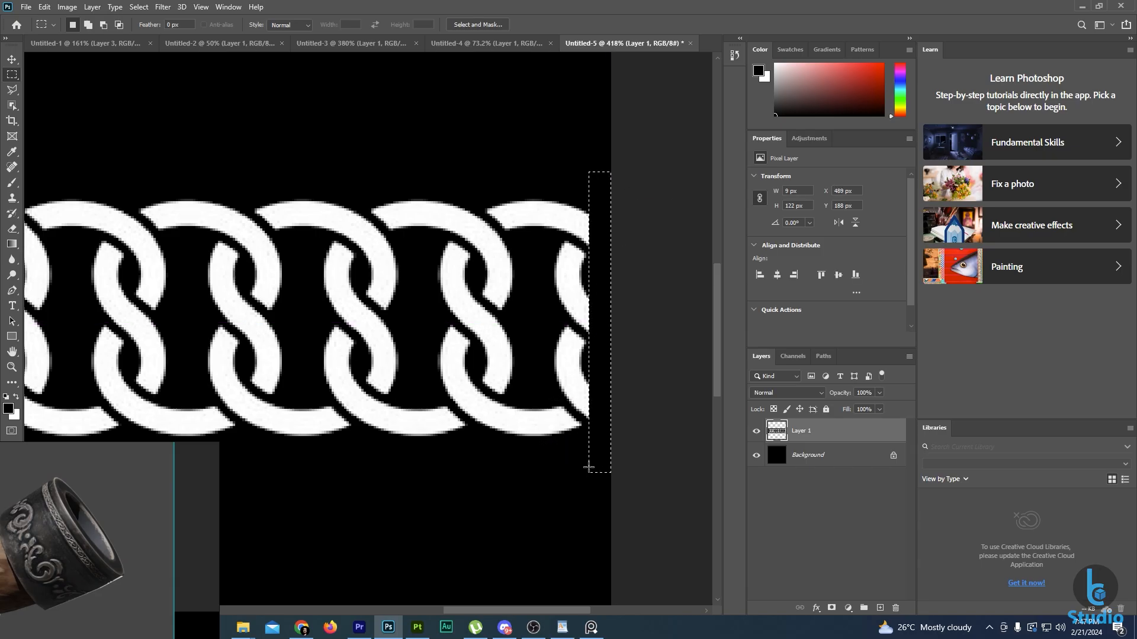
key(ctrl+d)
Delete the blank margin beyond the left end of the chain pattern on Layer 1.
alt+scroll(456, 313, down, 8)
drag(128, 287, 388, 295)
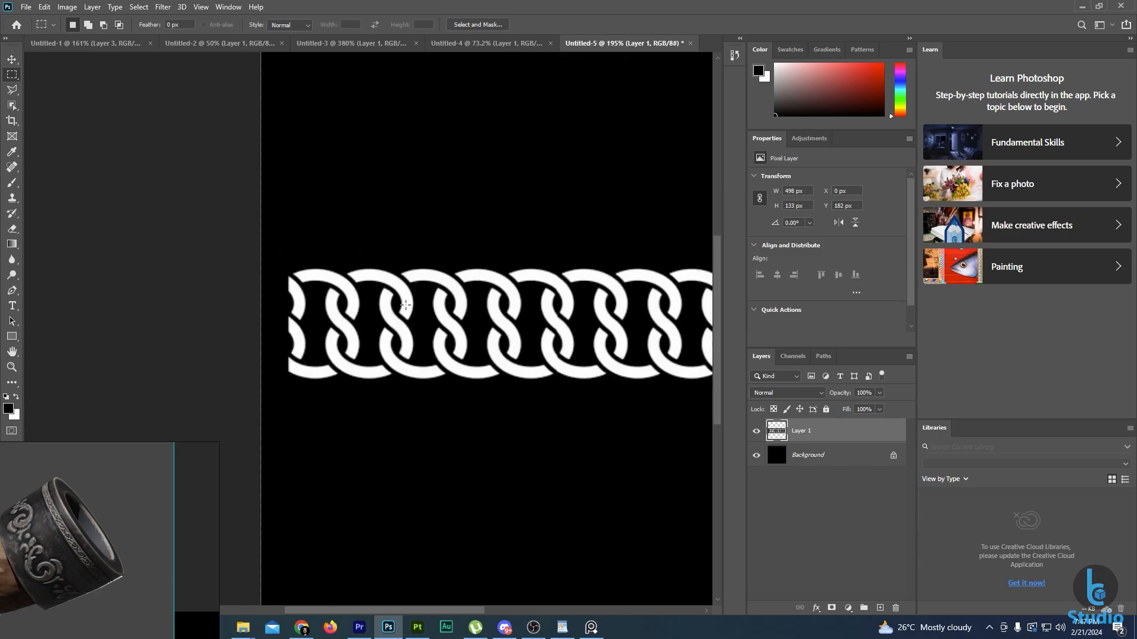
alt+scroll(364, 304, up, 6)
drag(155, 177, 270, 517)
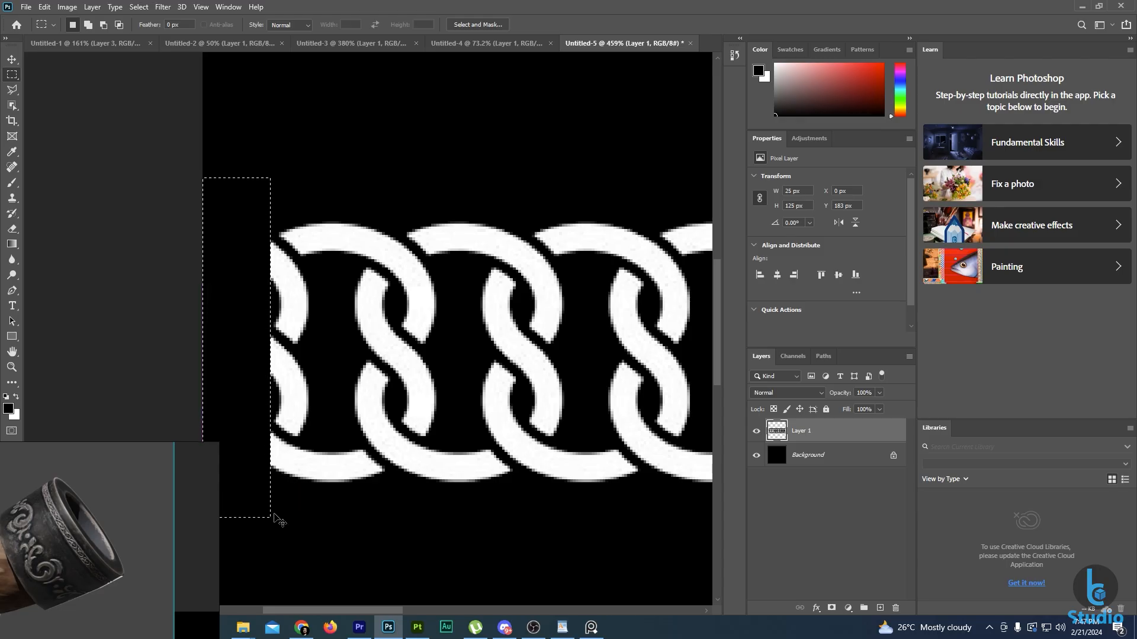
key(ctrl+d)
alt+scroll(352, 449, down, 7)
Hide the Background layer and delete the black remnants beyond the right end of the chain strip.
key(ctrl+t)
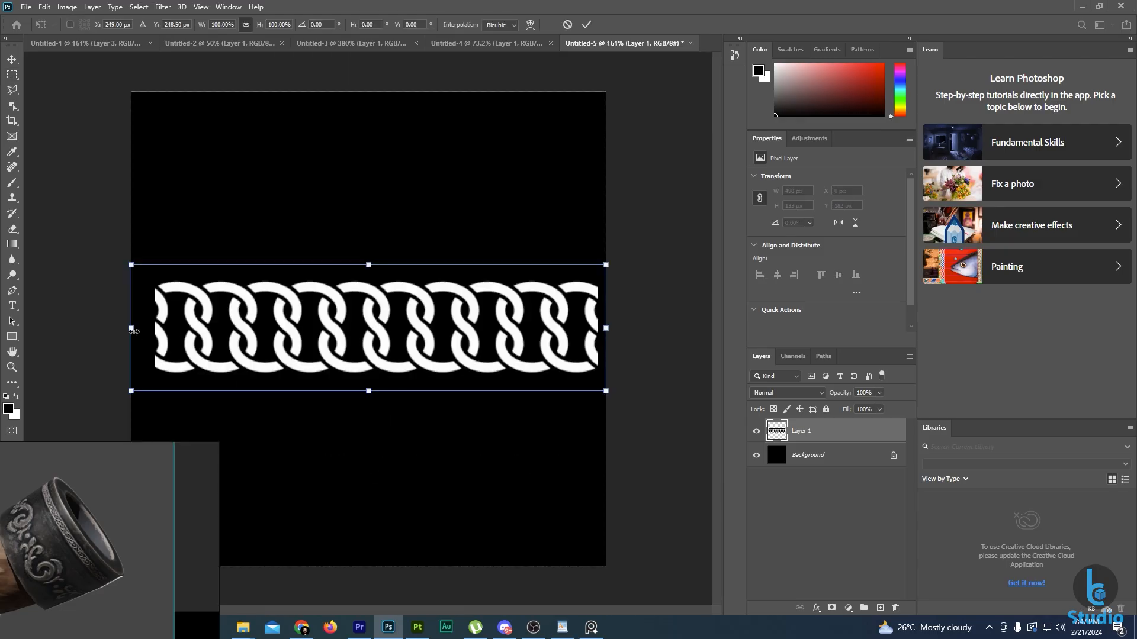
key(Return)
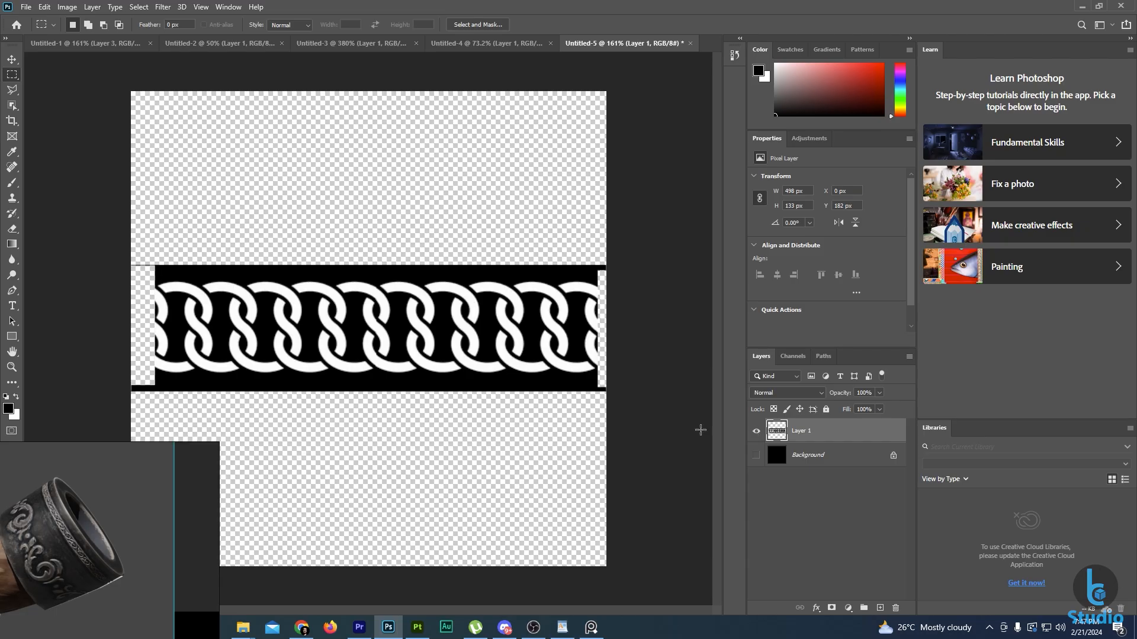
drag(623, 229, 598, 487)
alt+scroll(601, 276, up, 8)
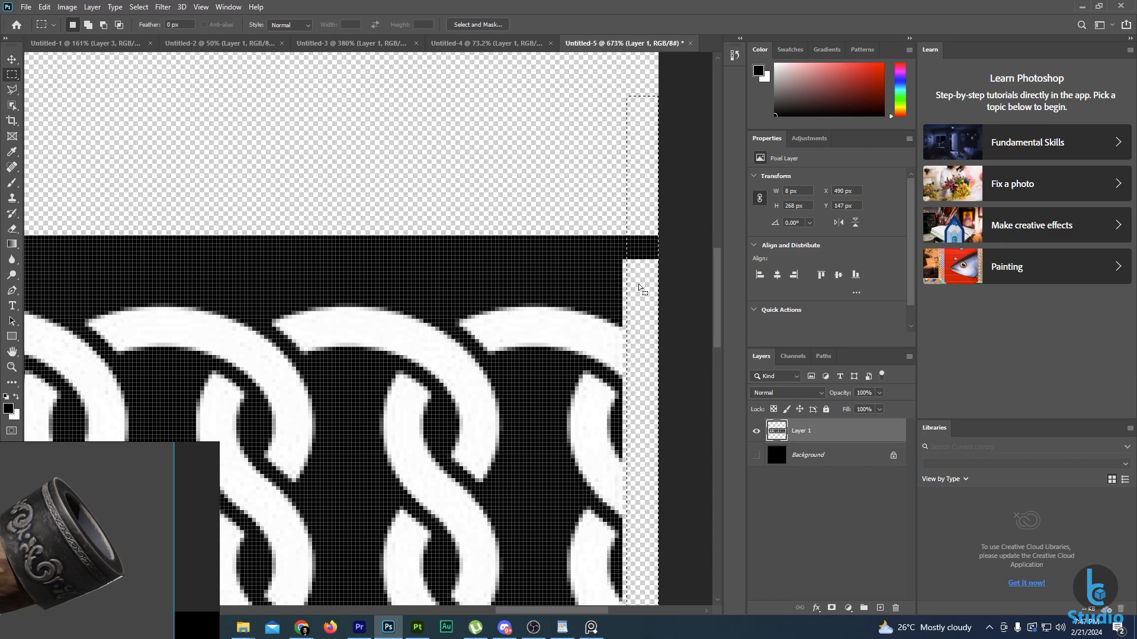
key(Delete)
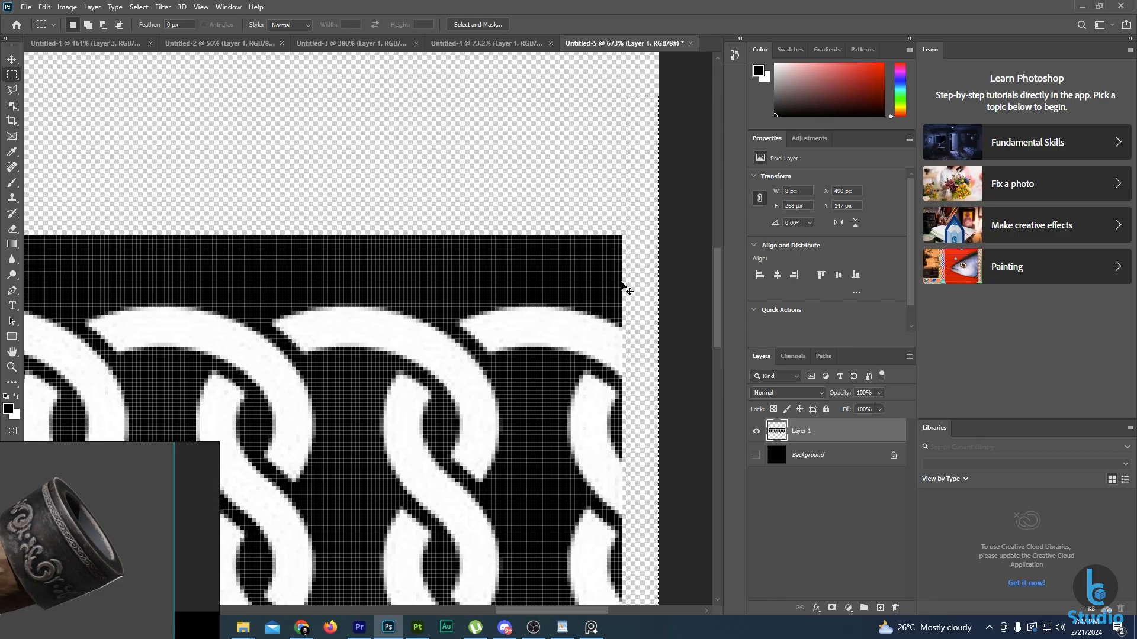
key(ctrl+d)
alt+scroll(559, 348, down, 3)
alt+scroll(558, 348, down, 3)
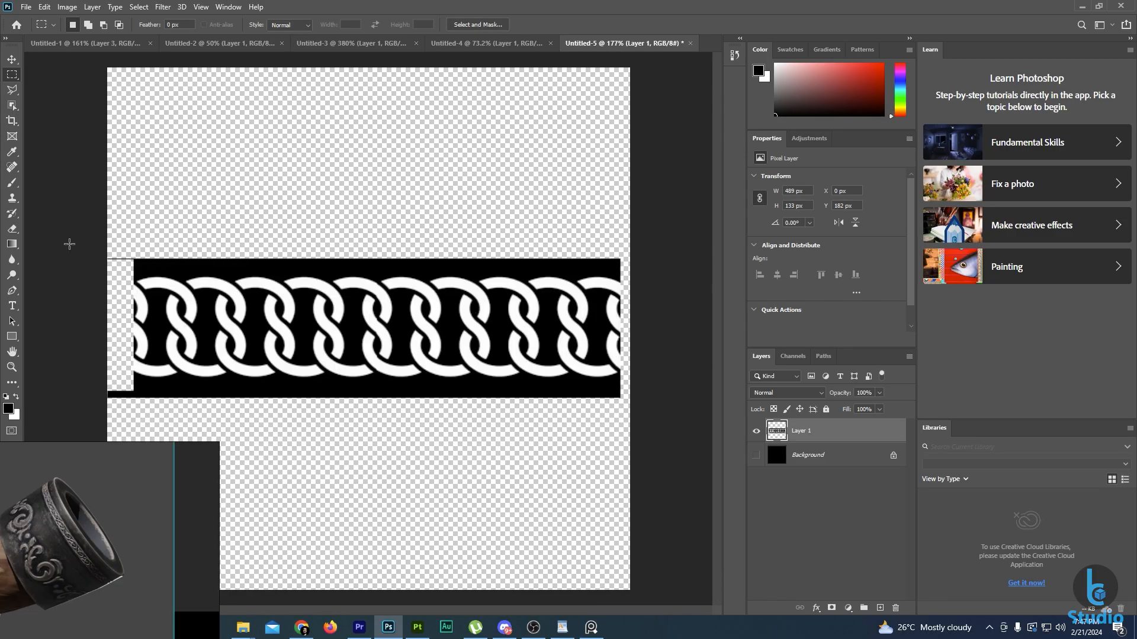
Delete the black remnants beyond the left end of the chain strip, flush with the pattern's edge.
drag(70, 244, 134, 419)
alt+scroll(140, 293, up, 6)
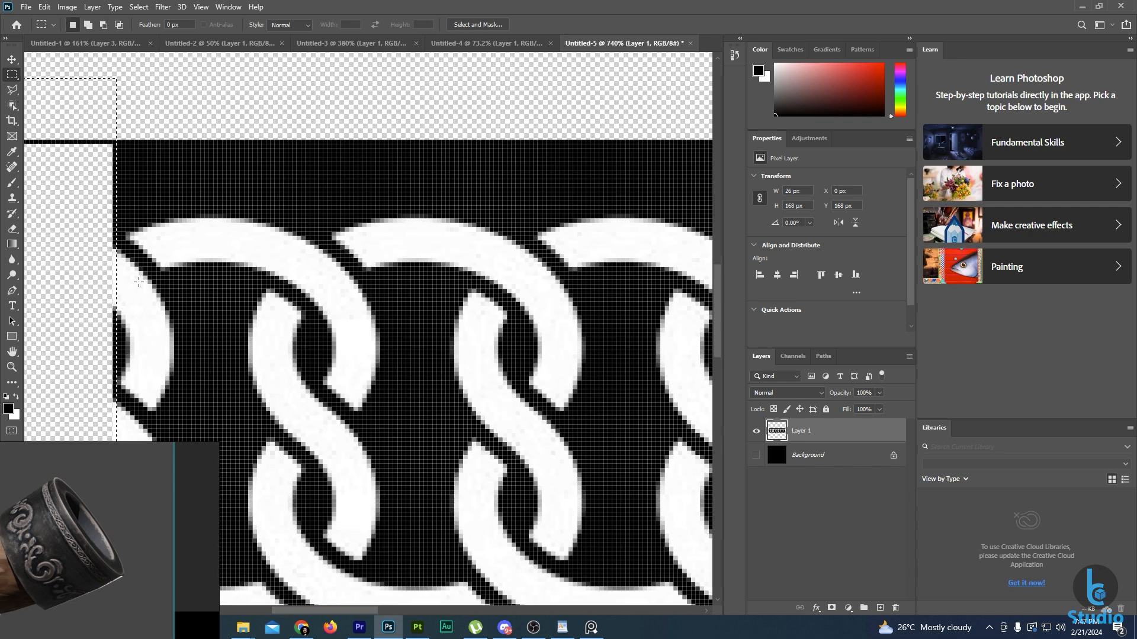
key(Delete)
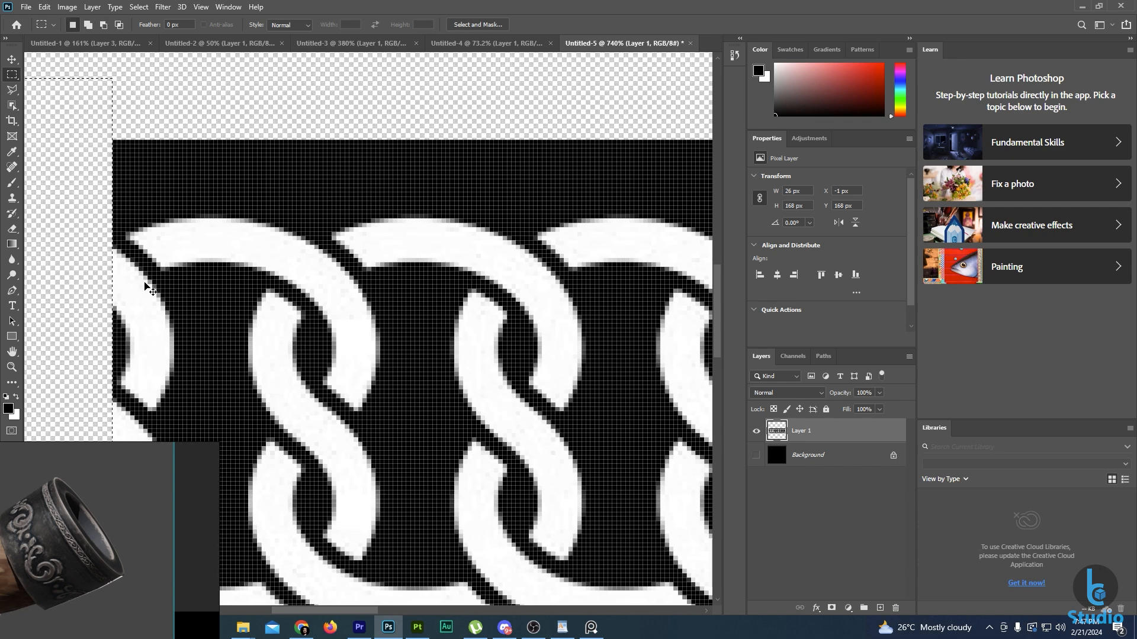
key(ctrl+d)
Stretch the chain strip horizontally to both canvas edges so it spans the full 498 px width.
key(ctrl+t)
alt+scroll(148, 290, down, 4)
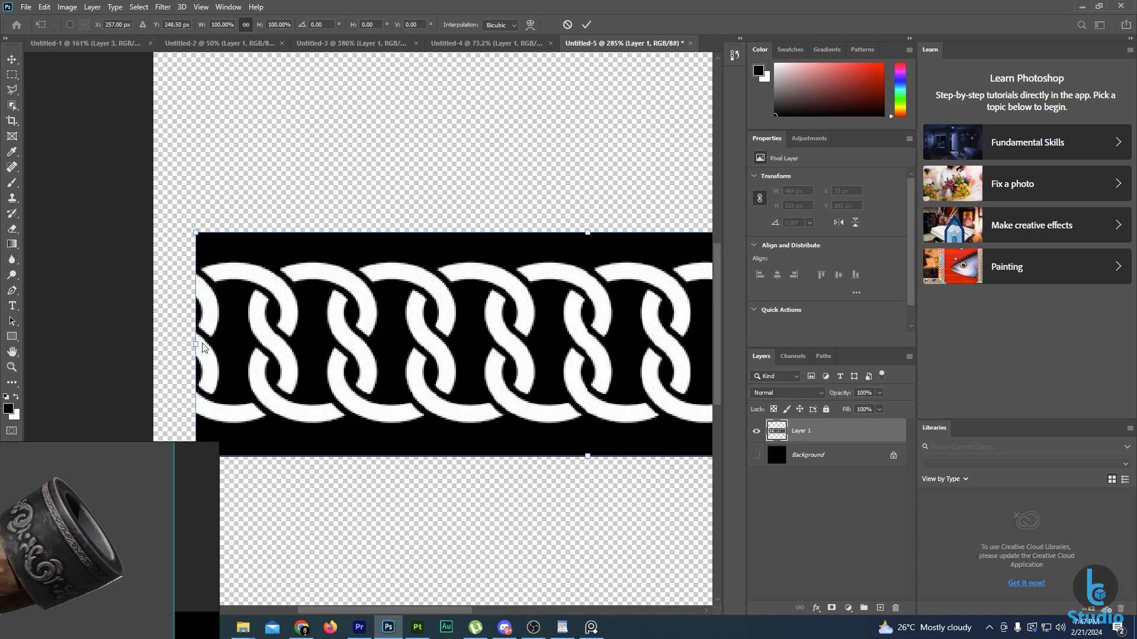
drag(196, 344, 155, 340)
alt+scroll(577, 359, down, 2)
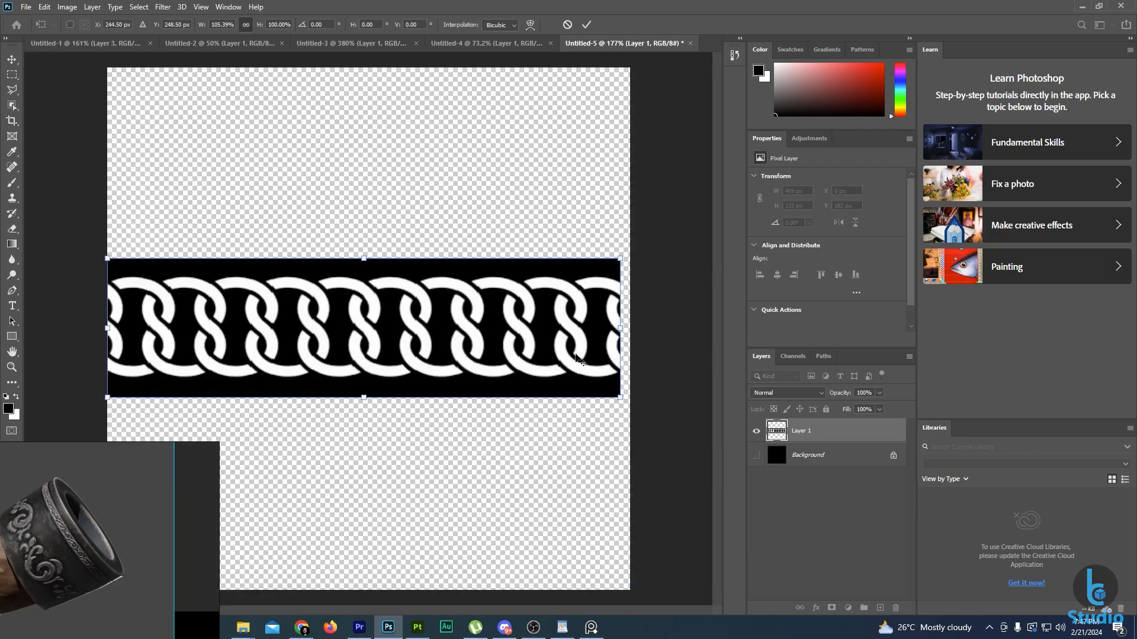
drag(617, 326, 628, 327)
key(Return)
key(m)
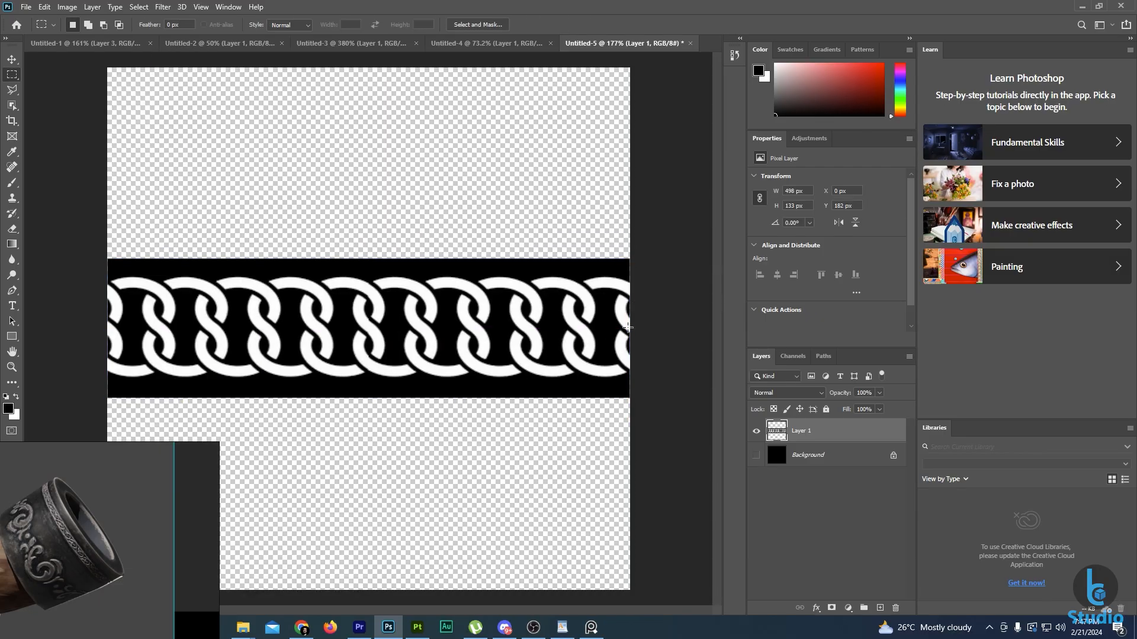
Show the black Background layer again and save the image as the JPEG viking3.jpg in the alphas folder.
click(756, 454)
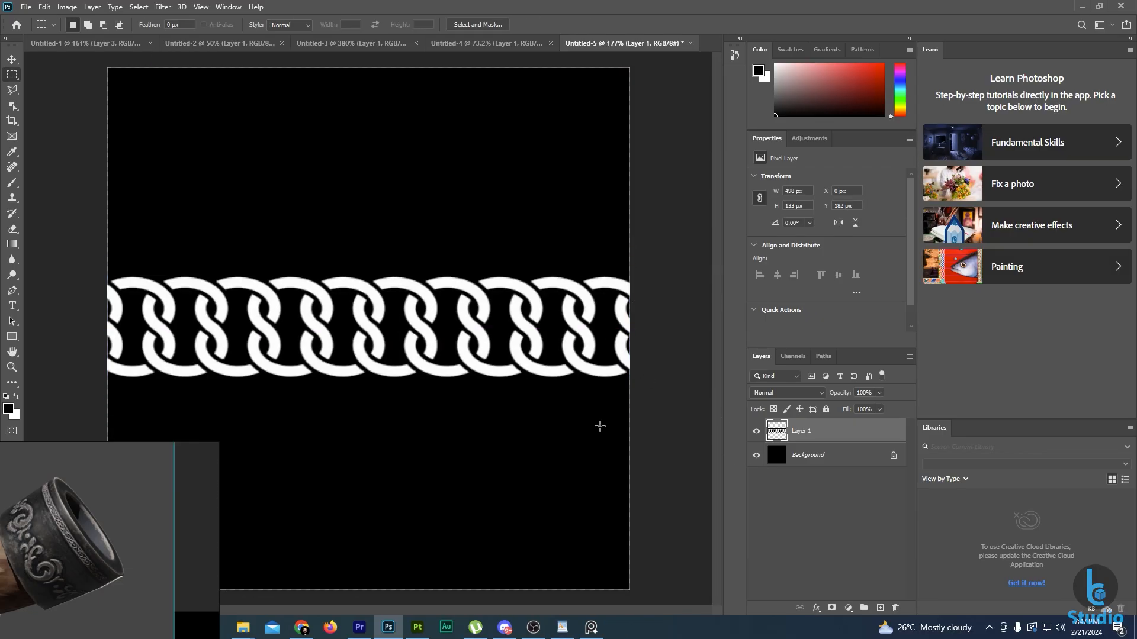
key(ctrl+shift+s)
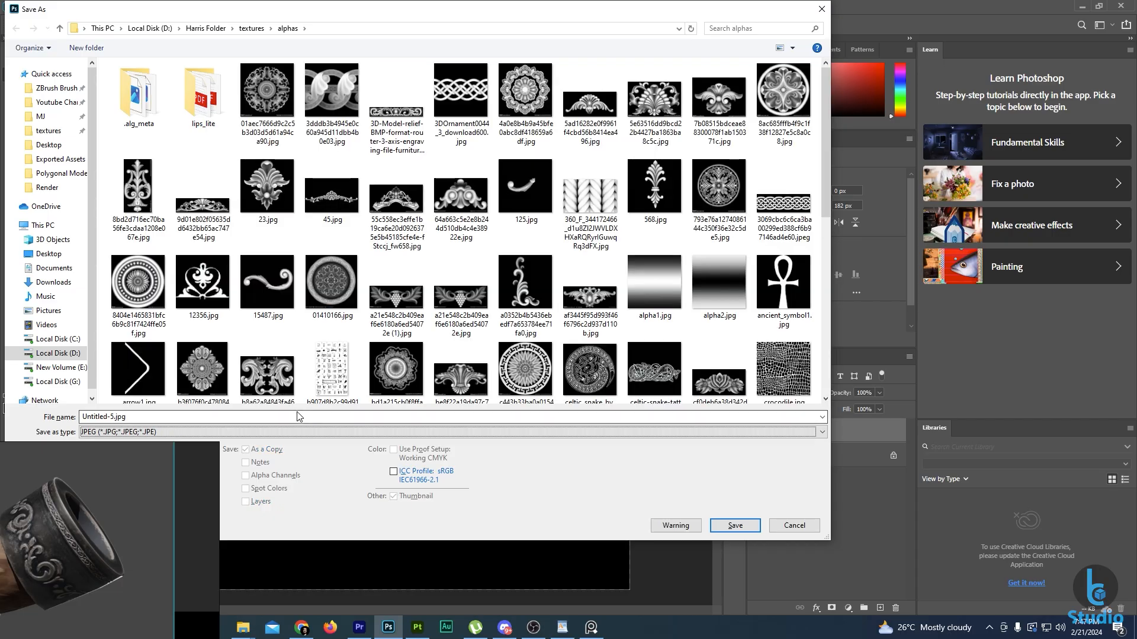
text(vik)
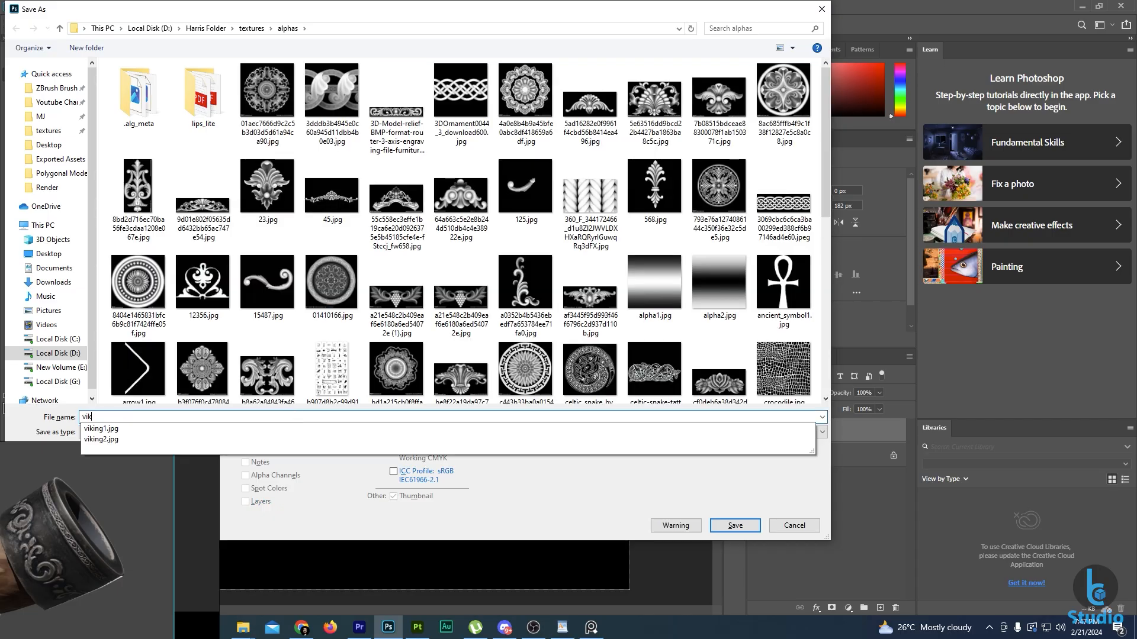
text(ing1.jp)
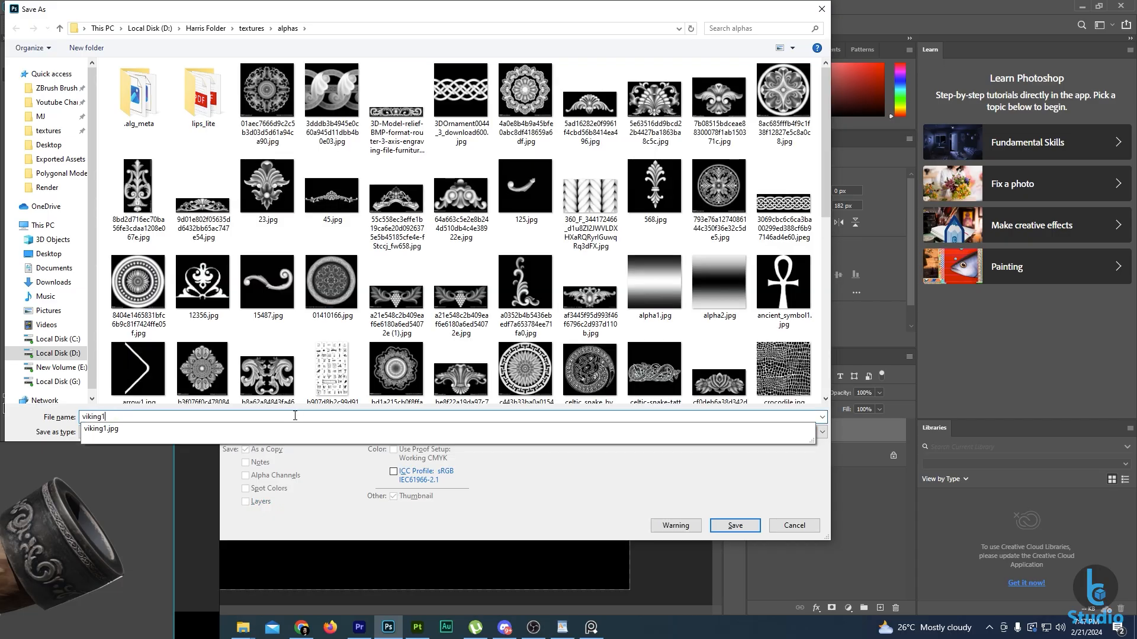
key(Return)
key(Return)
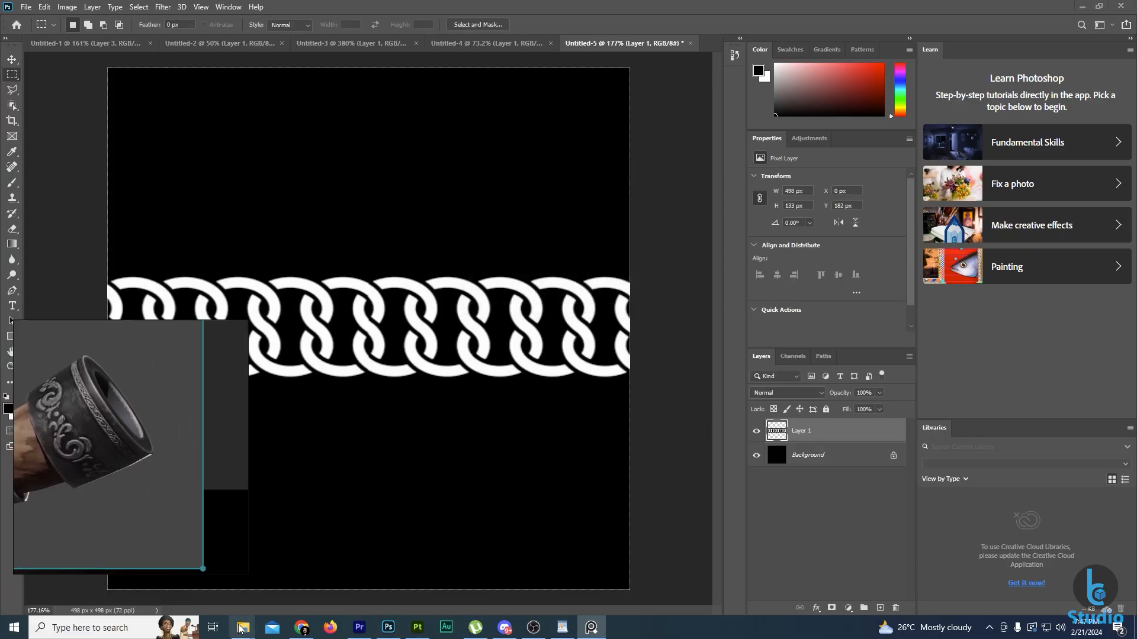
Switch to Substance 3D Painter and import viking3.jpg from the alphas folder as an alpha into the current project.
mouse_move(242, 629)
click(370, 577)
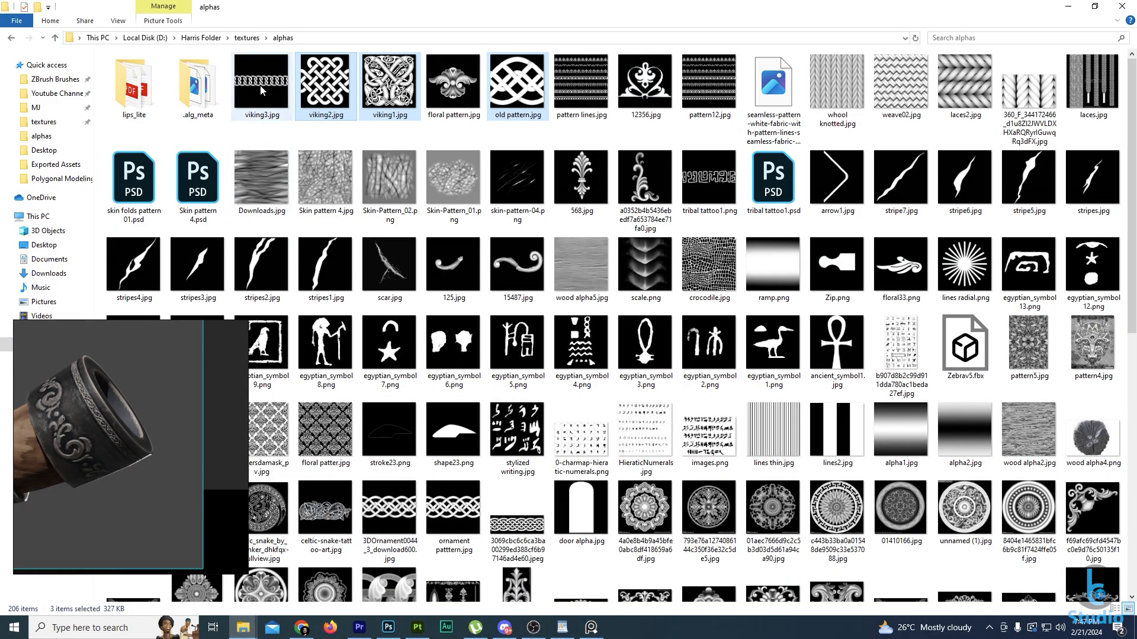
mouse_move(405, 556)
mouse_down()
mouse_move(416, 627)
mouse_move(104, 189)
mouse_up()
click(720, 195)
click(744, 203)
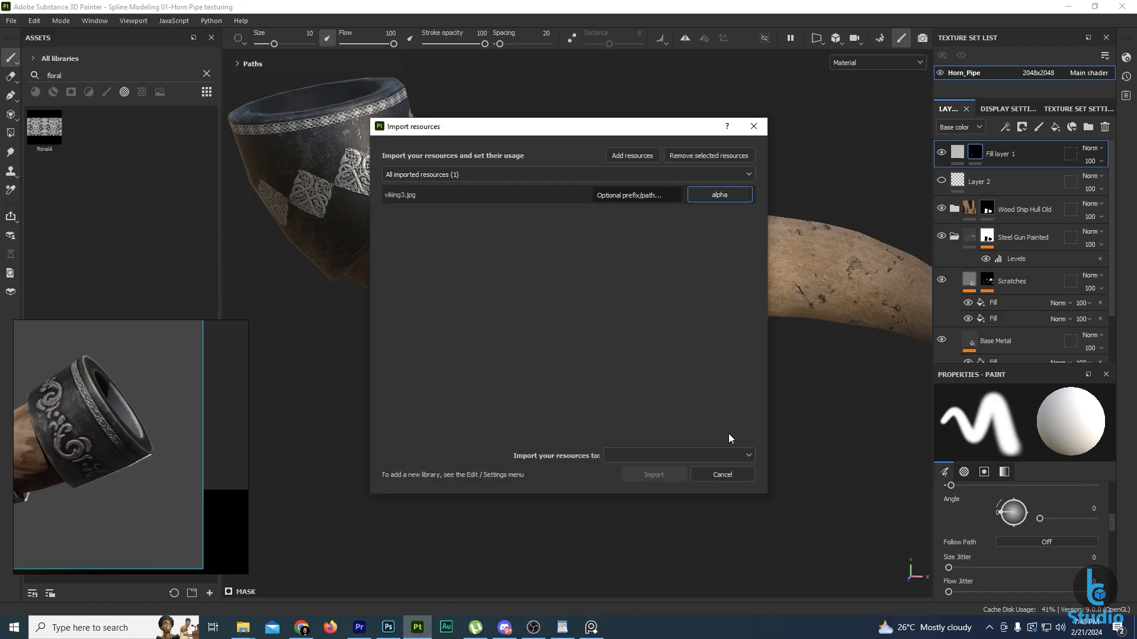
click(711, 455)
click(679, 483)
click(653, 474)
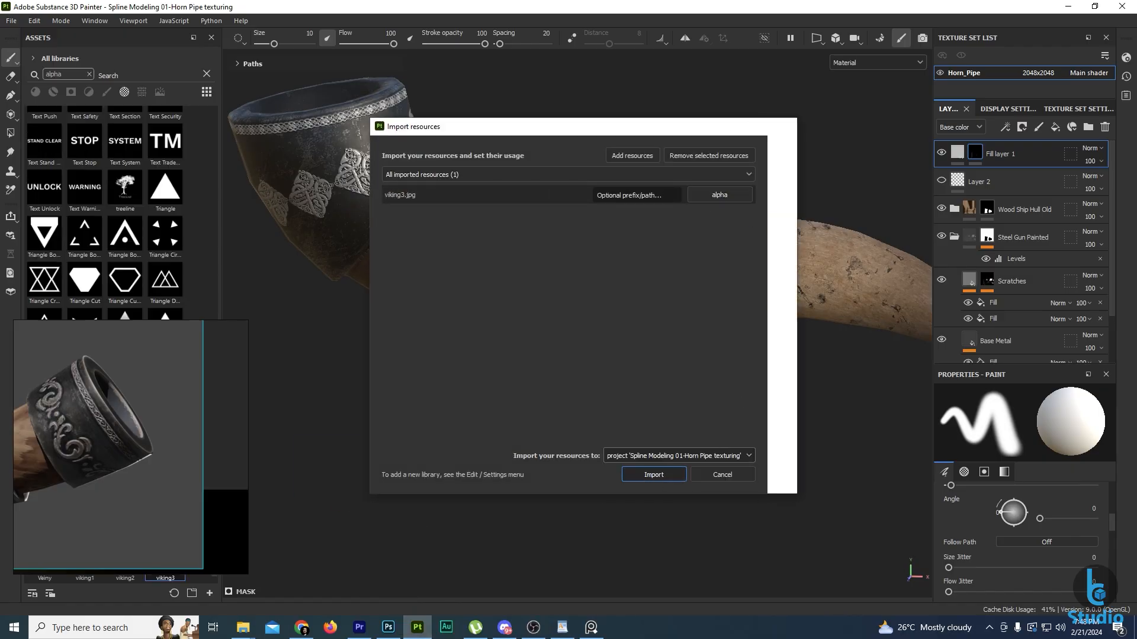
Begin a painted path down the front of the middle metal band, placing points midway between its ornament borders and past the metal ring.
click(165, 557)
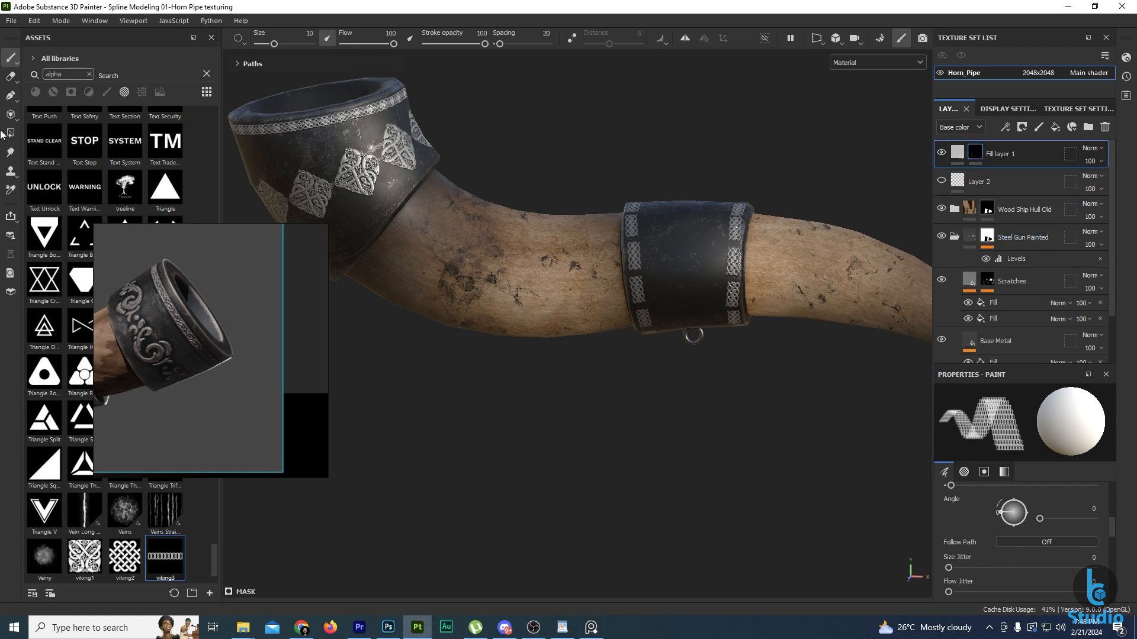
click(11, 95)
scroll(653, 249, up, 3)
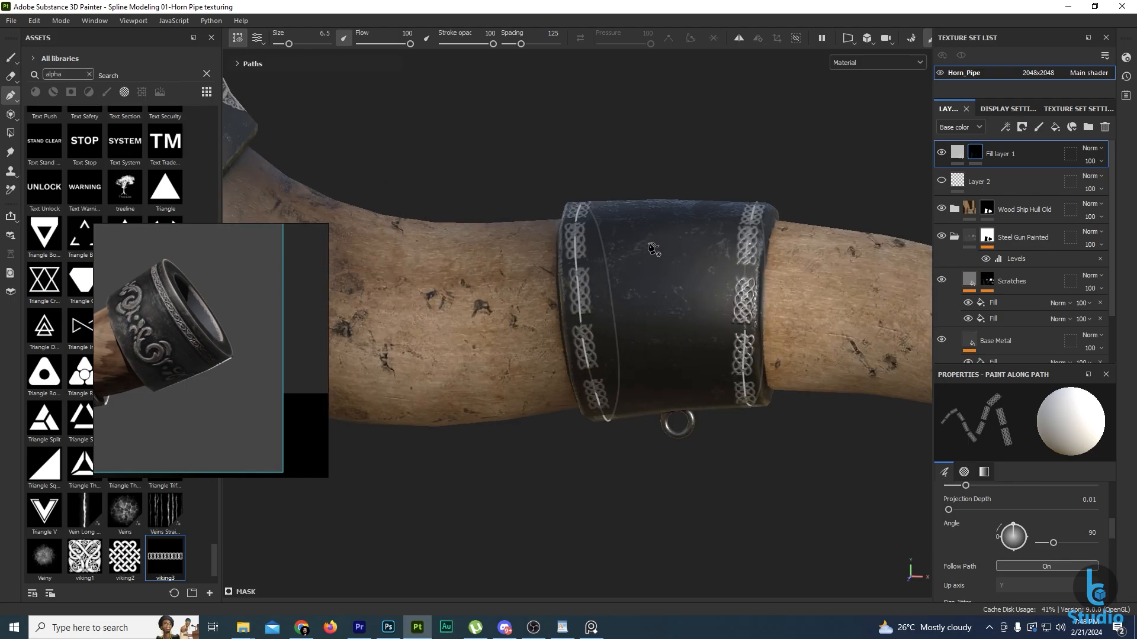
click(657, 231)
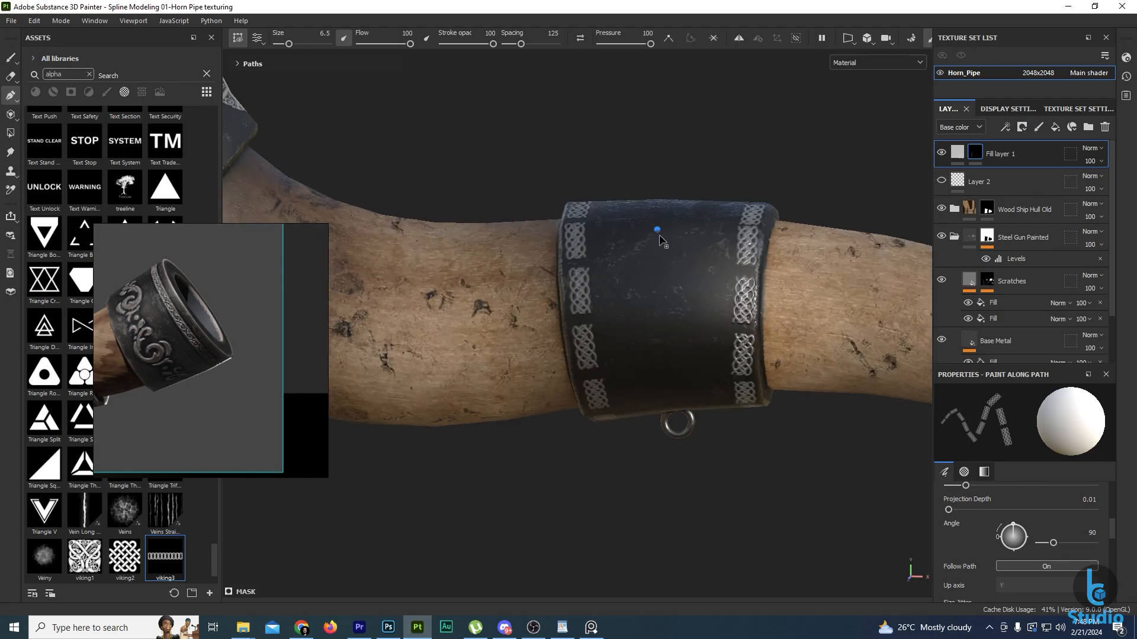
click(661, 325)
alt+drag(666, 385, 681, 308)
click(674, 356)
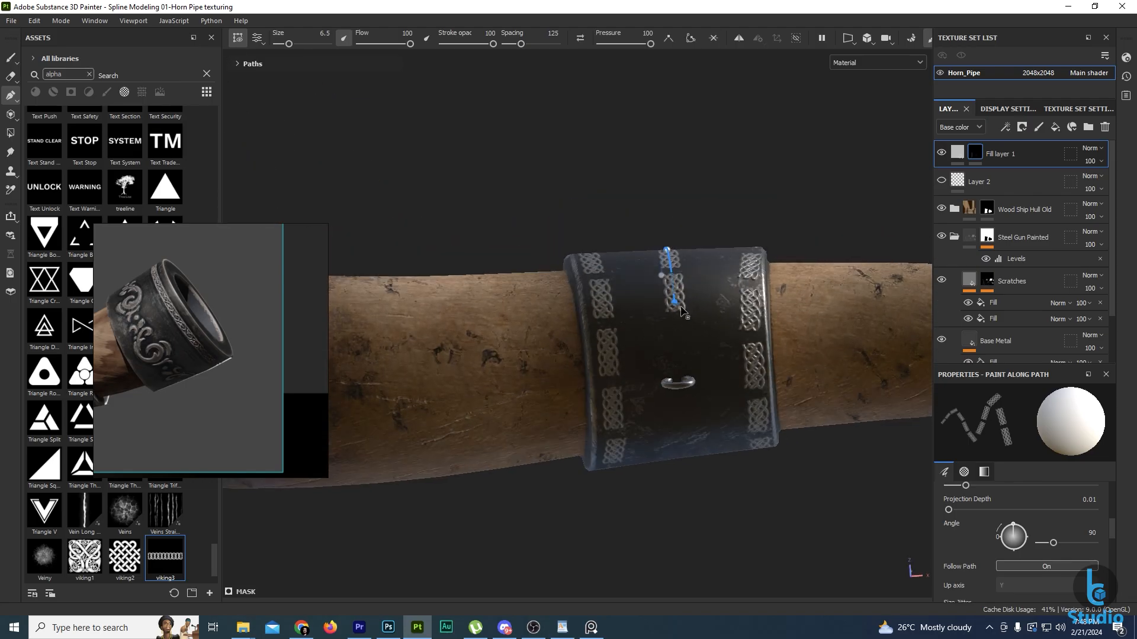
click(678, 371)
alt+drag(671, 466, 676, 410)
click(680, 430)
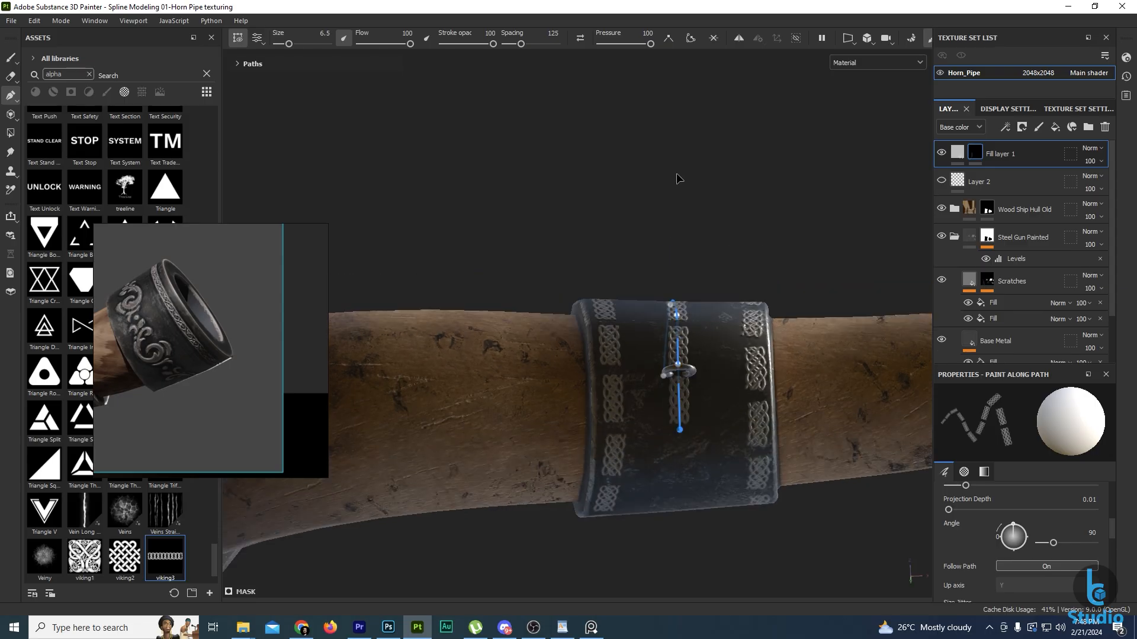
Continue the path around the back of the middle band and close it into a loop.
alt+drag(679, 179, 674, 367)
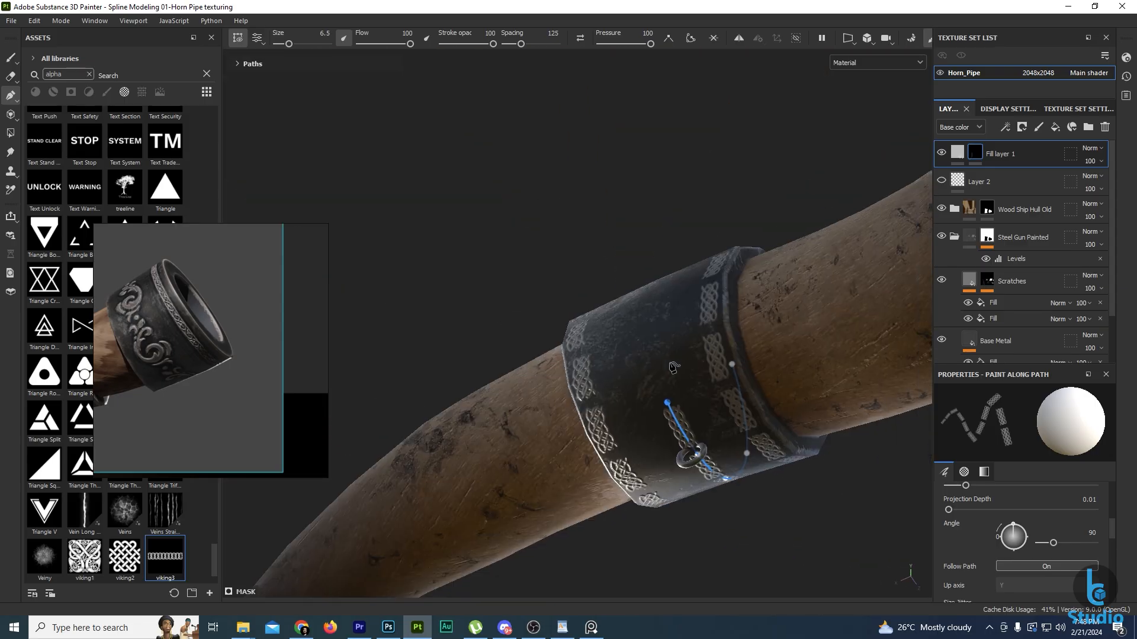
alt+drag(651, 293, 749, 412)
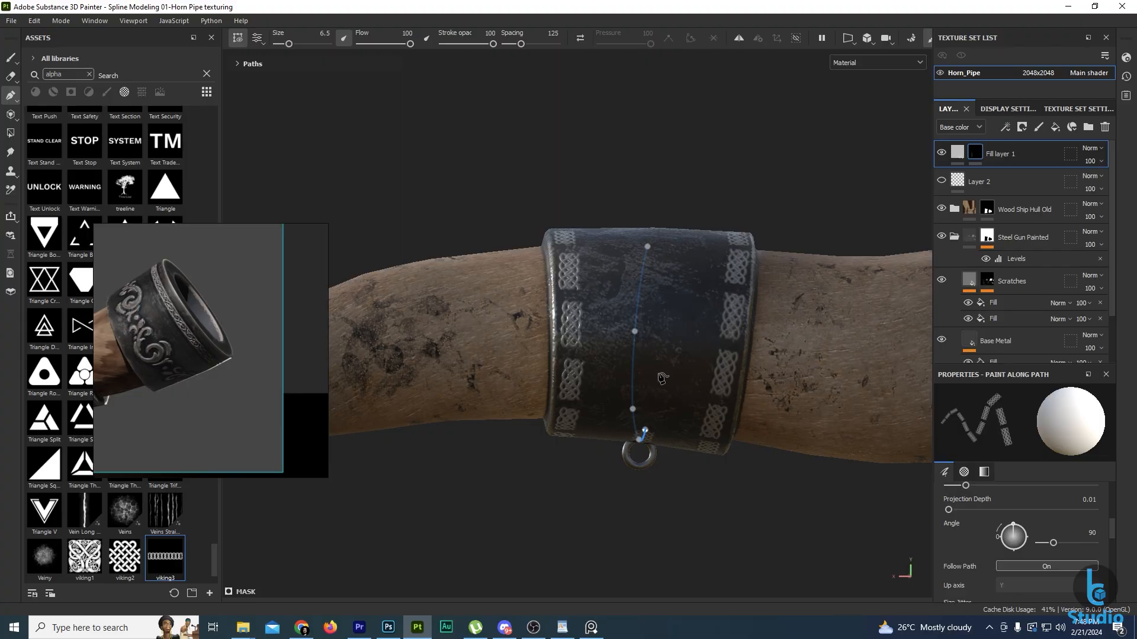
click(655, 357)
alt+drag(672, 309, 677, 351)
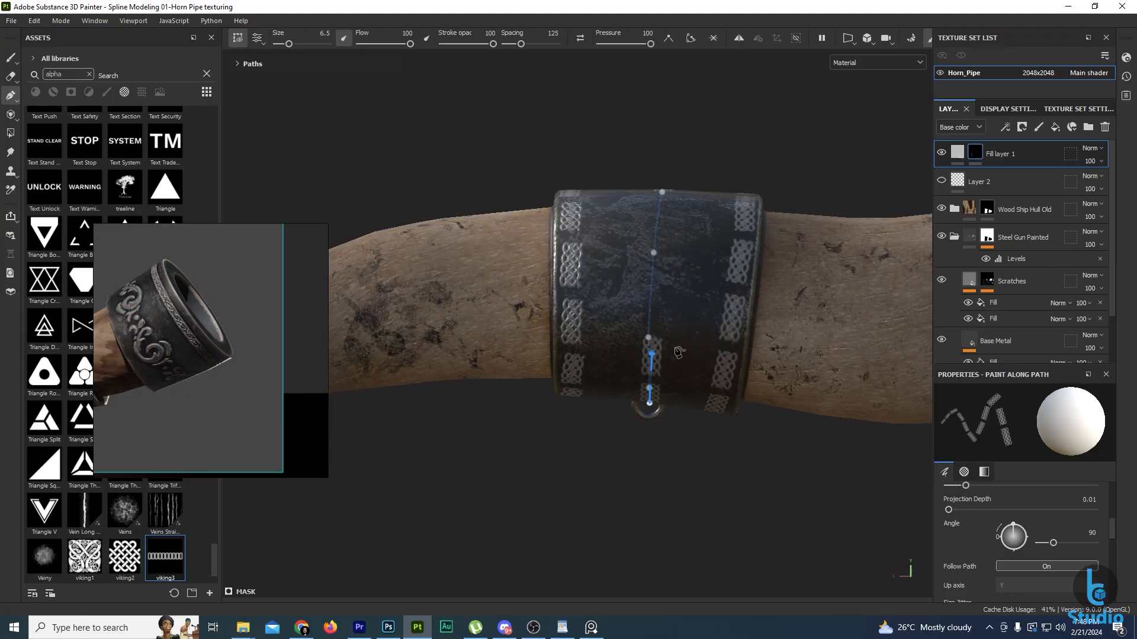
alt+drag(663, 275, 702, 282)
click(659, 263)
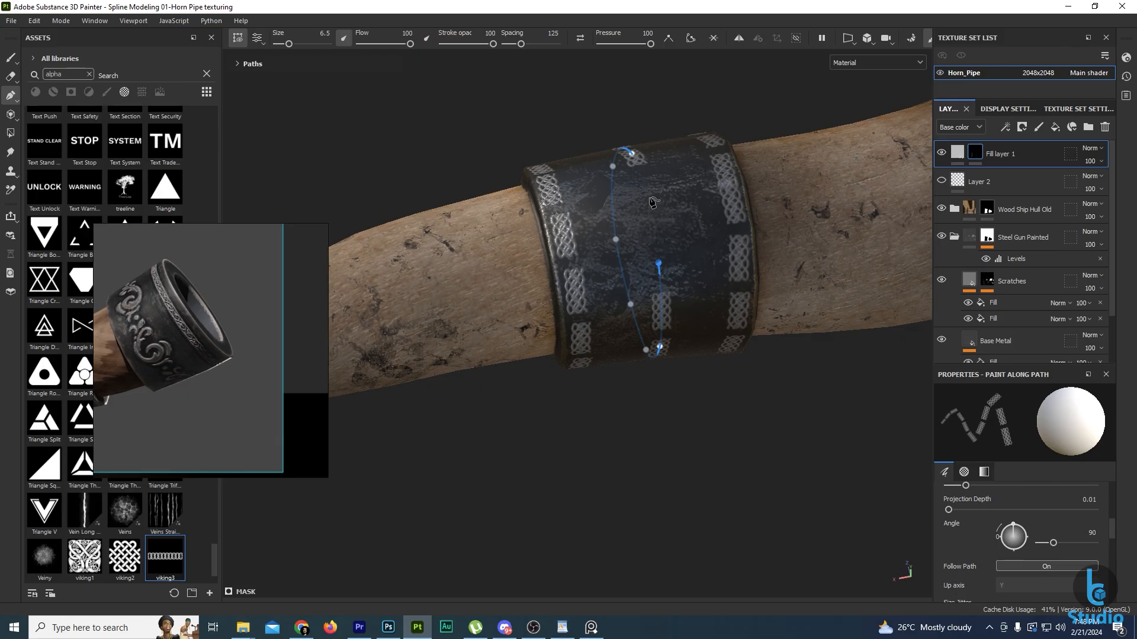
alt+drag(653, 195, 725, 169)
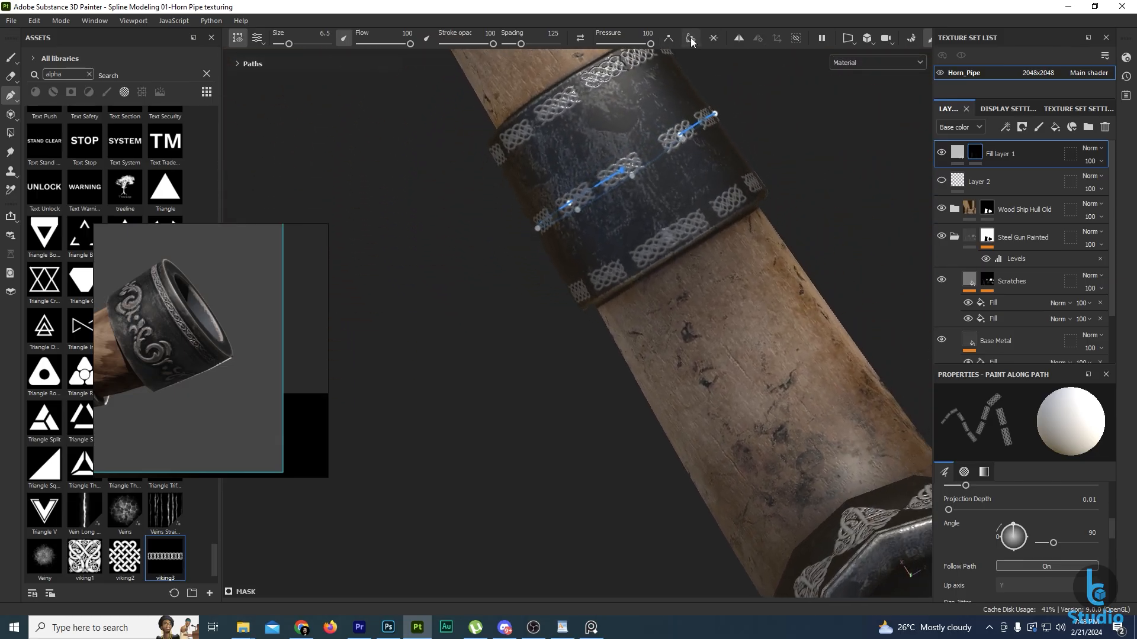
click(690, 37)
Replace the closed path's ornament alpha with viking3.
alt+drag(667, 204, 707, 111)
scroll(978, 517, down, 3)
click(964, 472)
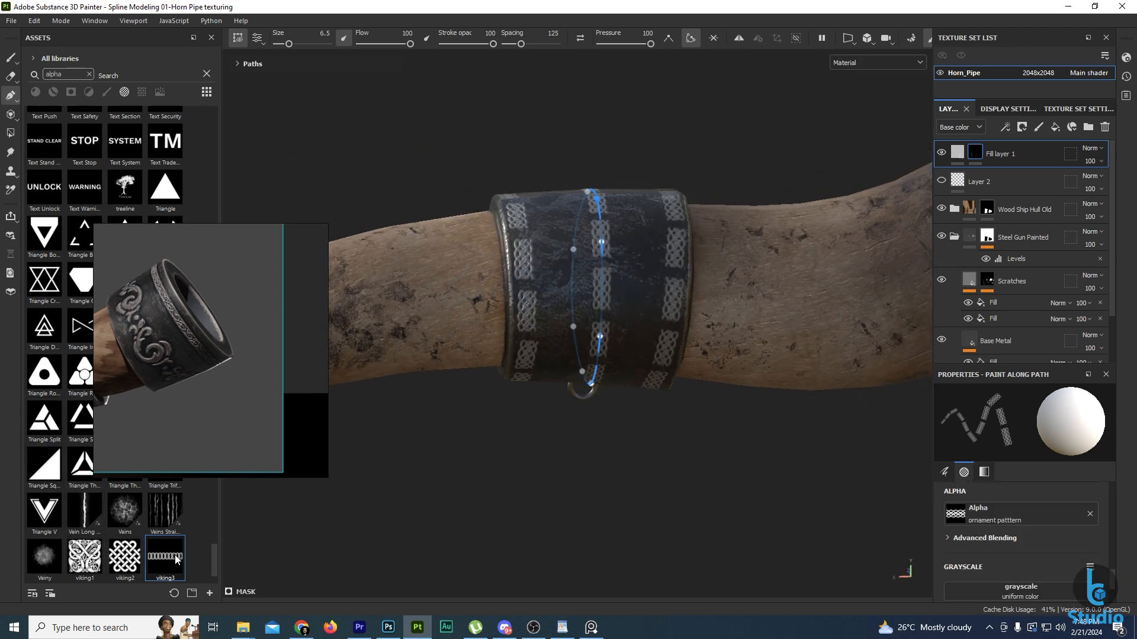
drag(175, 560, 956, 515)
scroll(607, 299, up, 3)
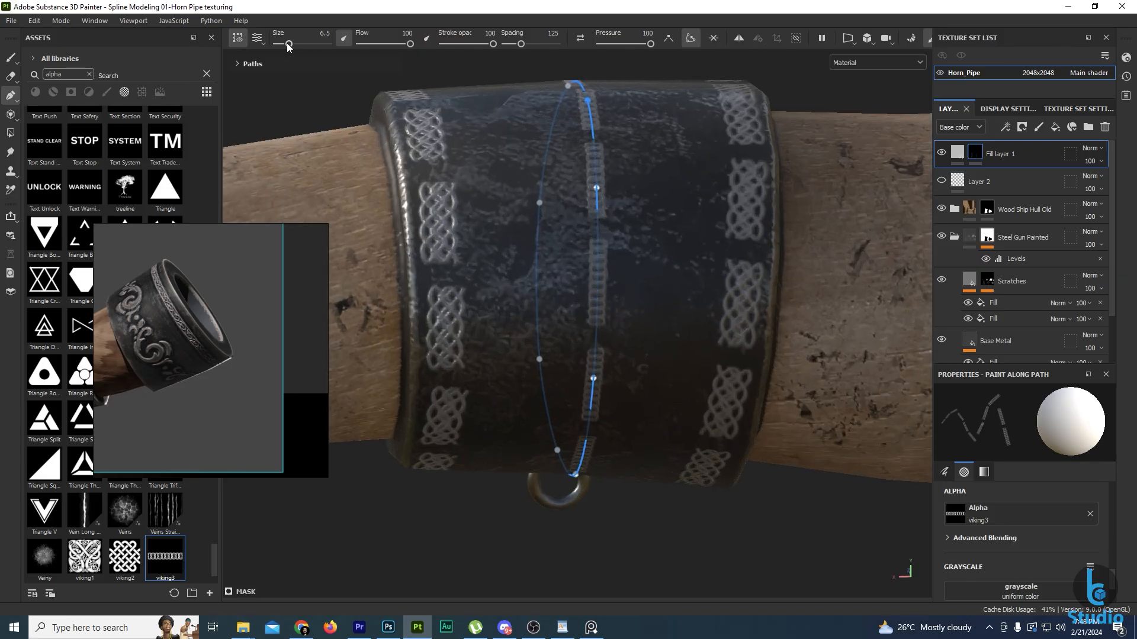
Set the chain path's size to 20.99 and spacing to 52, and check the pattern around the band.
drag(288, 43, 299, 46)
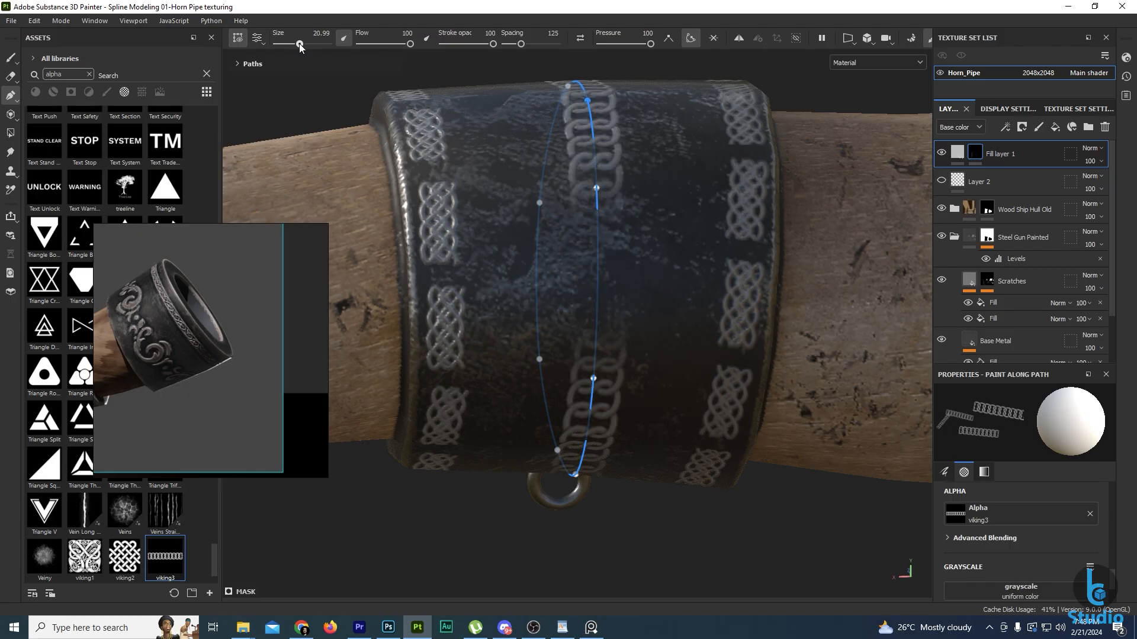
drag(522, 45, 513, 47)
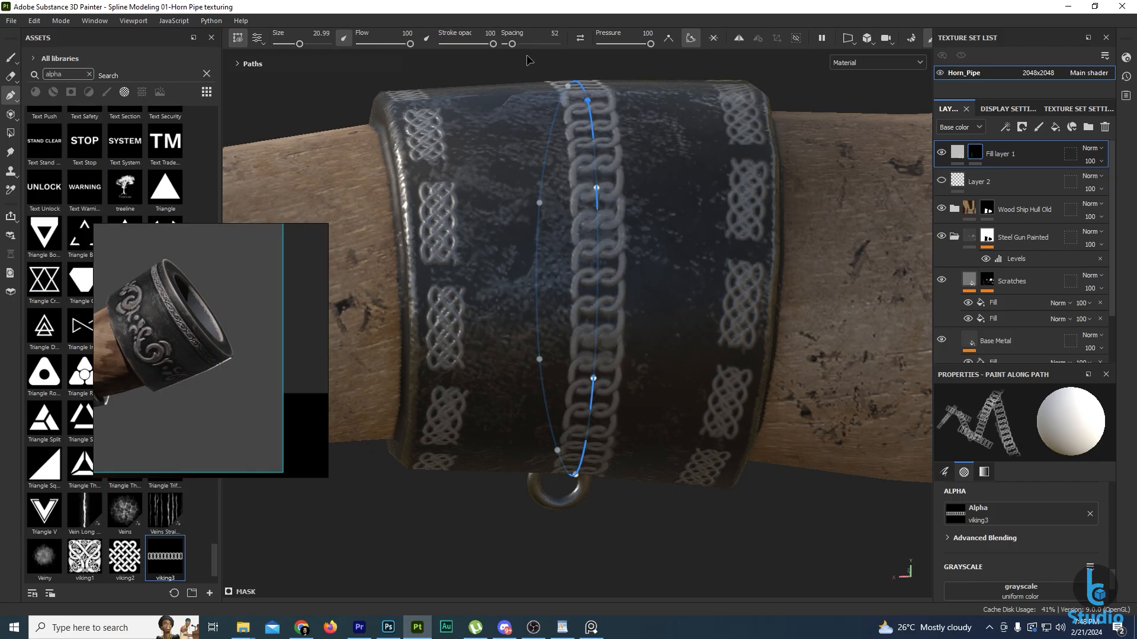
scroll(646, 243, down, 3)
alt+drag(652, 247, 621, 306)
alt+middle_drag(645, 237, 621, 318)
scroll(612, 263, down, 3)
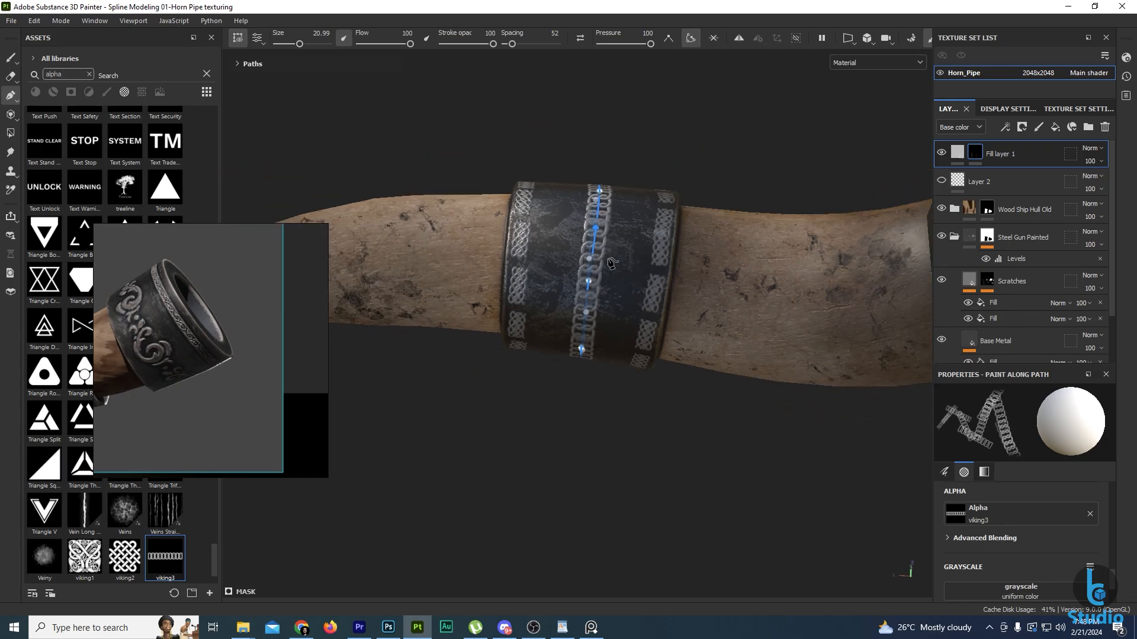
alt+drag(611, 264, 572, 281)
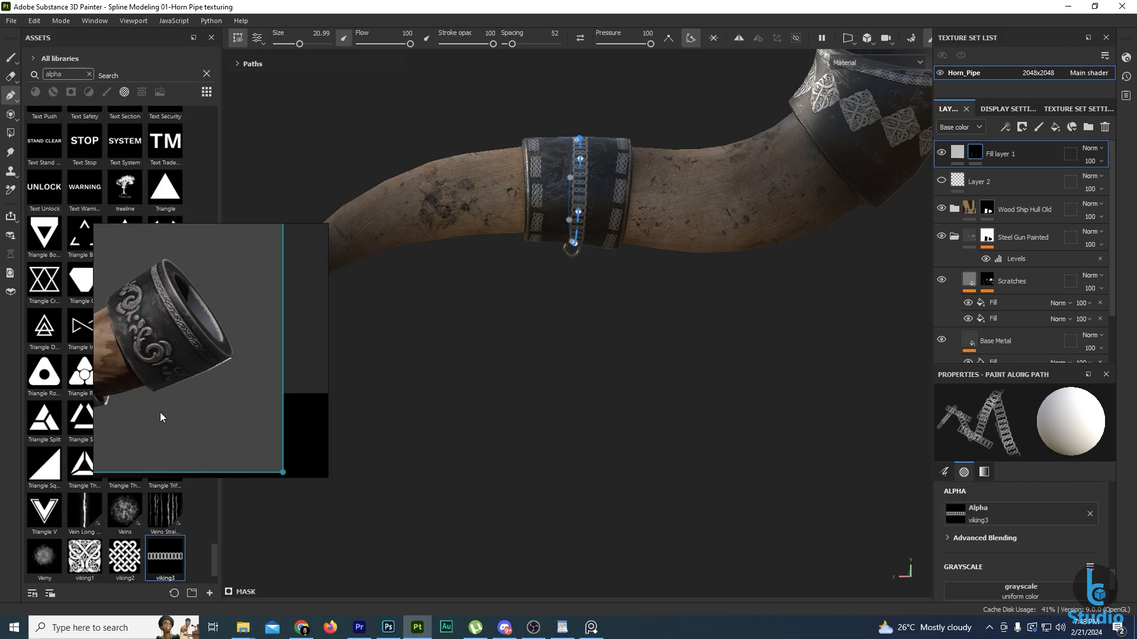
scroll(576, 248, up, 5)
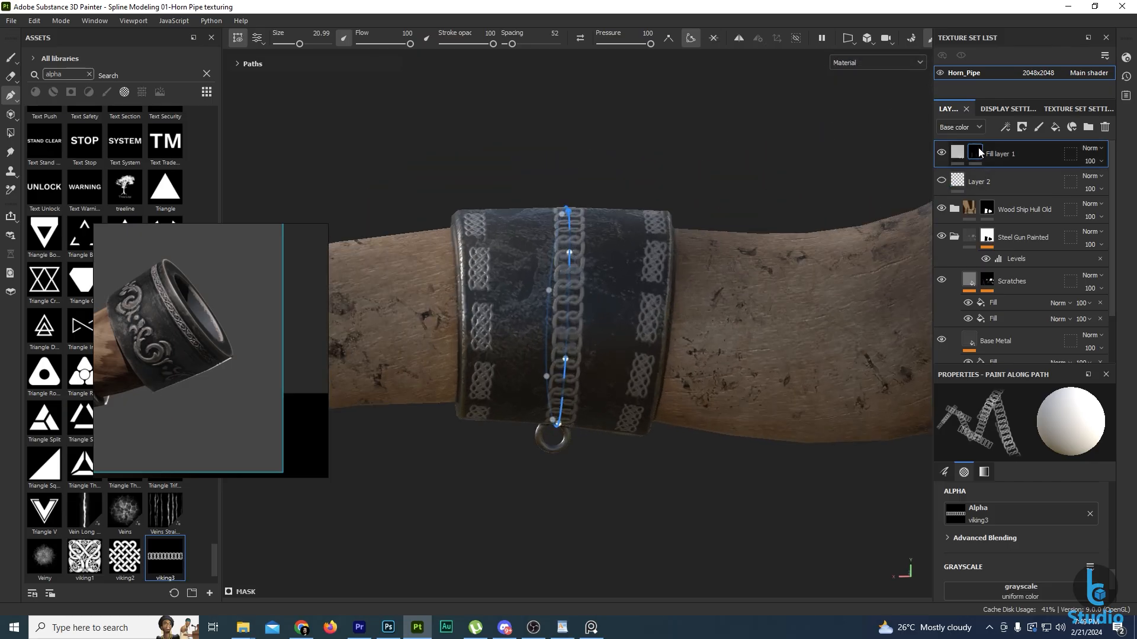
Search the asset library for "flor".
key(BackSpace)
text(flor)
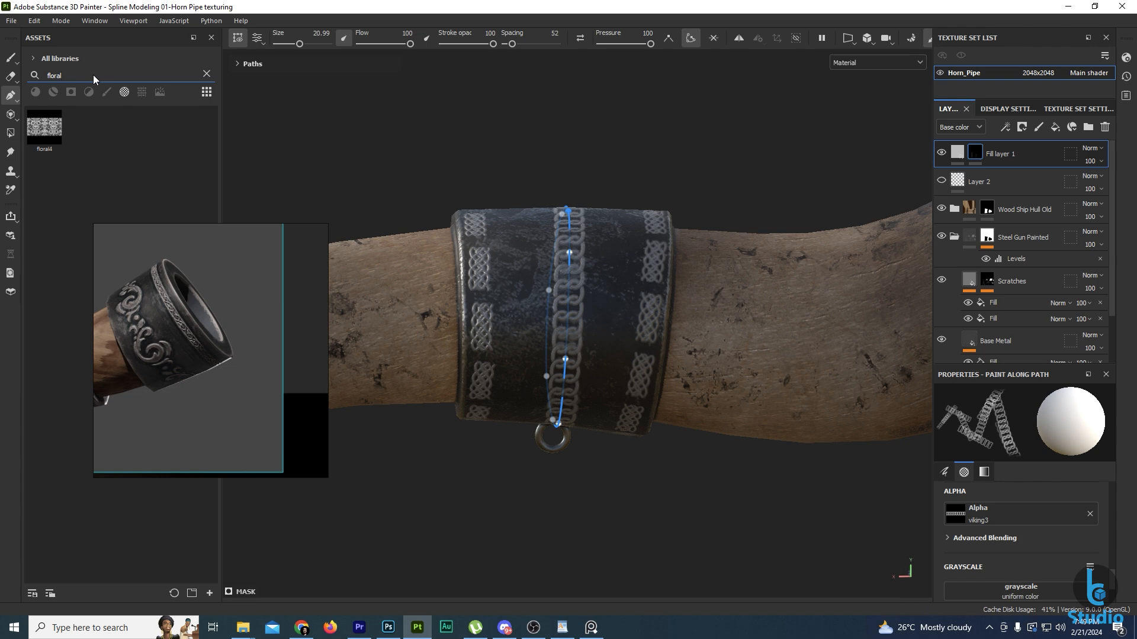
right_drag(168, 308, 239, 329)
Switch to the alphas folder in File Explorer and bring 125.jpg and 15487.jpg into Substance 3D Painter's assets.
click(245, 634)
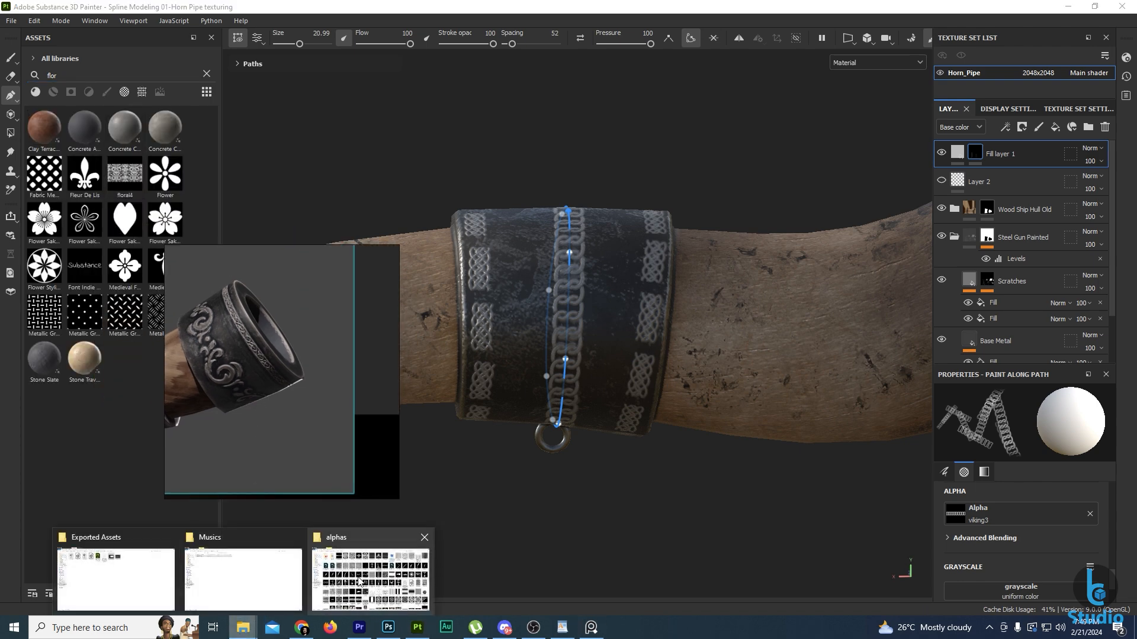
click(377, 578)
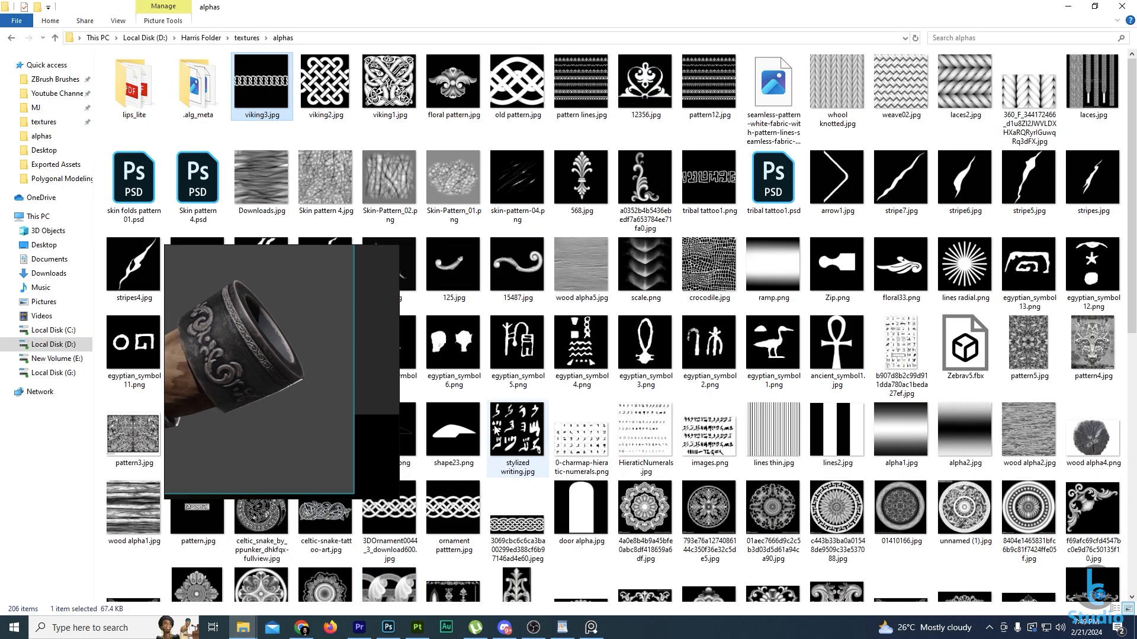
click(451, 271)
ctrl+click(497, 288)
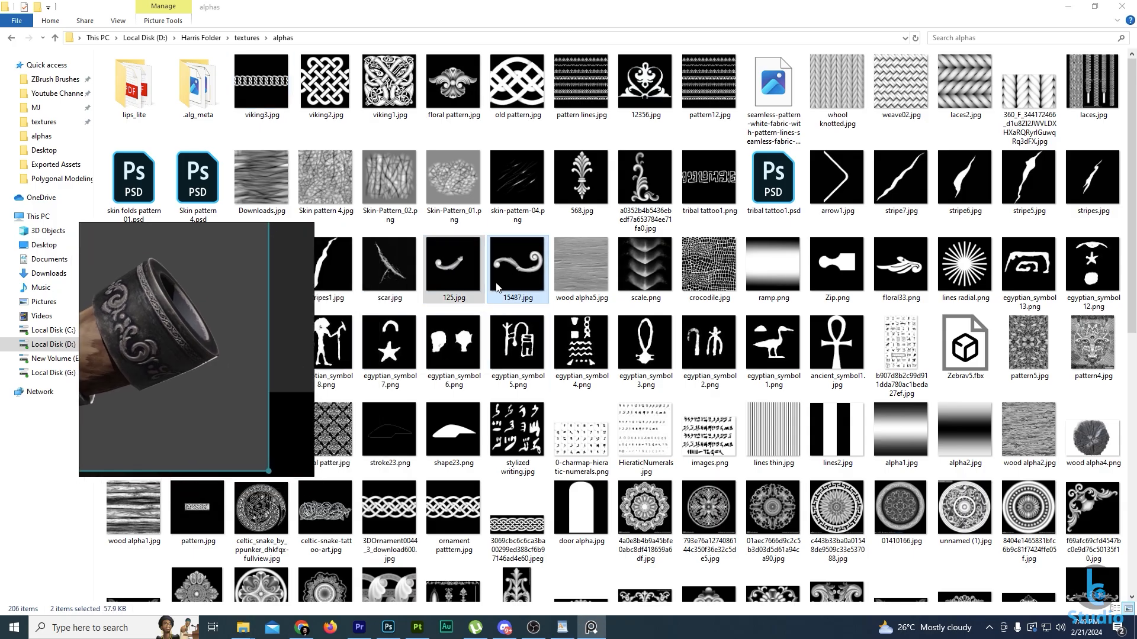
mouse_move(516, 272)
mouse_down()
mouse_move(473, 402)
mouse_move(379, 586)
mouse_move(373, 627)
mouse_move(417, 632)
mouse_move(178, 254)
mouse_move(136, 142)
mouse_up()
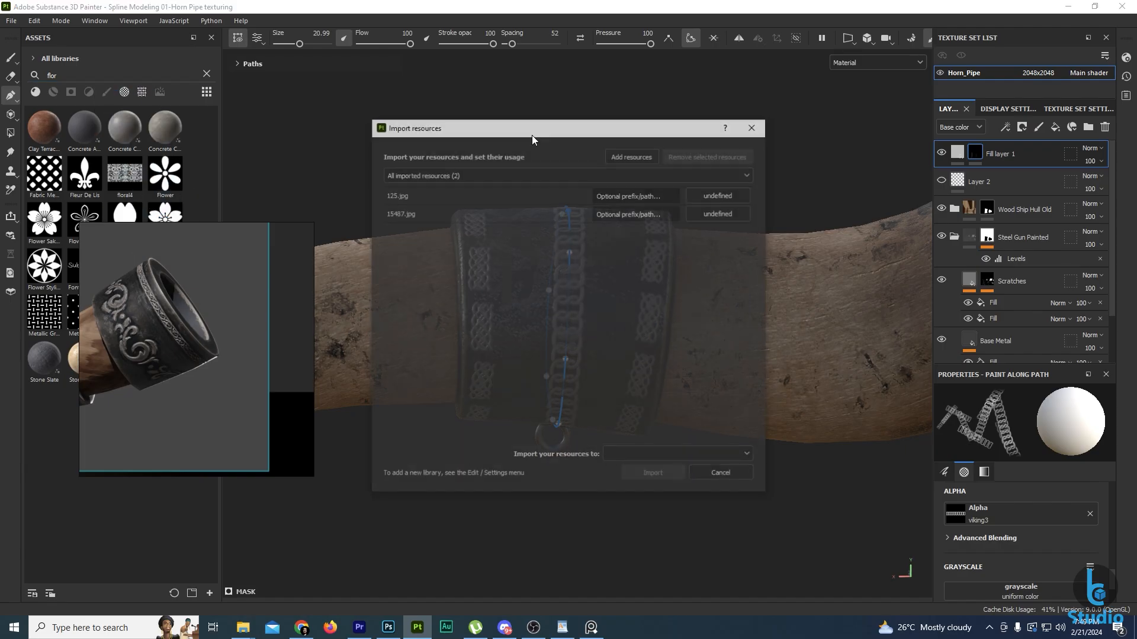
Define 125.jpg and 15487.jpg as alphas and import them into the current project.
click(714, 197)
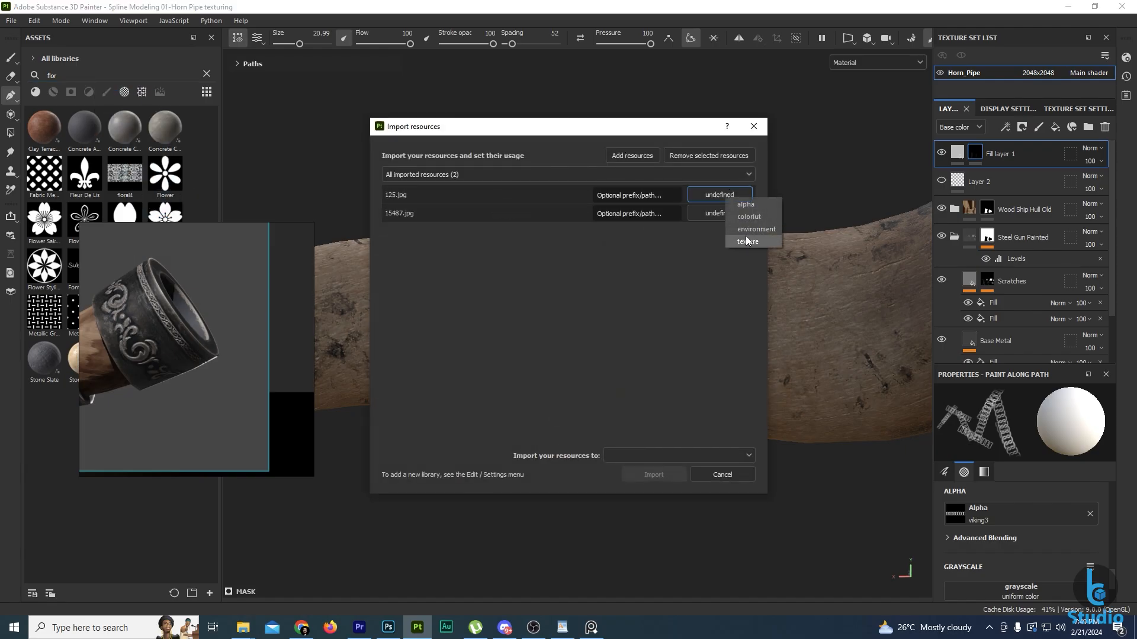
click(747, 247)
click(728, 203)
click(747, 220)
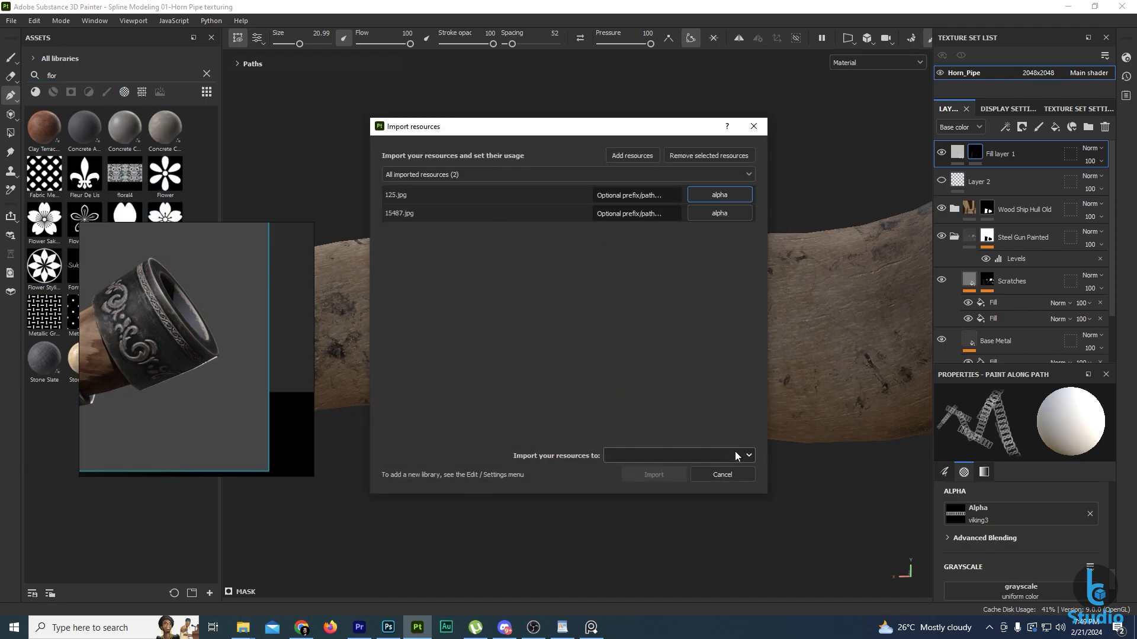
click(735, 455)
click(687, 483)
click(648, 473)
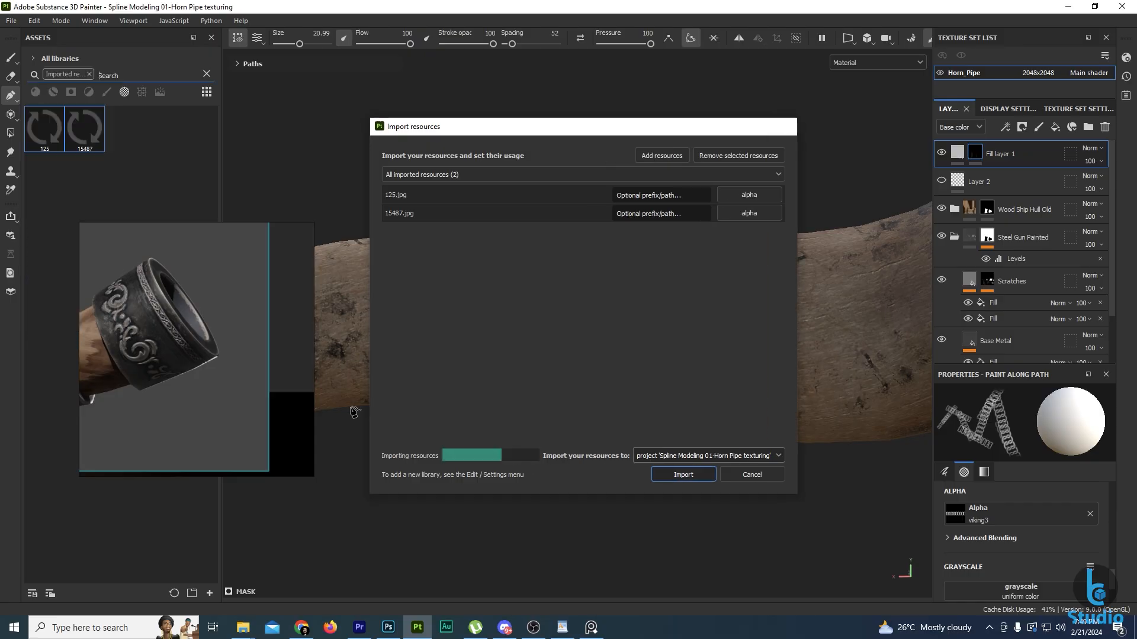
Choose the 125 alpha, change to the Paint tool, set the brush size to 15.68 and rotate the curl upright.
click(45, 129)
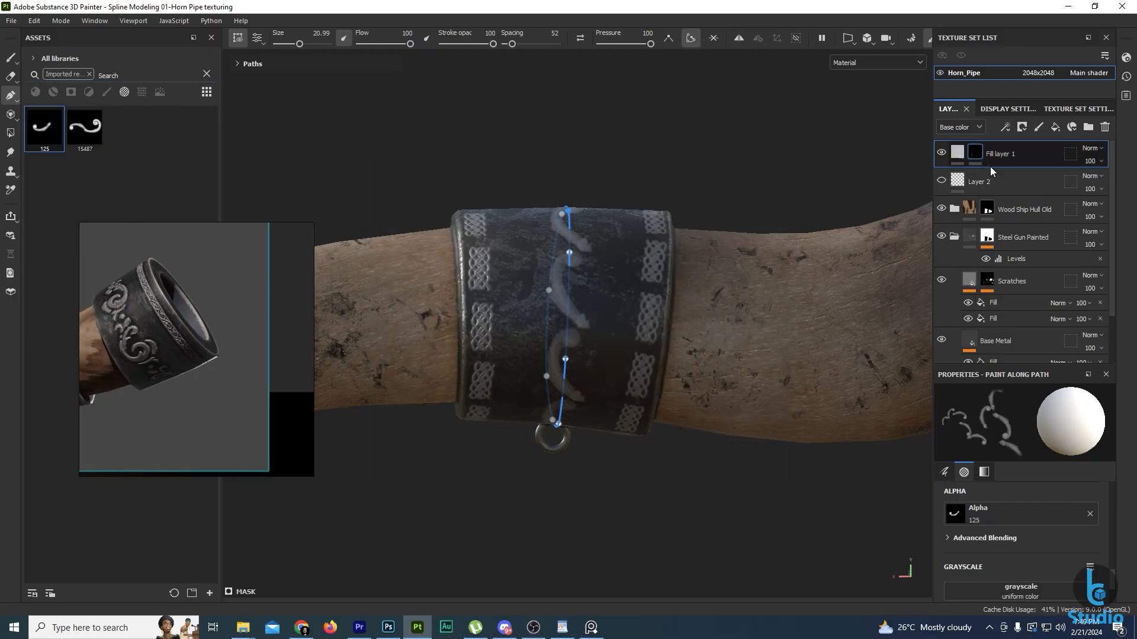
click(10, 59)
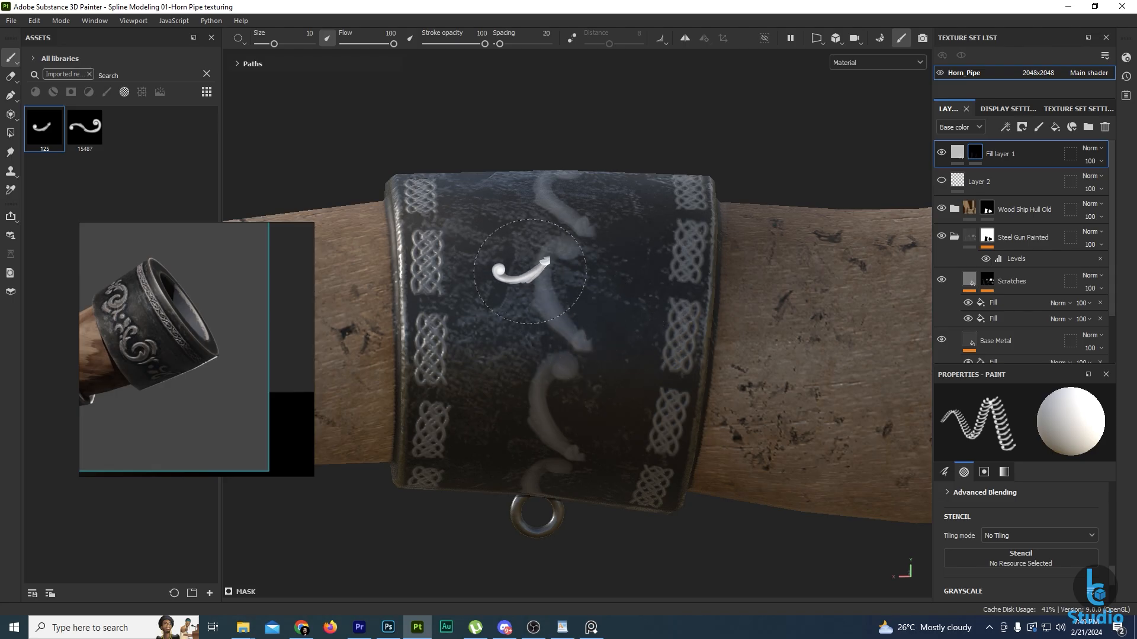
ctrl+drag(505, 276, 500, 300)
mouse_move(500, 300)
ctrl+right_down()
mouse_move(526, 299)
mouse_move(506, 300)
ctrl+right_up()
alt+drag(513, 290, 490, 299)
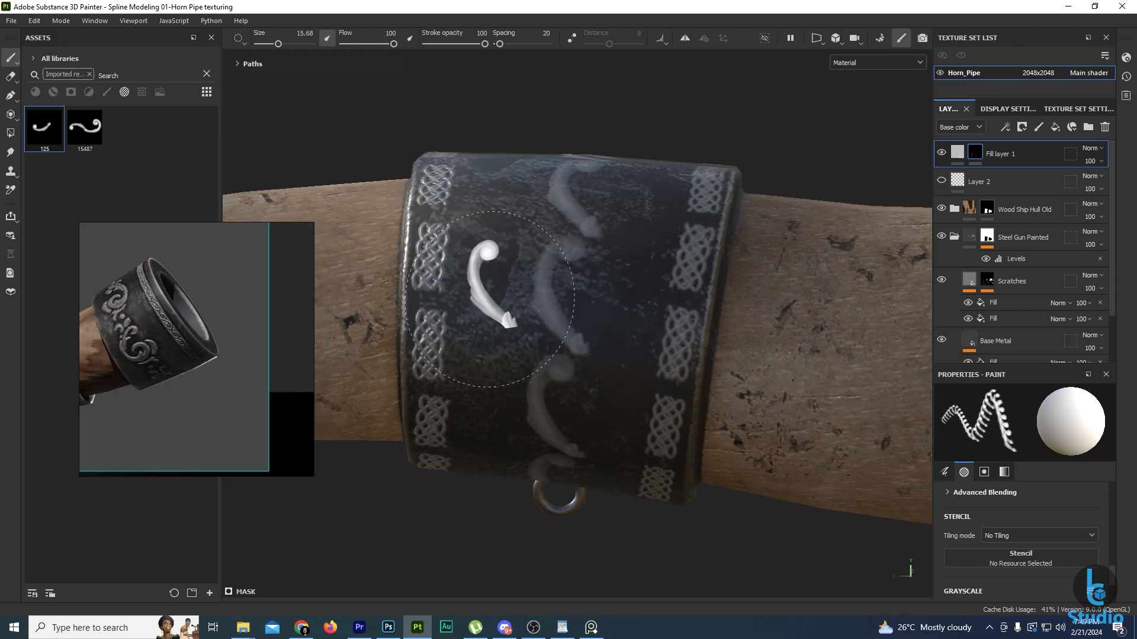
Turn on symmetry for the brush and switch it from mirror to Radial Symmetry.
click(702, 39)
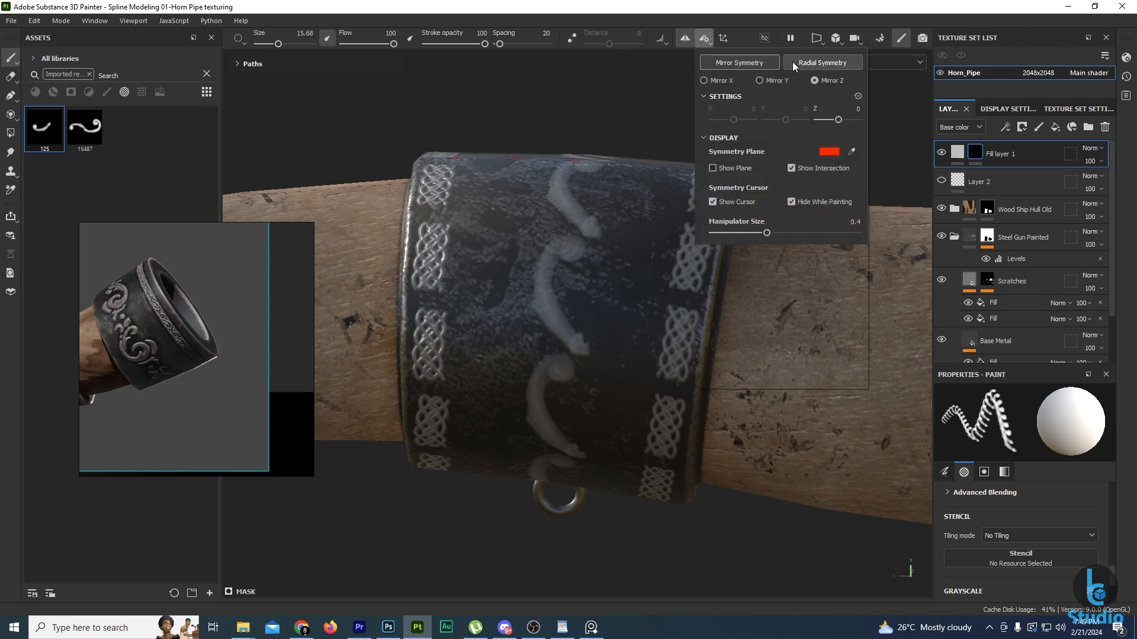
click(823, 62)
click(631, 292)
scroll(608, 283, down, 3)
alt+drag(608, 285, 586, 305)
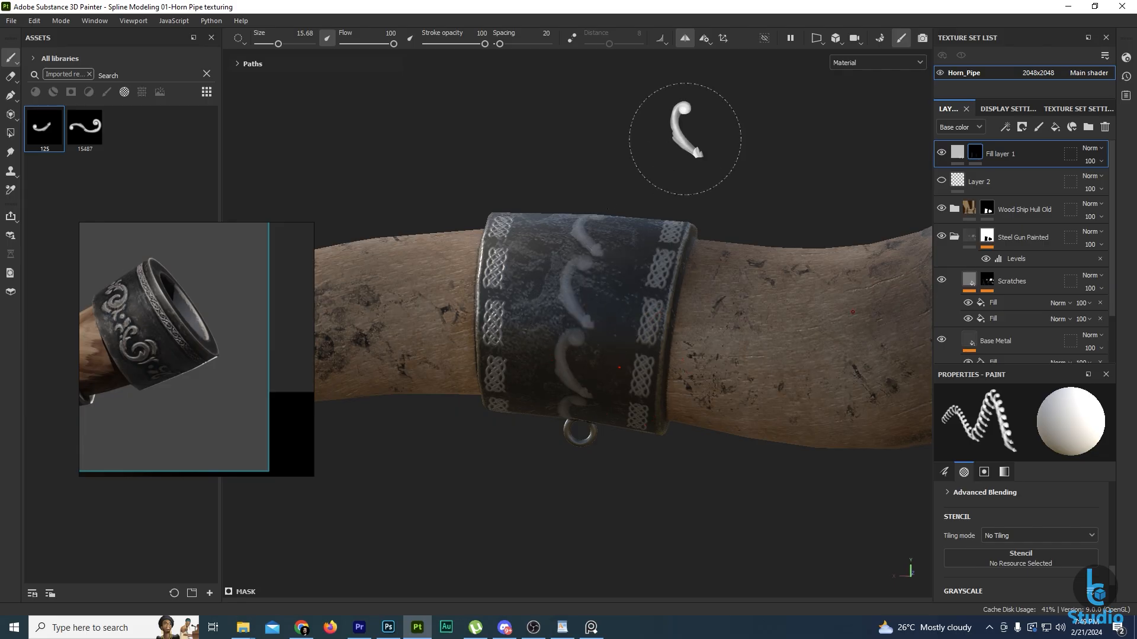
scroll(666, 417, down, 5)
alt+drag(708, 470, 644, 154)
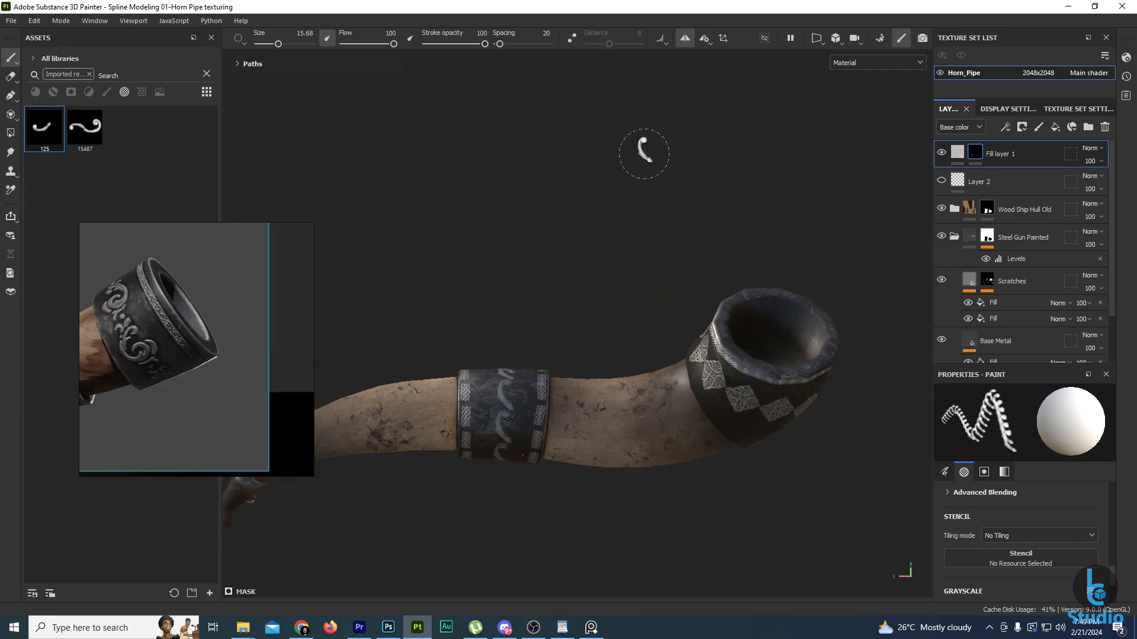
Change the radial symmetry axis to X and check the brush's repeated positions on the middle band.
click(710, 42)
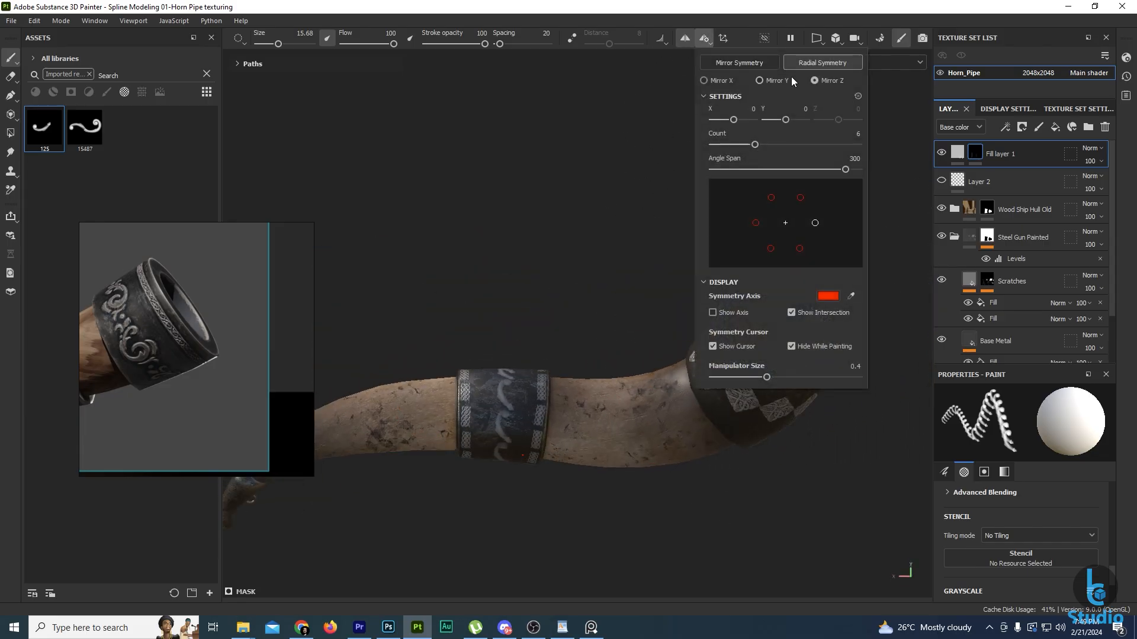
click(478, 415)
scroll(476, 415, up, 2)
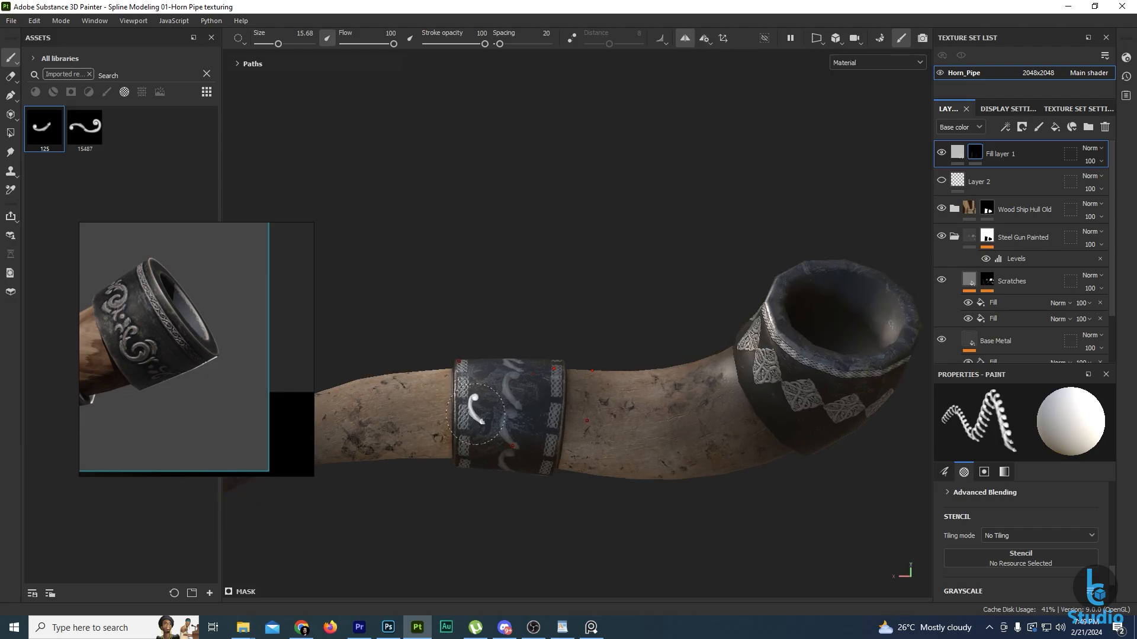
click(704, 40)
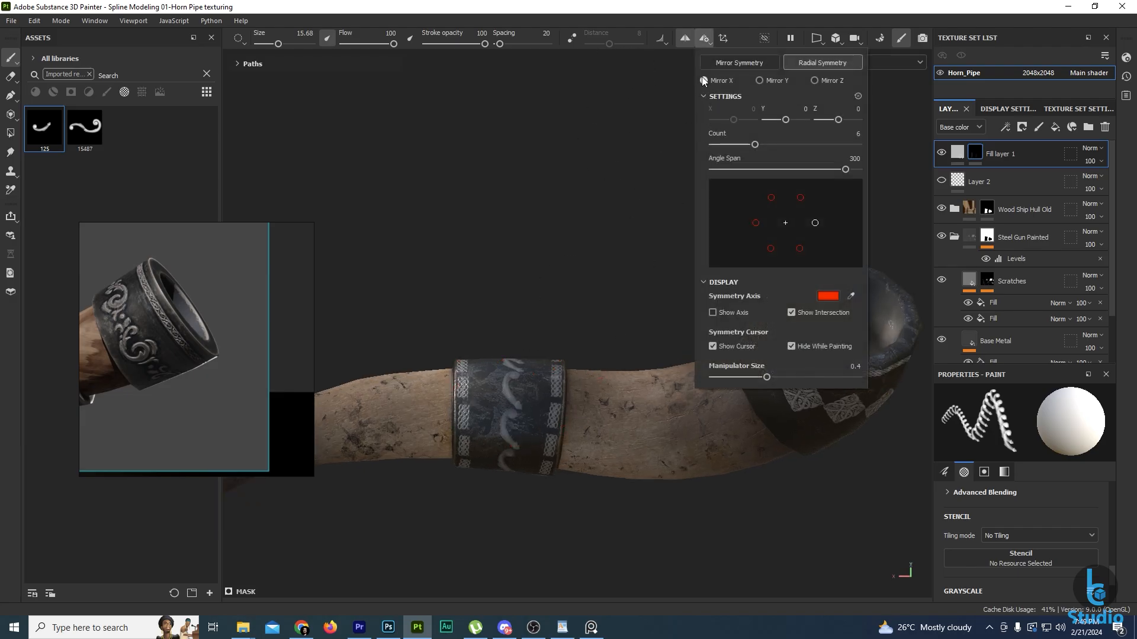
click(508, 389)
scroll(508, 389, up, 3)
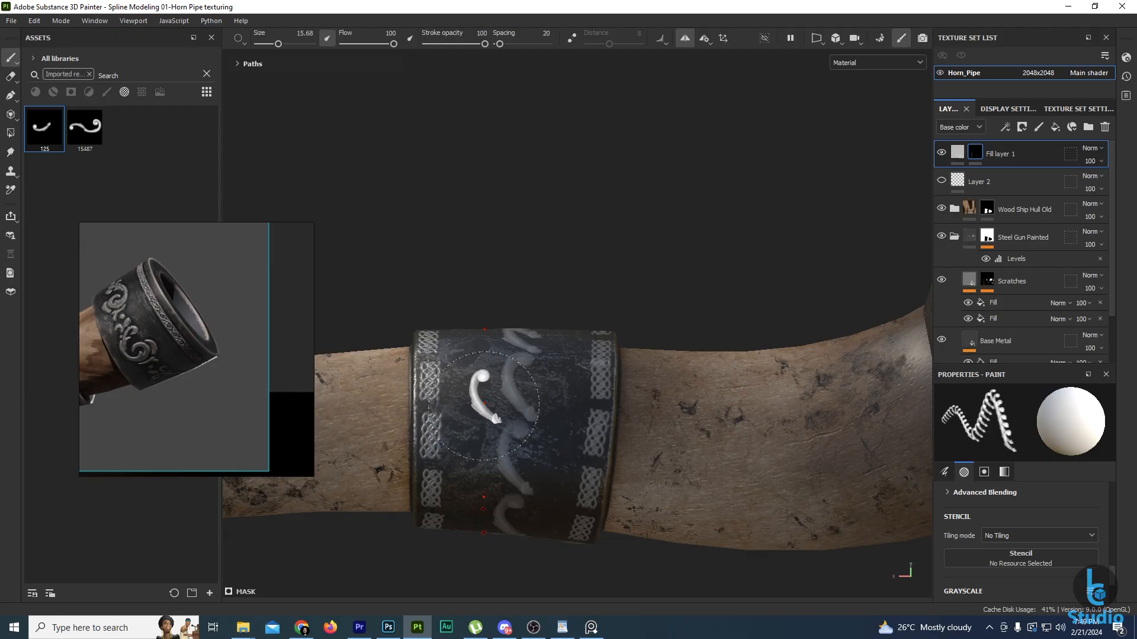
Add a new fill layer with a black mask above the existing ornament layer and activate the Paint tool on the mask.
click(487, 402)
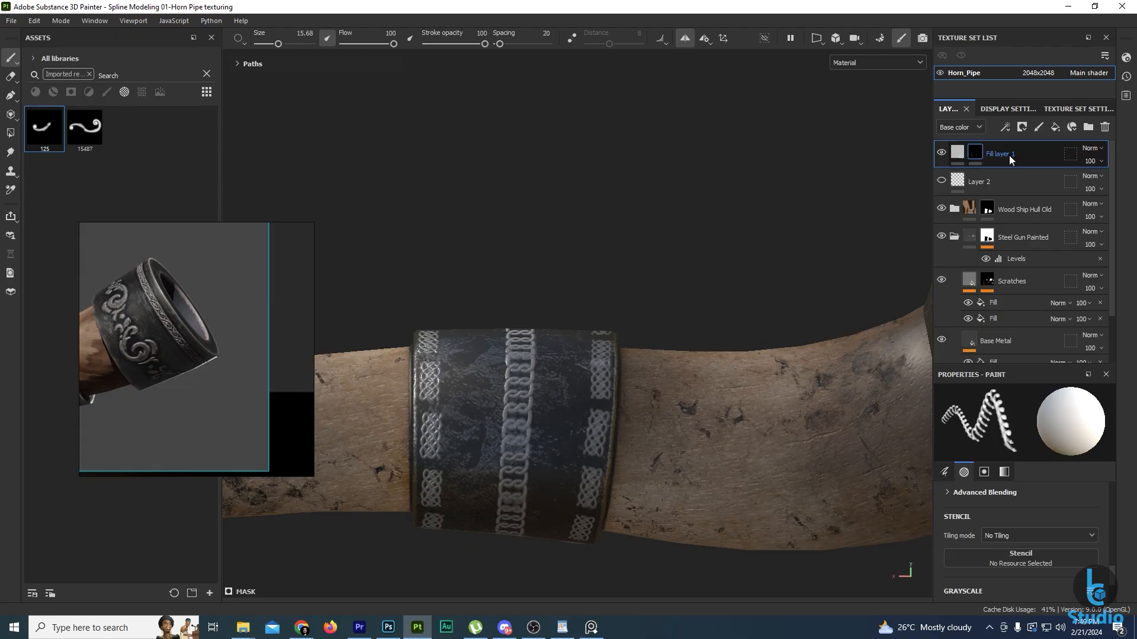
click(1055, 127)
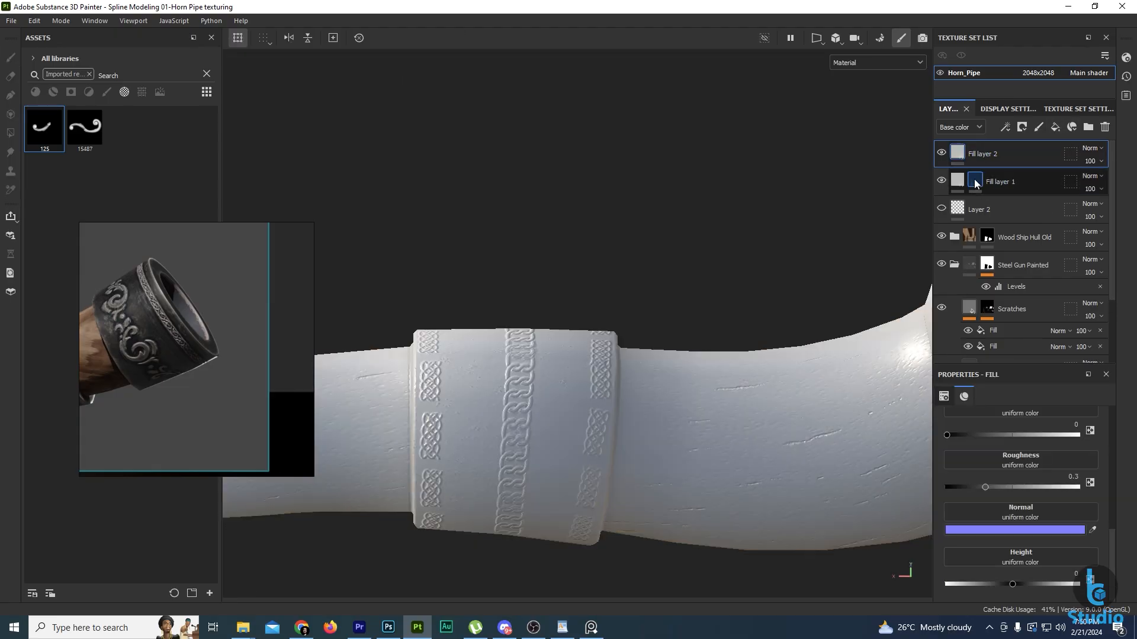
right_click(981, 155)
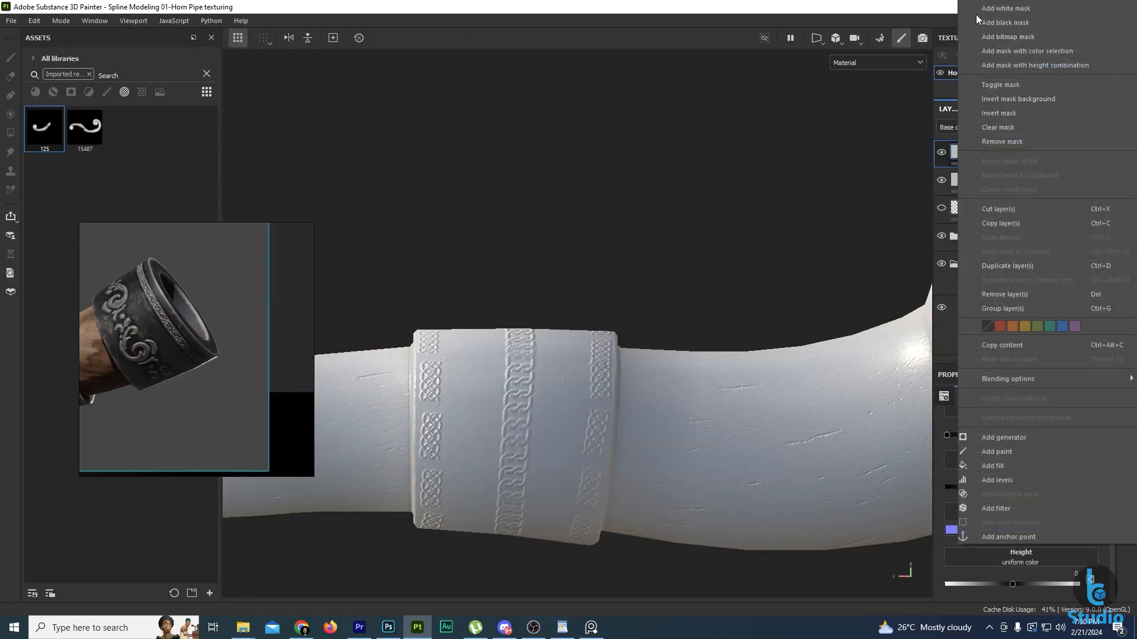
click(986, 22)
key(1)
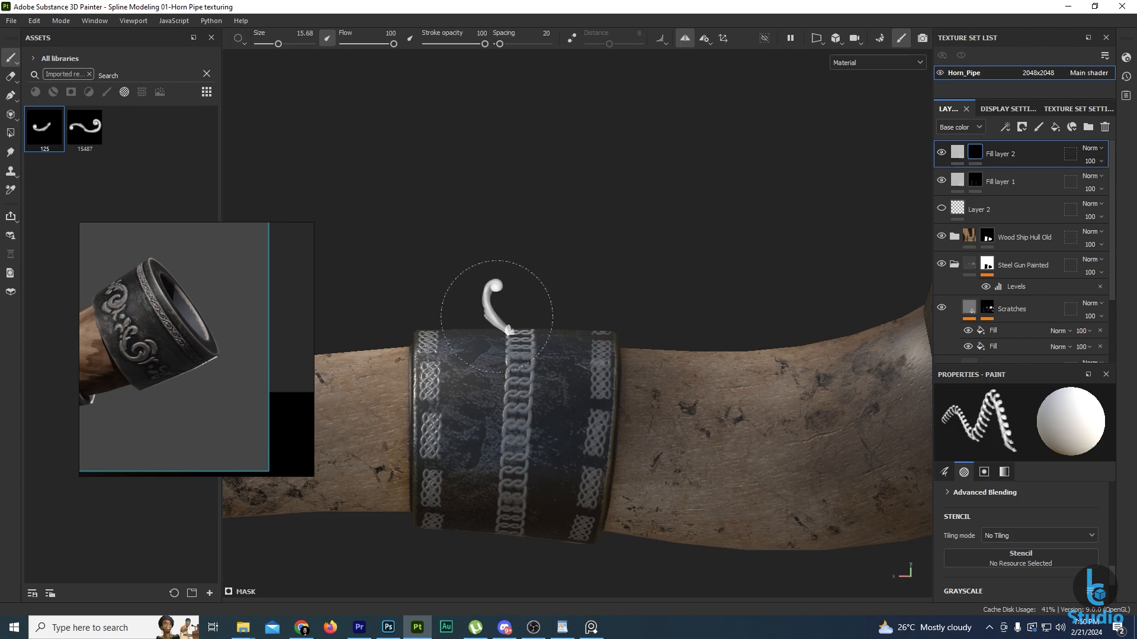
Try stamping the upright curl between the middle band's knotwork border and central braid with the current radial repeats.
click(477, 397)
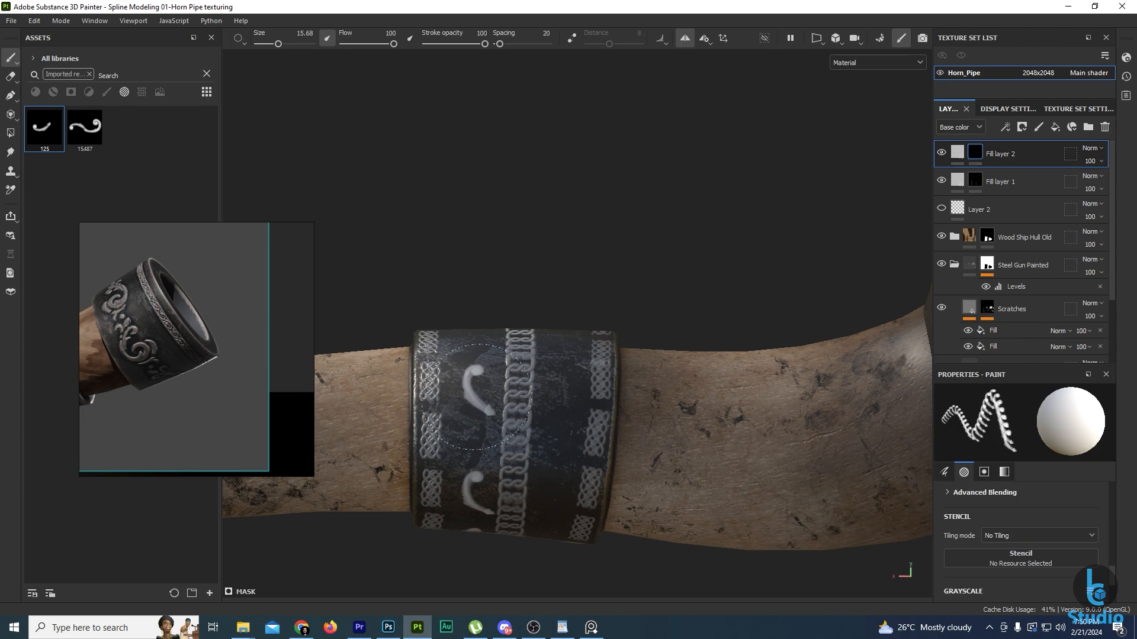
mouse_move(559, 447)
alt+mouse_down()
mouse_move(563, 302)
mouse_move(564, 423)
alt+mouse_up()
key(ctrl+z)
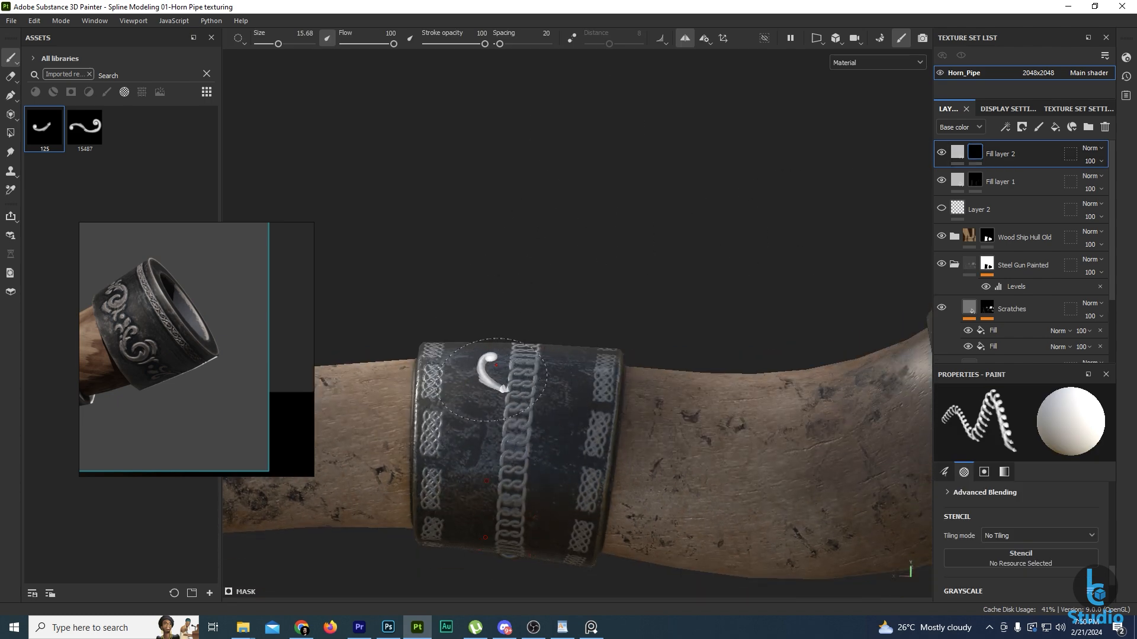
Set the radial symmetry count to 8 and try stamping a rotated curl around the middle band.
click(703, 39)
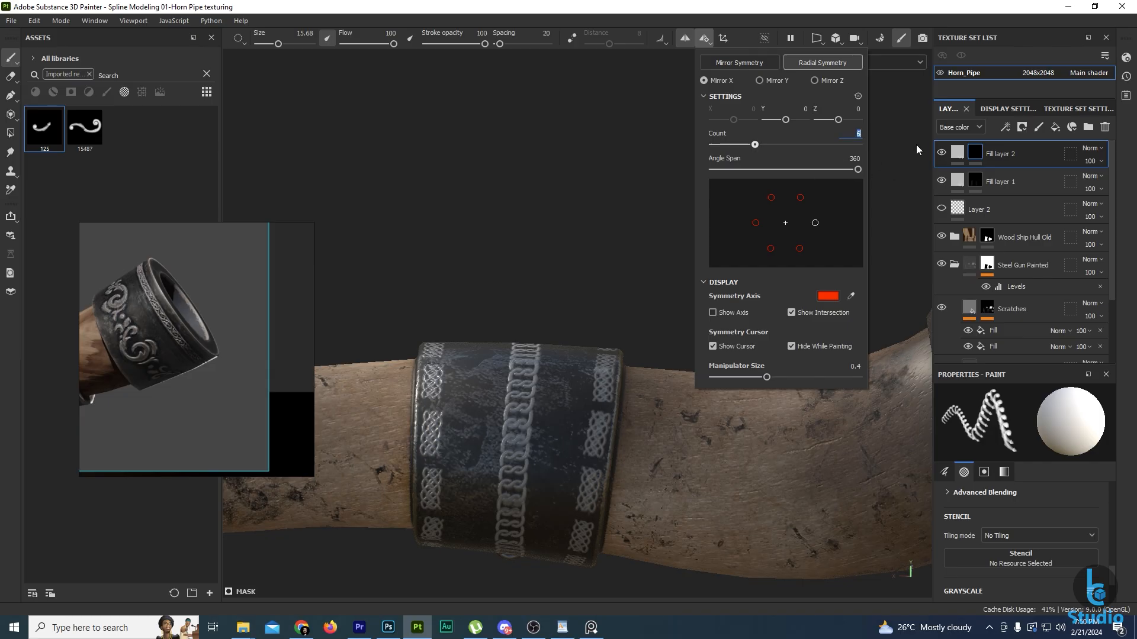
text(8)
key(Return)
click(458, 449)
scroll(468, 409, up, 2)
mouse_move(483, 394)
ctrl+mouse_down()
mouse_move(529, 287)
mouse_move(539, 408)
ctrl+mouse_up()
click(483, 394)
scroll(539, 409, down, 2)
alt+middle_drag(539, 409, 554, 268)
mouse_move(553, 269)
alt+mouse_down()
mouse_move(639, 261)
mouse_move(557, 338)
mouse_move(577, 356)
mouse_move(691, 335)
mouse_move(575, 298)
mouse_move(565, 308)
alt+mouse_up()
key(ctrl+z)
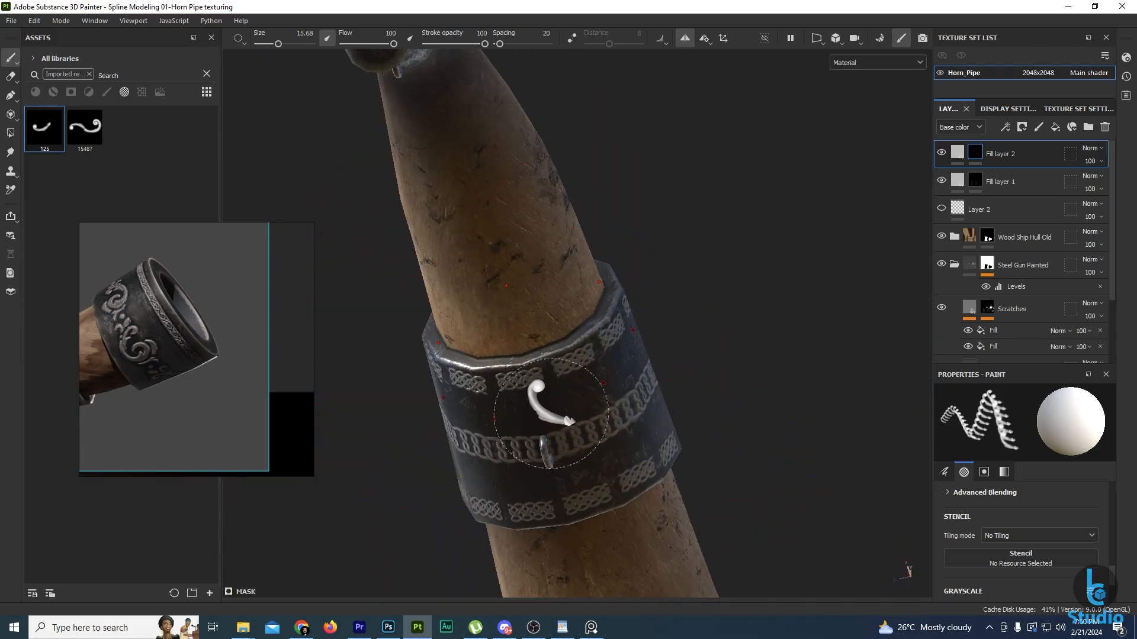
Try further curl stamps beside the central braid on the side of the band with the ring.
click(552, 412)
mouse_move(557, 409)
alt+mouse_down()
mouse_move(622, 337)
mouse_move(601, 326)
mouse_move(628, 298)
alt+mouse_up()
click(624, 314)
Enlarge the brush to 20.78, adjust the curl's rotation and set the stroke spacing to 5.
ctrl+right_drag(628, 298, 639, 297)
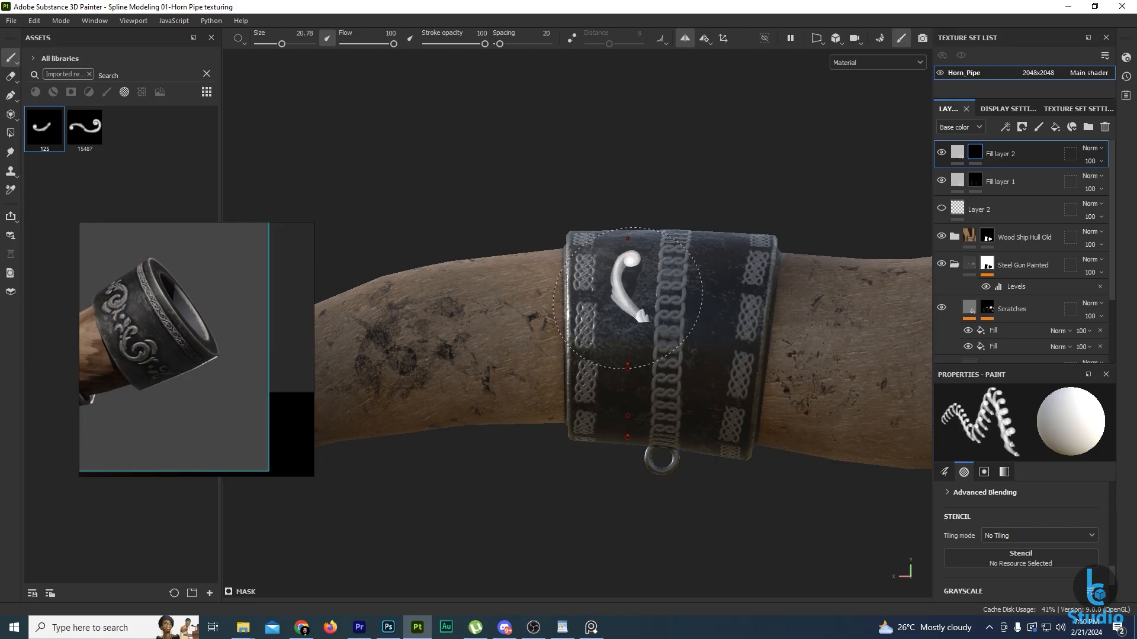
ctrl+drag(625, 295, 625, 294)
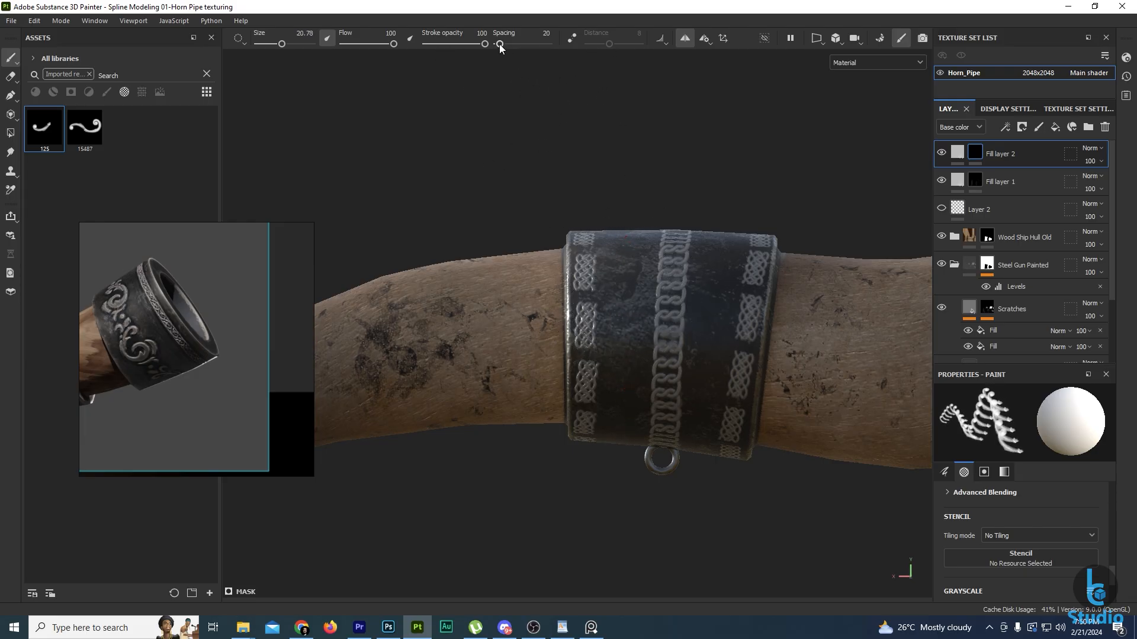
drag(500, 45, 497, 45)
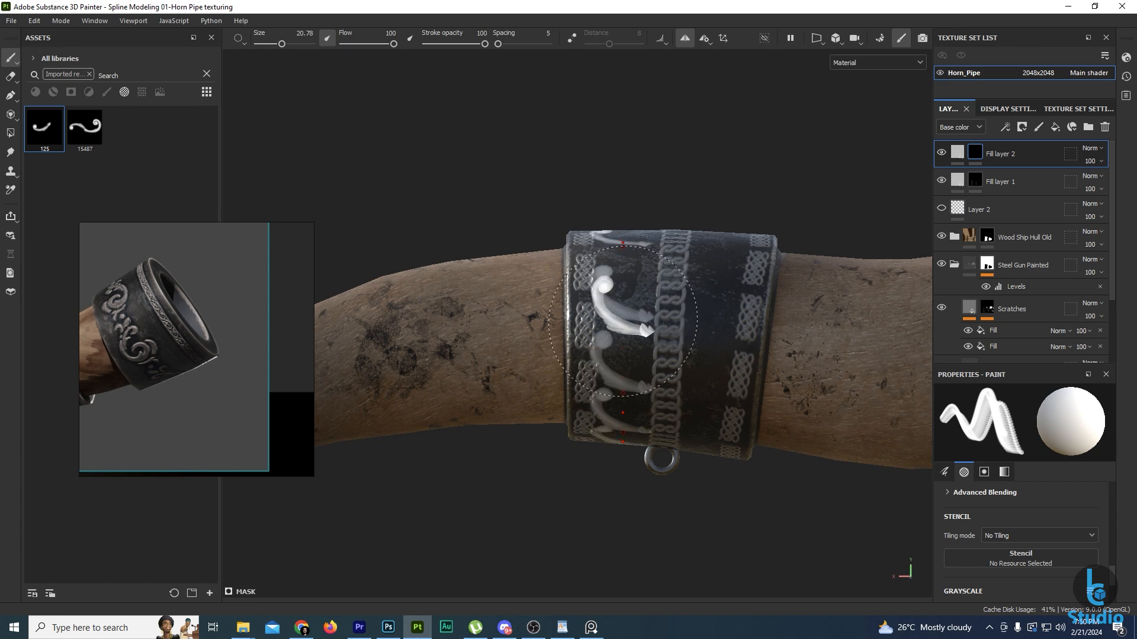
Check the larger curls from all around the band and undo them.
alt+drag(718, 322, 704, 166)
alt+middle_drag(704, 166, 664, 284)
alt+drag(664, 284, 649, 172)
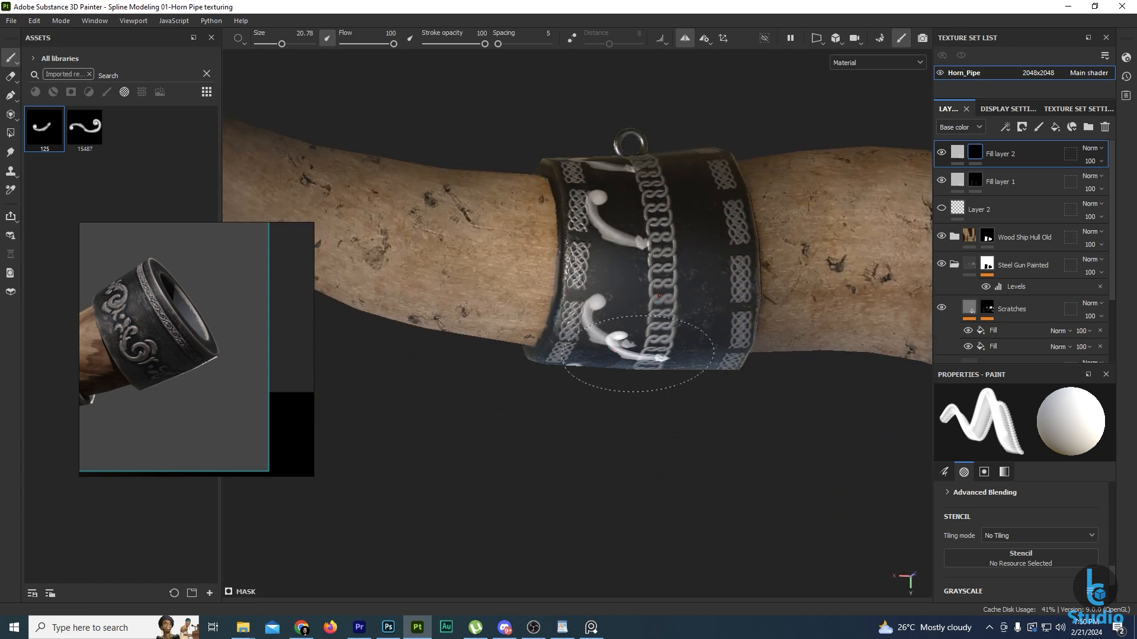
alt+drag(638, 354, 622, 474)
alt+middle_drag(621, 474, 630, 594)
scroll(614, 317, up, 3)
key(ctrl+z)
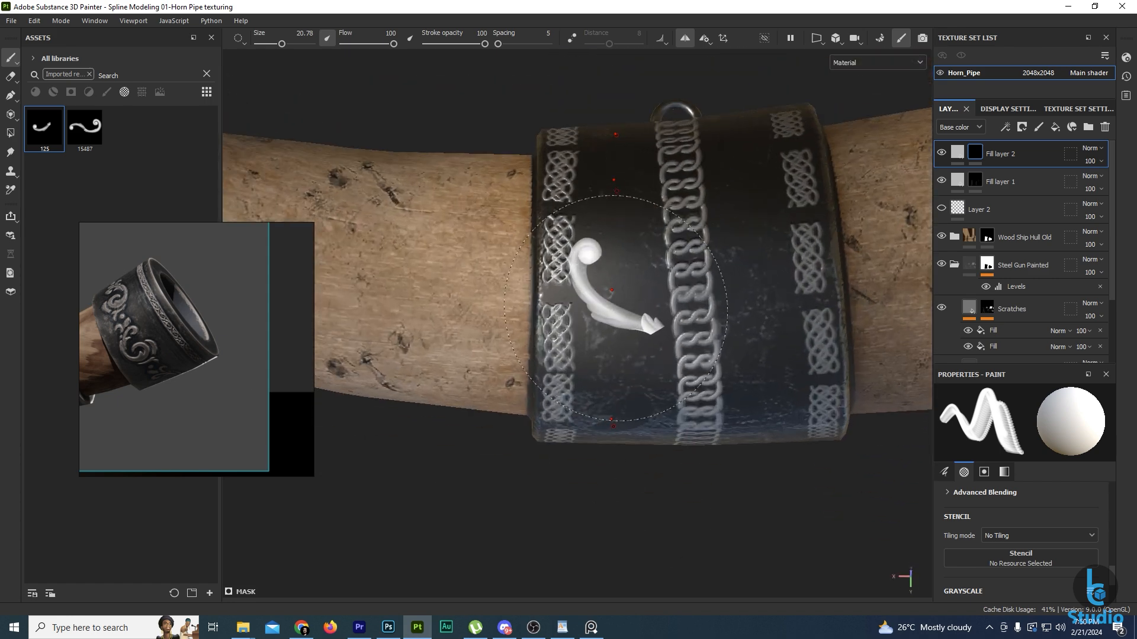
Reduce the brush size to 15.68, tilt the curl upward towards the central braid and try stamping it around the band.
ctrl+right_drag(616, 308, 586, 307)
ctrl+drag(633, 279, 633, 244)
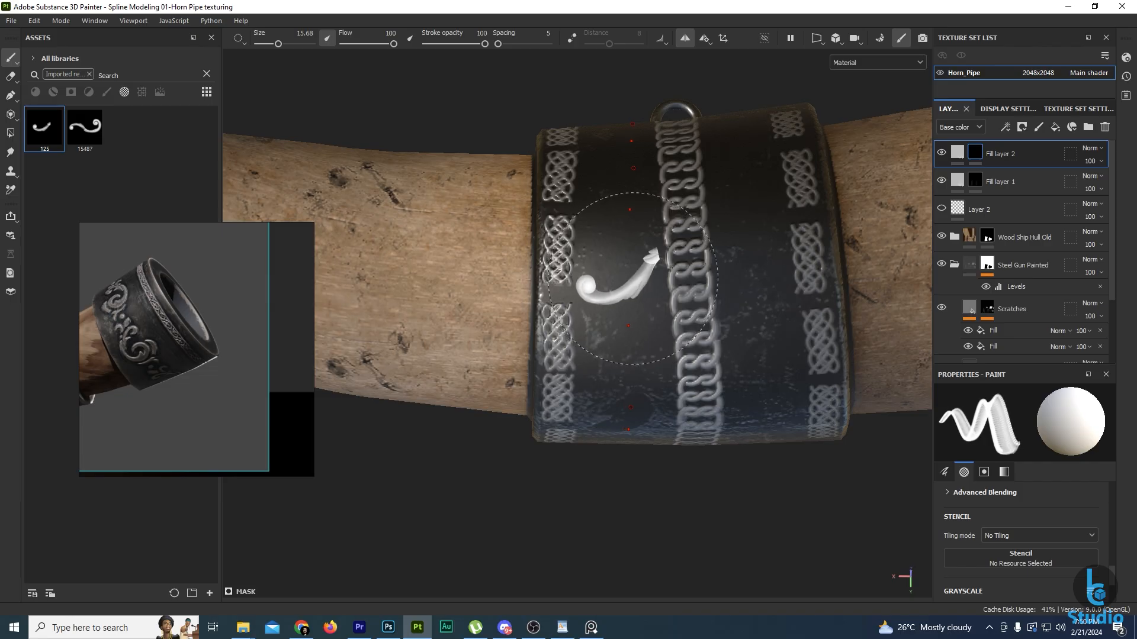
click(639, 273)
scroll(596, 346, down, 3)
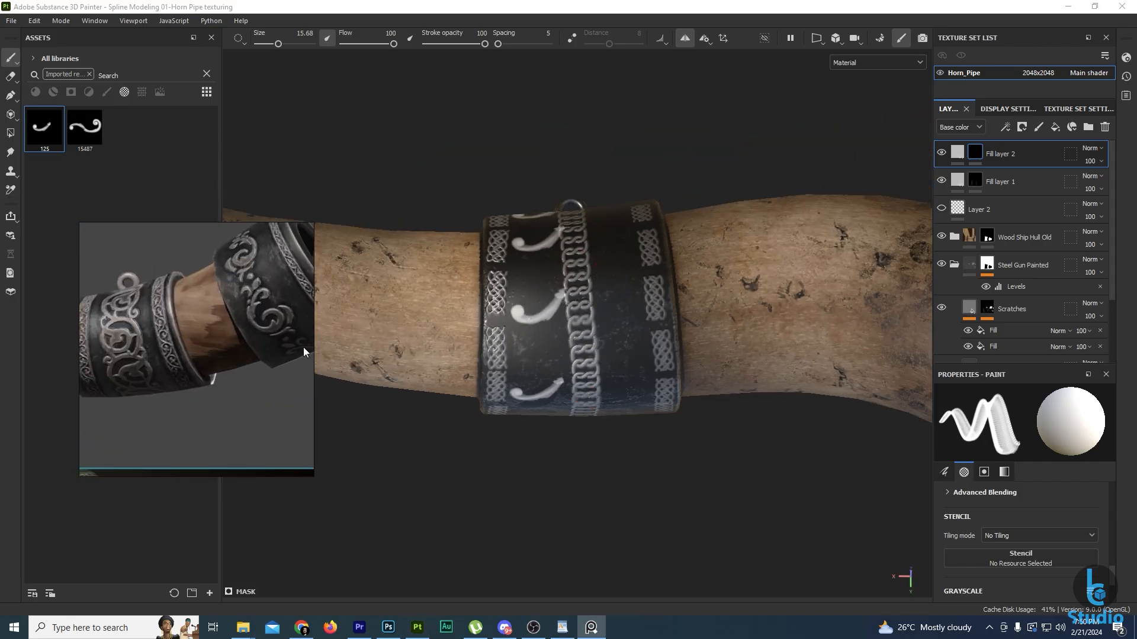
Try interlocking curl stamps on the other side of the central braid, following the reference's scroll pattern.
alt+middle_drag(596, 346, 633, 312)
alt+drag(640, 320, 631, 285)
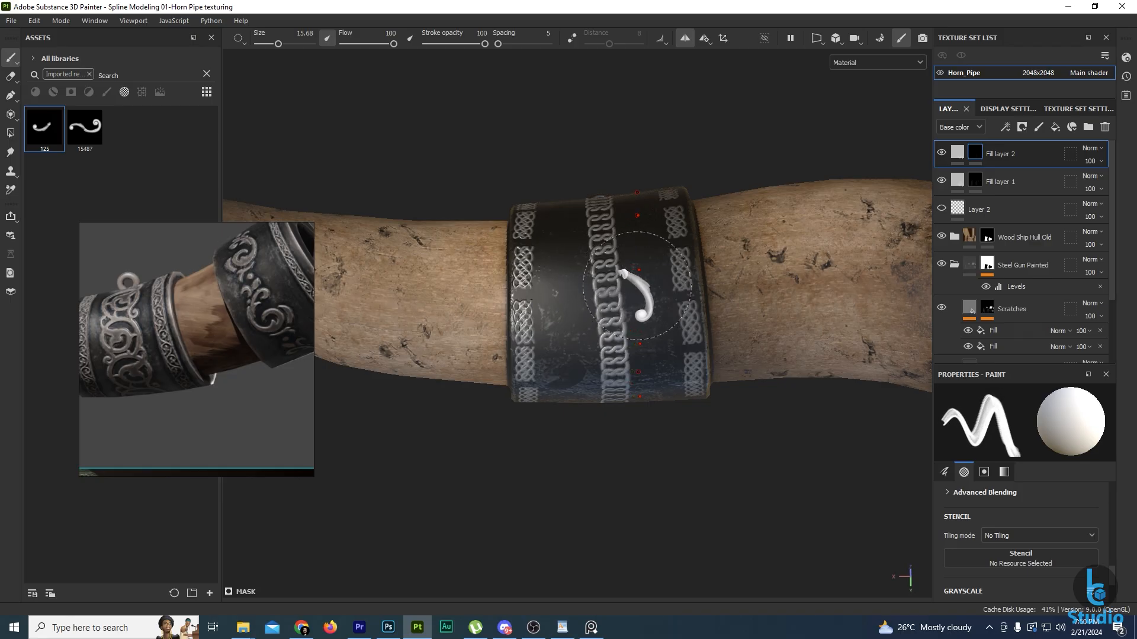
mouse_move(697, 315)
alt+mouse_down()
mouse_move(642, 319)
mouse_move(655, 323)
alt+mouse_up()
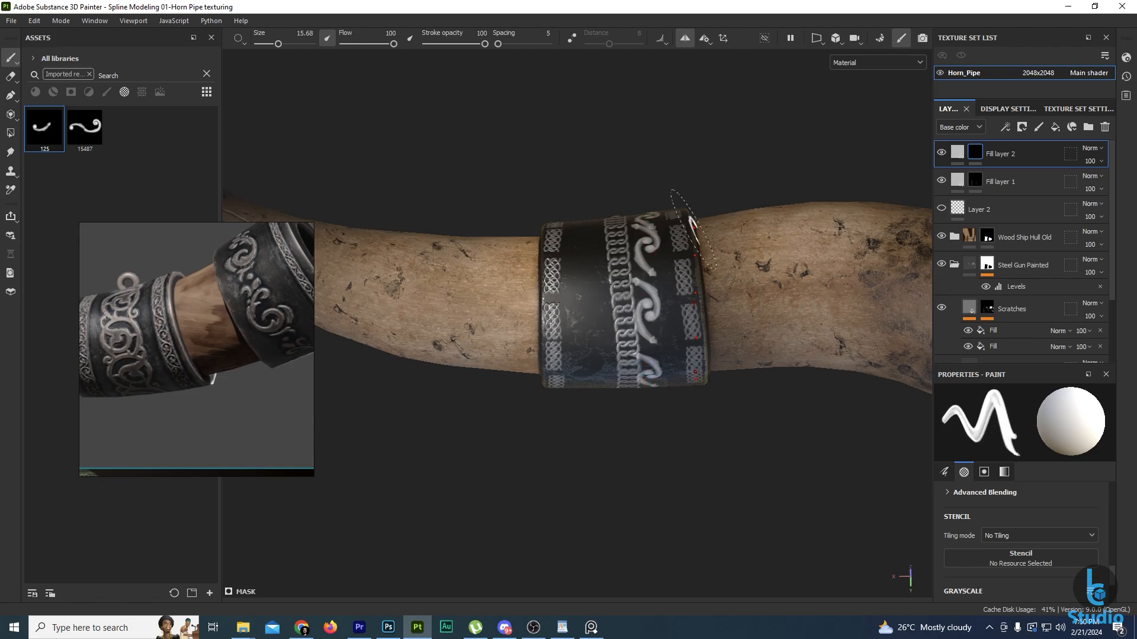
alt+drag(693, 231, 570, 273)
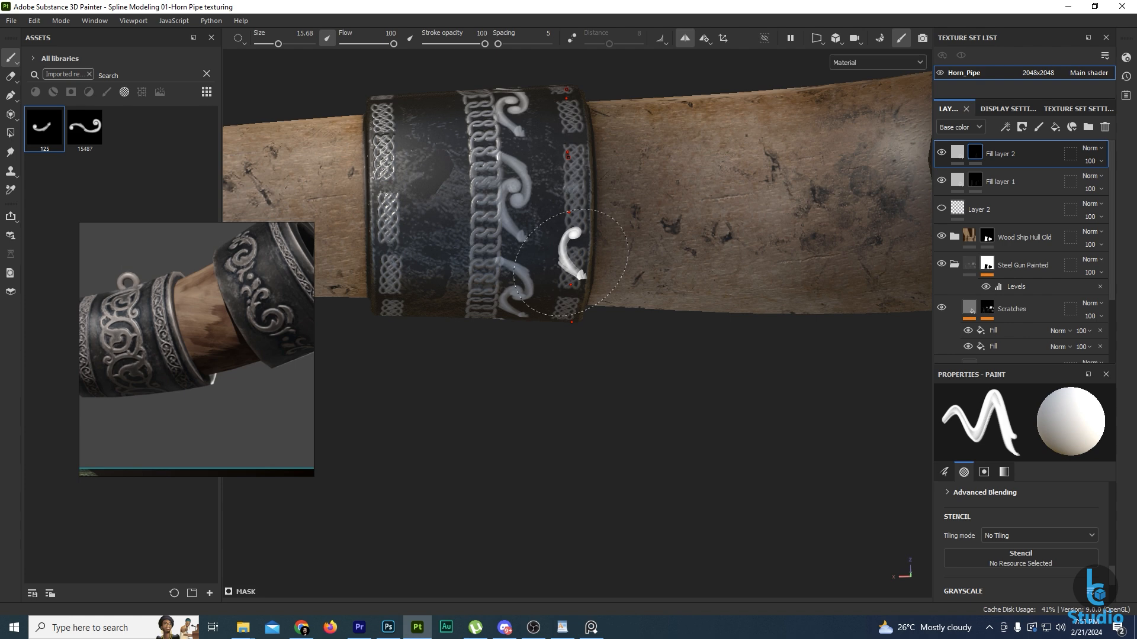
mouse_move(565, 302)
alt+mouse_down()
mouse_move(552, 271)
mouse_move(592, 267)
alt+mouse_up()
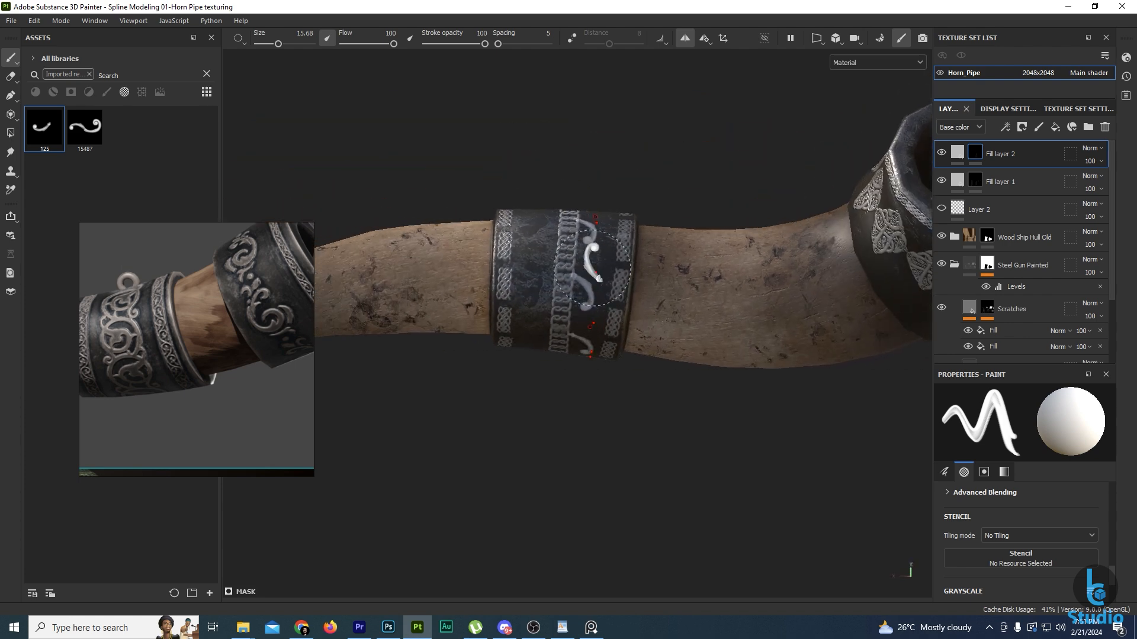
Switch the brush symmetry from radial to Mirror Symmetry.
click(706, 45)
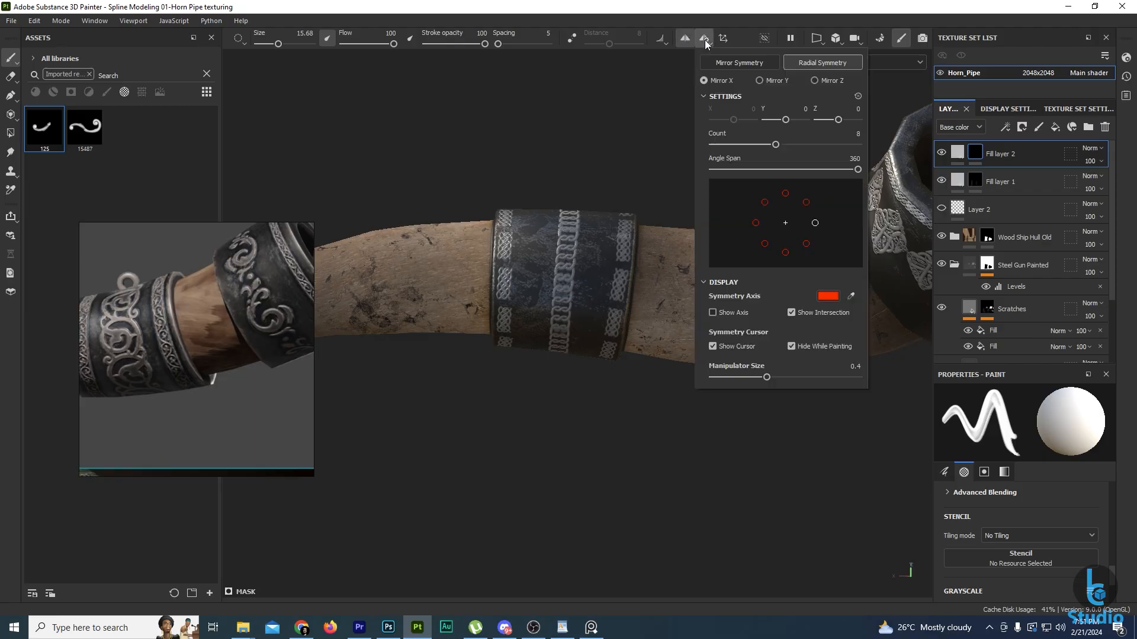
click(739, 63)
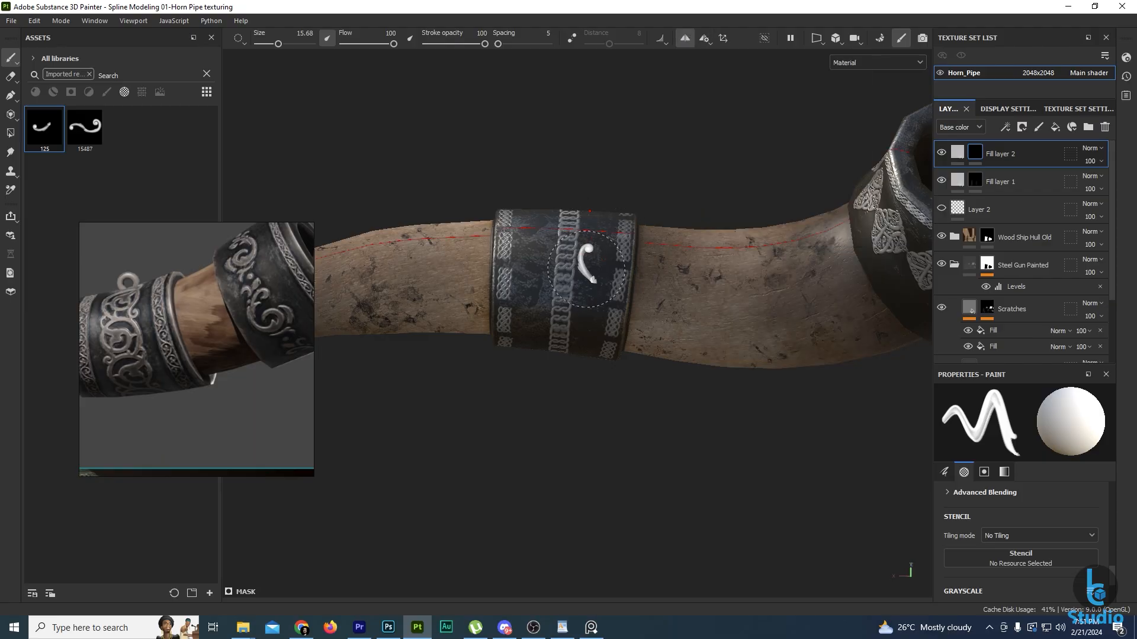
scroll(586, 269, up, 3)
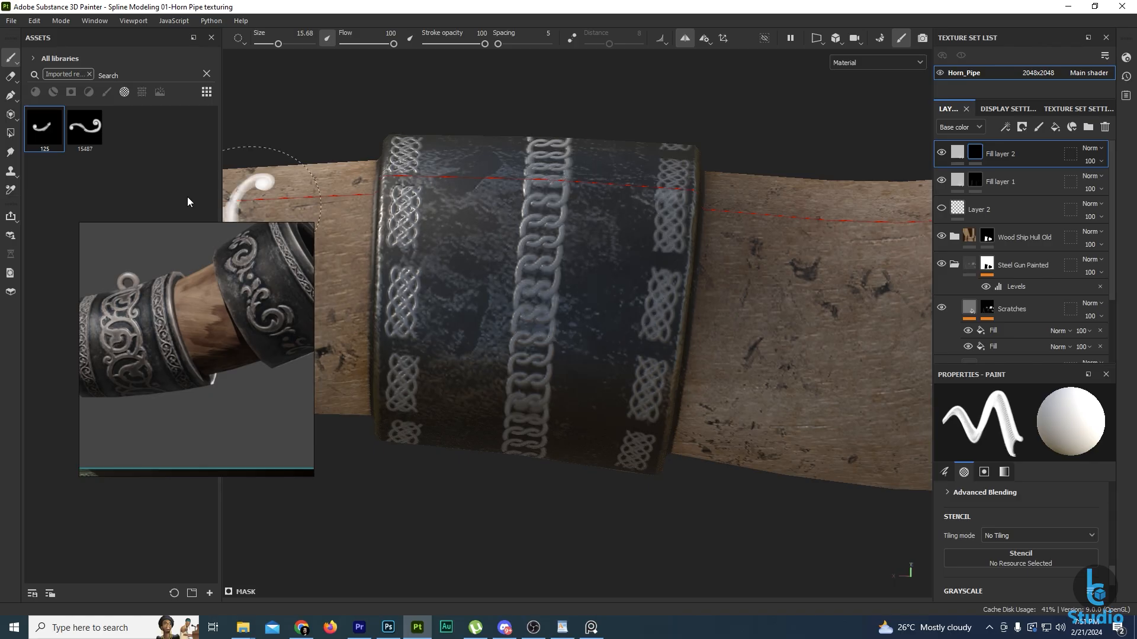
Choose the 15487 scroll alpha, set the brush size to 11.3, rotate the scroll upright and try stamping it beside the braid.
click(85, 127)
ctrl+right_drag(588, 264, 562, 262)
ctrl+drag(594, 251, 594, 241)
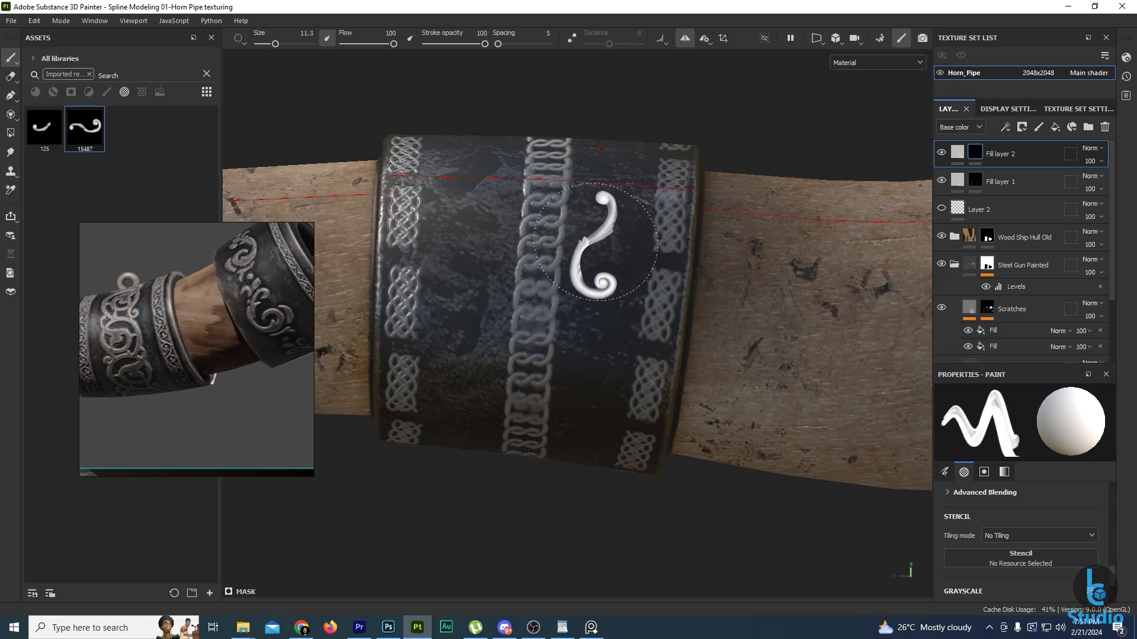
click(596, 246)
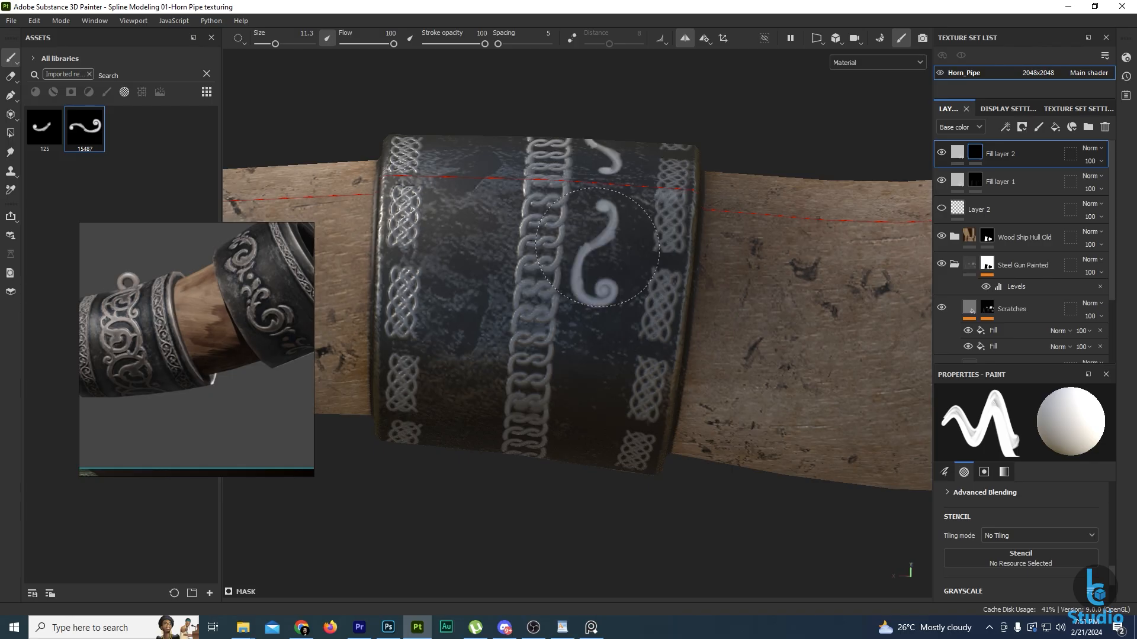
Raise the top fill layer's height slightly so its ornaments are embossed, and return to painting on its mask.
alt+drag(609, 231, 616, 332)
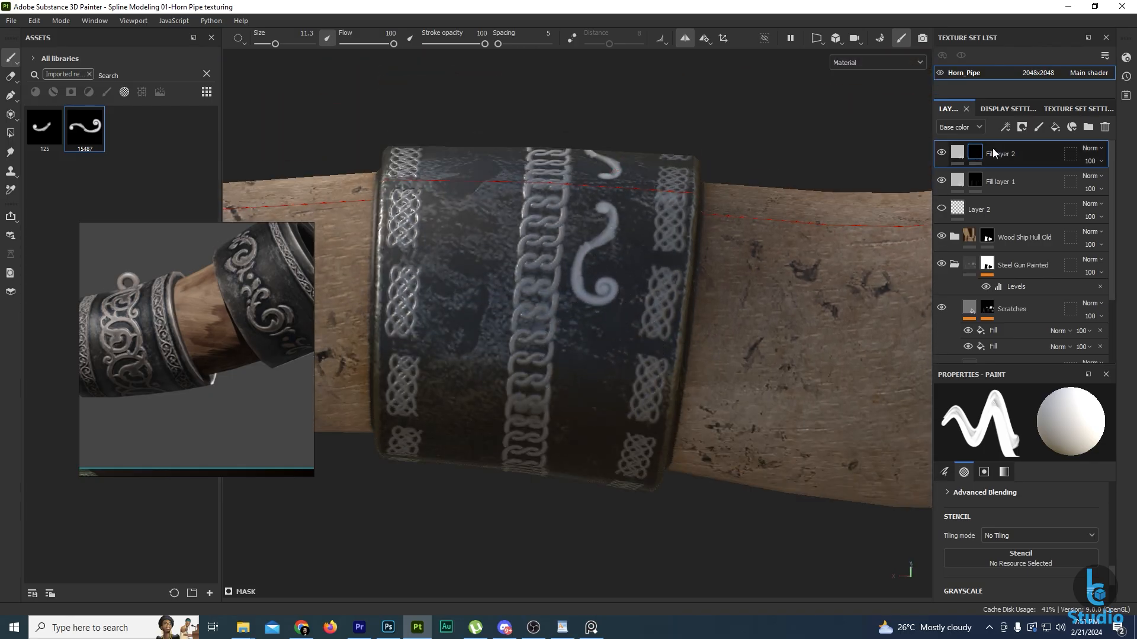
click(958, 152)
drag(1013, 584, 1023, 581)
click(975, 153)
alt+middle_drag(581, 359, 578, 307)
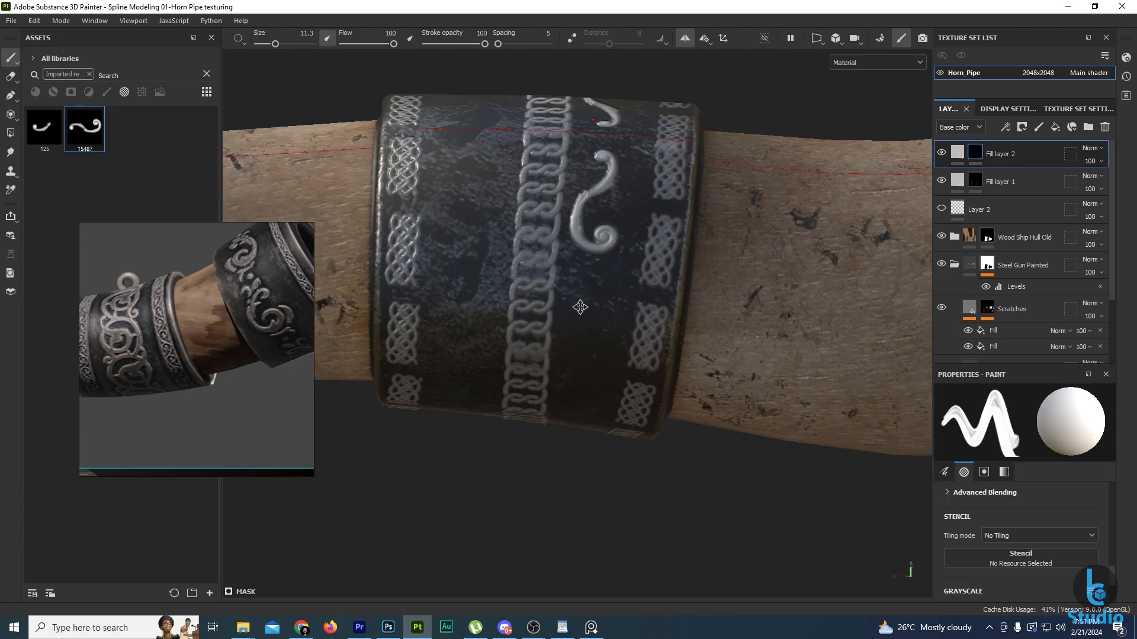
alt+drag(575, 332, 580, 299)
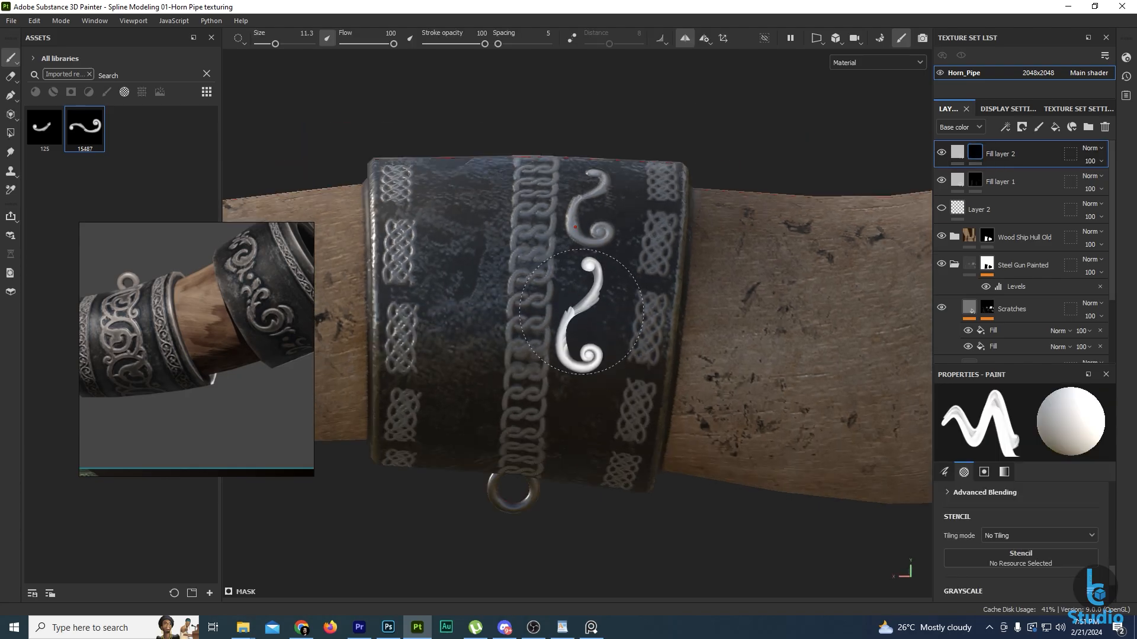
Try layering more rotated 15487 scrolls into a continuous vine between the braid and the knotwork border.
mouse_move(582, 310)
alt+mouse_down()
mouse_move(540, 330)
mouse_move(589, 330)
mouse_move(589, 292)
mouse_move(644, 378)
mouse_move(644, 341)
alt+mouse_up()
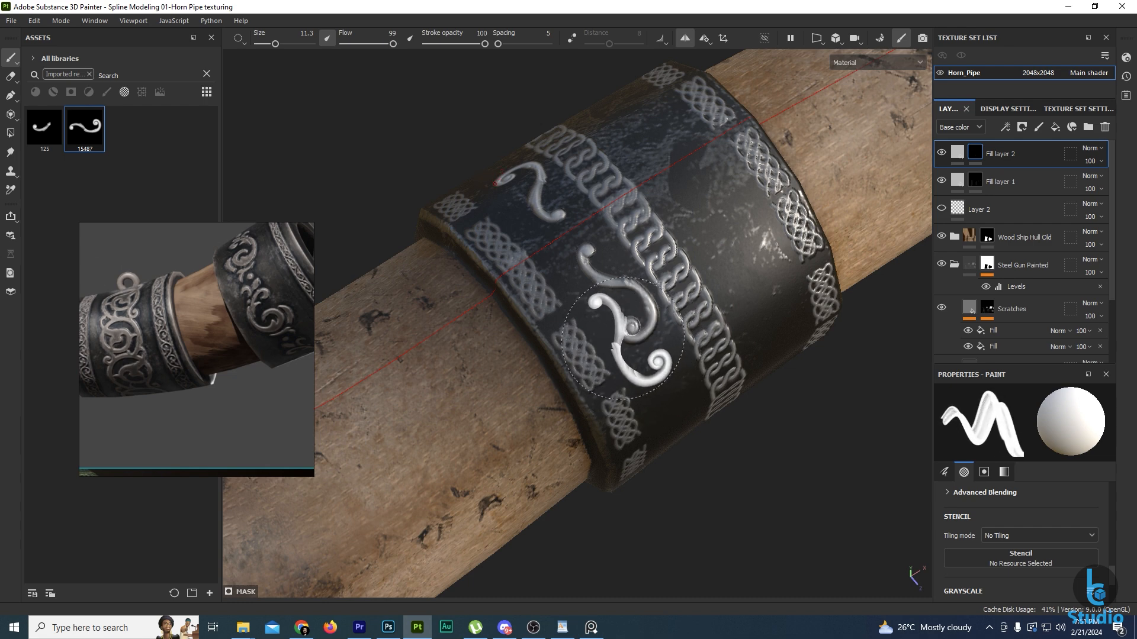
ctrl+drag(644, 341, 646, 340)
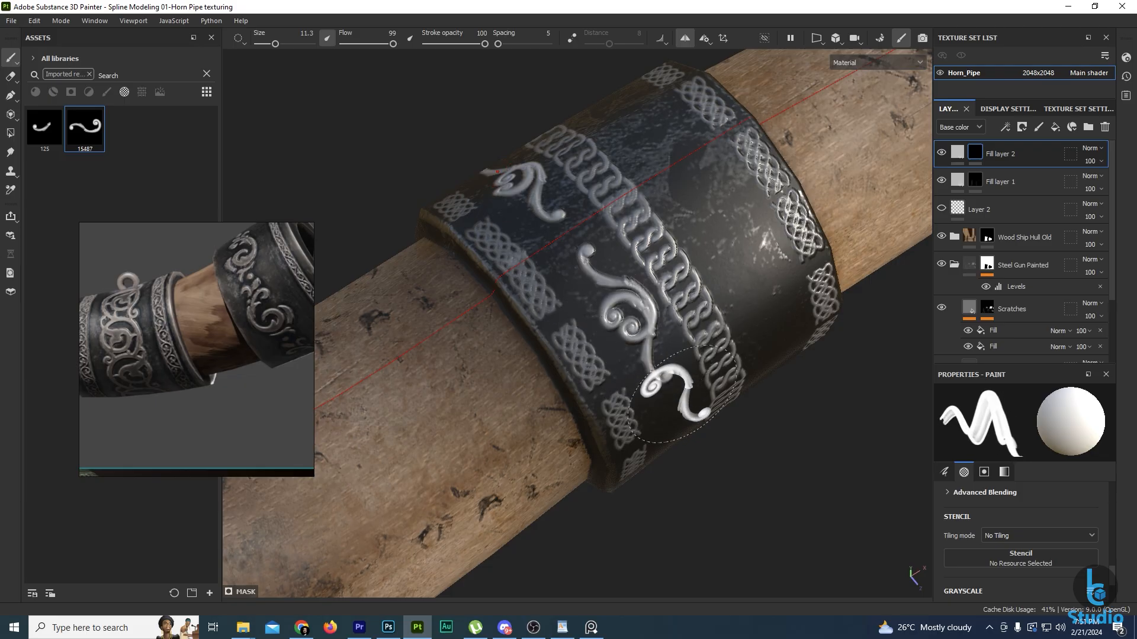
alt+middle_drag(683, 411, 645, 371)
key(ctrl+z)
mouse_move(631, 359)
ctrl+mouse_down()
mouse_move(605, 223)
mouse_move(617, 265)
ctrl+mouse_up()
click(628, 279)
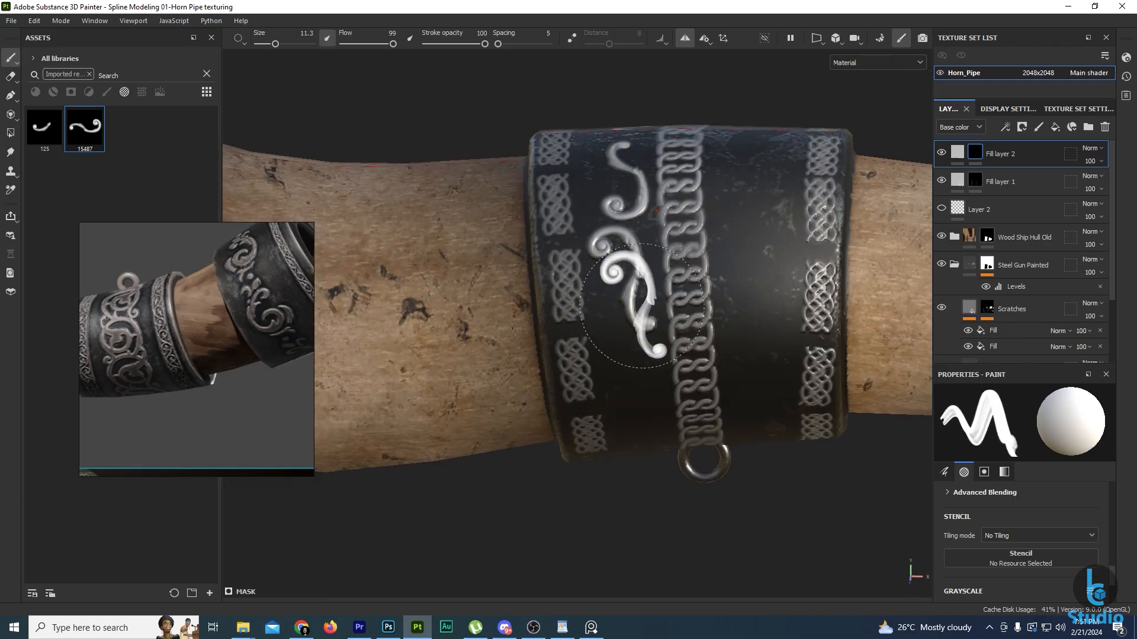
alt+right_drag(636, 308, 655, 421)
mouse_move(656, 296)
alt+mouse_down()
mouse_move(665, 376)
mouse_move(754, 432)
mouse_move(721, 175)
mouse_move(764, 100)
alt+mouse_up()
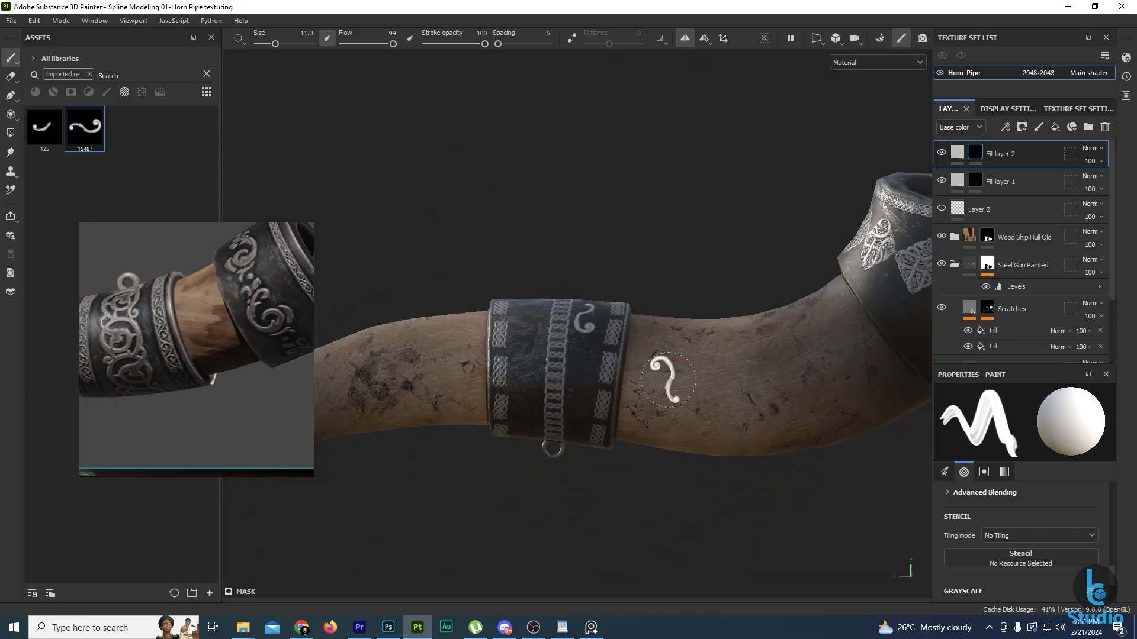
Search all assets for "diamo", choose the solid card diamond alpha, rotate it and set the brush size to 7.63.
click(90, 74)
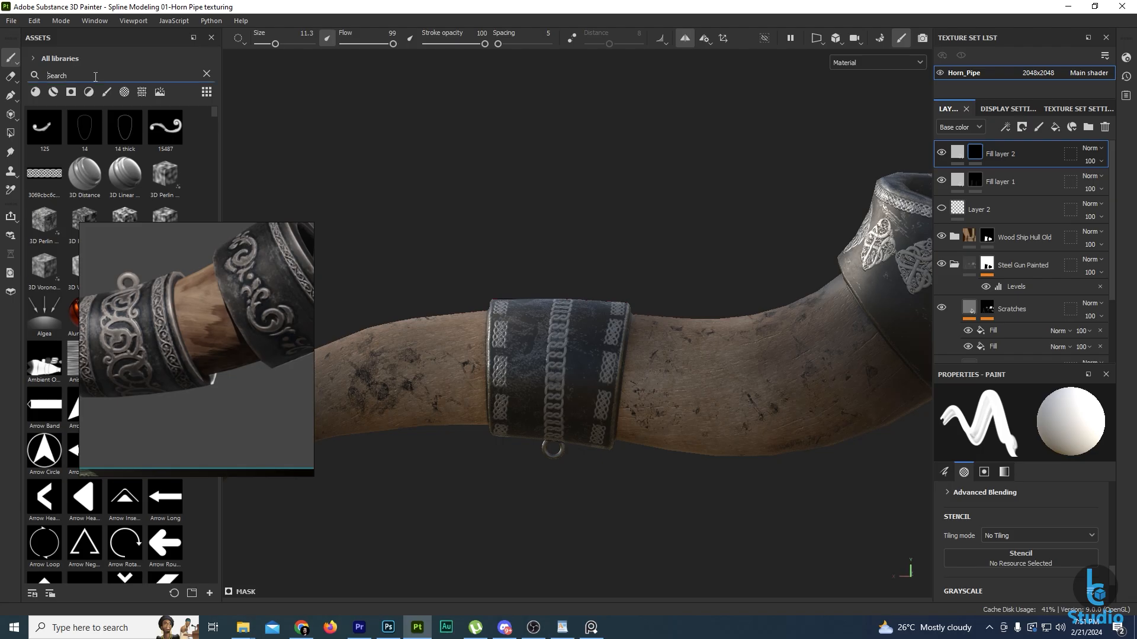
text(diamo)
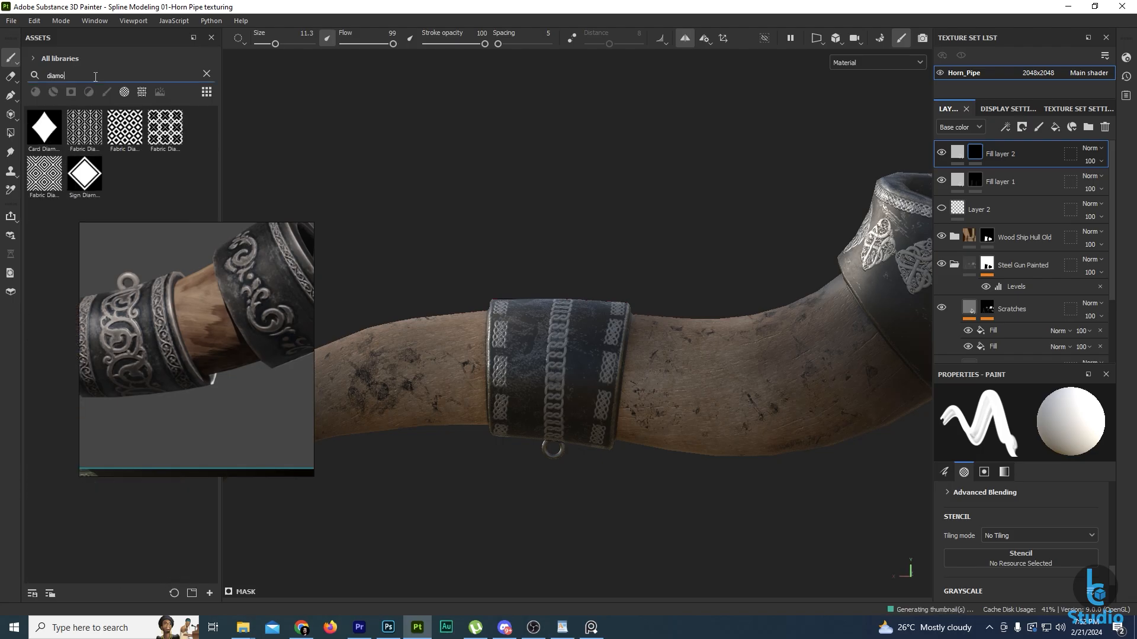
scroll(609, 370, up, 3)
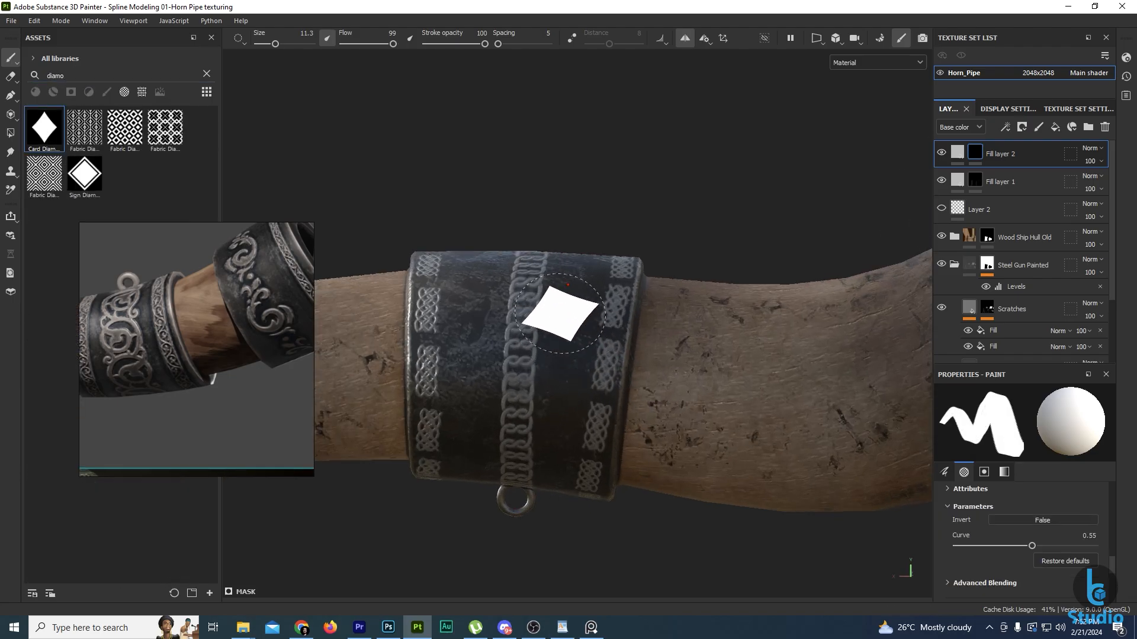
ctrl+drag(562, 320, 565, 296)
ctrl+right_drag(577, 291, 564, 290)
scroll(563, 291, up, 2)
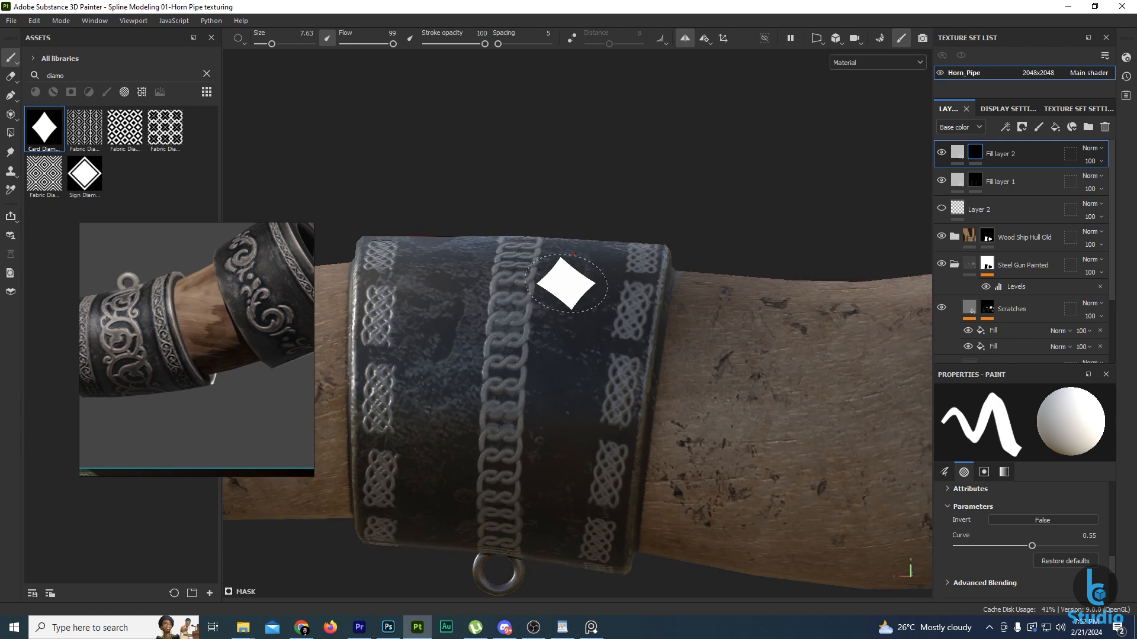
Set the brush size to 5.58 and stamp solid diamonds around the middle band, between the braid and the bell-side knotwork border.
alt+drag(565, 284, 569, 370)
ctrl+right_drag(571, 271, 571, 246)
click(576, 244)
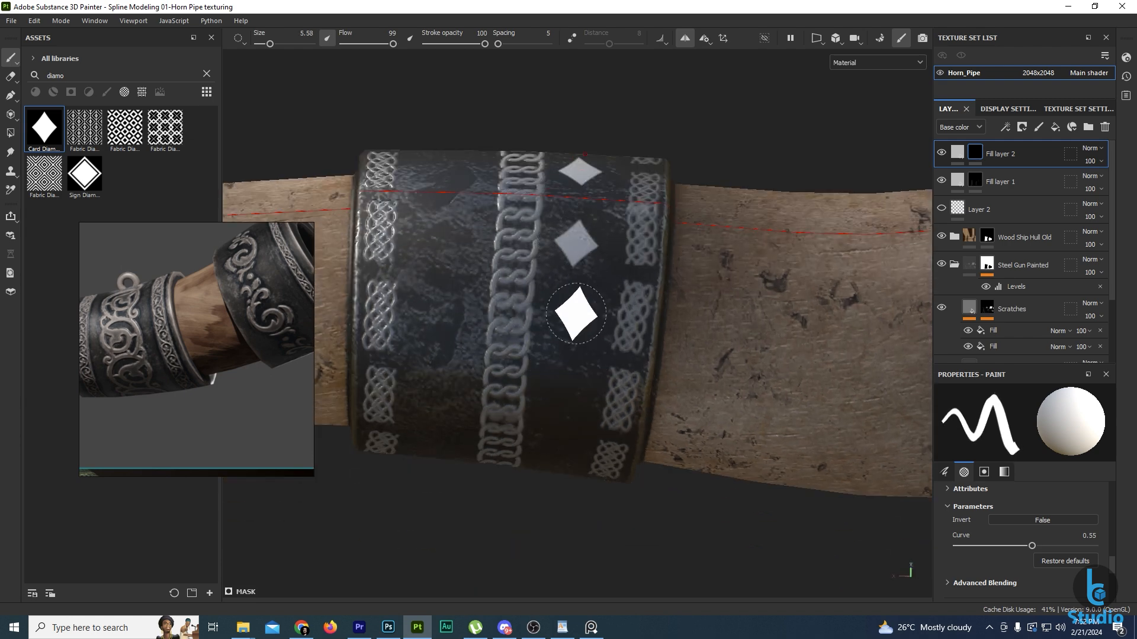
alt+drag(575, 357, 571, 293)
alt+drag(568, 342, 562, 408)
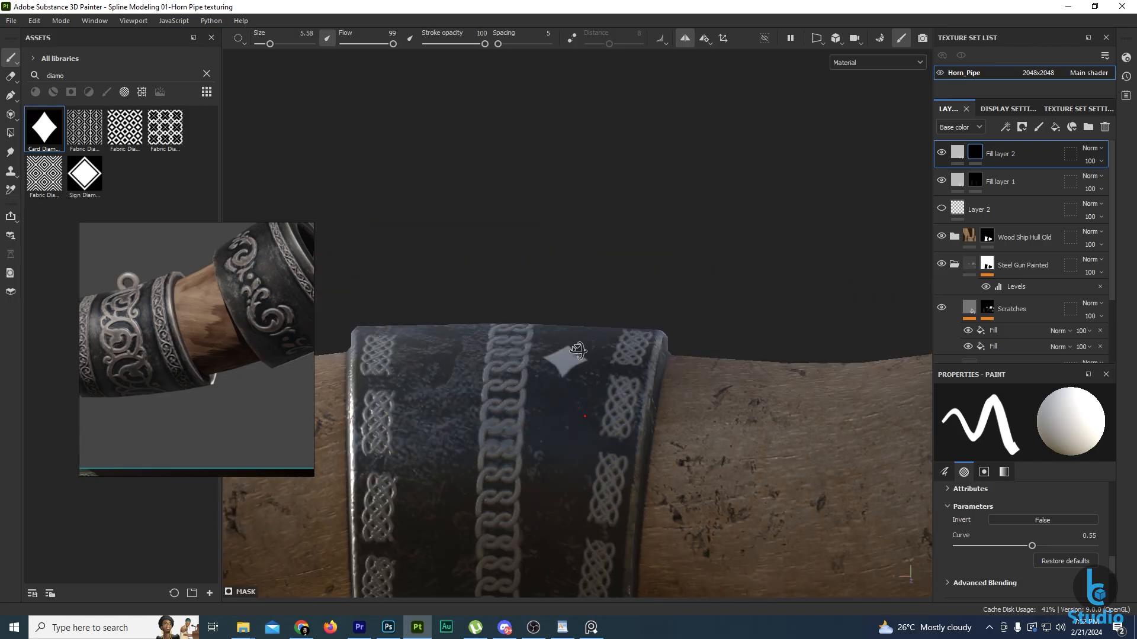
click(555, 444)
mouse_move(566, 519)
alt+mouse_down()
mouse_move(567, 441)
mouse_move(545, 441)
mouse_move(534, 470)
alt+mouse_up()
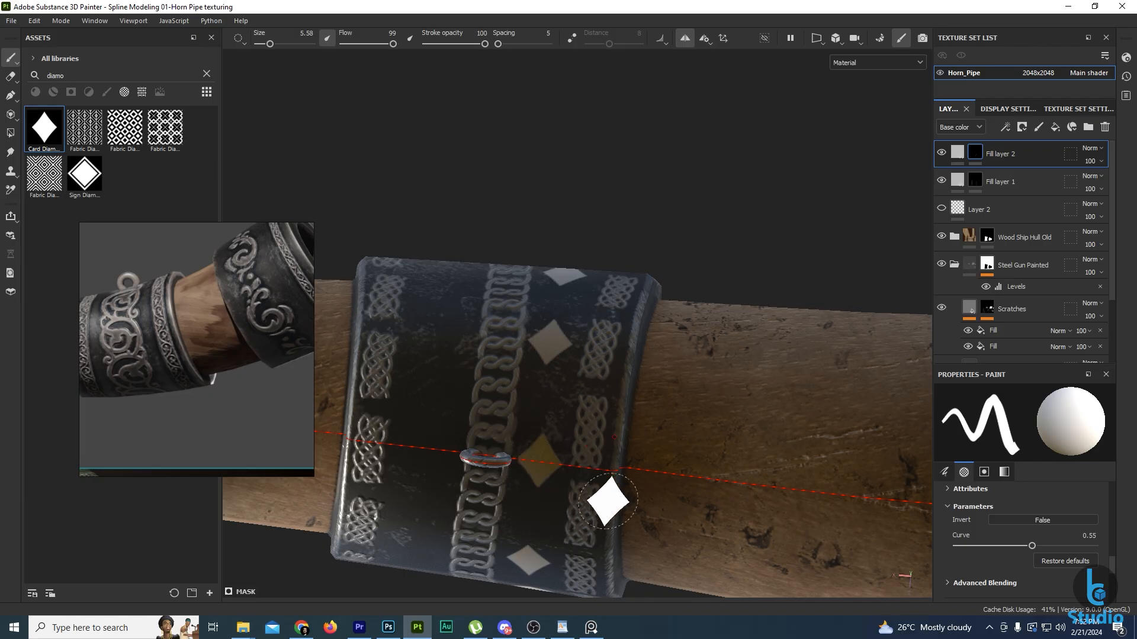
Stamp a matching row of diamonds on the braid's other side, turning symmetry off for the one beside the ring.
mouse_move(608, 436)
alt+mouse_down()
mouse_move(589, 386)
mouse_move(586, 437)
mouse_move(532, 437)
mouse_move(474, 274)
mouse_move(468, 214)
alt+mouse_up()
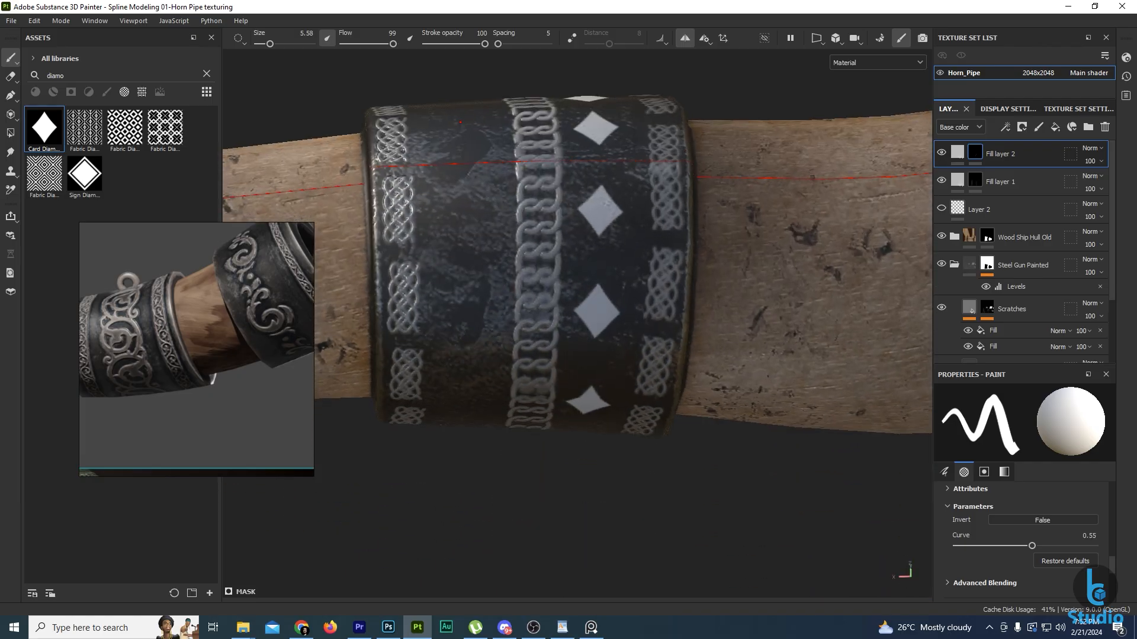
click(462, 207)
alt+drag(469, 367, 457, 352)
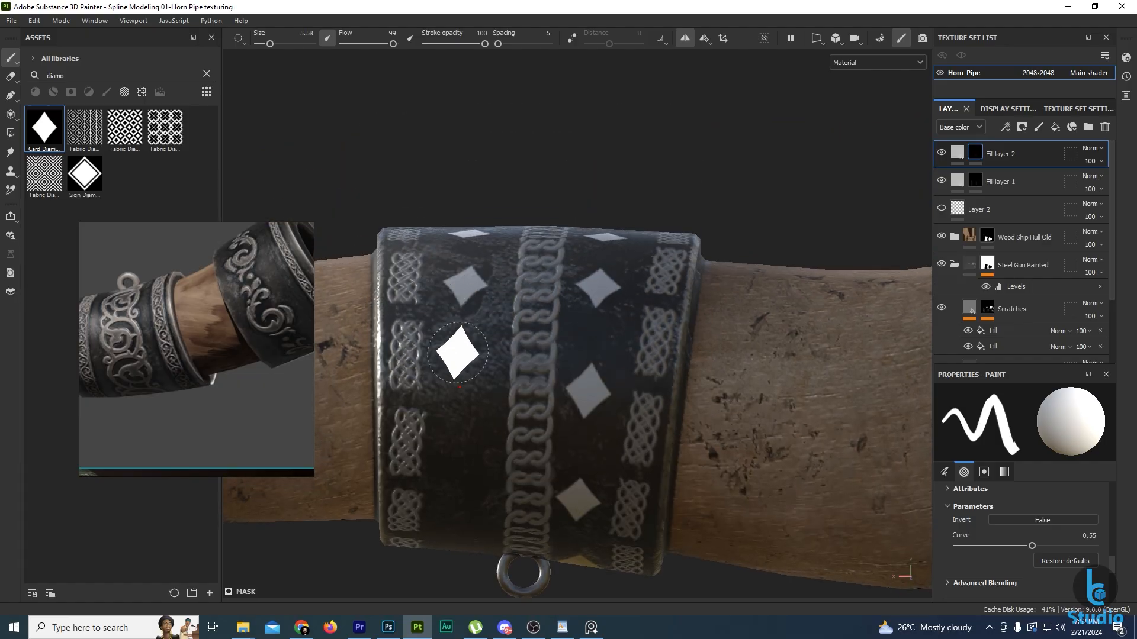
click(464, 380)
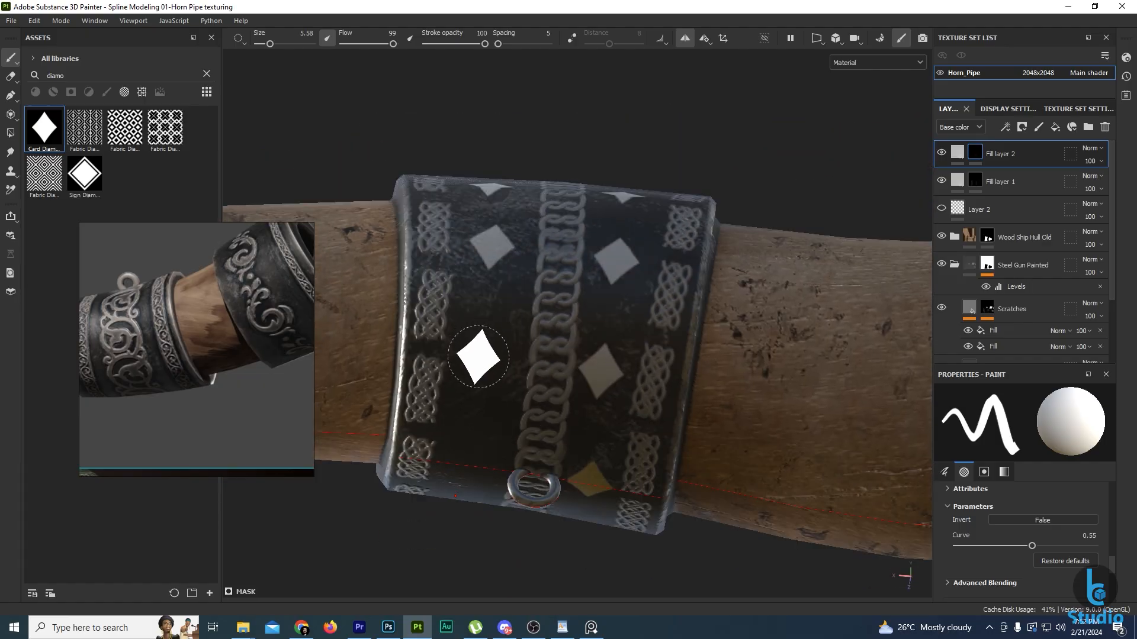
alt+drag(480, 420, 492, 354)
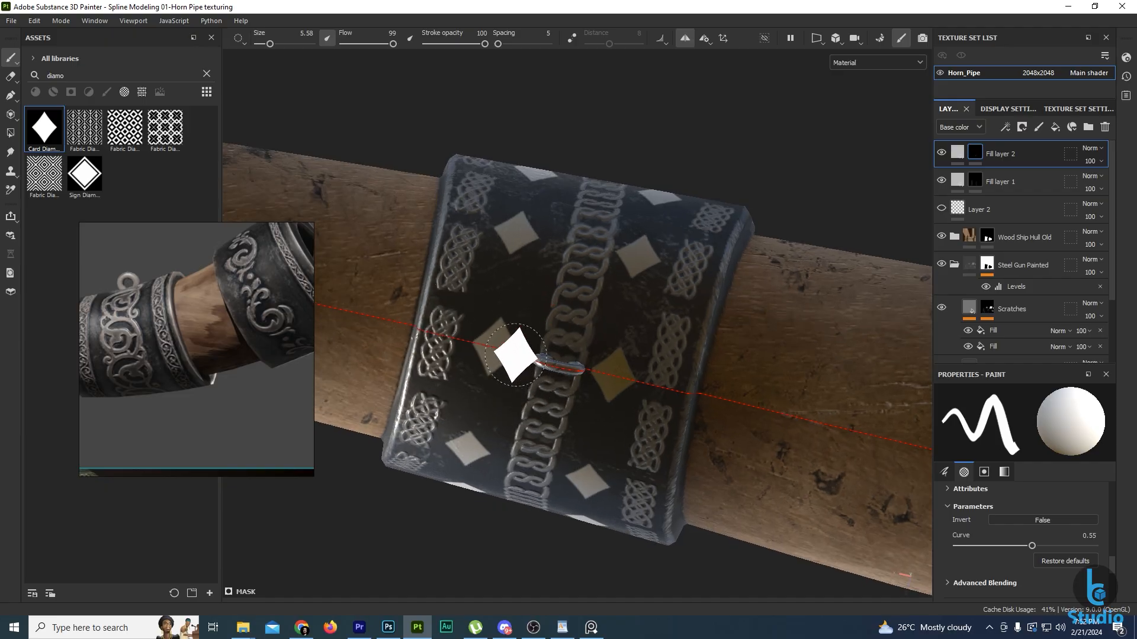
click(684, 39)
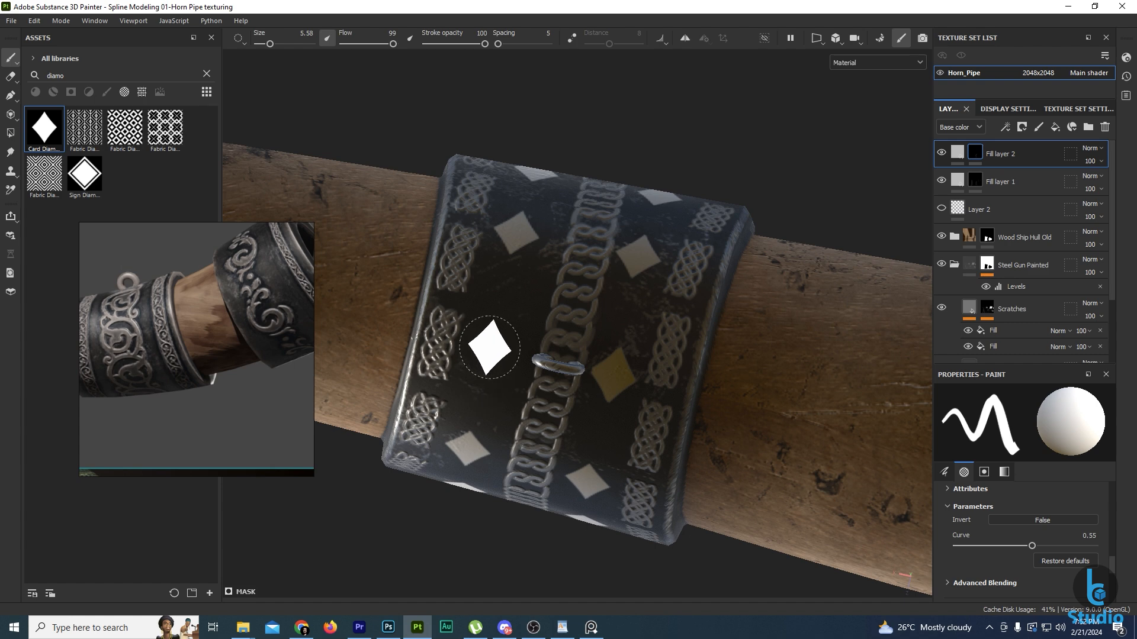
scroll(502, 353, down, 6)
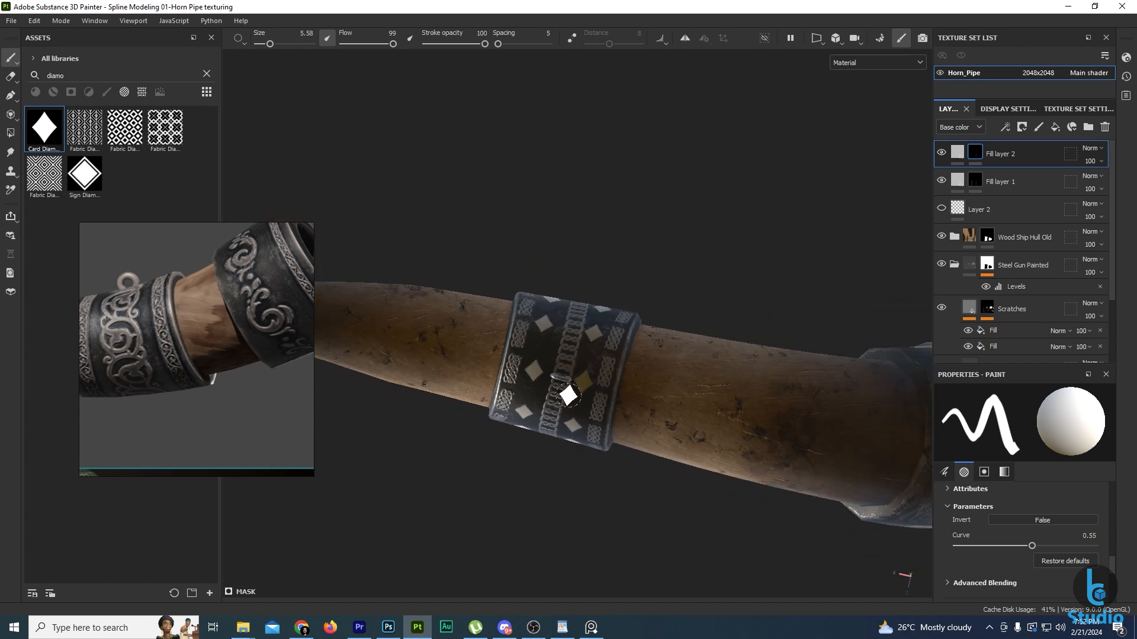
Raise Fill layer 2's height to 0.0877 so the diamonds stand out in relief.
alt+drag(566, 396, 632, 477)
scroll(632, 477, down, 3)
alt+drag(527, 409, 680, 358)
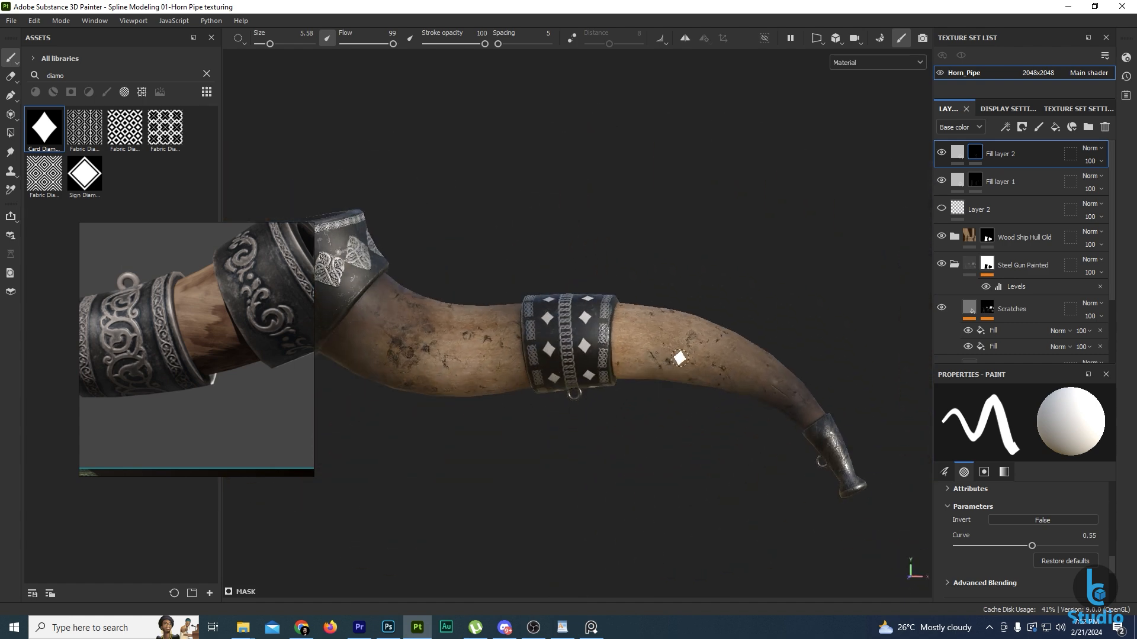
scroll(681, 357, up, 2)
click(961, 183)
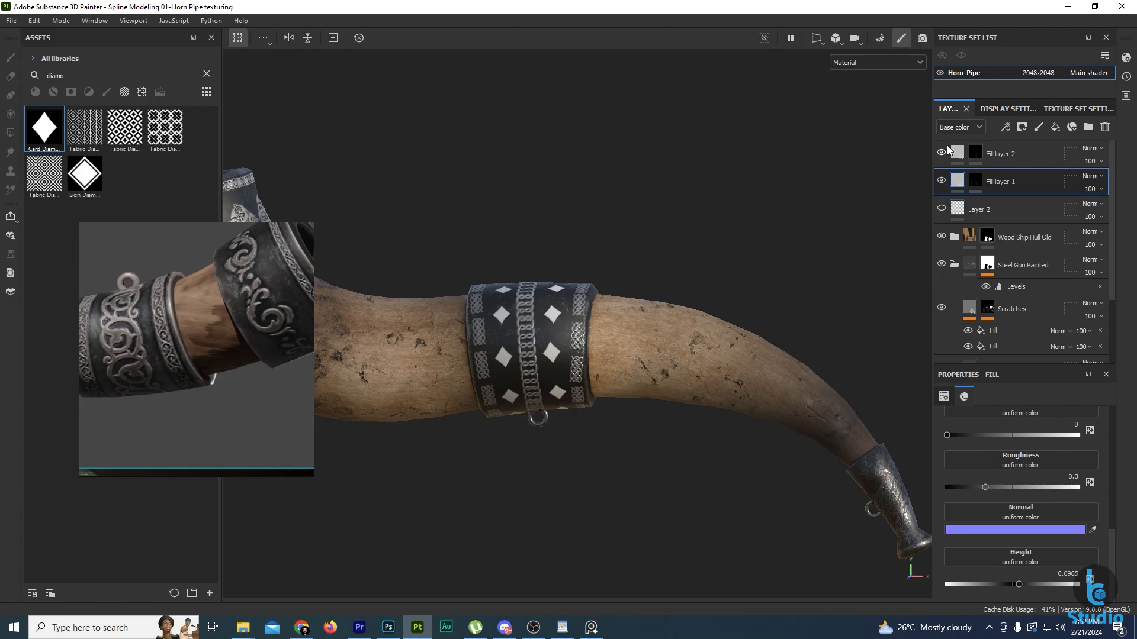
click(1007, 155)
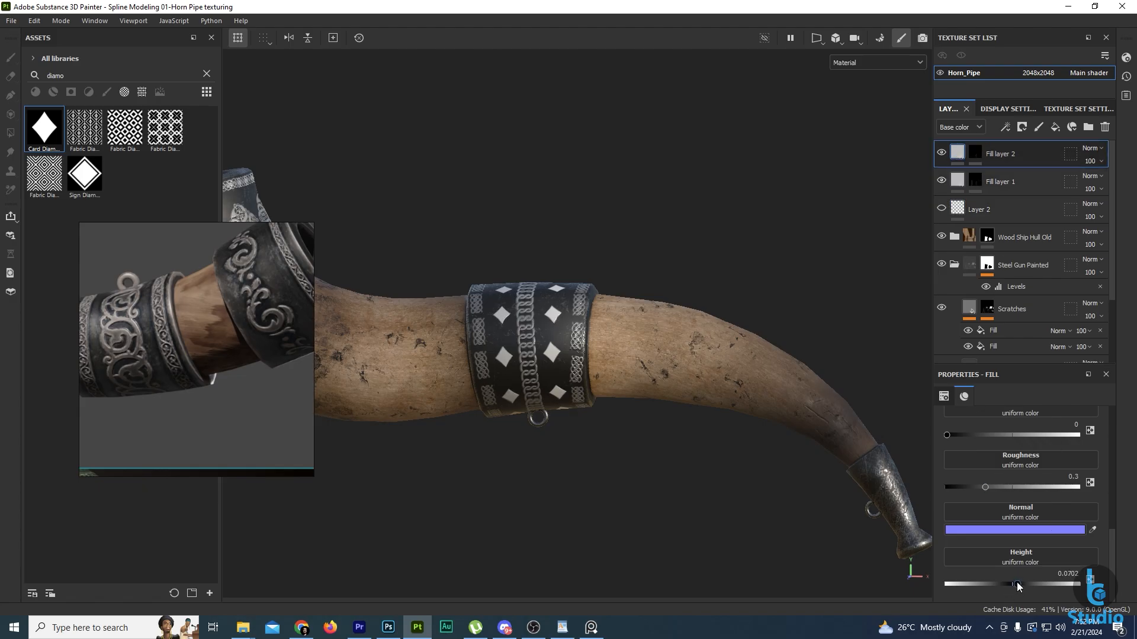
scroll(613, 385, up, 2)
alt+middle_drag(574, 360, 645, 351)
scroll(644, 350, down, 7)
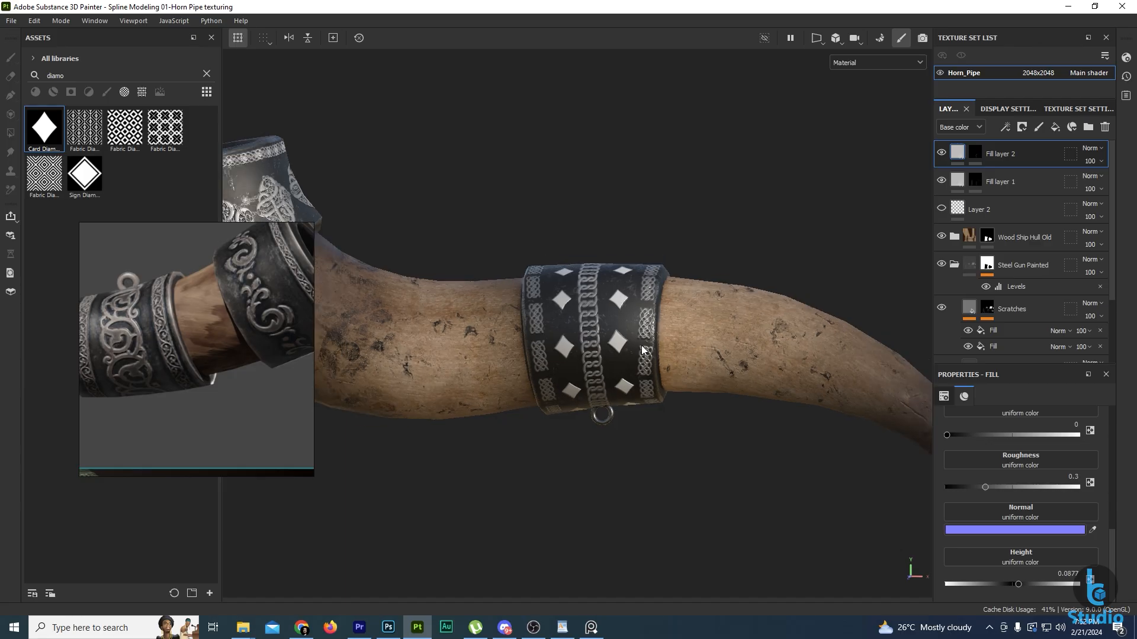
Check Fill layer 1's base colour and sample it with the eyedropper as Fill layer 2's base colour.
alt+drag(716, 377, 753, 375)
alt+middle_drag(753, 375, 622, 361)
scroll(741, 355, up, 6)
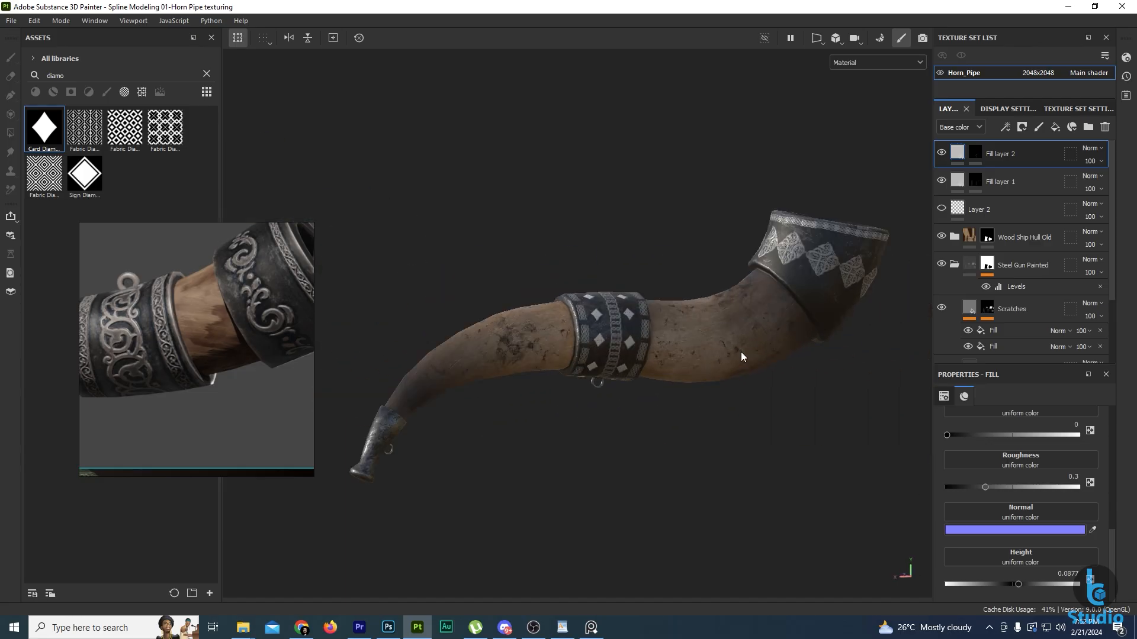
alt+middle_drag(741, 355, 679, 370)
alt+middle_drag(888, 268, 776, 297)
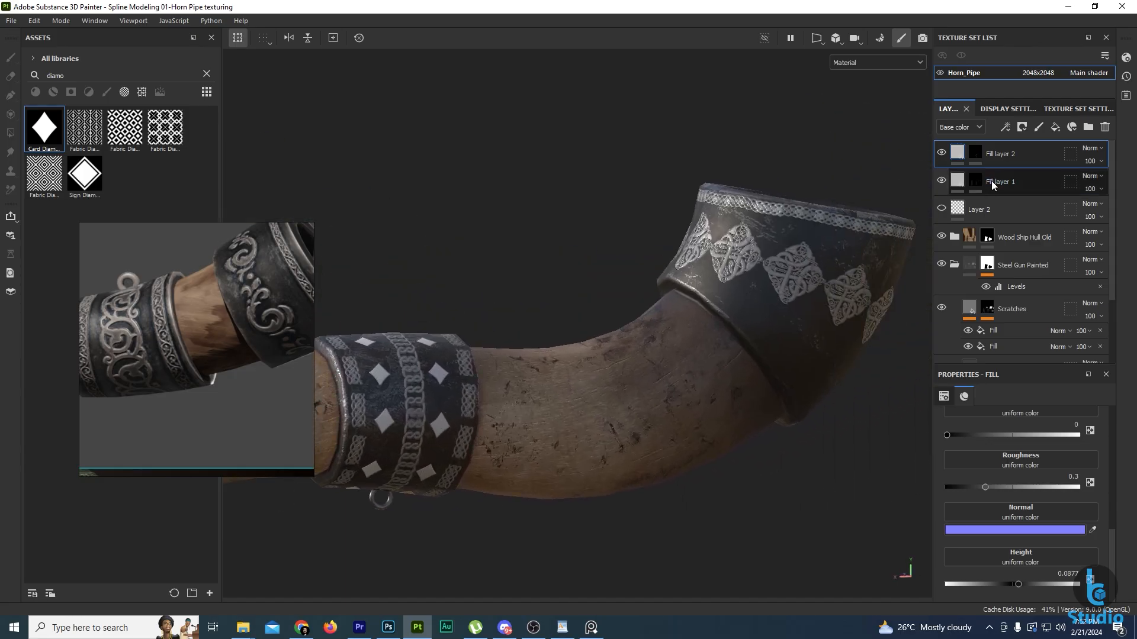
click(957, 181)
scroll(1020, 466, up, 3)
click(1046, 523)
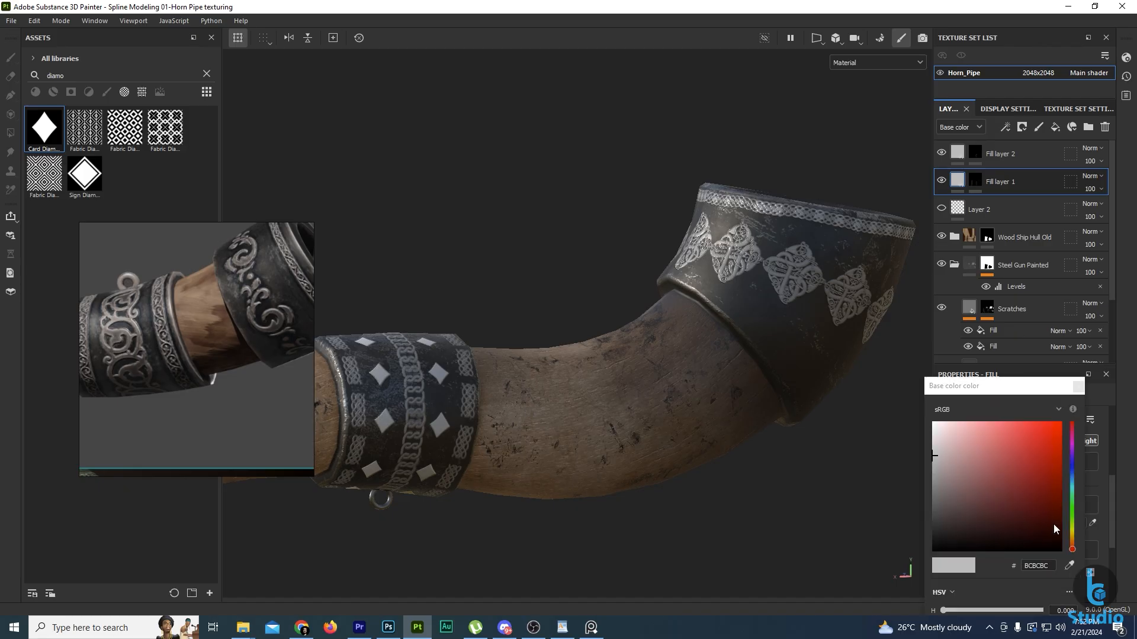
click(1078, 386)
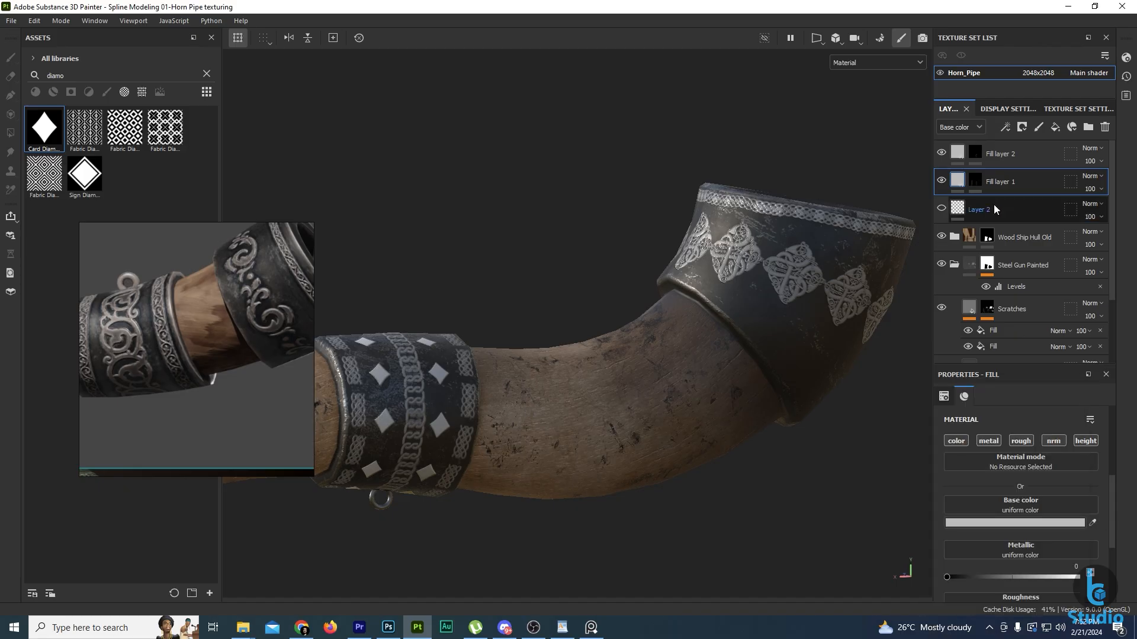
click(959, 160)
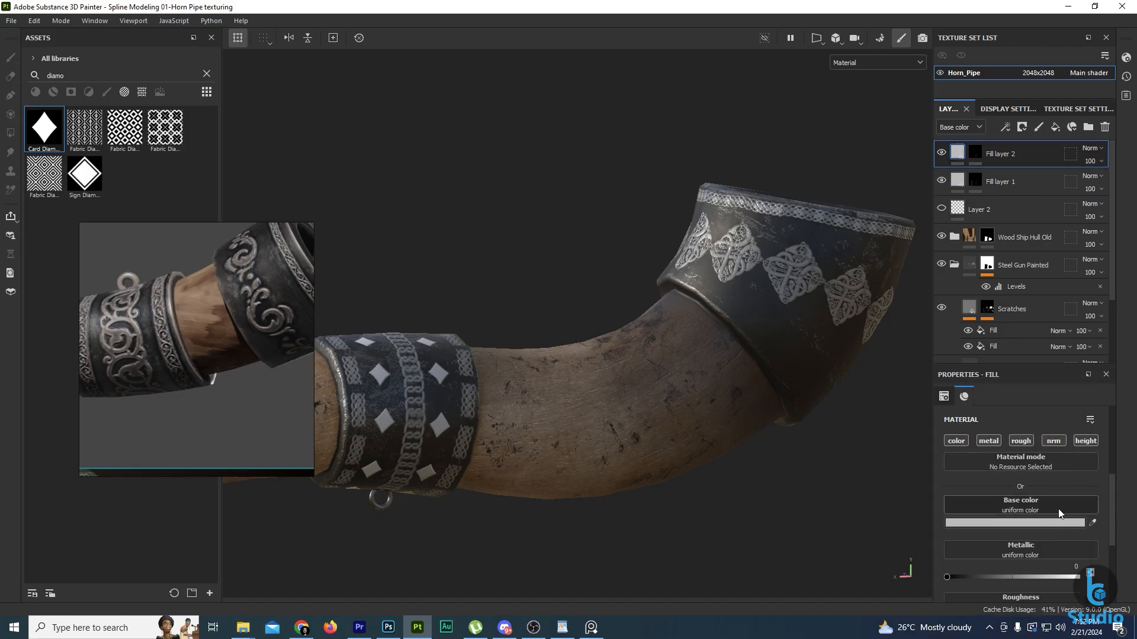
click(1093, 524)
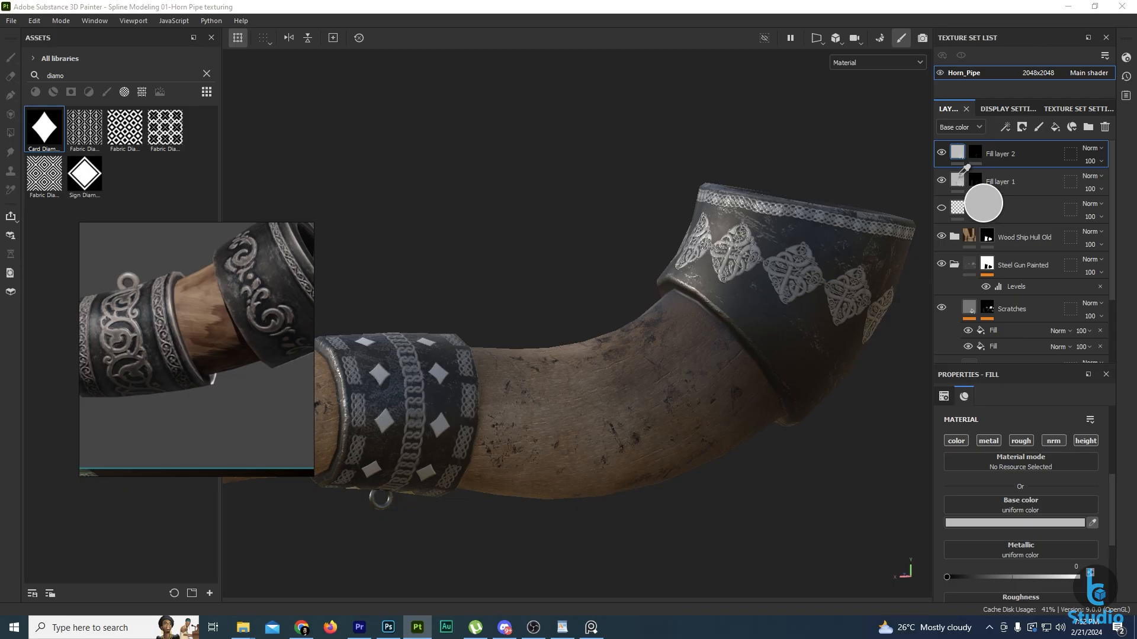
click(958, 179)
Darken Fill layer 2's base colour to the neutral grey 848484.
scroll(515, 354, up, 3)
alt+middle_drag(515, 354, 622, 290)
alt+drag(621, 290, 520, 337)
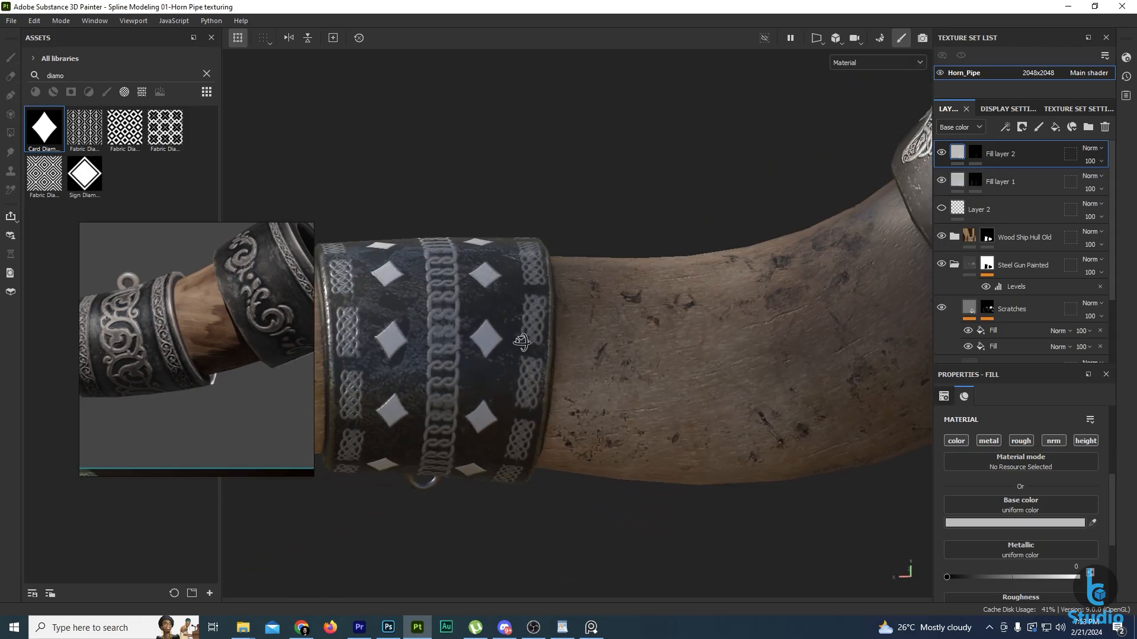
click(1032, 524)
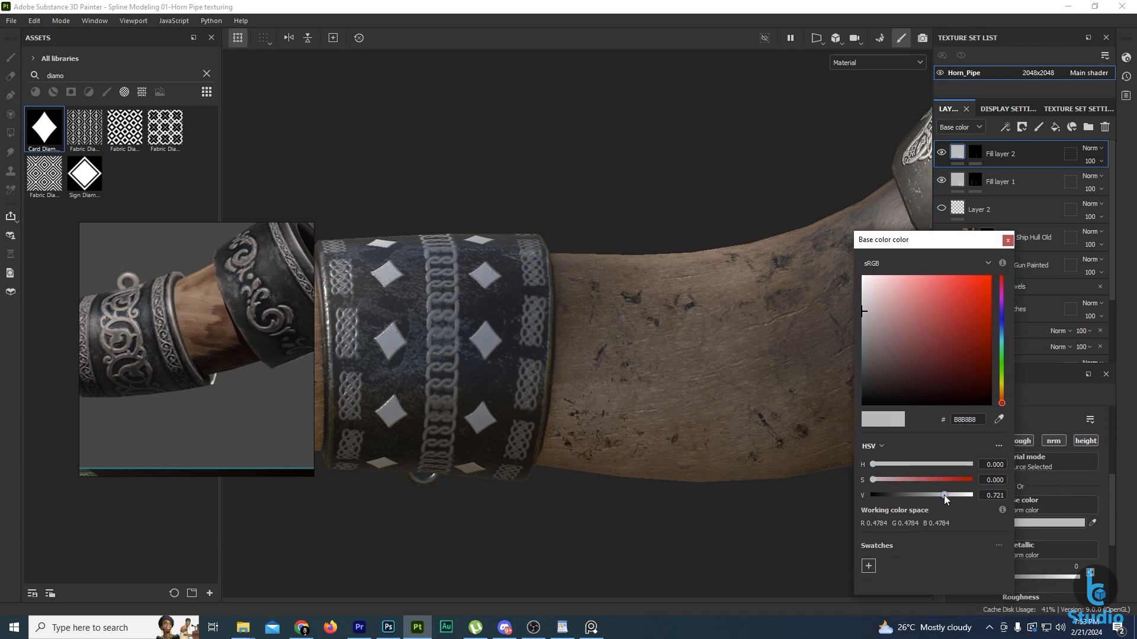
drag(944, 495, 924, 492)
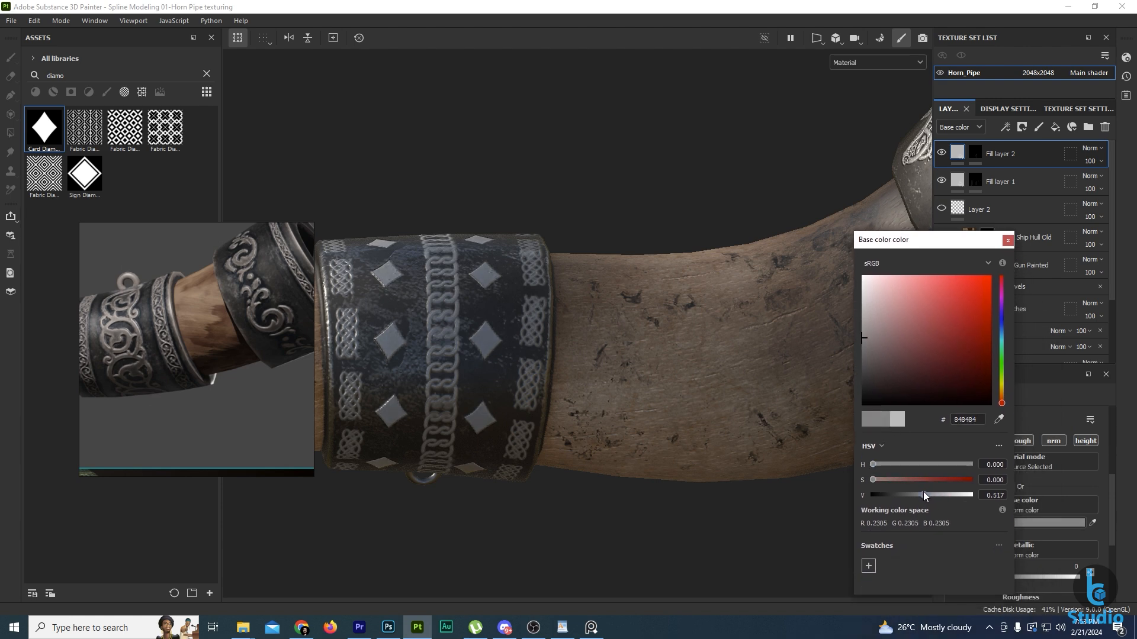
click(1007, 239)
Examine the ornamented bands and the metal mouthpiece from several angles, comparing them with the reference image.
alt+drag(799, 264, 582, 336)
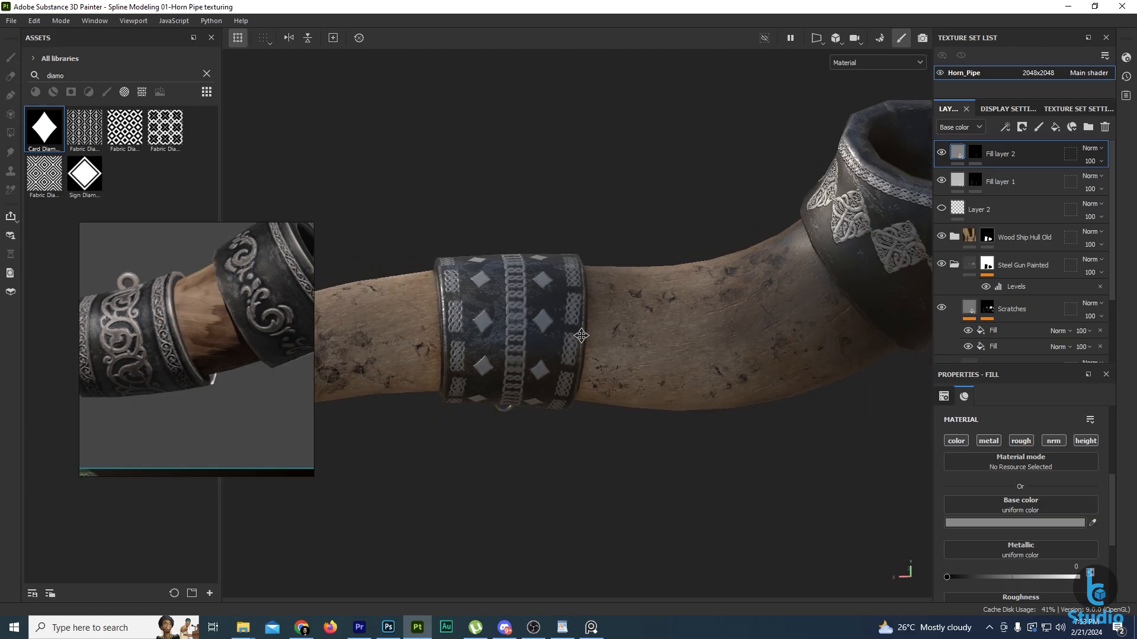
alt+middle_drag(581, 336, 605, 350)
alt+drag(622, 467, 637, 281)
scroll(663, 296, down, 3)
alt+drag(696, 314, 628, 346)
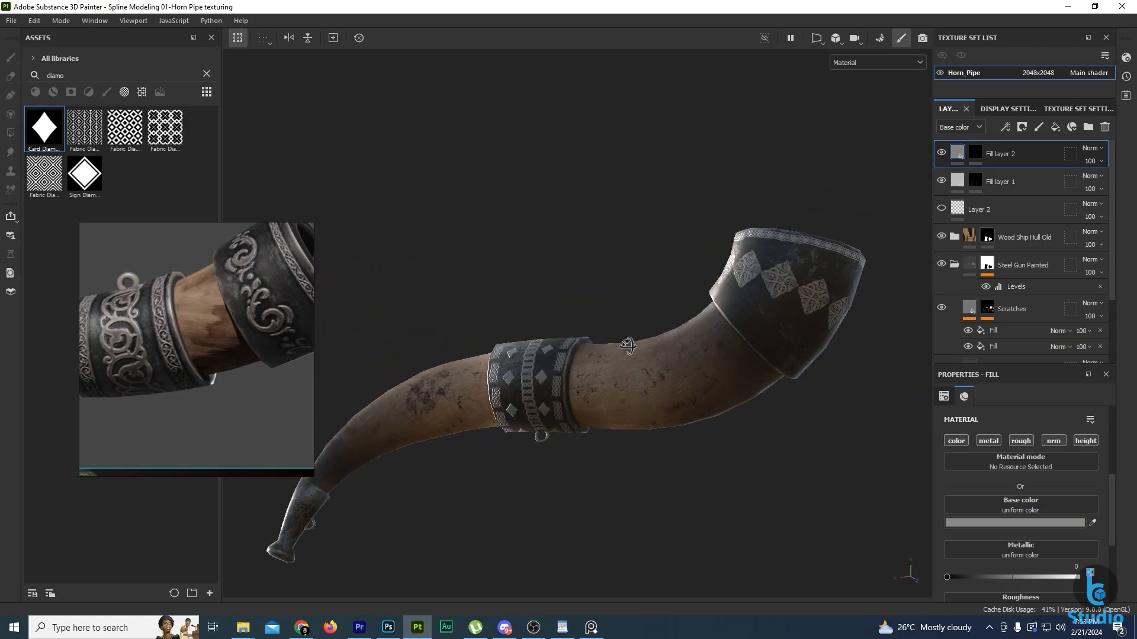
scroll(761, 353, up, 3)
scroll(294, 357, down, 3)
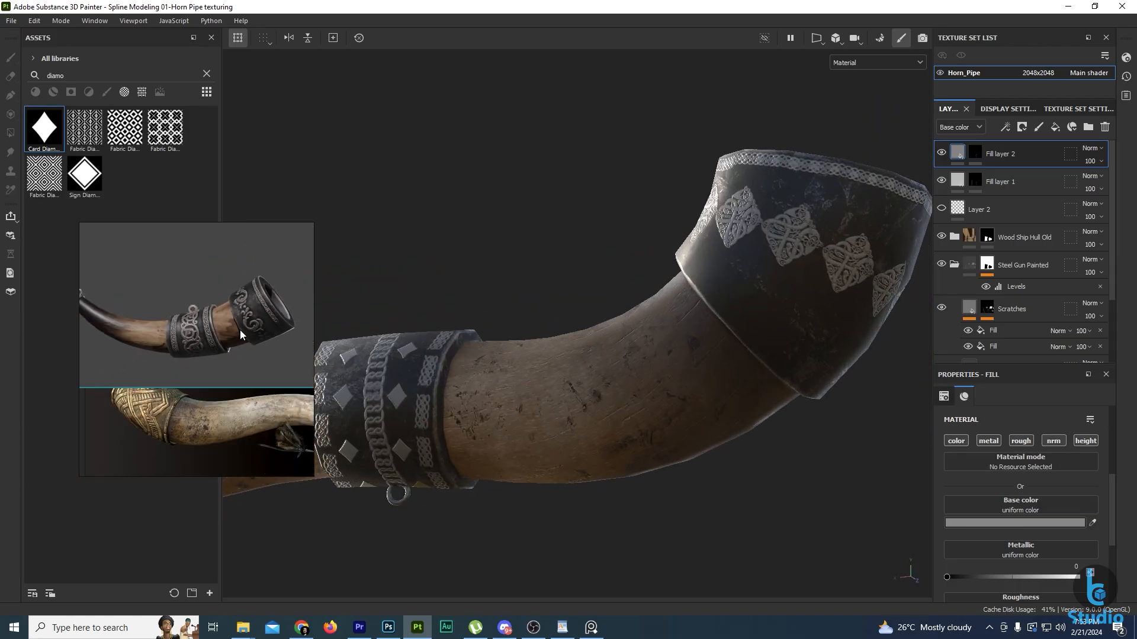
alt+middle_drag(510, 361, 617, 342)
alt+drag(617, 343, 561, 477)
alt+middle_drag(508, 374, 620, 364)
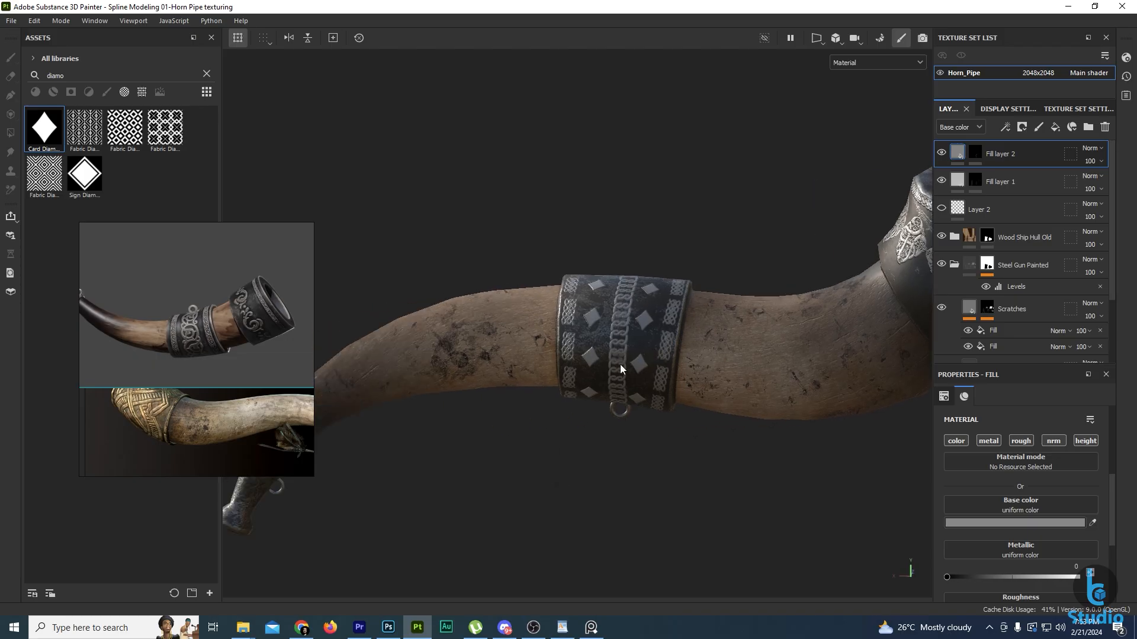
scroll(182, 324, down, 3)
middle_drag(134, 319, 169, 330)
click(408, 354)
scroll(530, 334, down, 1)
alt+middle_drag(491, 355, 657, 303)
scroll(498, 401, up, 6)
mouse_move(500, 402)
alt+mouse_down()
mouse_move(541, 428)
mouse_move(597, 380)
mouse_move(569, 389)
mouse_move(503, 370)
alt+mouse_up()
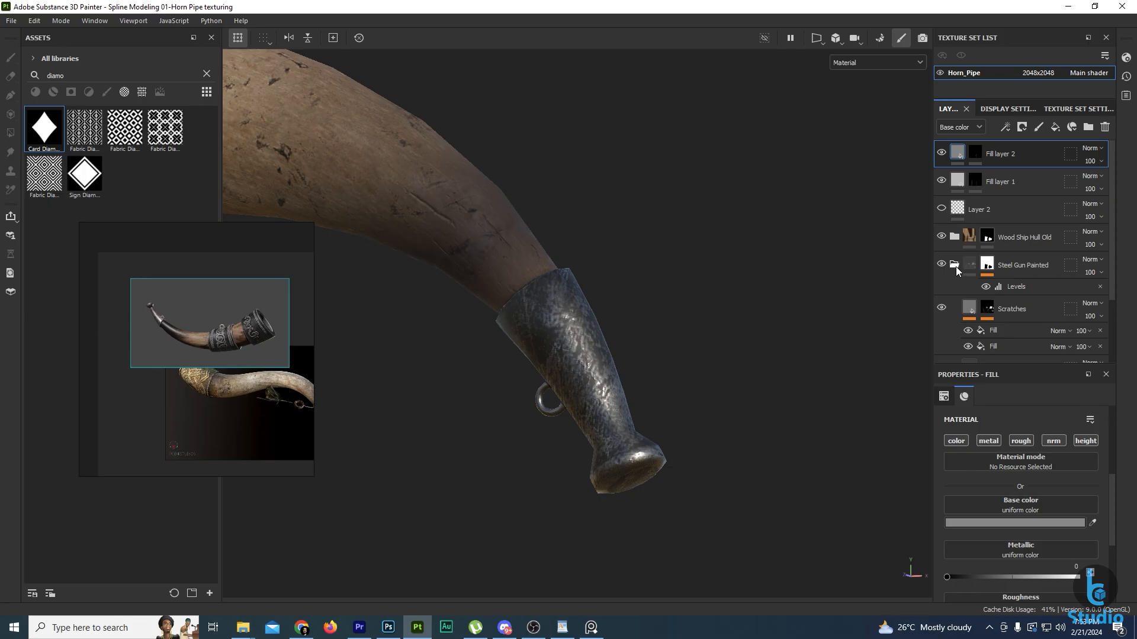
Hide and show the Steel Gun Painted folder and its Scratches layer to check what each contributes to the metal.
click(954, 264)
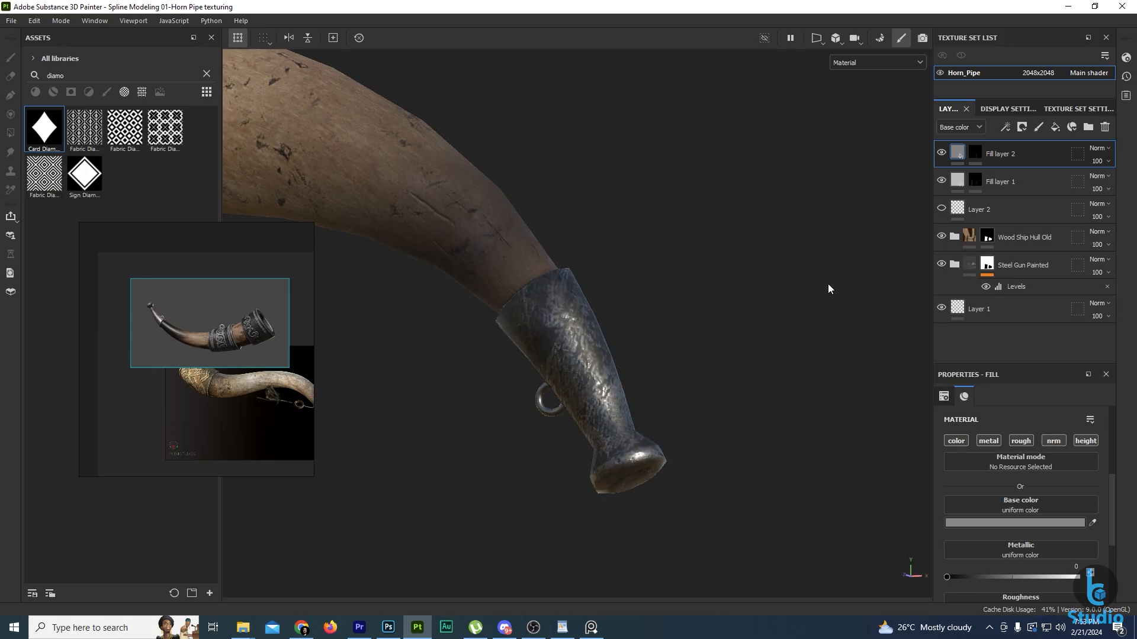
alt+right_drag(828, 284, 612, 286)
alt+middle_drag(612, 286, 846, 305)
click(942, 266)
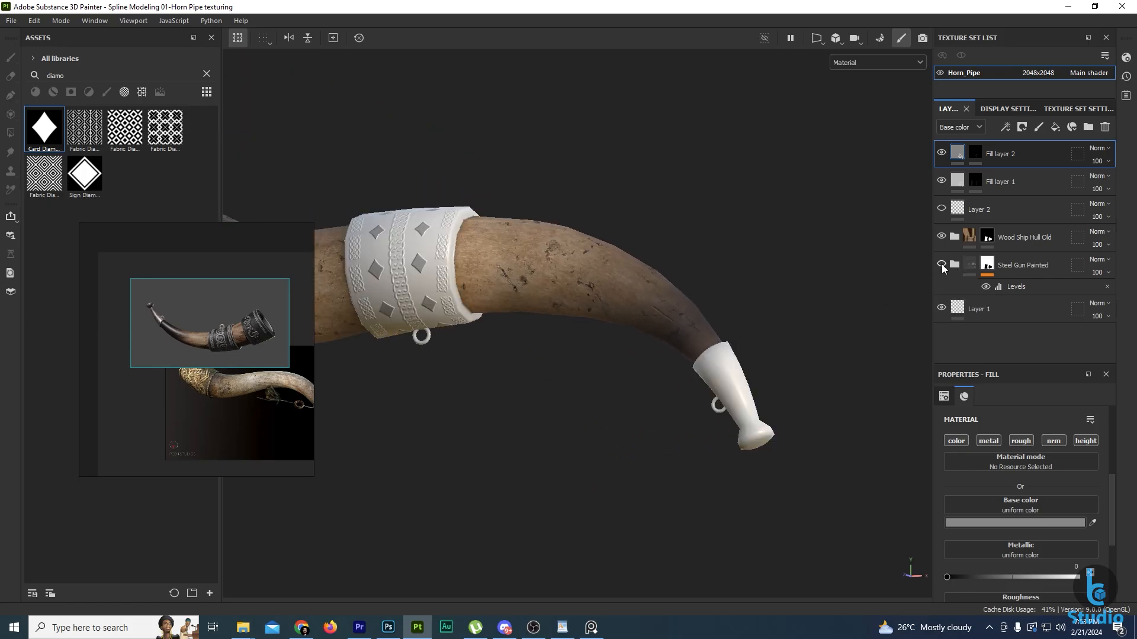
click(941, 266)
click(955, 264)
scroll(990, 291, down, 1)
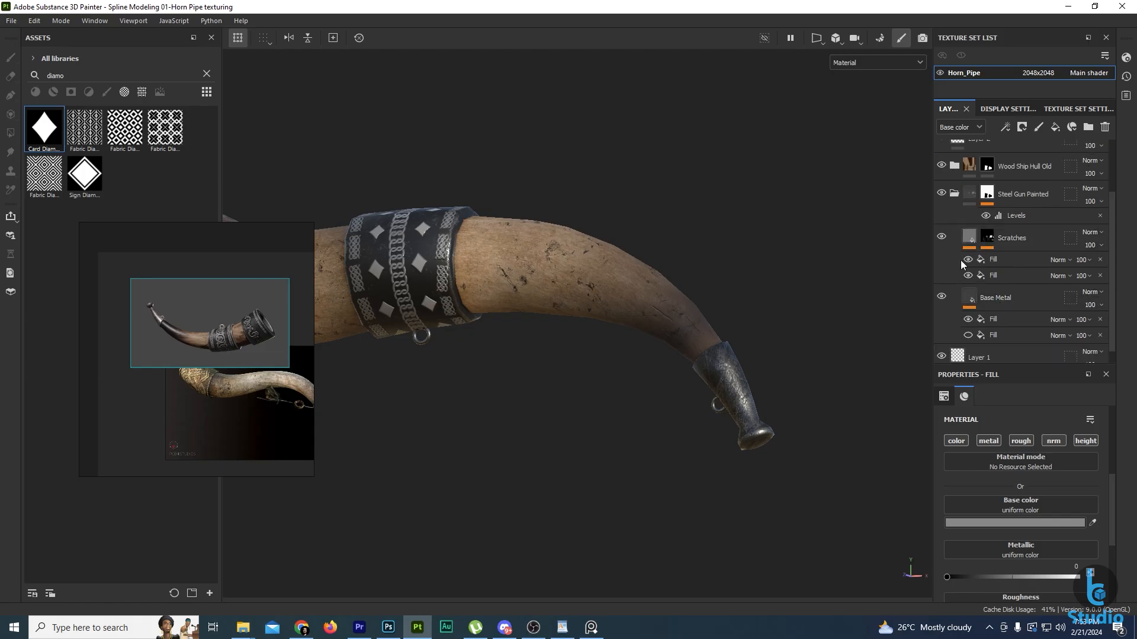
click(946, 240)
click(941, 236)
click(942, 236)
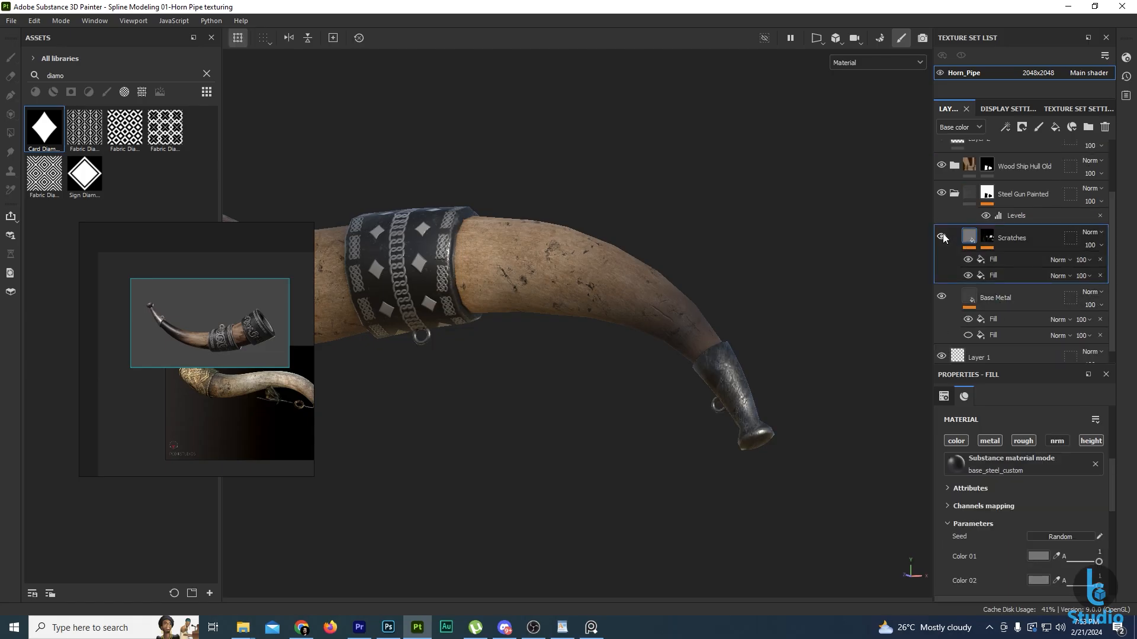
Create a new folder inside Steel Gun Painted and move the Scratches layer into it.
scroll(911, 291, up, 3)
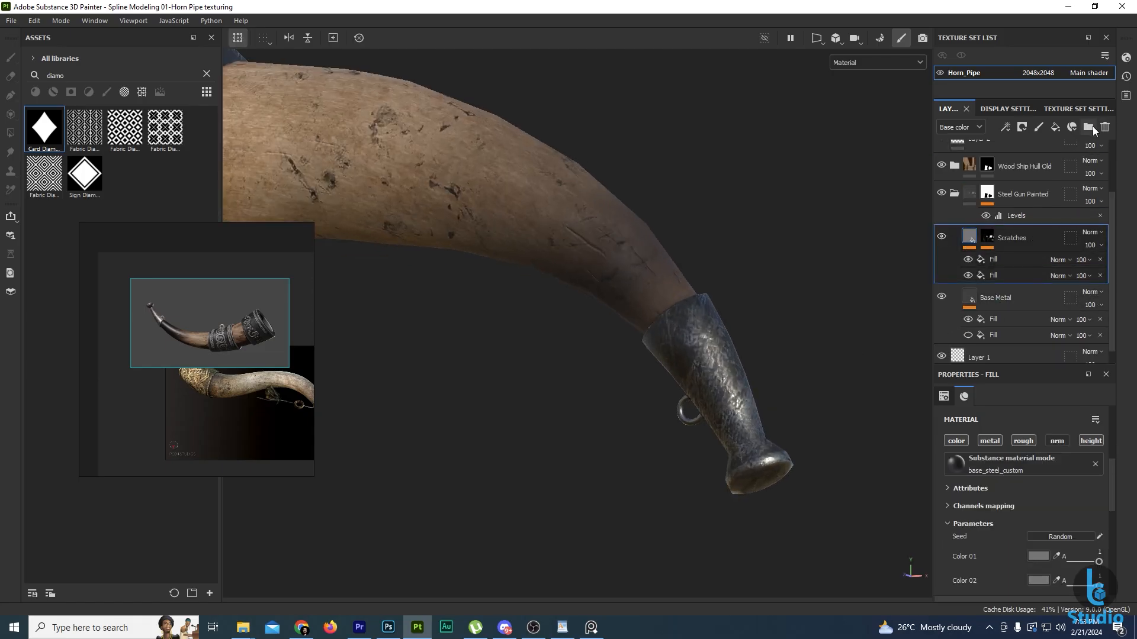
click(1088, 127)
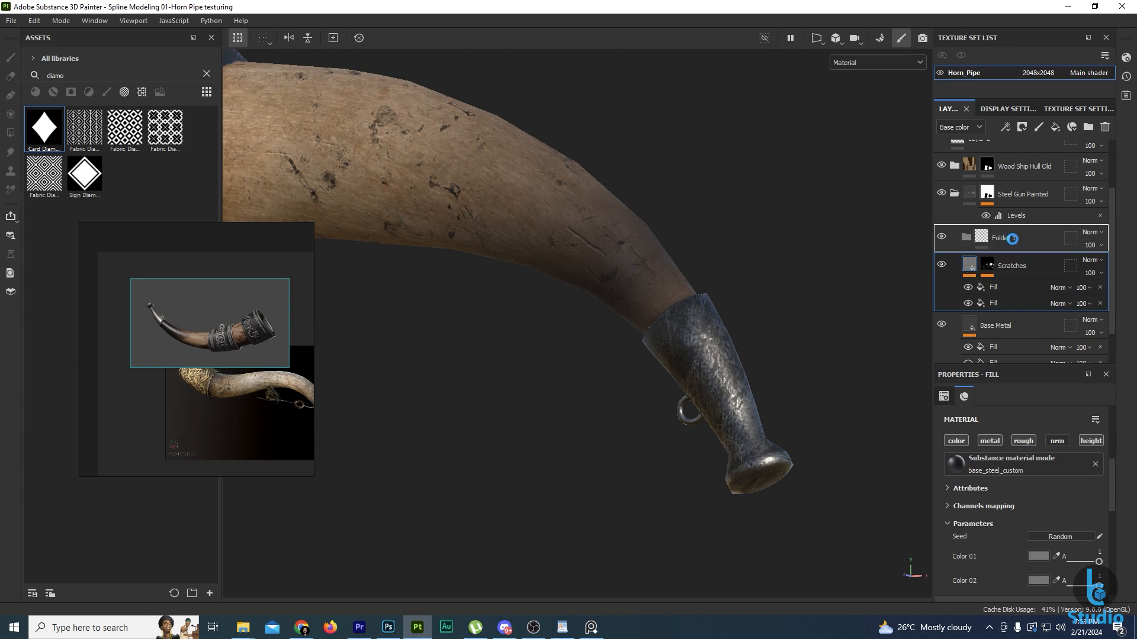
drag(1012, 239, 1014, 241)
scroll(596, 318, down, 3)
alt+middle_drag(597, 317, 659, 335)
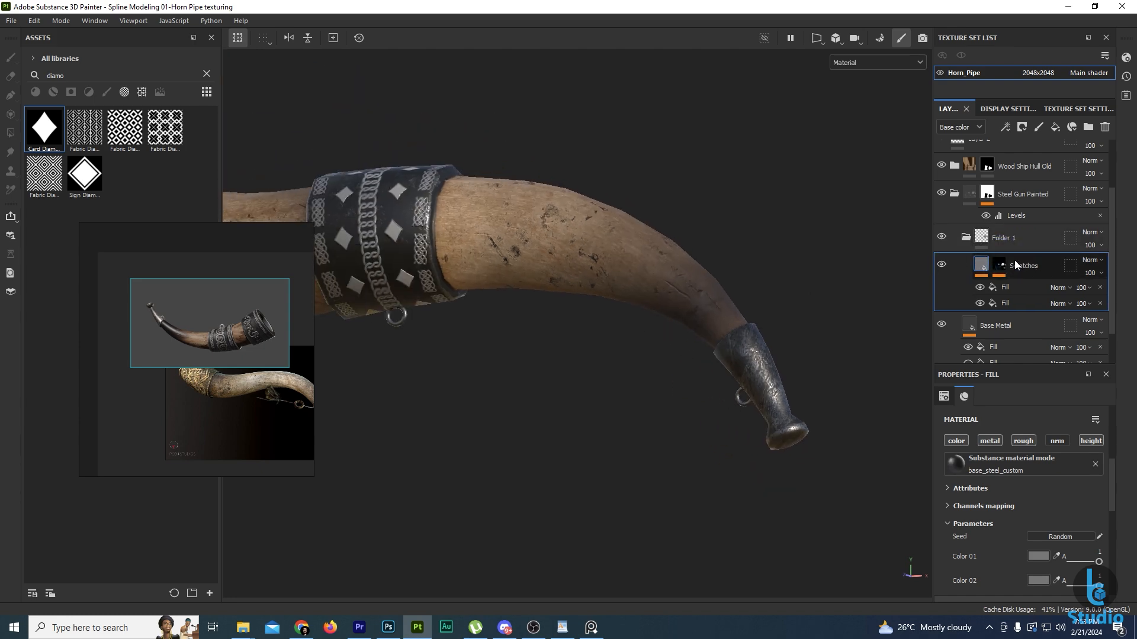
Add a white mask to the folder holding the Scratches layer.
click(1010, 241)
right_click(1009, 242)
click(977, 23)
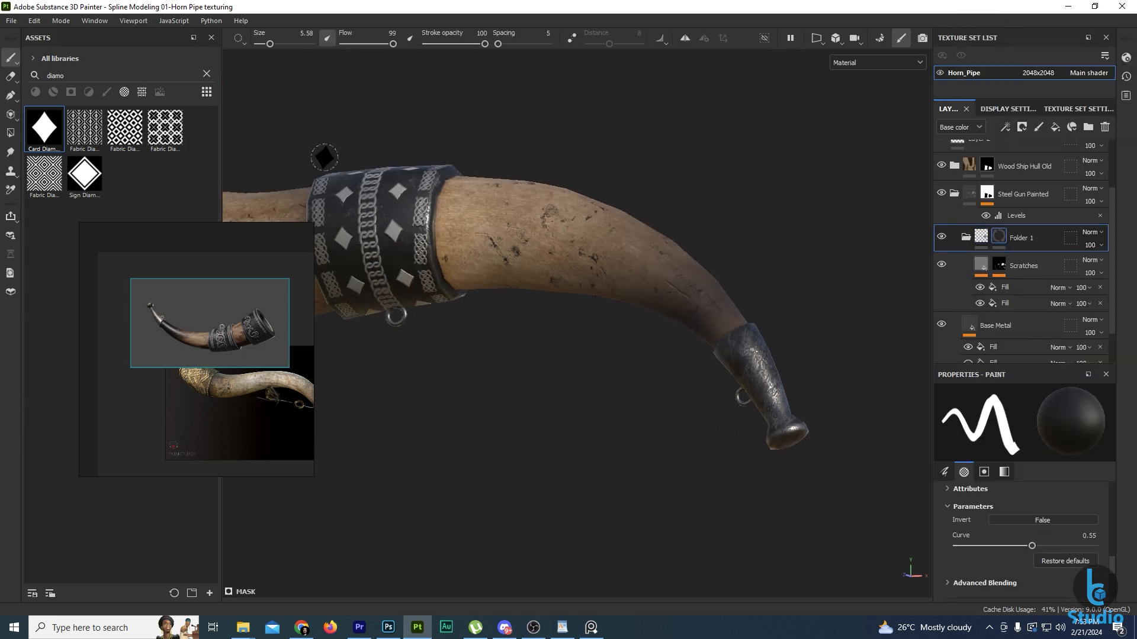
Fill the mouthpiece polygons with black in Folder 1's mask to remove the scratches there, and return to the Paint tool.
click(7, 134)
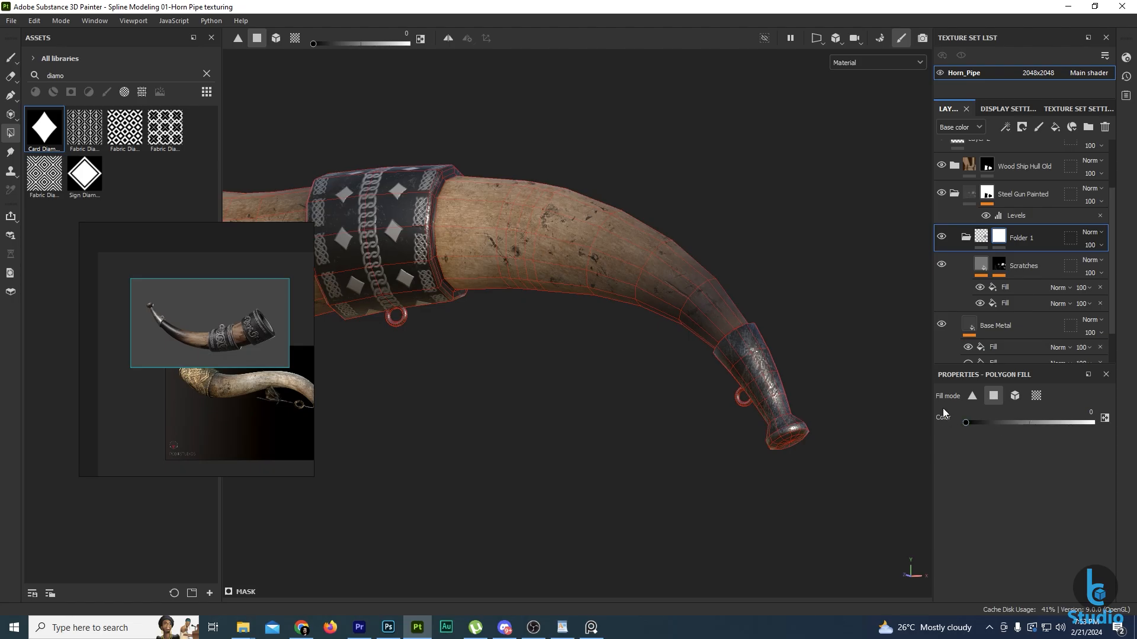
drag(850, 320, 626, 521)
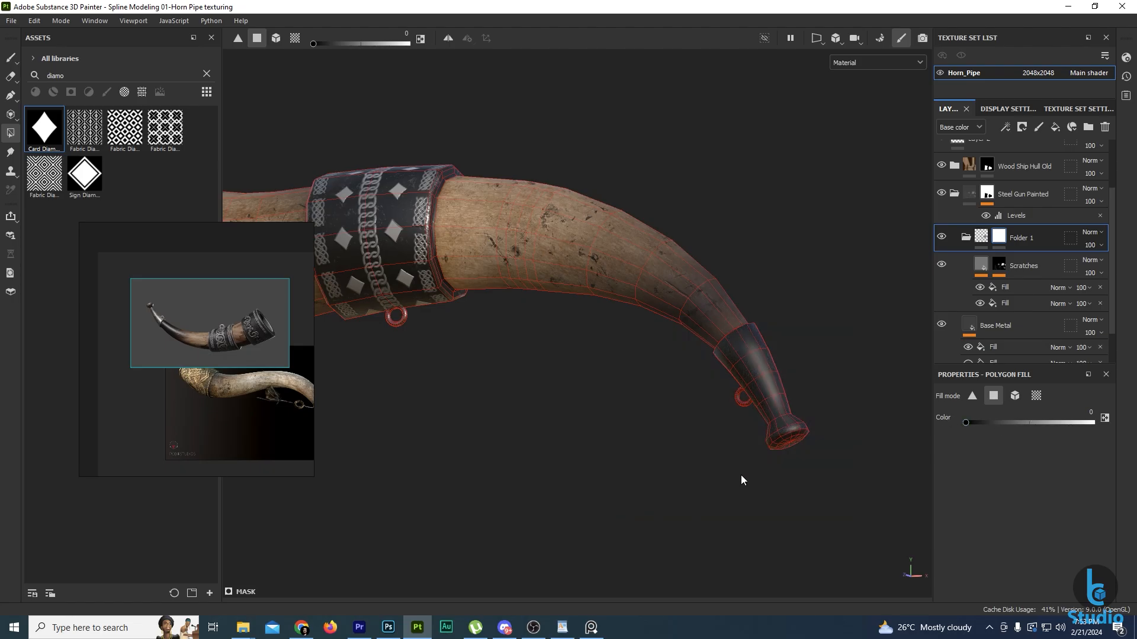
click(13, 59)
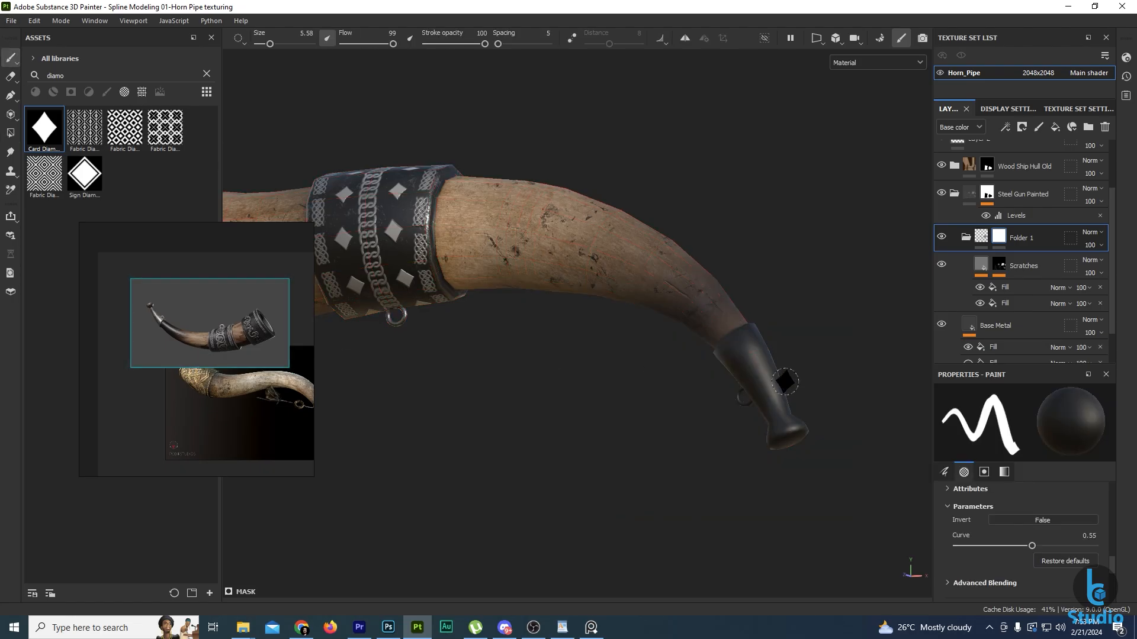
alt+drag(639, 387, 857, 425)
scroll(861, 405, up, 5)
alt+middle_drag(759, 339, 609, 312)
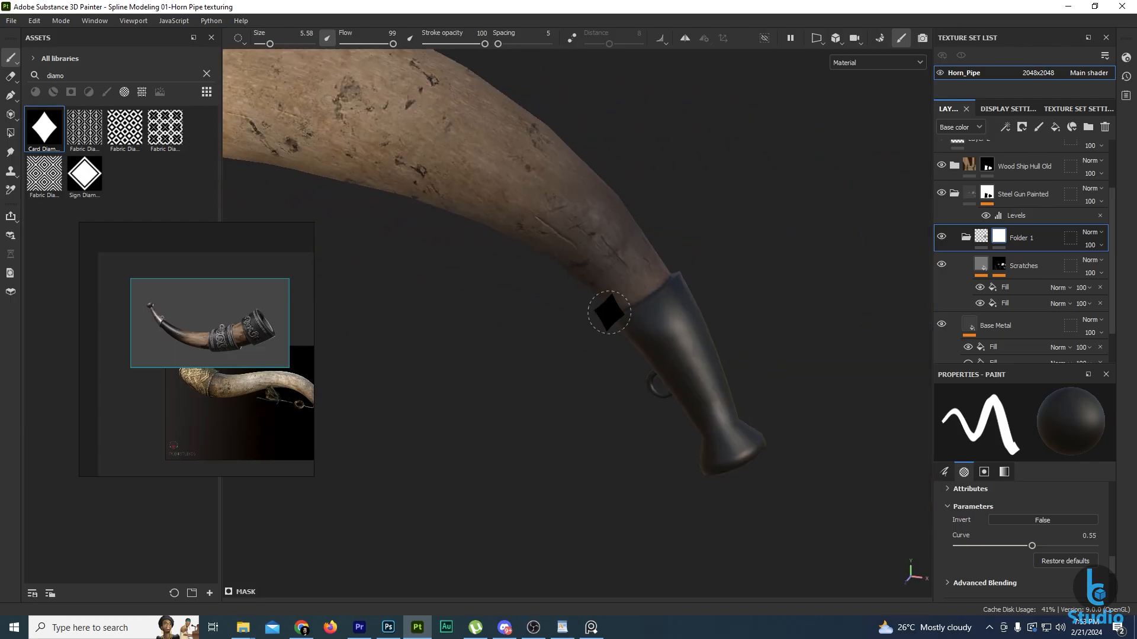
Select the Base Metal layer and examine the mouthpiece and the whole horn from several angles under rotated lighting.
click(964, 324)
scroll(660, 360, down, 2)
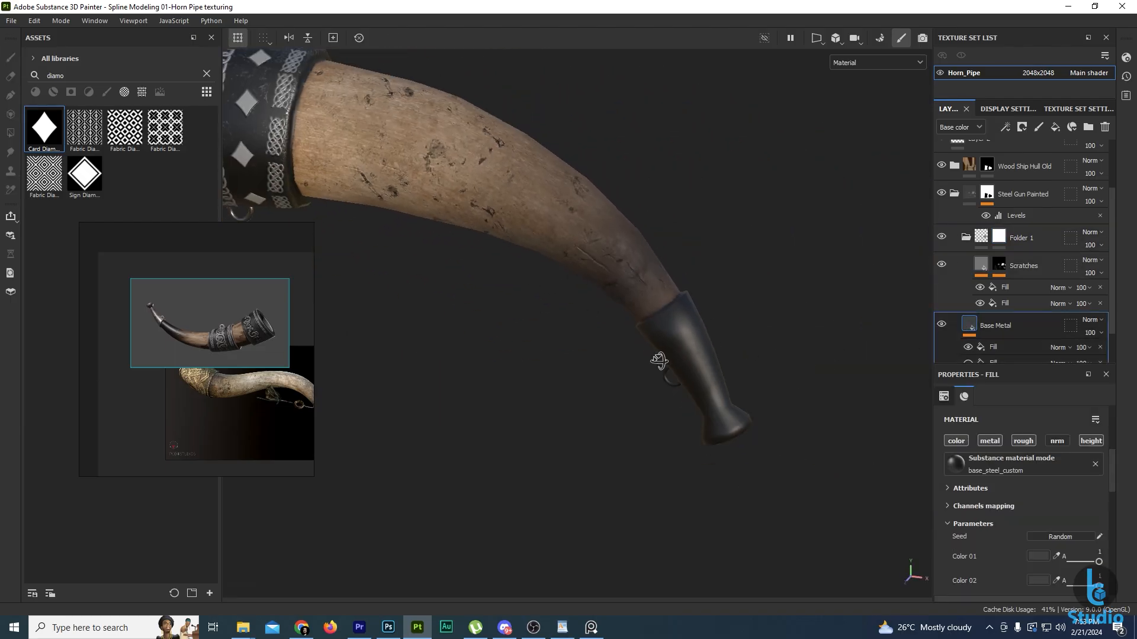
alt+drag(659, 361, 686, 368)
shift+right_drag(685, 368, 808, 382)
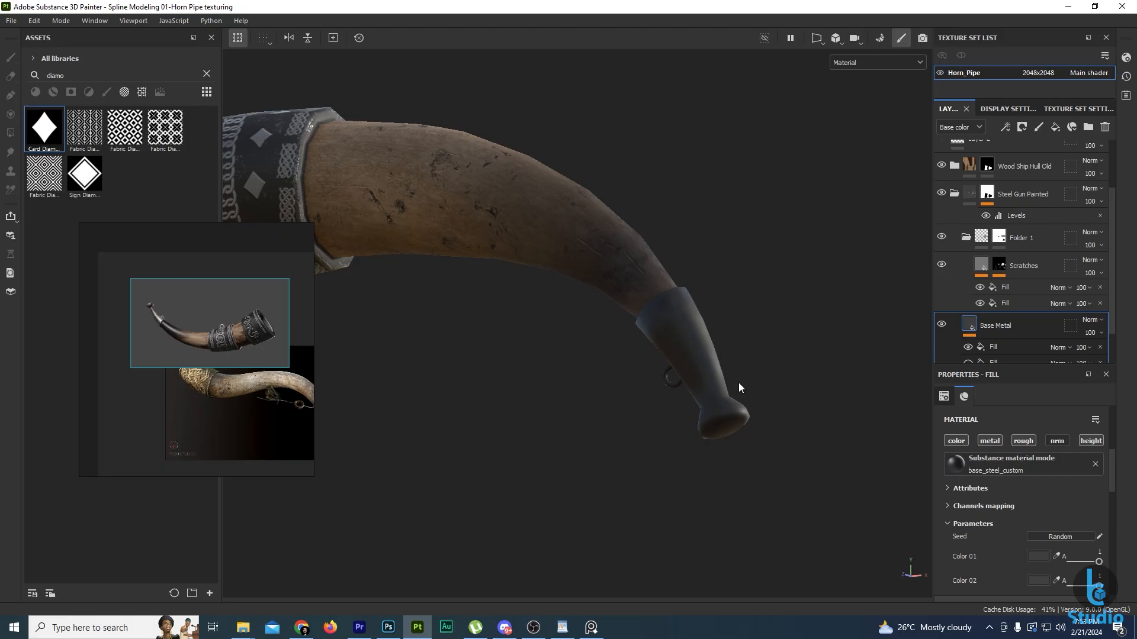
scroll(89, 379, up, 3)
alt+drag(646, 400, 690, 408)
scroll(690, 409, down, 3)
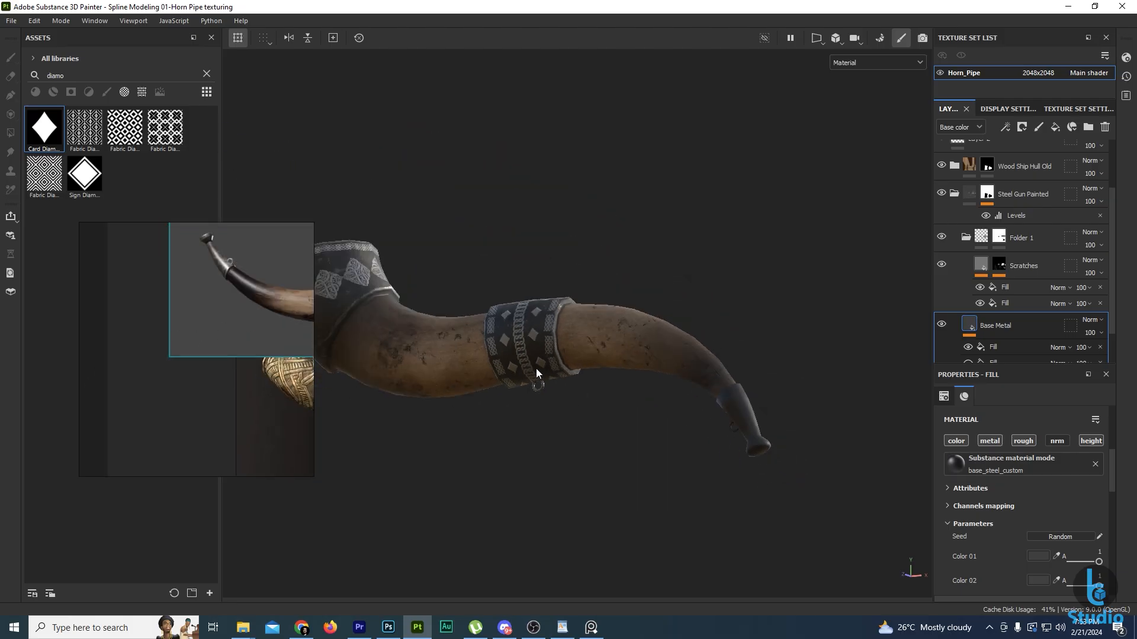
alt+middle_drag(535, 369, 629, 343)
alt+drag(628, 343, 612, 414)
shift+right_drag(611, 413, 622, 348)
alt+drag(622, 348, 322, 349)
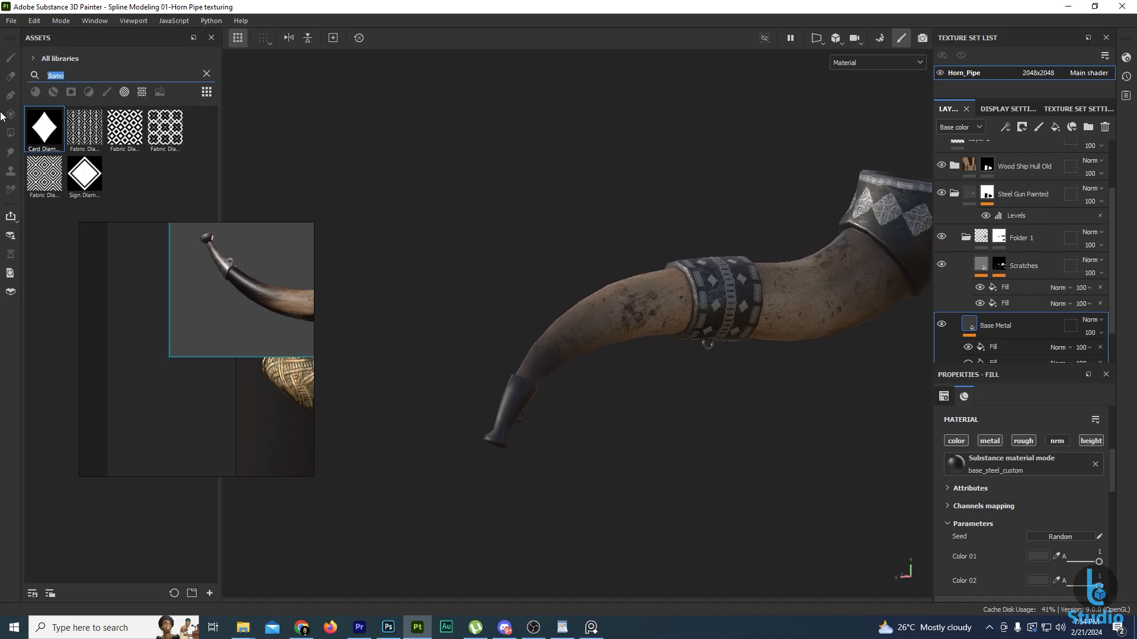
Show all smart materials without a search term and add Silver Armor to the layer stack above Steel Gun Painted.
click(53, 92)
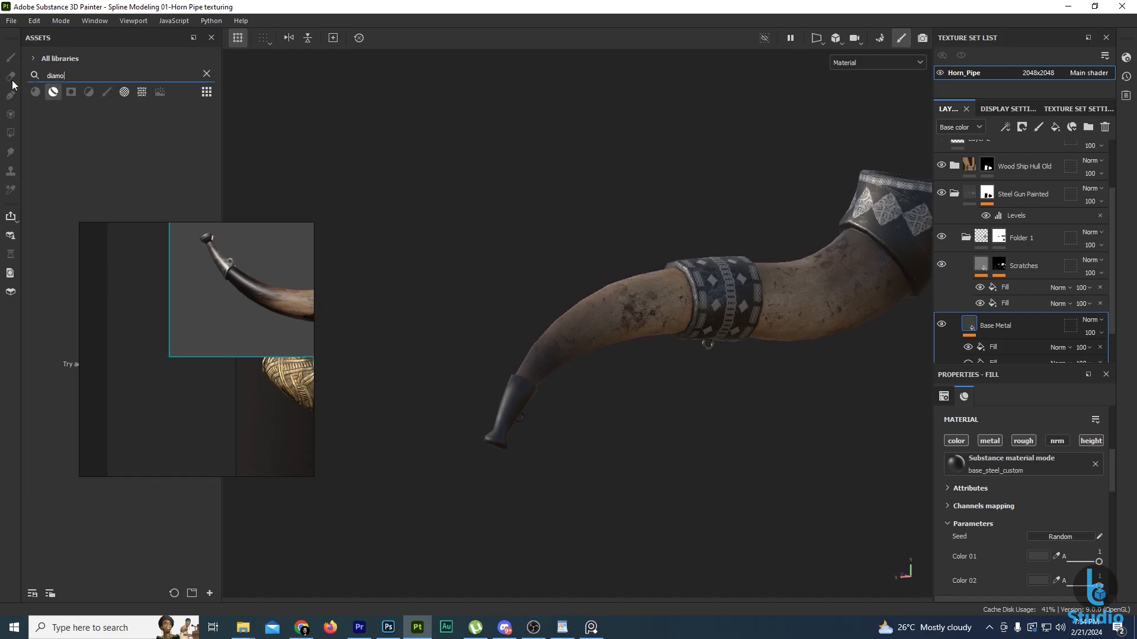
key(BackSpace)
key(BackSpace)
key(BackSpace)
key(BackSpace)
key(BackSpace)
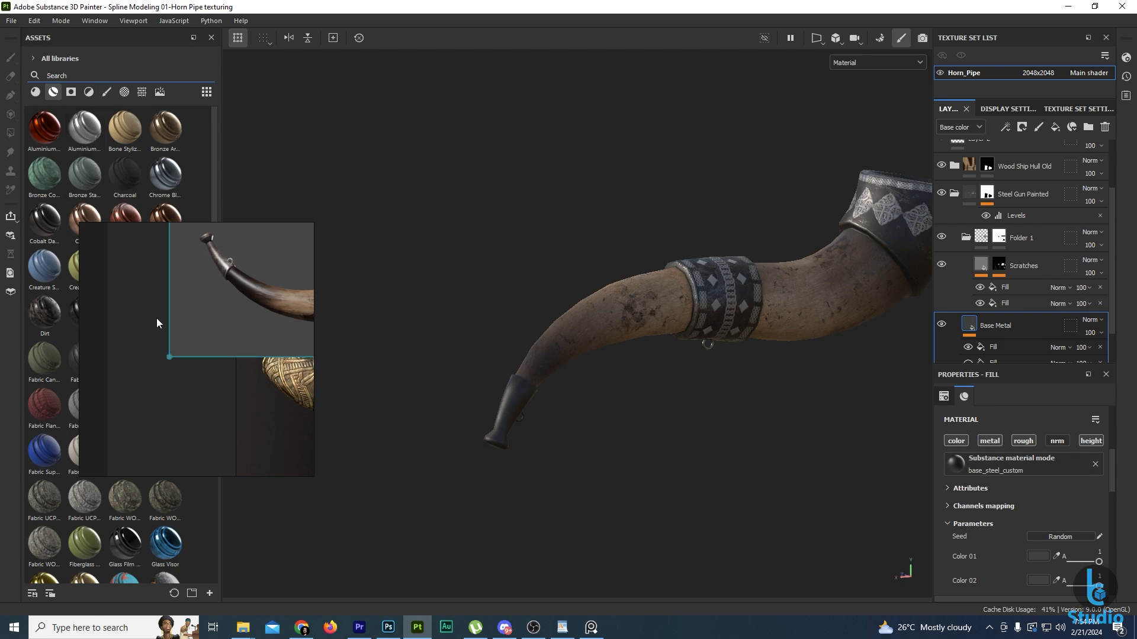
right_drag(101, 359, 255, 365)
scroll(100, 438, down, 10)
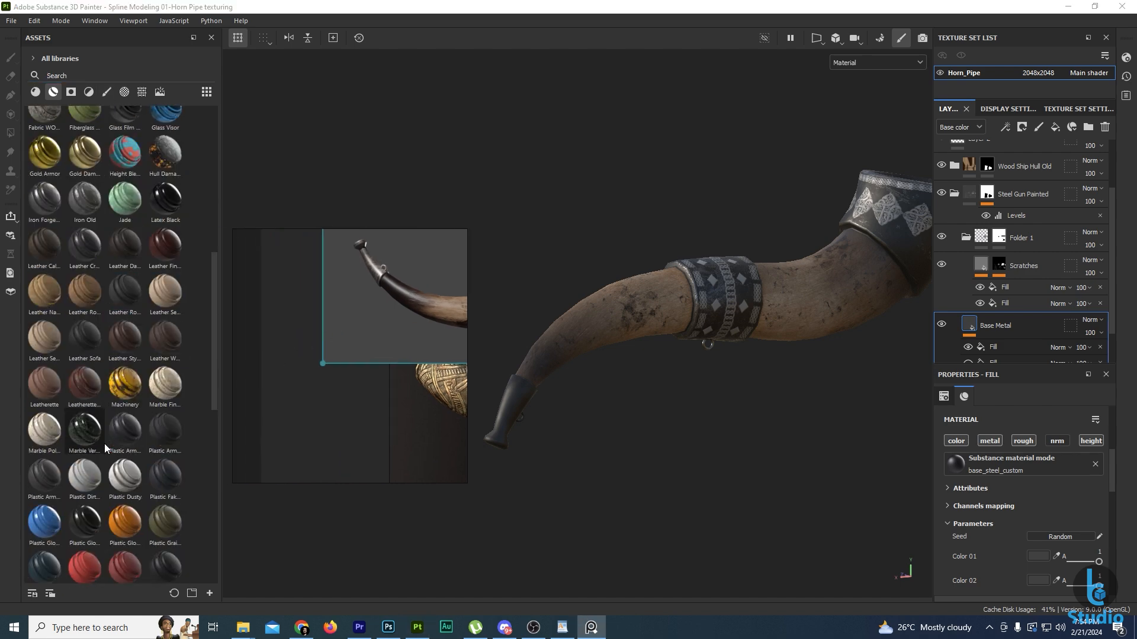
scroll(104, 443, down, 10)
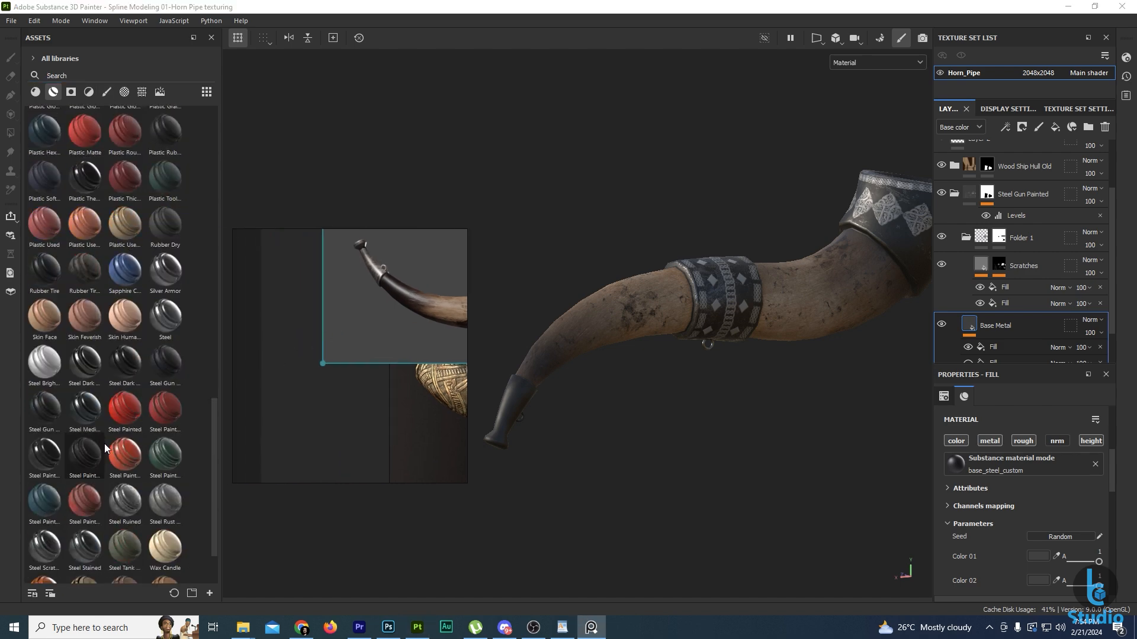
mouse_move(165, 270)
mouse_down()
mouse_move(519, 262)
mouse_move(1018, 177)
mouse_up()
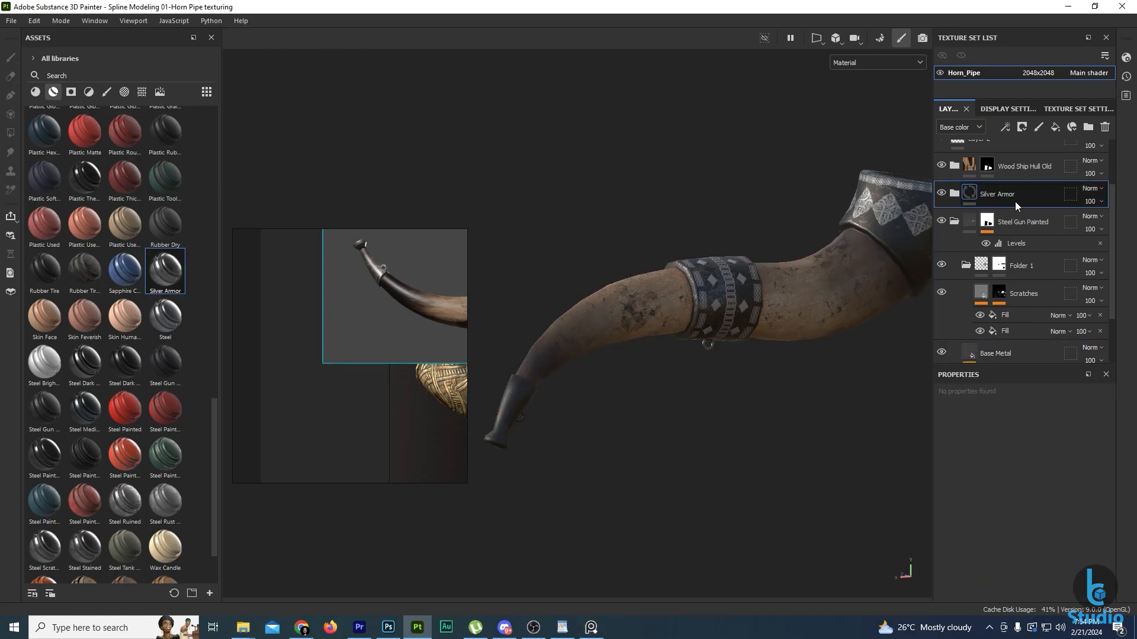
Add a black mask to the Silver Armor folder and activate the Polygon Fill tool.
right_click(988, 195)
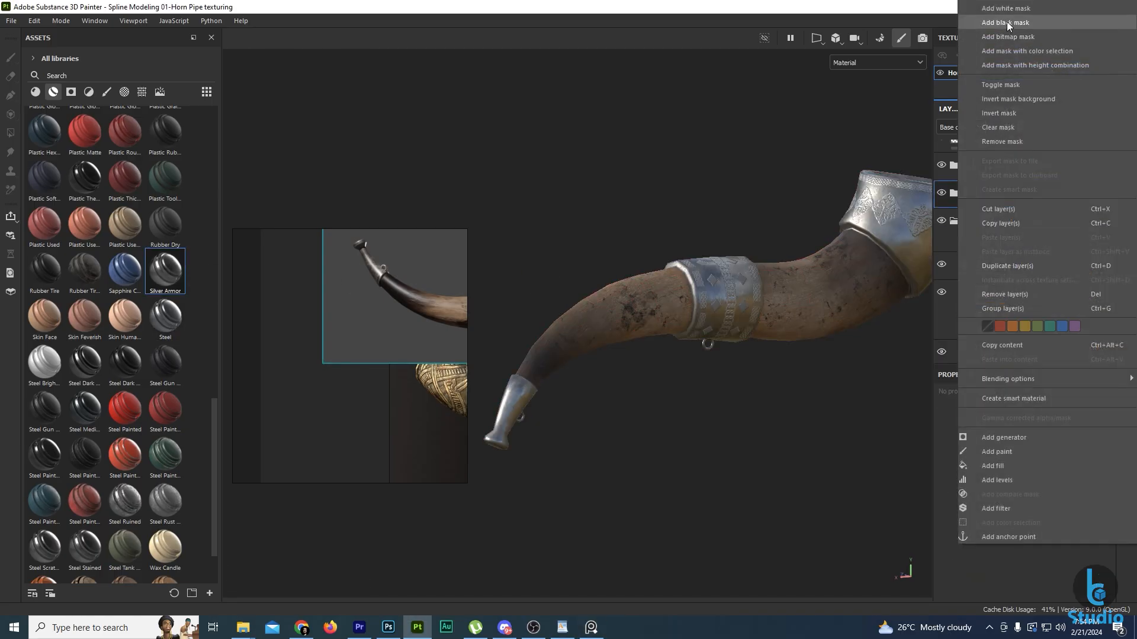
click(1006, 22)
click(10, 133)
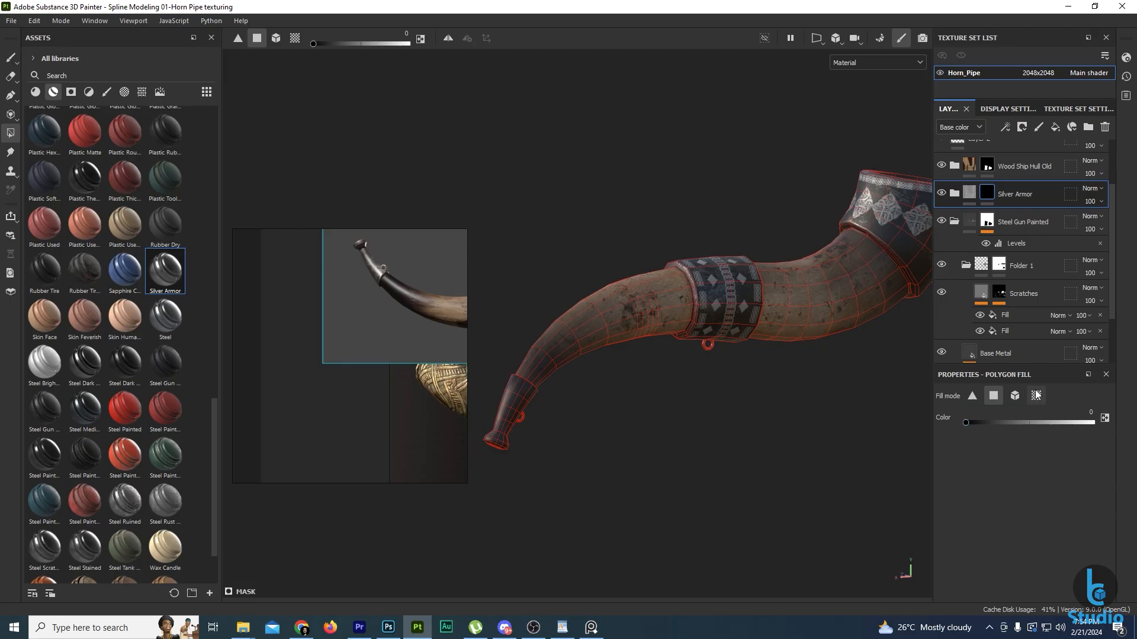
Try to reveal Silver Armor on the mouthpiece with a white mesh fill in its mask, and undo the fill.
click(1036, 395)
scroll(519, 413, up, 3)
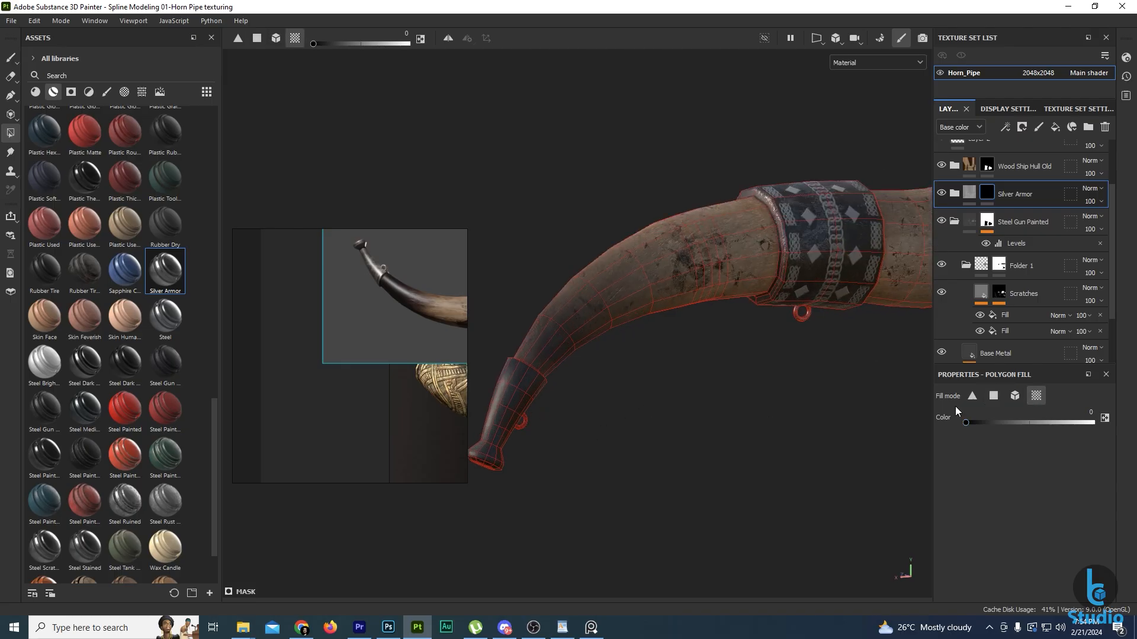
click(1015, 395)
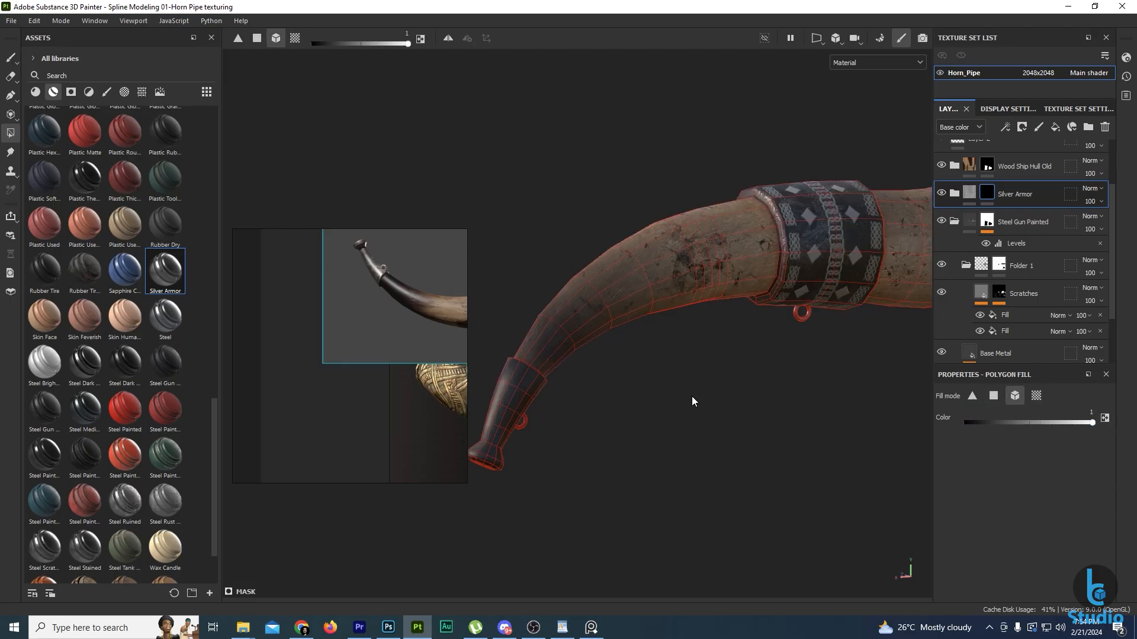
click(517, 389)
scroll(545, 428, up, 3)
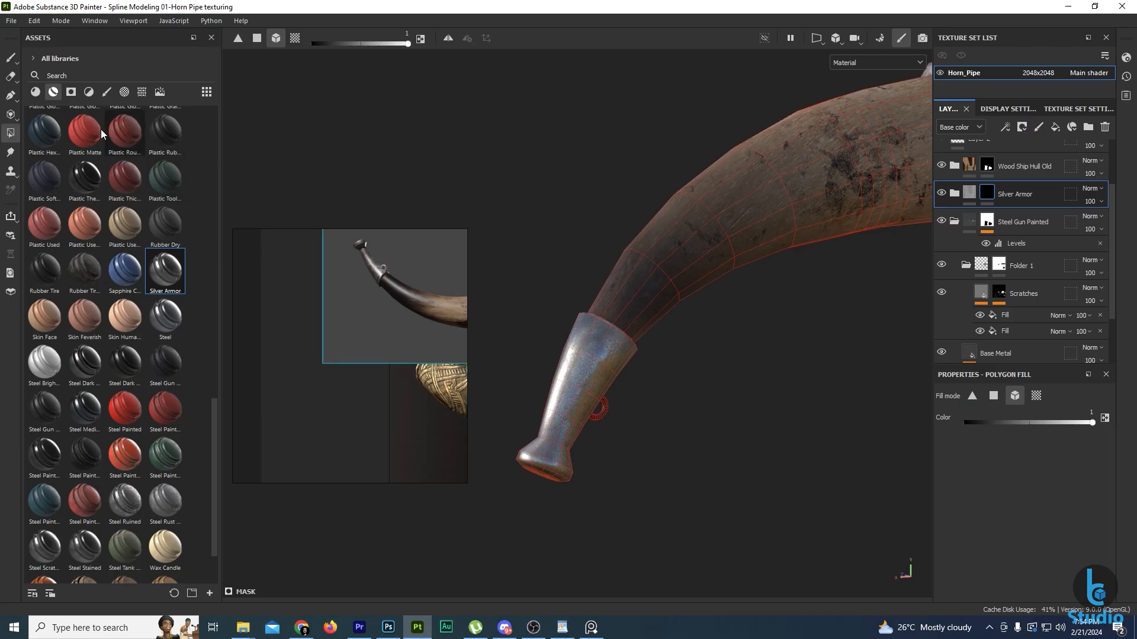
click(993, 396)
scroll(780, 377, down, 3)
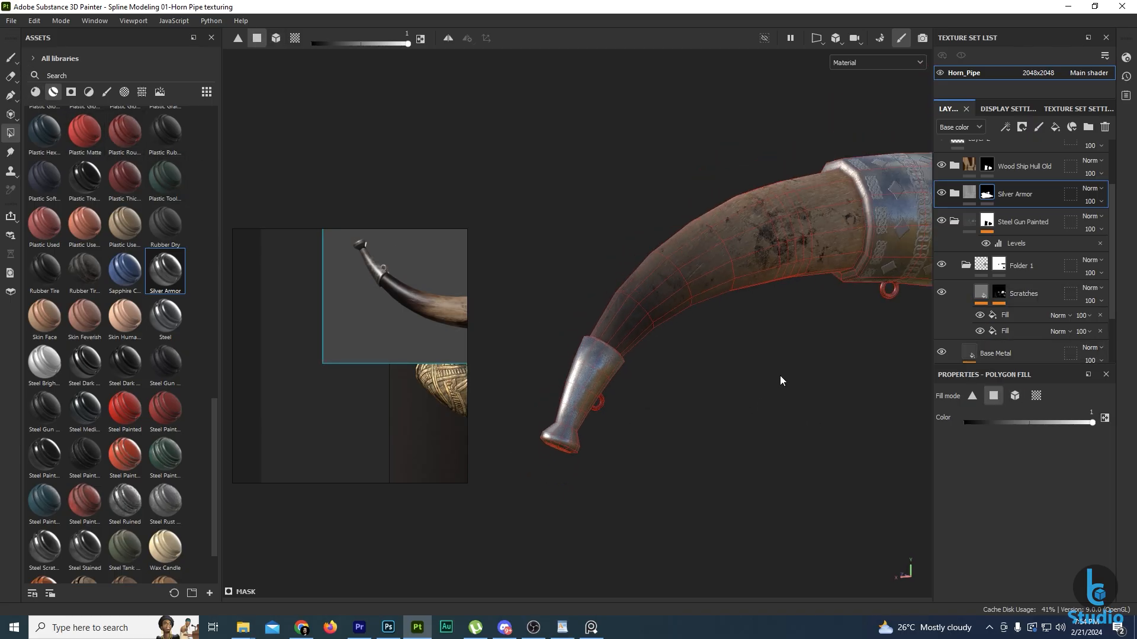
alt+middle_drag(779, 376, 619, 403)
scroll(813, 361, down, 3)
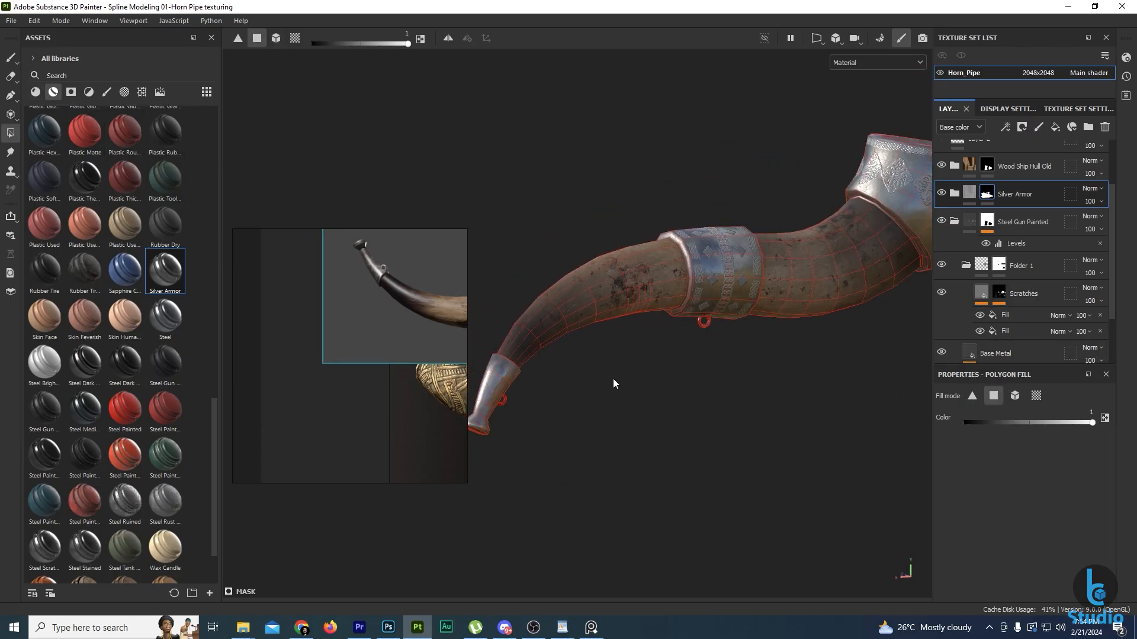
key(ctrl+z)
Reveal Silver Armor on the mouthpiece only by filling its polygons white in the mask, and return to the Paint tool.
alt+middle_drag(542, 352, 622, 343)
drag(633, 325, 534, 464)
click(8, 56)
scroll(652, 393, up, 3)
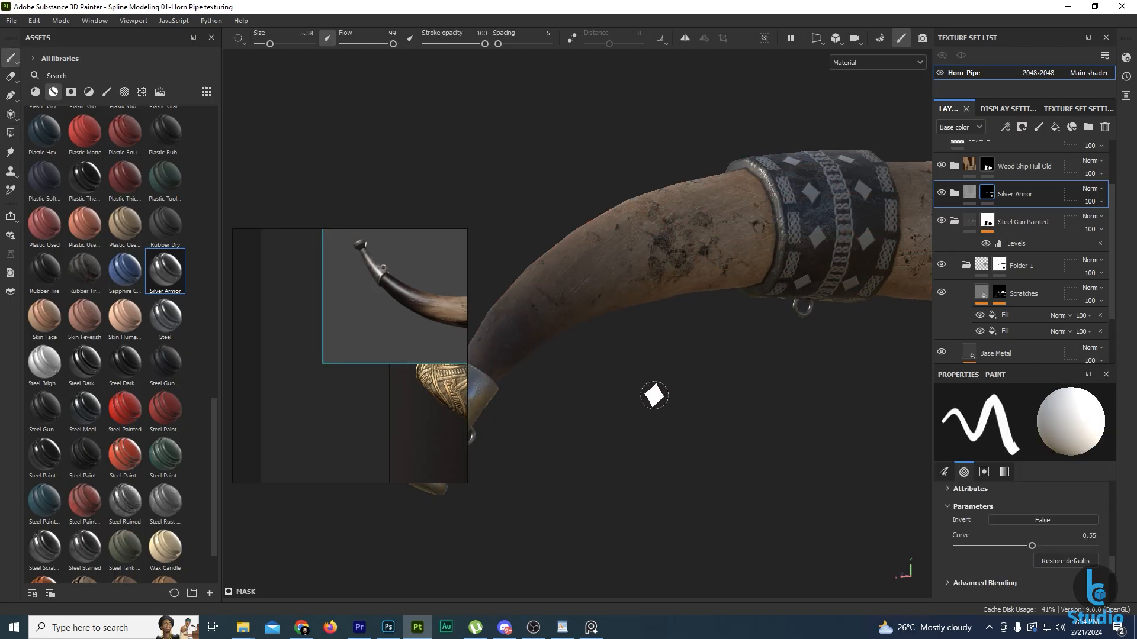
scroll(670, 394, up, 4)
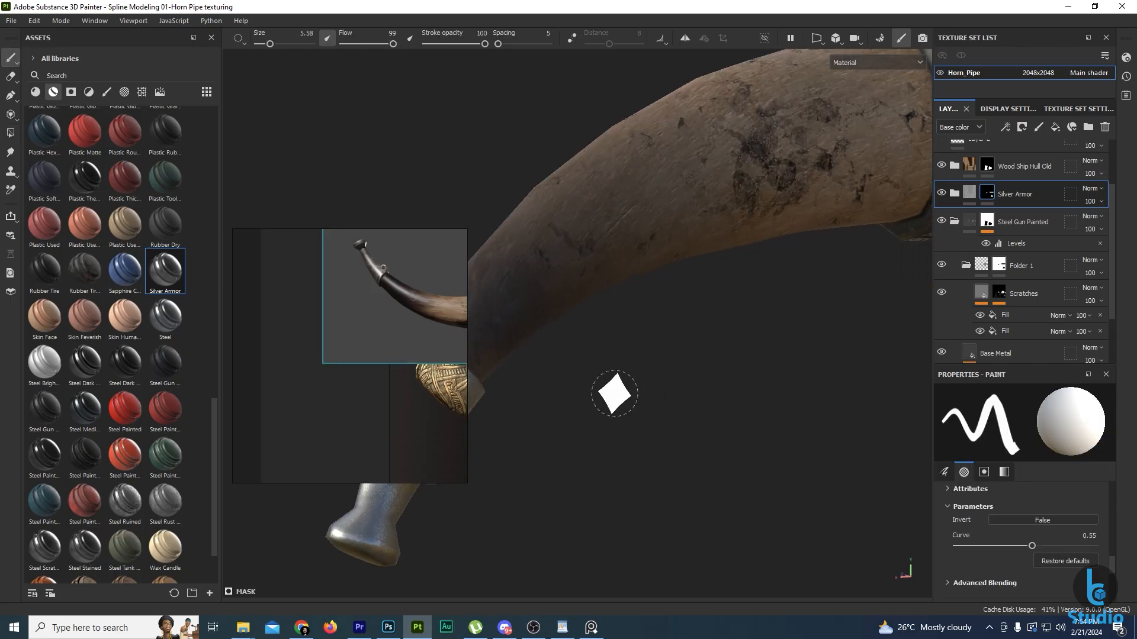
scroll(559, 376, down, 3)
alt+middle_drag(596, 374, 685, 348)
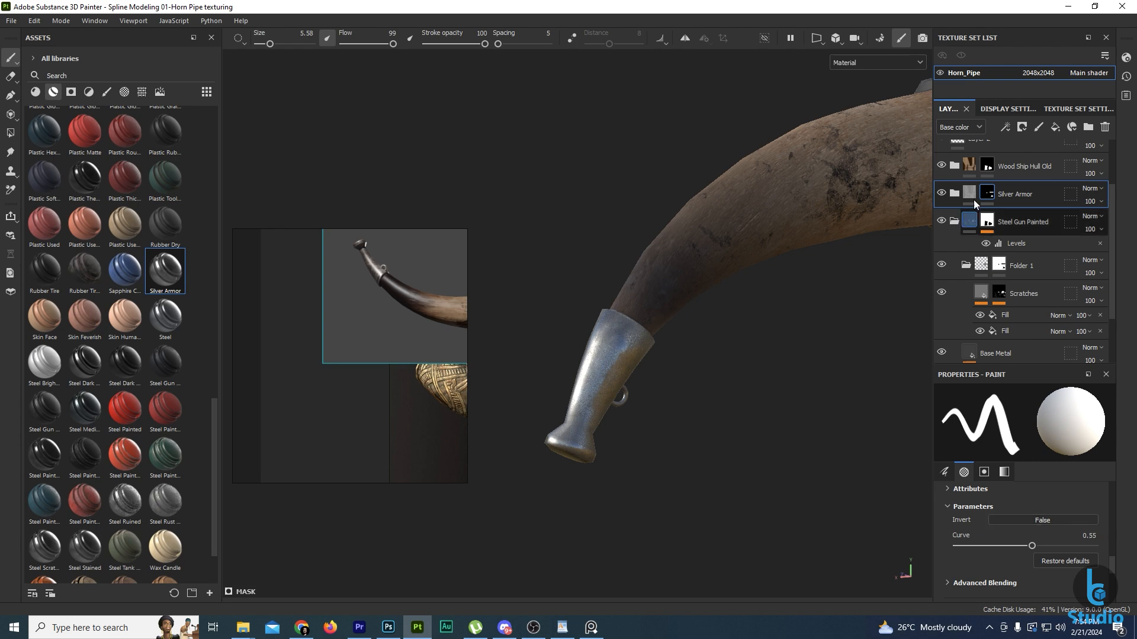
Expand the Silver Armor folder and change the Base layer's base color to a darker neutral grey.
click(954, 193)
scroll(963, 234, down, 3)
click(986, 298)
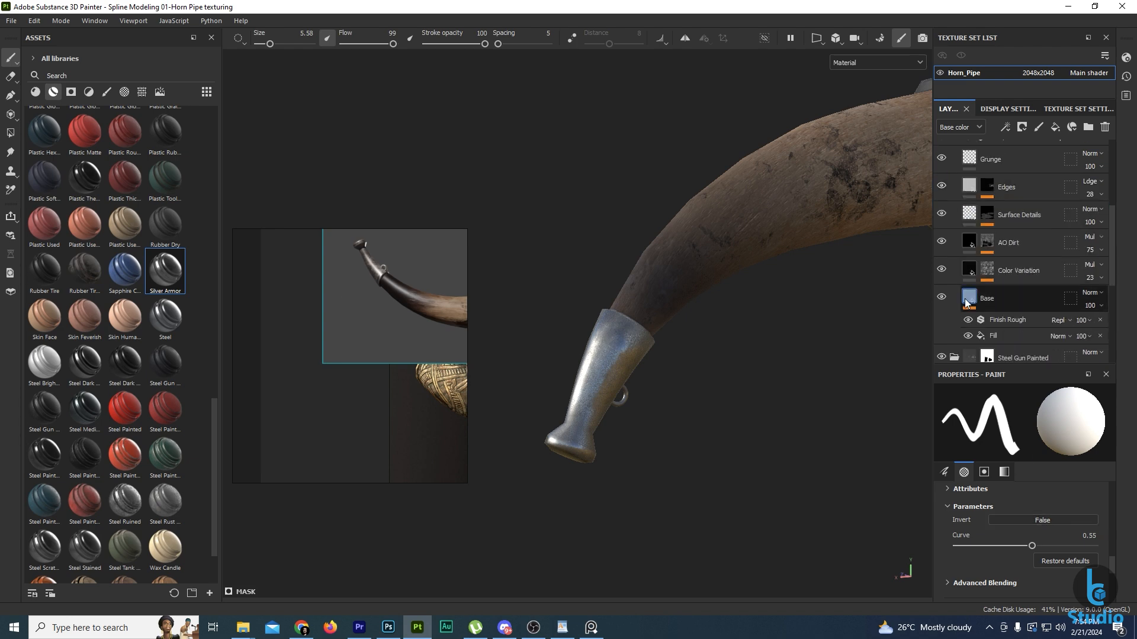
click(1043, 524)
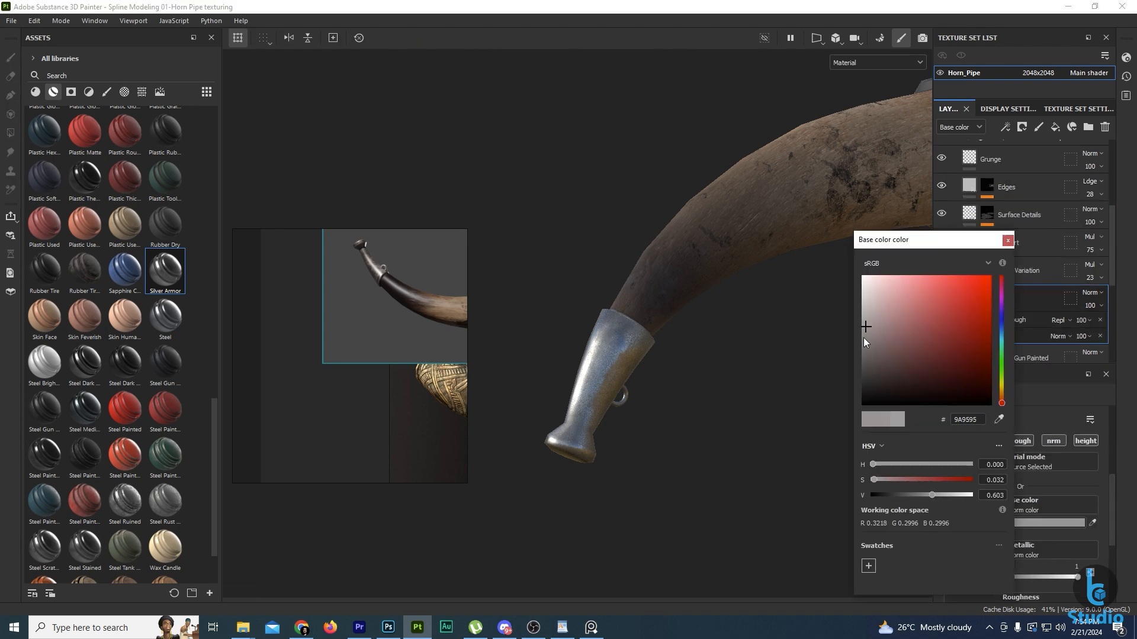
drag(863, 338, 860, 360)
click(1007, 240)
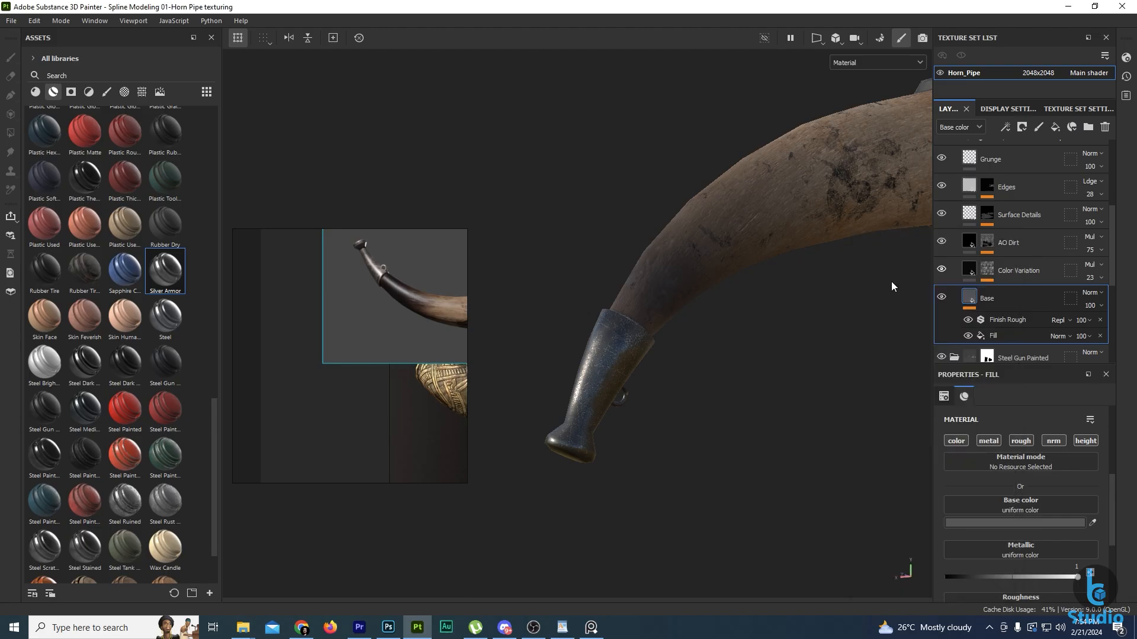
Inspect the darkened metal mouthpiece up close and compare it with the mouthpiece in the reference image.
alt+drag(891, 282, 692, 310)
scroll(815, 347, up, 10)
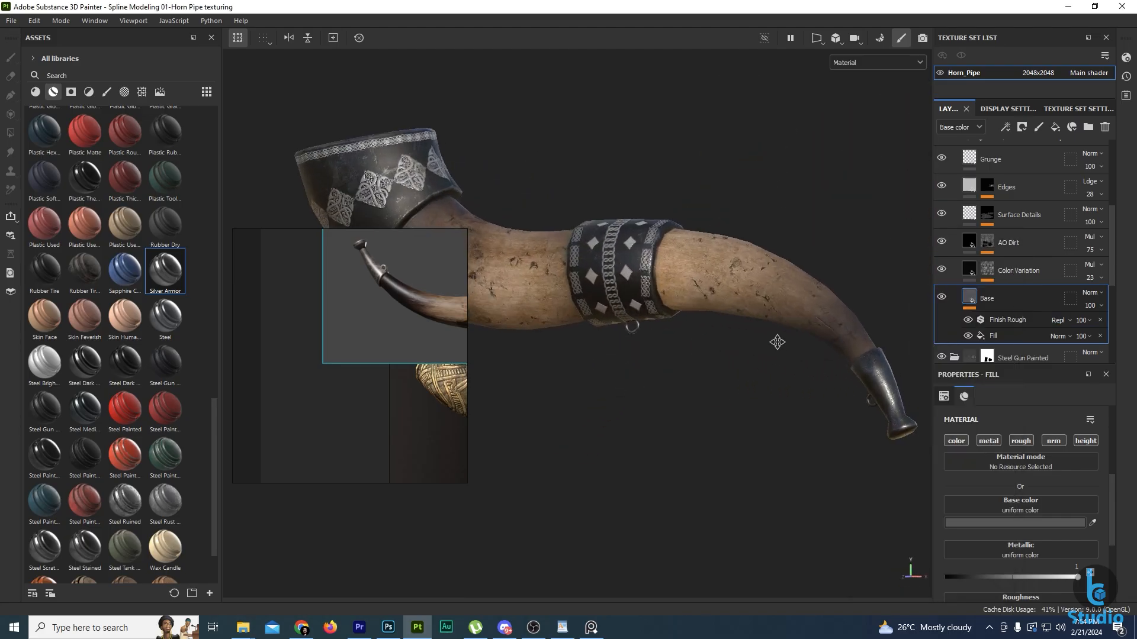
alt+drag(769, 393, 817, 400)
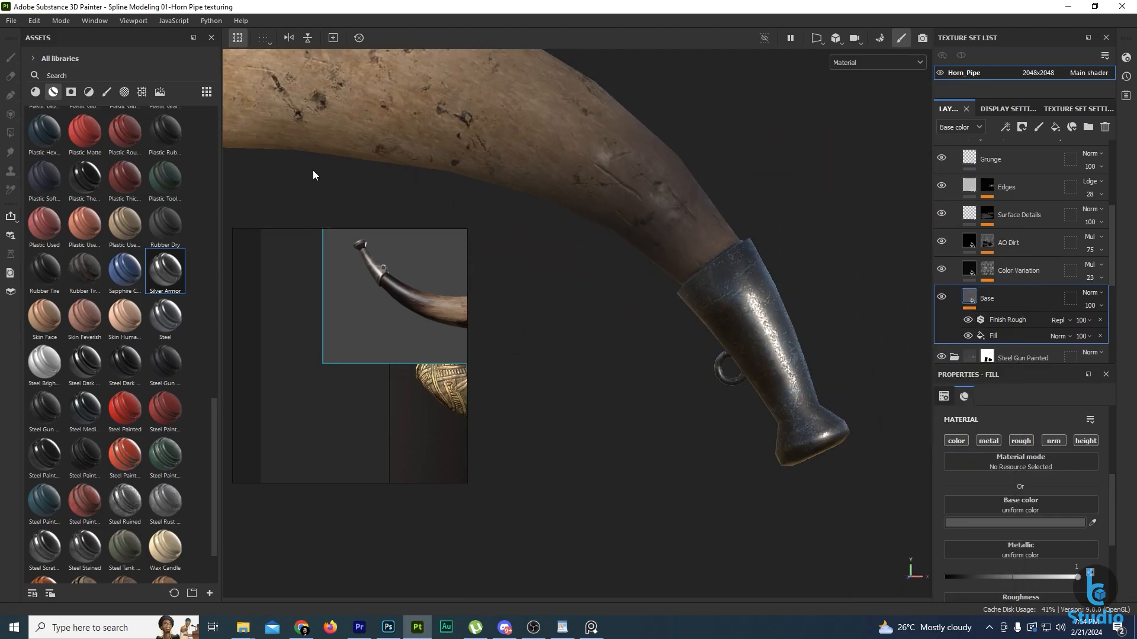
middle_drag(412, 265, 359, 323)
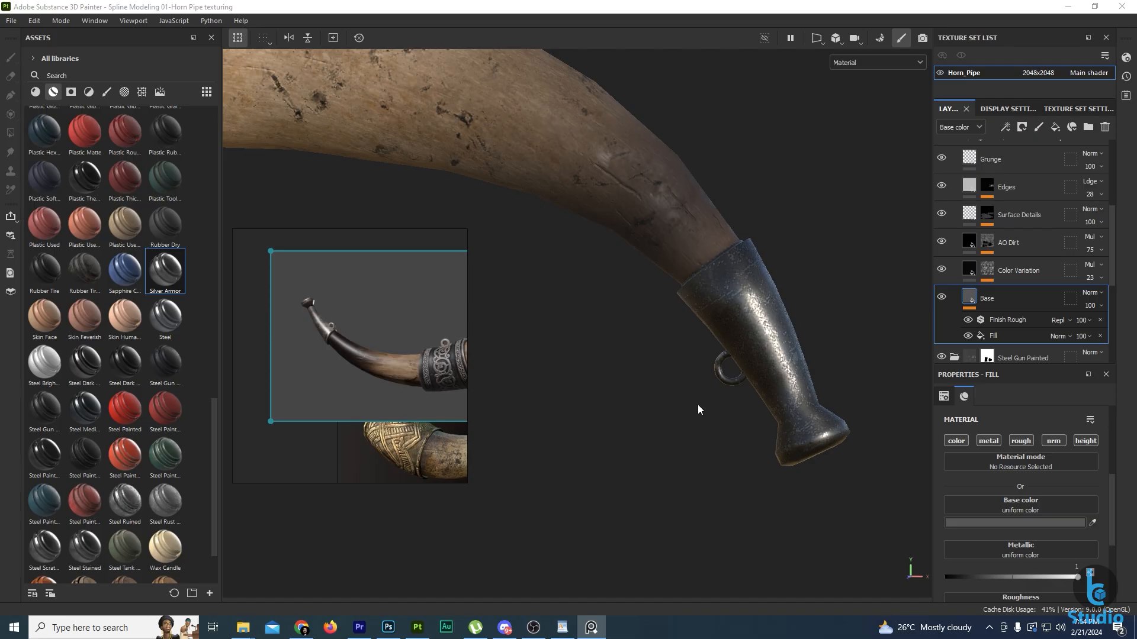
alt+drag(698, 404, 737, 400)
alt+middle_drag(808, 384, 706, 357)
scroll(706, 356, up, 3)
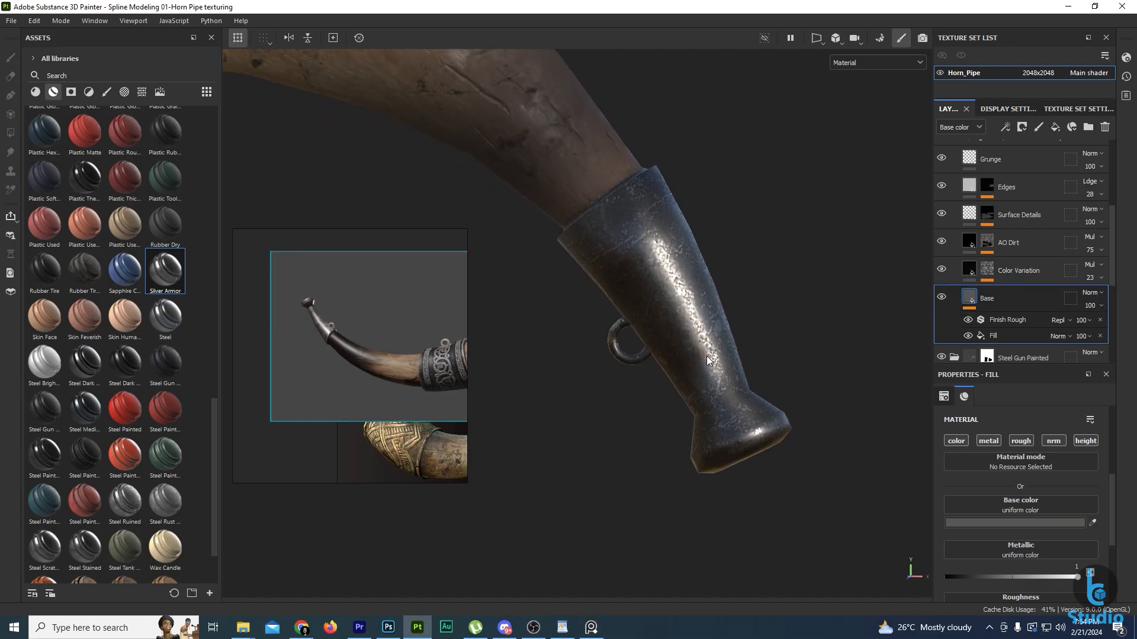
Examine the bell, middle band and whole horn against the bell end of the reference image, varying the view and lighting.
scroll(706, 356, down, 7)
alt+middle_drag(571, 275, 828, 327)
alt+middle_drag(547, 238, 628, 278)
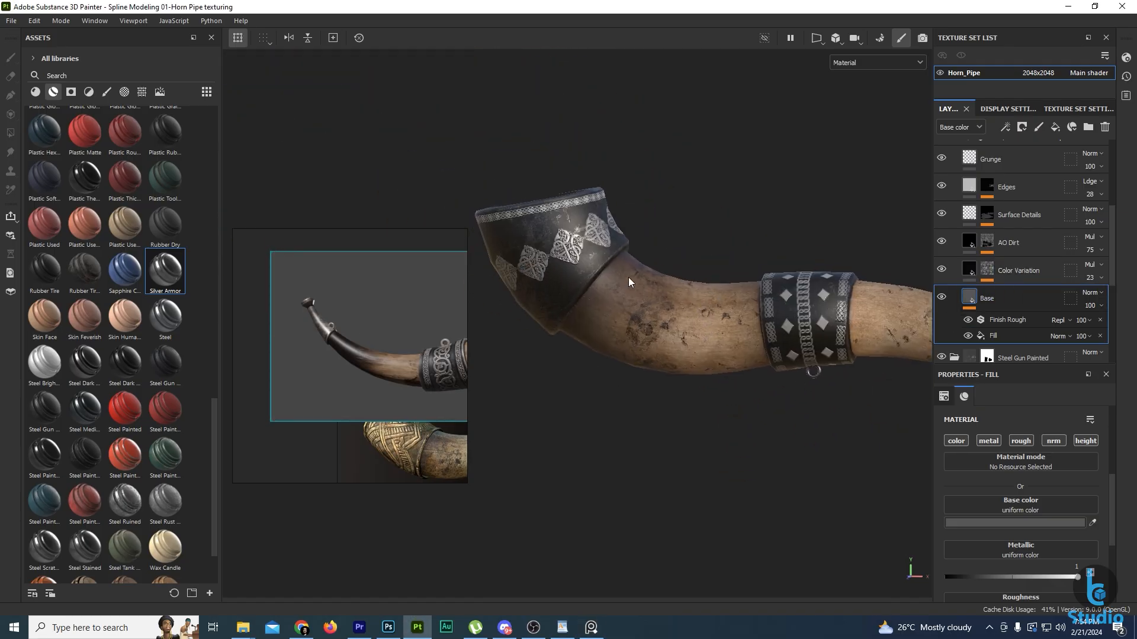
alt+drag(628, 282, 725, 337)
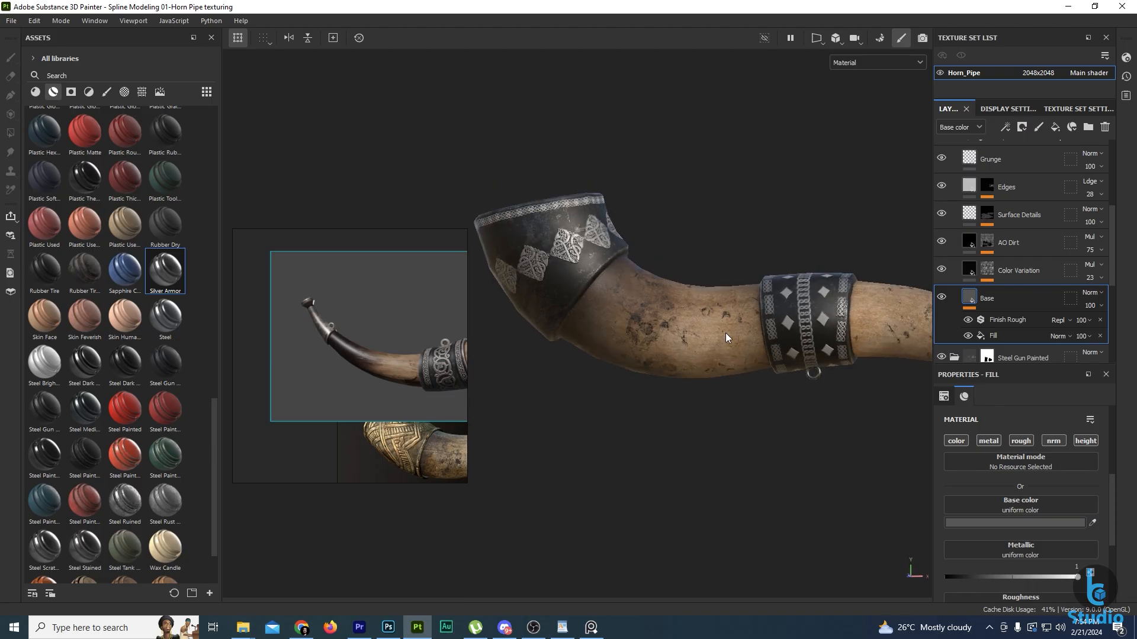
scroll(726, 334, down, 3)
alt+middle_drag(726, 334, 660, 334)
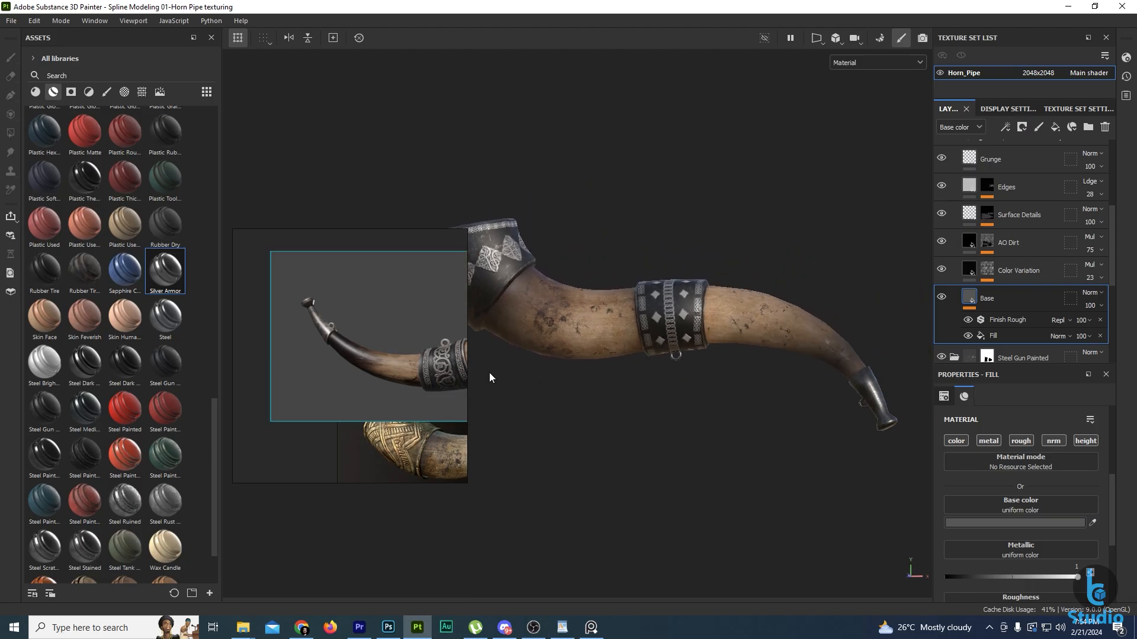
scroll(387, 376, down, 2)
middle_drag(387, 376, 243, 379)
right_drag(377, 369, 198, 407)
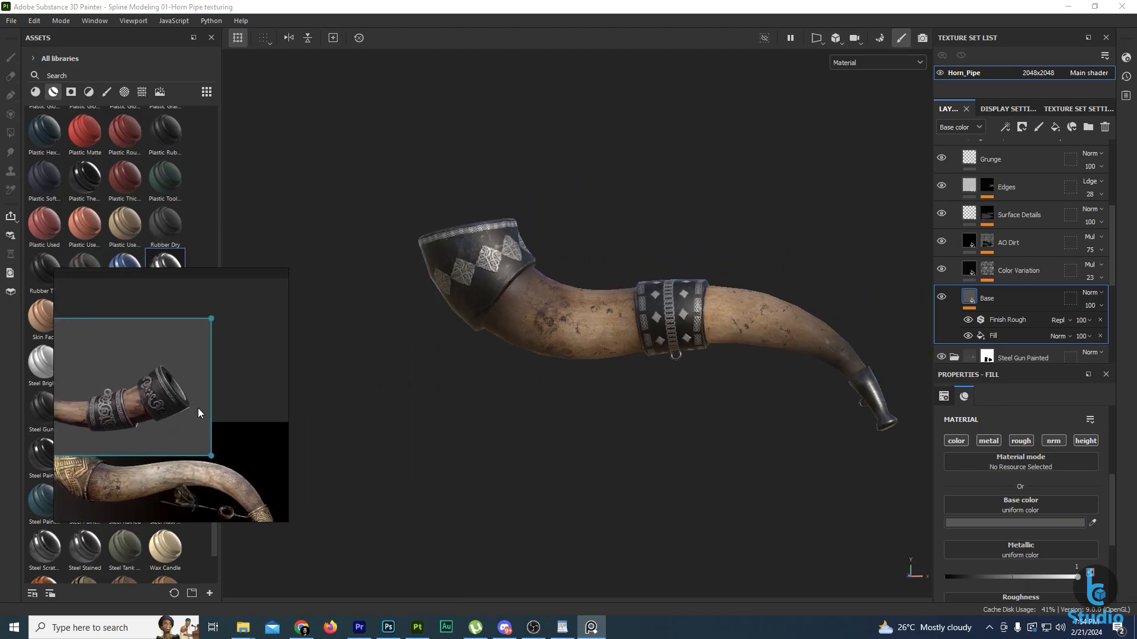
alt+drag(646, 355, 595, 406)
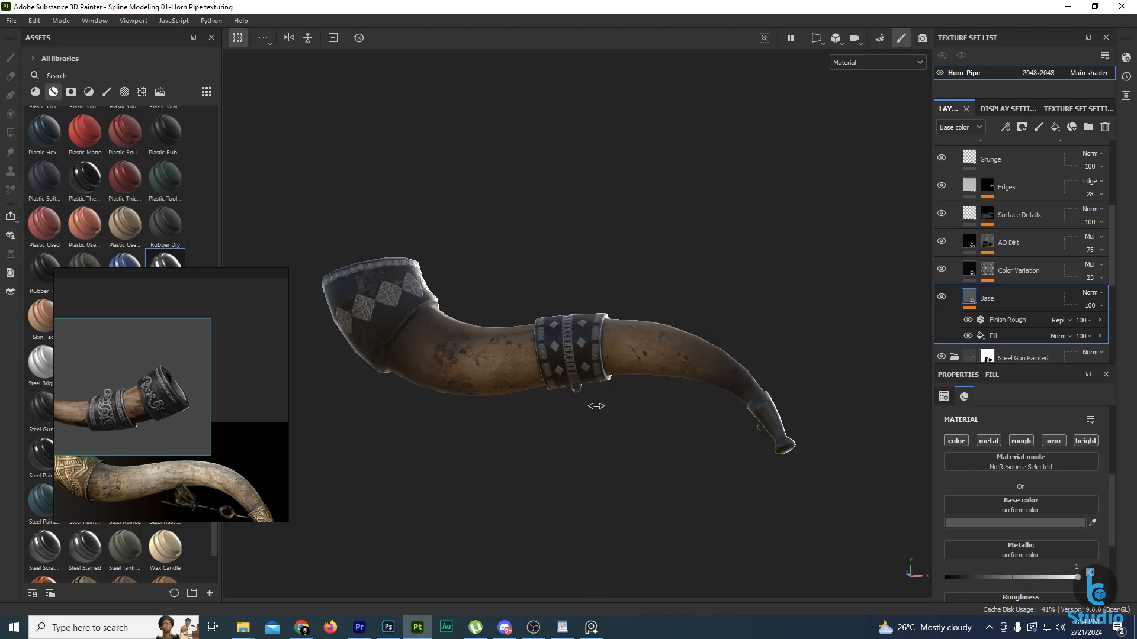
Review the textured horn from the bell, middle band and mouthpiece under different lighting and at varying distances.
shift+right_drag(595, 406, 625, 401)
scroll(624, 362, up, 2)
mouse_move(623, 356)
alt+mouse_down()
mouse_move(617, 330)
mouse_move(612, 349)
alt+mouse_up()
shift+right_drag(610, 391, 673, 393)
scroll(669, 392, down, 2)
alt+drag(645, 396, 598, 431)
scroll(609, 382, up, 3)
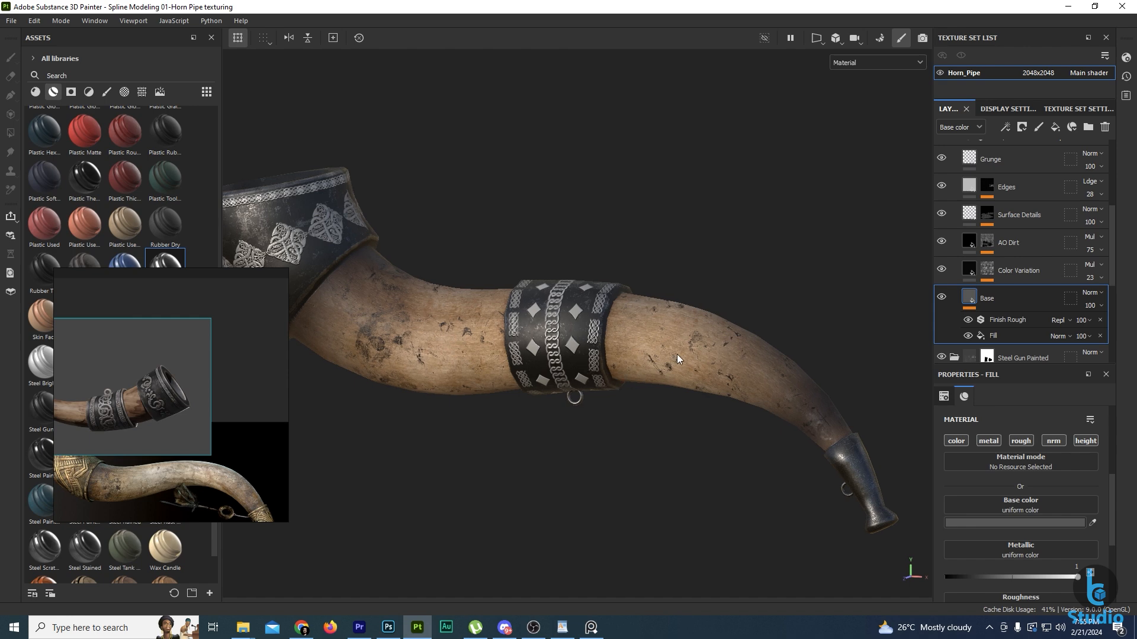
scroll(676, 354, down, 2)
alt+middle_drag(602, 357, 616, 339)
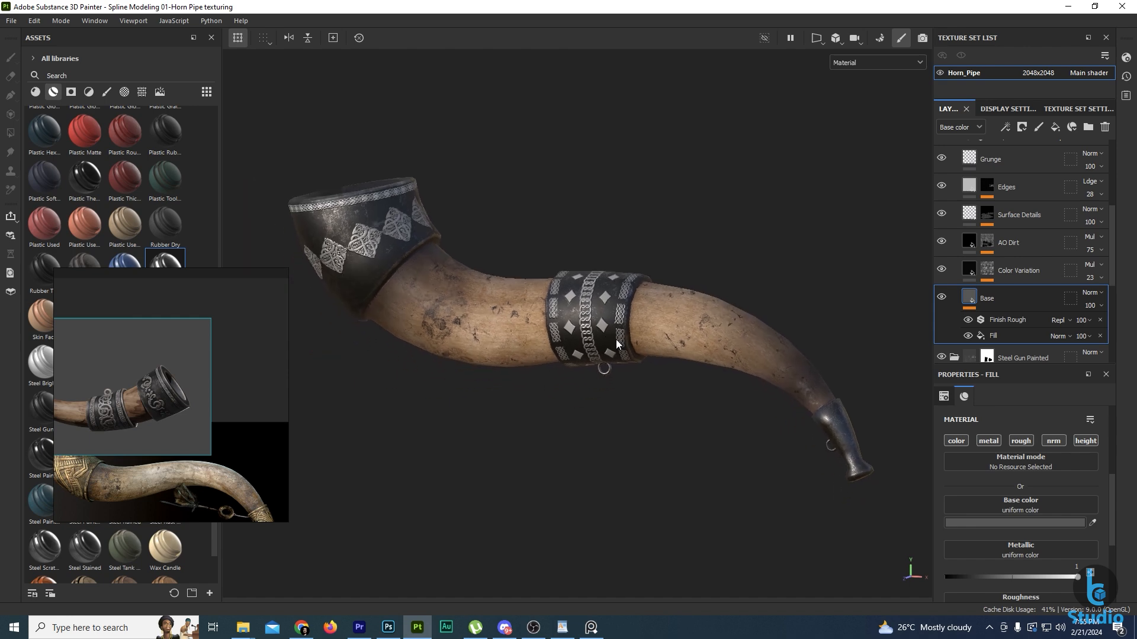
alt+drag(576, 340, 630, 340)
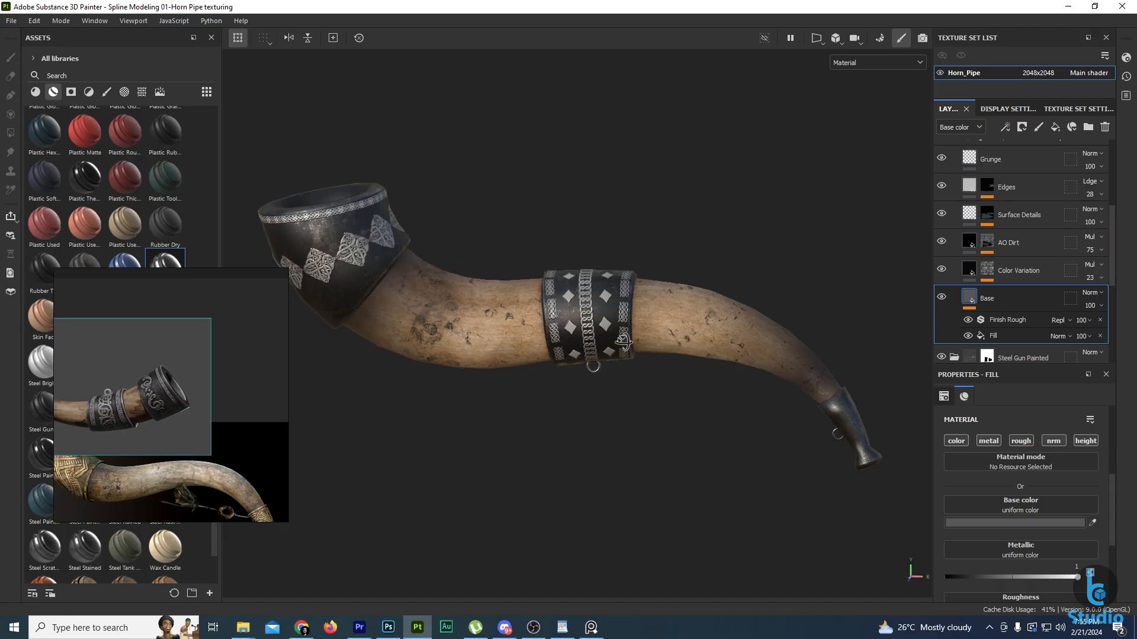
scroll(630, 340, up, 3)
scroll(629, 339, down, 2)
scroll(630, 338, down, 1)
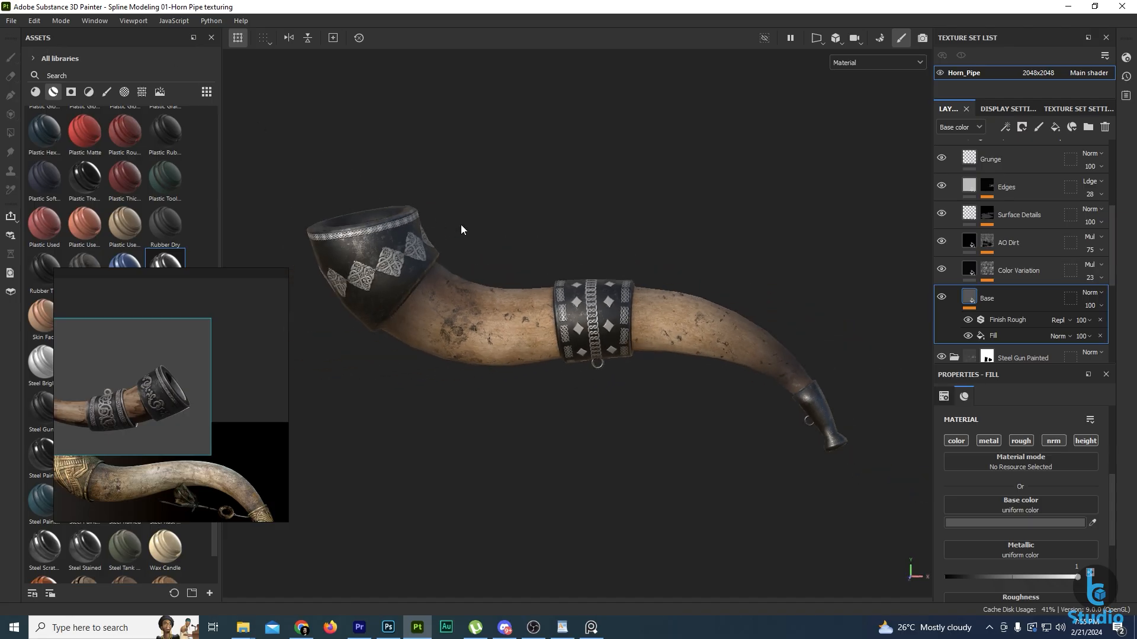
Set up the texture export with size 4096 and the PBR Marmoset_1 output template.
click(12, 21)
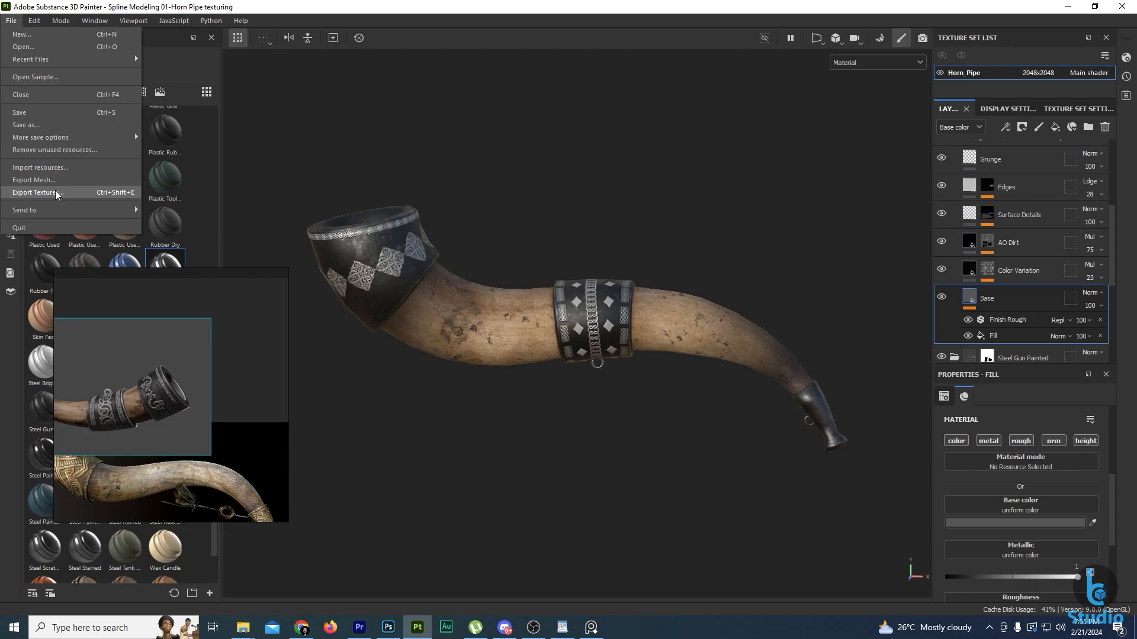
click(57, 193)
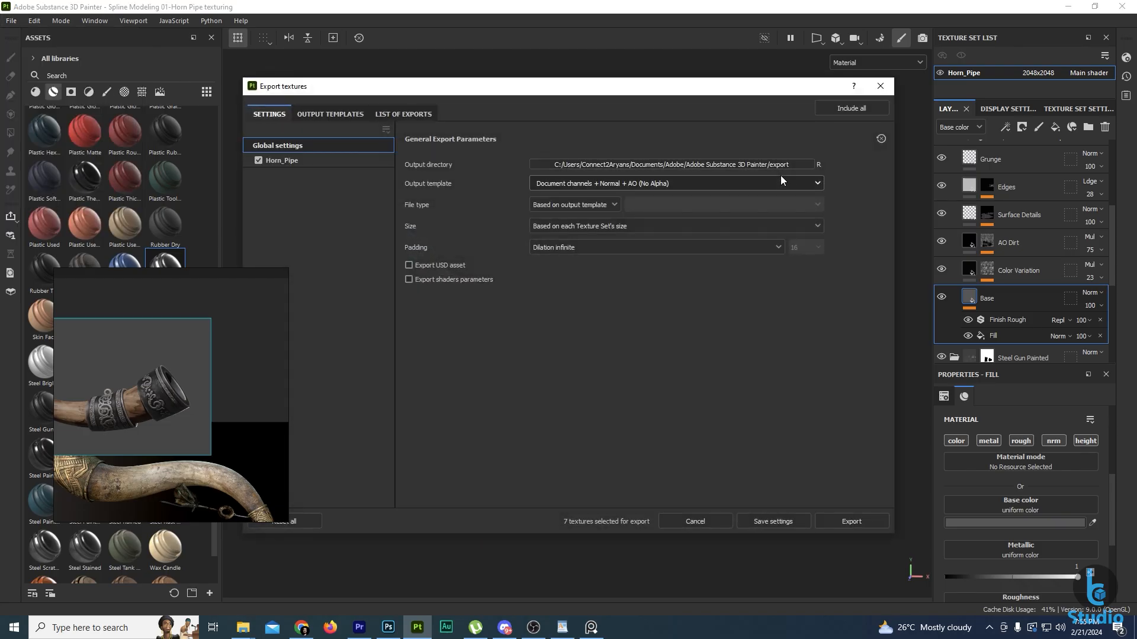
click(672, 232)
click(575, 329)
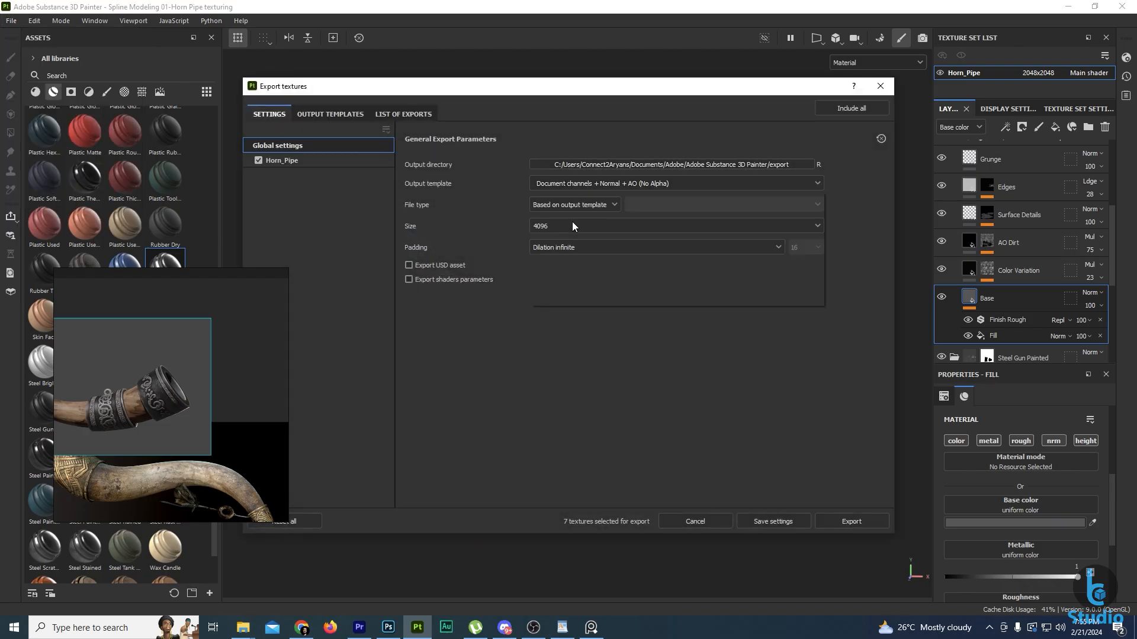
click(568, 184)
scroll(557, 260, down, 4)
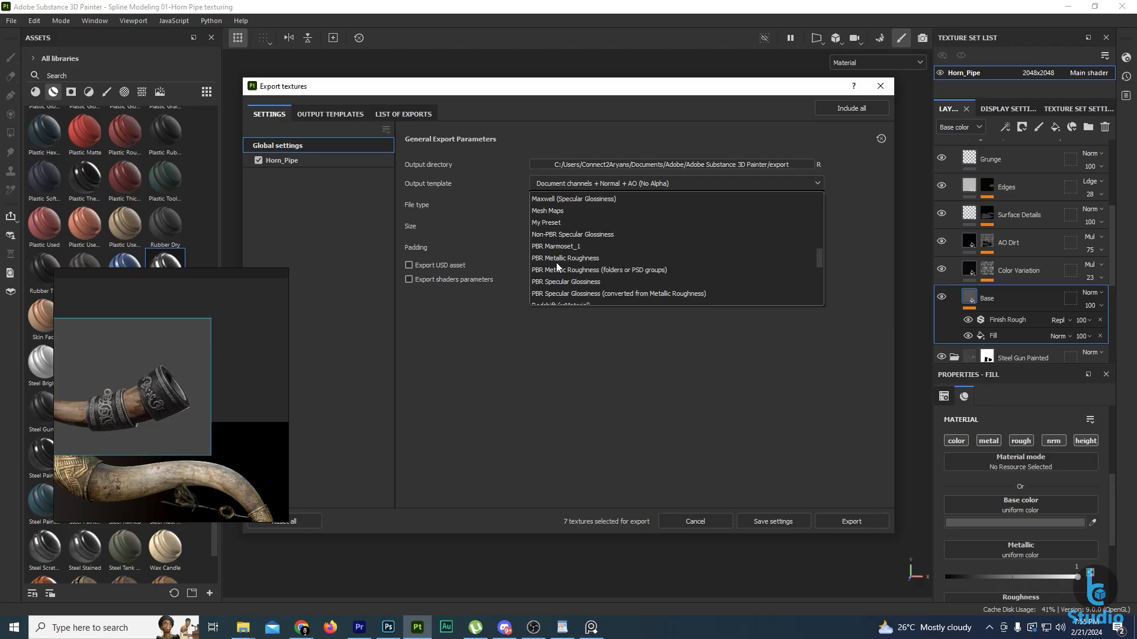
click(558, 247)
Choose the tex folder inside Exported Assets as the output directory and export the textures.
click(639, 165)
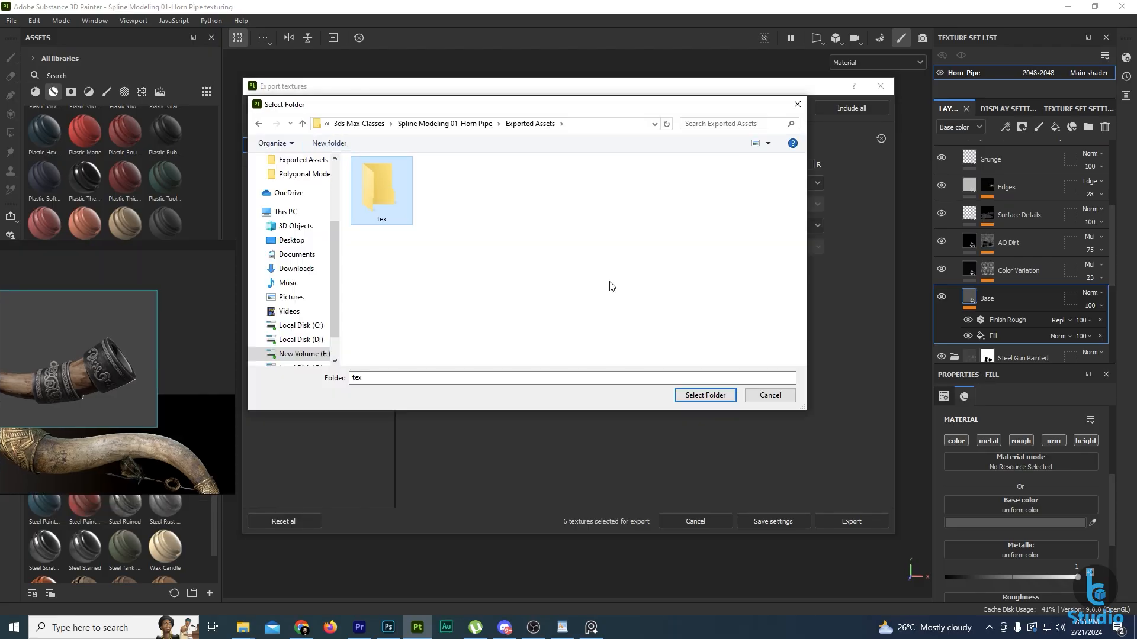
click(704, 397)
click(867, 521)
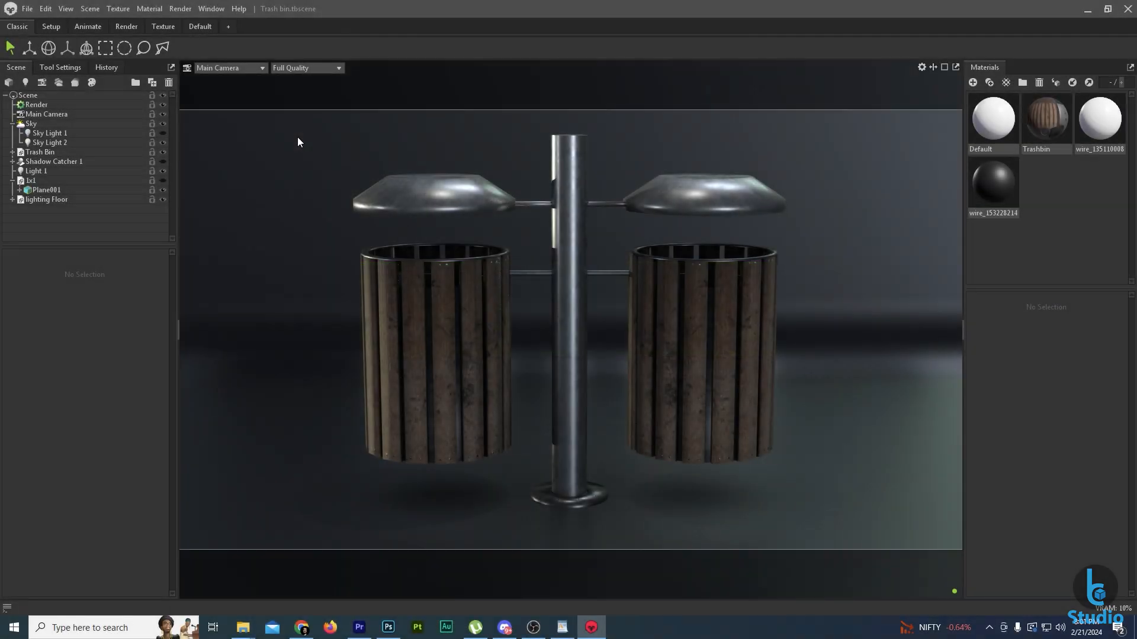
In Marmoset Toolbag's Trash bin scene, collapse the 1x1 group and hide the Trash Bin model.
click(23, 181)
click(12, 181)
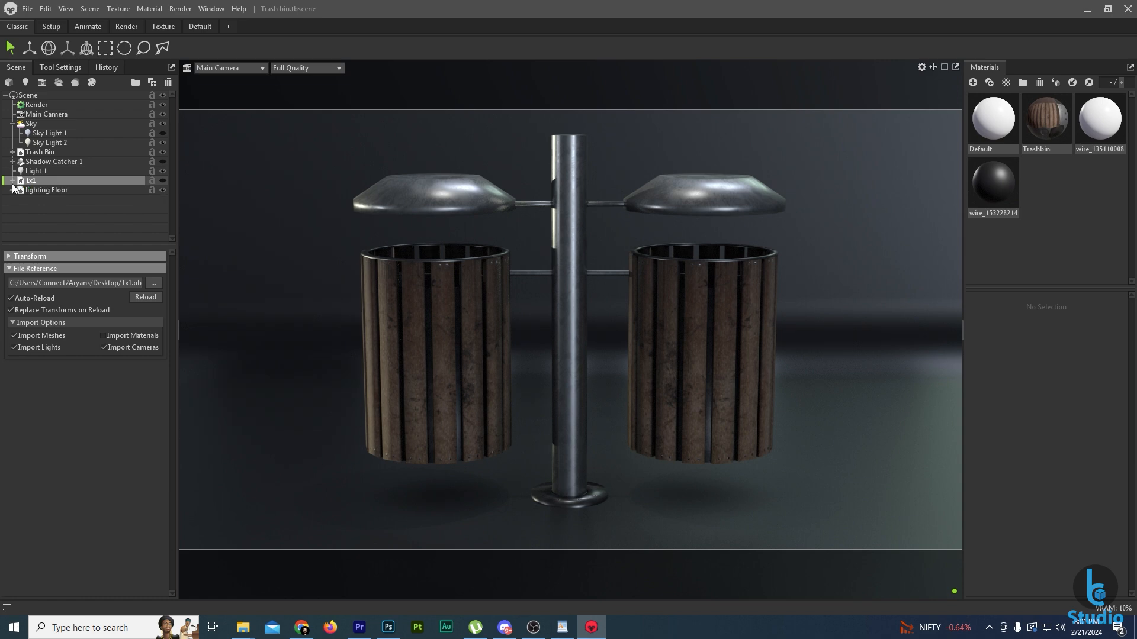
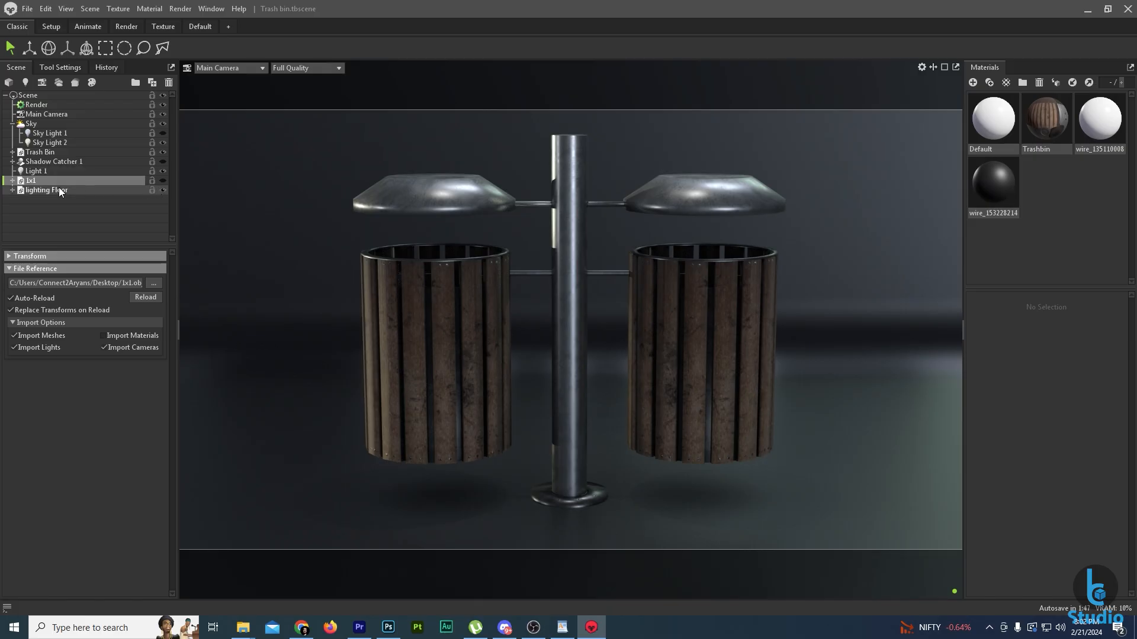
click(48, 153)
click(162, 152)
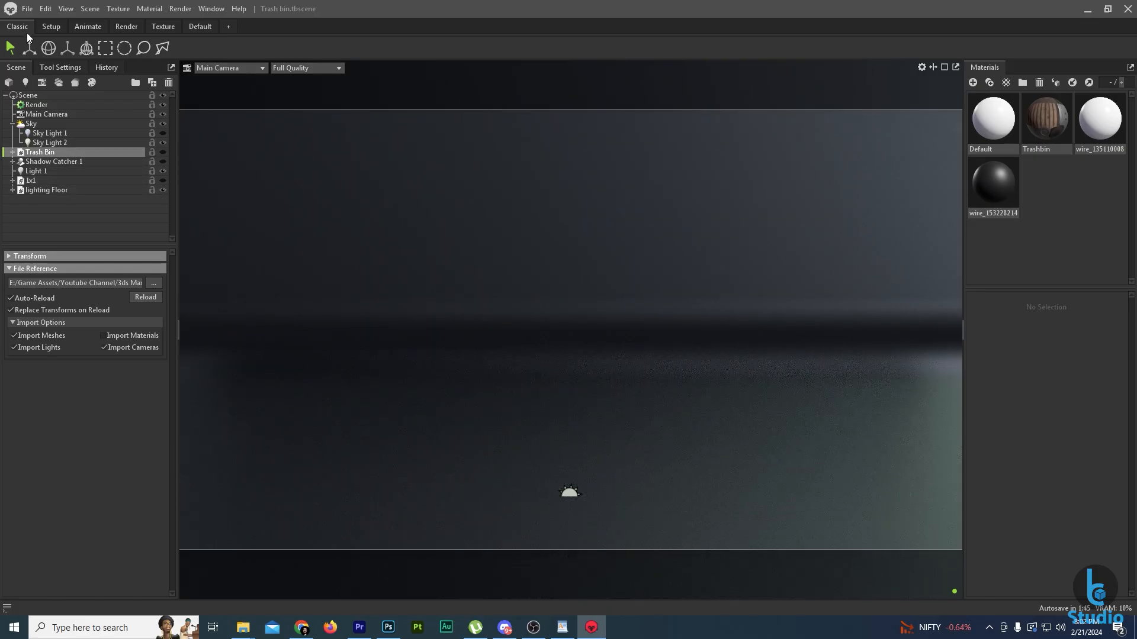
Import the Horn-Pipe model, then enlarge it and raise it above the floor to the middle of the camera frame.
click(27, 8)
click(53, 107)
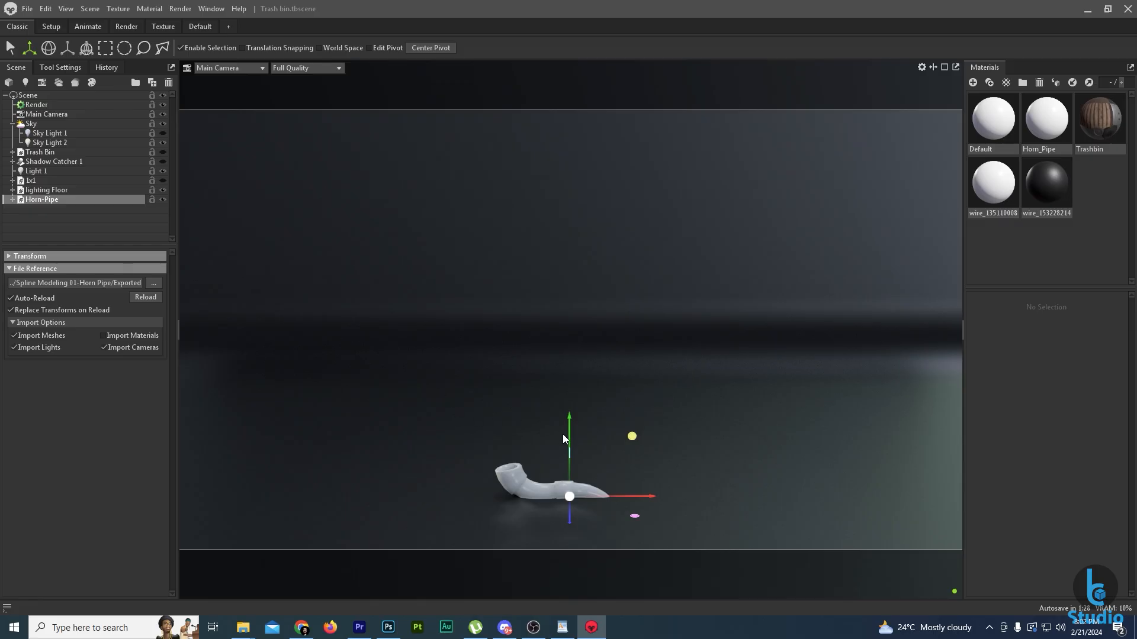
drag(563, 438, 574, 386)
key(r)
key(w)
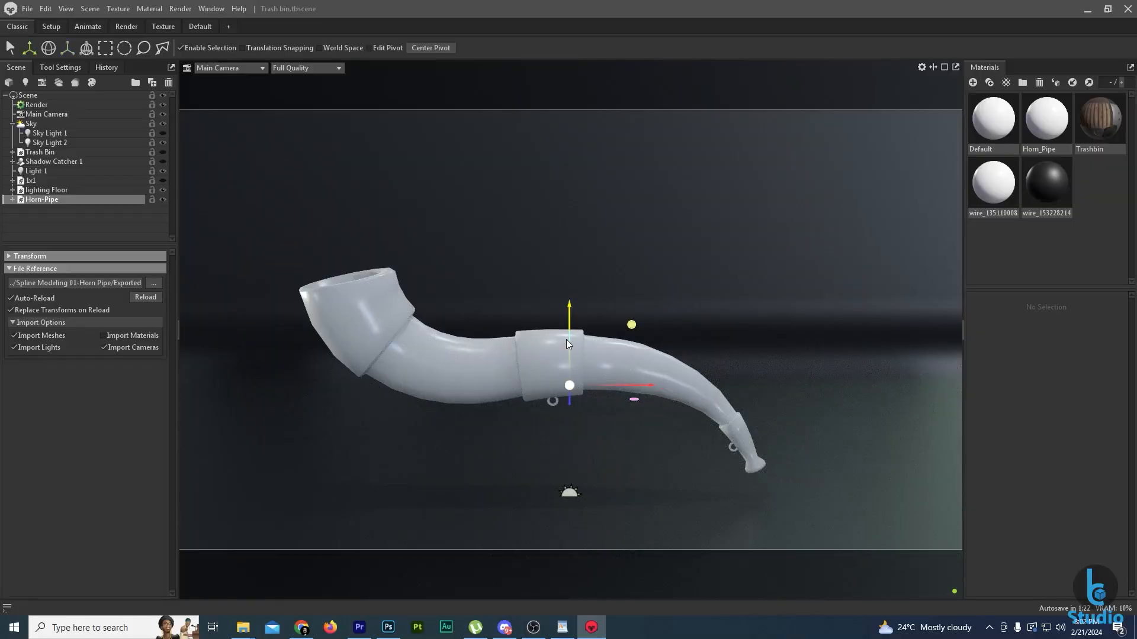
drag(566, 339, 575, 282)
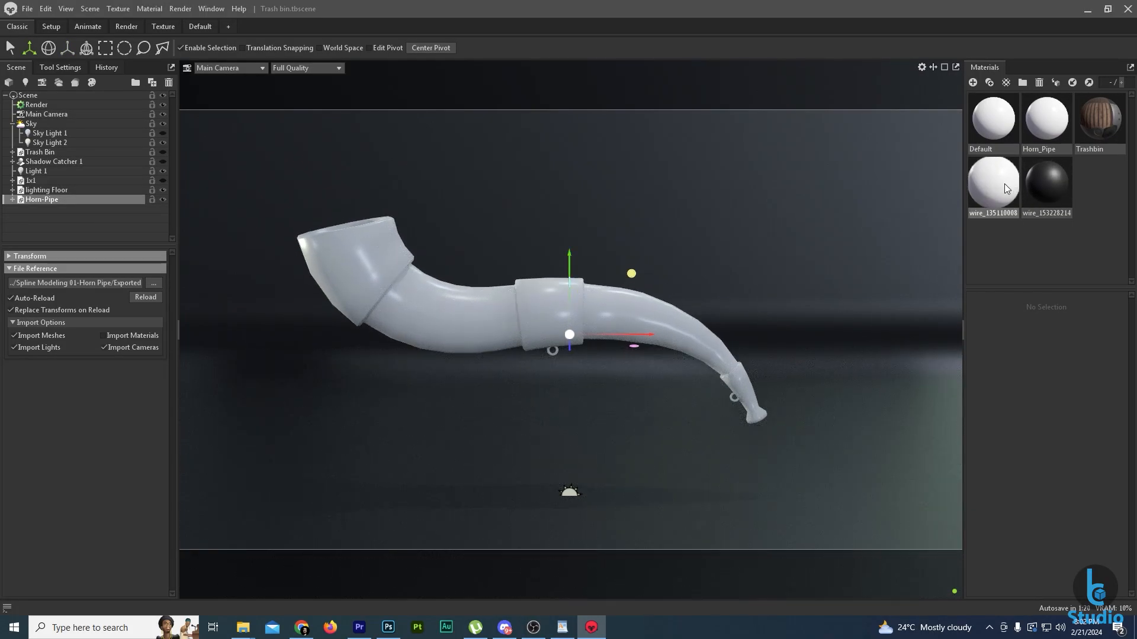
Load Horn_Pipe_Normal.png as the Horn_Pipe material's normal map and Horn_Pipe_BaseColor.png as its albedo map.
click(1046, 127)
click(978, 345)
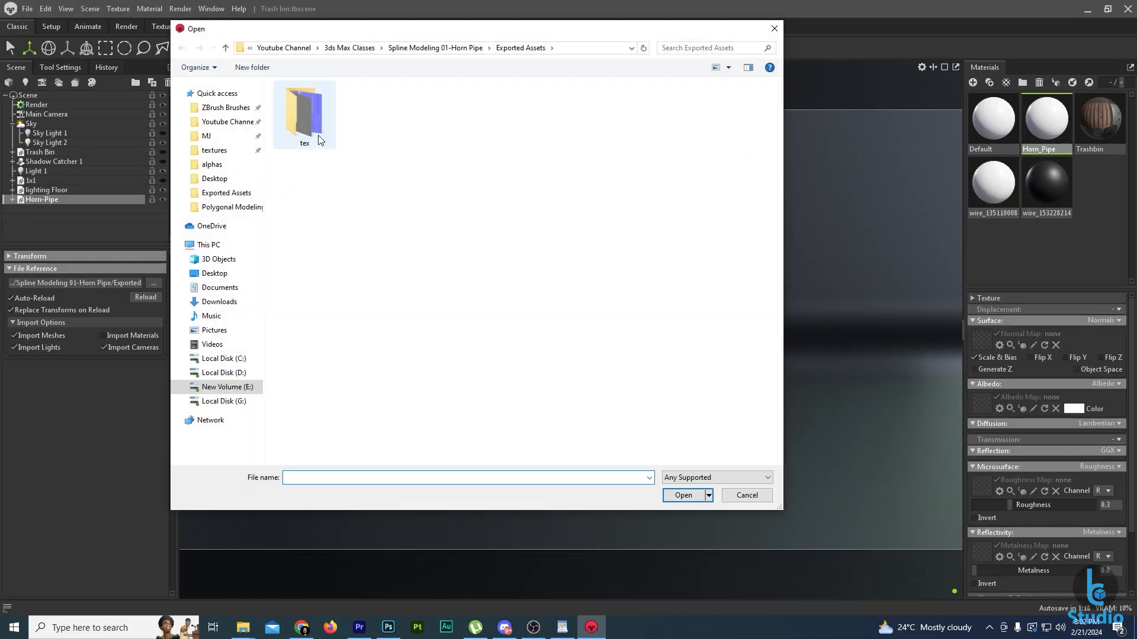
double_click(319, 140)
double_click(494, 115)
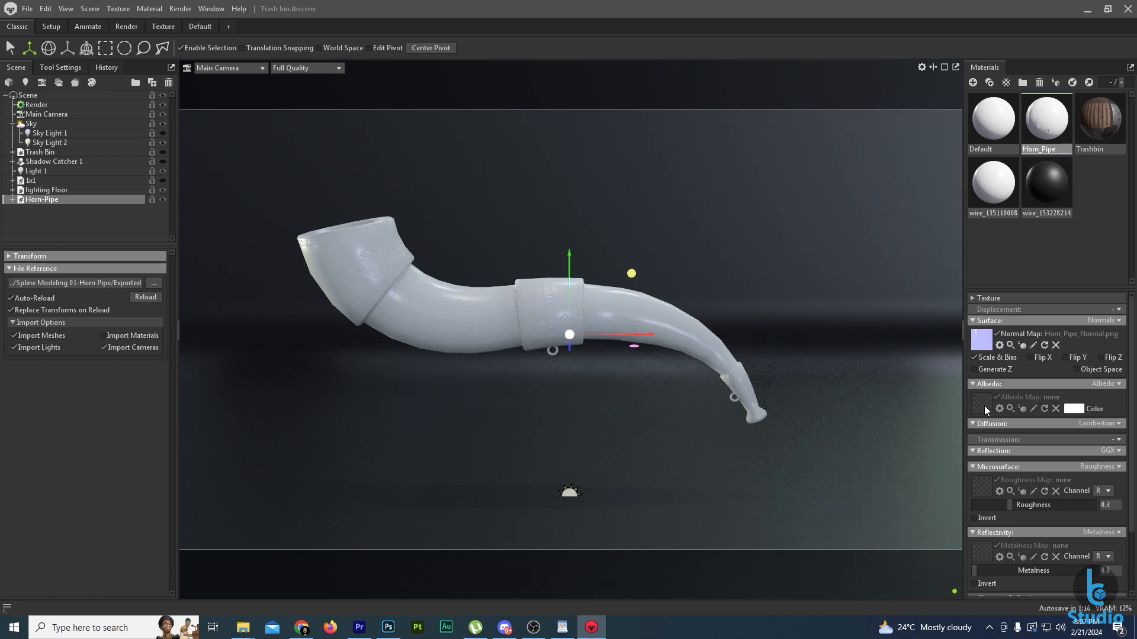
click(984, 406)
double_click(305, 119)
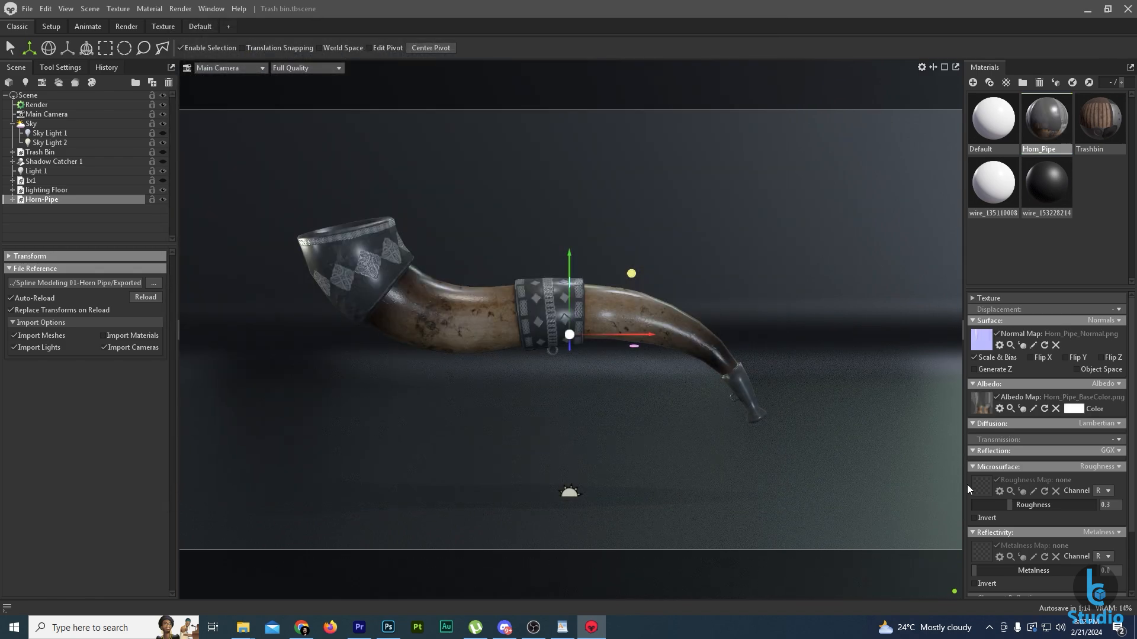
Load Horn_Pipe_Roughness as the Horn_Pipe material's roughness map and Horn_Pipe_Metallic.png as its metalness map.
click(980, 486)
double_click(553, 118)
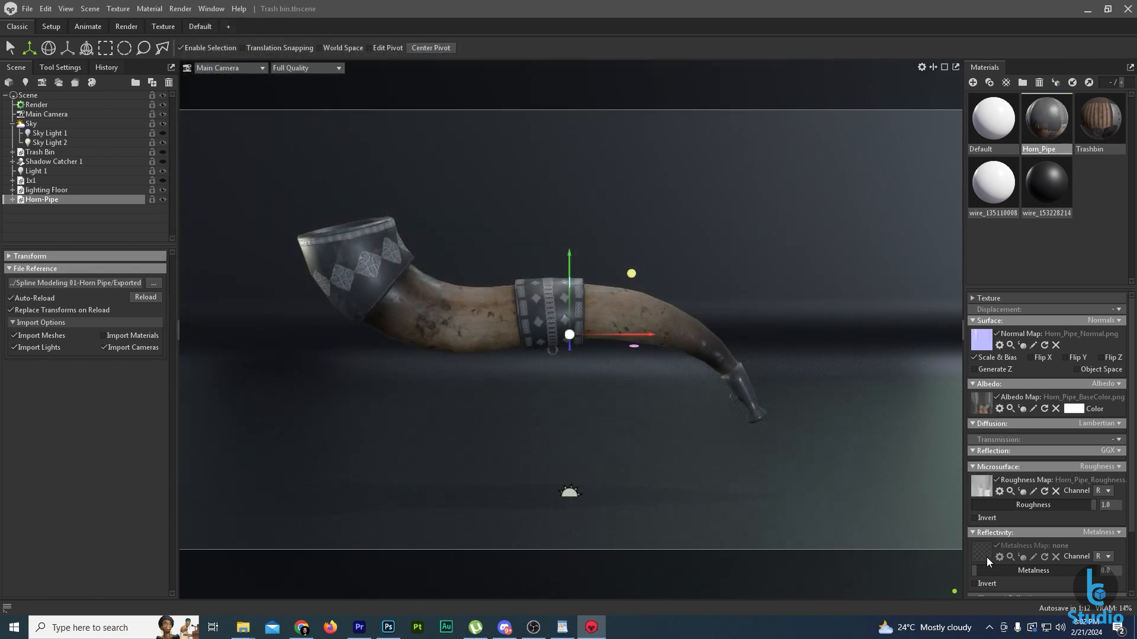
click(986, 556)
double_click(422, 121)
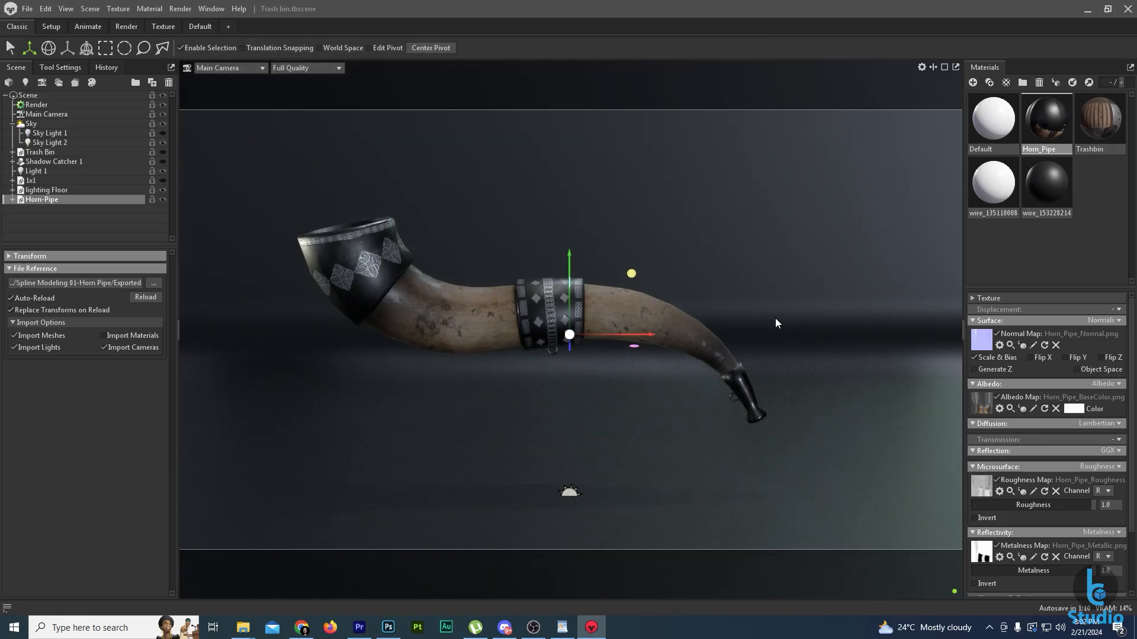
Shift the horn slightly along its red axis towards the mouthpiece side and enable Flip Y on its normal map.
drag(642, 339, 693, 339)
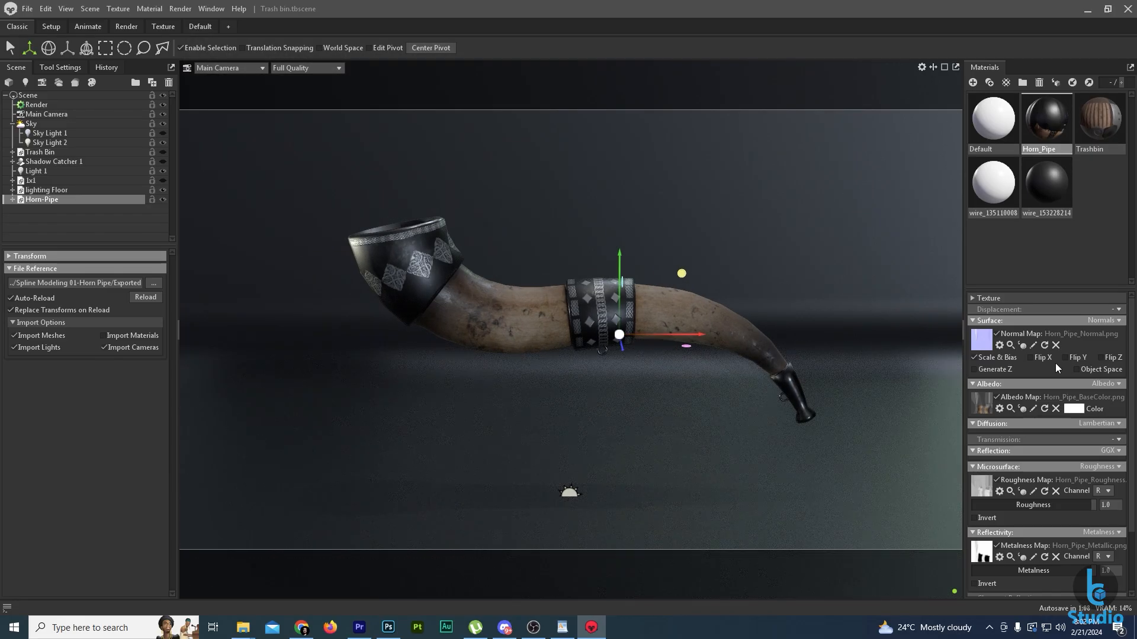
click(1064, 358)
Scale the horn up uniformly so it spans most of the camera frame's width.
key(r)
scroll(646, 347, up, 3)
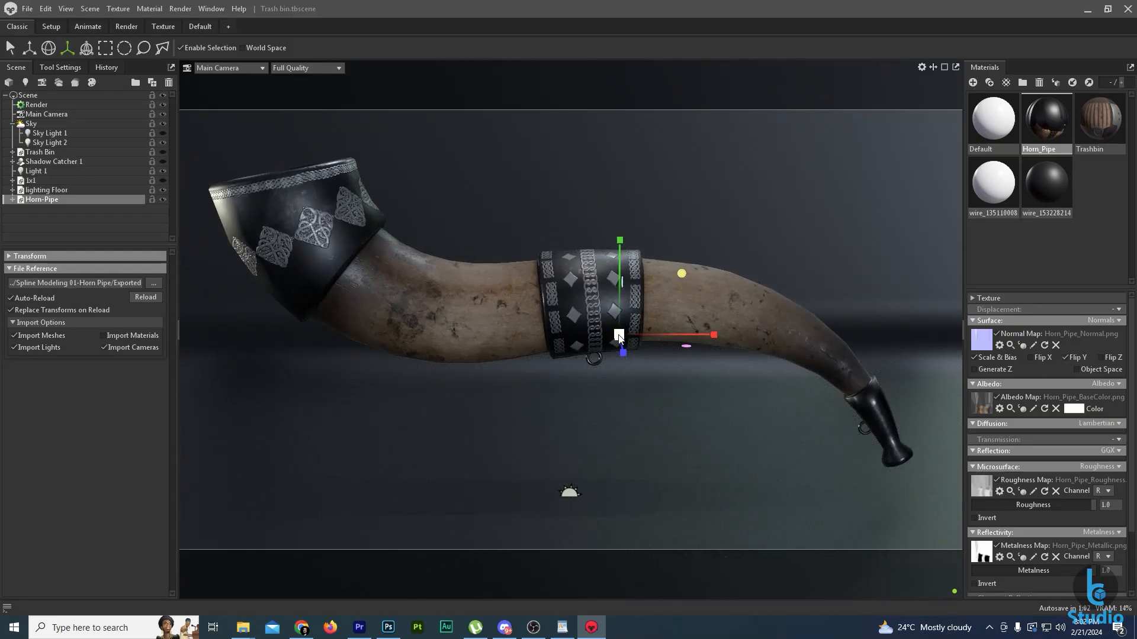
drag(620, 338, 613, 343)
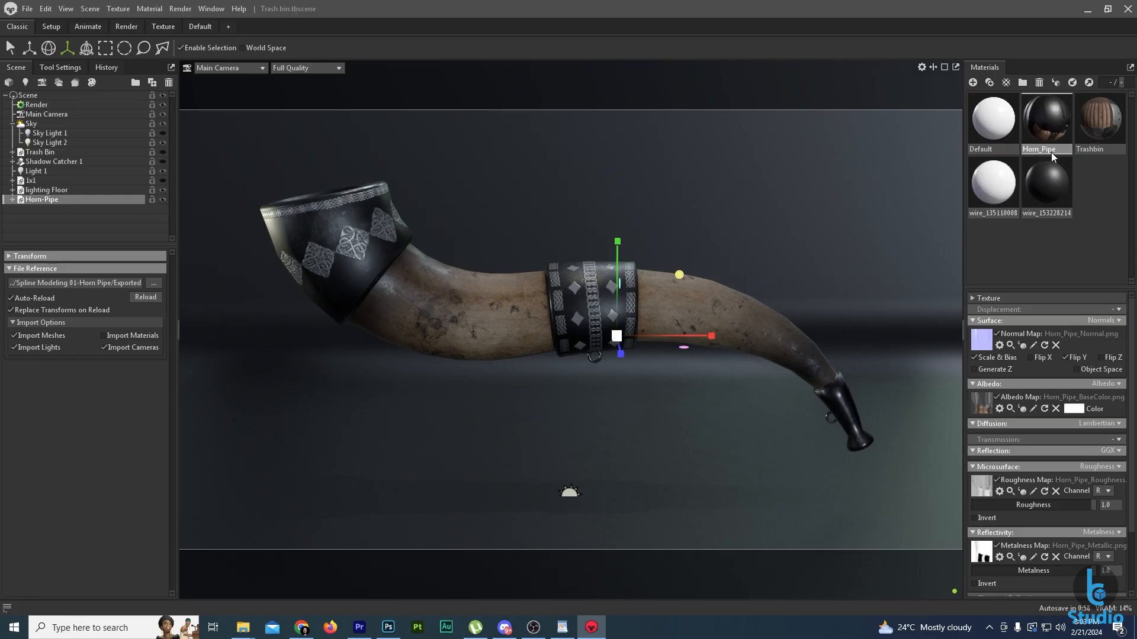
Darken the albedo color of the wire_153228214 floor material slightly and set its roughness to 0.738.
click(1046, 182)
click(1072, 409)
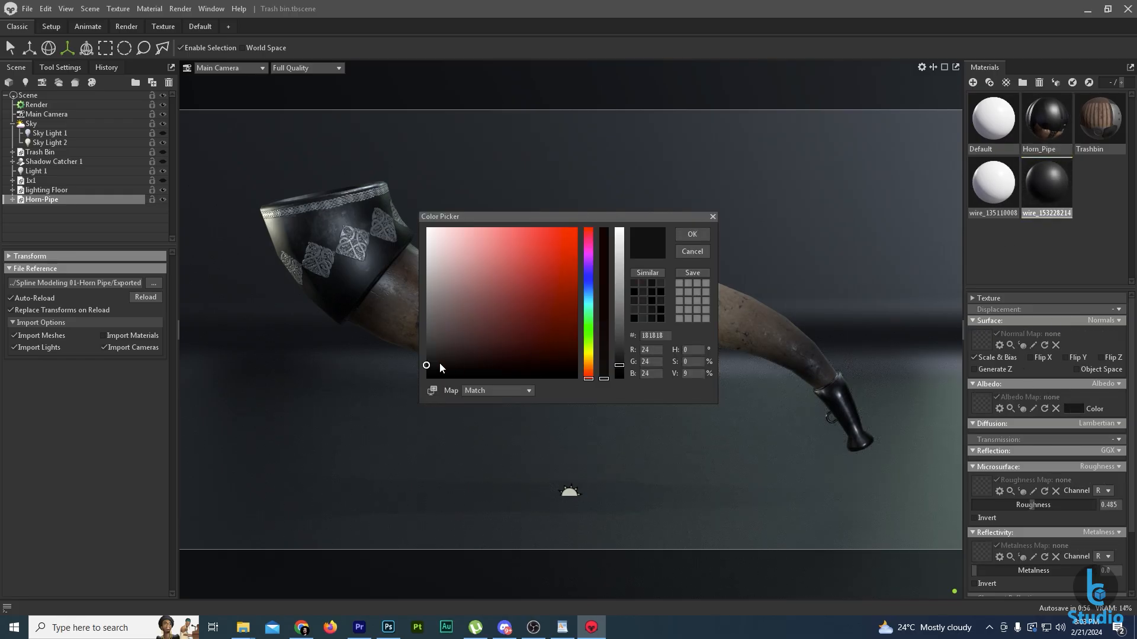
drag(430, 364, 427, 371)
click(695, 235)
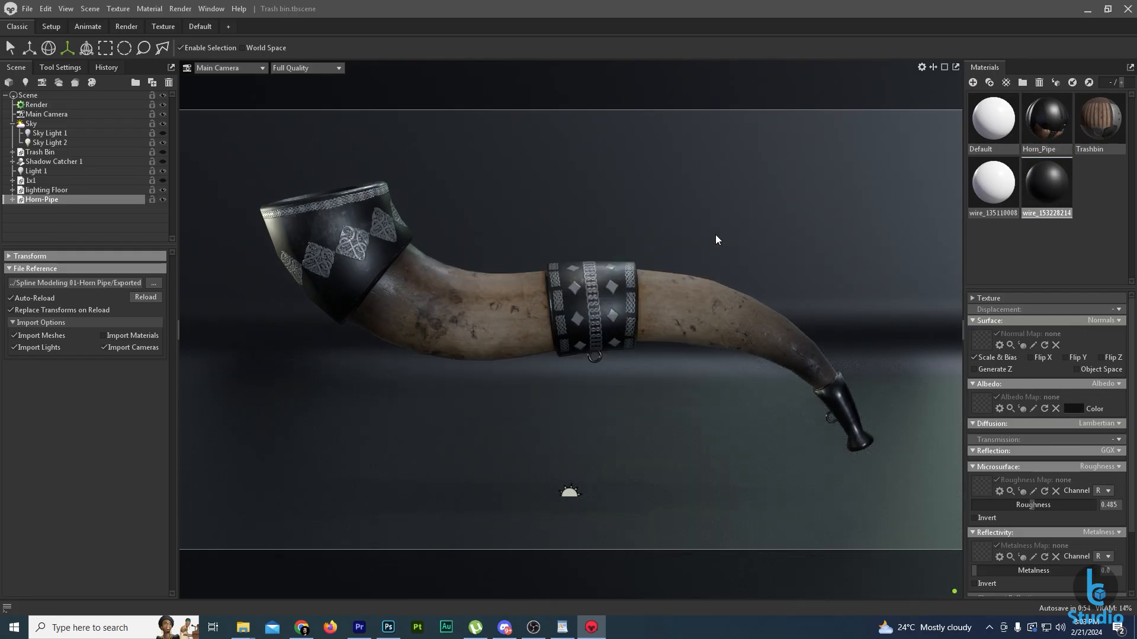
drag(1033, 506, 1058, 500)
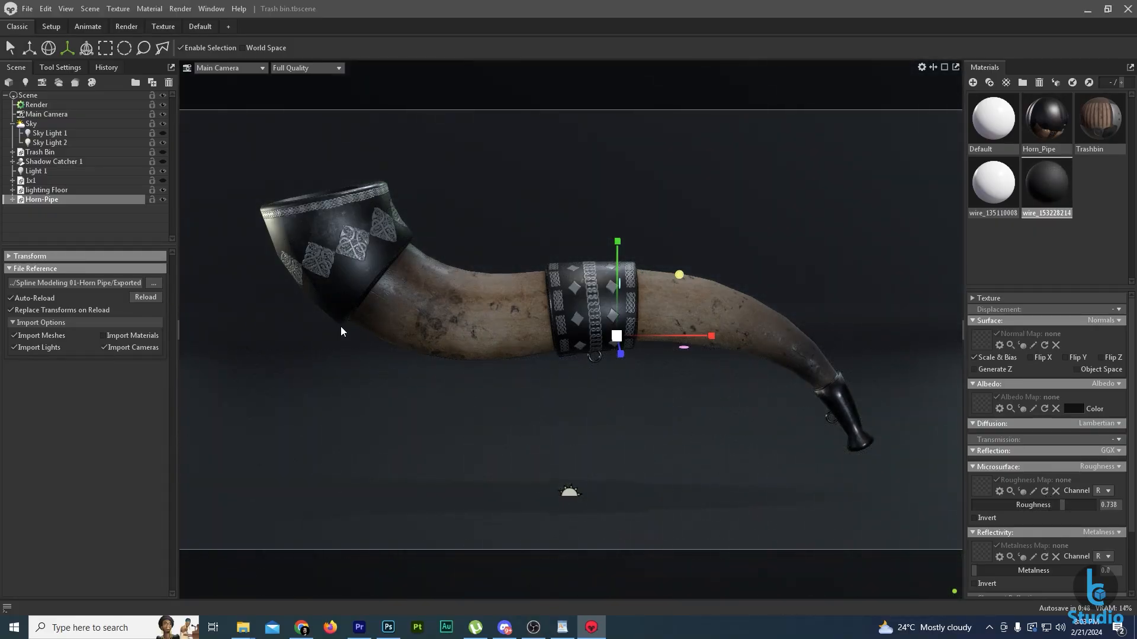
Check the horn's placement from above in the four-view Setup layout, then return to the Classic layout.
click(51, 27)
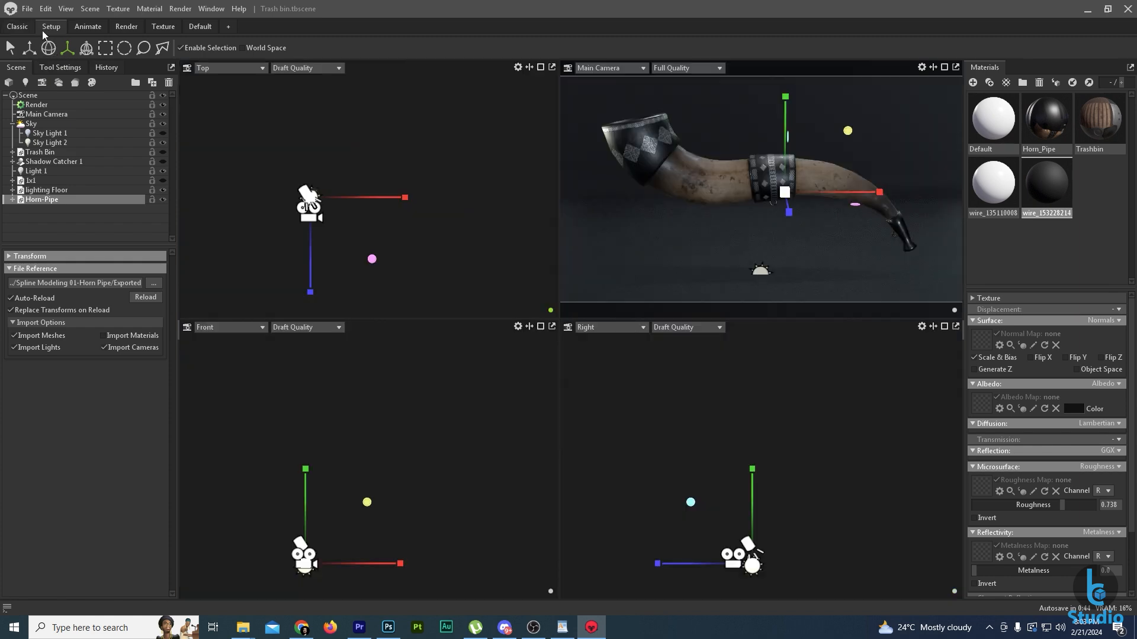
click(29, 47)
scroll(303, 216, up, 6)
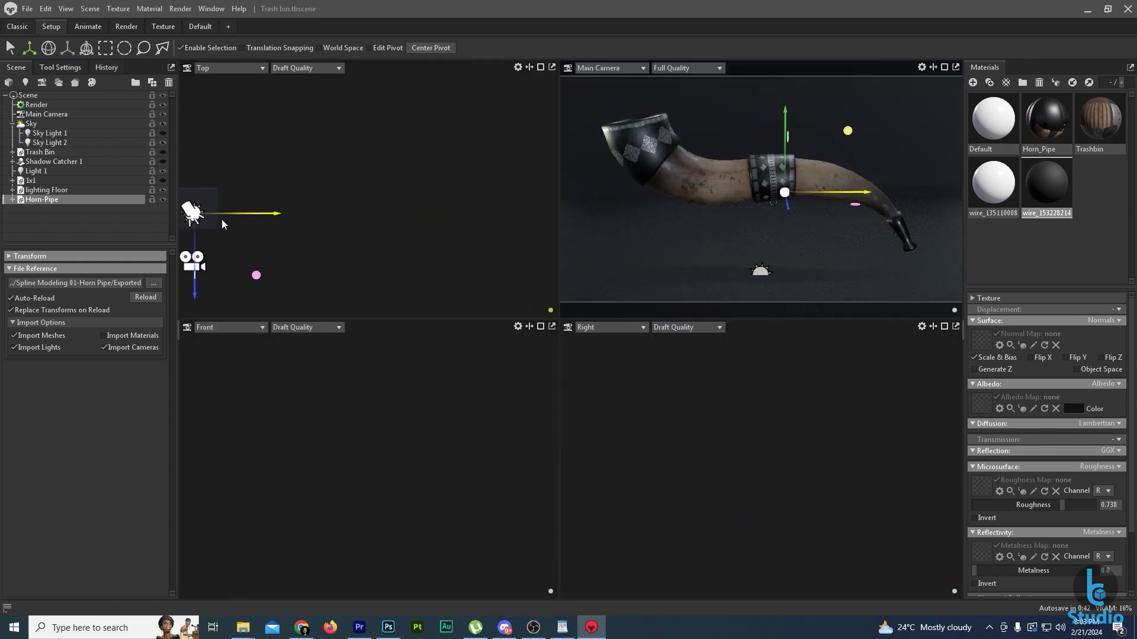
middle_drag(222, 219, 316, 241)
scroll(361, 255, up, 3)
scroll(368, 262, up, 3)
middle_drag(364, 283, 394, 194)
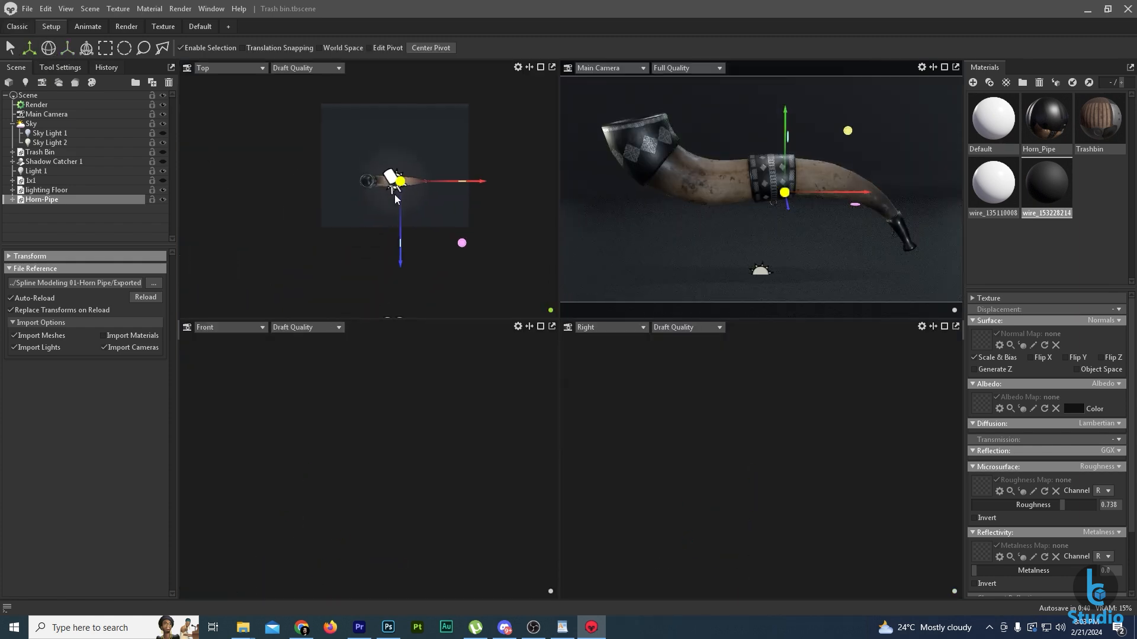
scroll(394, 194, up, 5)
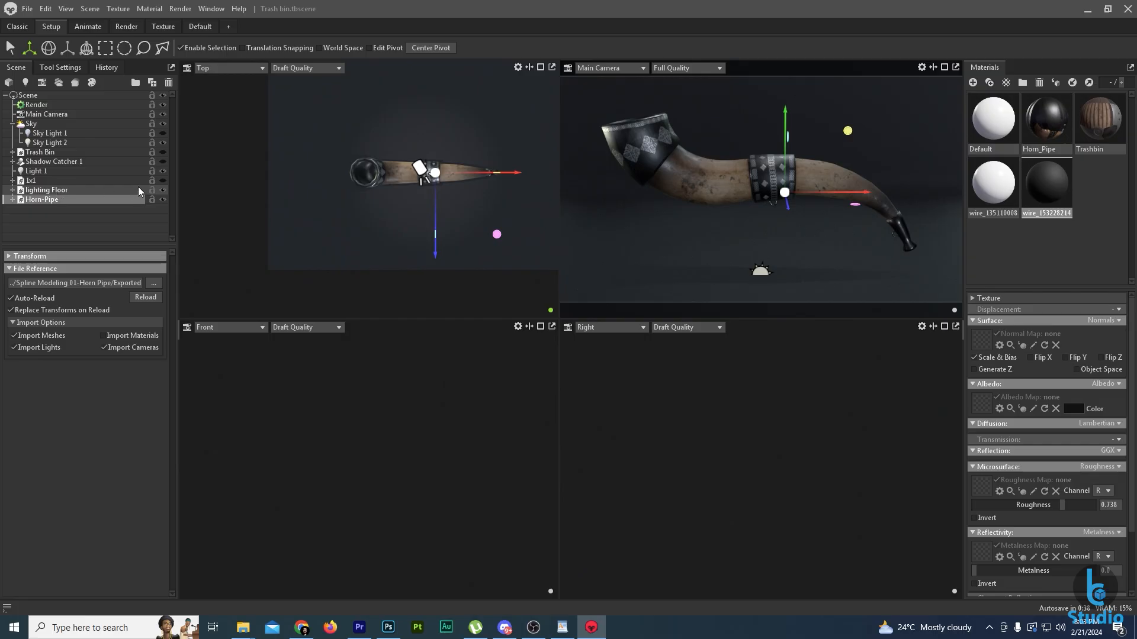
click(163, 152)
click(163, 152)
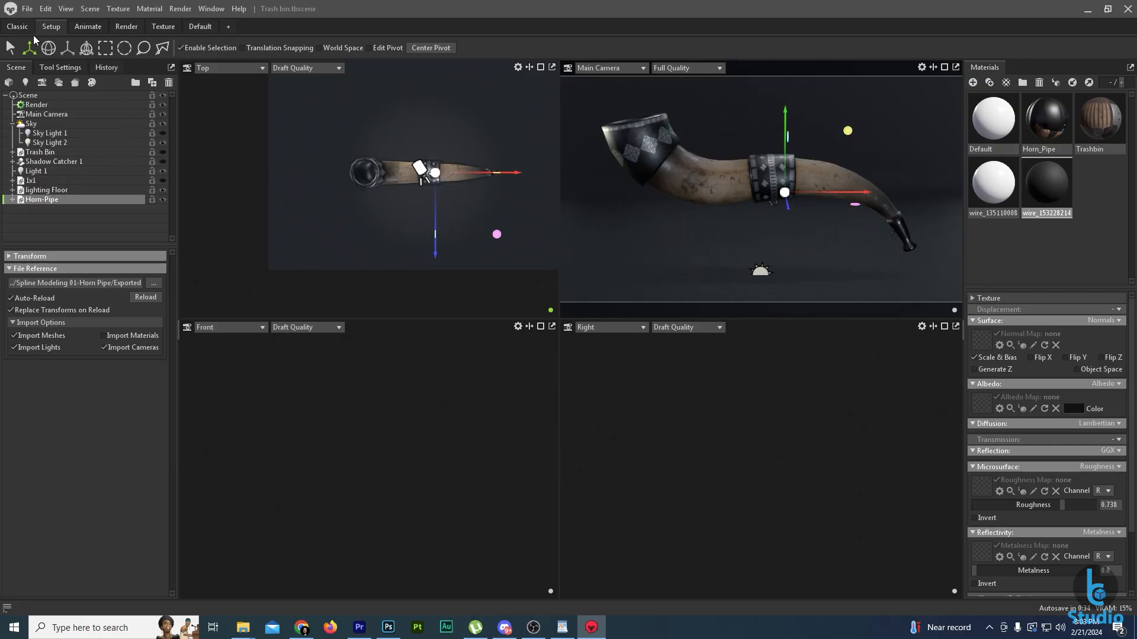
click(20, 27)
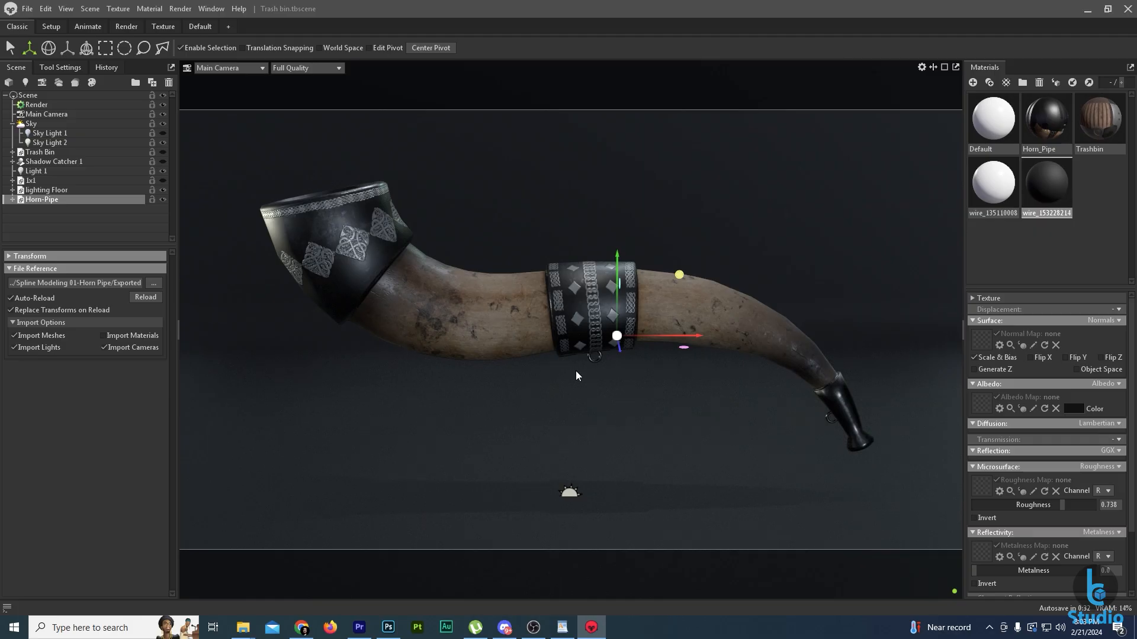
Rotate the horn about its vertical axis by about -22.6 degrees and reframe it in the main camera.
key(e)
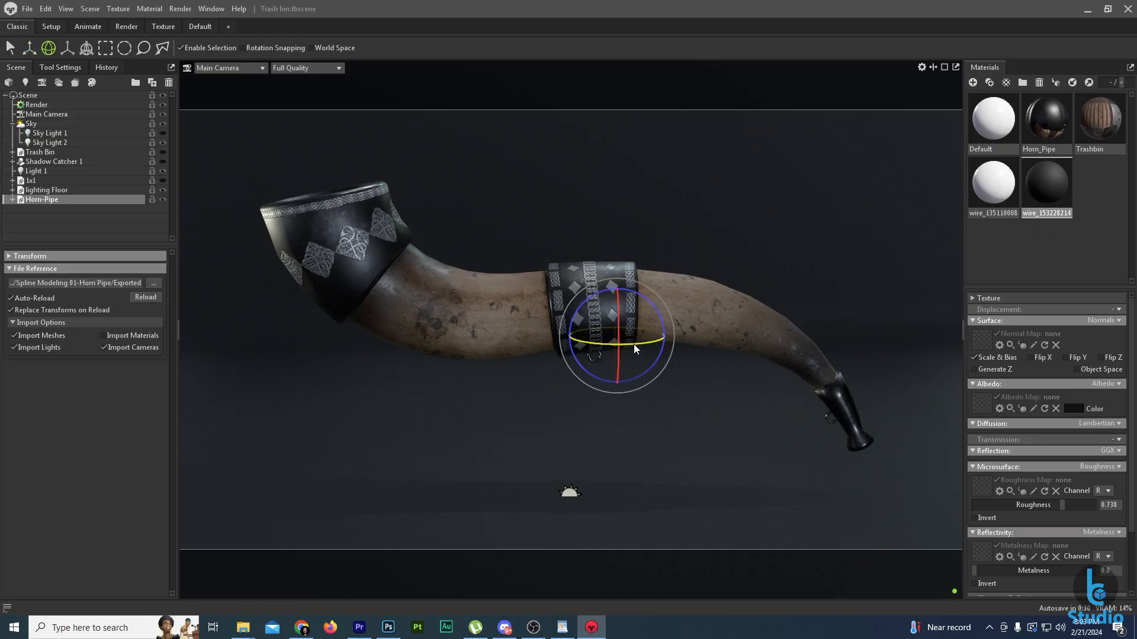
drag(634, 344, 597, 346)
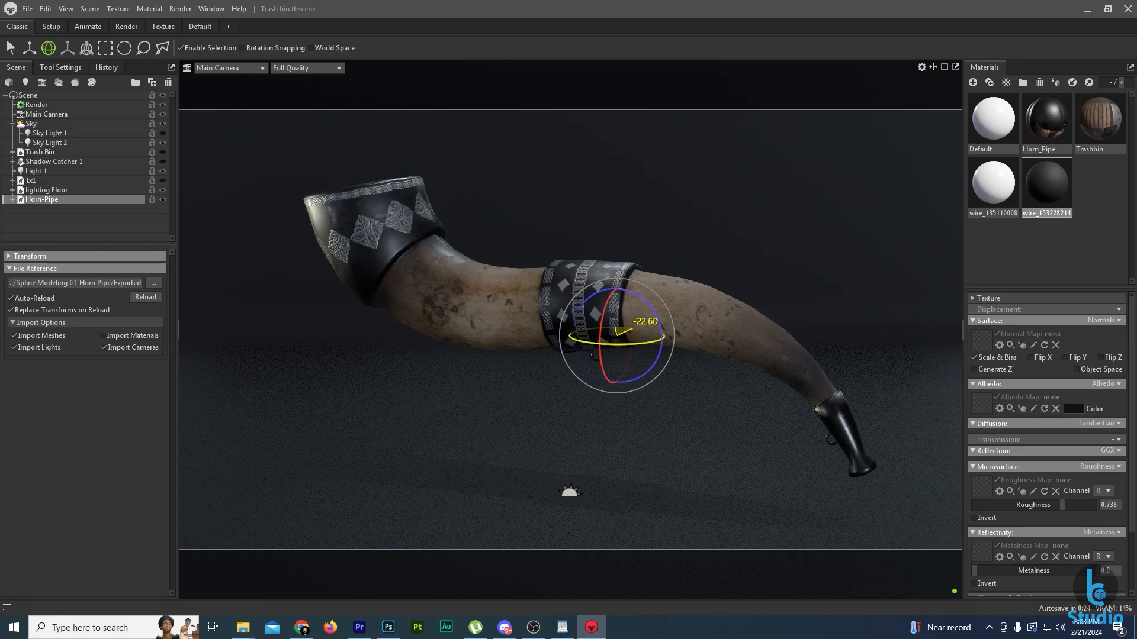
mouse_move(633, 425)
mouse_down()
mouse_move(676, 417)
mouse_move(605, 417)
mouse_move(624, 411)
mouse_up()
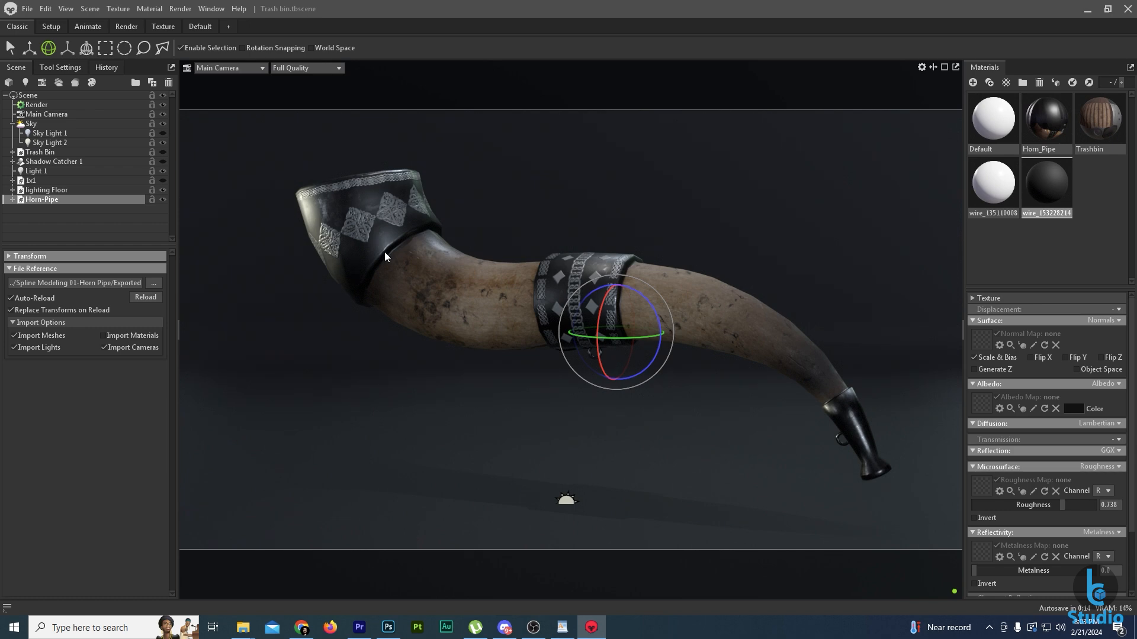
Raise the Light 1 spotlight's brightness to 3.894 and shift its color slightly away from pure white.
click(35, 171)
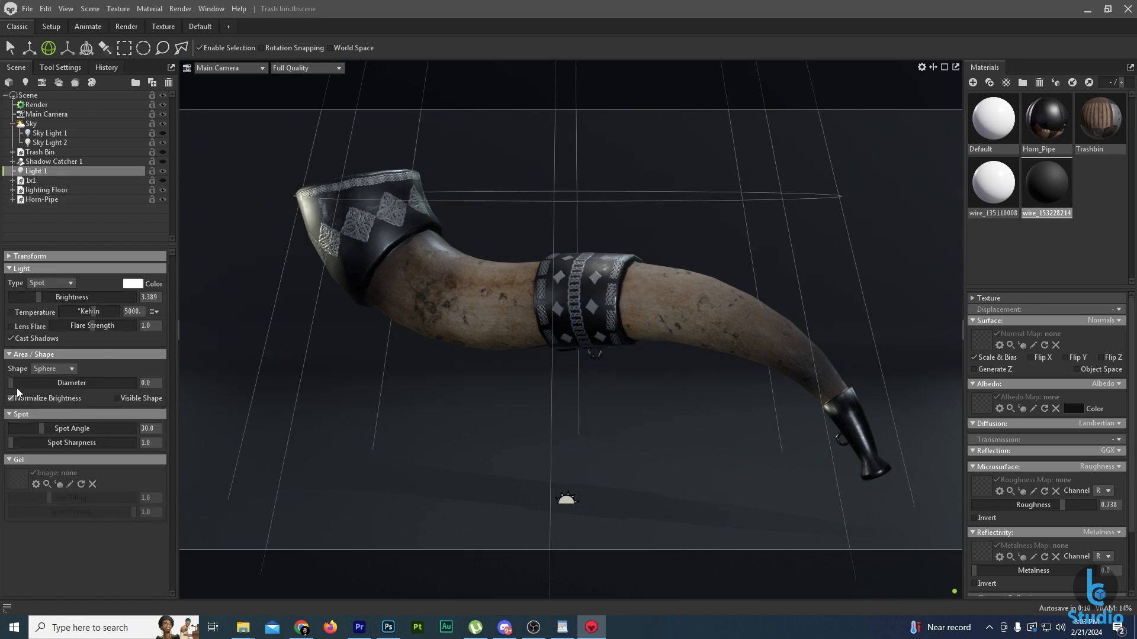
drag(39, 297, 43, 297)
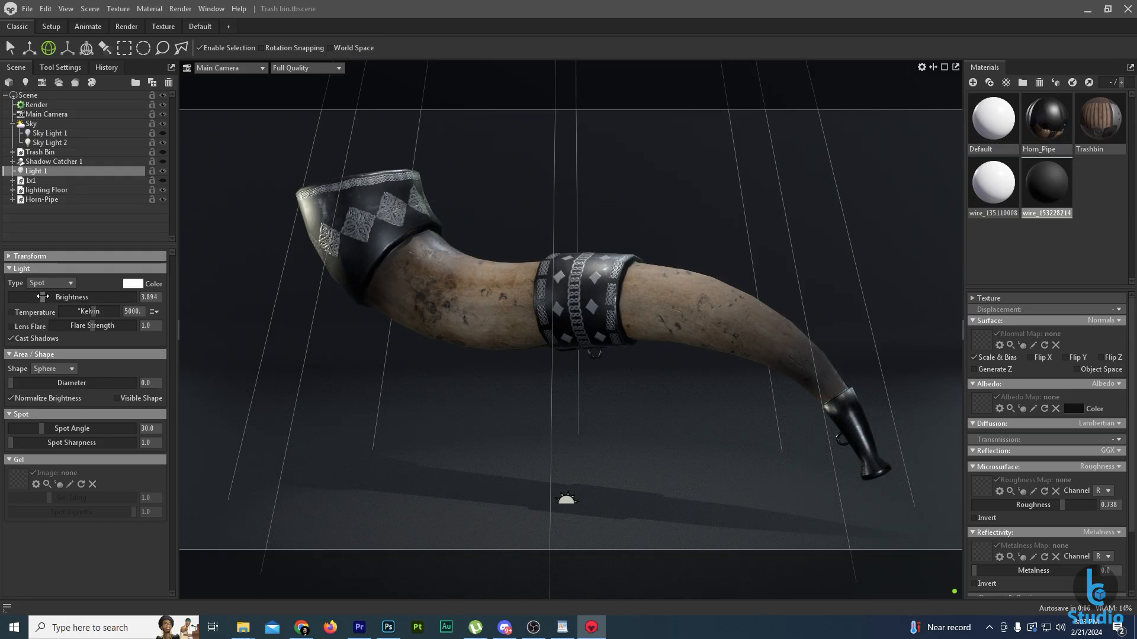
click(131, 286)
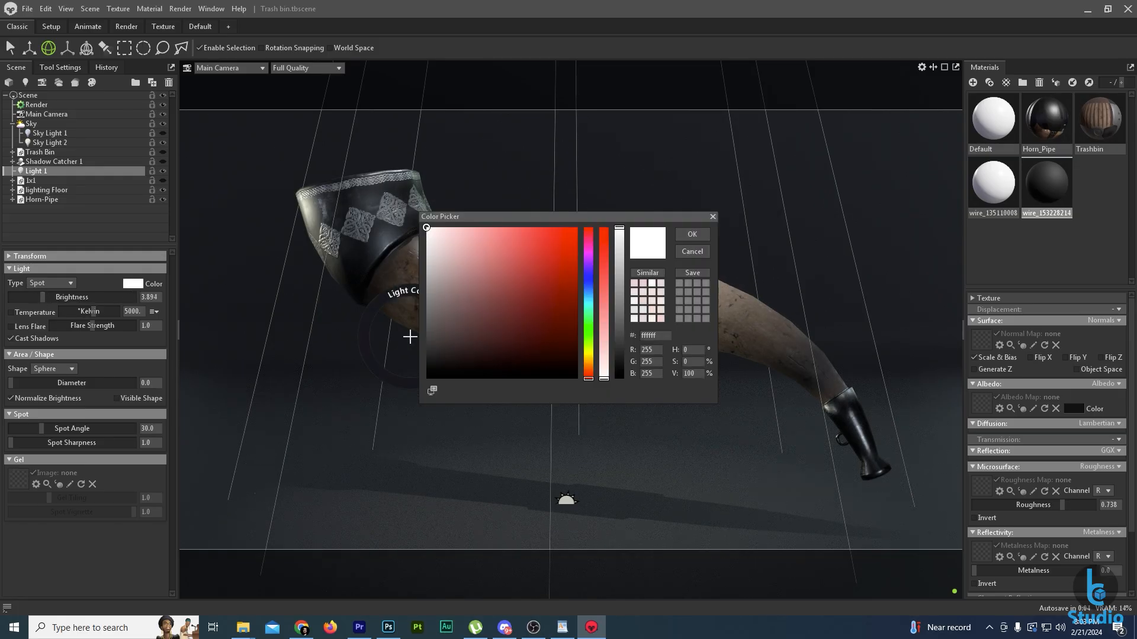
drag(587, 365, 587, 360)
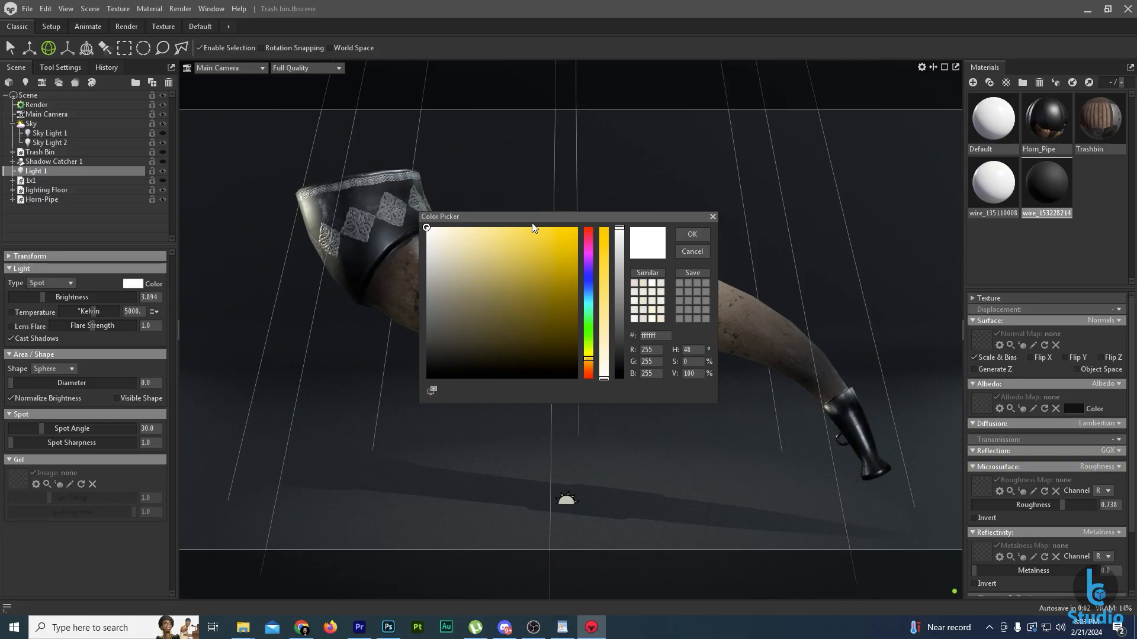
drag(531, 223, 740, 254)
mouse_move(766, 388)
mouse_down()
mouse_move(739, 293)
mouse_move(658, 265)
mouse_move(806, 275)
mouse_move(741, 285)
mouse_move(816, 290)
mouse_move(748, 286)
mouse_move(709, 298)
mouse_up()
click(988, 290)
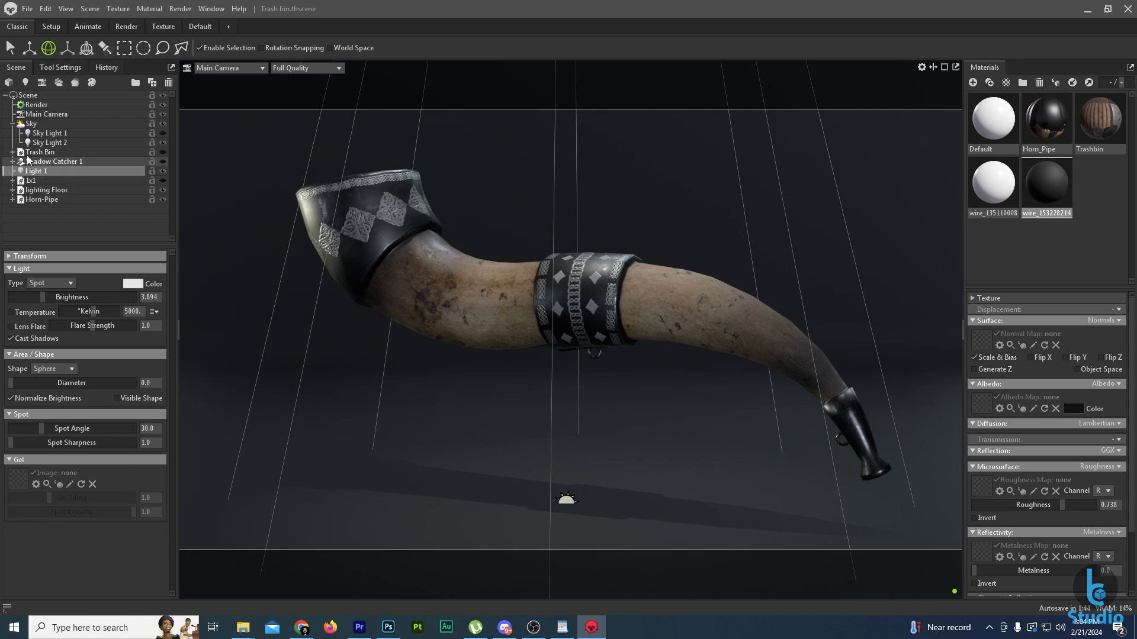
Rotate Sky Light 1 to change its light direction and raise its brightness to 5.841.
click(60, 124)
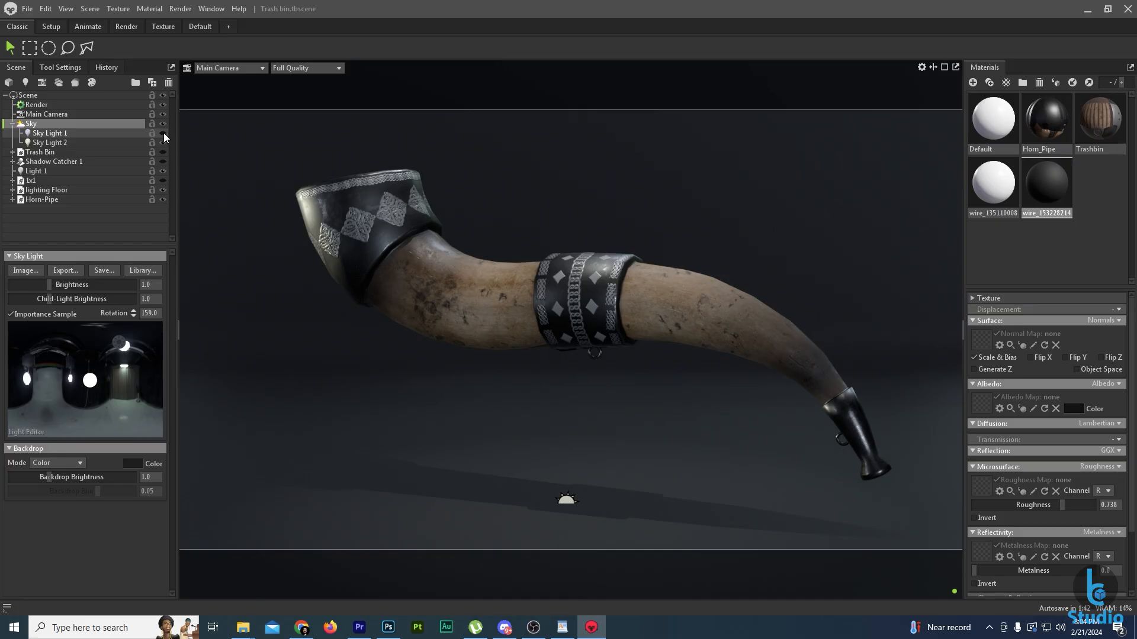
click(51, 132)
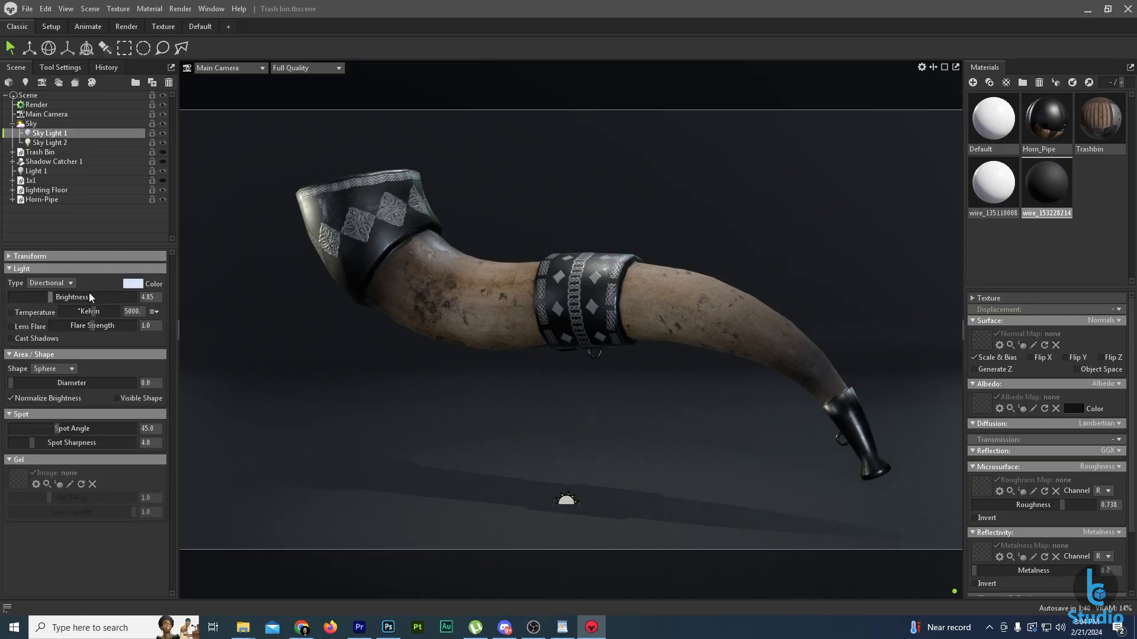
drag(52, 296, 59, 296)
click(48, 47)
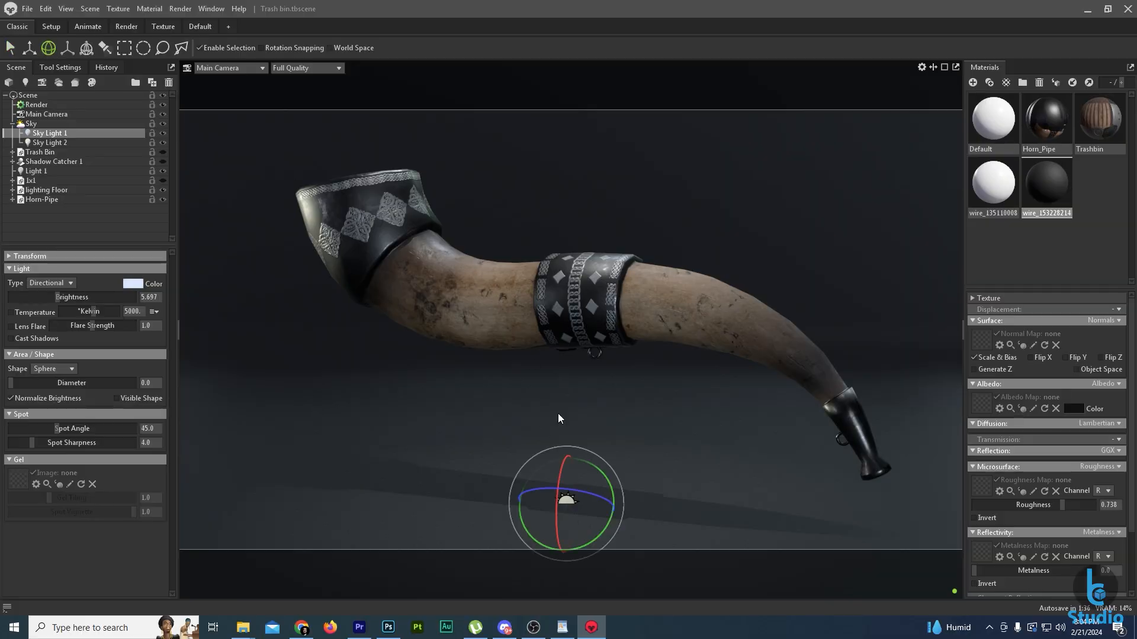
drag(556, 499, 566, 524)
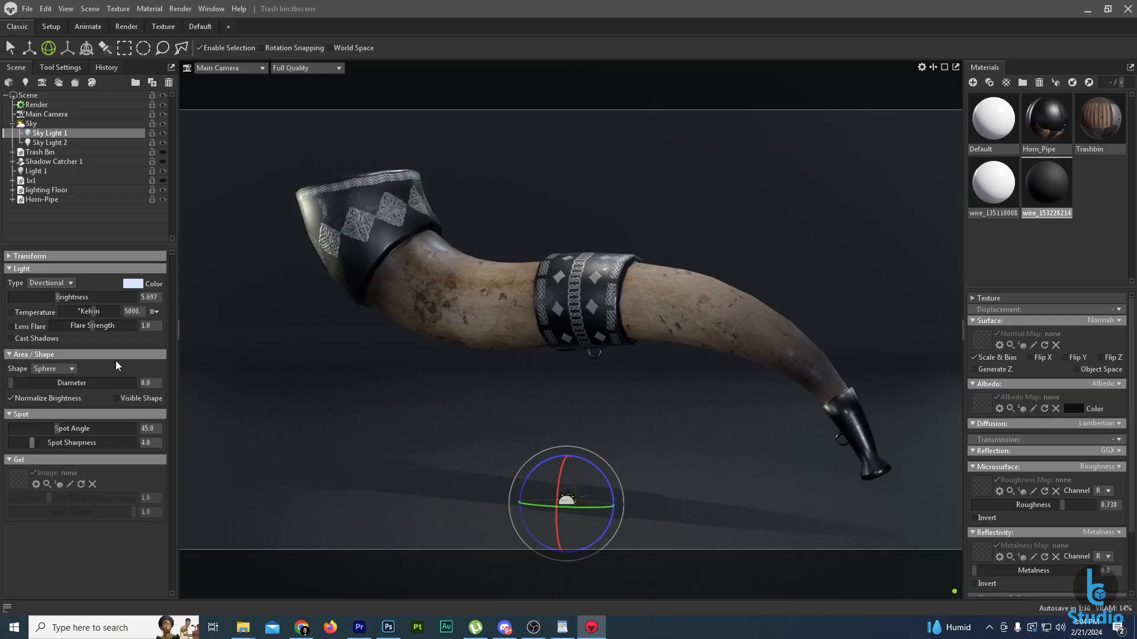
drag(60, 296, 60, 296)
Change Sky Light 1 from a directional light to Omni and lower its brightness to 3.029.
key(w)
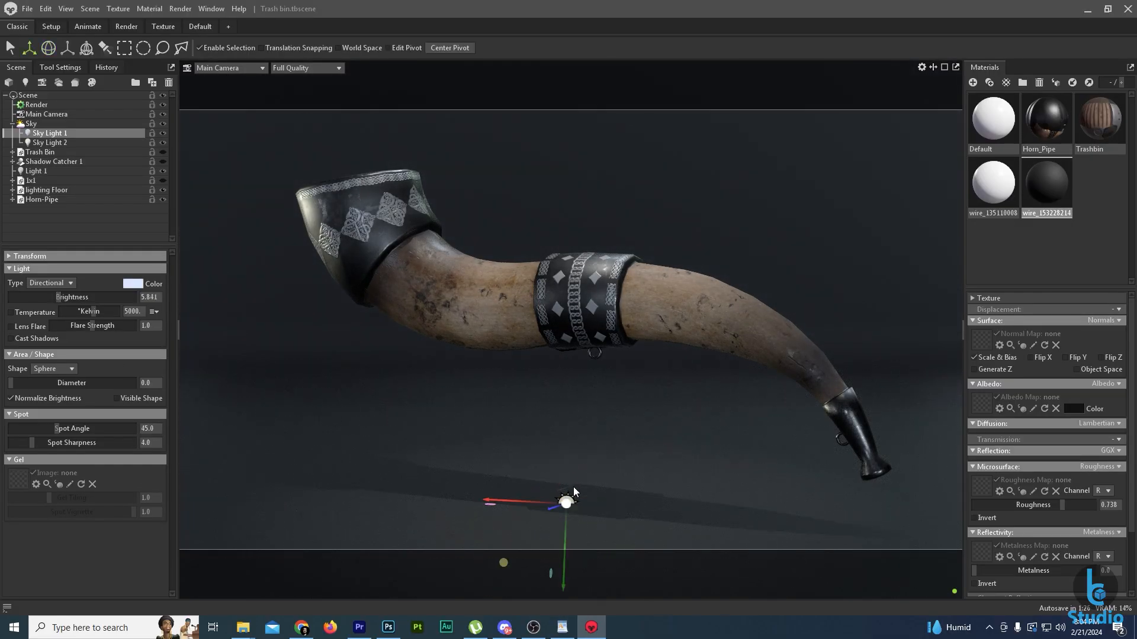
click(26, 255)
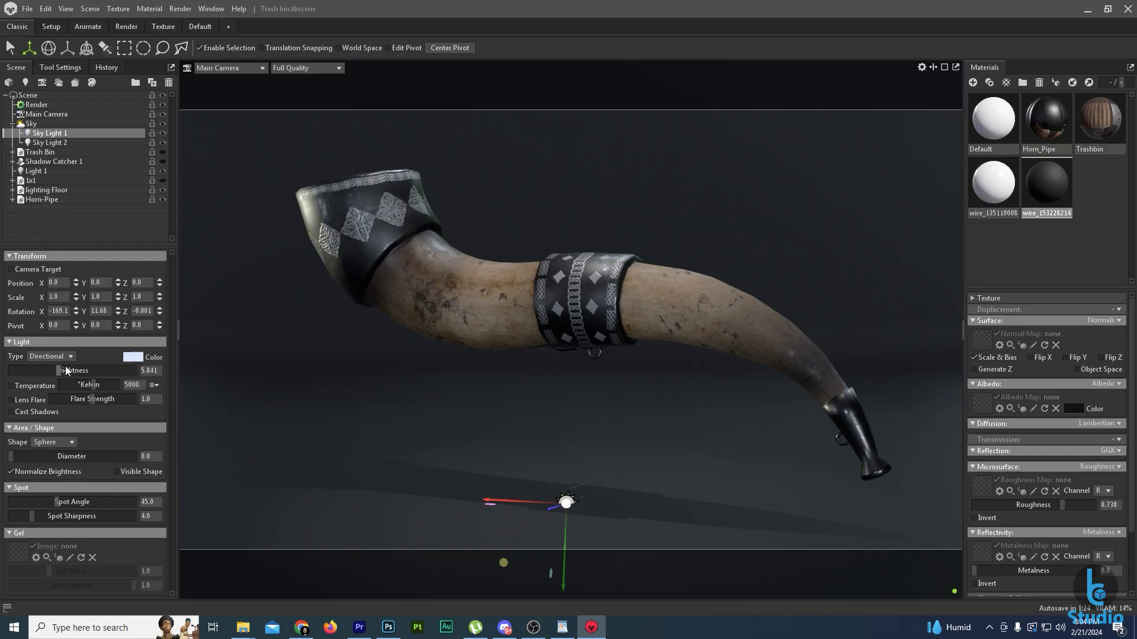
click(51, 356)
click(49, 388)
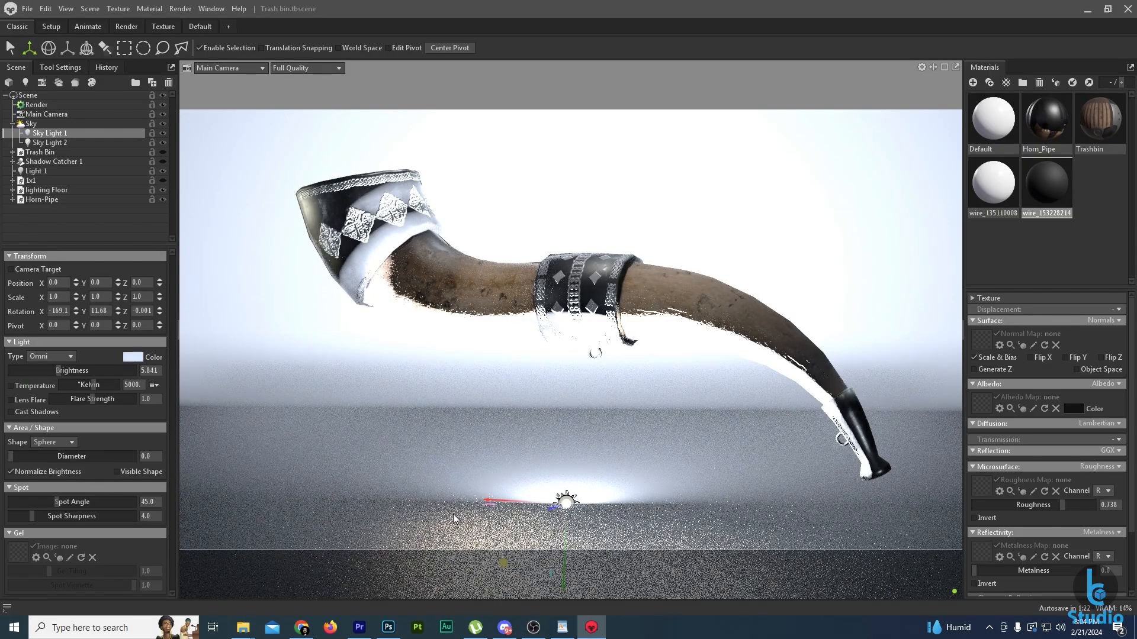
drag(59, 371, 36, 371)
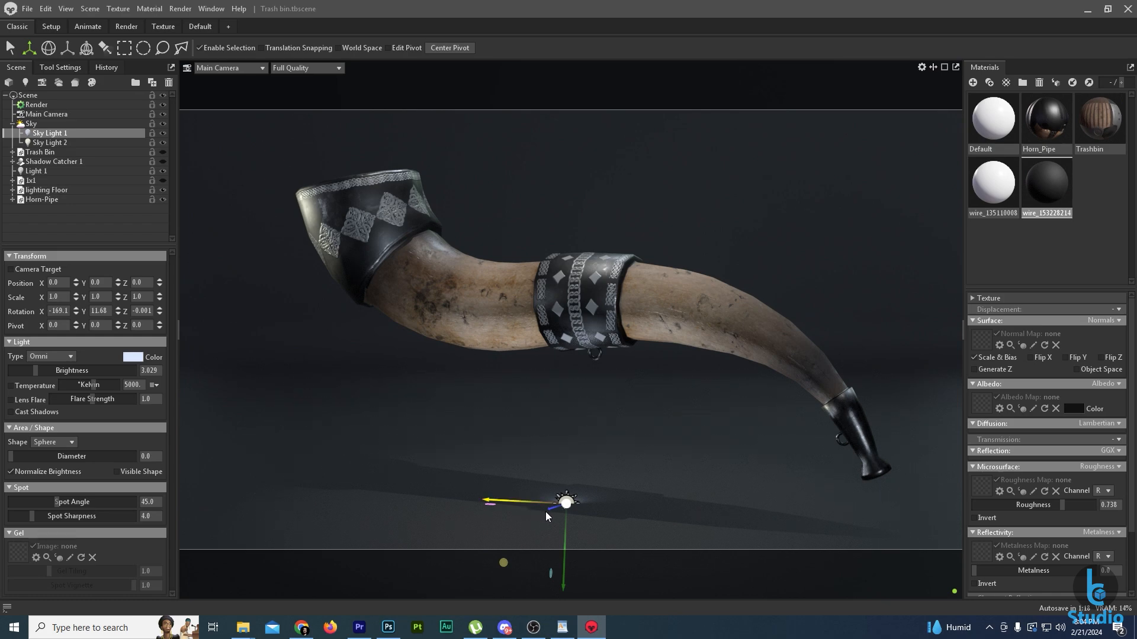
Move Sky Light 1 to about 0.521, 0.942, -1.516, beside the horn's wide end, using the Setup layout's top view, and return to Classic.
drag(546, 510, 426, 312)
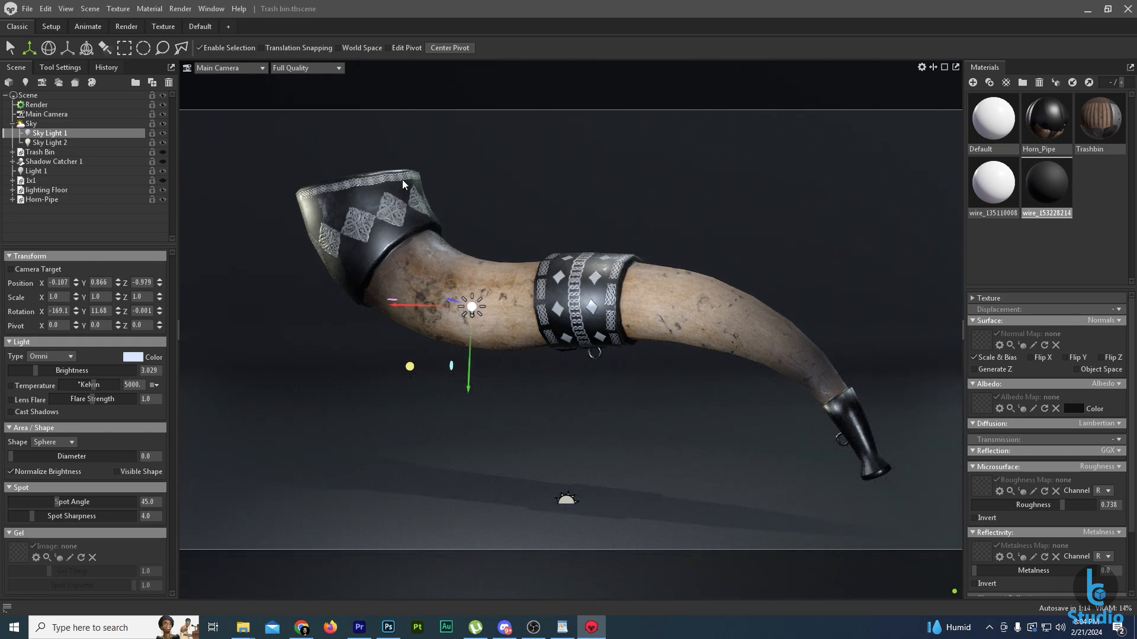
click(51, 26)
drag(406, 268, 314, 251)
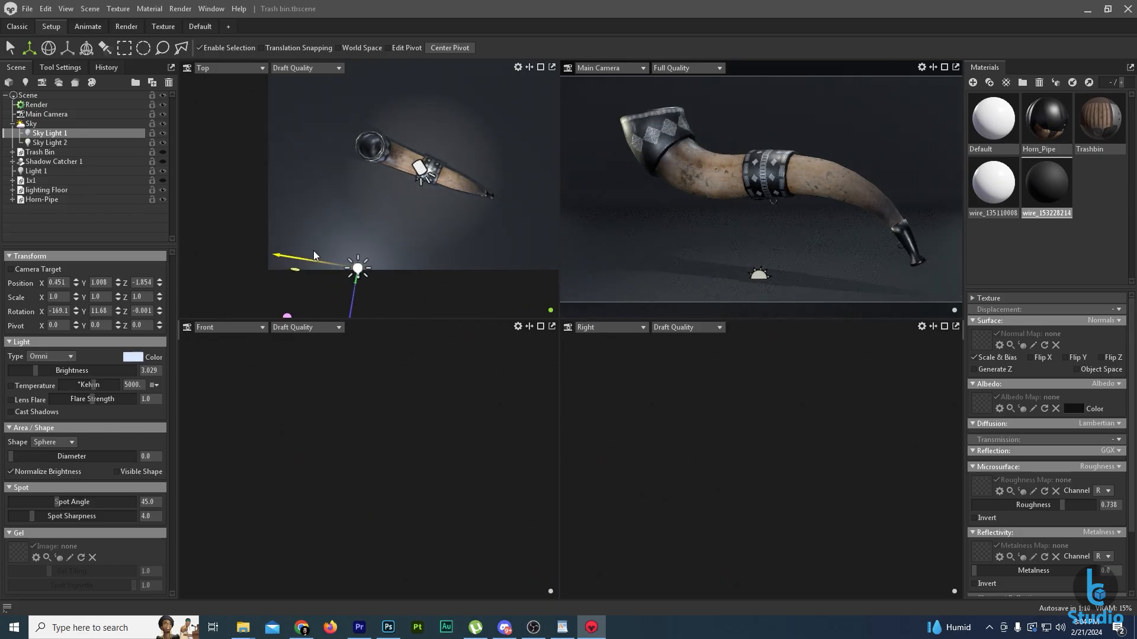
drag(350, 298, 355, 275)
click(17, 26)
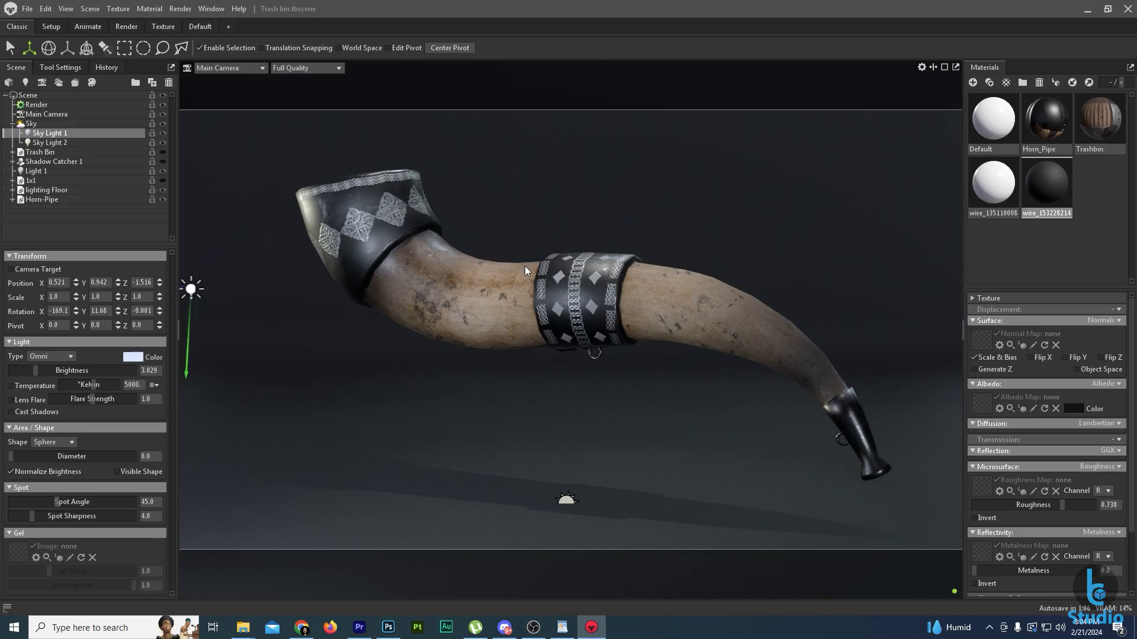
Try neutral and greenish greys for Sky Light 1's color and settle on a warm light tan, about d2b797.
click(133, 357)
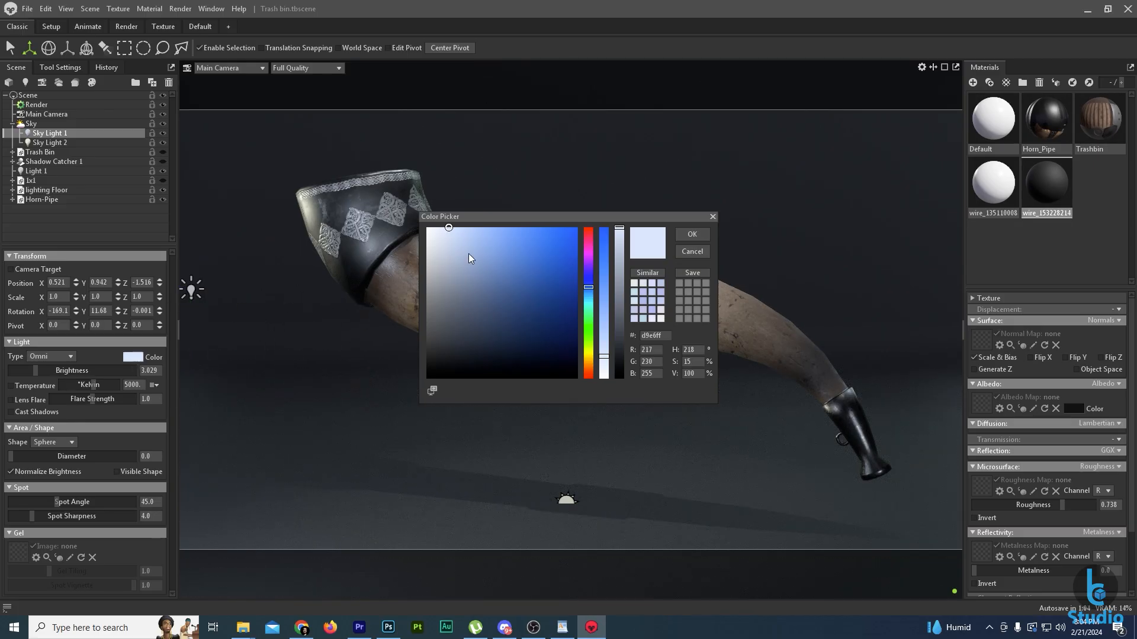
drag(486, 217, 586, 227)
drag(548, 247, 485, 254)
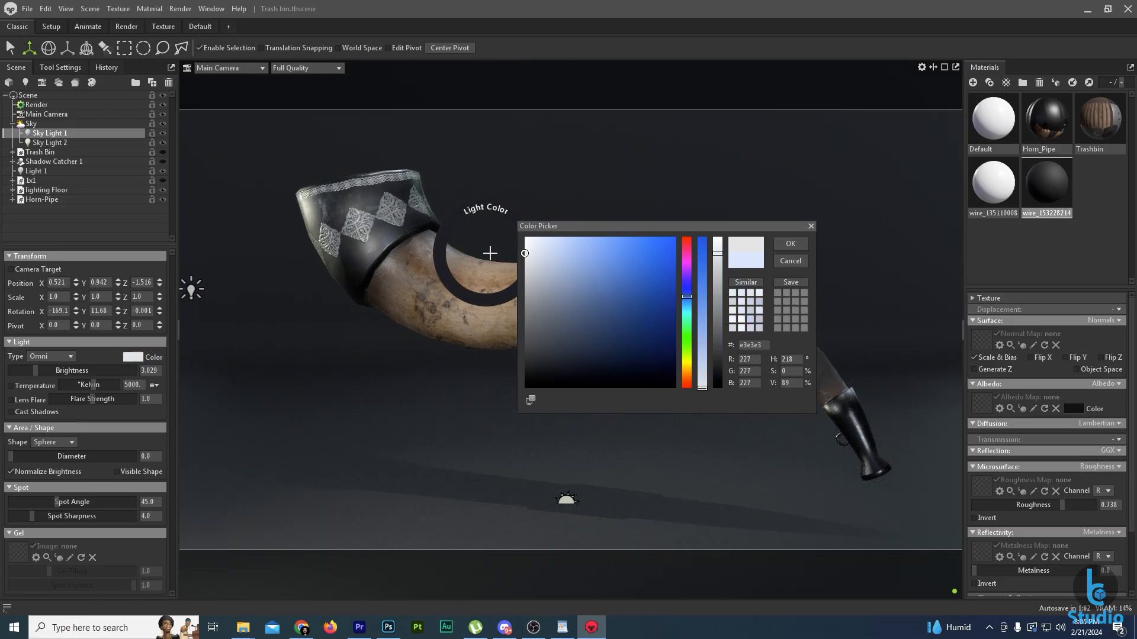
drag(573, 227, 637, 233)
drag(743, 304, 751, 332)
mouse_move(650, 322)
mouse_down()
mouse_move(599, 319)
mouse_move(593, 306)
mouse_up()
drag(752, 342, 752, 354)
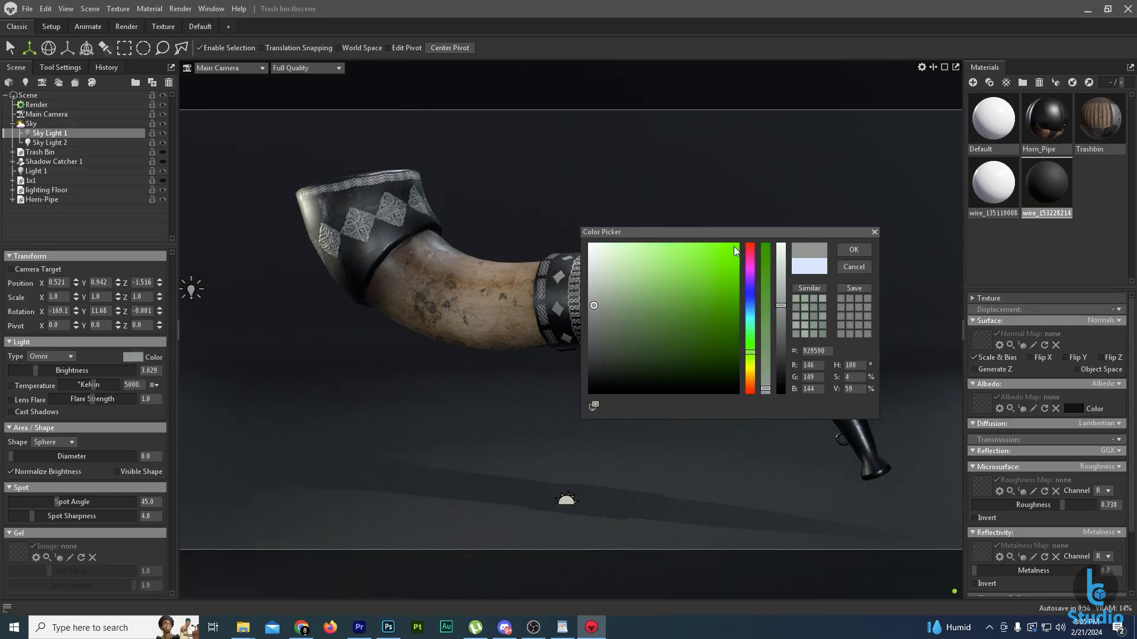
drag(733, 235, 837, 225)
mouse_move(698, 295)
mouse_down()
mouse_move(696, 320)
mouse_move(691, 306)
mouse_up()
drag(853, 341, 853, 369)
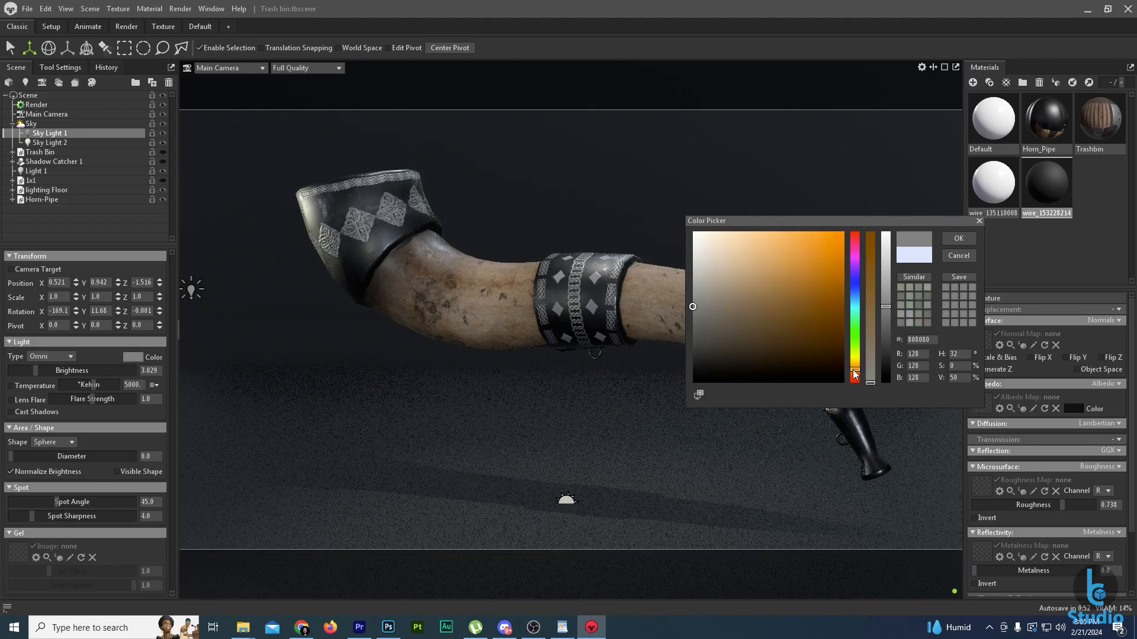
drag(701, 306, 749, 270)
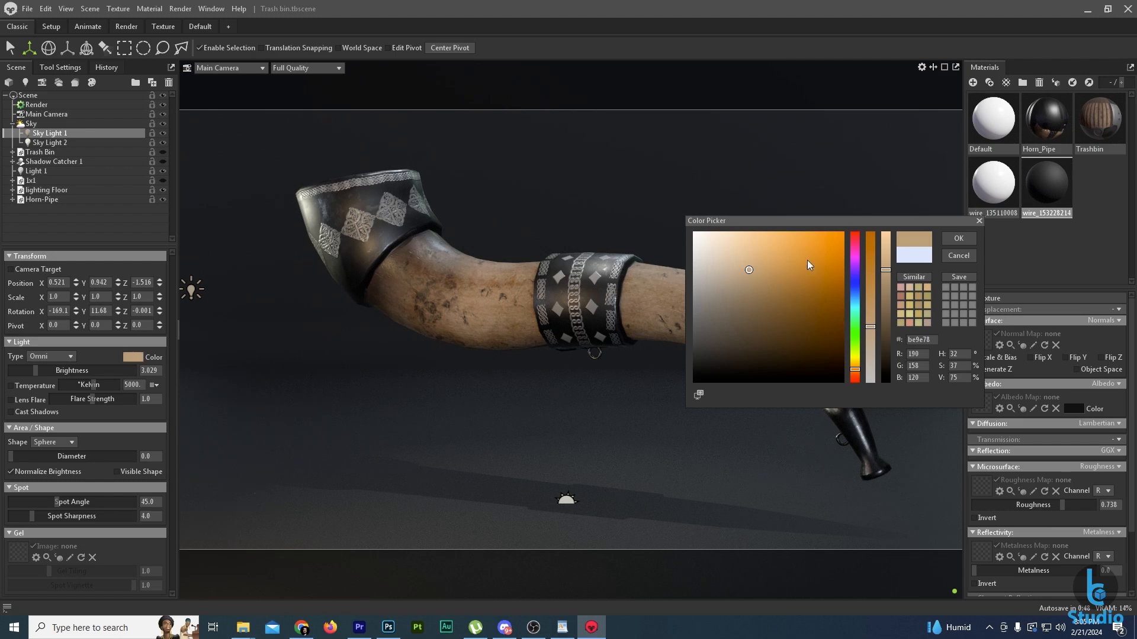
click(735, 258)
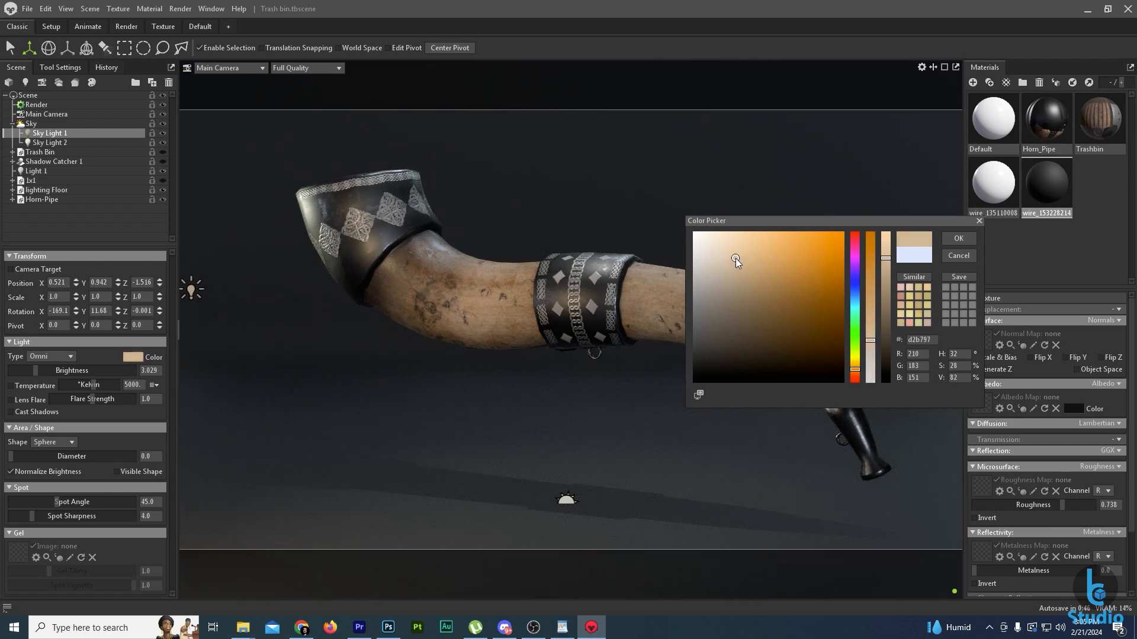
click(958, 240)
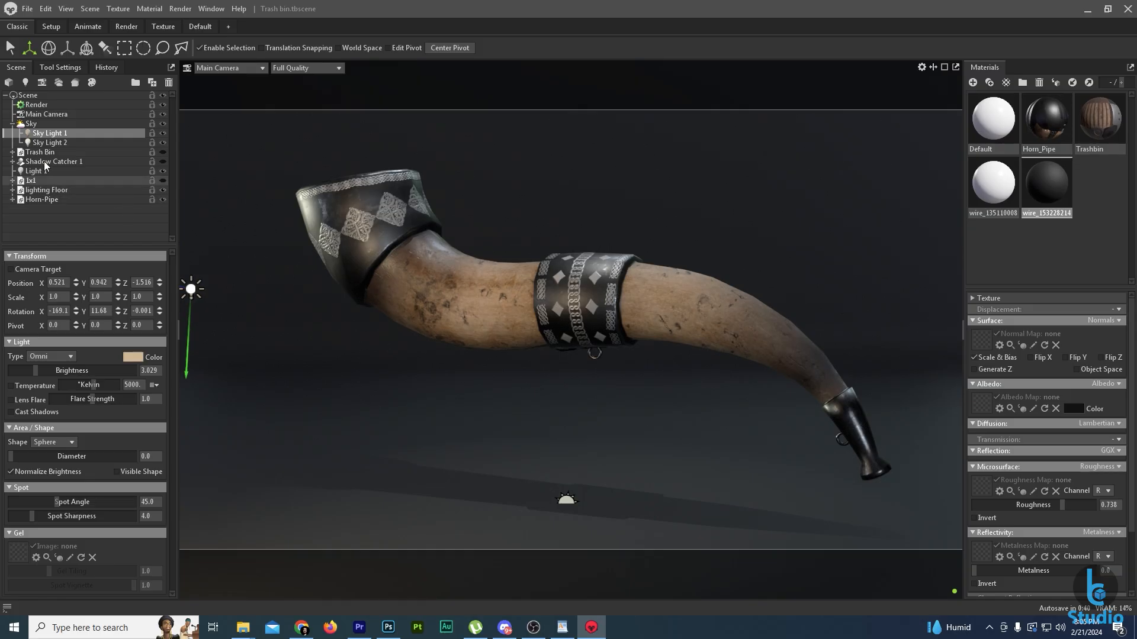
Try the Use Ray Tracing render option and enable level 1 Catmull-Clark subdivision on the Horn_Pipe mesh.
click(35, 104)
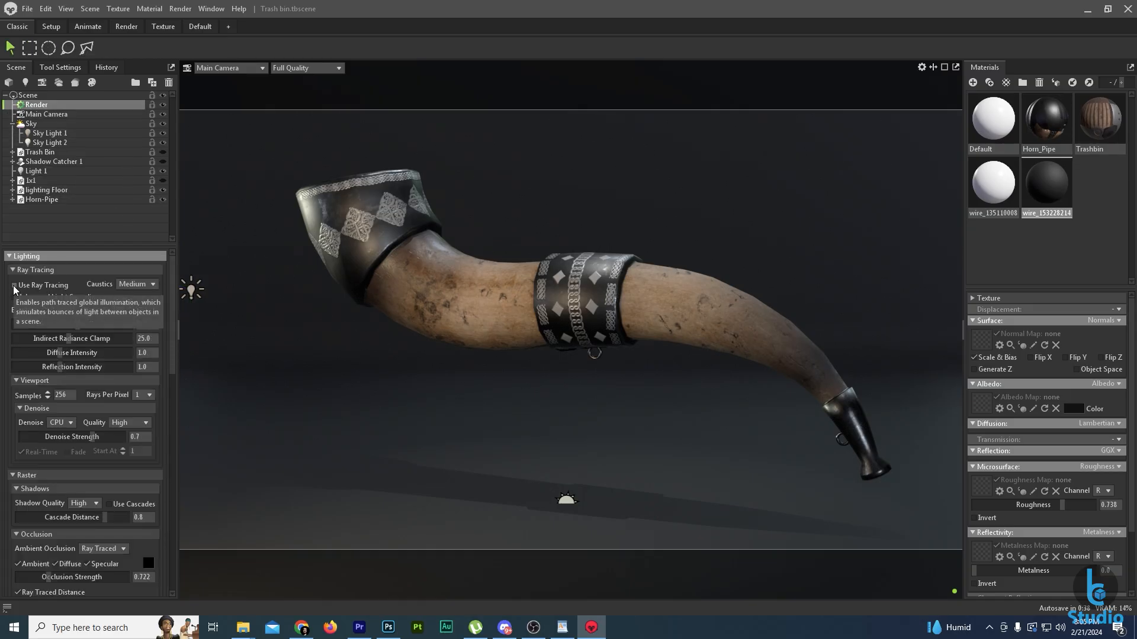
click(14, 286)
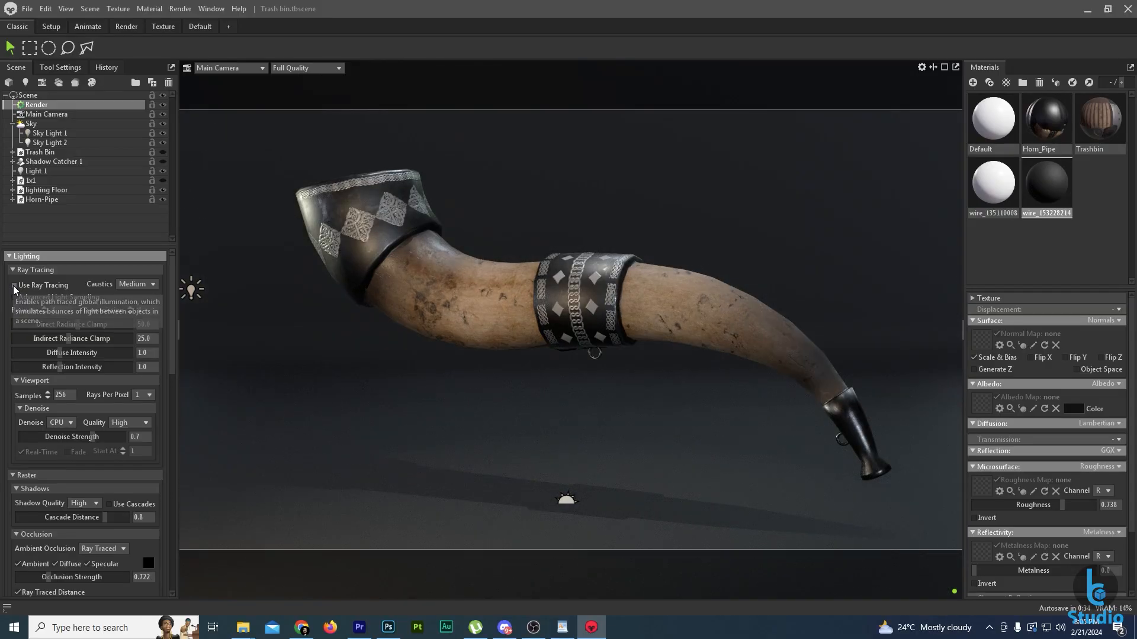
click(377, 217)
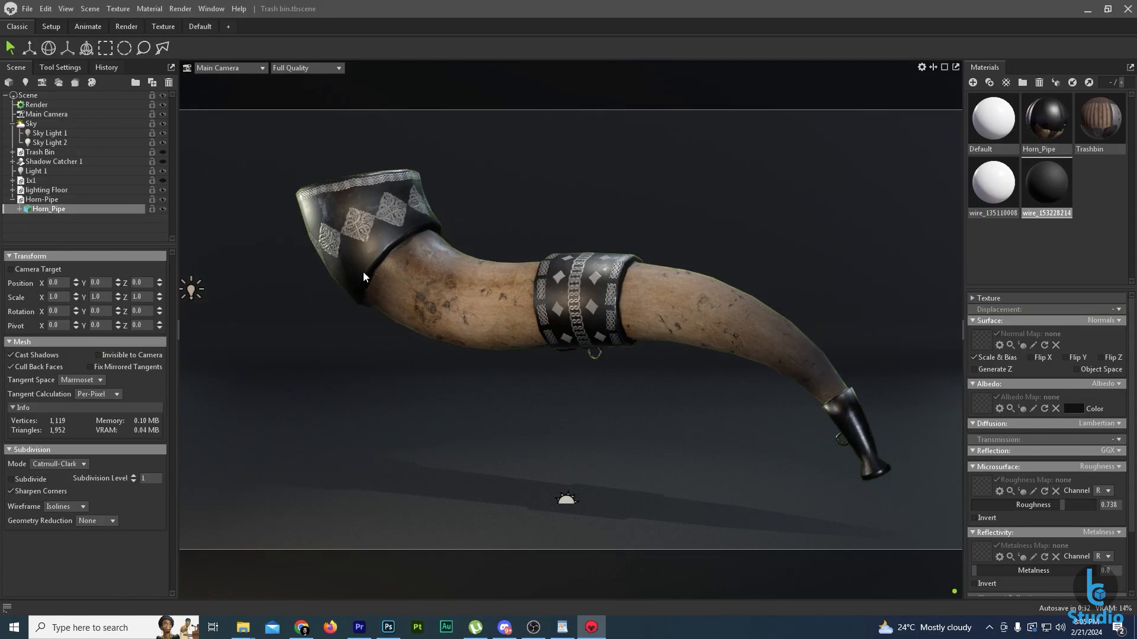
click(12, 481)
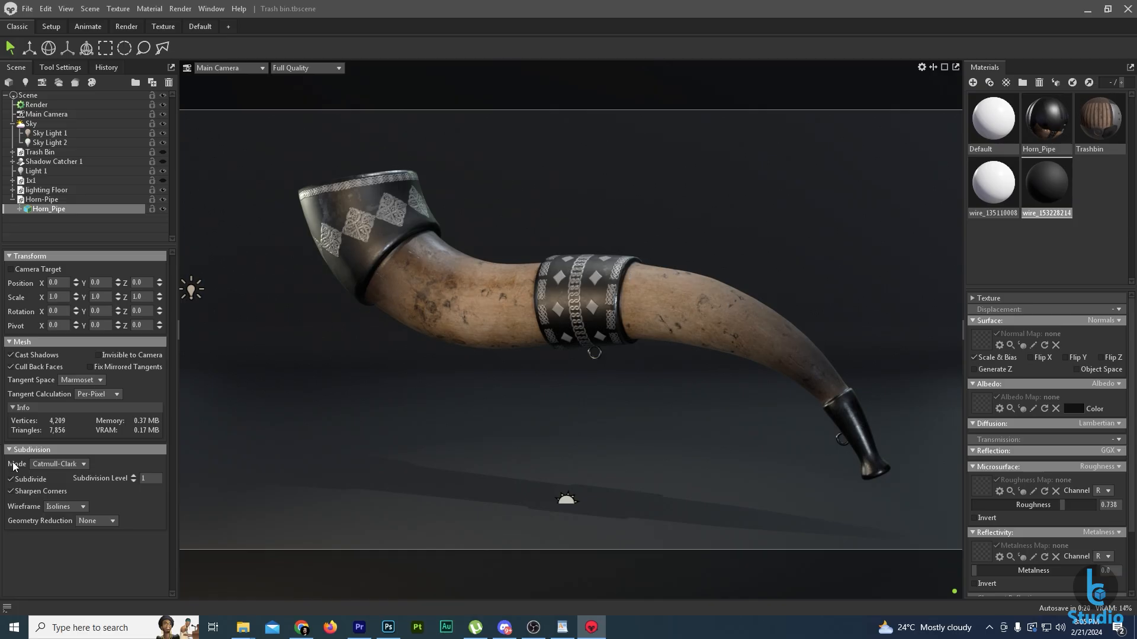
click(37, 105)
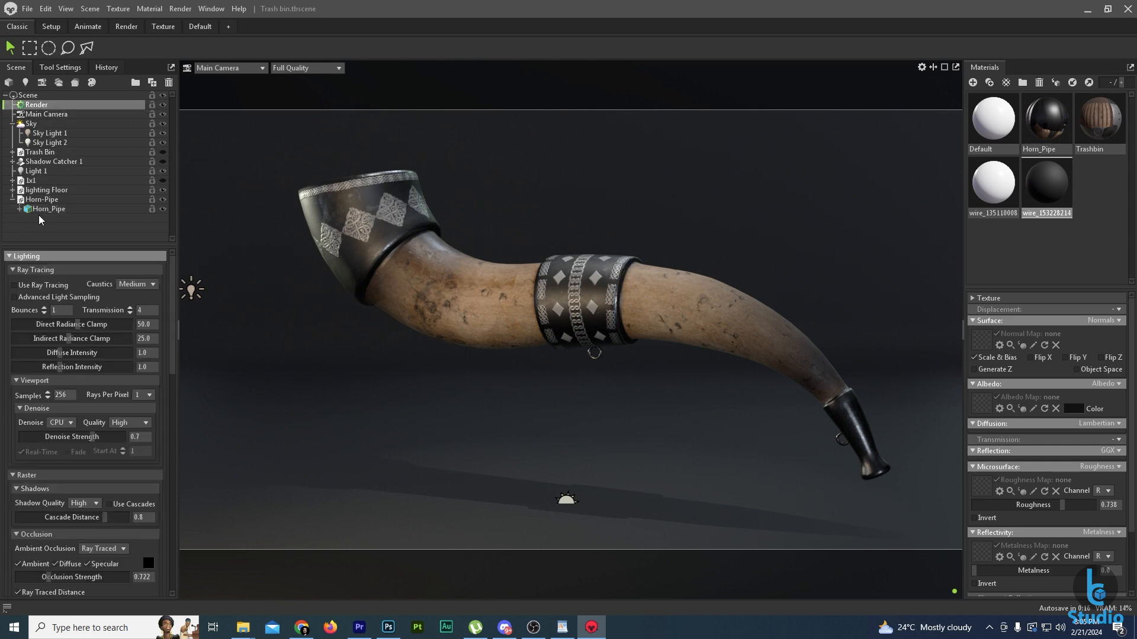
Turn the horn to face the opposite way with a Y rotation of about 188.7, scale it to 4.8 and recenter it in the frame.
click(41, 200)
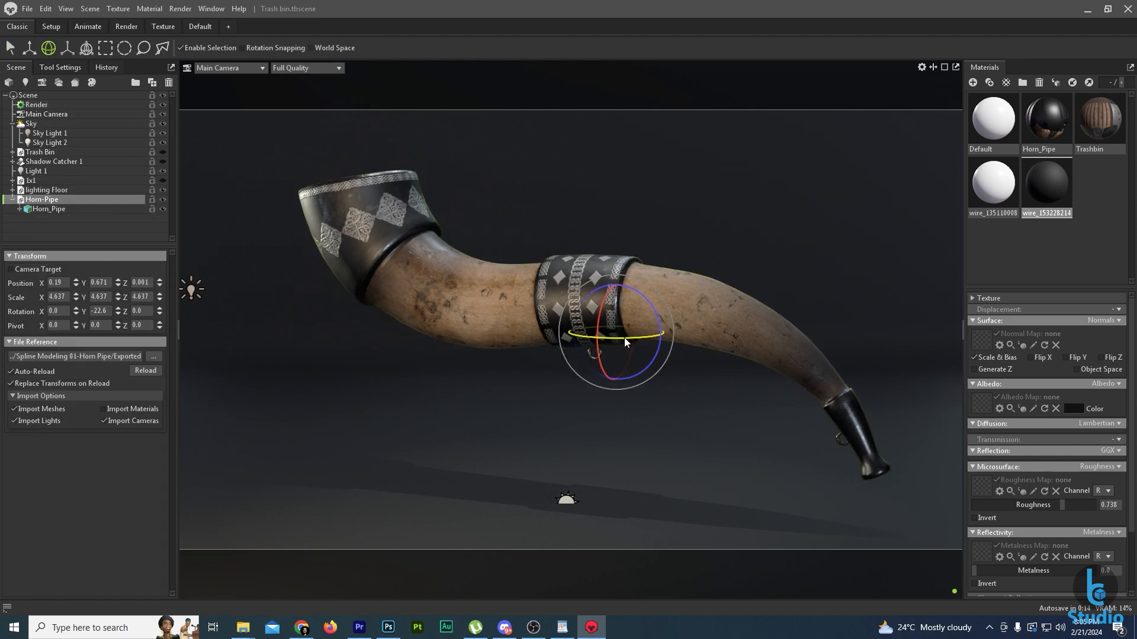
drag(626, 340, 791, 341)
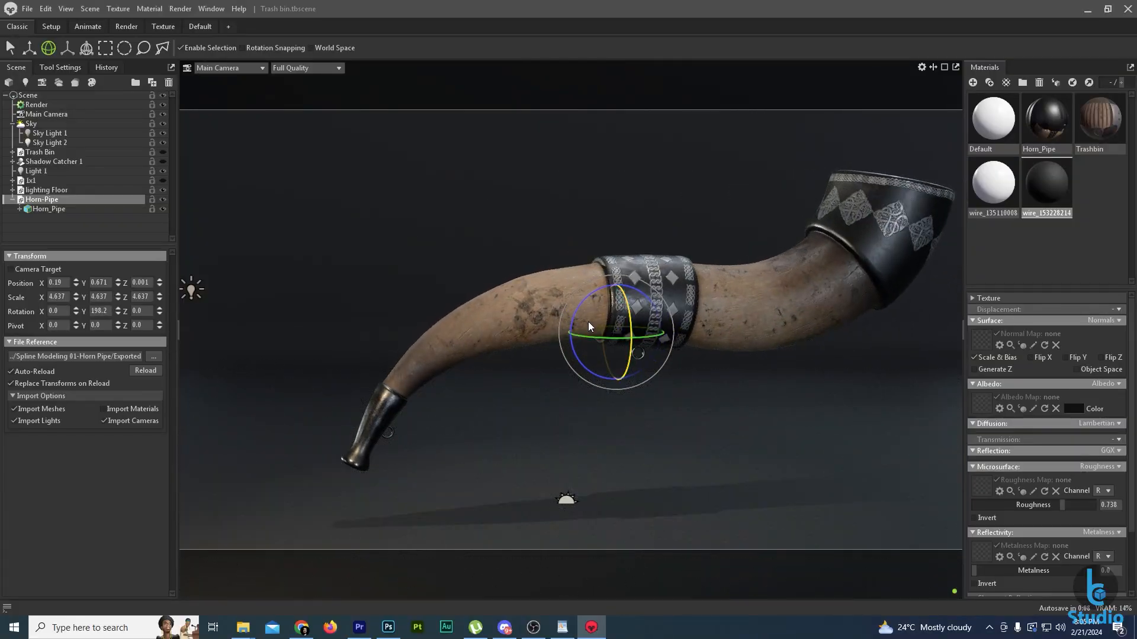
drag(586, 332, 553, 333)
key(r)
key(w)
key(e)
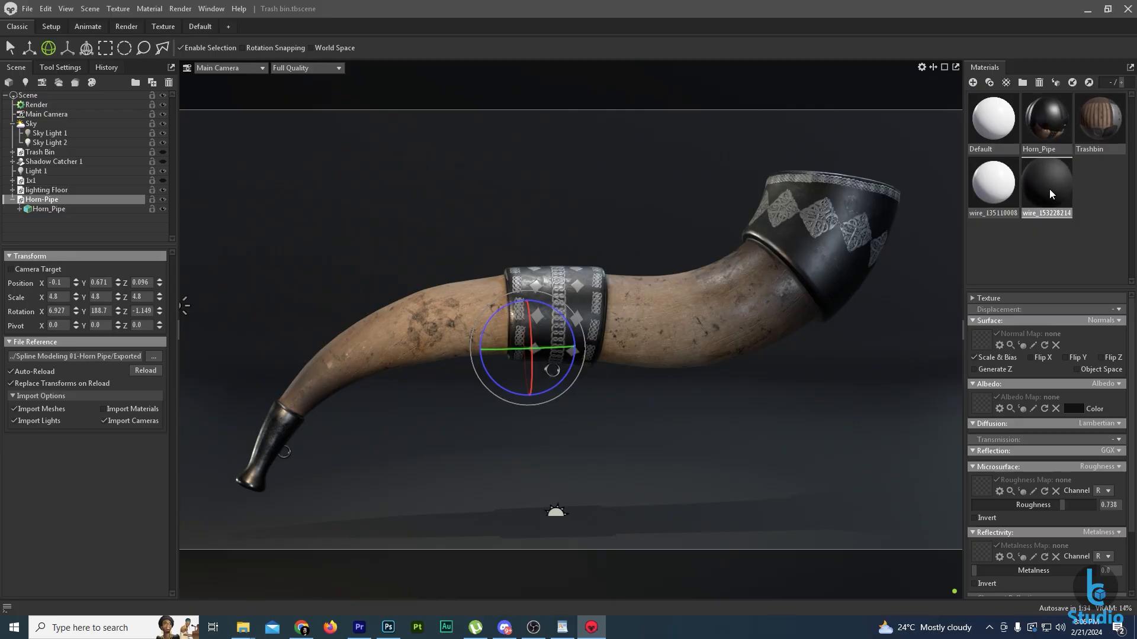
Set the floor material's roughness to 0.594 and lighten its albedo color to the neutral grey 434343.
drag(1061, 504, 1045, 504)
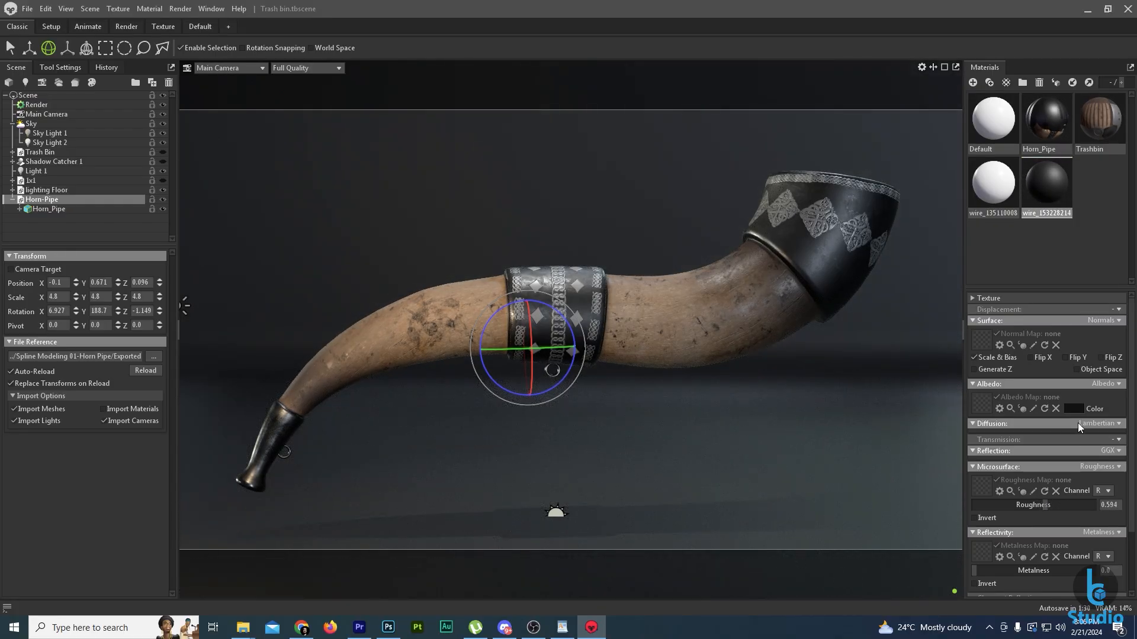
click(1073, 408)
drag(825, 223, 984, 226)
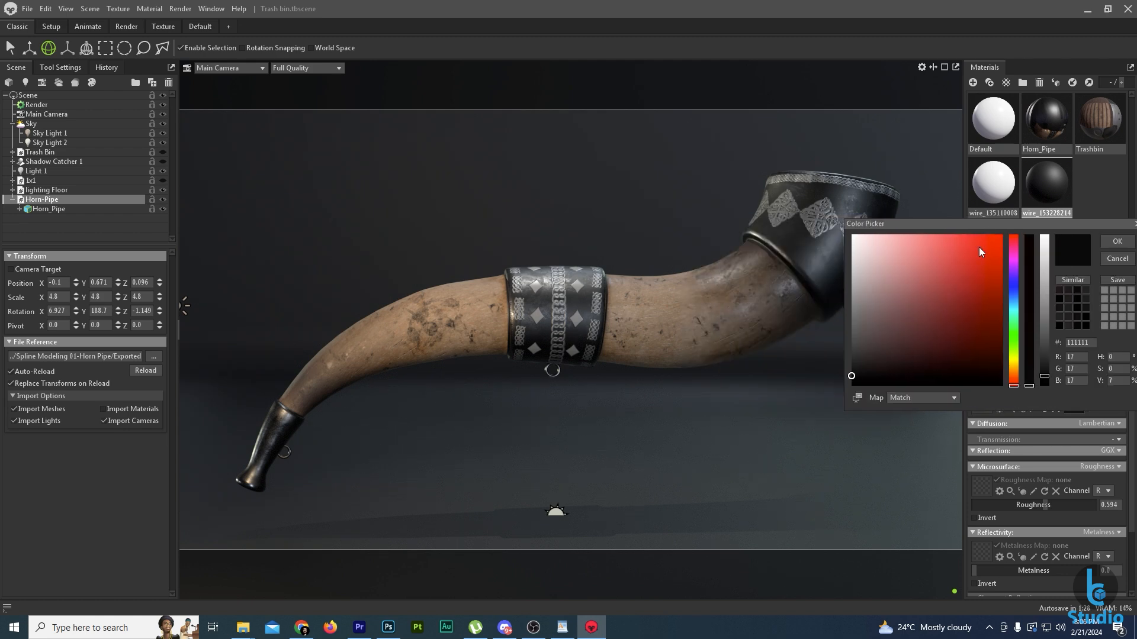
drag(1013, 371, 1013, 365)
mouse_move(886, 342)
mouse_down()
mouse_move(845, 342)
mouse_move(843, 329)
mouse_move(842, 346)
mouse_up()
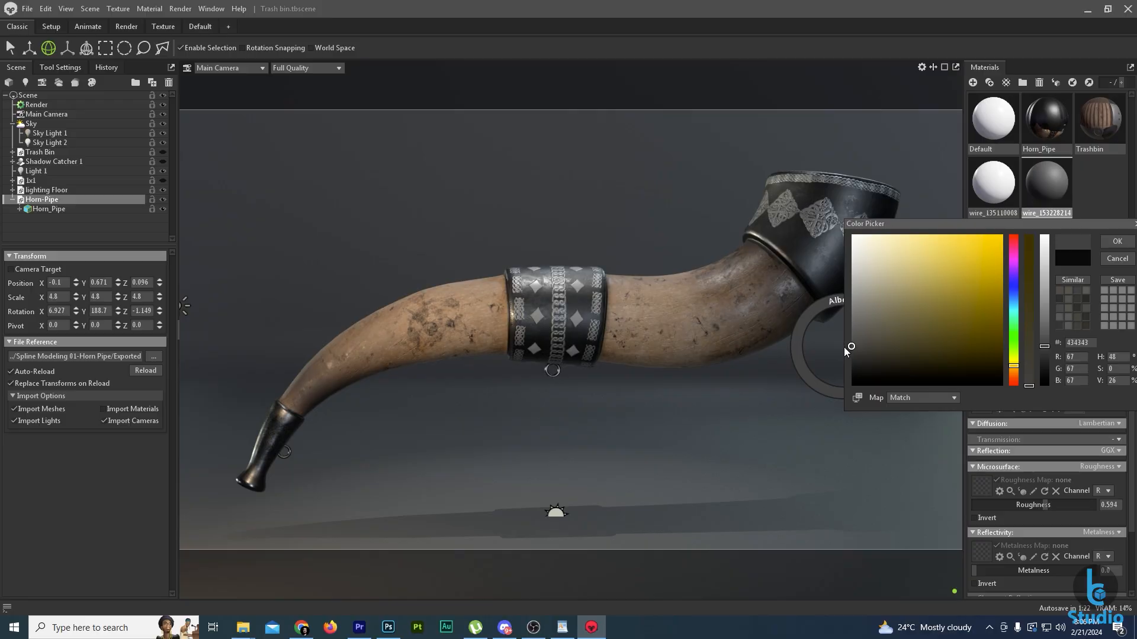
click(1115, 243)
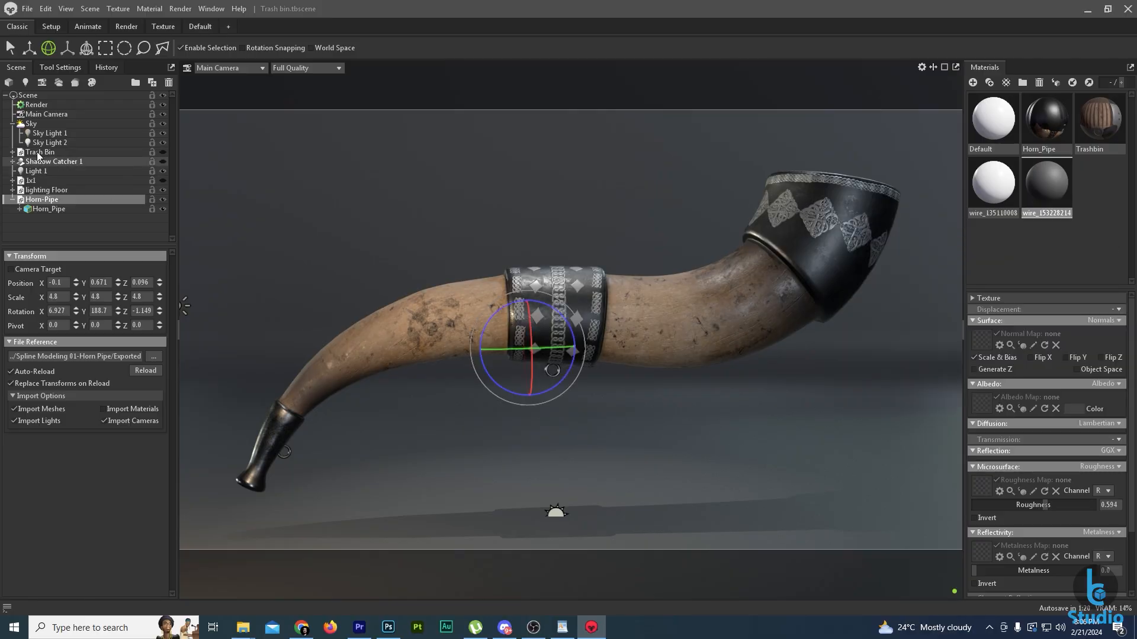
Widen Light 1's spot angle to 40.38 and turn off its shadow casting.
click(7, 171)
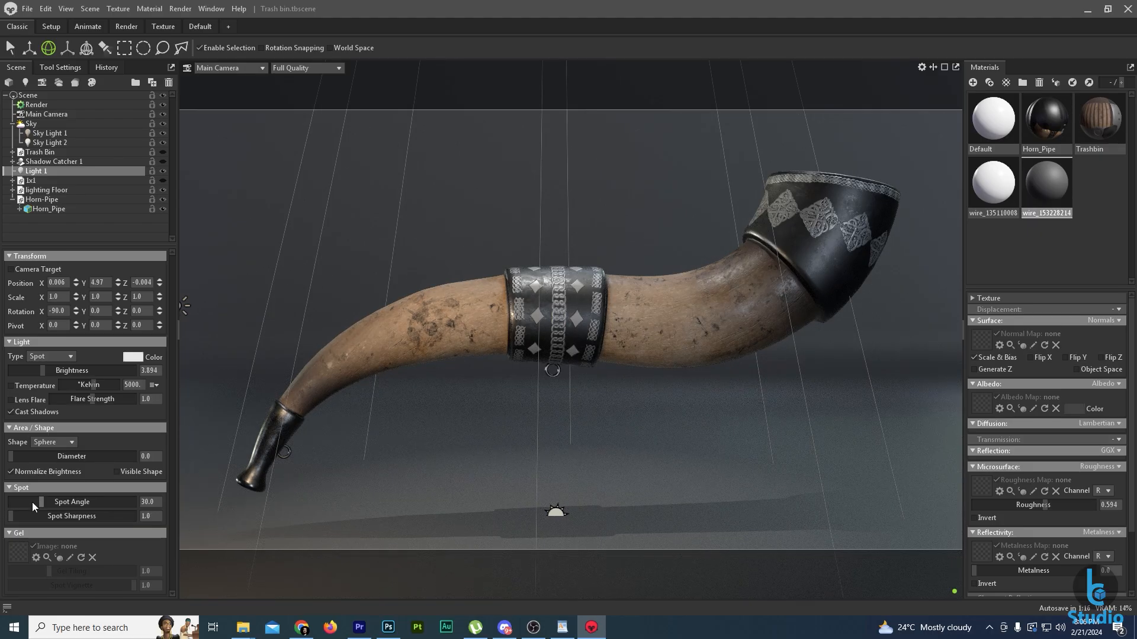
drag(42, 499, 52, 499)
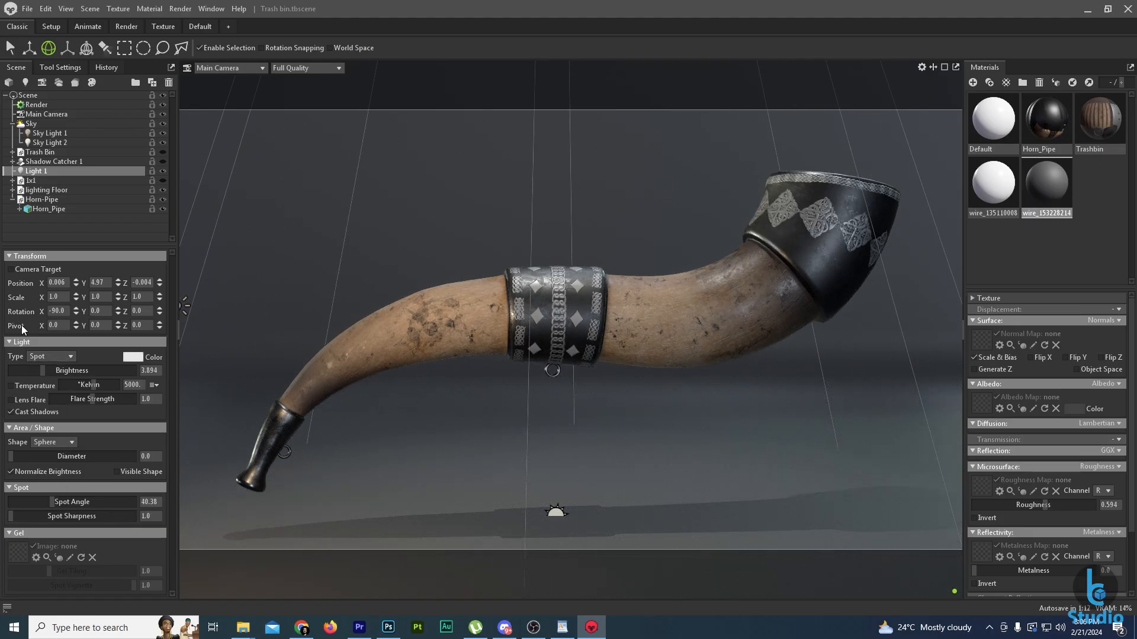
click(11, 412)
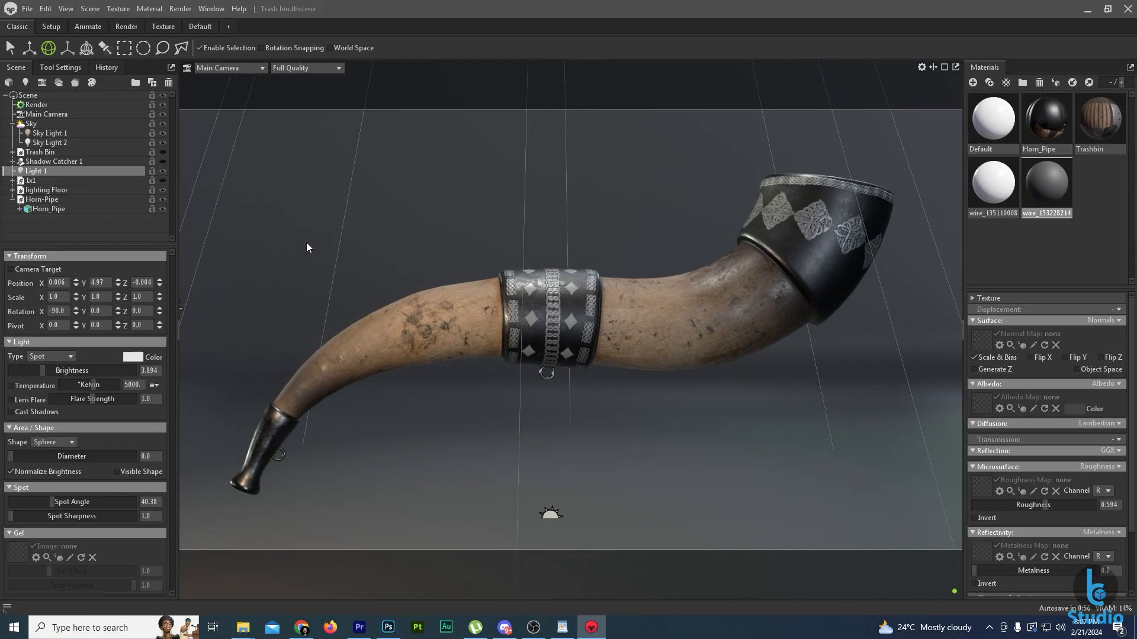
Add a third sky light to the Sky and place it at the upper bright spot of the environment image.
click(31, 124)
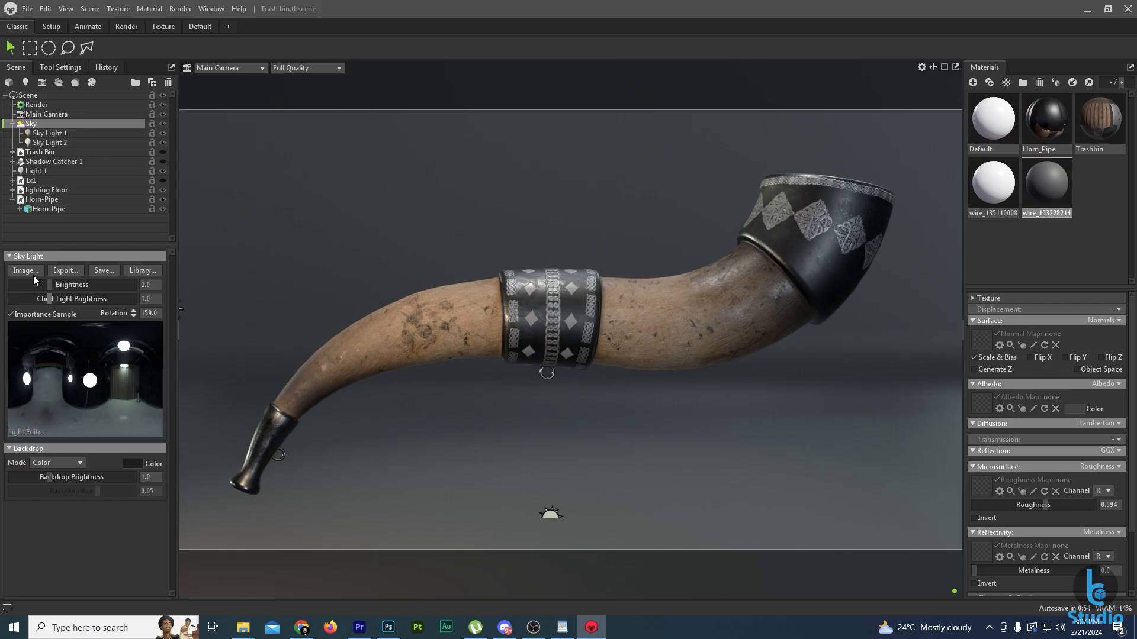
click(126, 369)
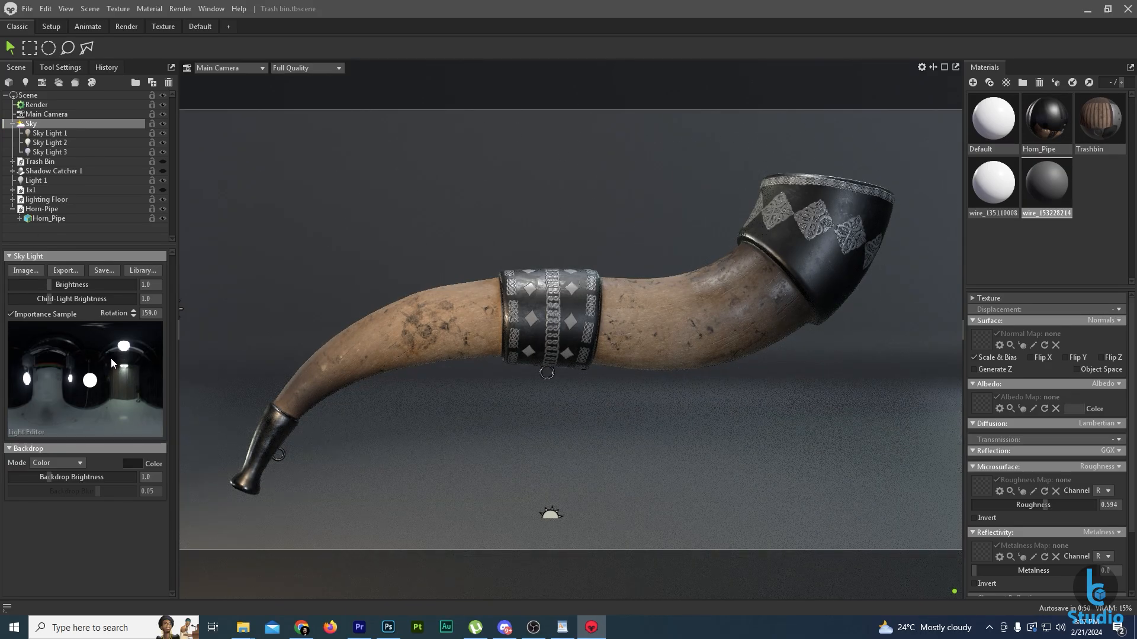
click(121, 347)
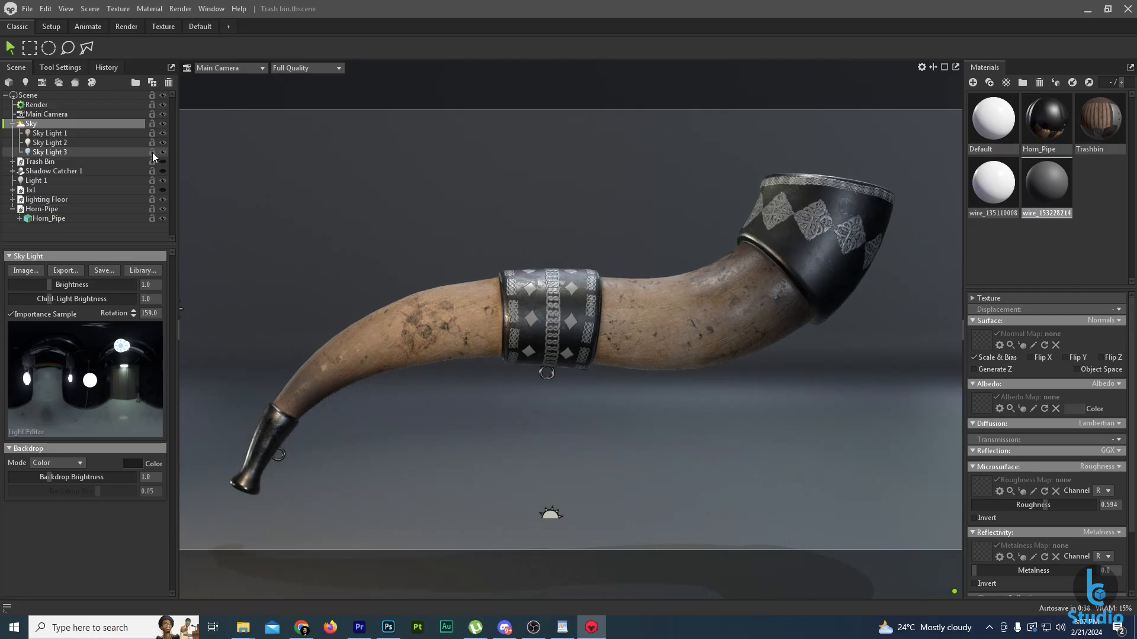
Set the render output image to a PNG named 1 in the project's Render folder.
click(42, 104)
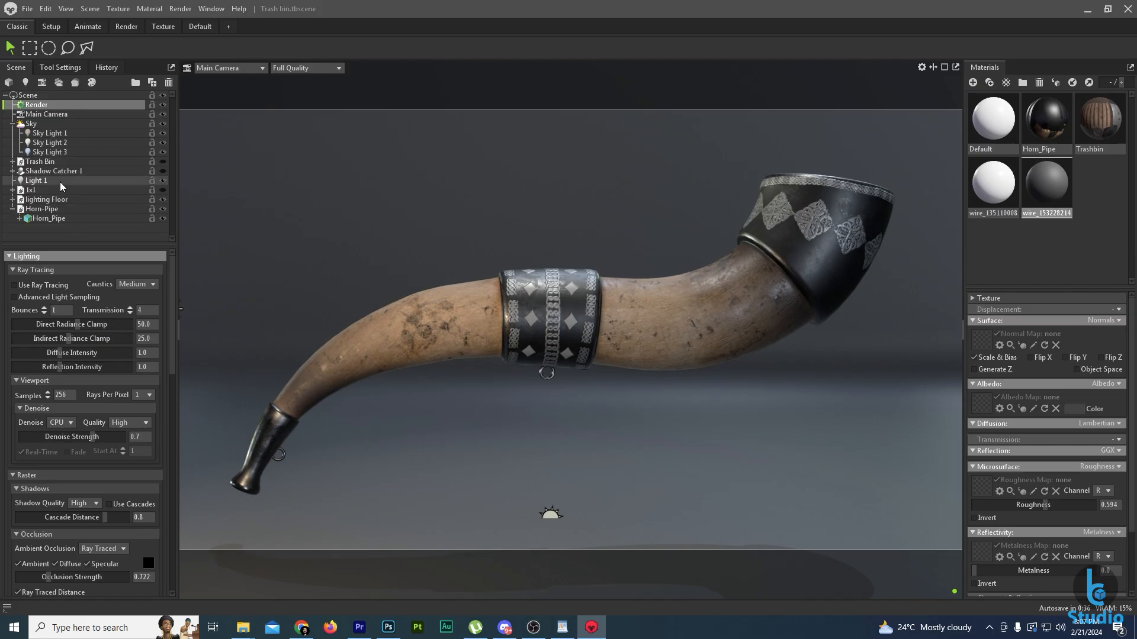
click(12, 209)
scroll(95, 468, down, 6)
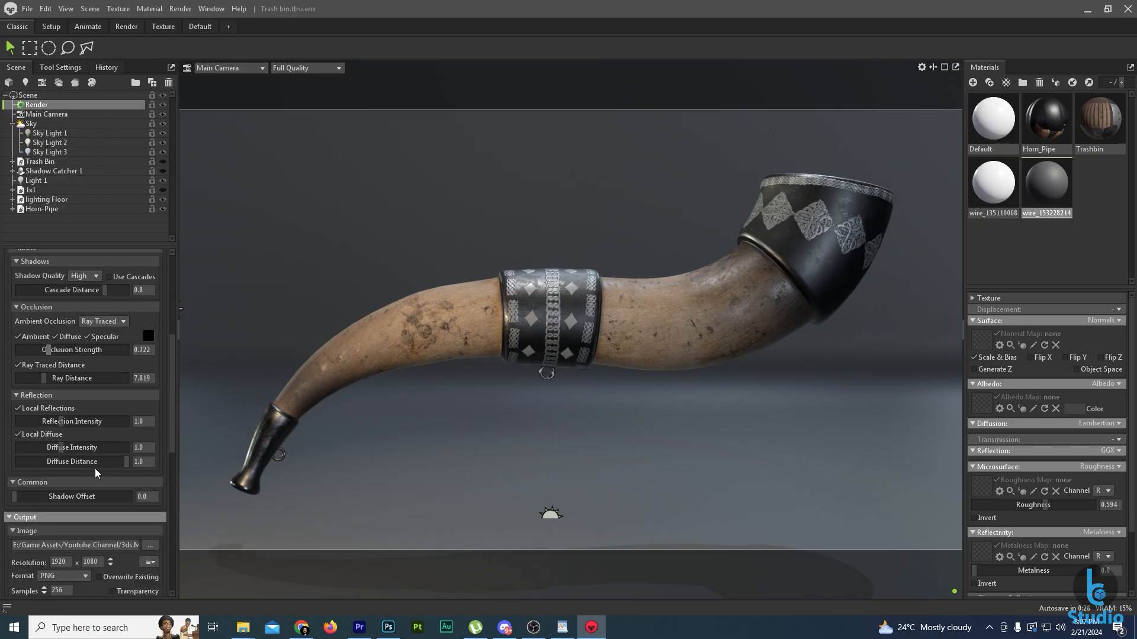
scroll(95, 467, down, 3)
click(150, 432)
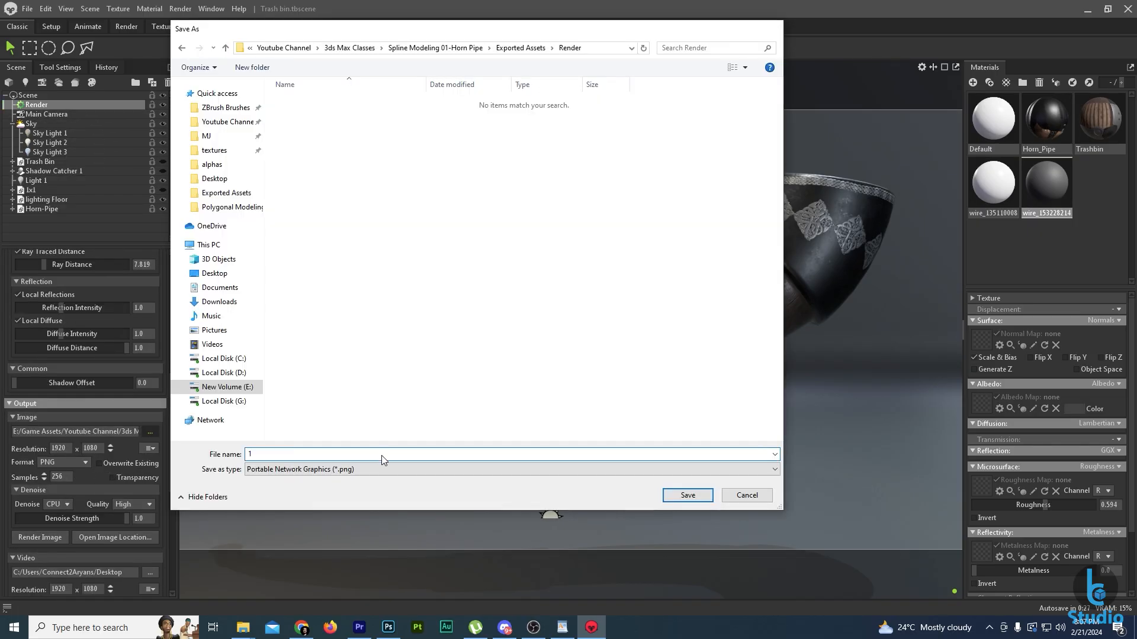
key(Return)
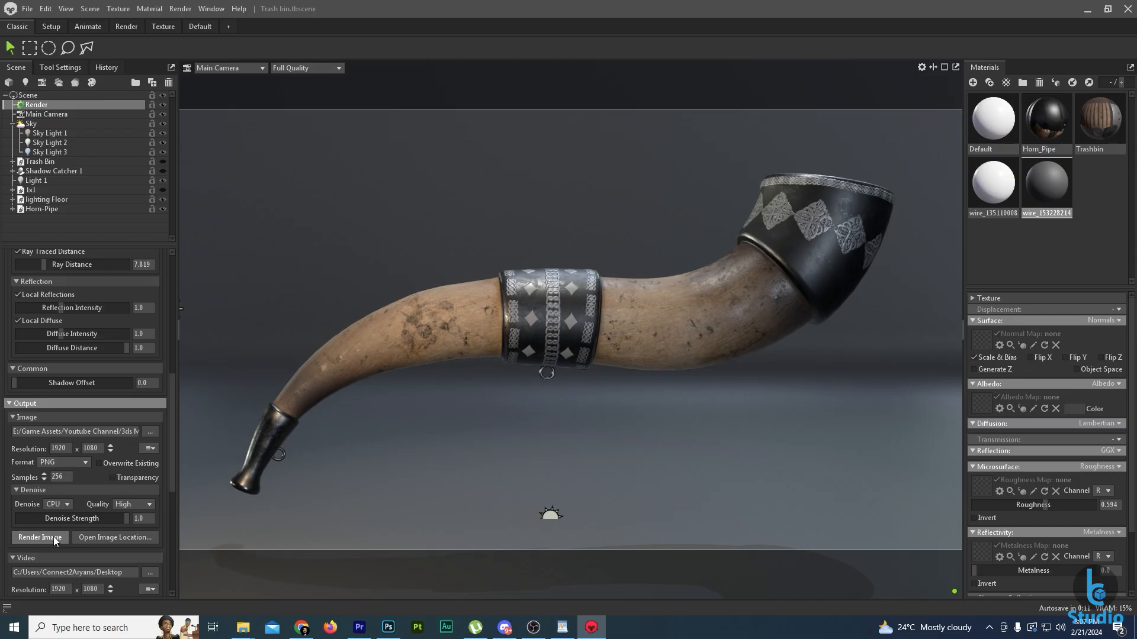
Toggle the lighting floor's visibility repeatedly to compare the horn with and without it.
click(763, 414)
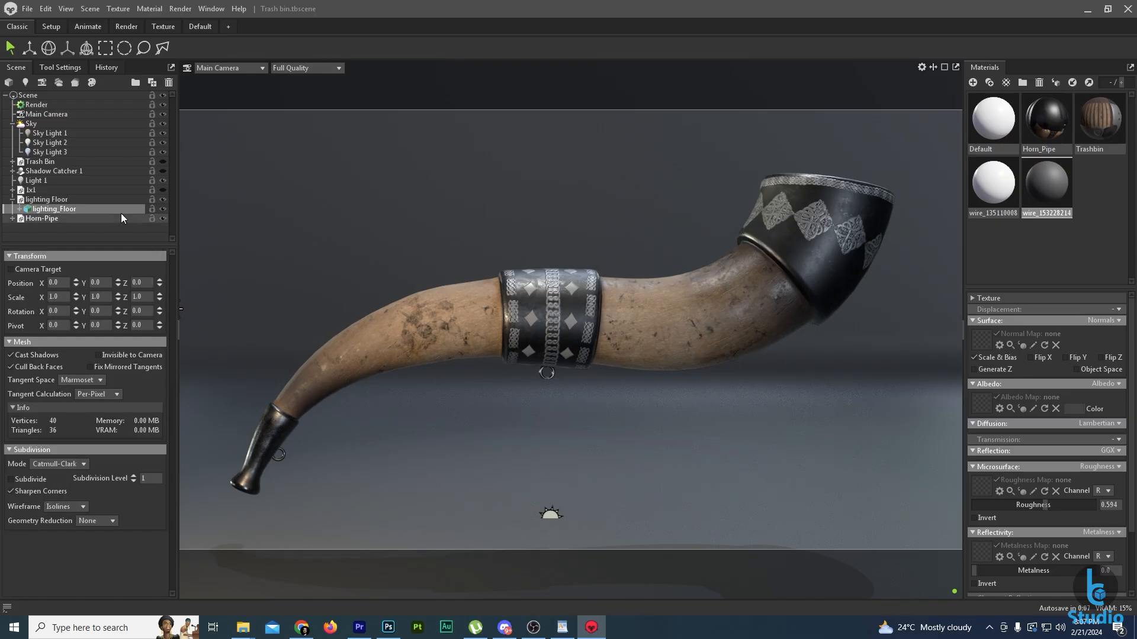
click(163, 200)
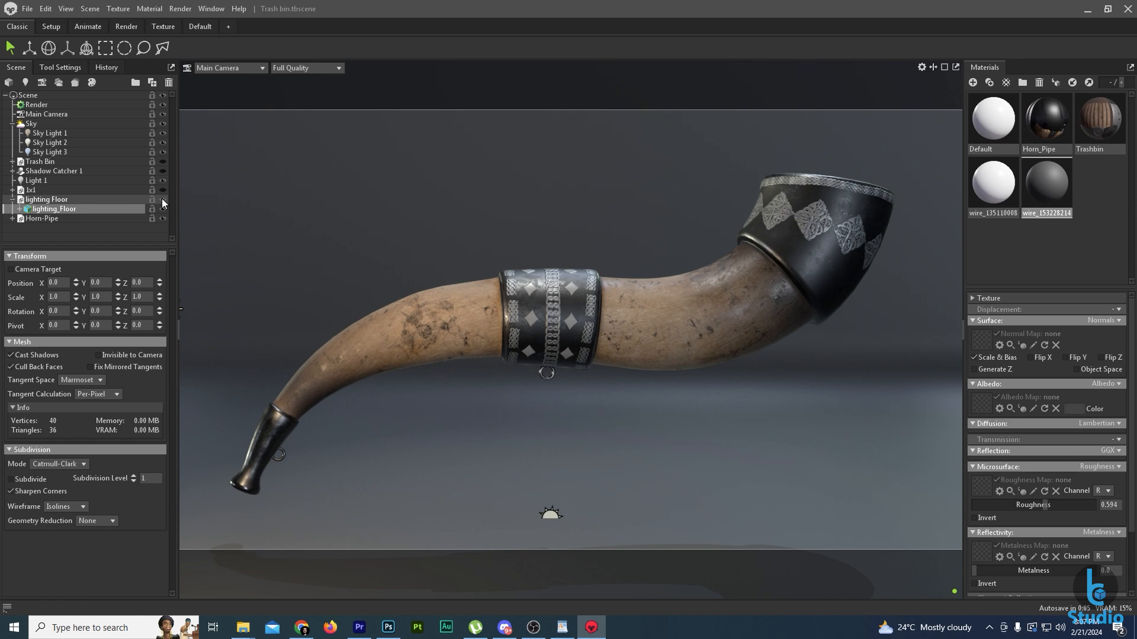
click(163, 200)
click(163, 200)
click(163, 199)
click(163, 200)
click(162, 199)
click(163, 200)
click(163, 200)
click(162, 200)
click(163, 200)
click(163, 200)
click(163, 199)
Render the image once with the lighting floor visible and once with it hidden.
click(44, 111)
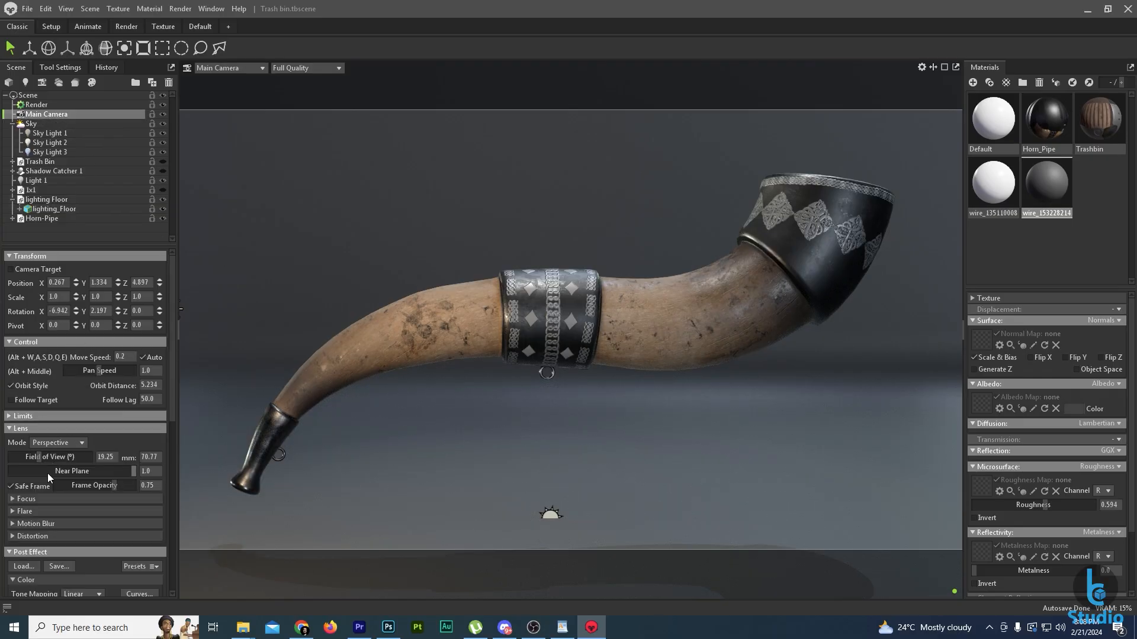
scroll(63, 515, down, 10)
click(36, 104)
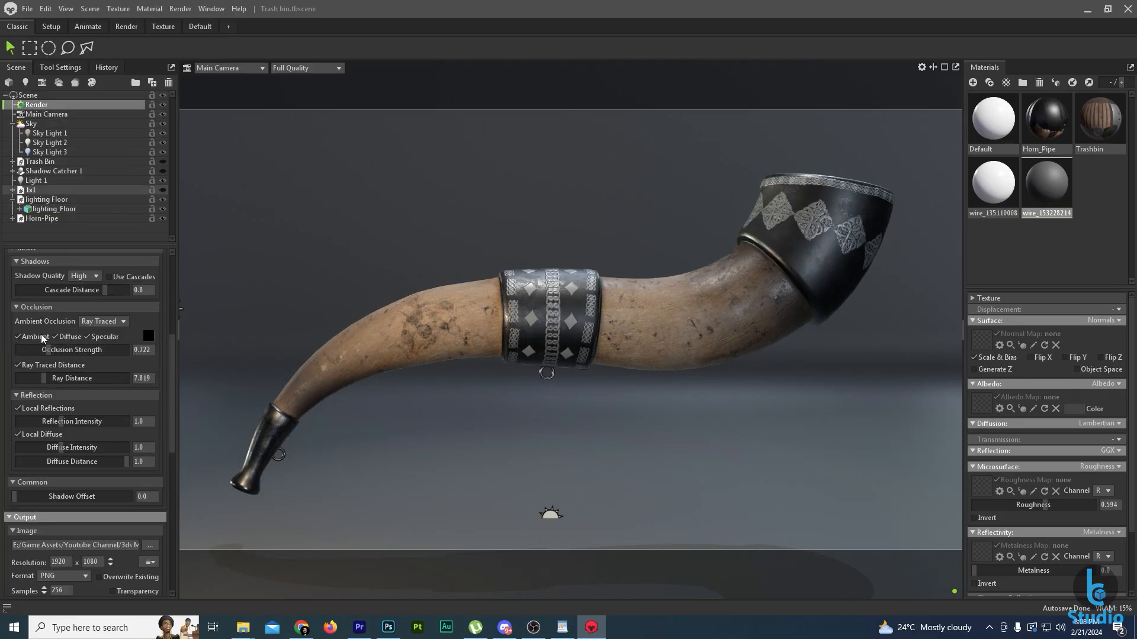
scroll(42, 508, down, 10)
click(40, 536)
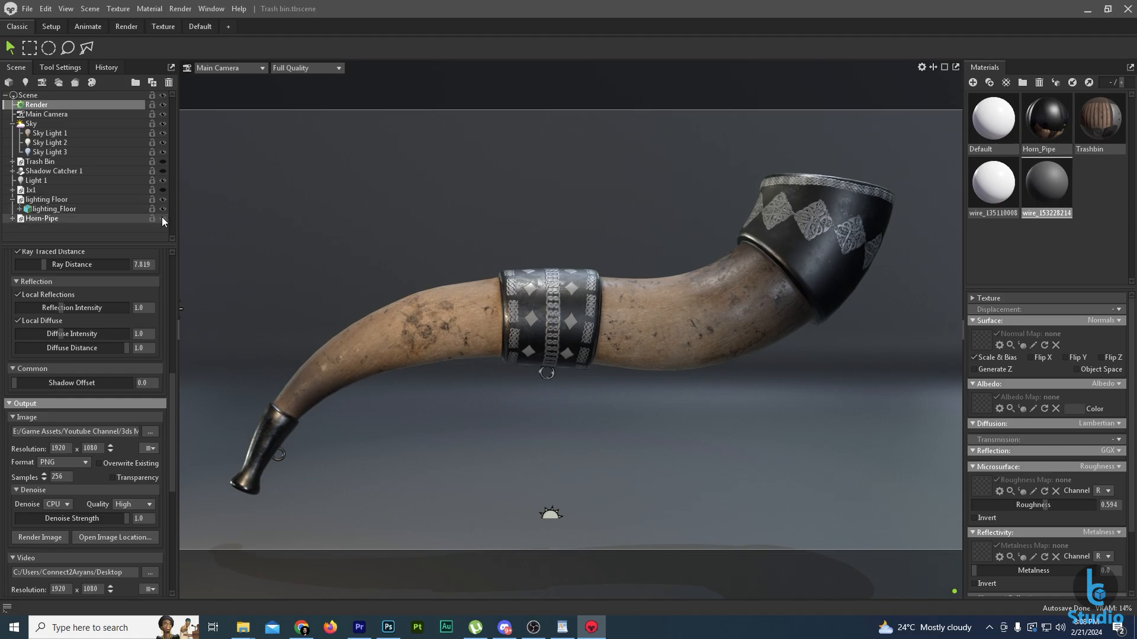
click(163, 199)
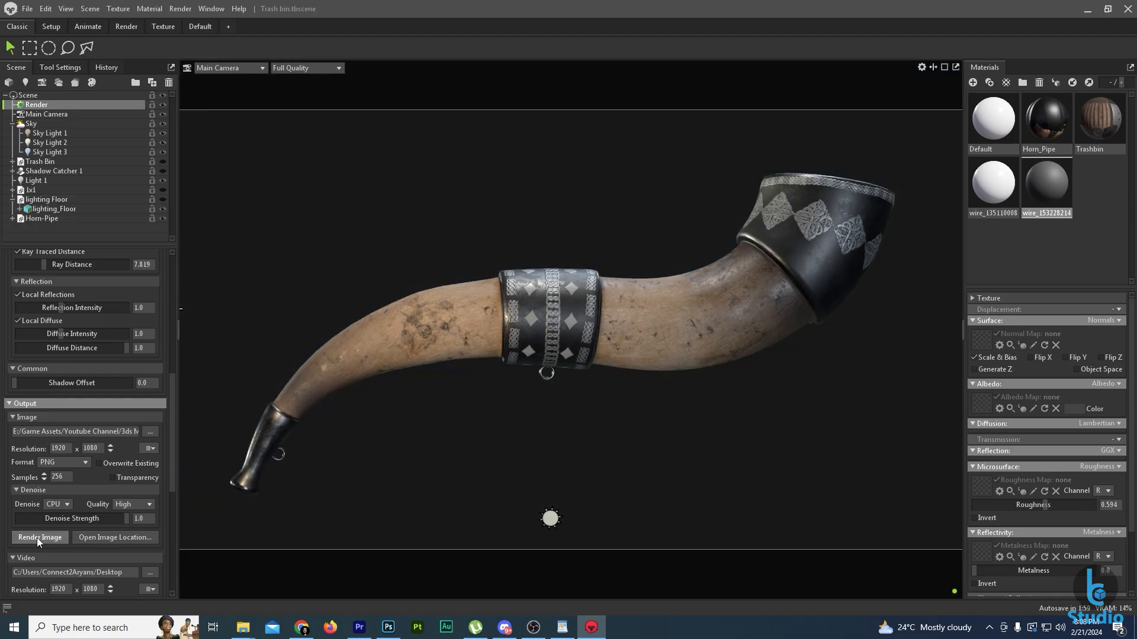
click(41, 535)
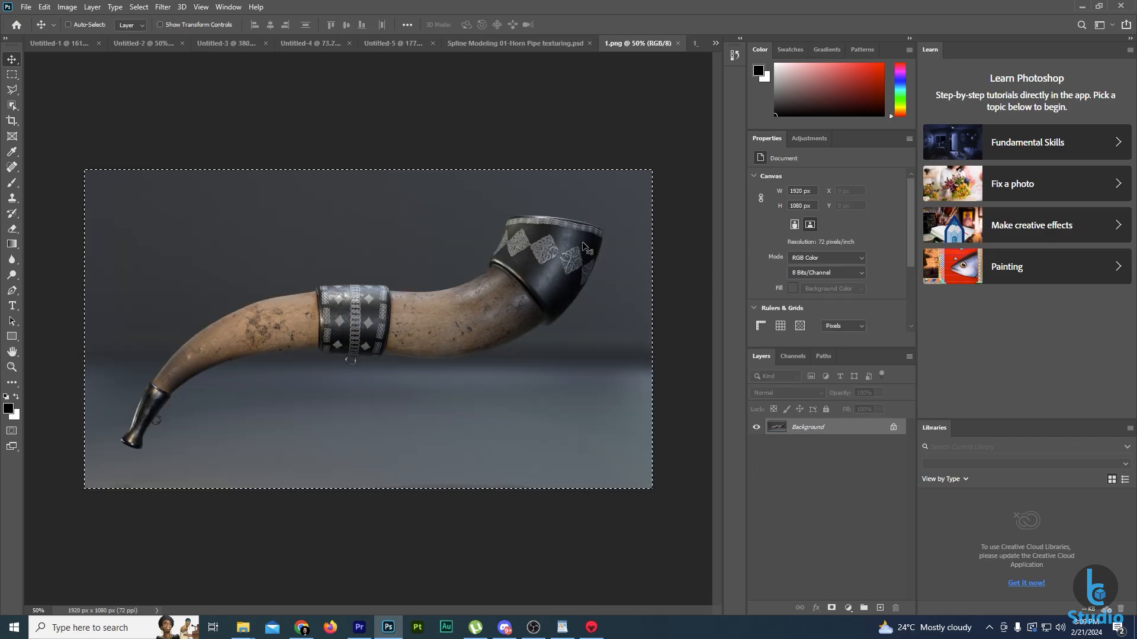
In Photoshop, paste the copied 1.png render as a new layer in the 1_001.png document.
click(715, 43)
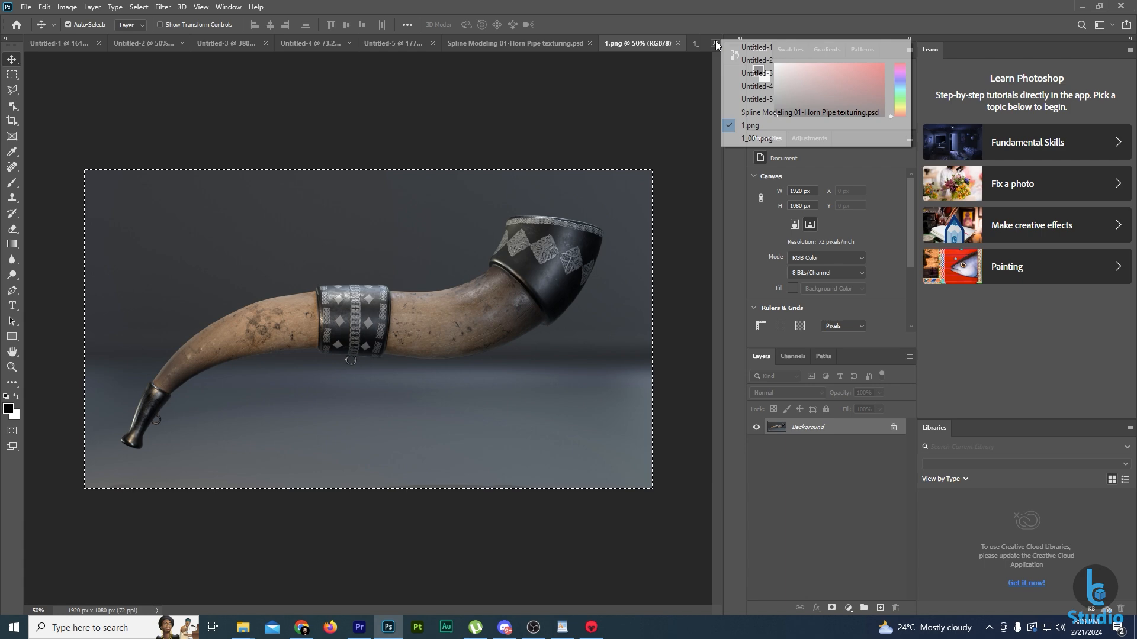
click(756, 138)
key(ctrl+v)
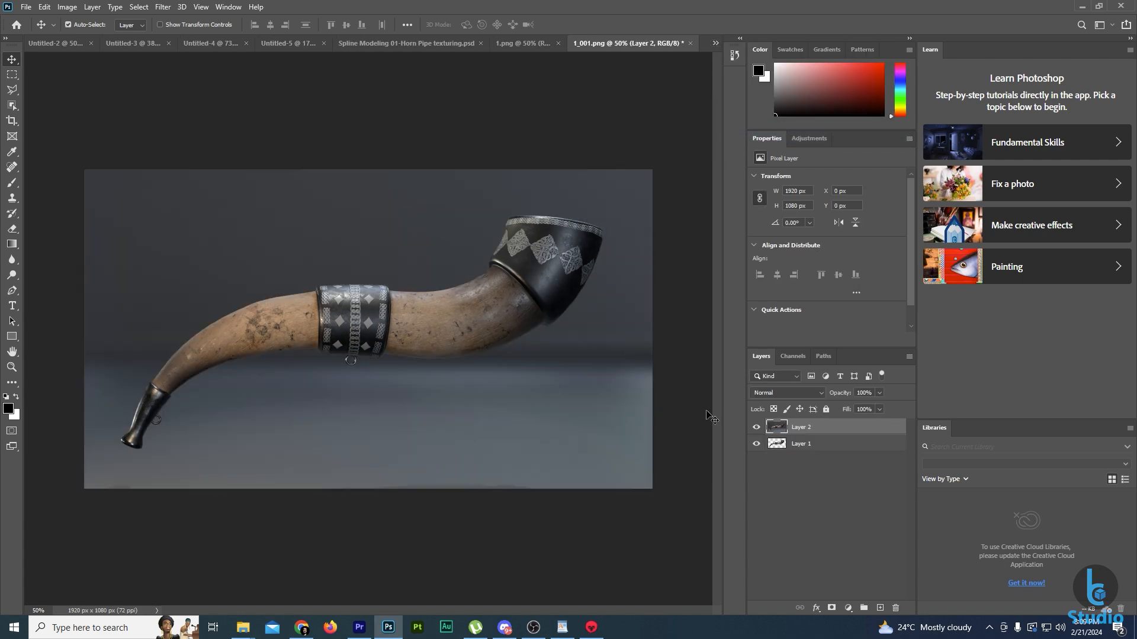
Duplicate both render layers into Spline Modeling 01-Horn Pipe texturing.psd and switch to that document.
right_click(808, 443)
click(846, 179)
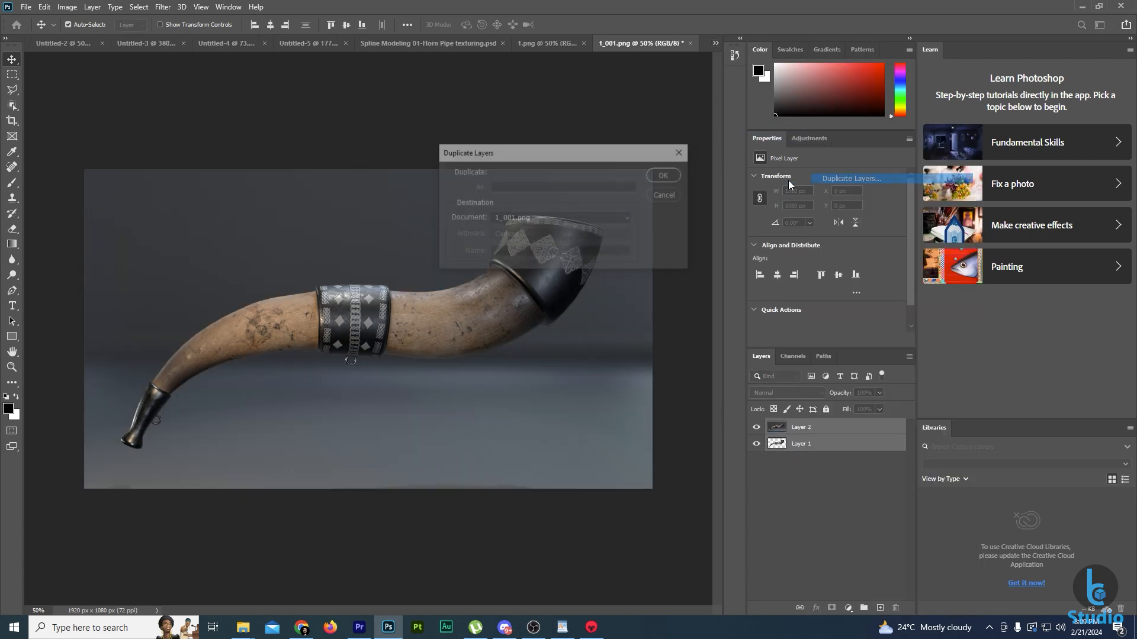
click(581, 219)
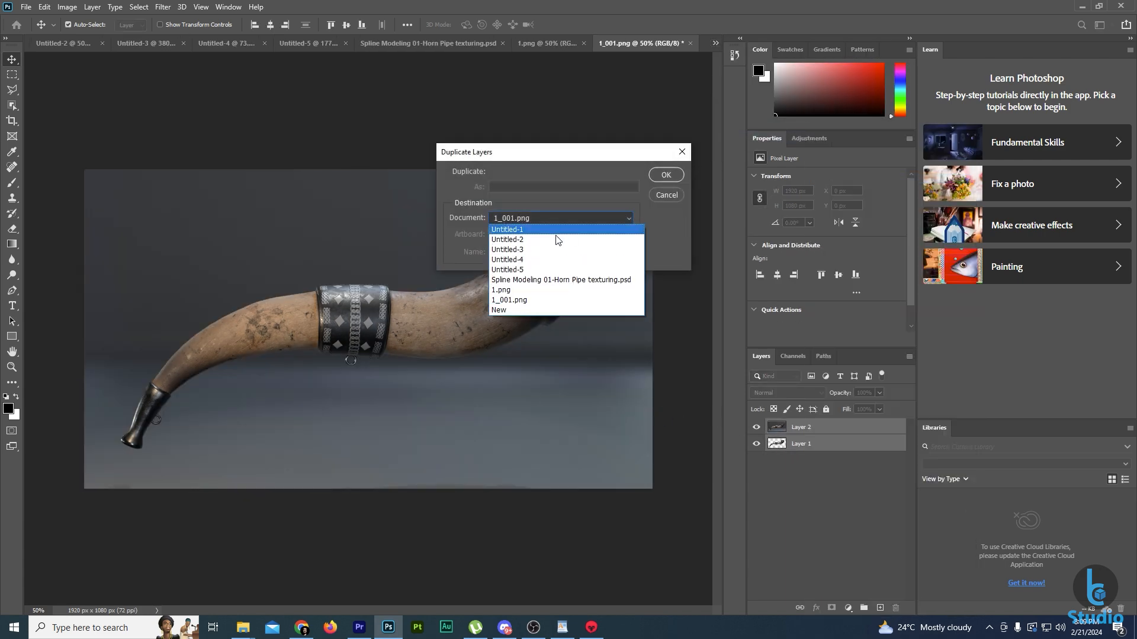
click(533, 280)
key(Return)
click(404, 43)
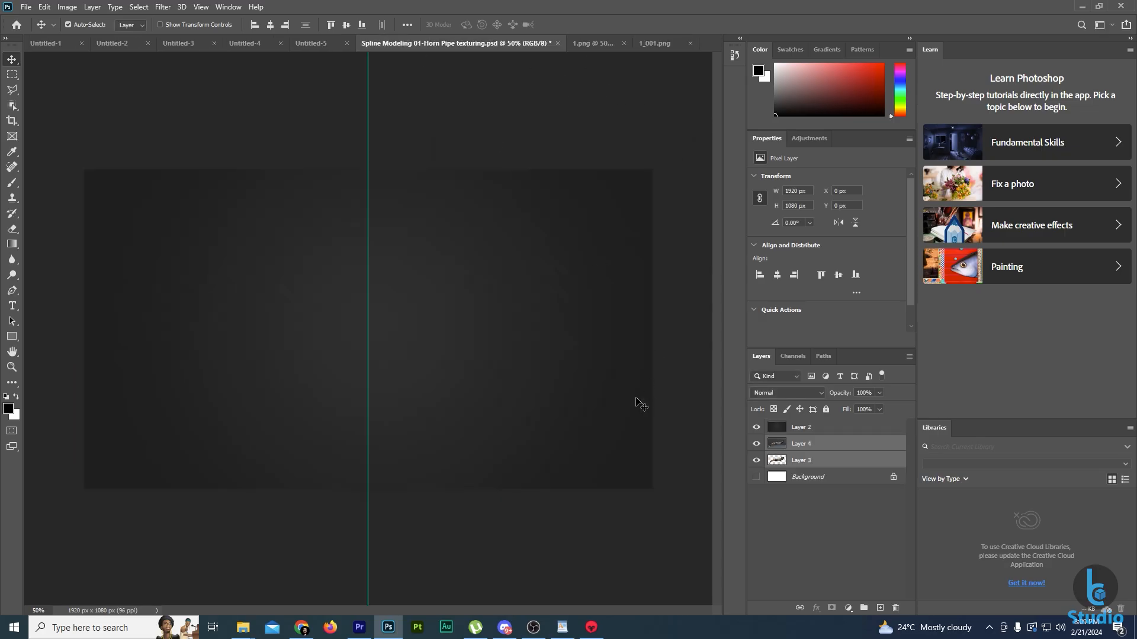
Bring the two render layers above the dark gradient Layer 2, hide Layer 4 and hide the guides.
key(ctrl+])
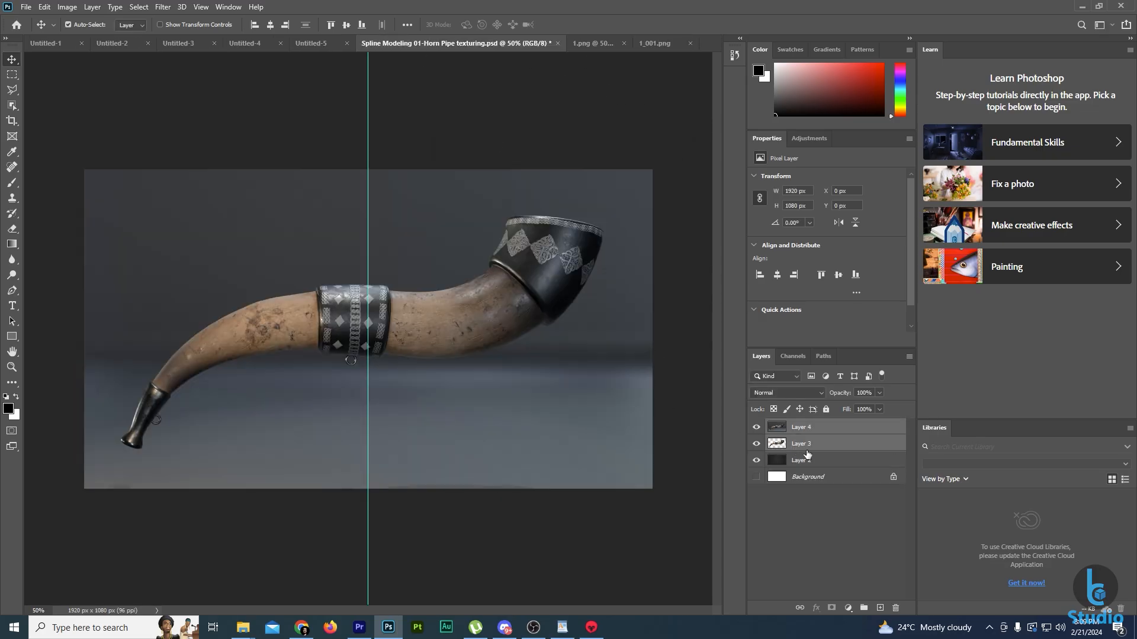
click(806, 510)
click(757, 428)
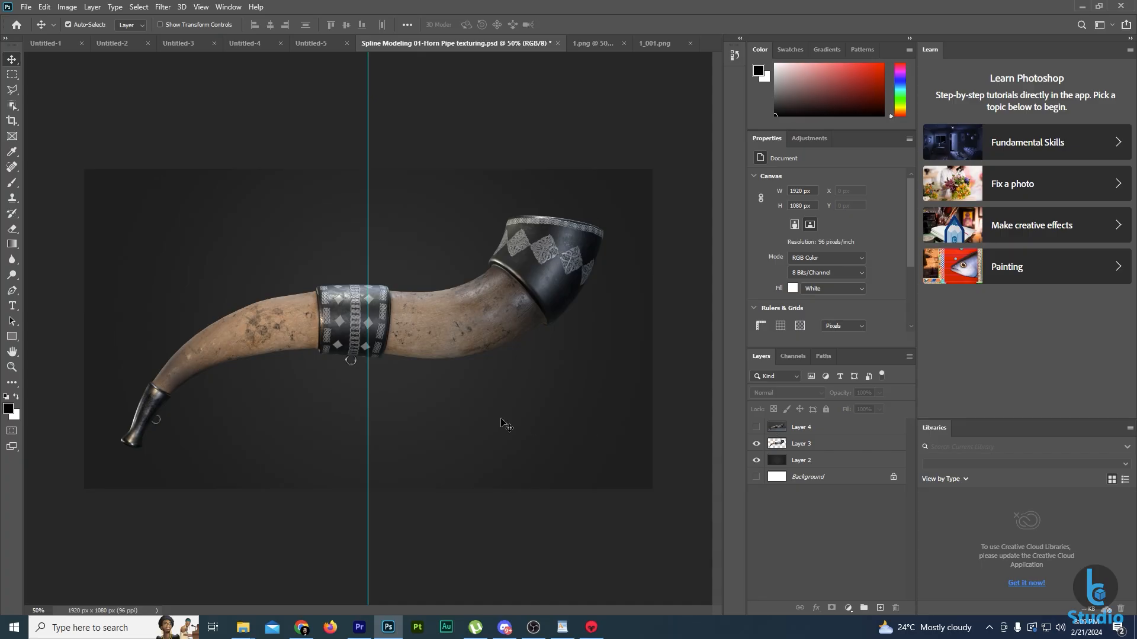
key(ctrl+semicolon)
alt+scroll(435, 380, up, 1)
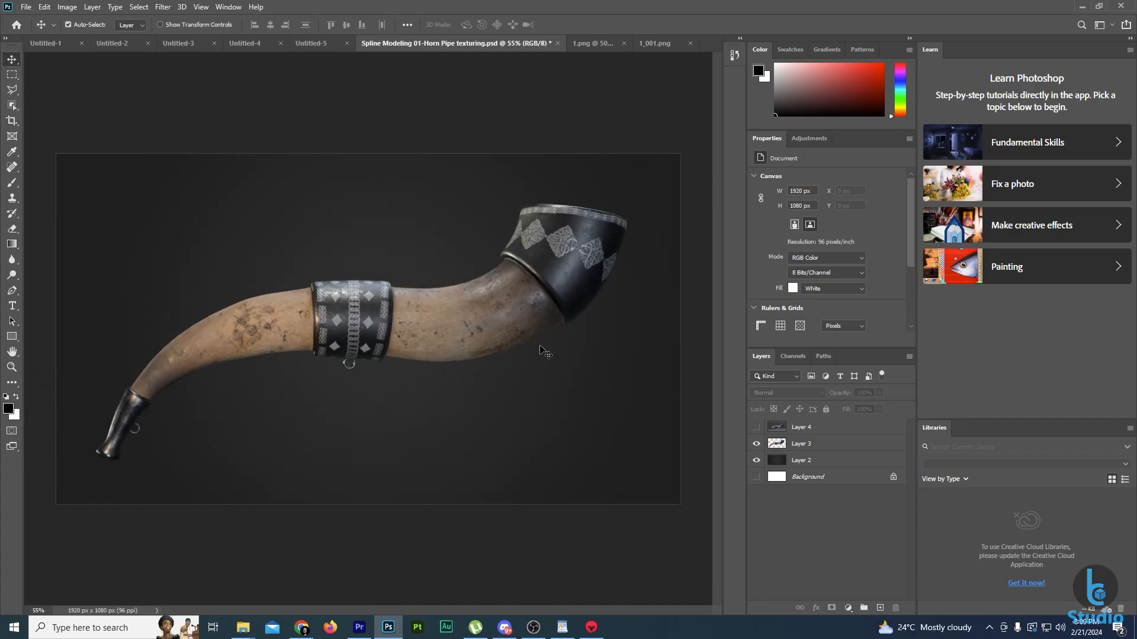
Add a Levels adjustment clipped to Layer 3 with the black input at 15 and the midtones at 1.02.
click(802, 444)
click(848, 608)
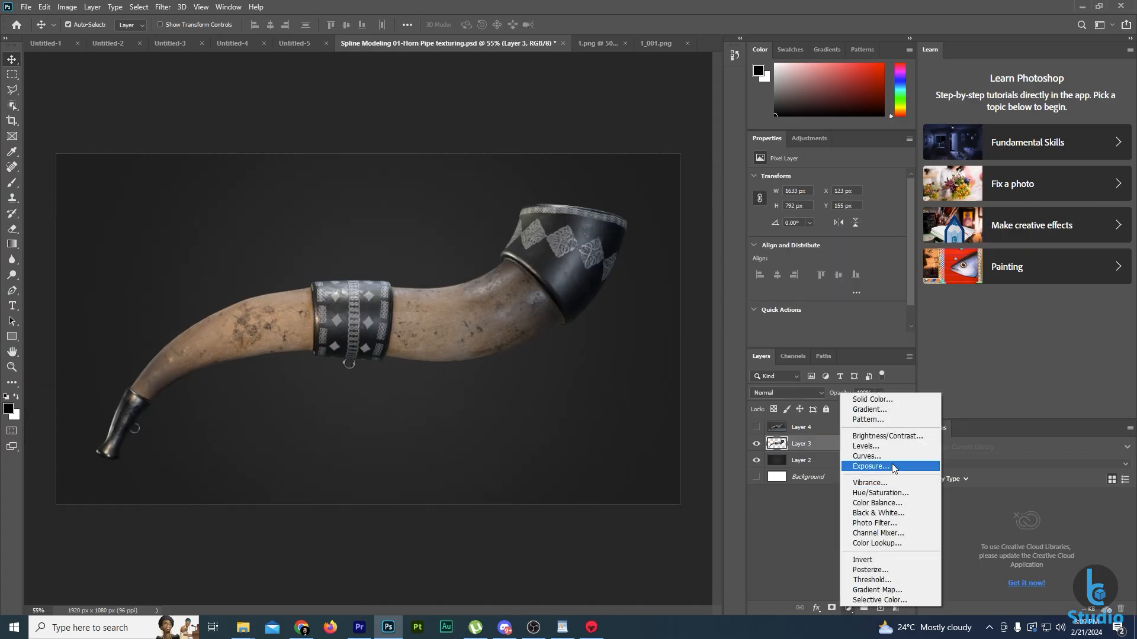
click(866, 446)
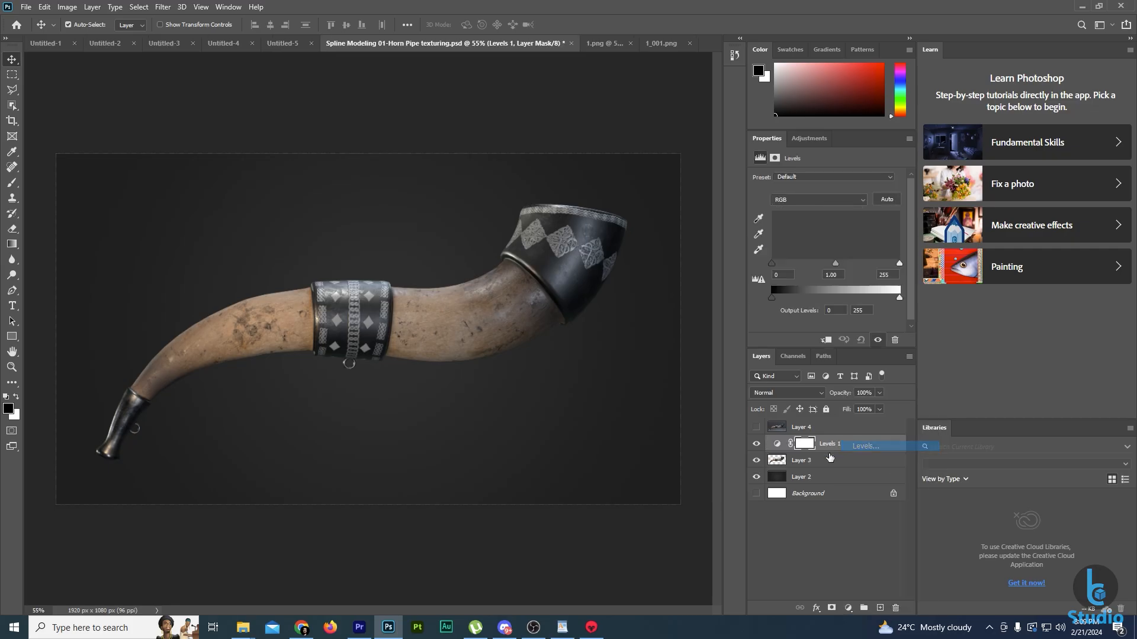
alt+click(781, 453)
click(786, 444)
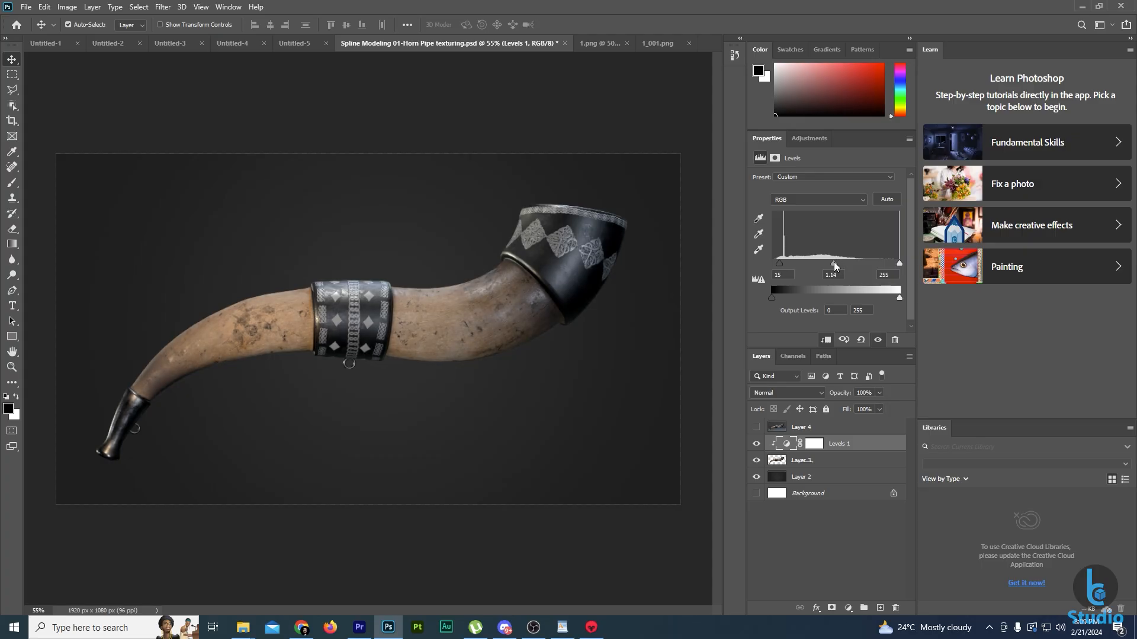
drag(835, 260, 838, 261)
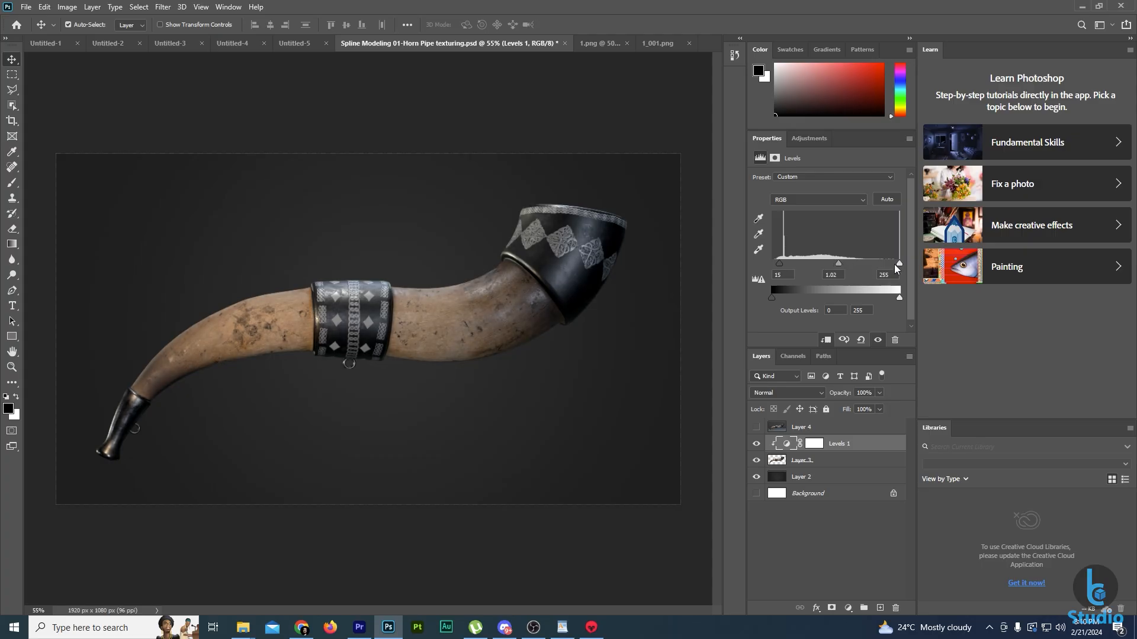
Add a Color Balance adjustment clipped above Levels 1 with midtones at Cyan-Red +5, Magenta-Green -2 and Yellow-Blue +6.
click(846, 599)
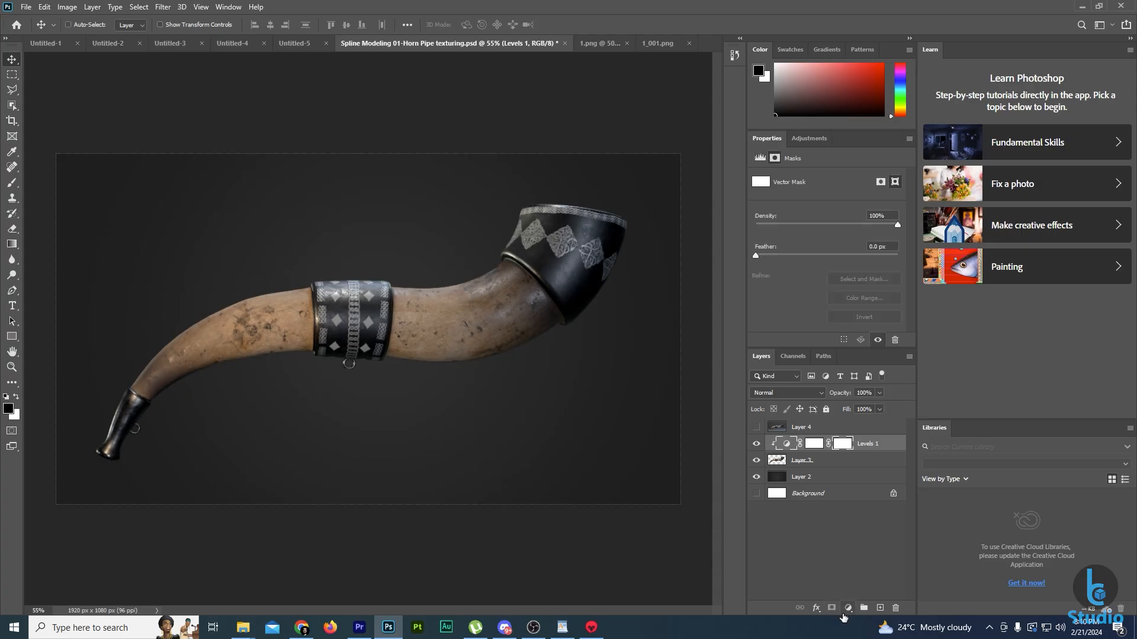
click(848, 608)
click(868, 504)
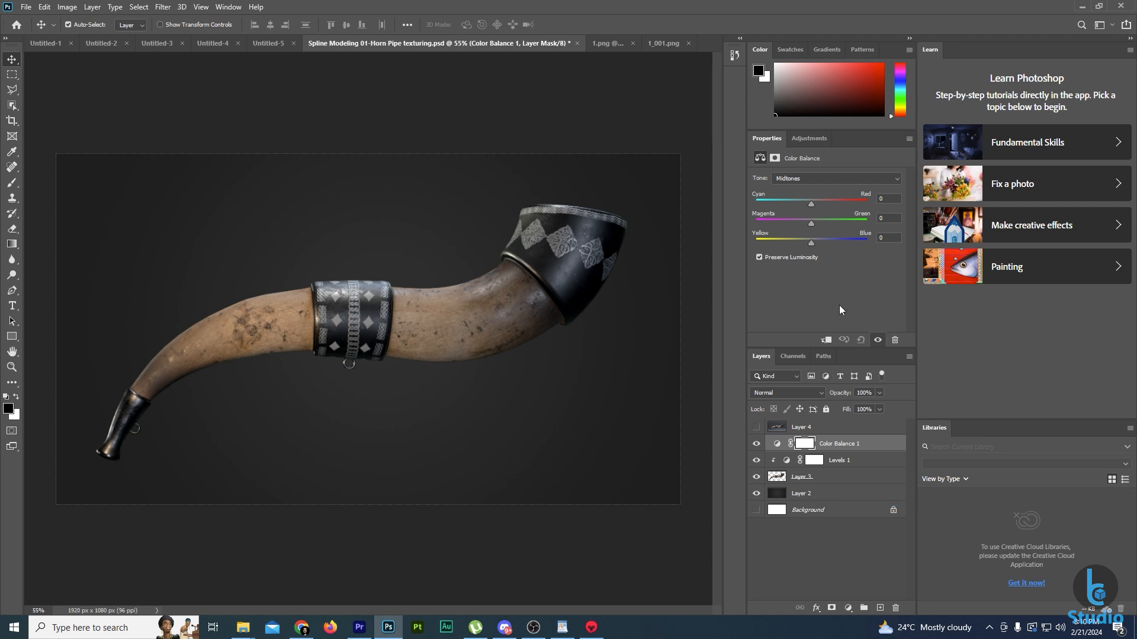
alt+click(780, 452)
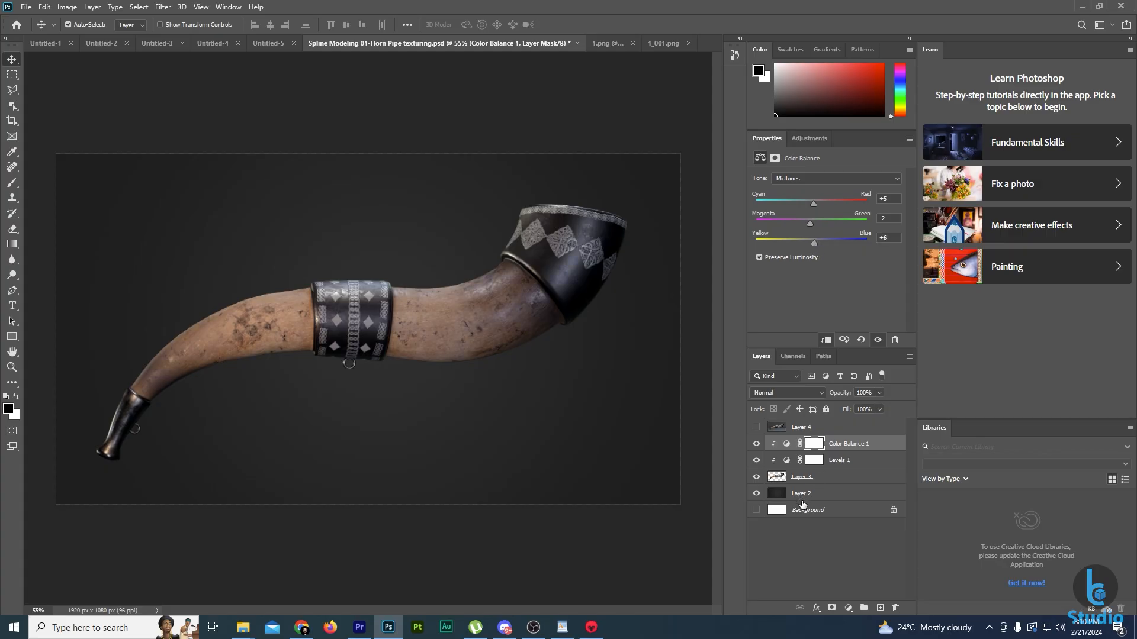
Create a new empty layer clipped directly above Layer 3, beneath the adjustment layers.
click(813, 533)
click(804, 476)
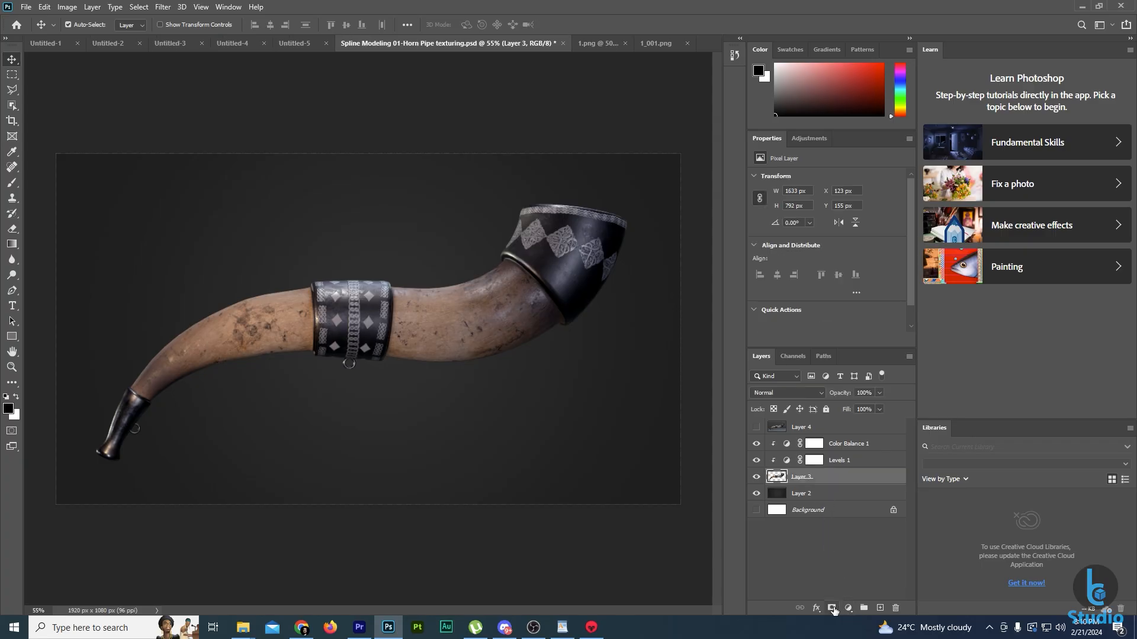
click(879, 609)
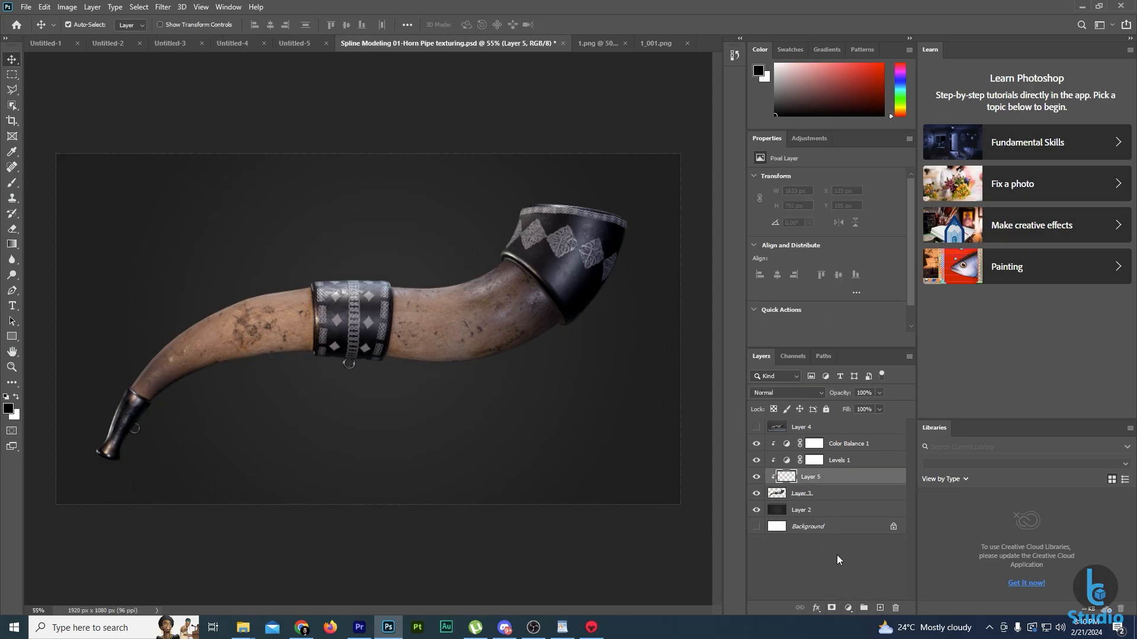
Paint soft shading along the horn's underside on Layer 5 with a 150 px brush in the dark colour sampled from the background.
key(b)
alt+scroll(258, 391, up, 3)
alt+click(143, 411)
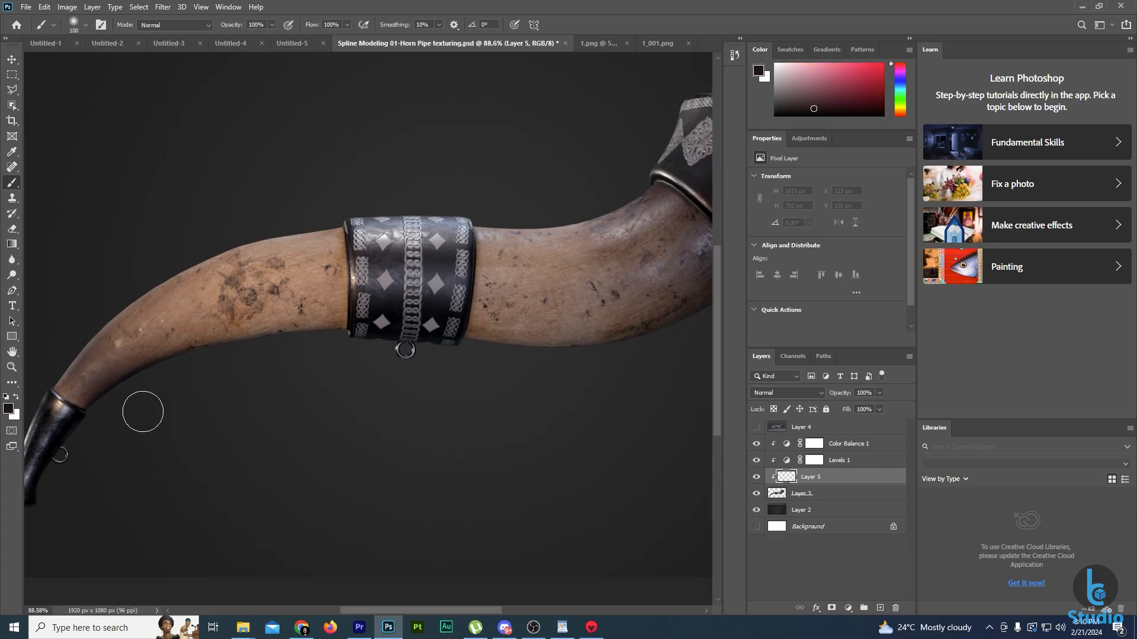
key([)
alt+scroll(214, 386, down, 1)
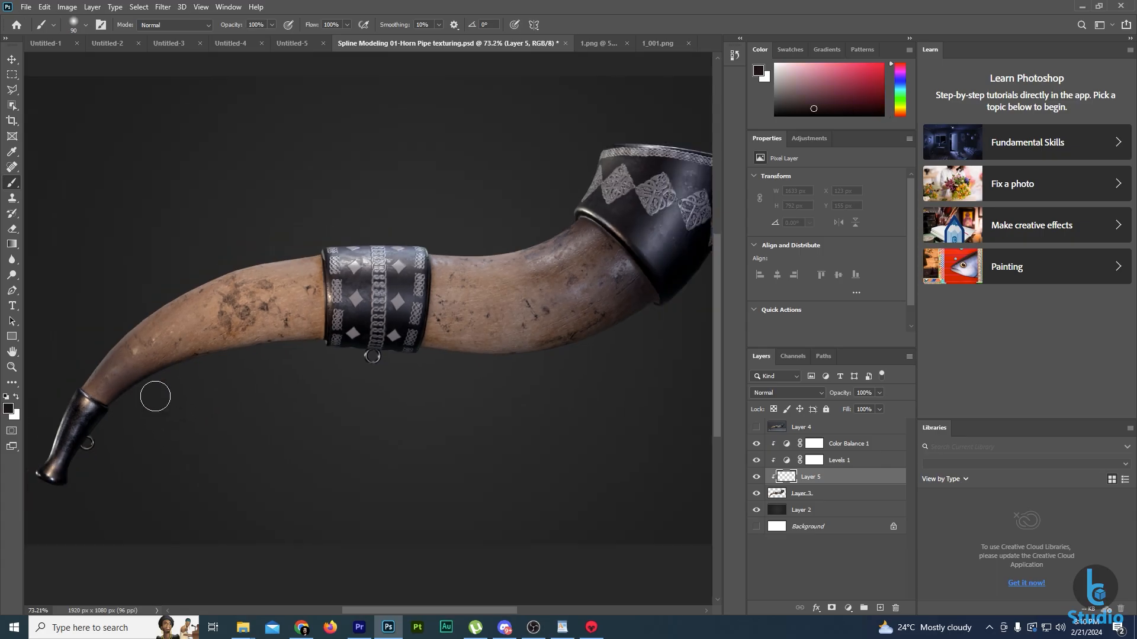
key(])
key(])
key(])
mouse_move(119, 389)
mouse_down()
mouse_move(286, 342)
mouse_move(544, 343)
mouse_move(687, 299)
mouse_up()
drag(590, 404, 560, 395)
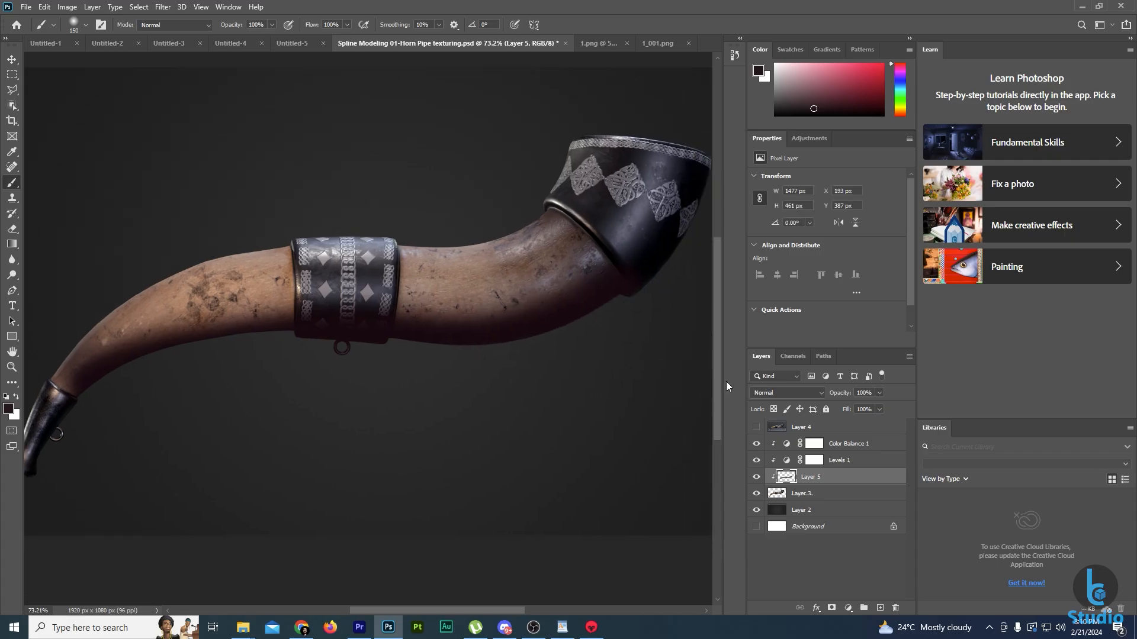
Try several blend modes on the painted shading layer, then set it to Soft Light at 54% opacity.
click(776, 392)
click(766, 329)
scroll(773, 395, down, 8)
scroll(772, 395, down, 3)
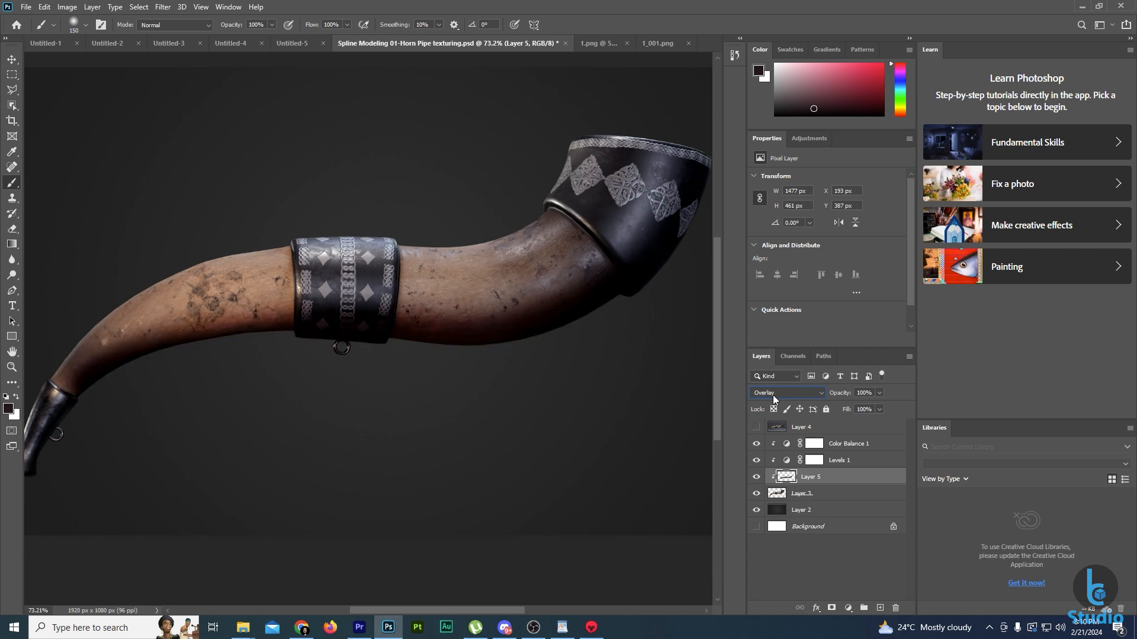
scroll(772, 396, down, 6)
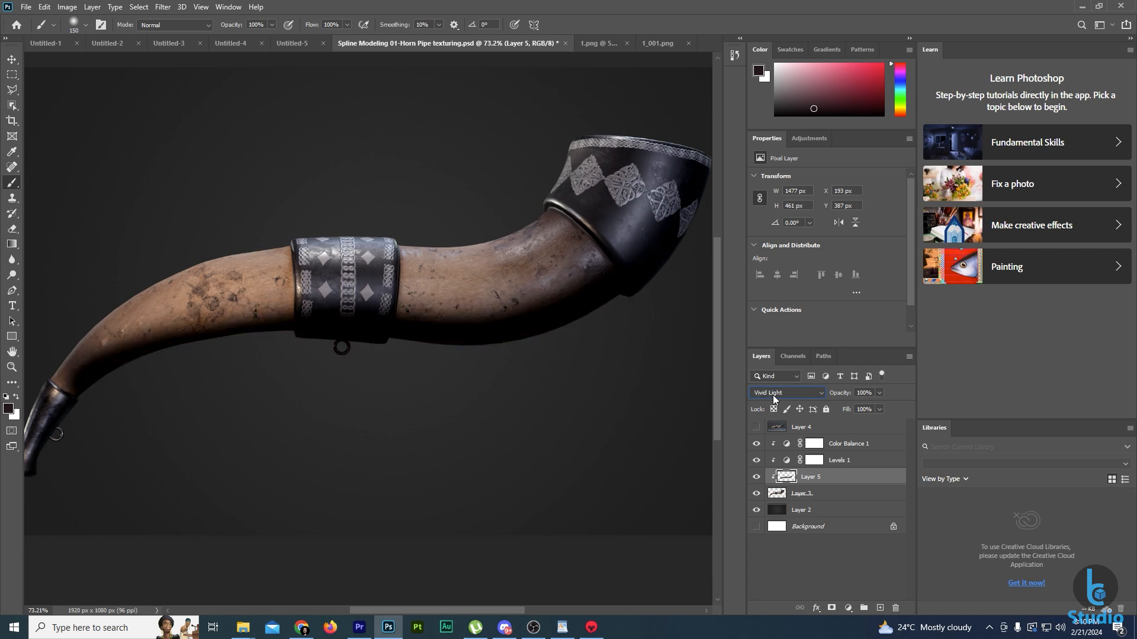
scroll(773, 395, up, 2)
click(771, 396)
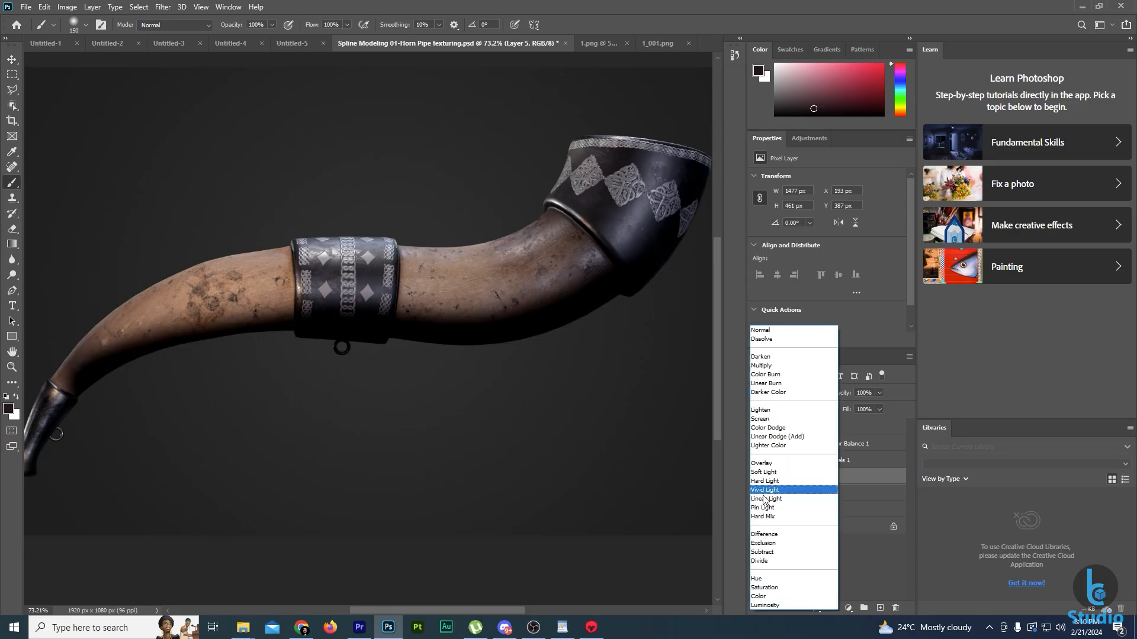
click(764, 471)
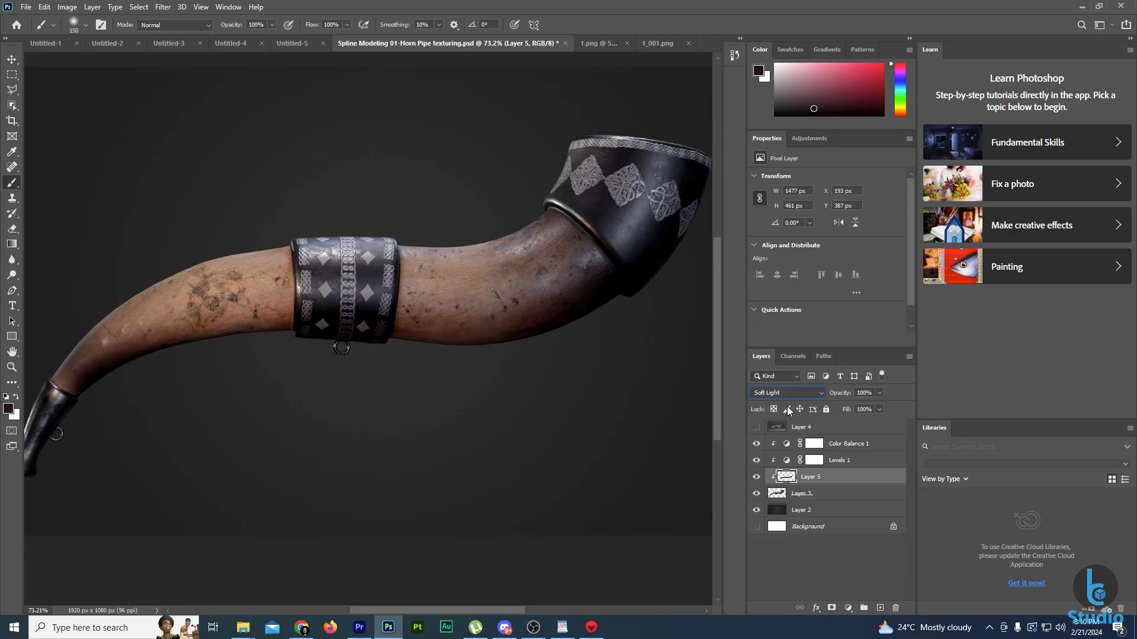
click(879, 393)
drag(856, 410, 852, 410)
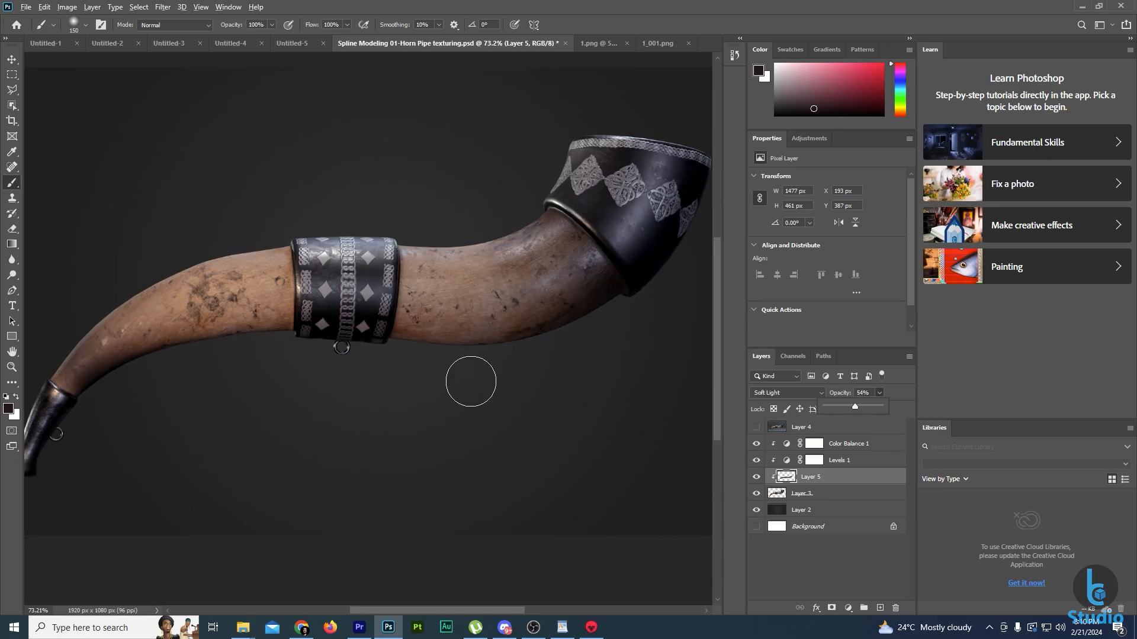
alt+scroll(474, 376, down, 2)
click(12, 59)
click(405, 150)
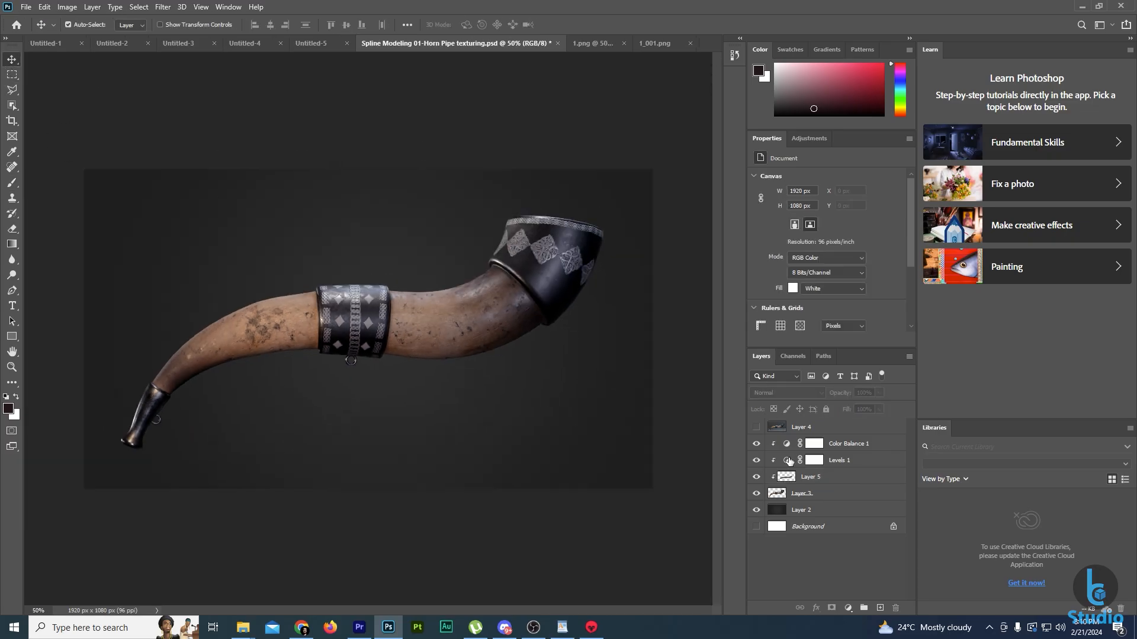
Add a Color Lookup adjustment layer above Color Balance 1.
click(849, 449)
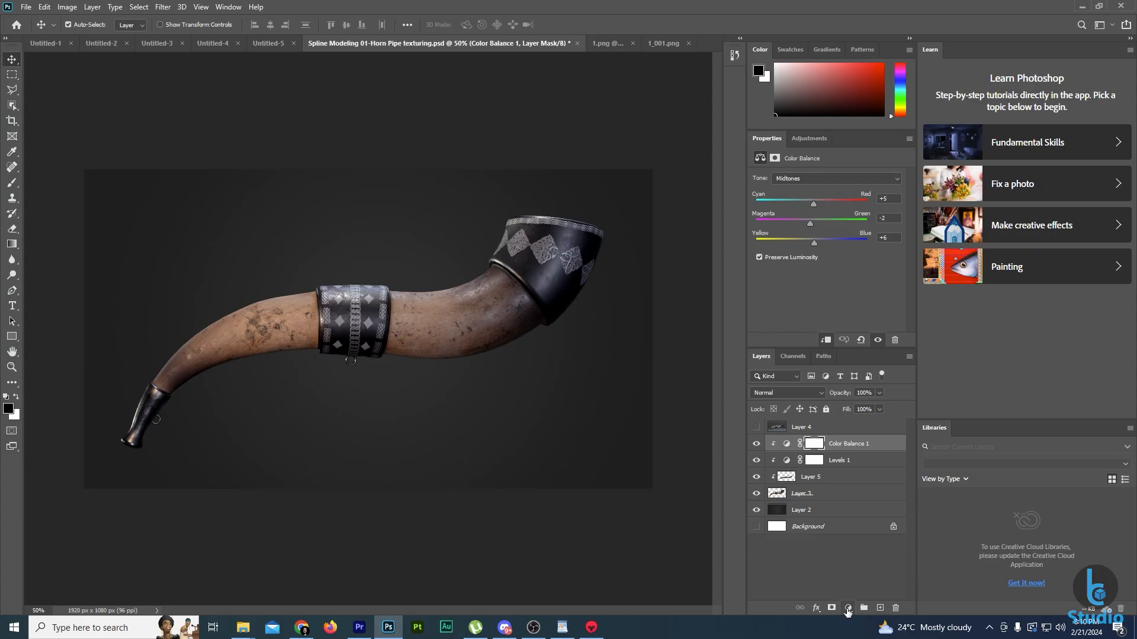
click(848, 610)
click(815, 572)
click(848, 608)
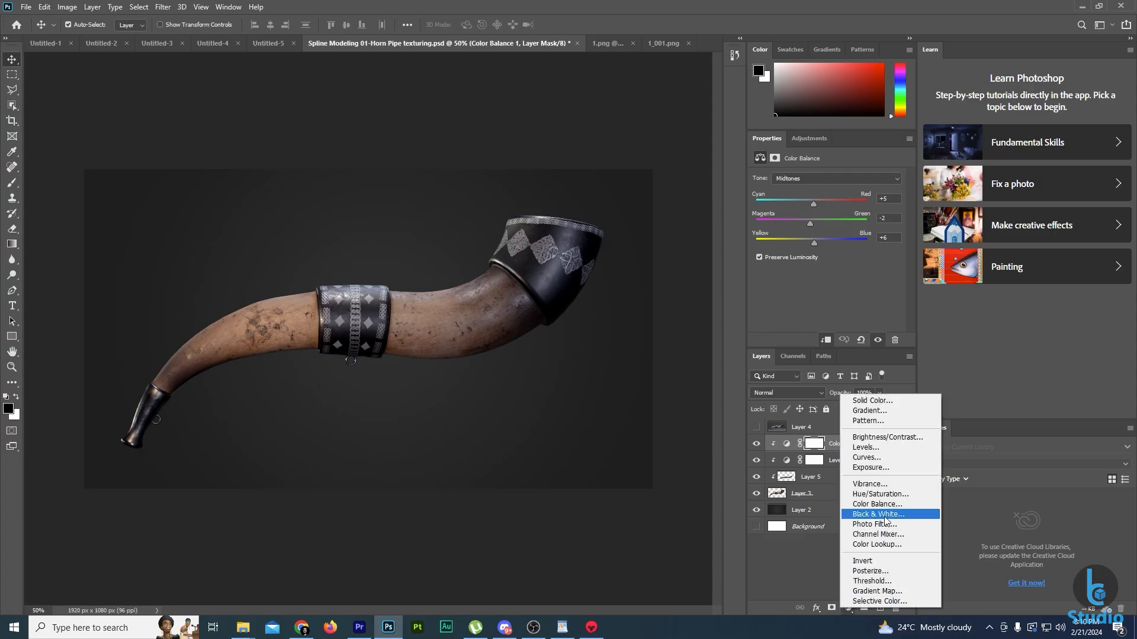
click(877, 544)
Preview the available 3D LUT files for Color Lookup 1 and choose Kodak 5218 Kodak 2383 (by Adobe).
click(817, 178)
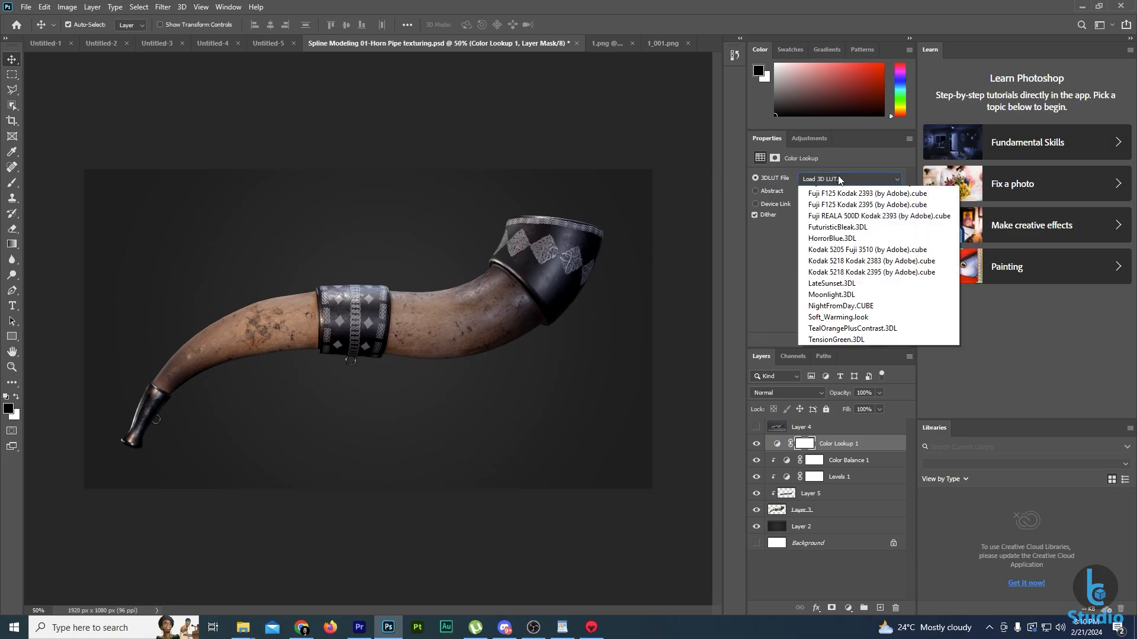
click(827, 228)
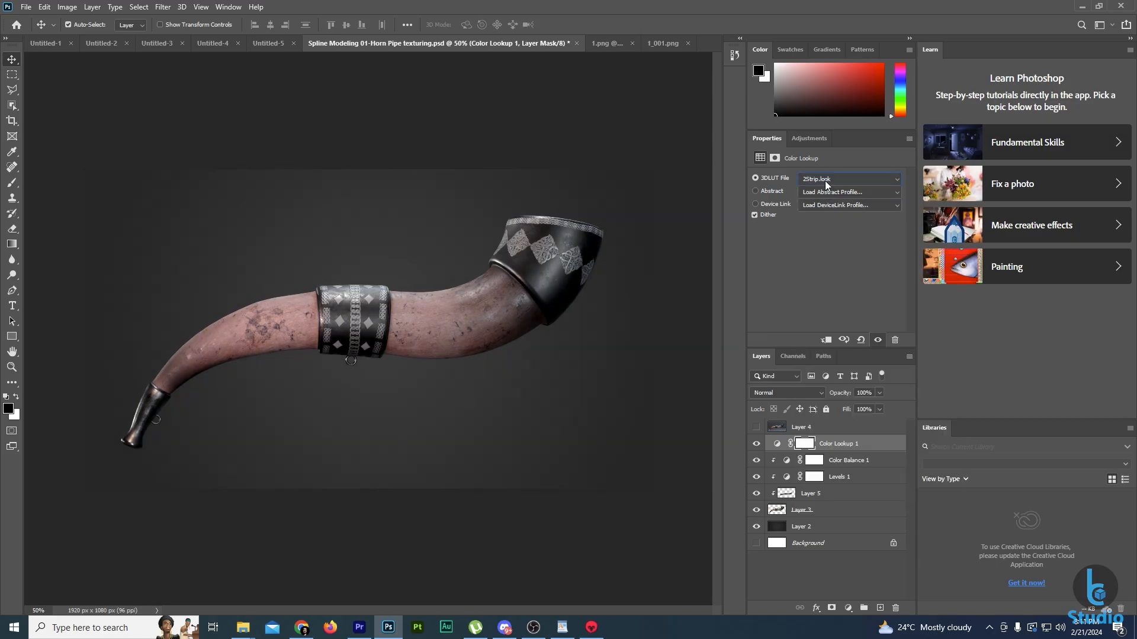
key(Down)
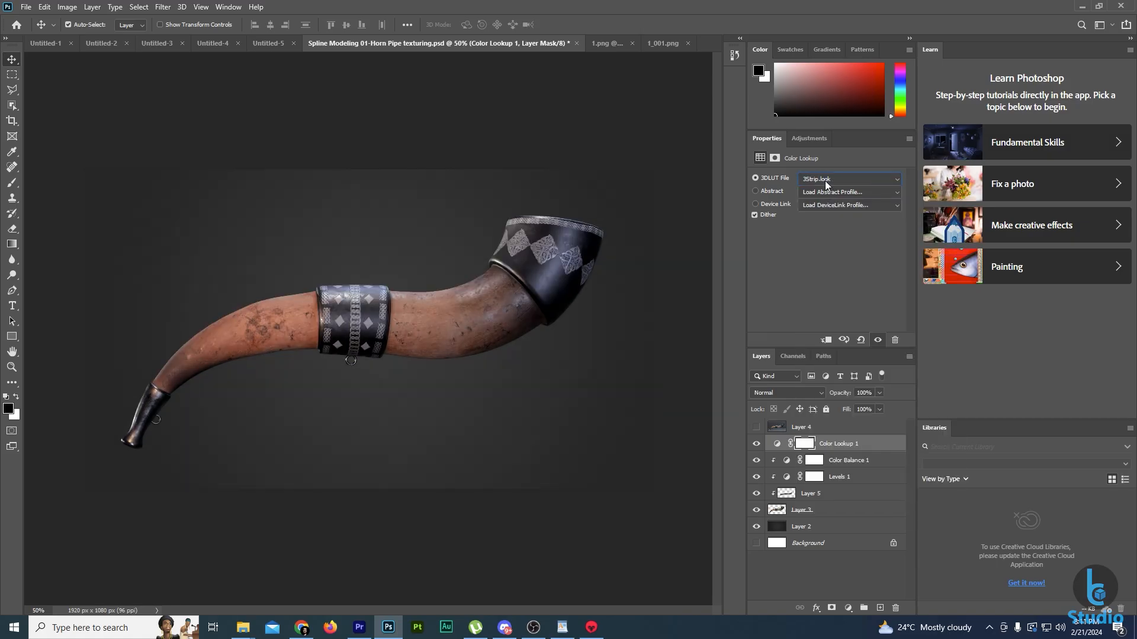
key(Down)
key(Down)
key(Down)
key(Down)
key(Up)
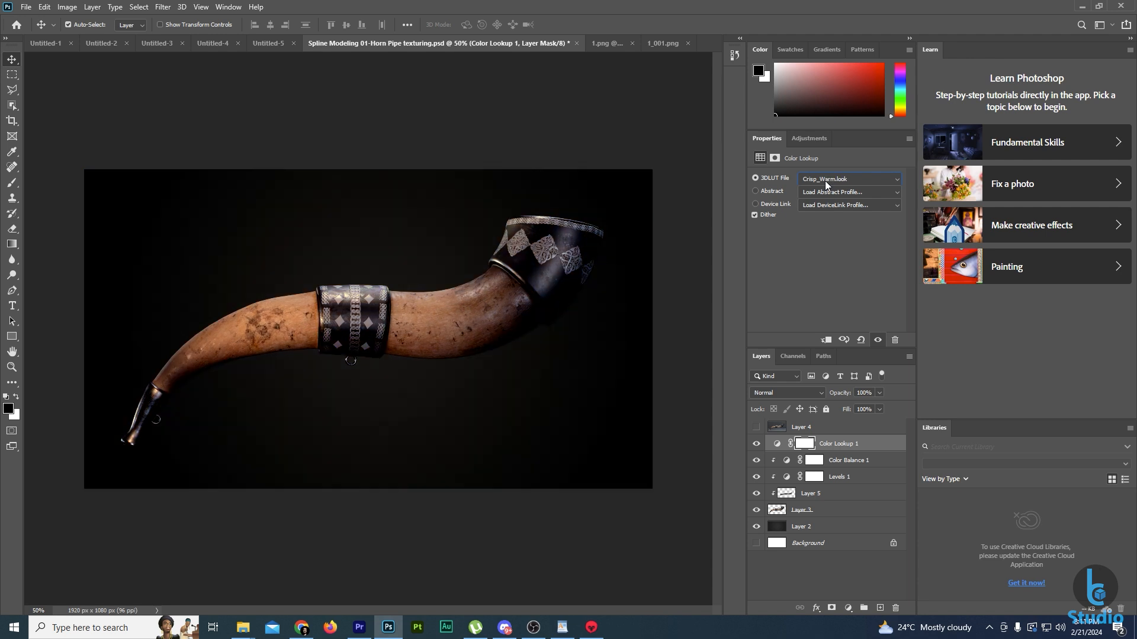
key(Down)
key(Down)
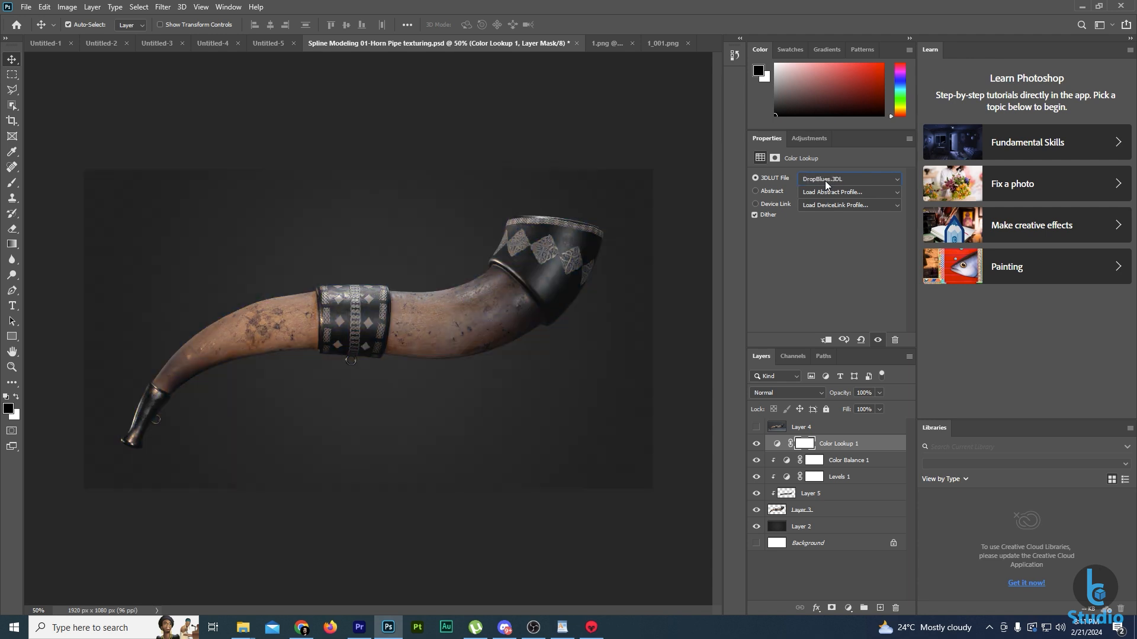
key(Down)
key(Up)
key(Down)
key(Down)
key(Down)
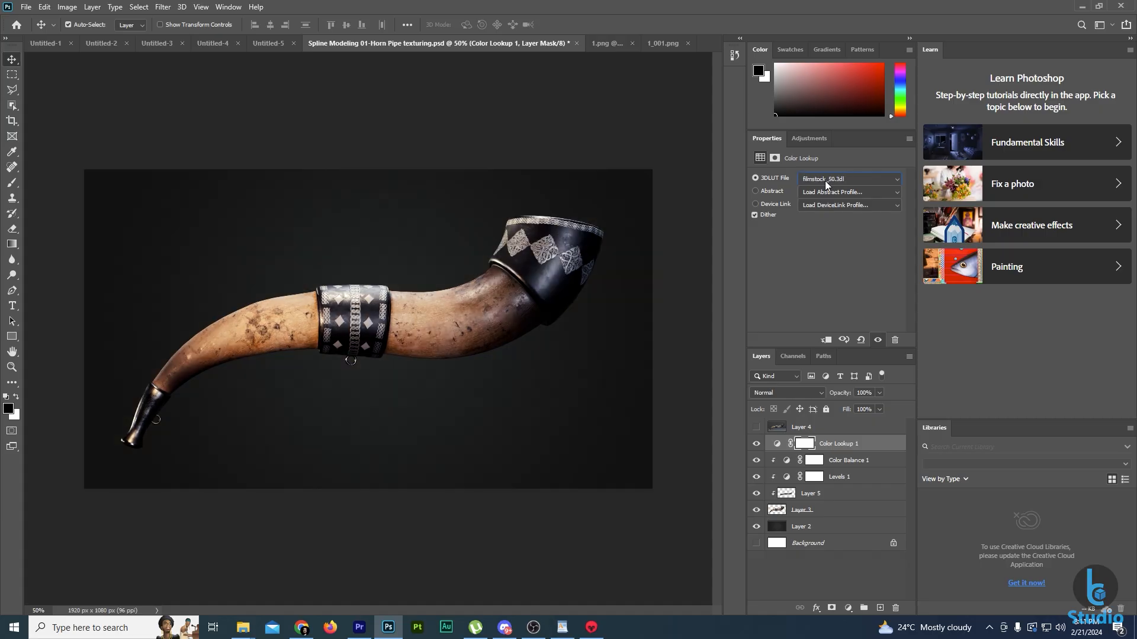
key(Down)
key(Down)
key(Down)
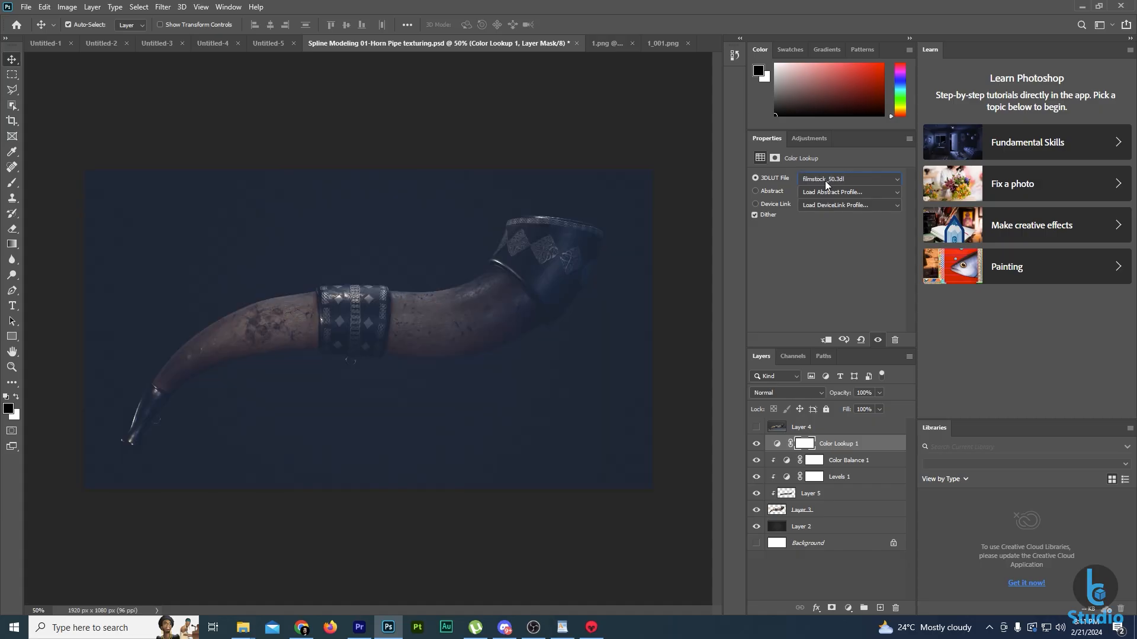
key(Down)
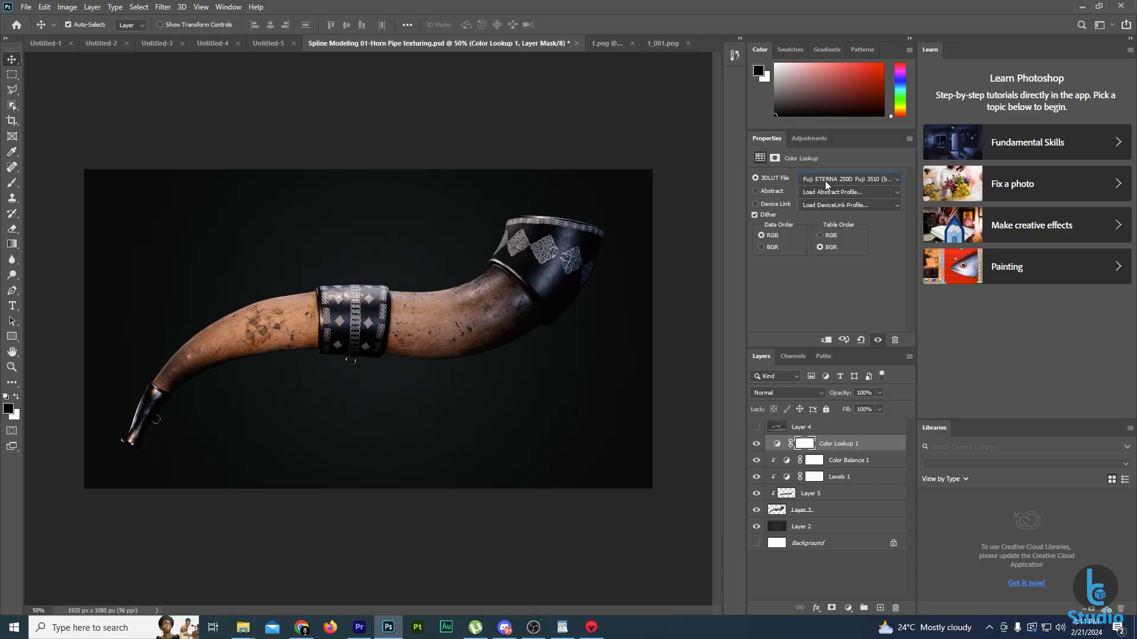
key(Down)
key(Down)
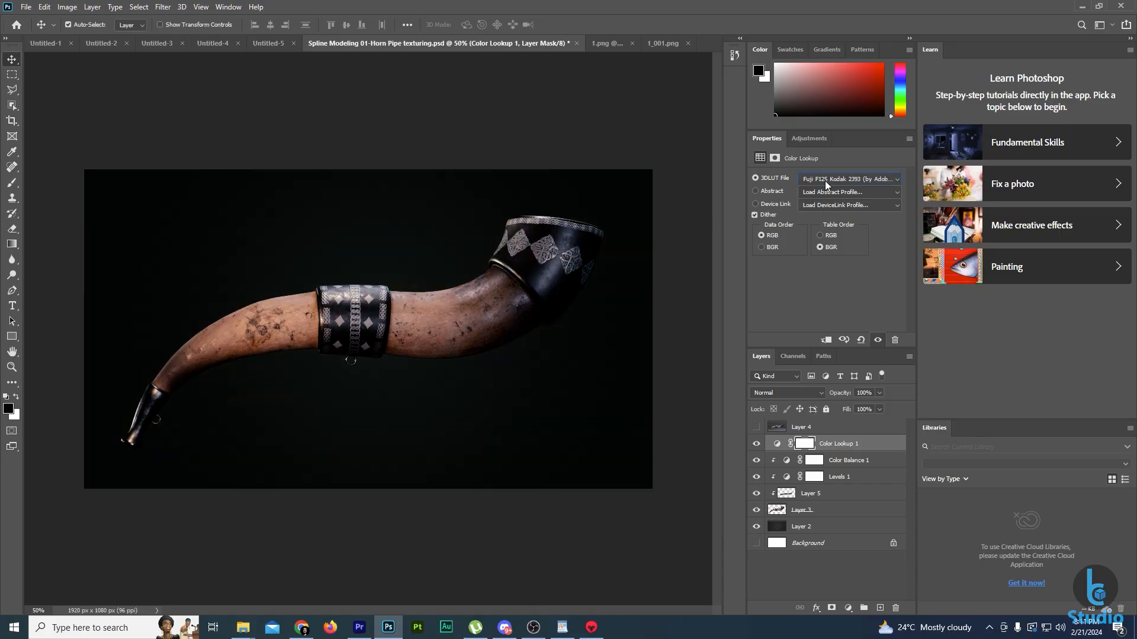
key(Down)
key(Down)
key(Down)
key(Down)
key(Down)
key(Down)
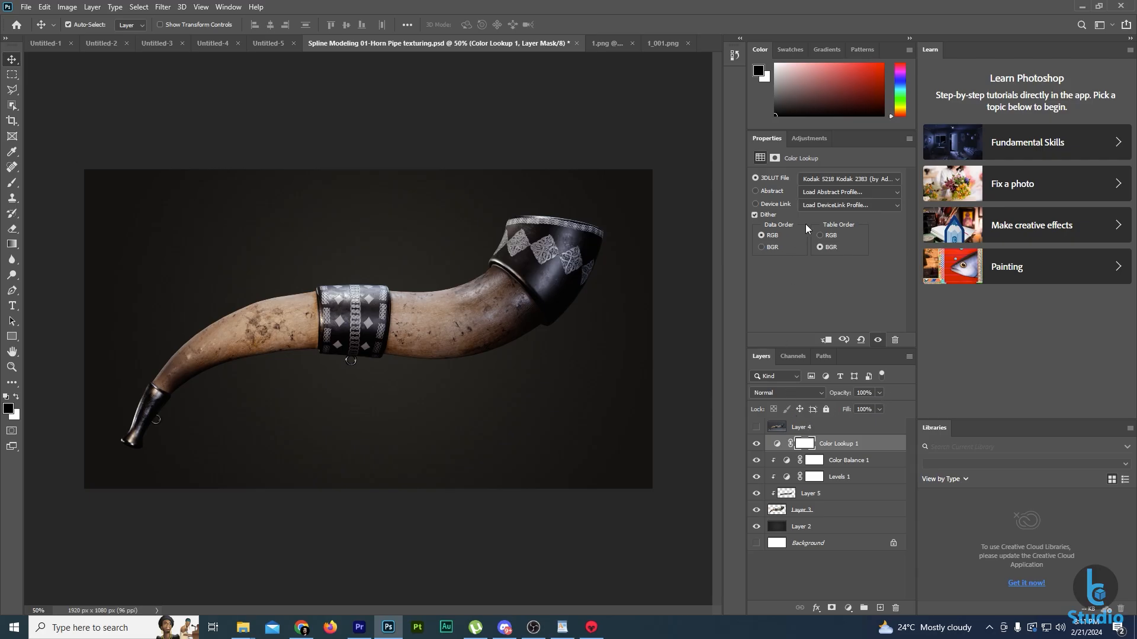
Compare the image with and without Color Lookup 1 and try clipping that layer to the layers below.
click(756, 444)
click(756, 444)
alt+click(779, 451)
alt+click(779, 450)
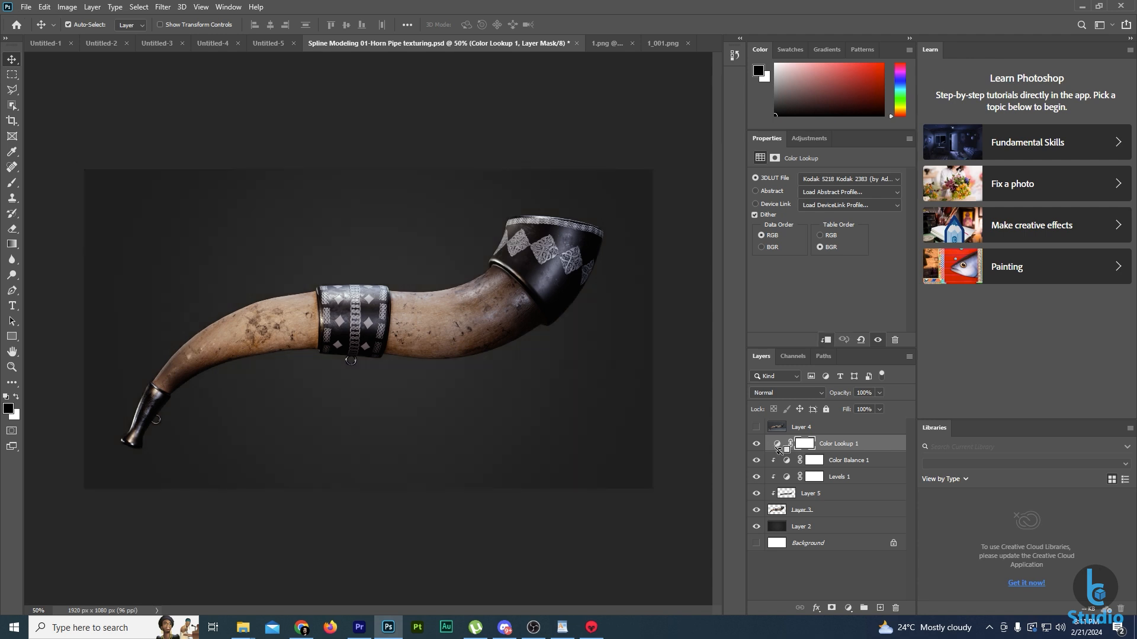
Paint black over the horn area on the Color Lookup 1 mask with a large soft brush at 62% opacity and 54% flow.
click(807, 444)
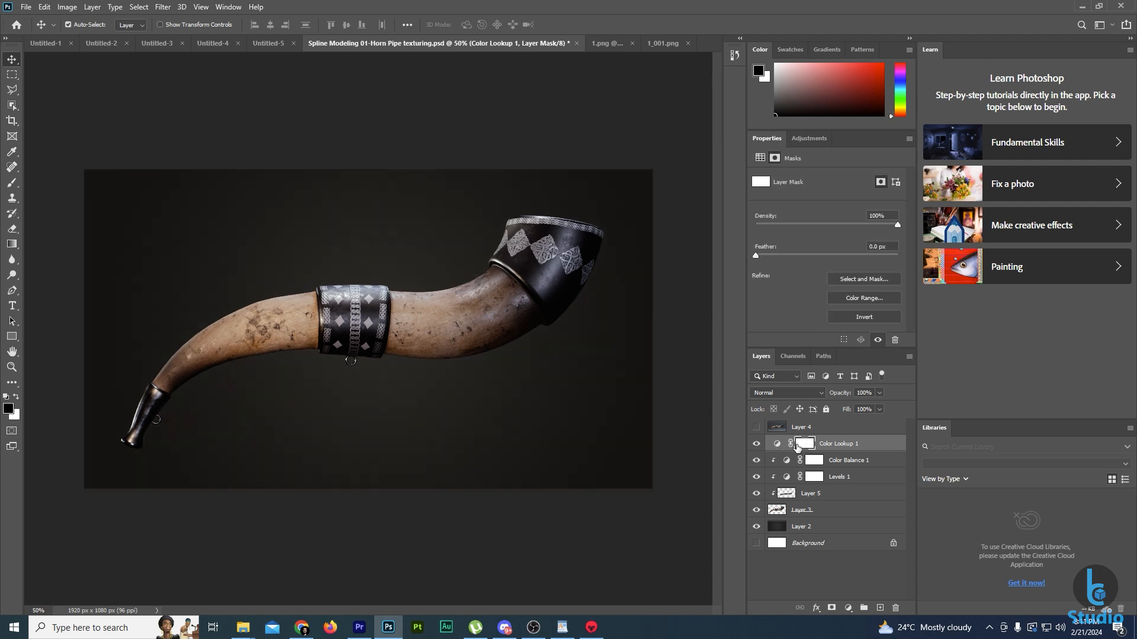
key(b)
key(bracketright)
key(bracketright)
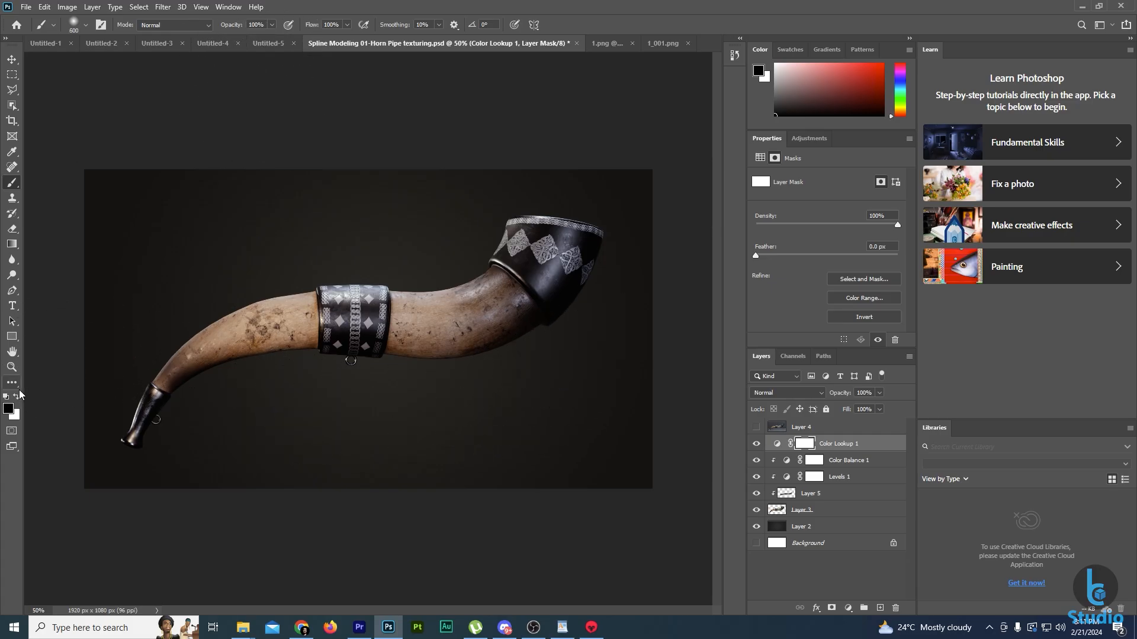
drag(272, 25, 281, 34)
drag(348, 27, 324, 37)
mouse_move(618, 432)
mouse_down()
mouse_move(361, 481)
mouse_move(290, 482)
mouse_up()
key(bracketleft)
key(bracketleft)
key(bracketleft)
key(bracketleft)
key(bracketleft)
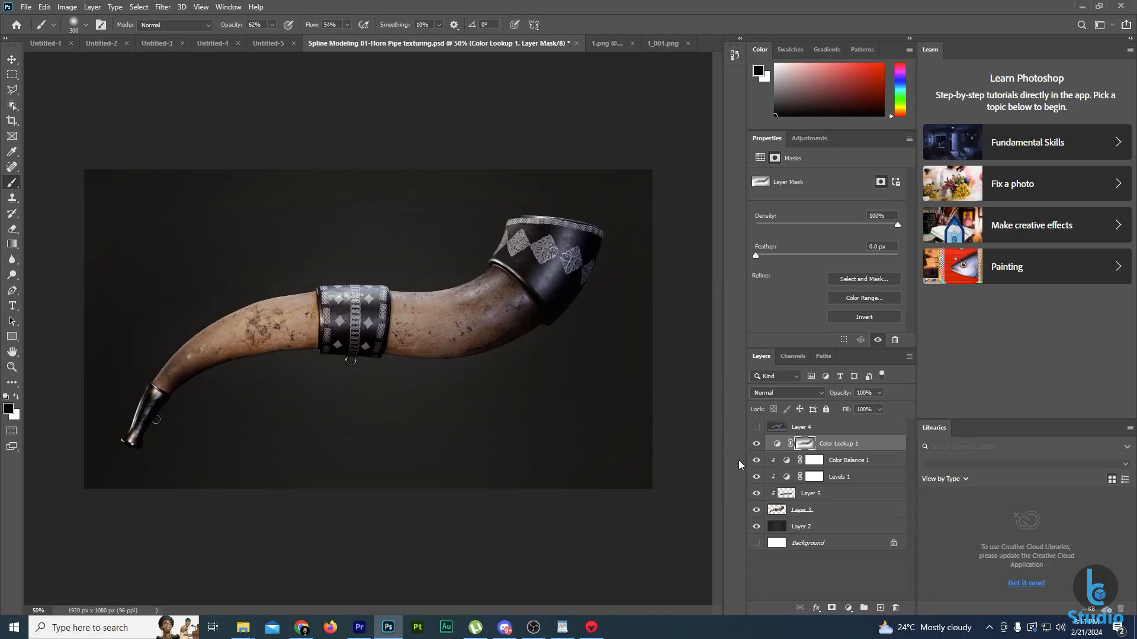
Compare the image with and without Color Lookup 1 and examine the finished horn composite in full-screen view.
click(757, 443)
click(757, 444)
click(12, 59)
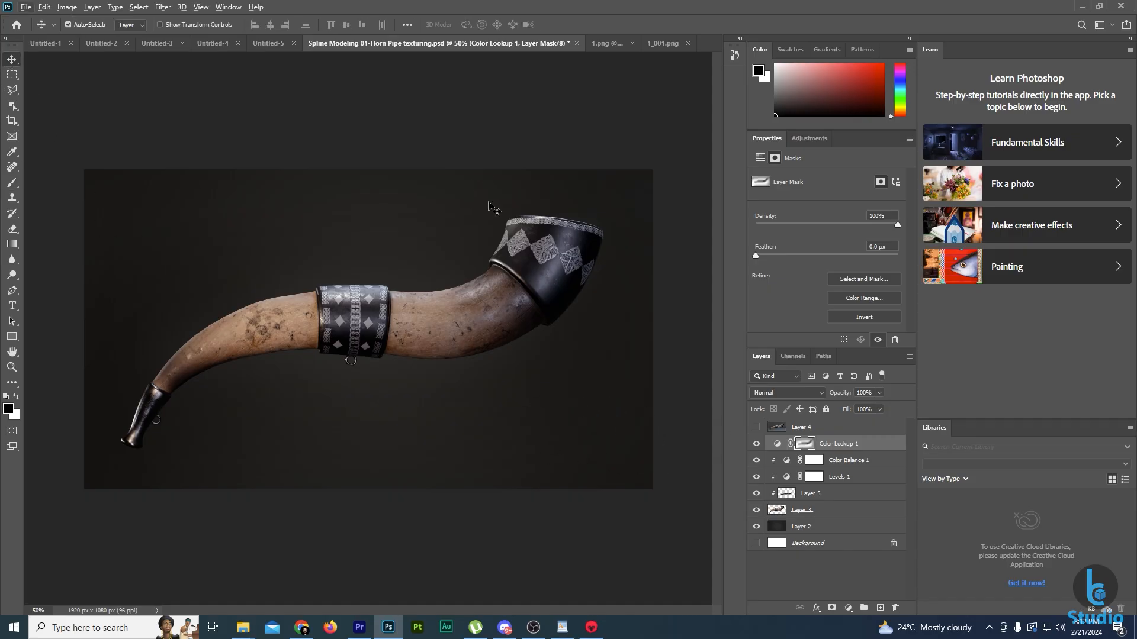
key(f)
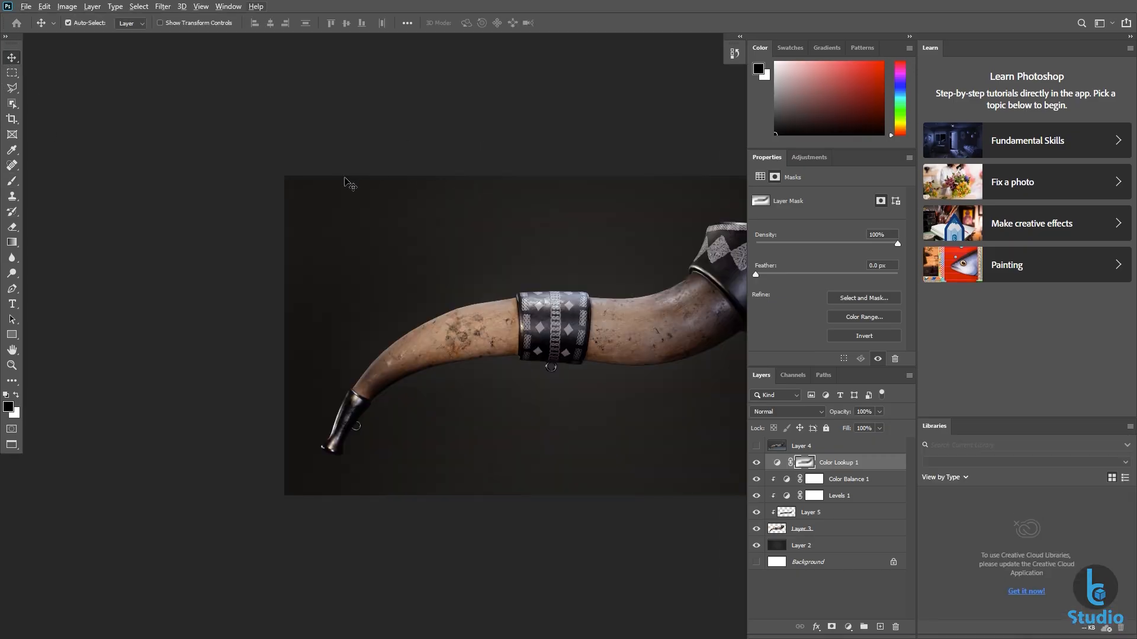
key(f)
key(z)
drag(284, 172, 639, 353)
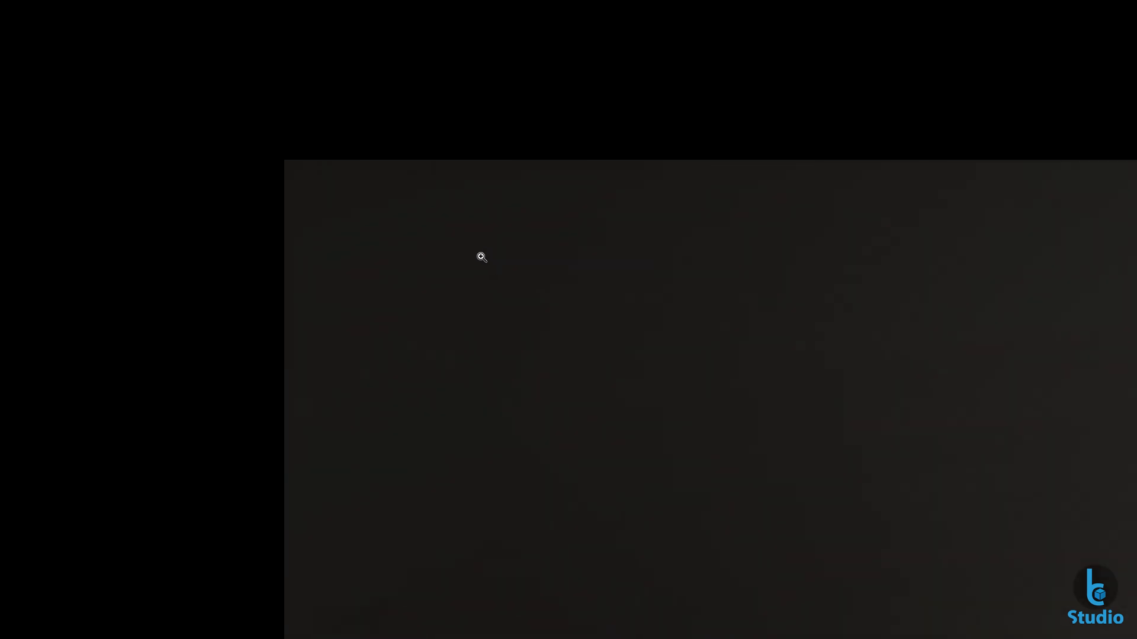
drag(481, 257, 399, 204)
key(f)
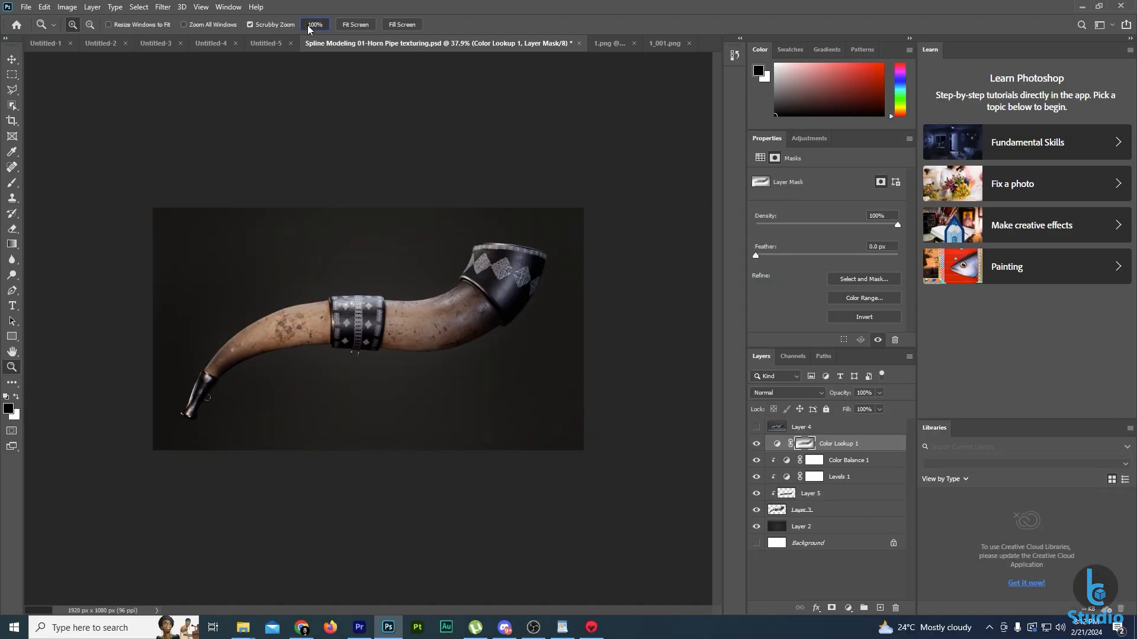
click(310, 30)
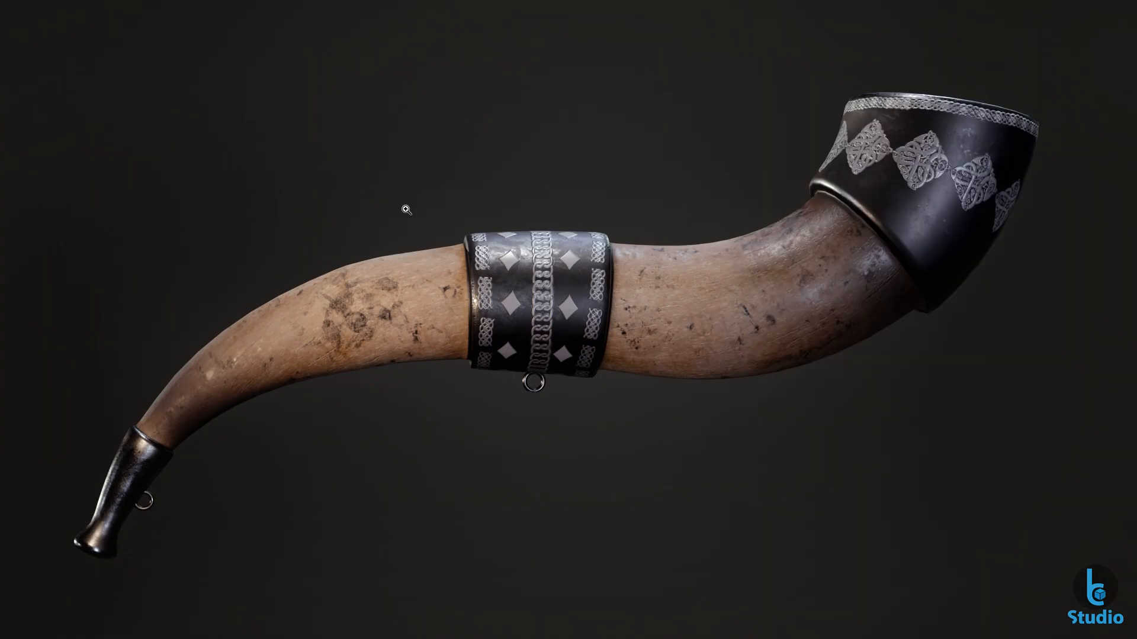